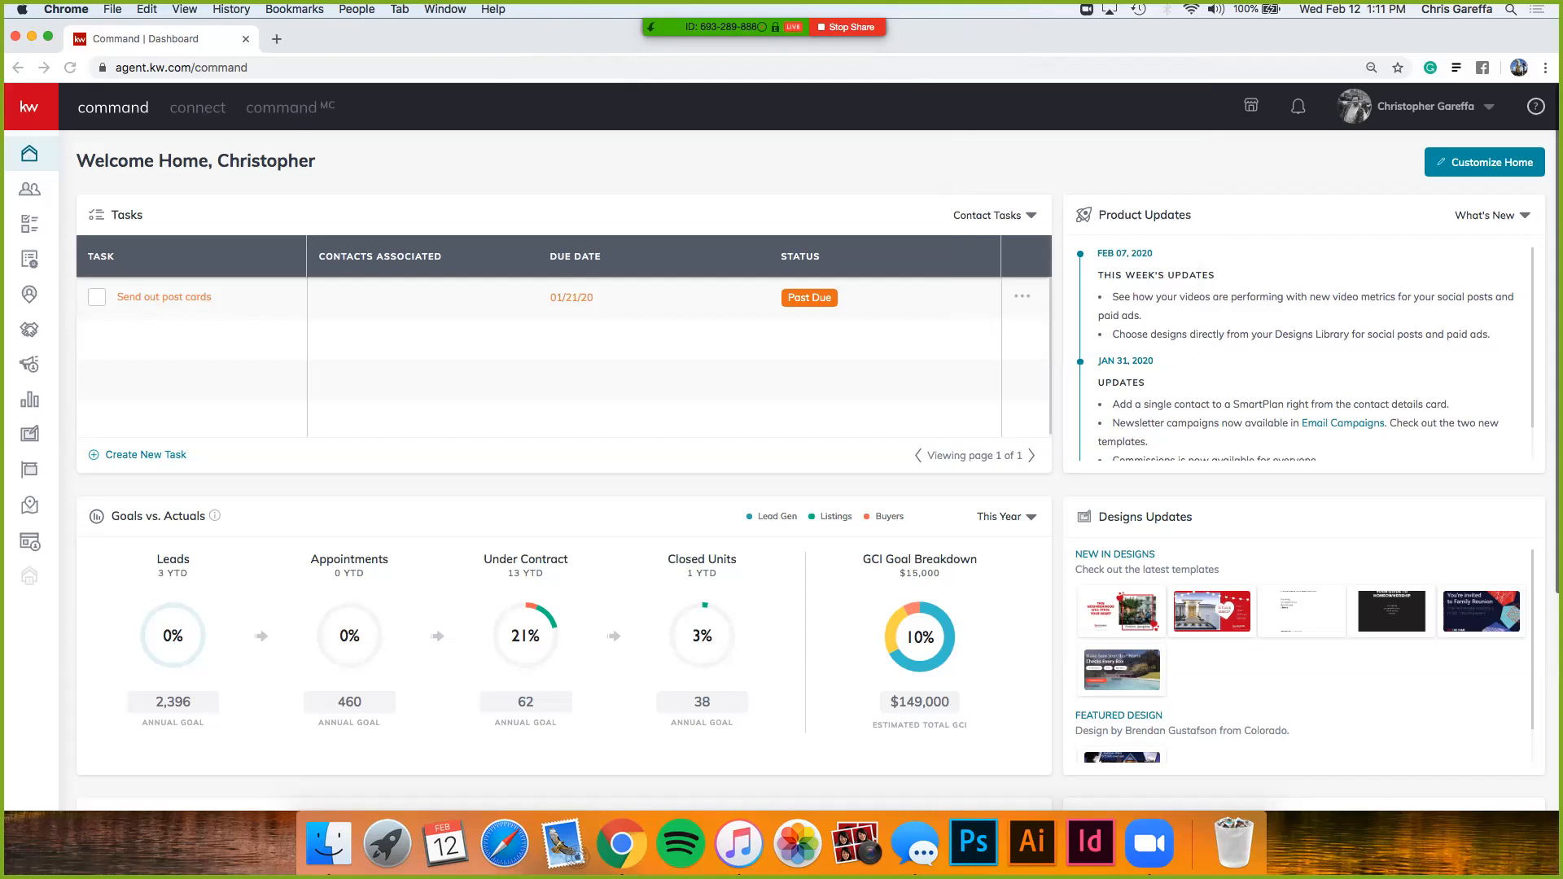
- Preview the Valentine20_Match design update, then close the preview
scroll(782, 455, down, 3)
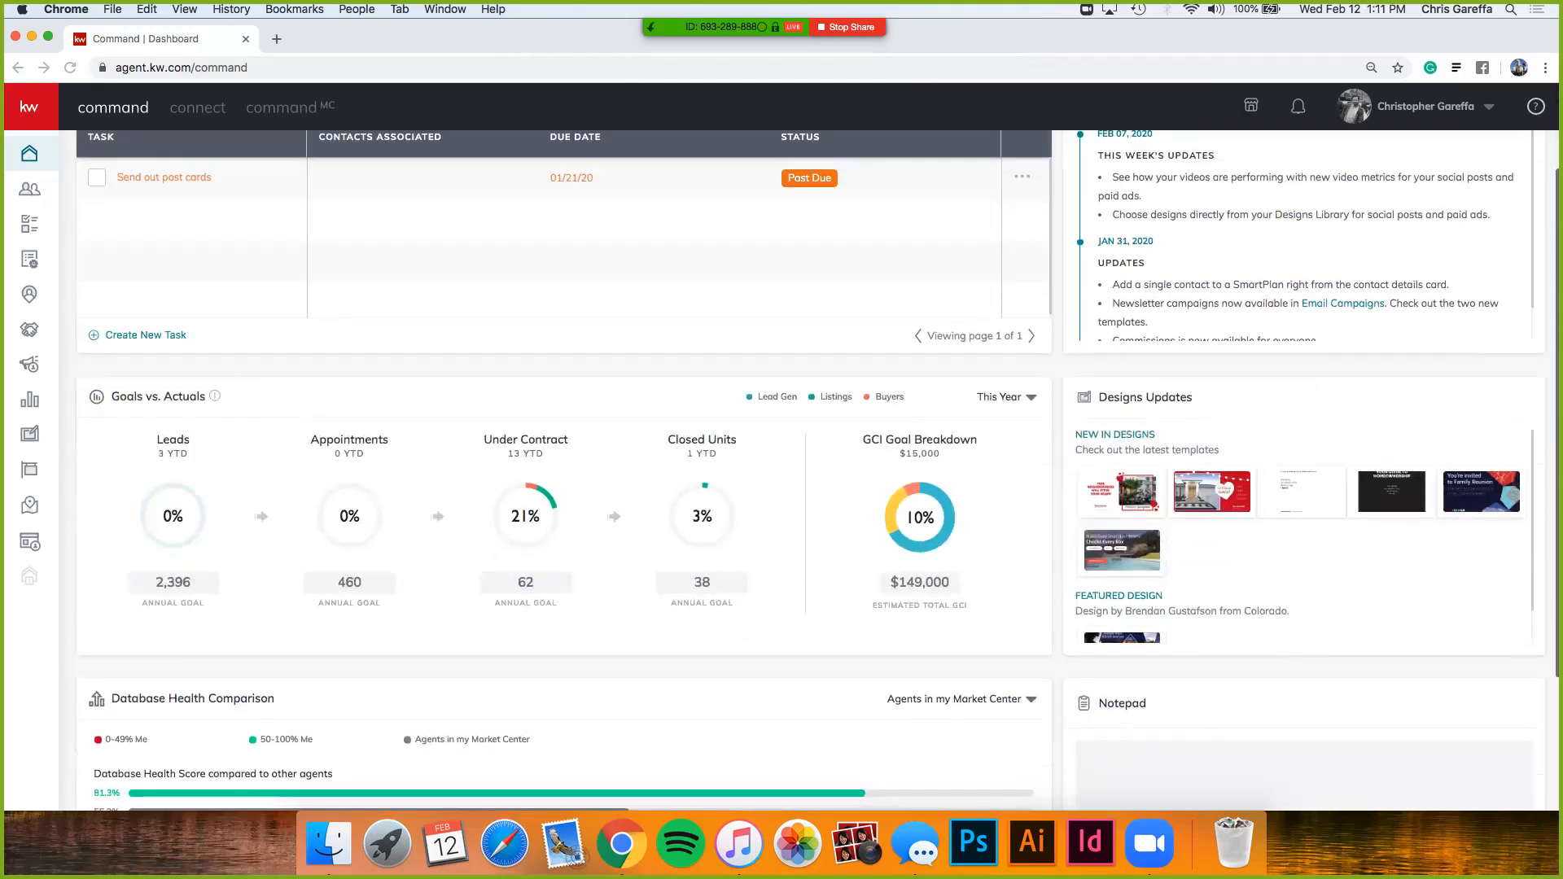
click(1269, 407)
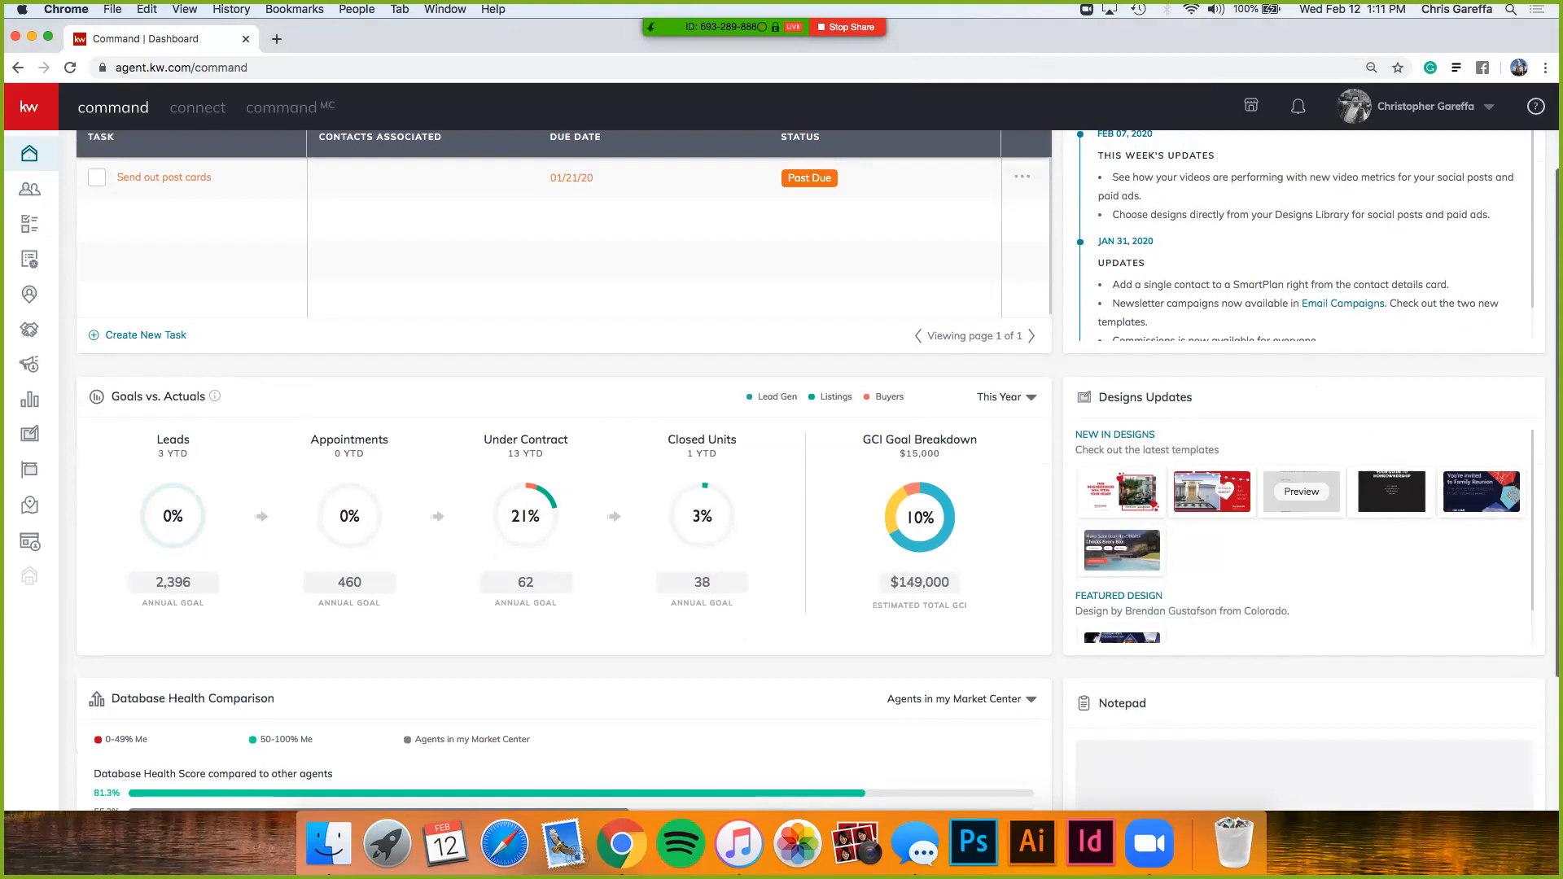
click(1211, 491)
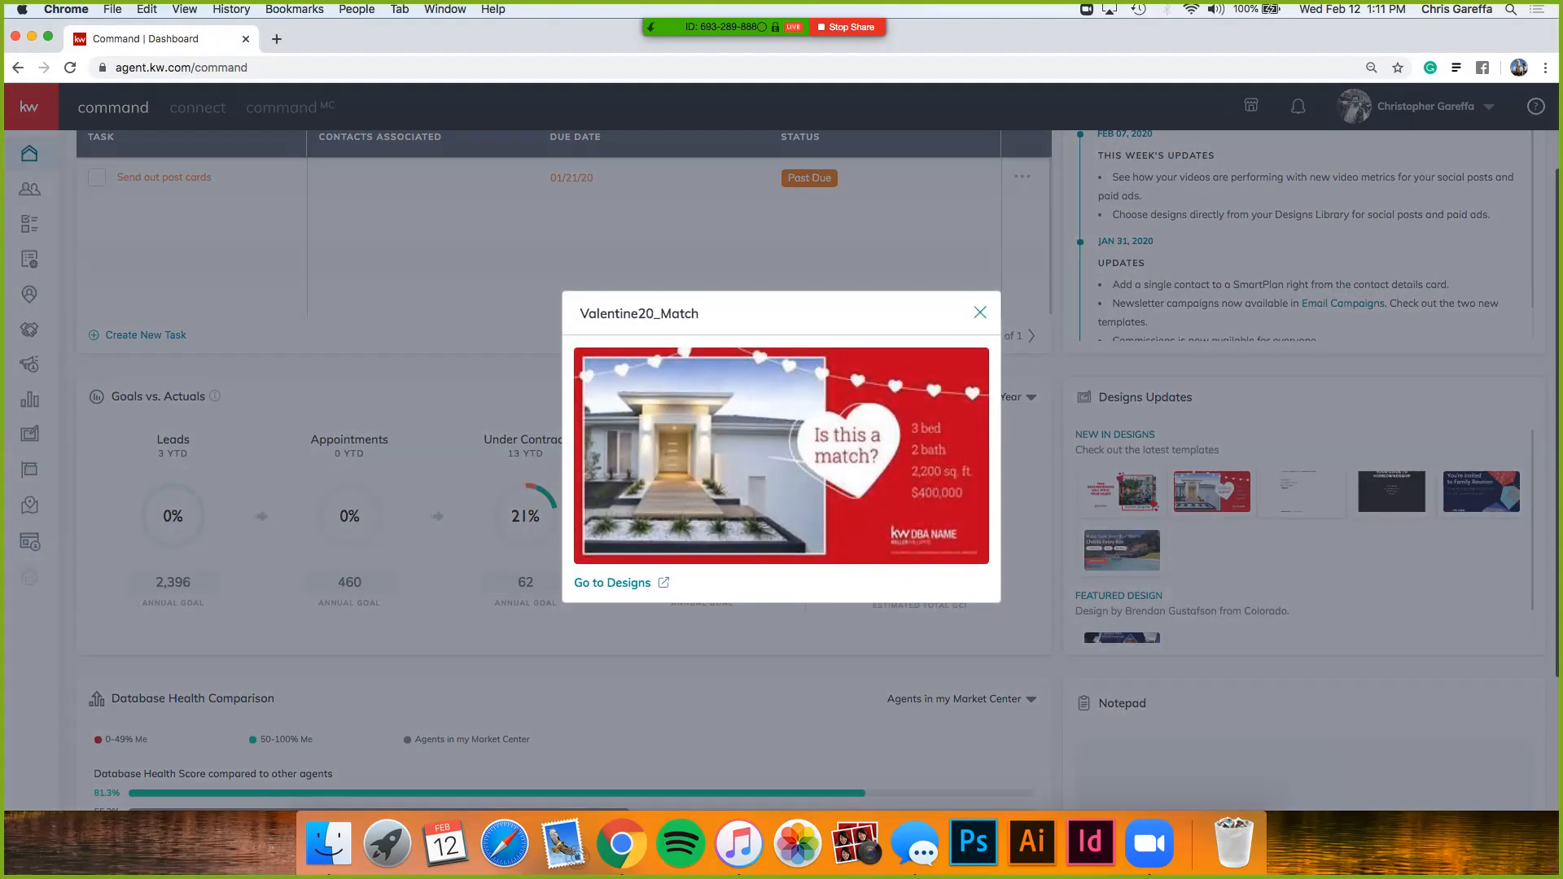
click(980, 312)
- Go to the Designs section in the left sidebar
scroll(980, 312, up, 3)
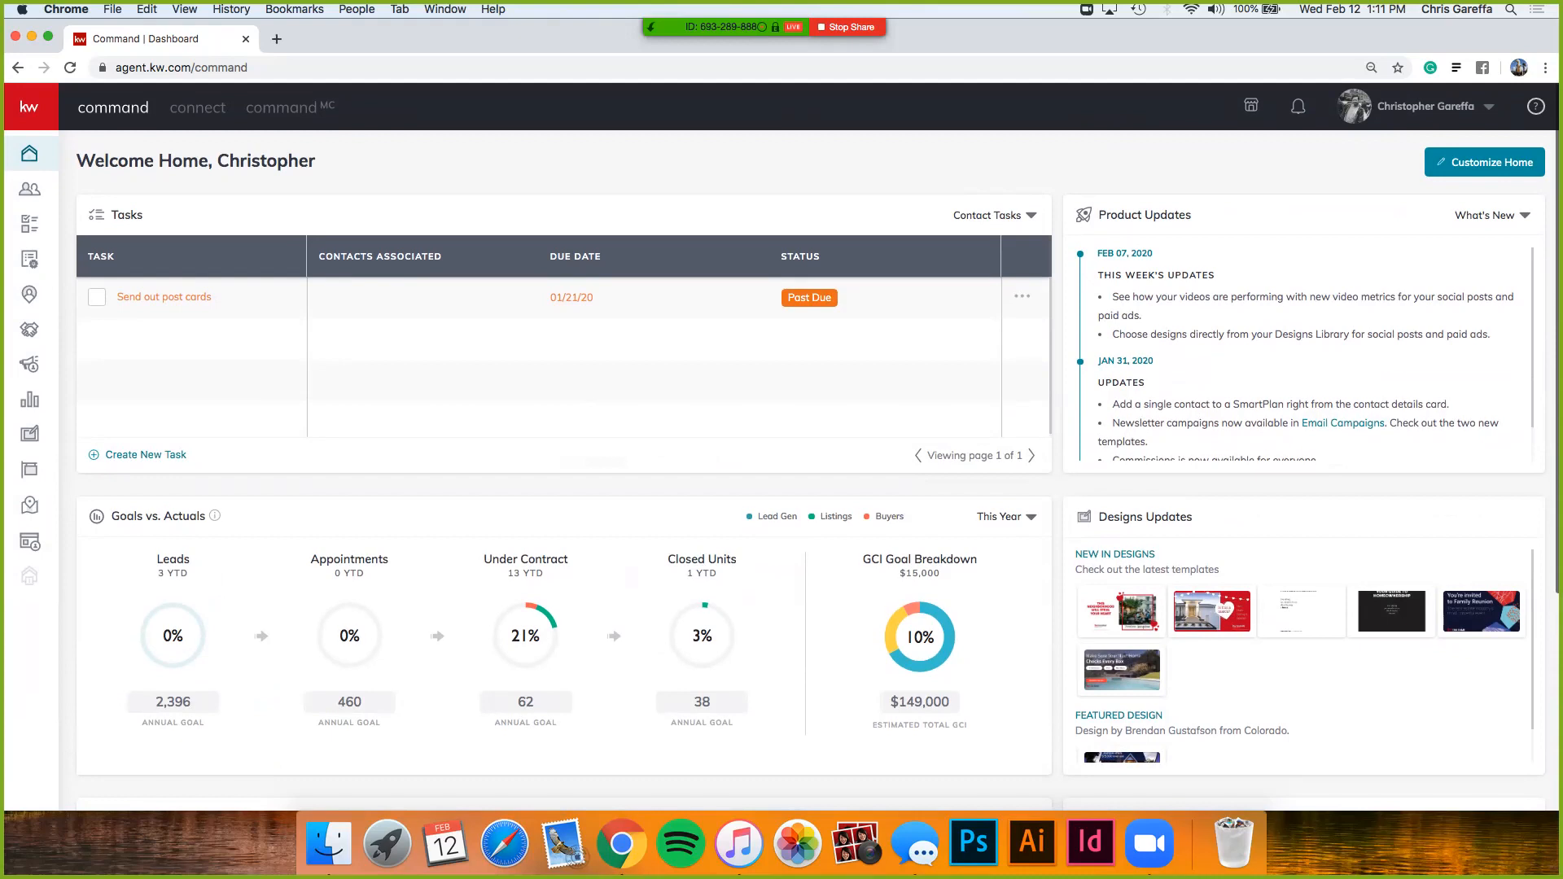
mouse_move(30, 470)
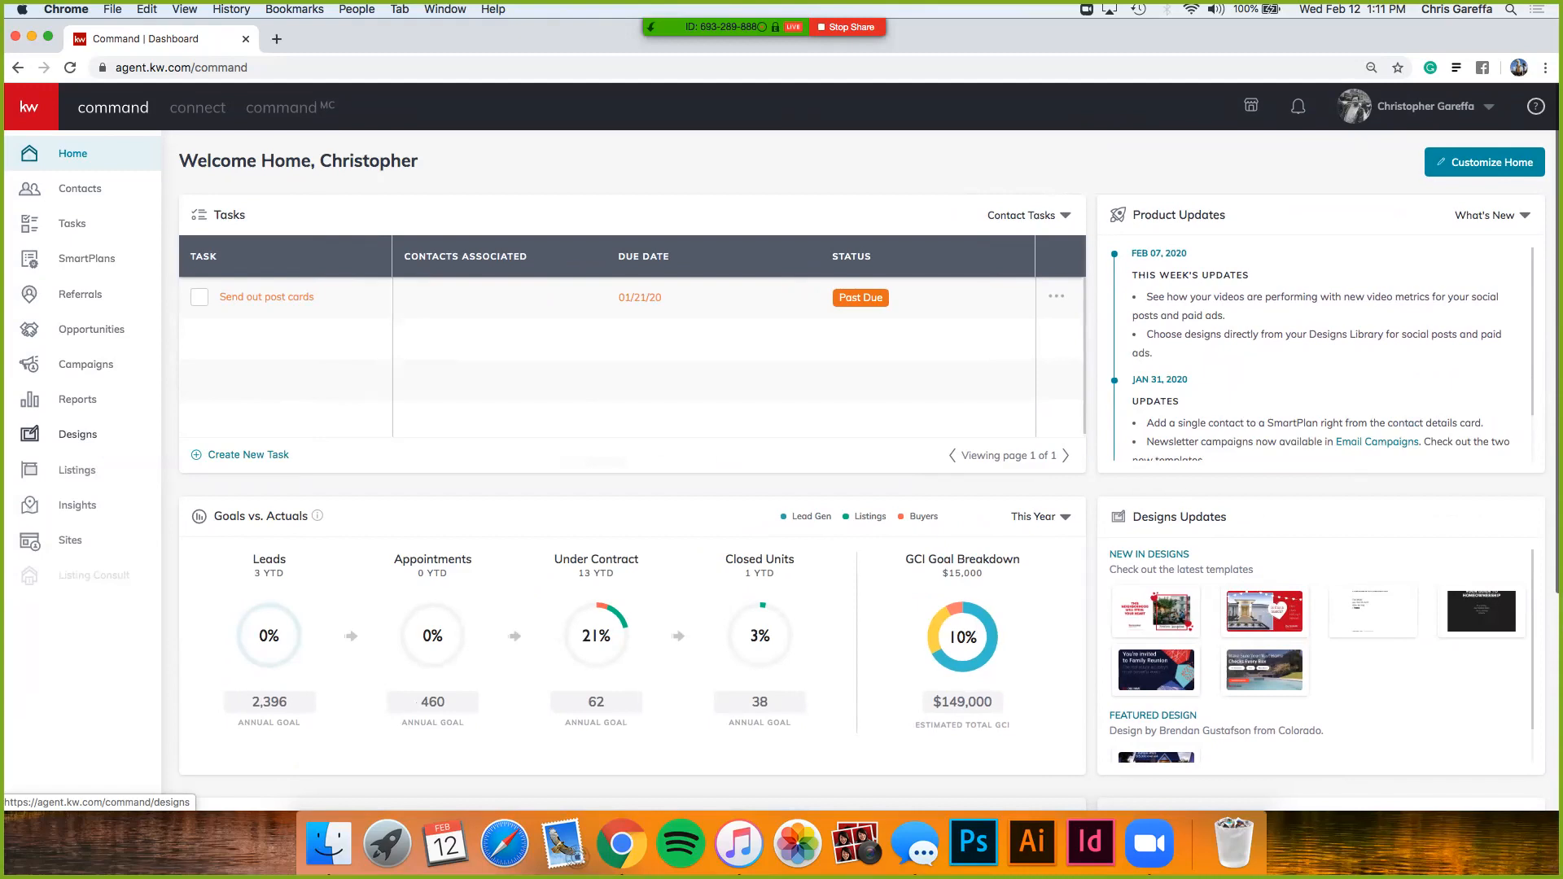
click(78, 434)
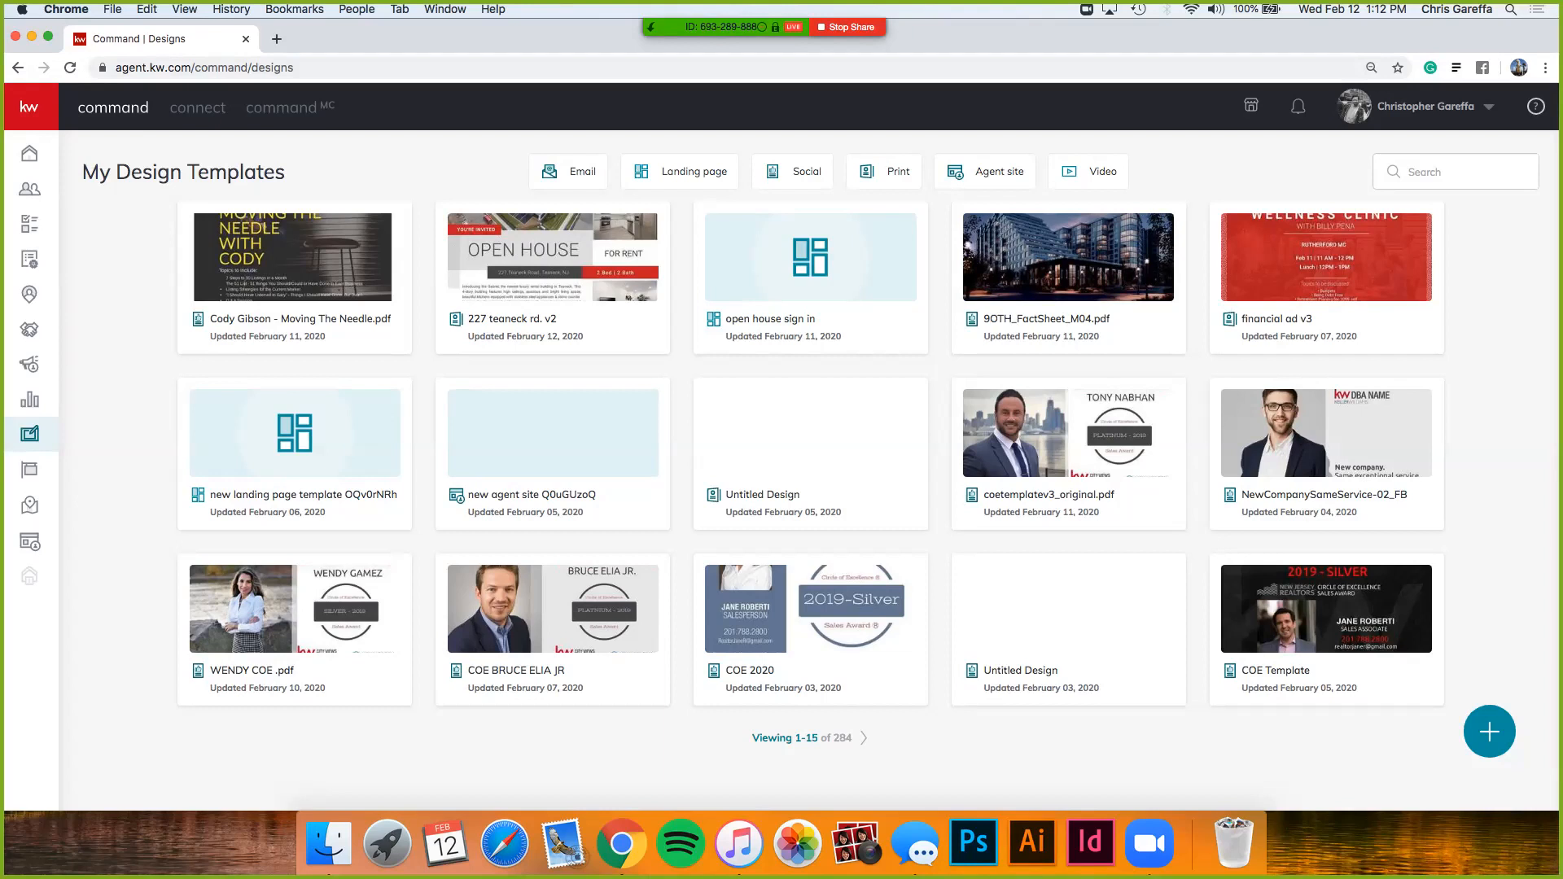
- Start a new design with the round + button at the bottom right
click(1490, 732)
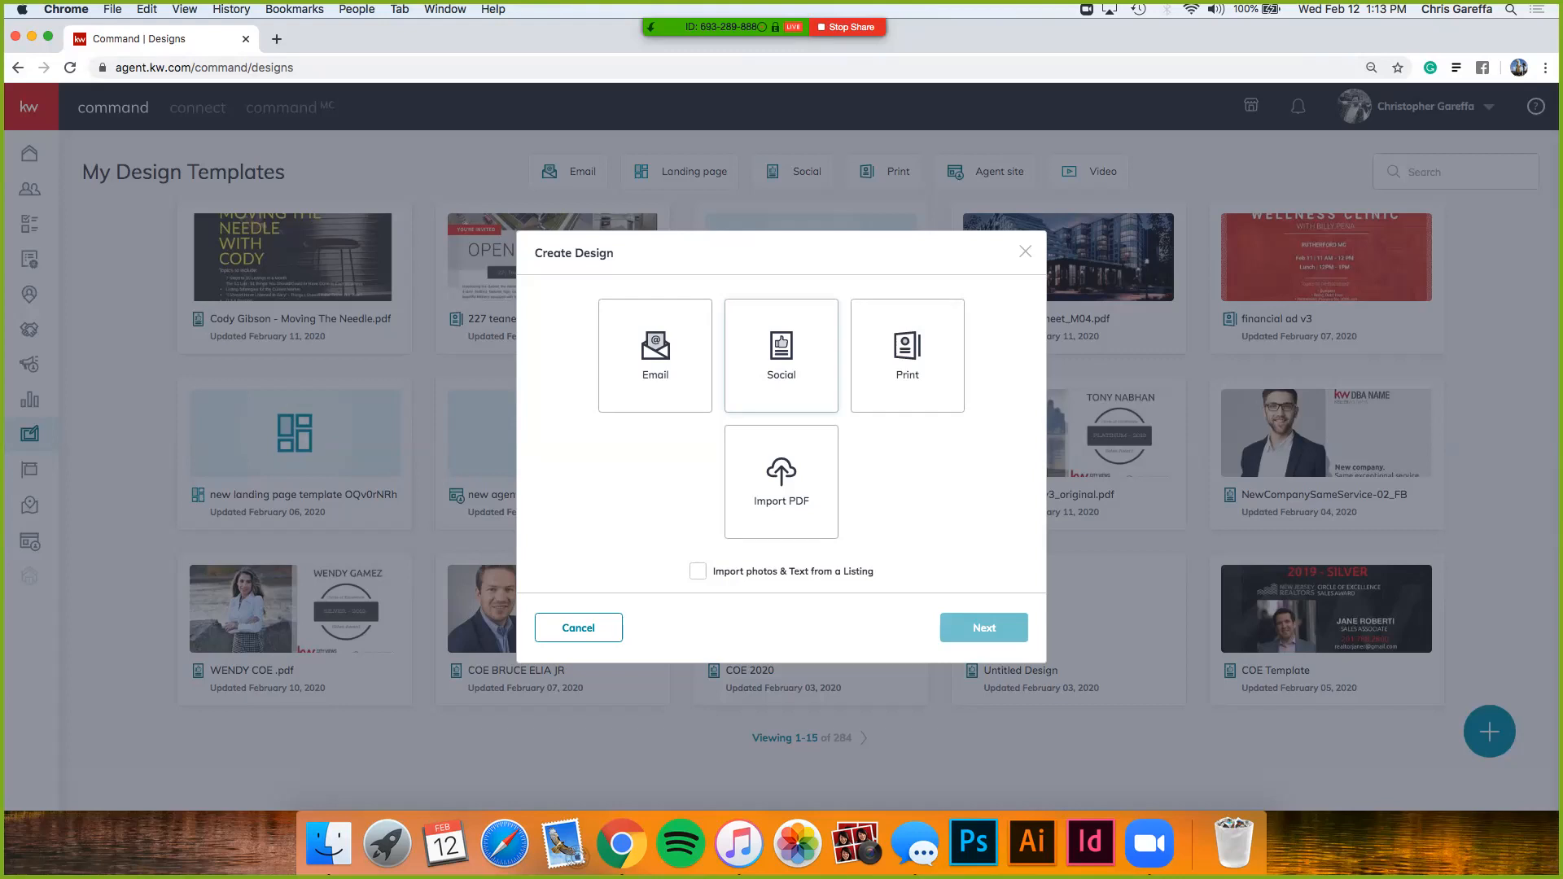
- Choose the Social design type and enable importing photos and text from a listing
click(782, 356)
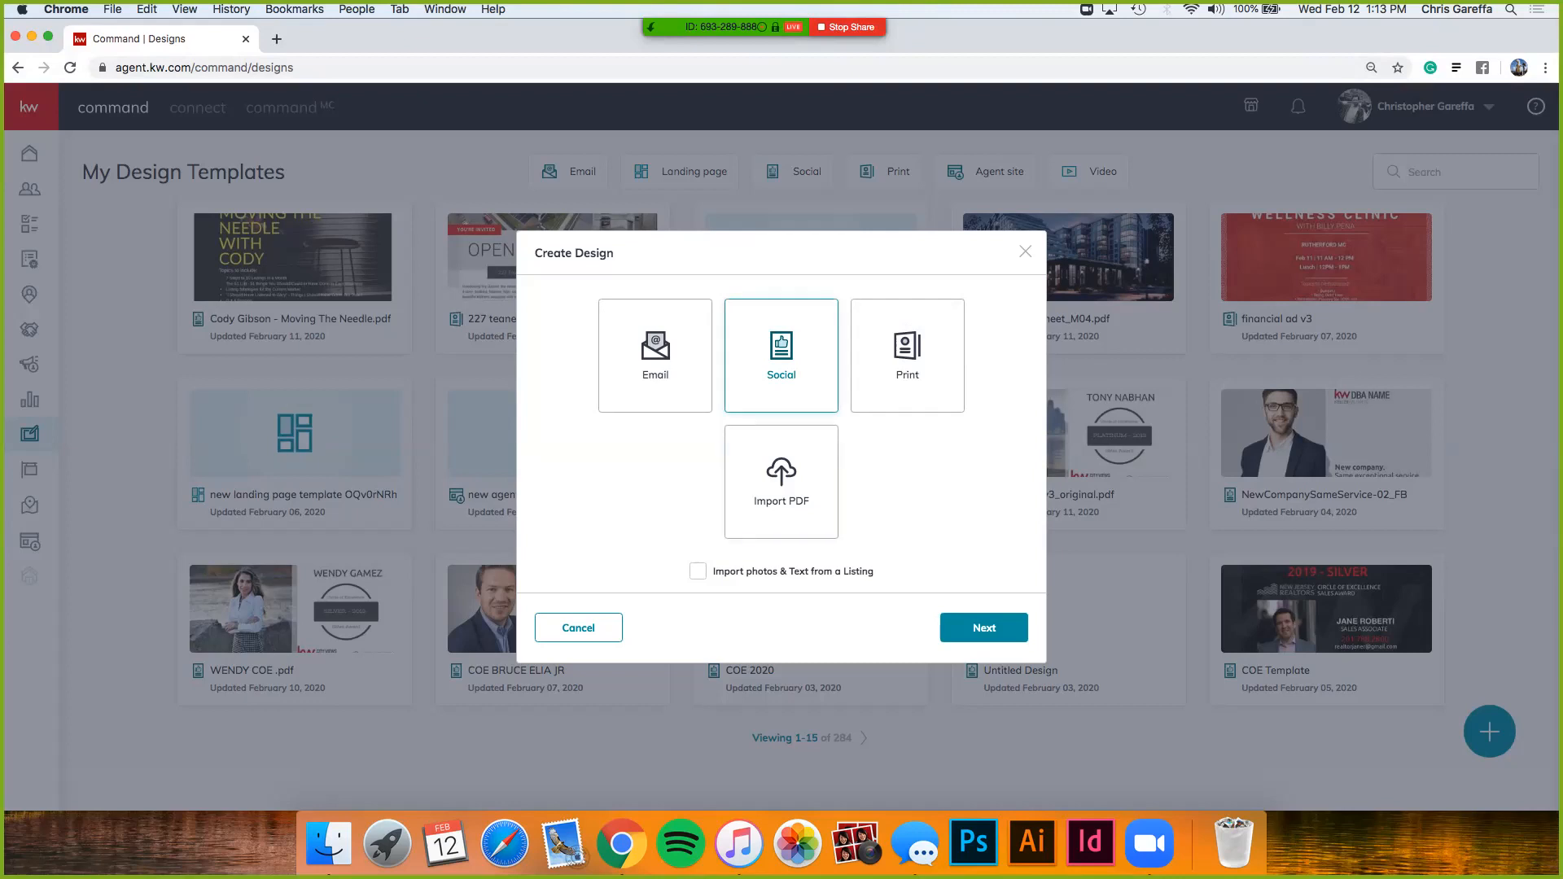
scroll(712, 561, up, 5)
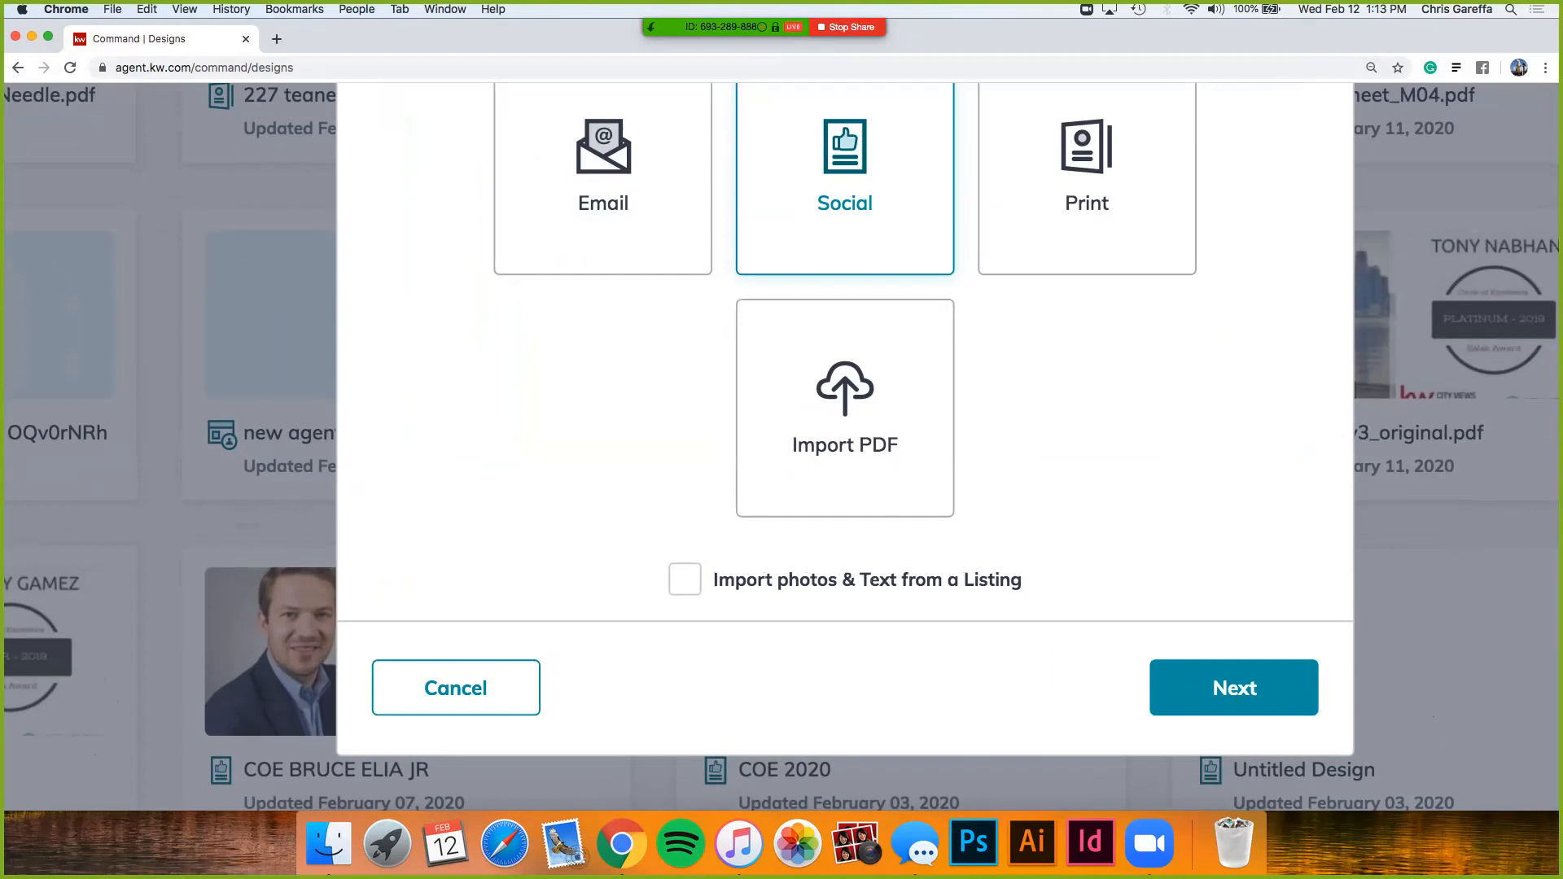
click(684, 579)
scroll(685, 579, down, 5)
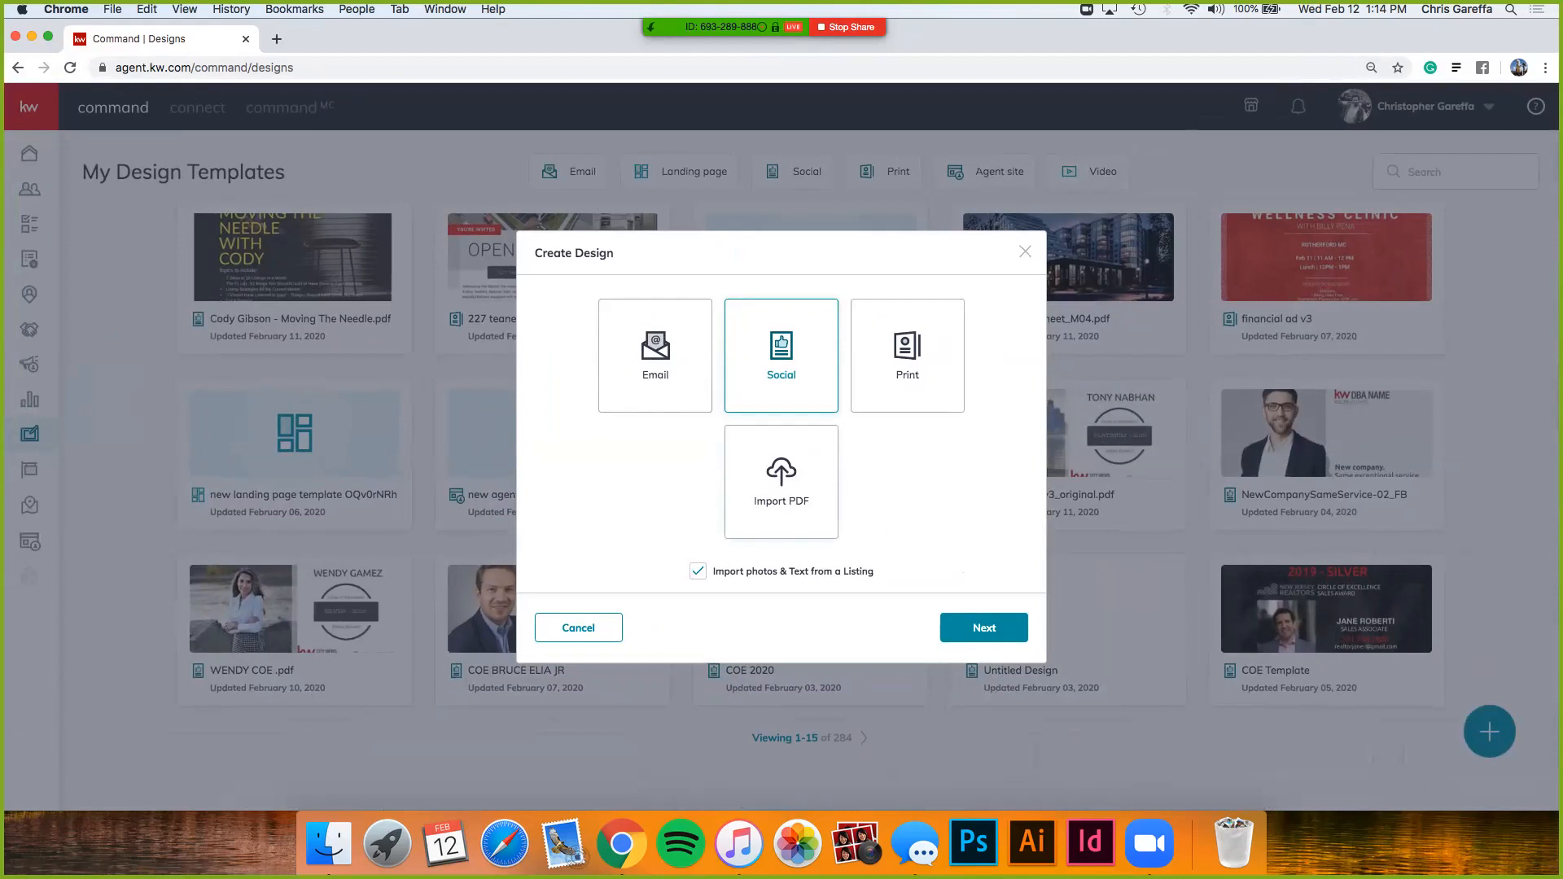
- Continue to listing selection, show All Listings, and search by the property's street address
click(983, 628)
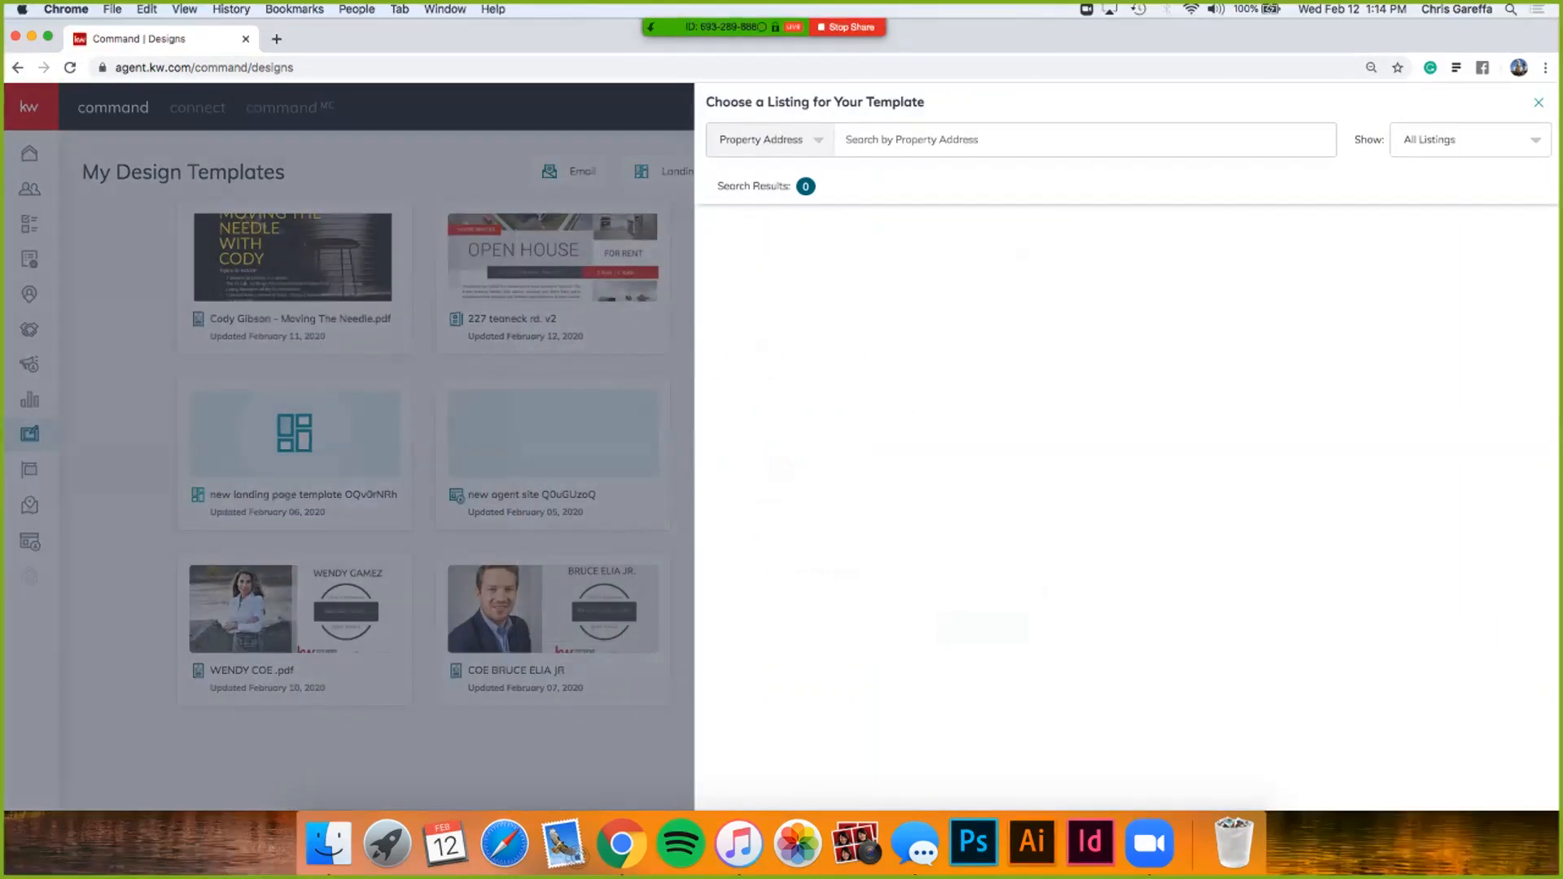
click(1470, 140)
click(1427, 175)
click(1085, 140)
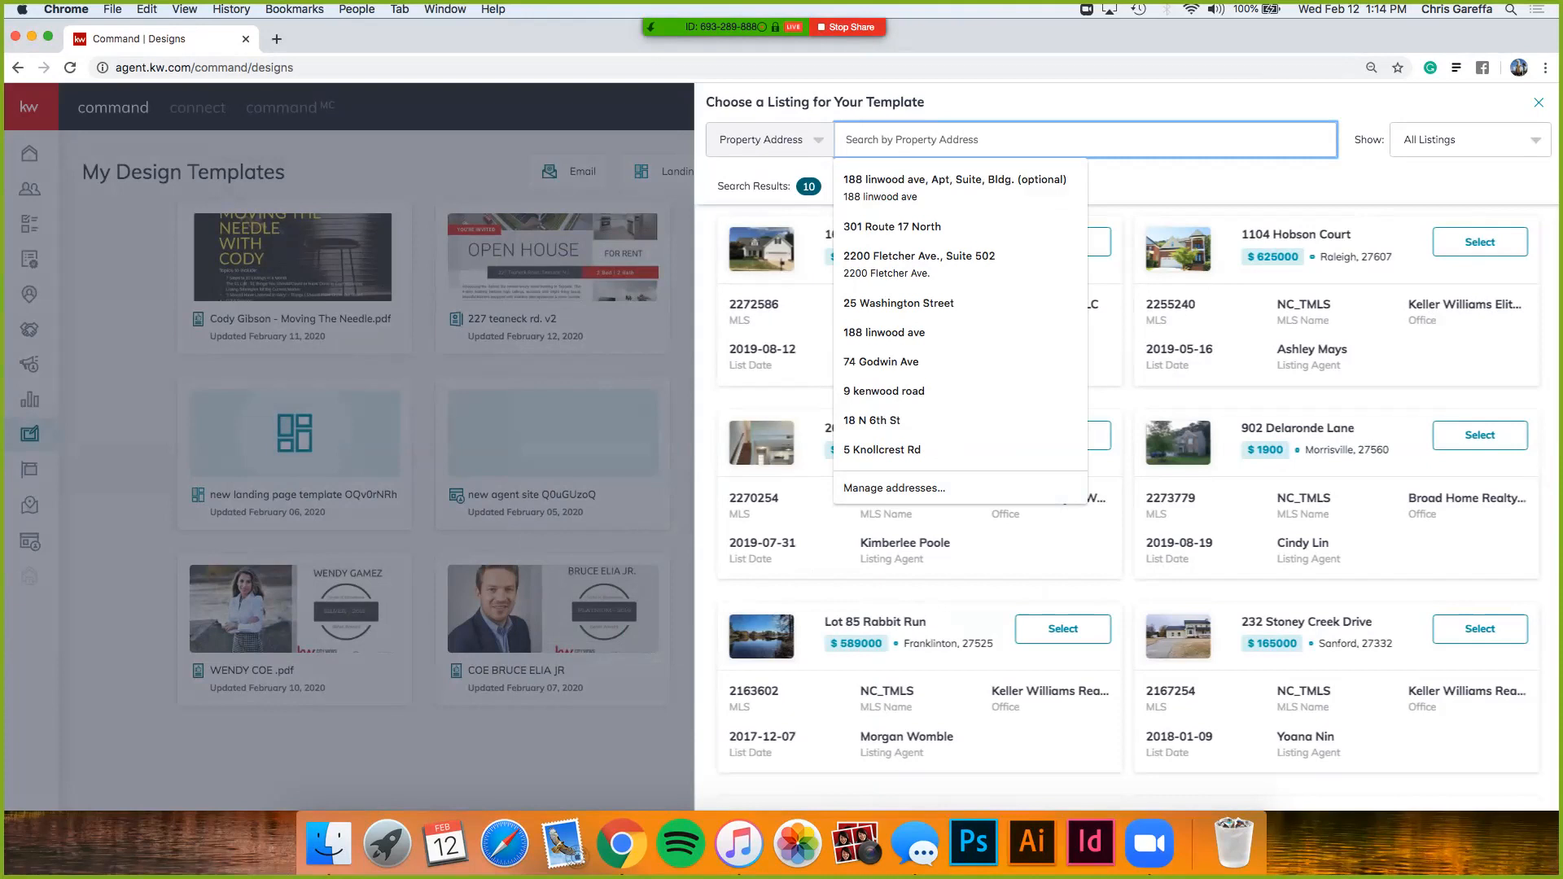
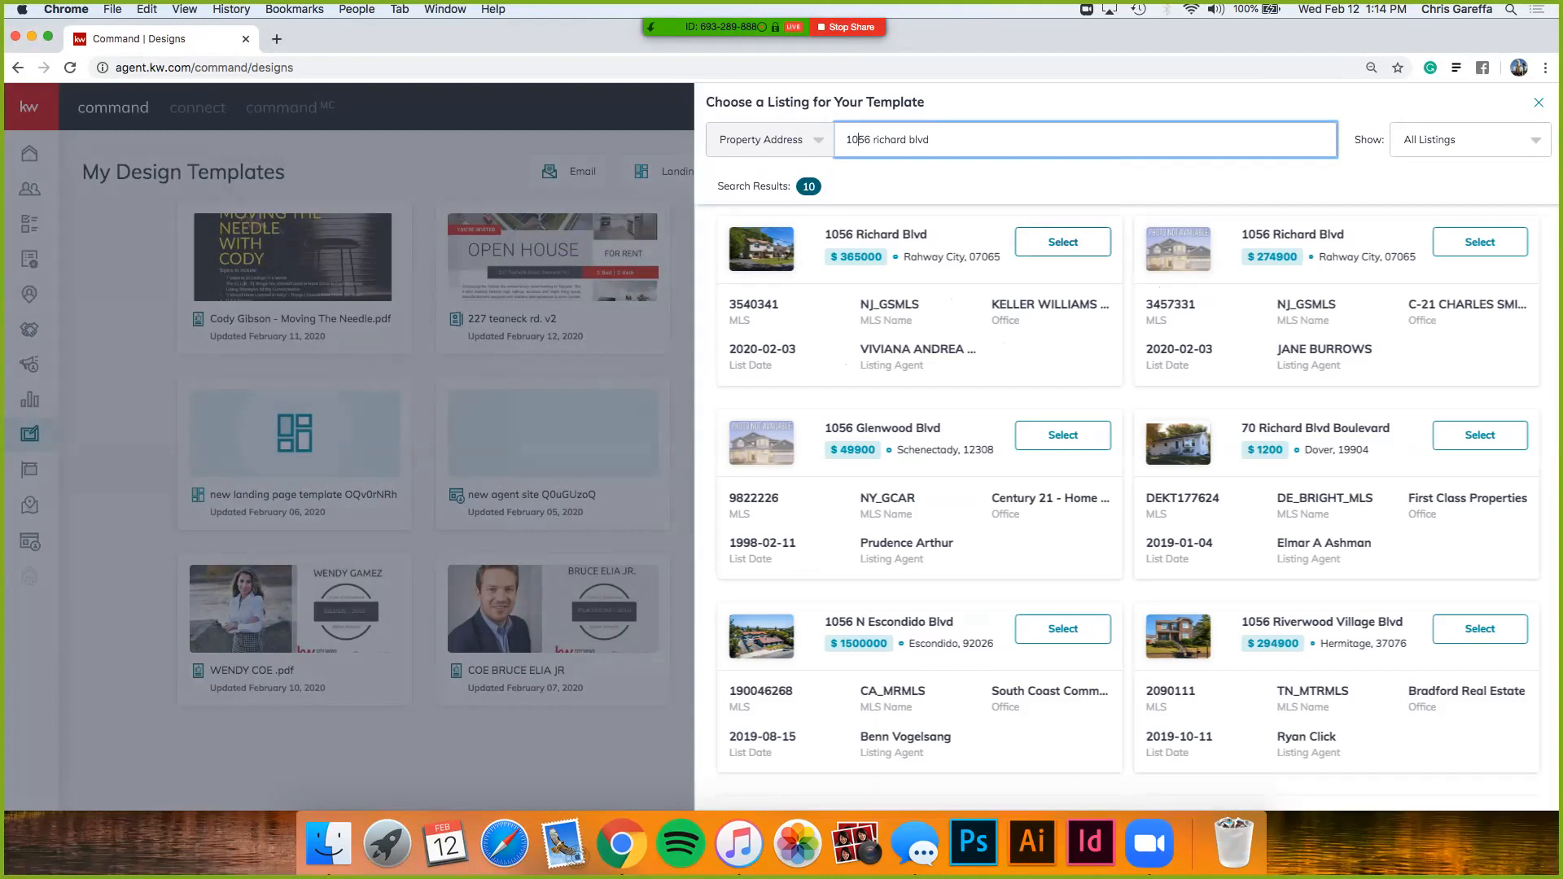
- Attach the first matching listing and browse the For Sale template gallery
click(1063, 242)
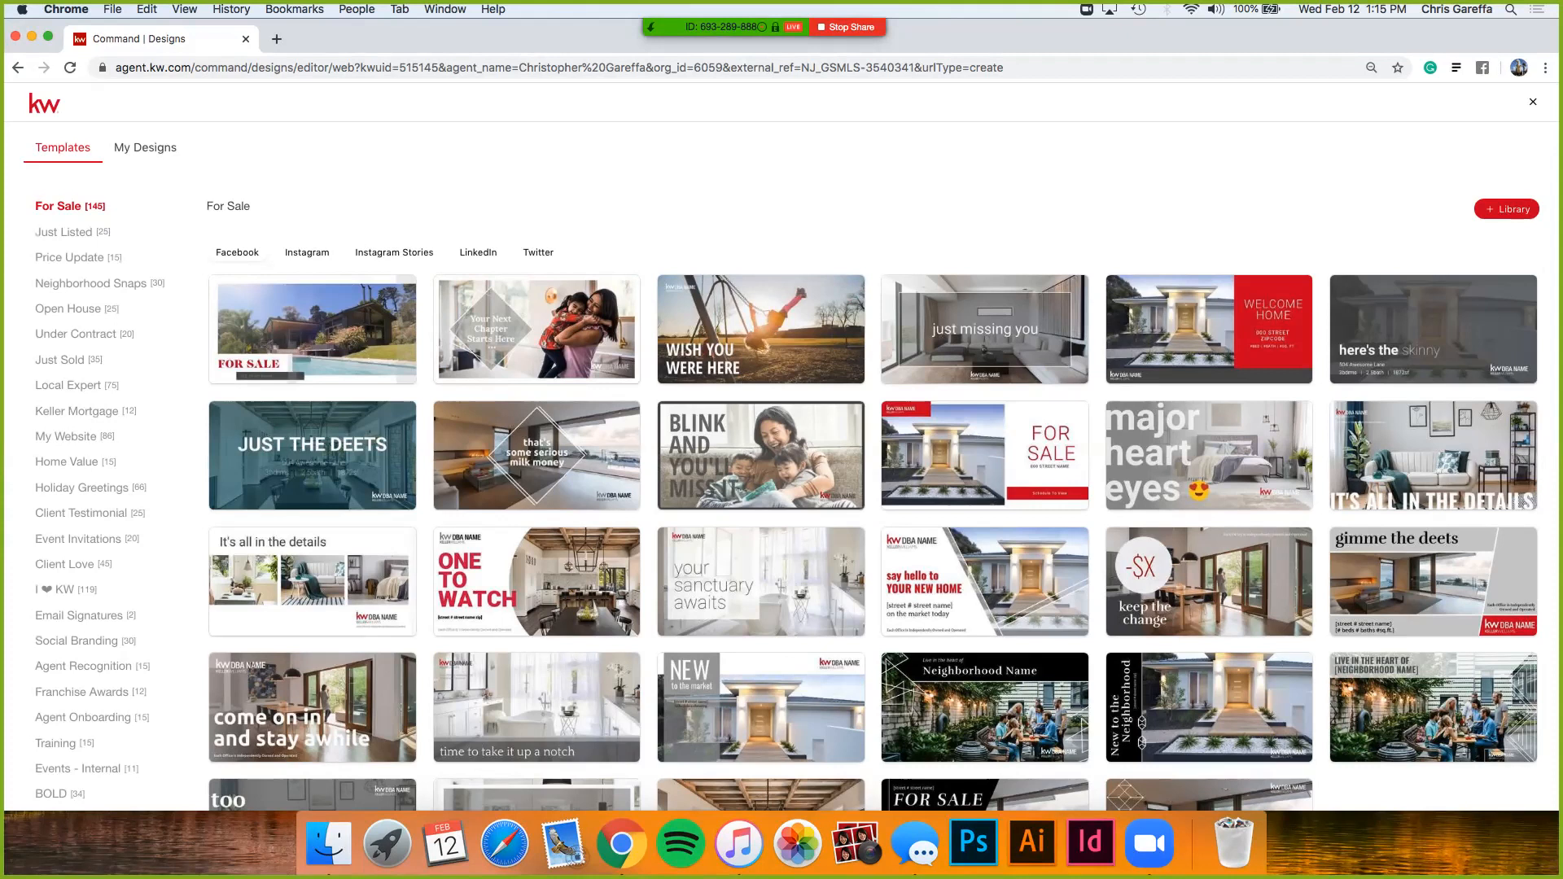
scroll(98, 505, down, 2)
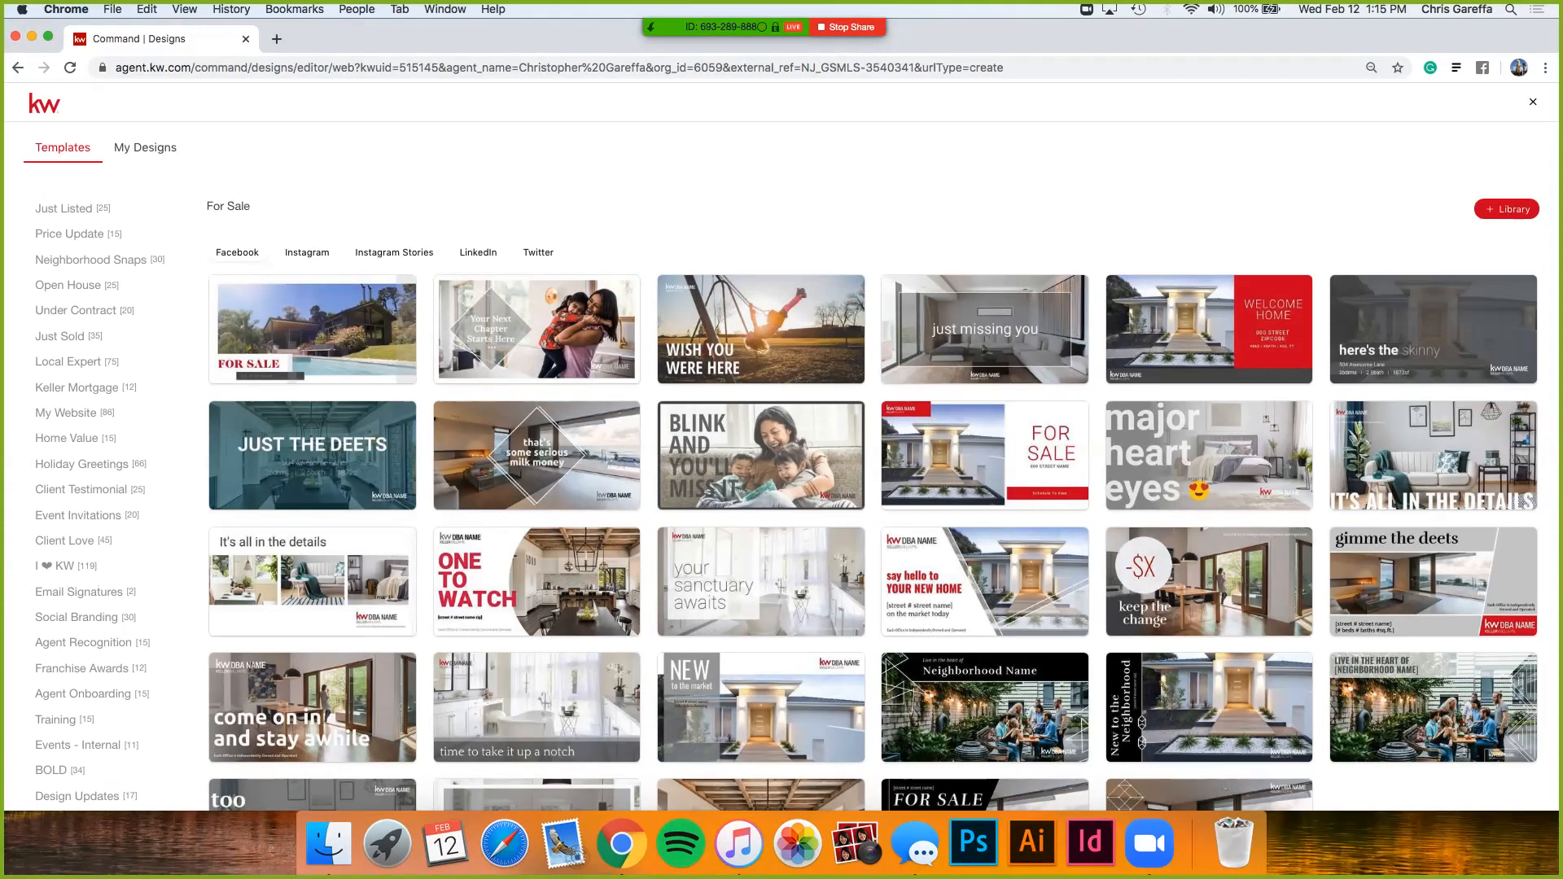
scroll(98, 501, up, 2)
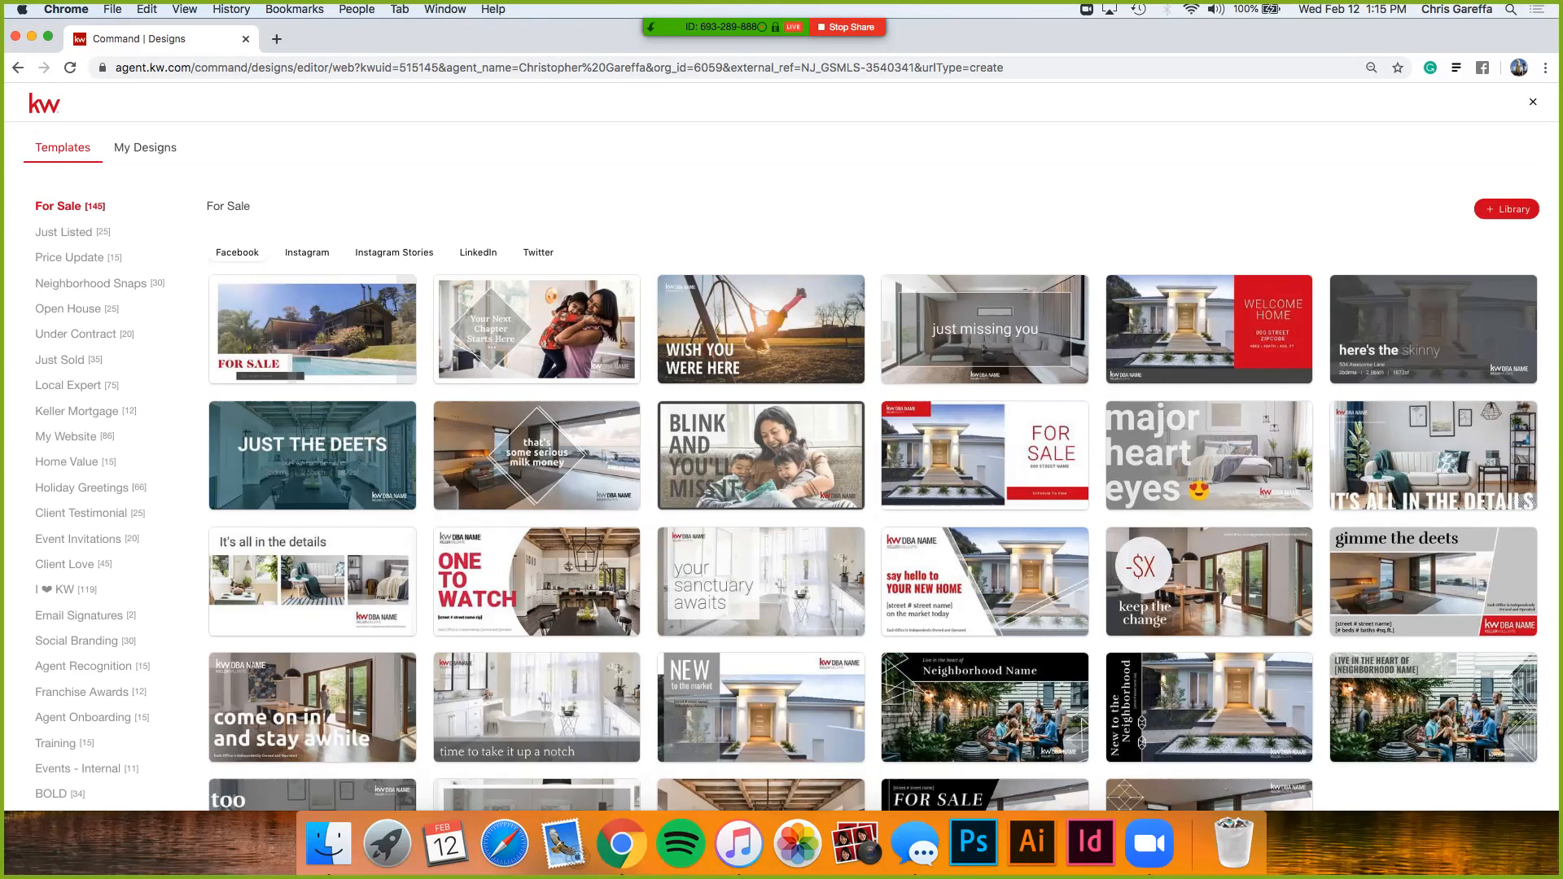
scroll(97, 500, down, 2)
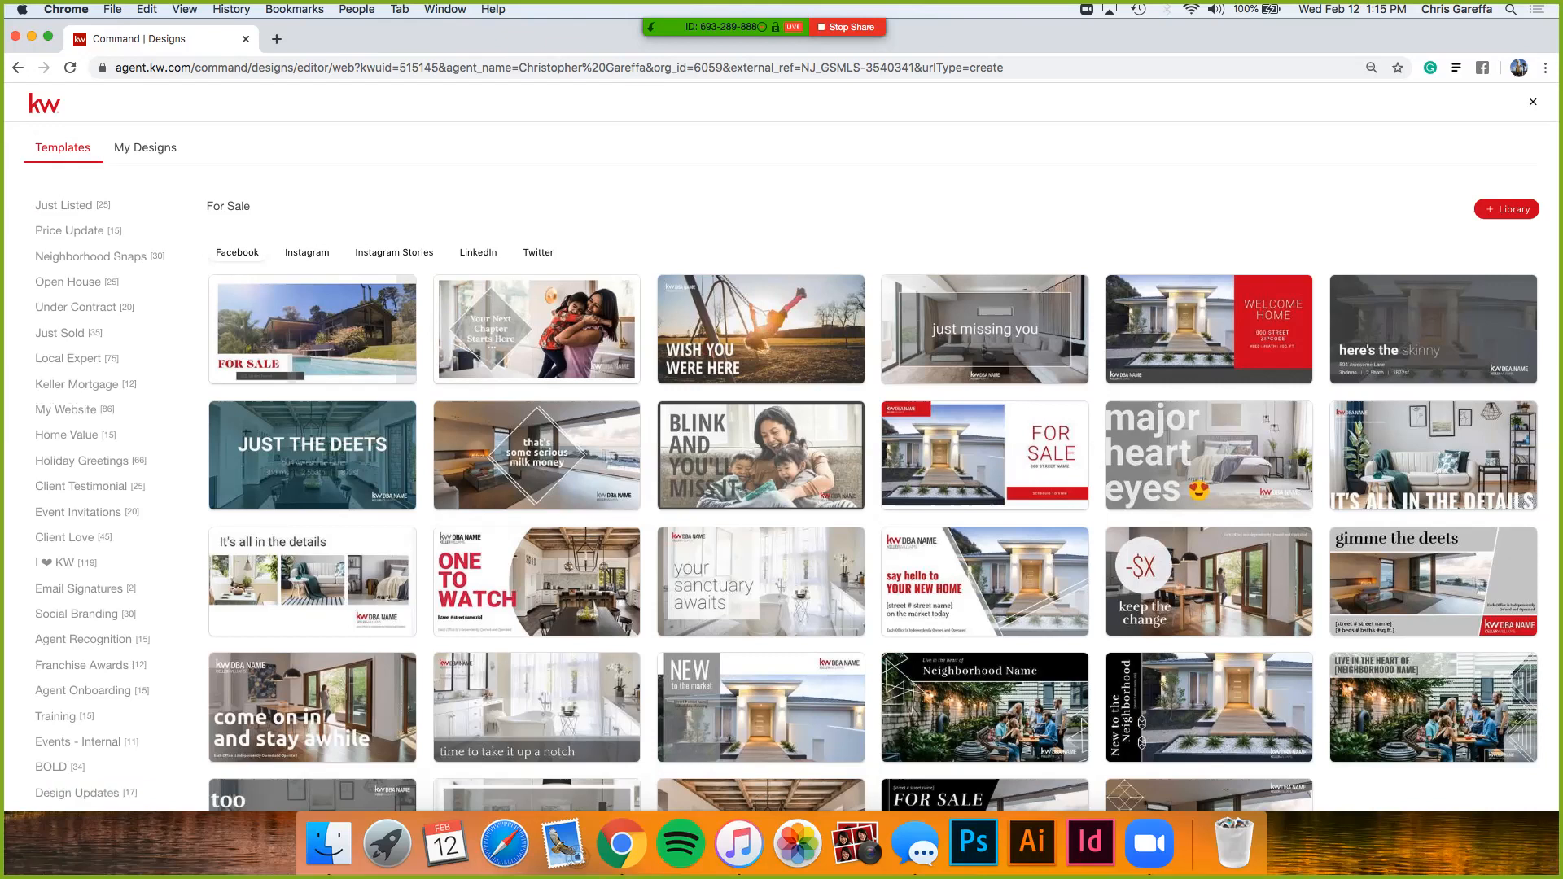
scroll(97, 501, up, 2)
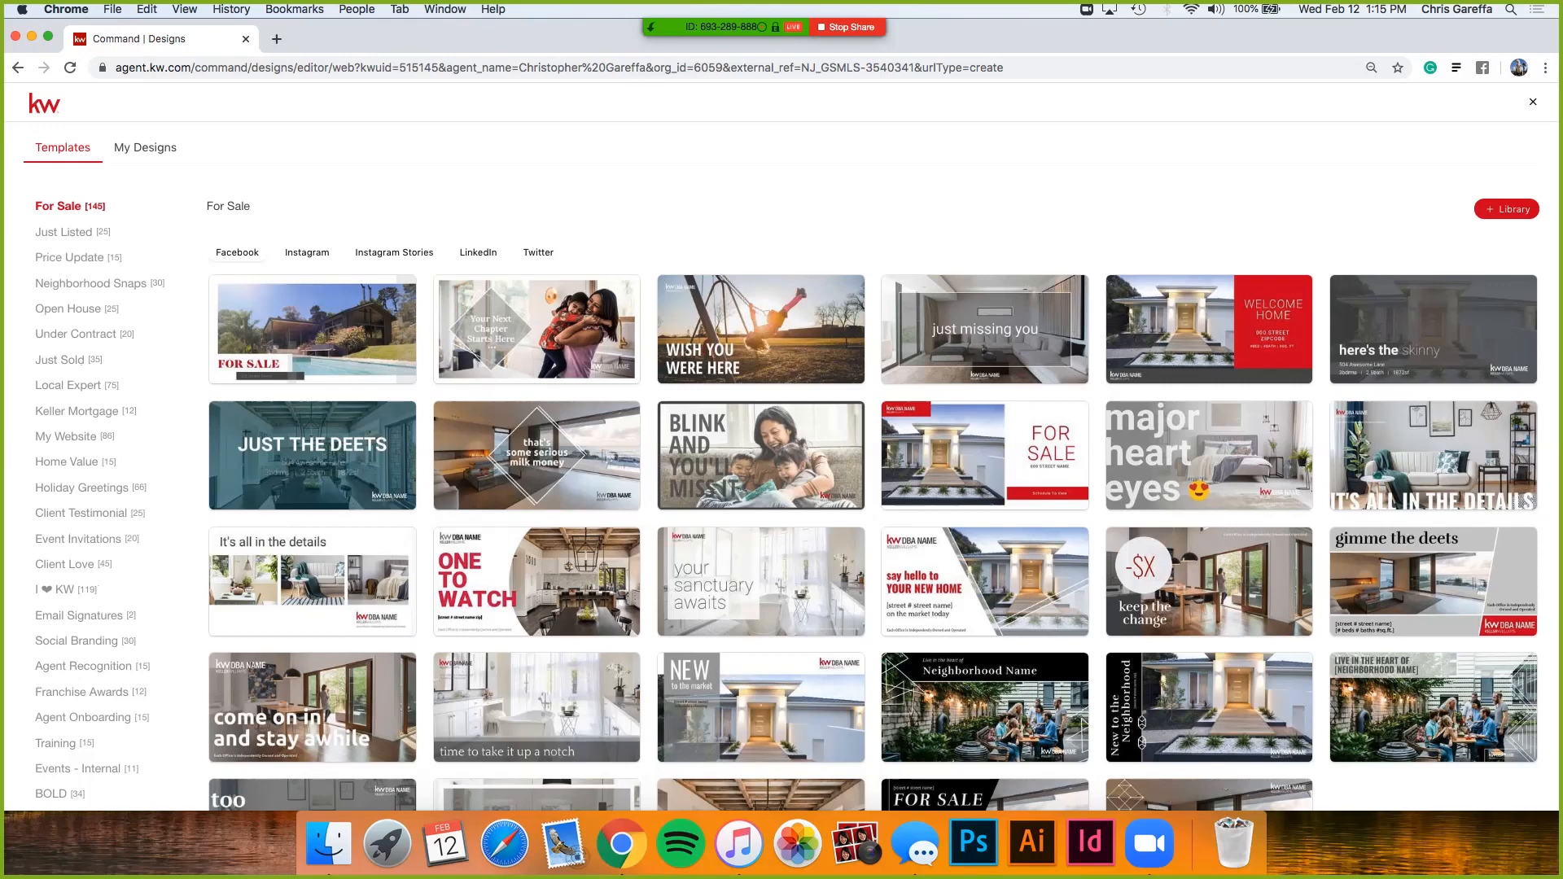
- Filter templates to the Just Listed category and browse its Facebook layouts
click(63, 232)
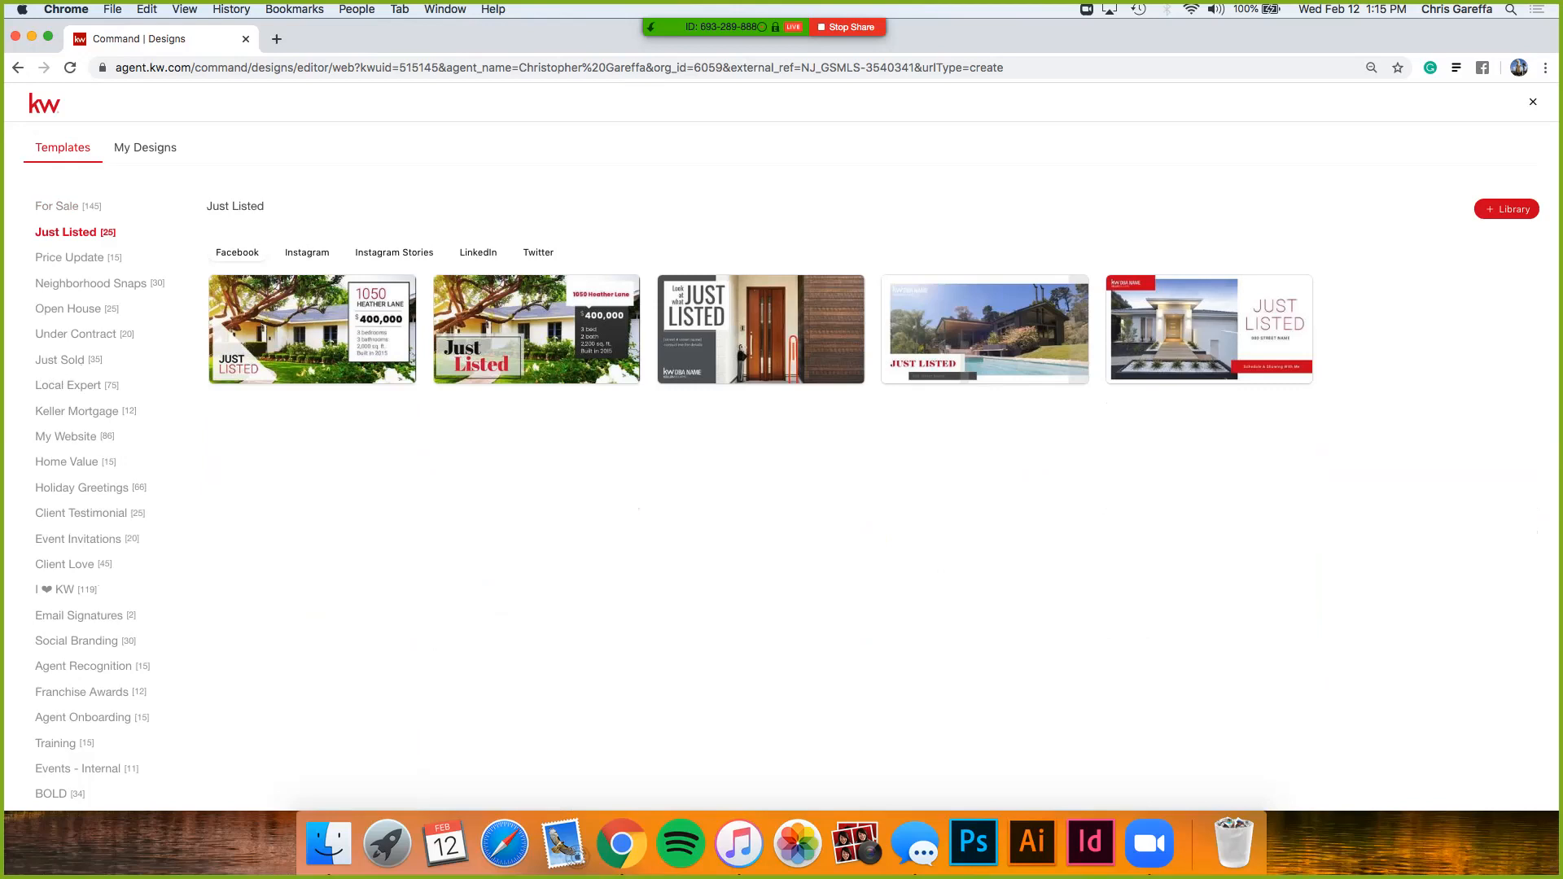
scroll(308, 240, up, 5)
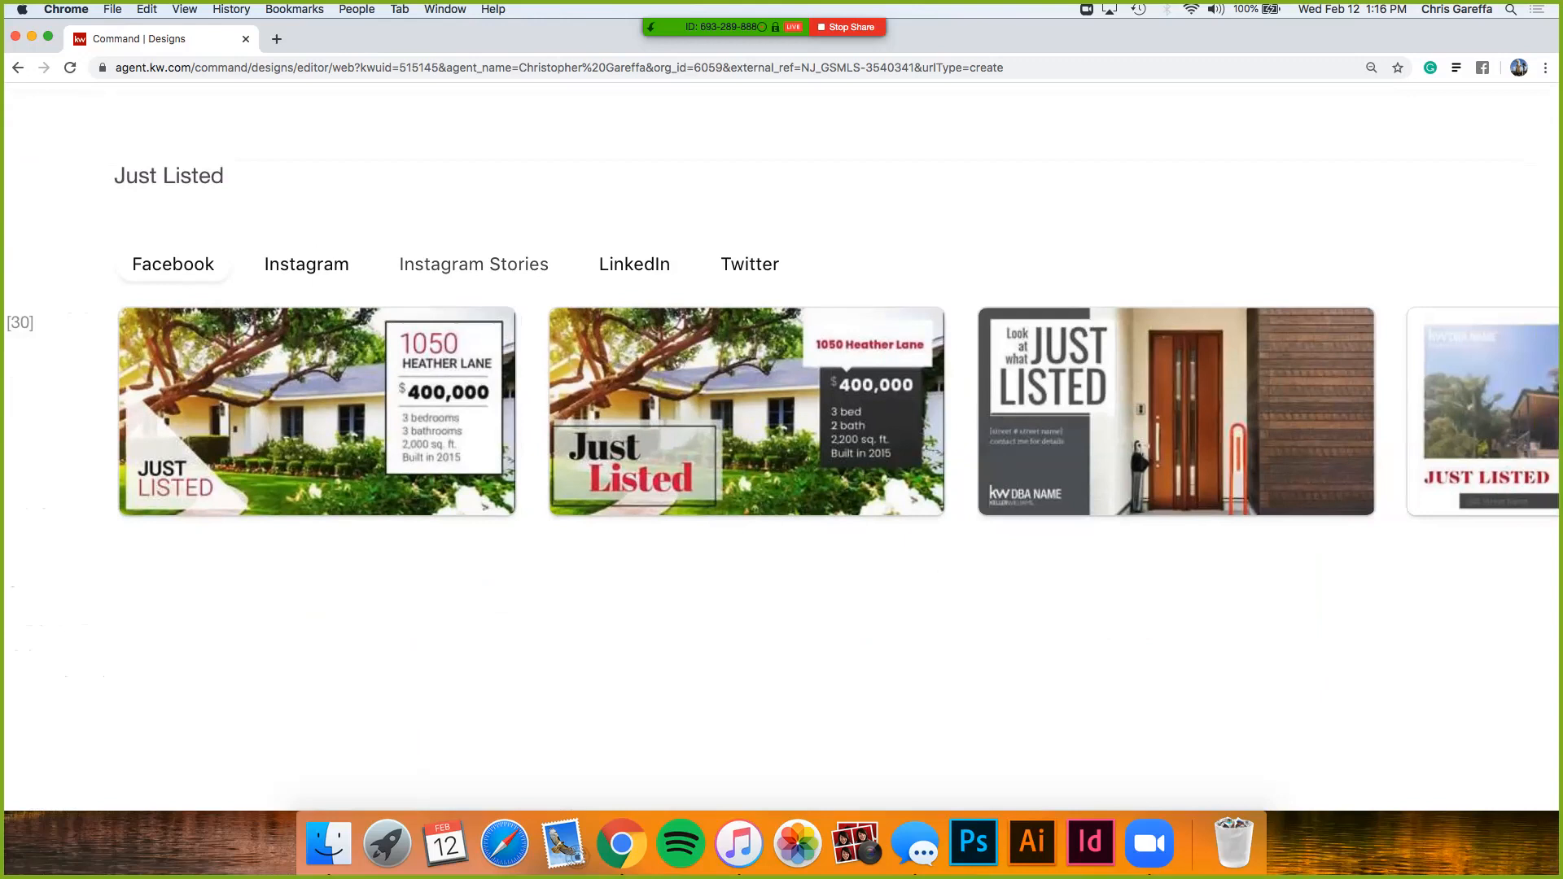
scroll(782, 447, down, 5)
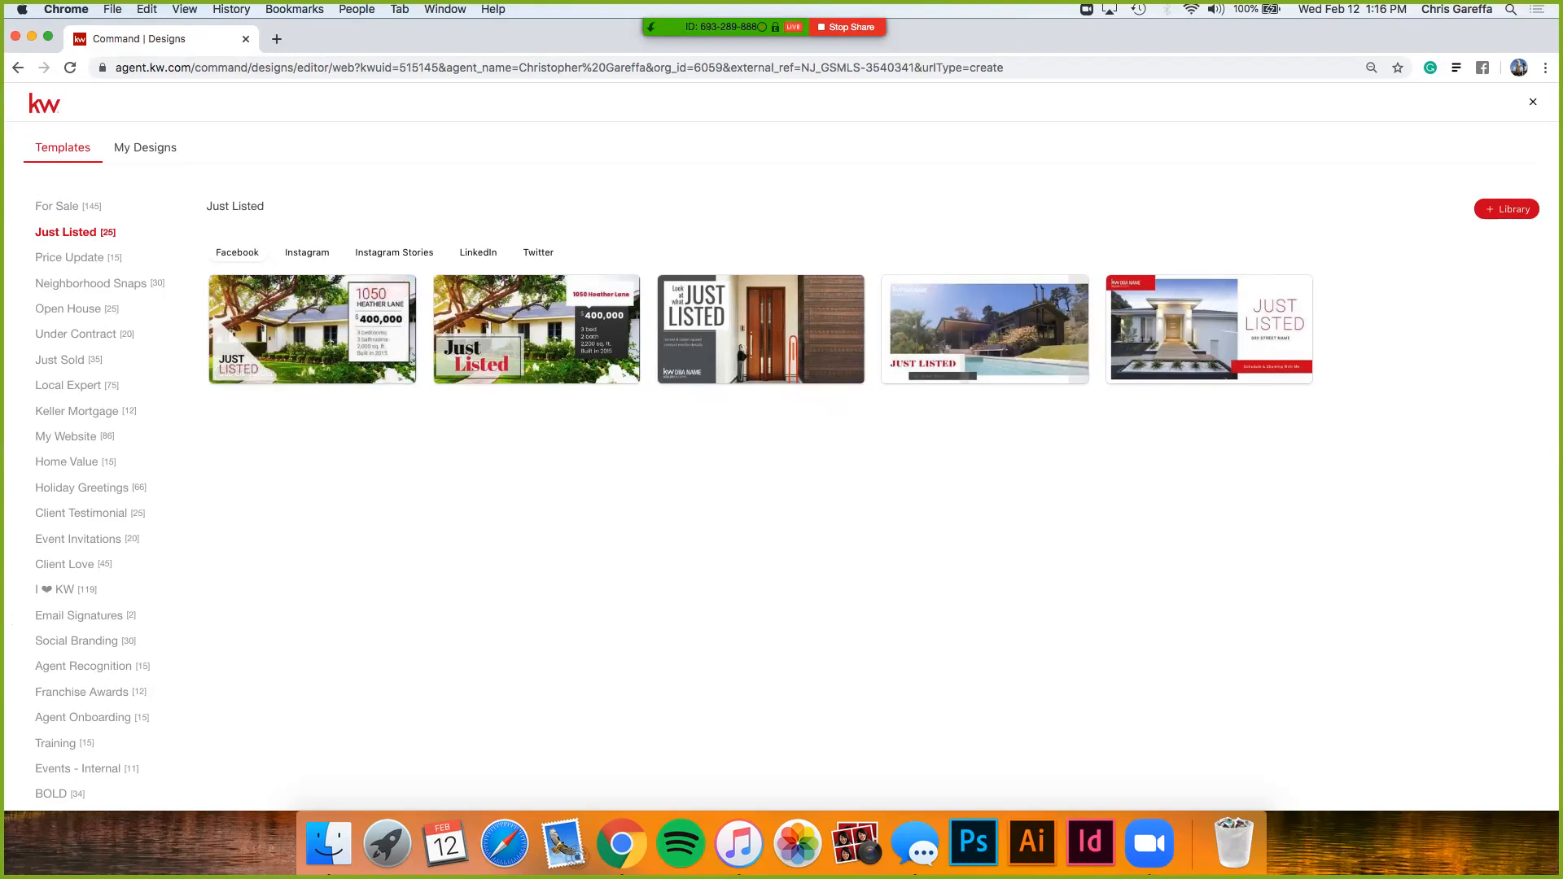
mouse_move(536, 330)
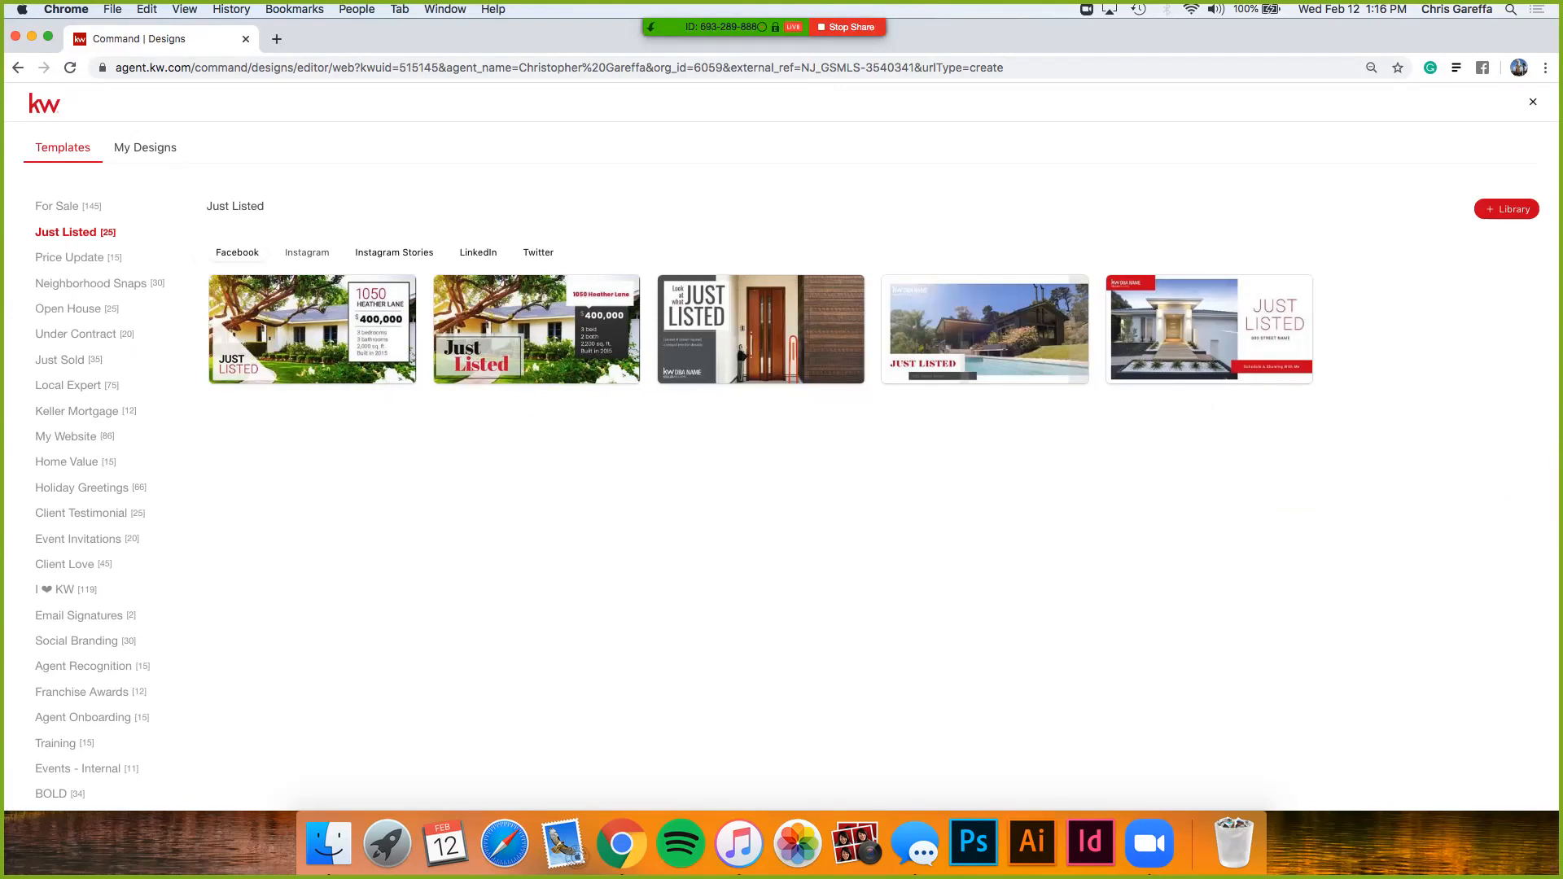
- Switch to the Instagram versions and start a design from the 03_JustListed_IG template
click(307, 252)
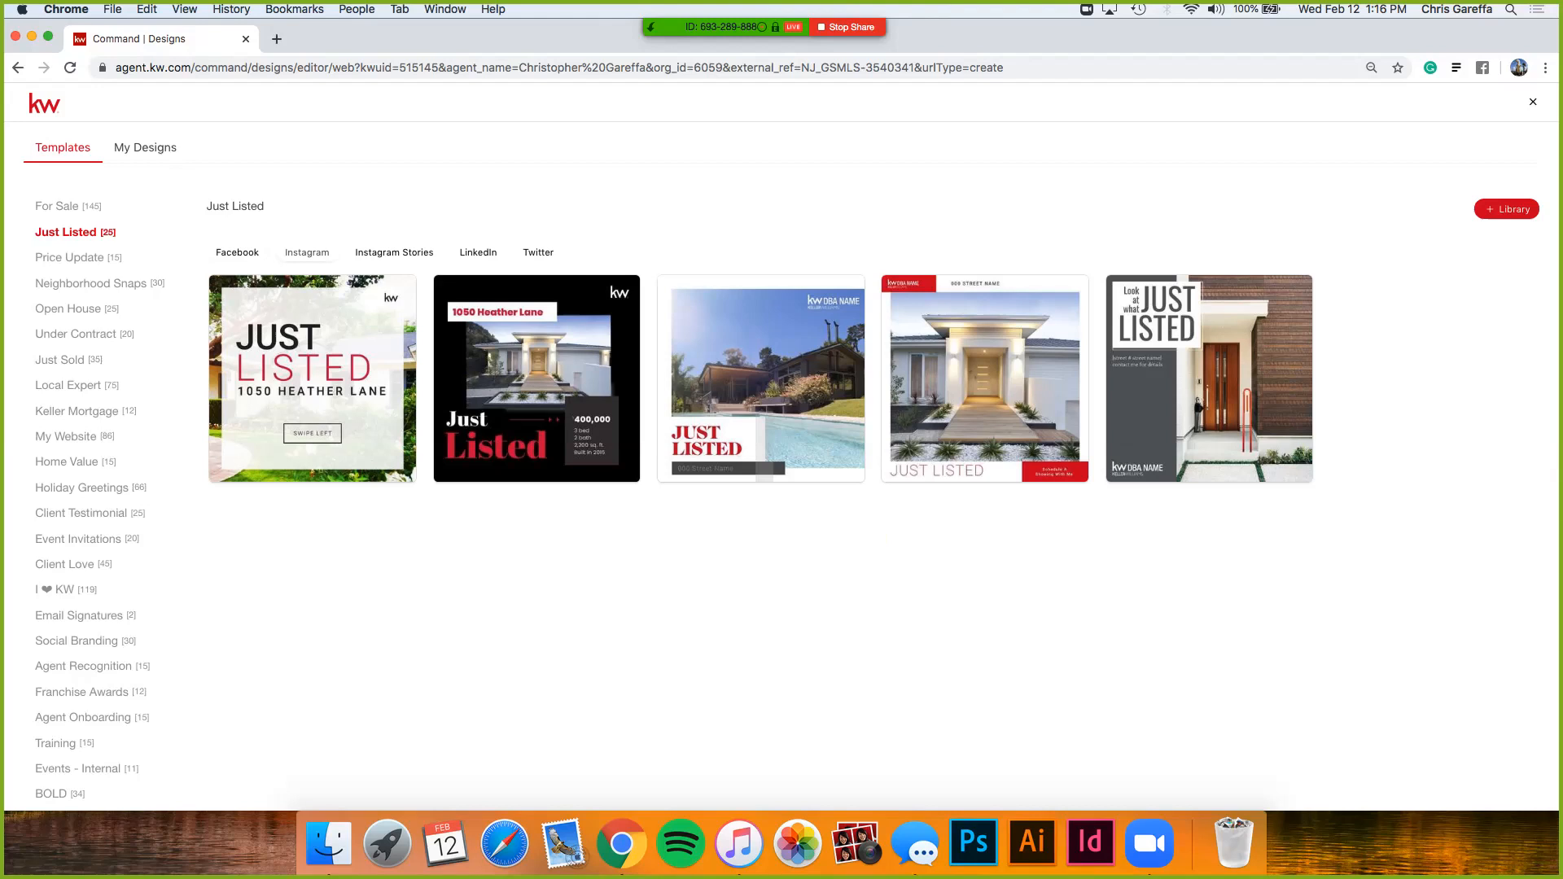
mouse_move(313, 358)
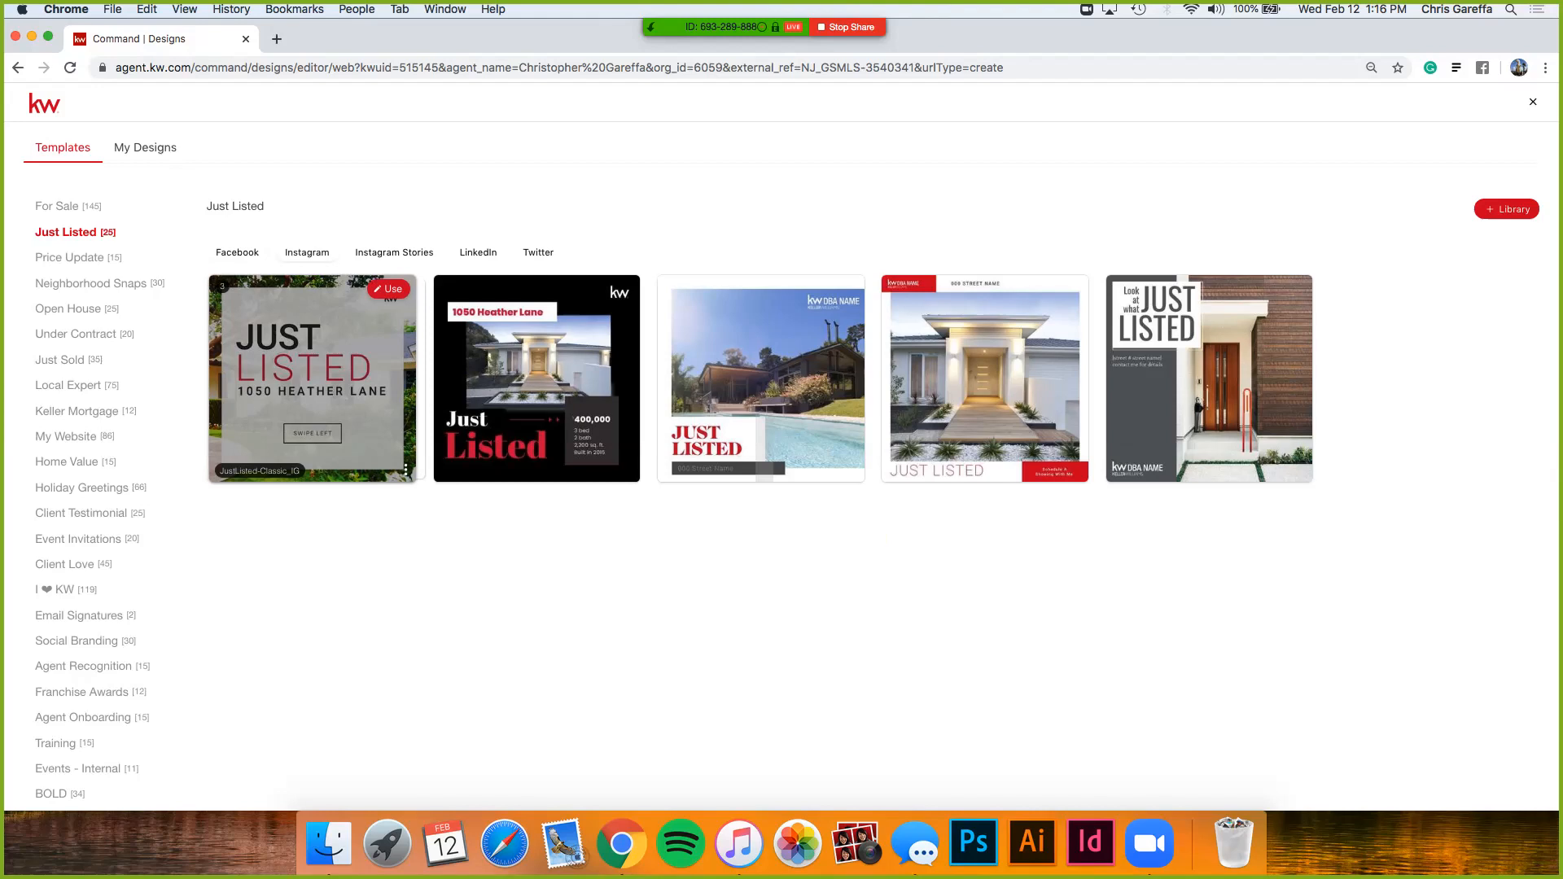
scroll(292, 235, up, 10)
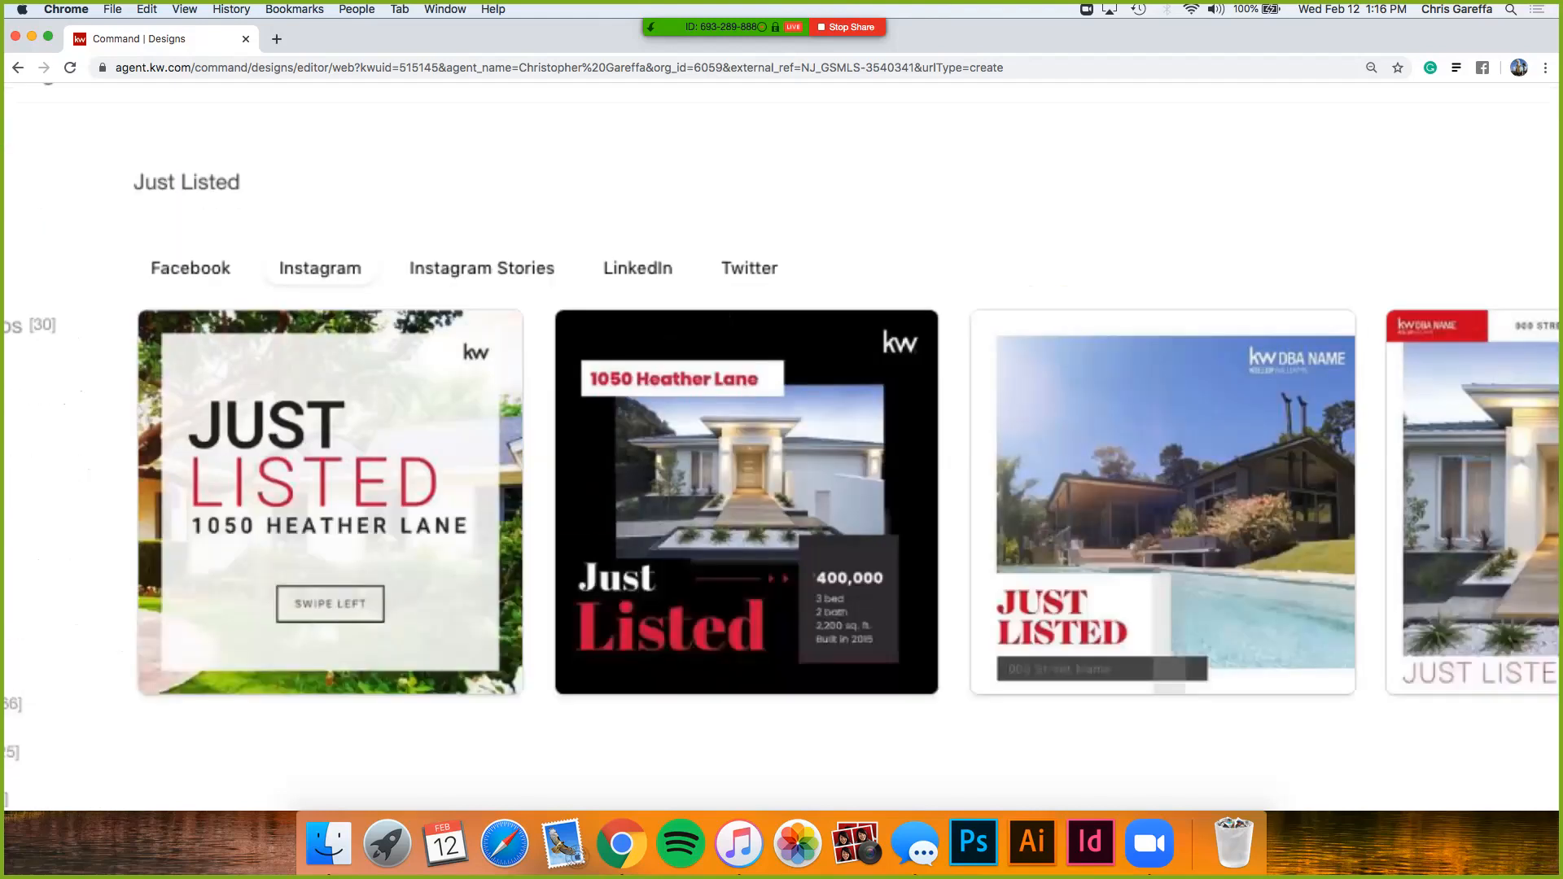
scroll(313, 374, down, 10)
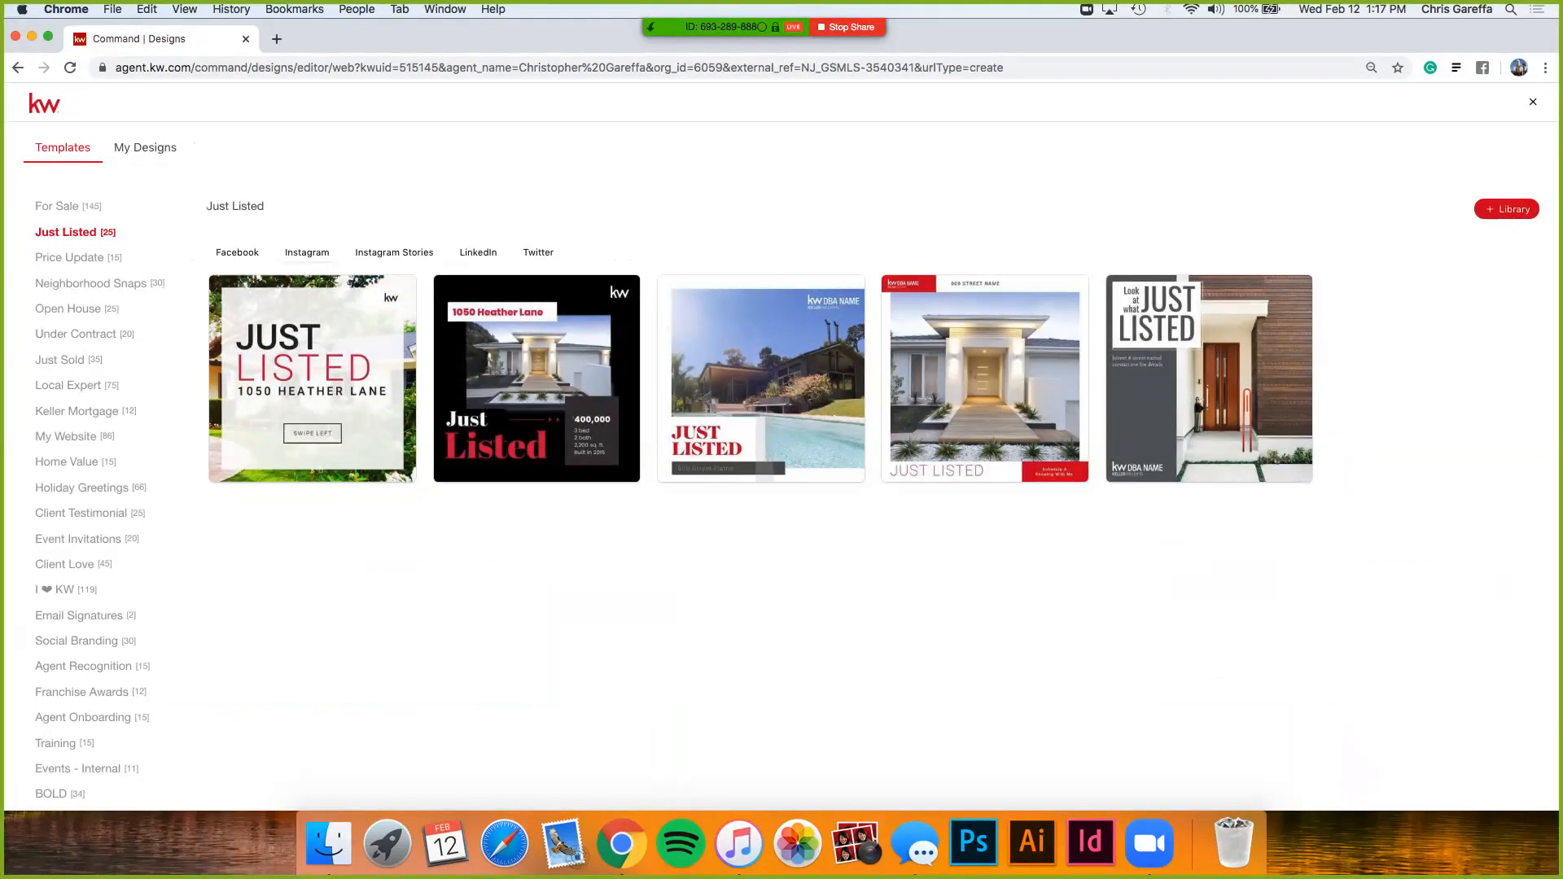
mouse_move(761, 379)
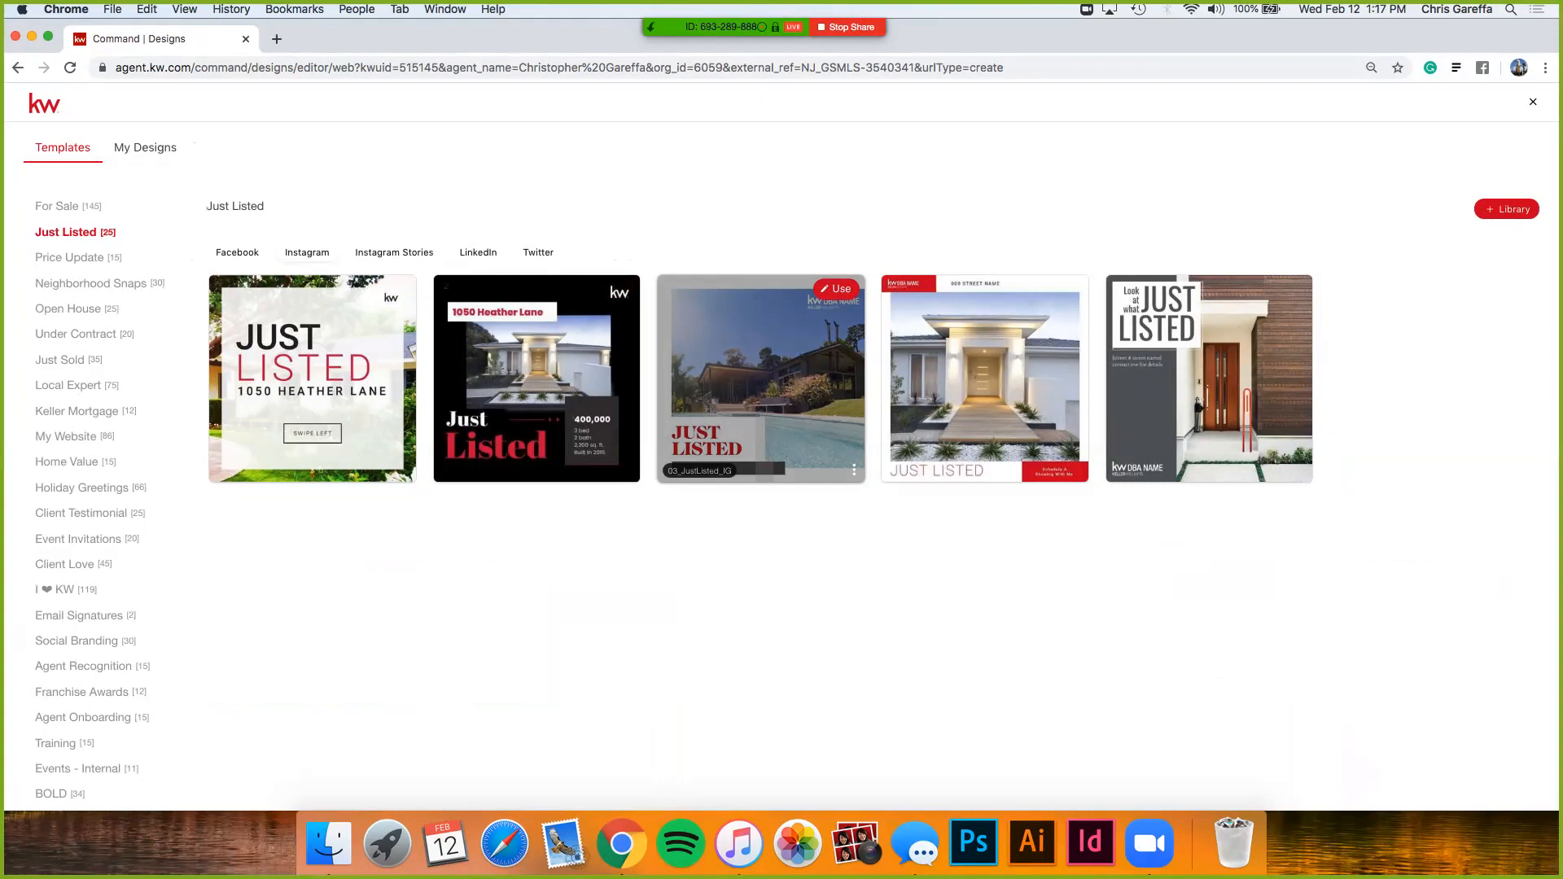
click(836, 289)
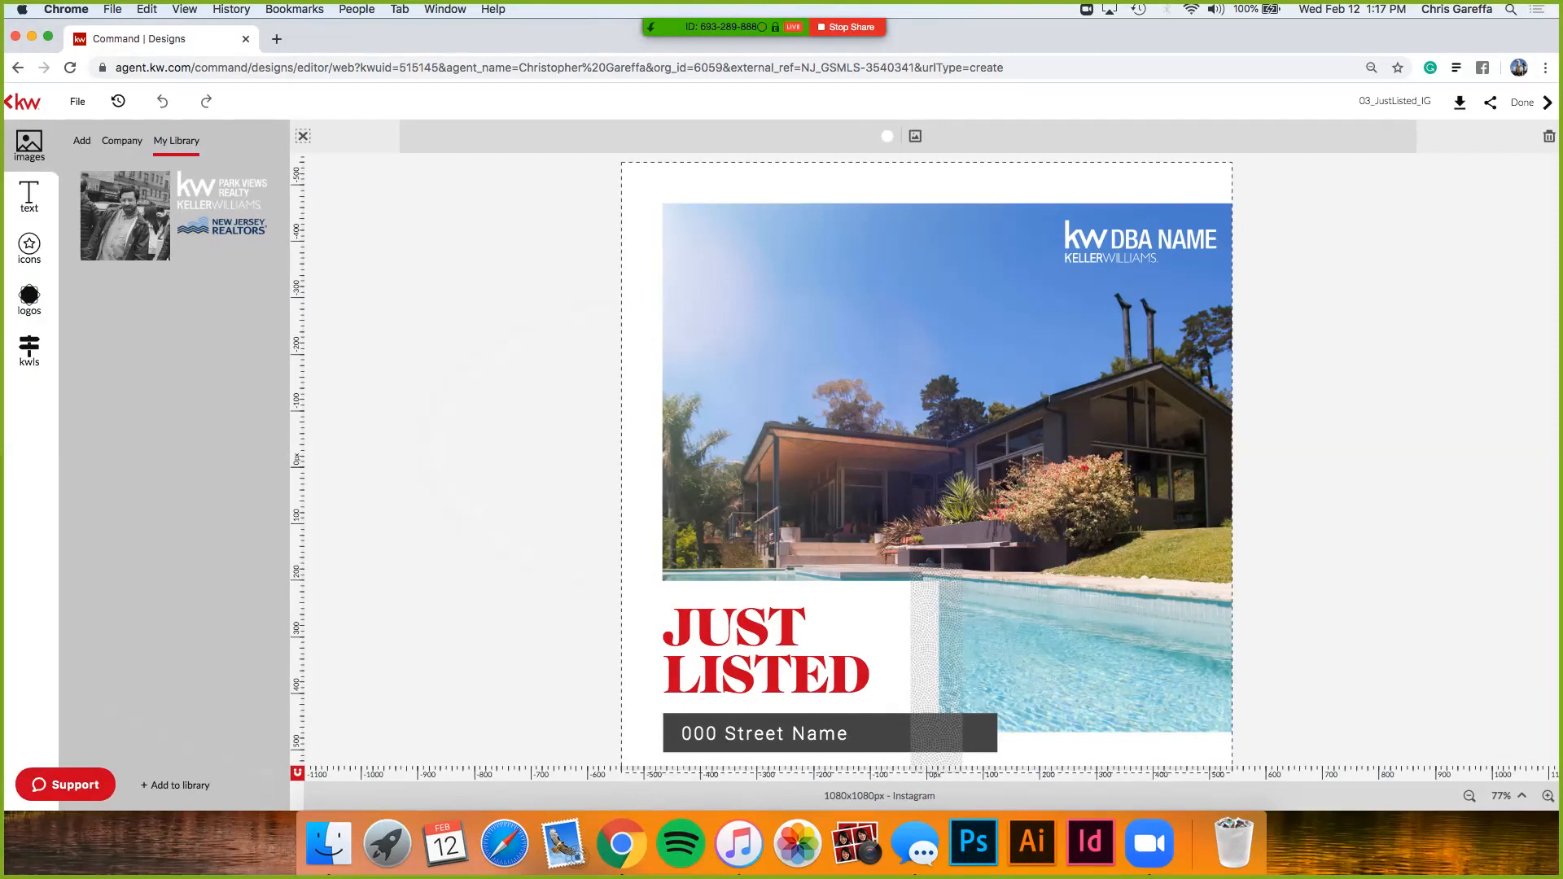
- Deselect the canvas background and select the JUST LISTED headline
key(Escape)
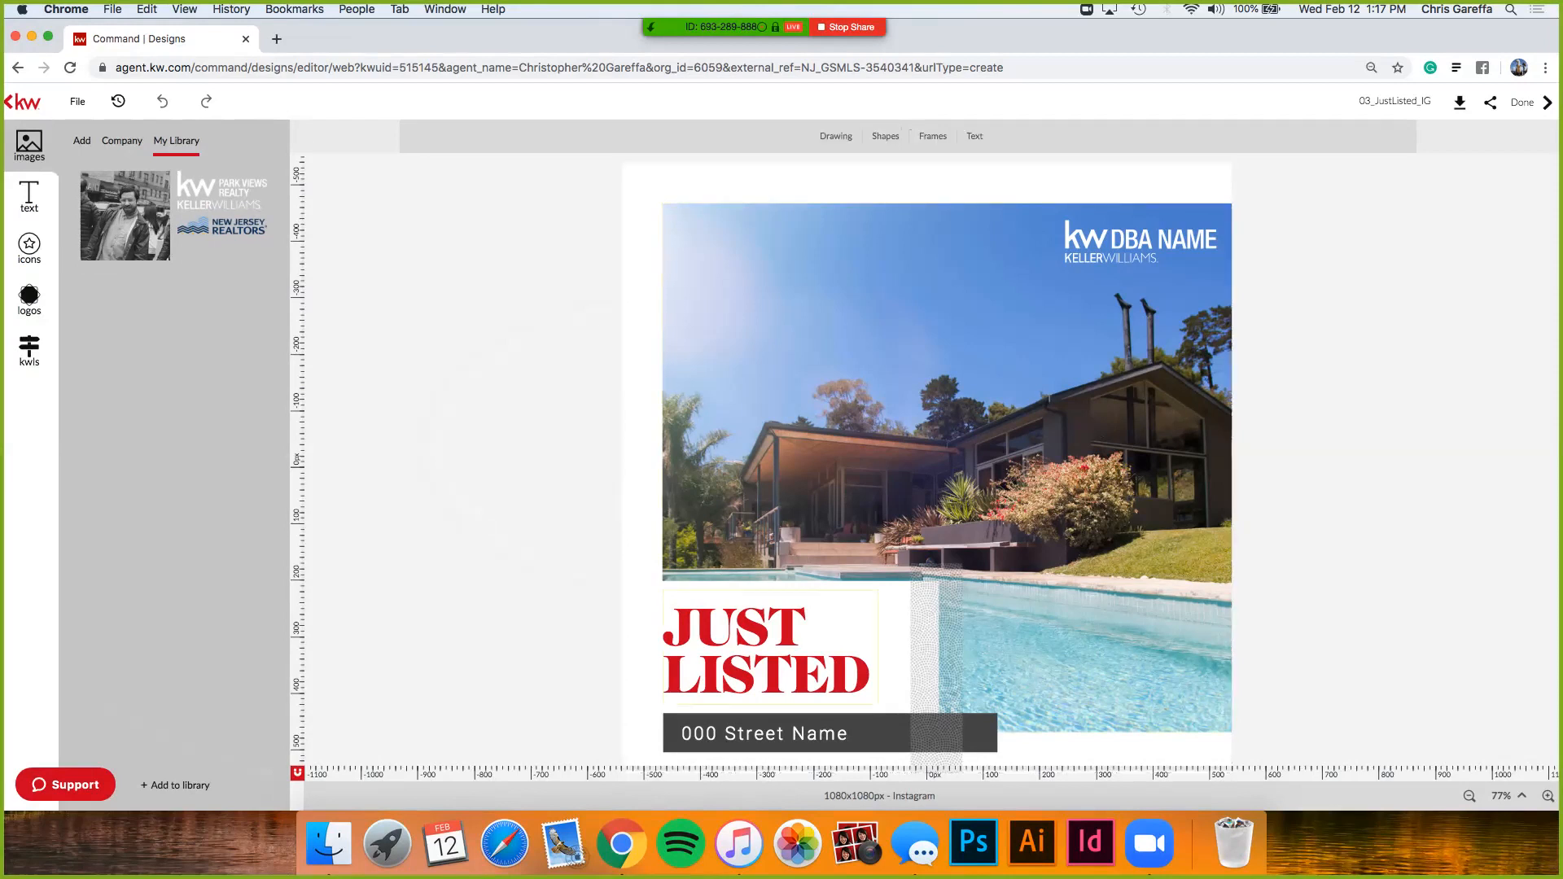
click(769, 688)
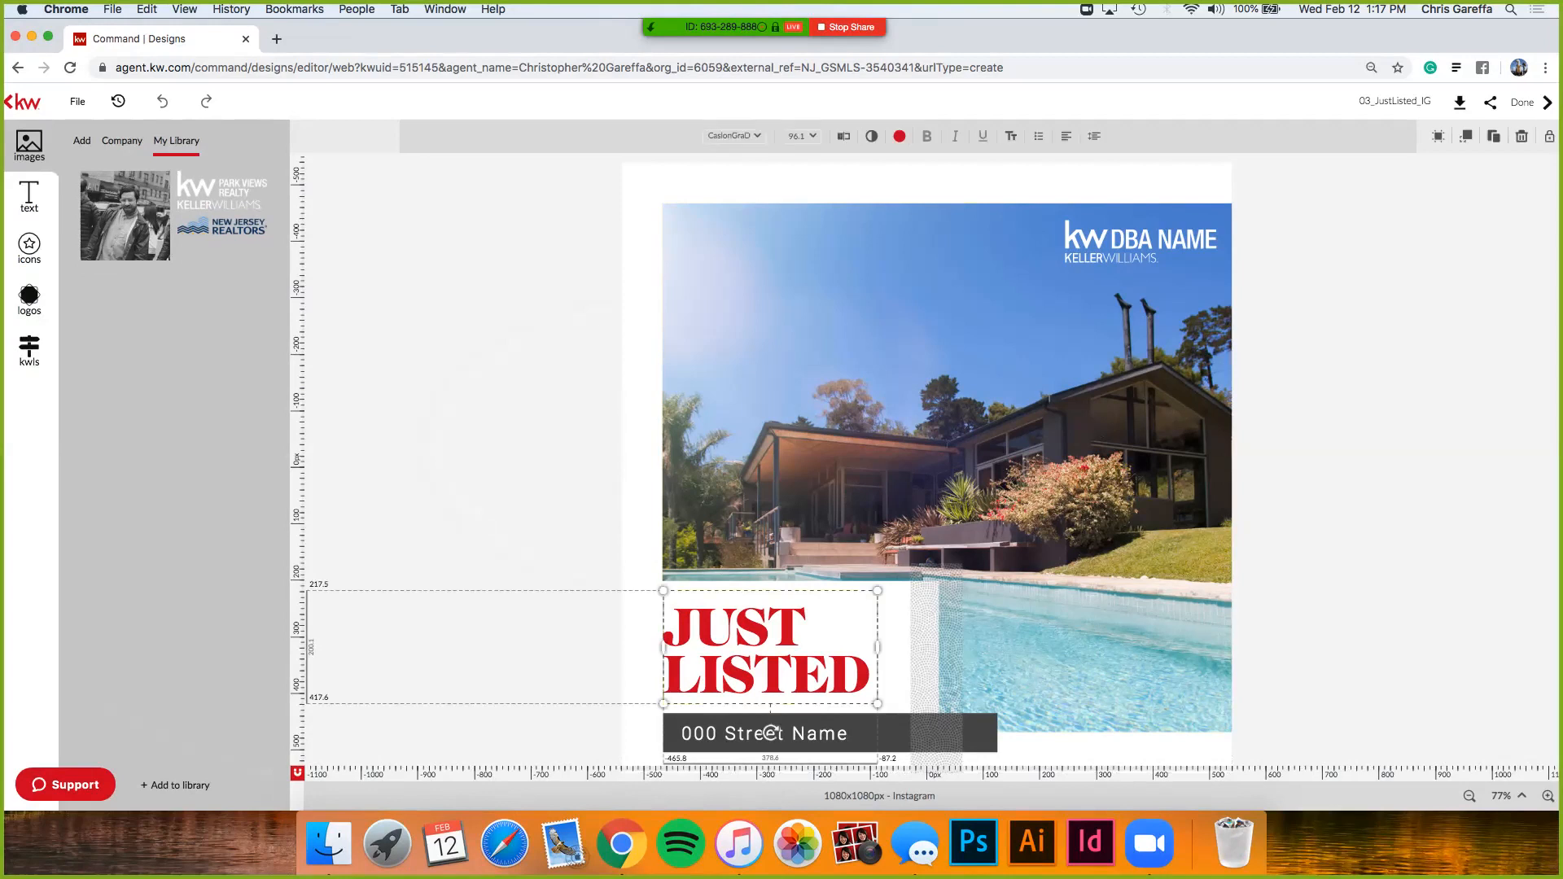
- Replace JUST with FOR in the headline, correcting the typo
double_click(768, 639)
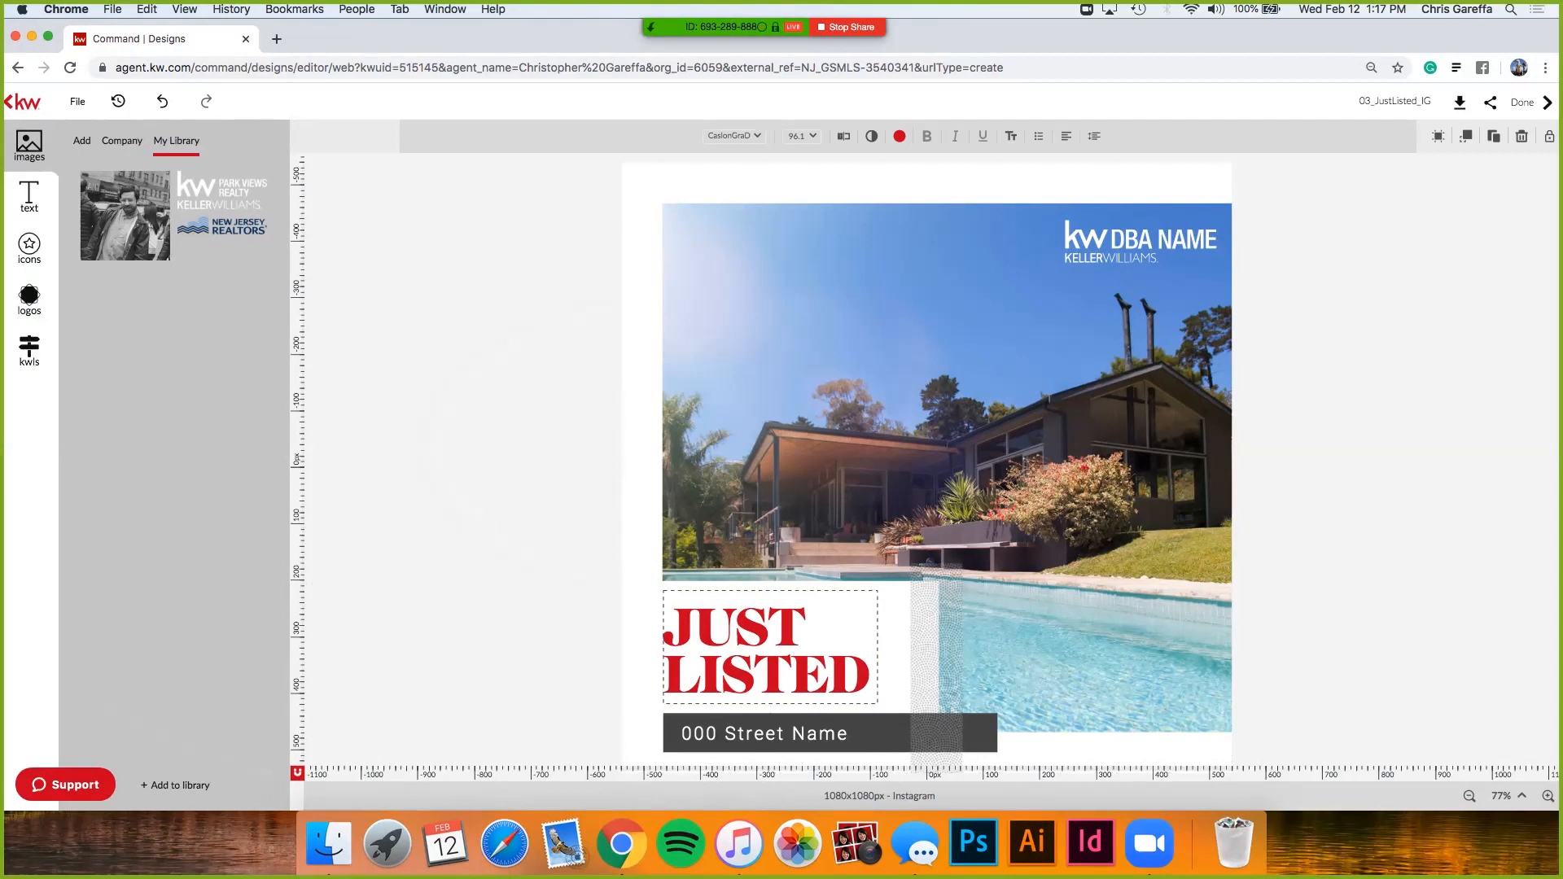
key(shift+Left)
key(shift+Left)
key(shift+Left)
key(shift+Left)
text(For)
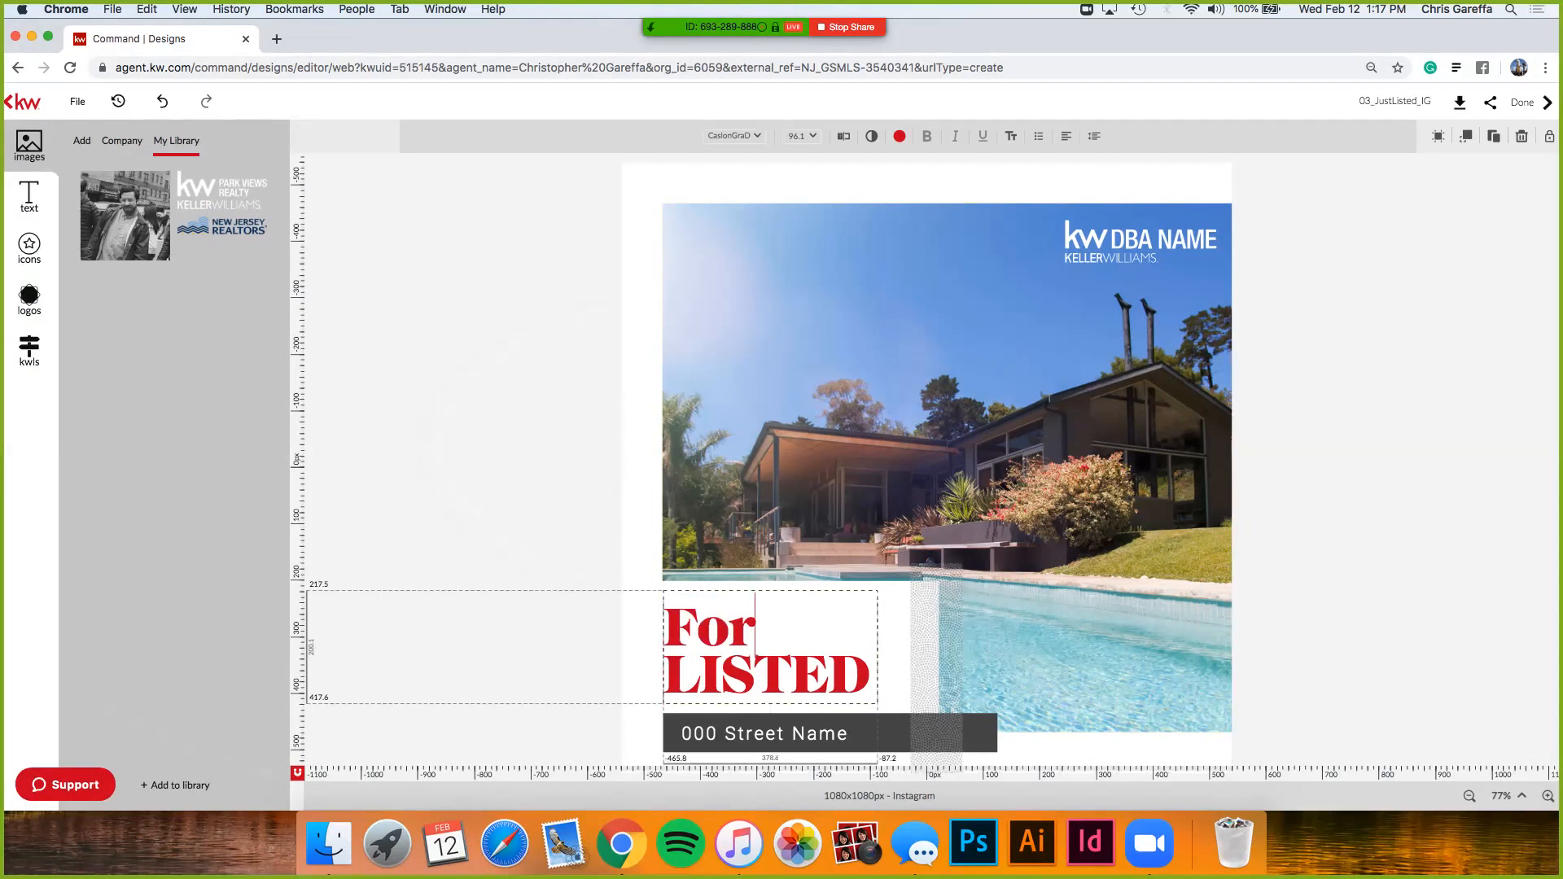
key(BackSpace)
- Replace LISTED with SALE, fixing the misspelling, and deselect the headline
key(BackSpace)
text(OR)
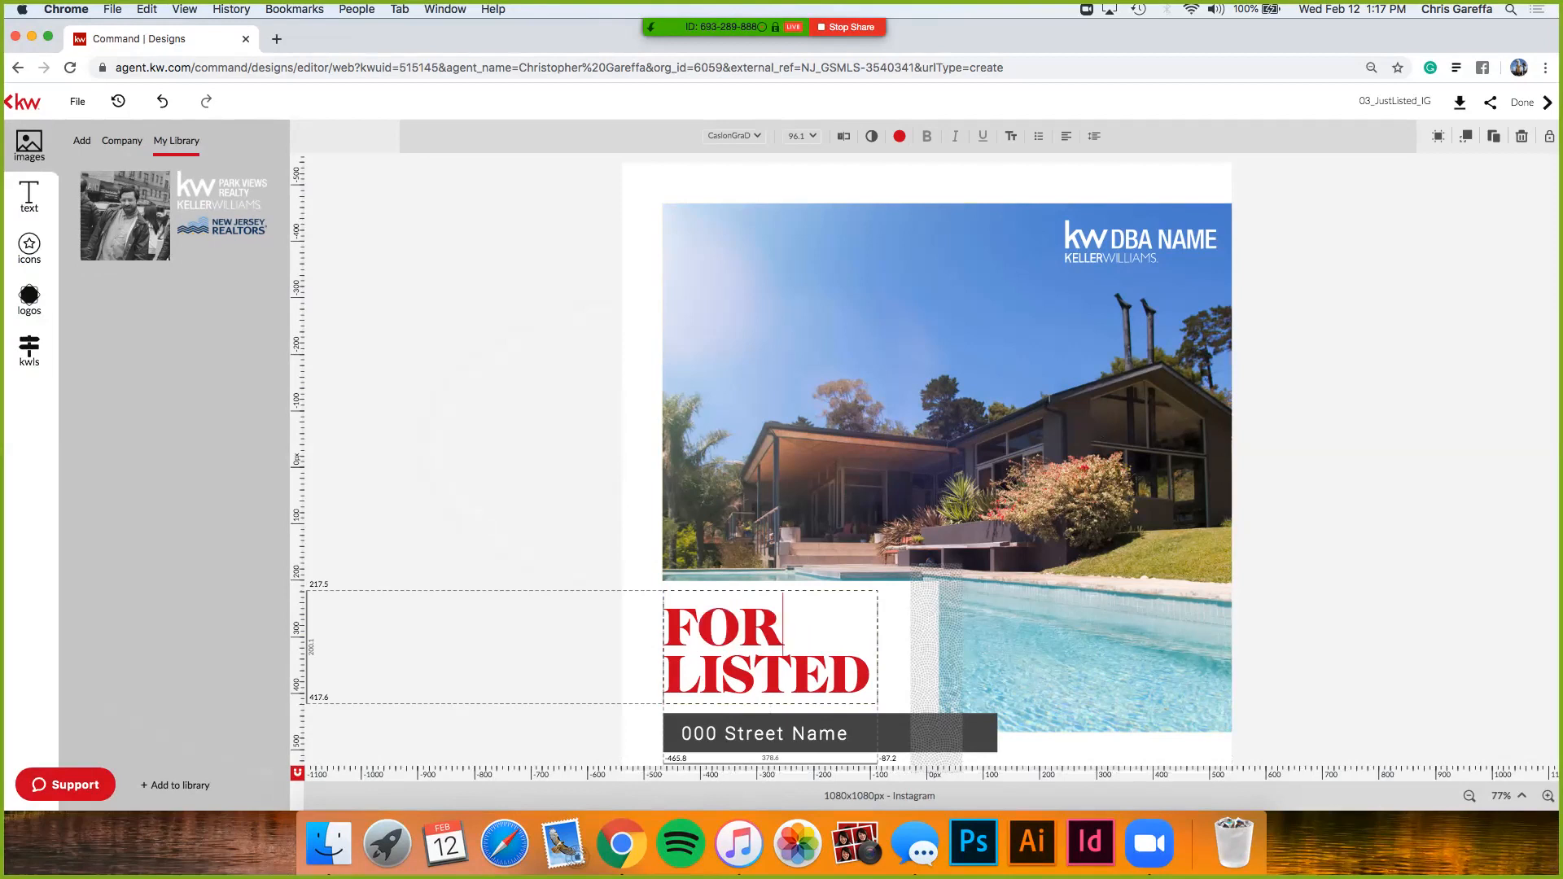
click(870, 673)
drag(869, 674, 664, 673)
text(SLAE)
key(BackSpace)
key(BackSpace)
key(BackSpace)
text(ALE)
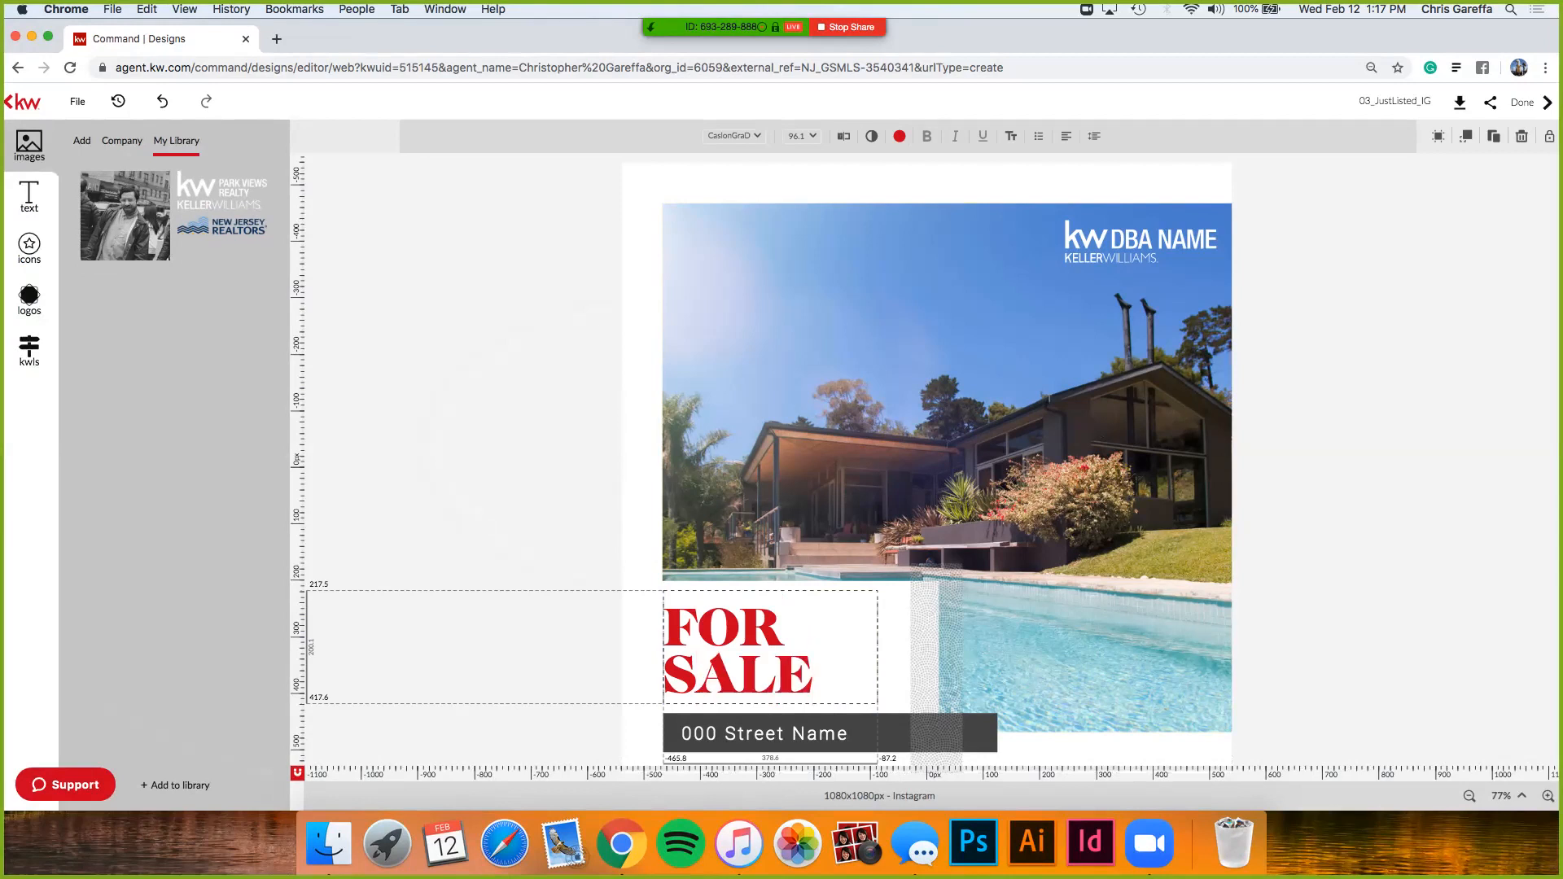
click(770, 733)
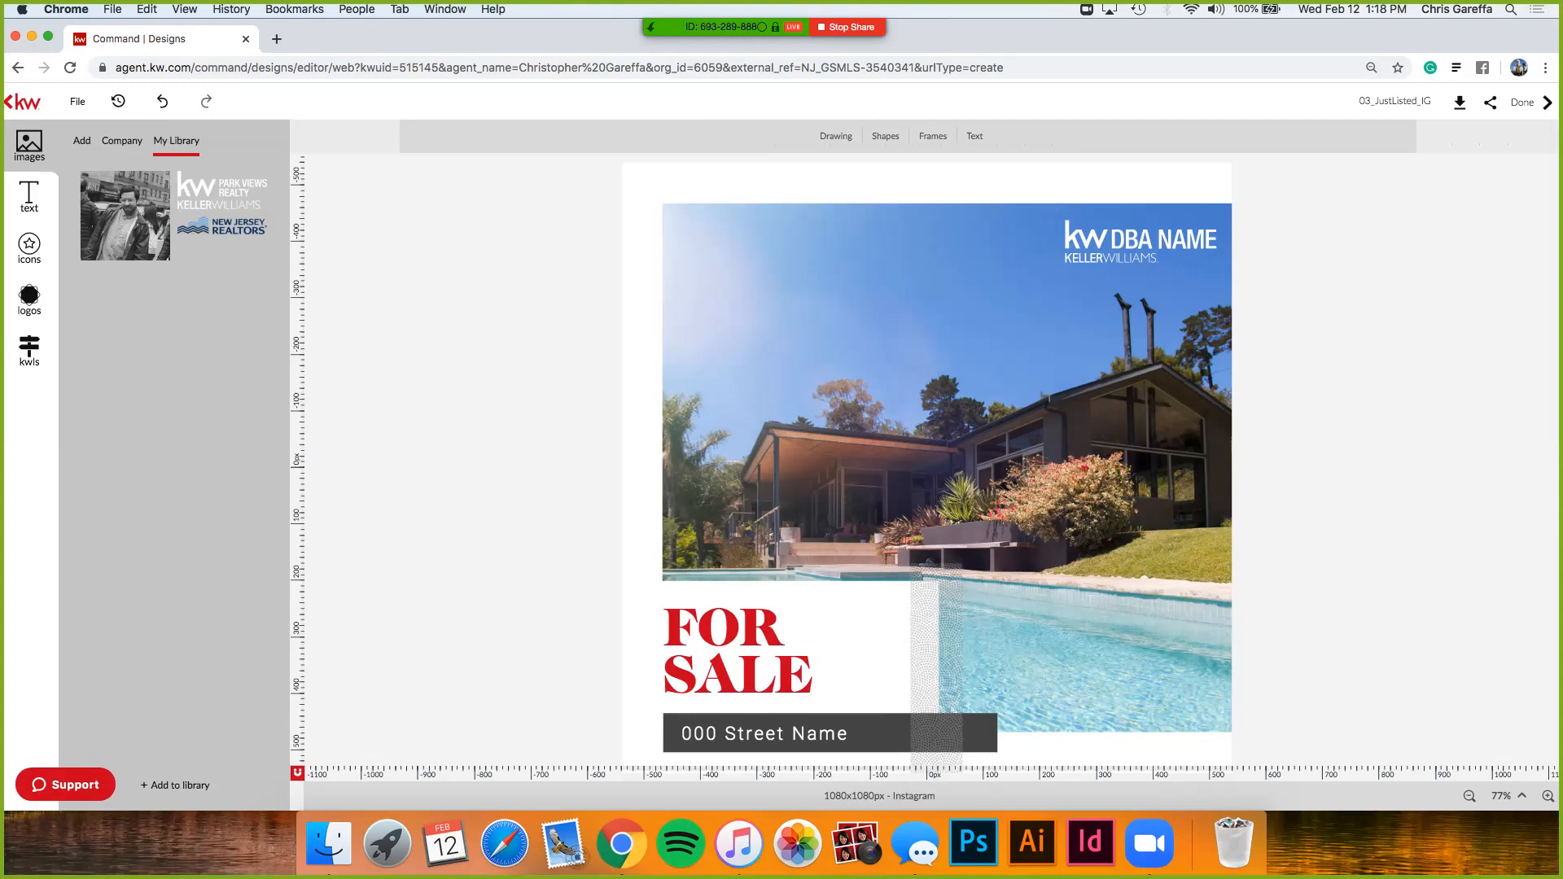
scroll(344, 367, up, 5)
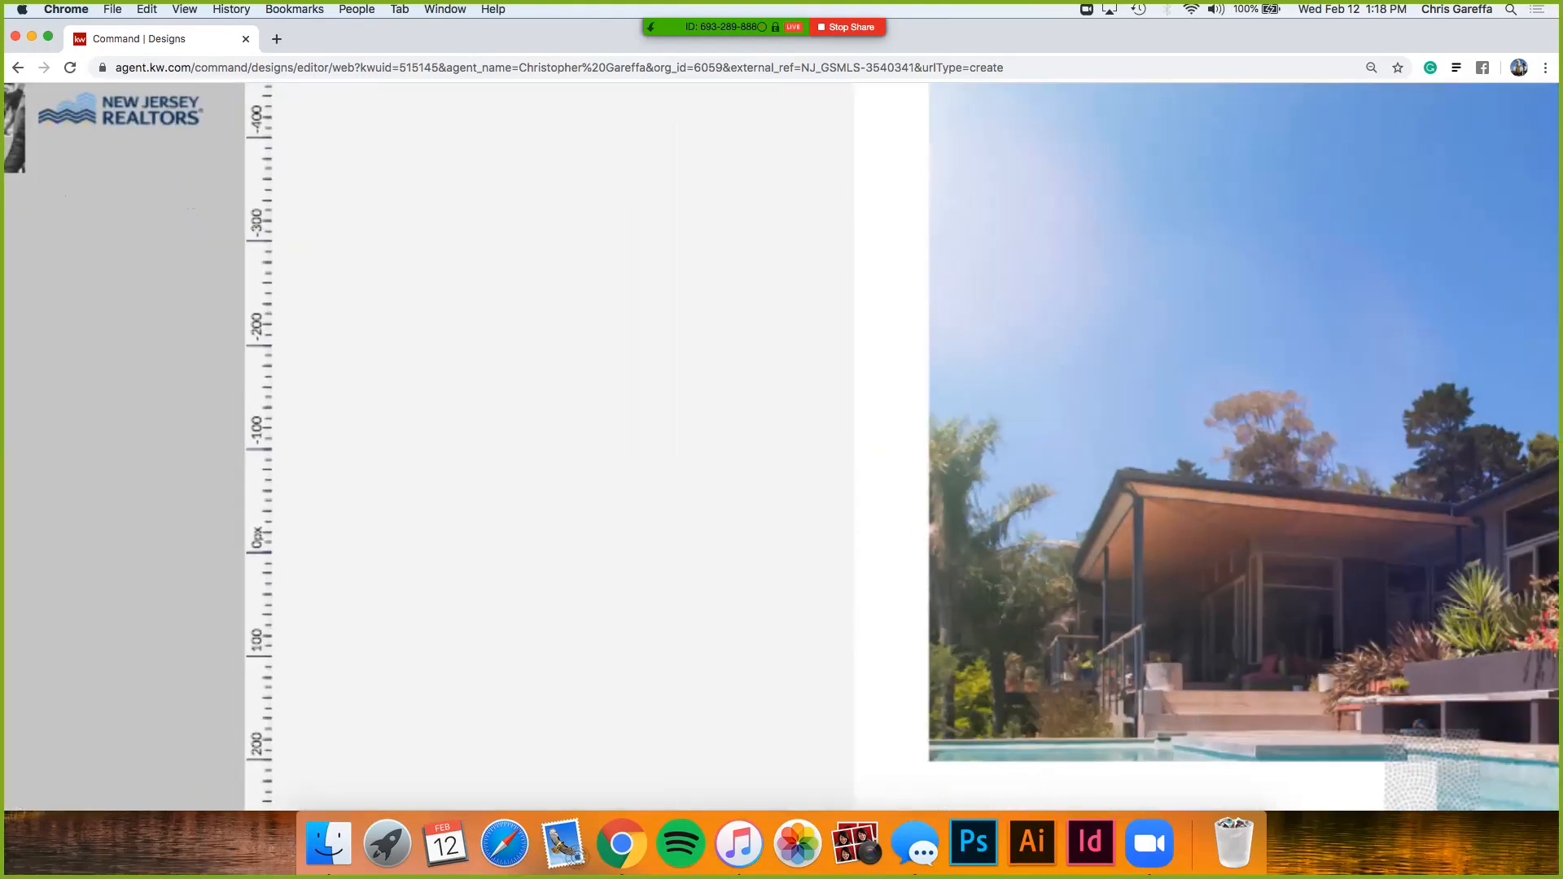
- Open the linked listing's photo gallery from the kwls sidebar icon
scroll(344, 367, left, 3)
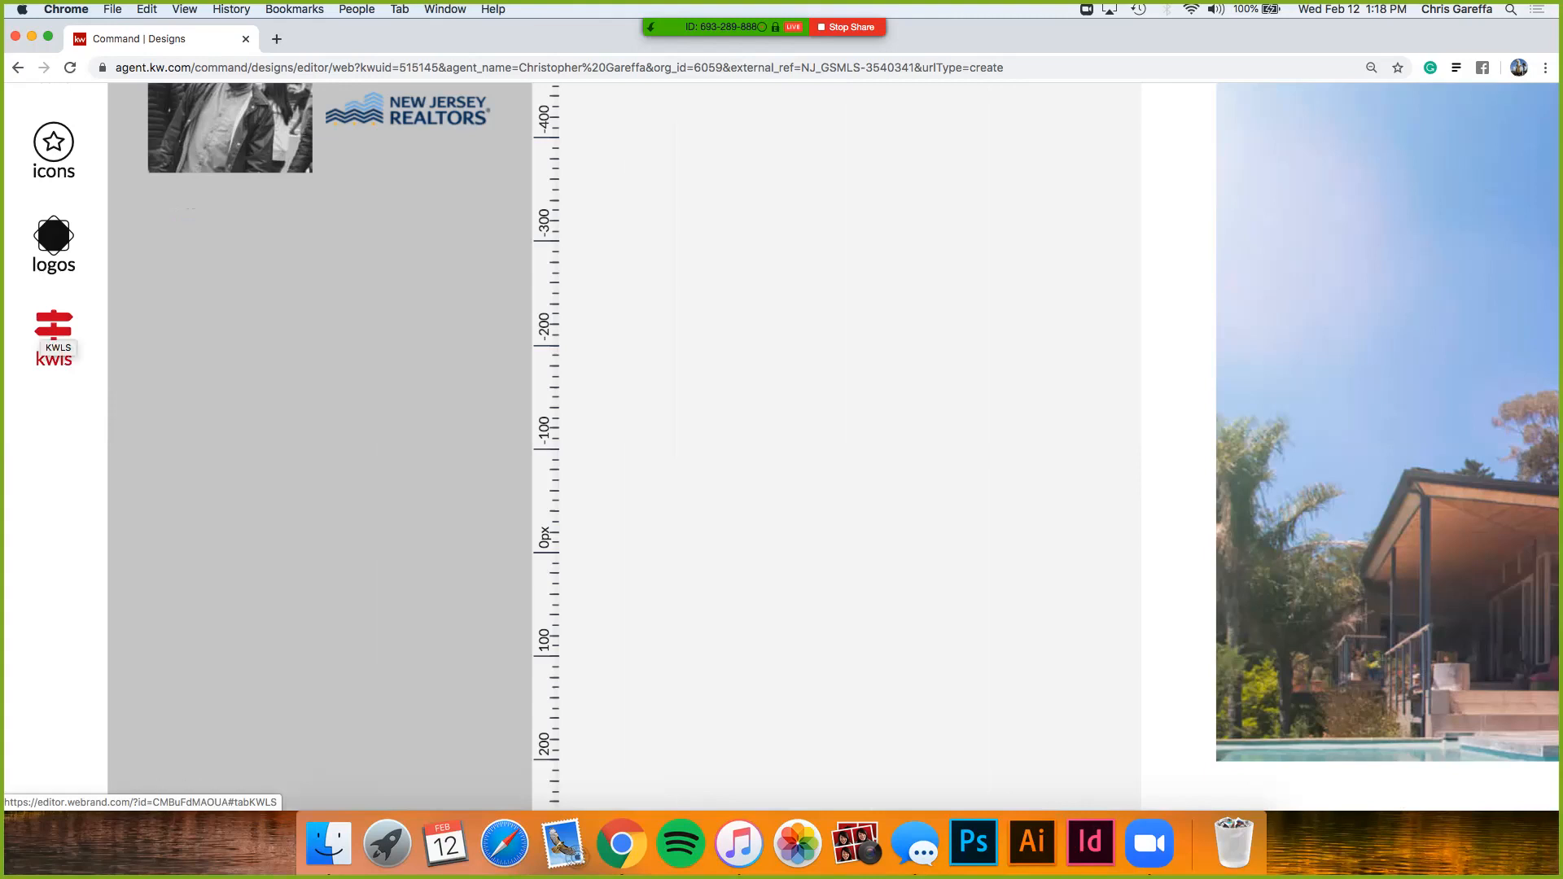
click(54, 330)
scroll(54, 329, down, 5)
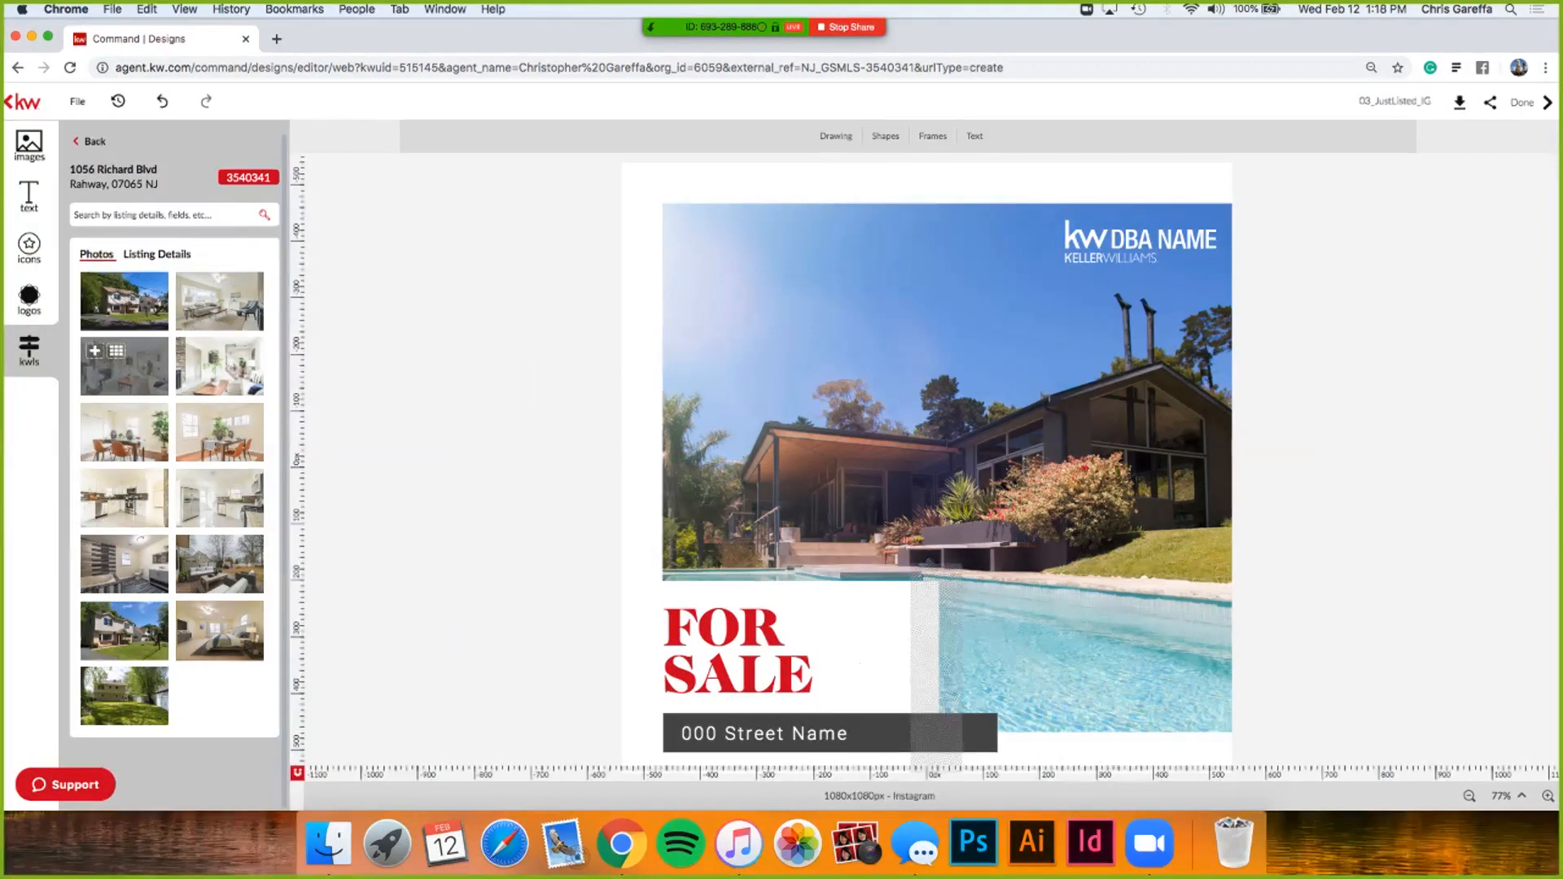
- Replace the poolside main photo with the living-room shot showing the fireplace wall and staircase
drag(125, 366, 717, 343)
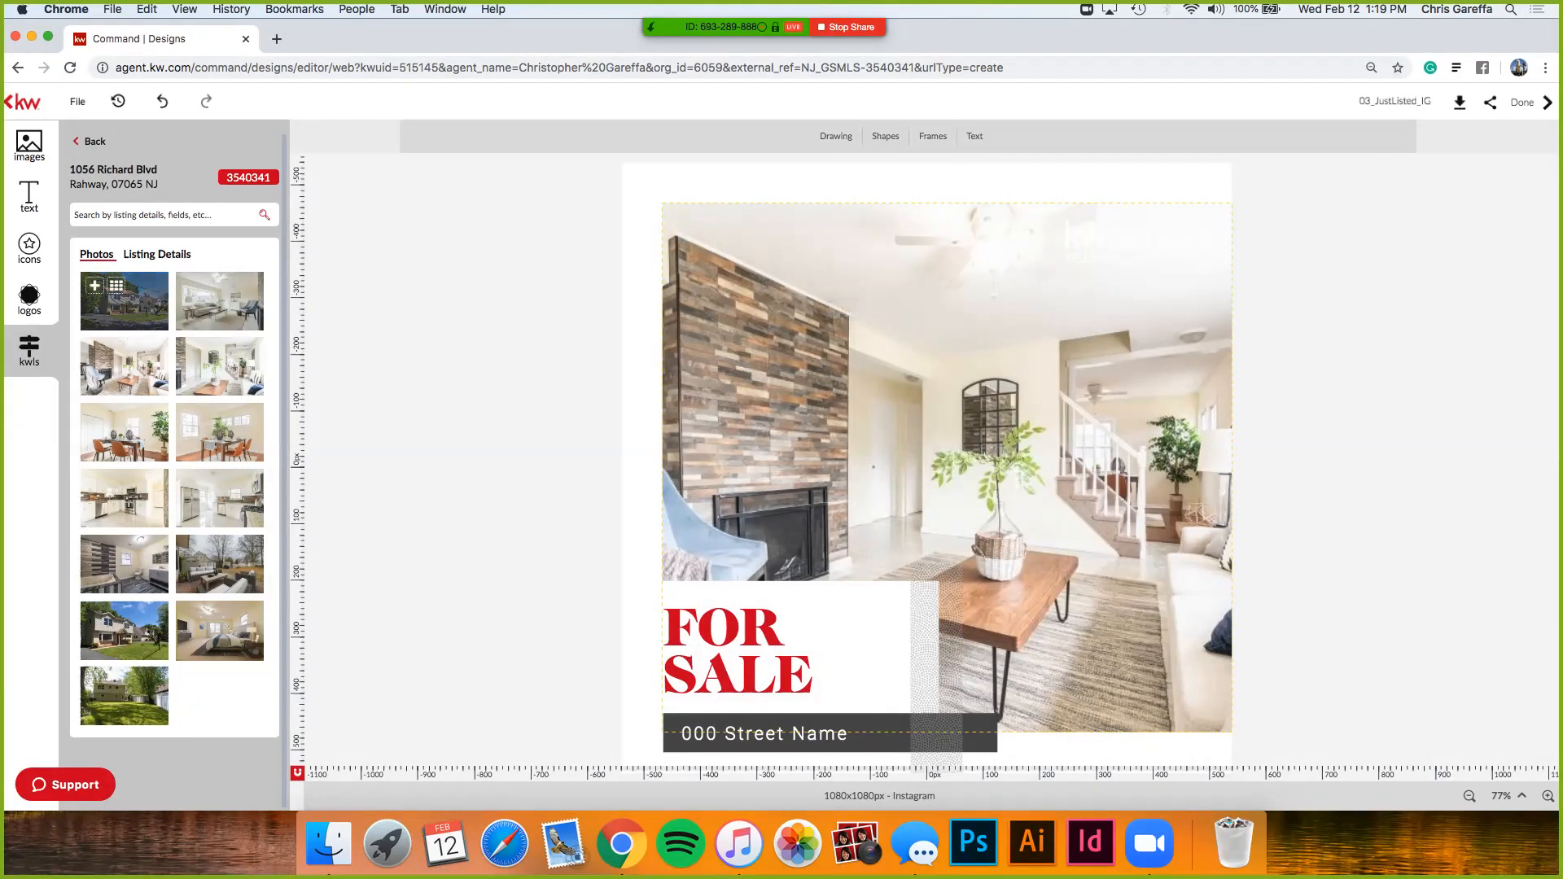
click(95, 285)
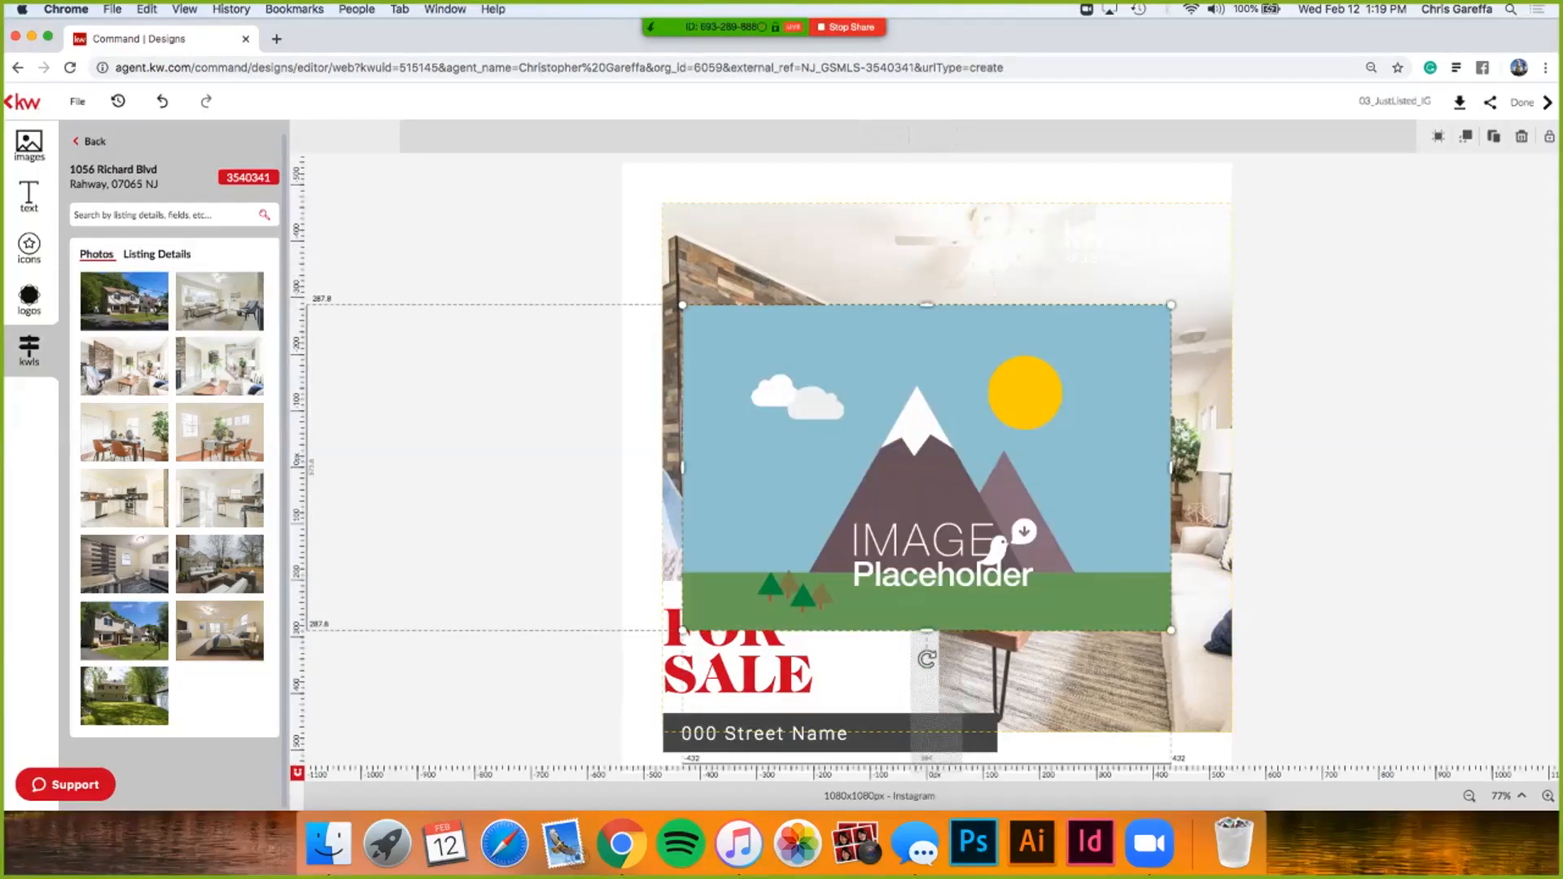
key(super+z)
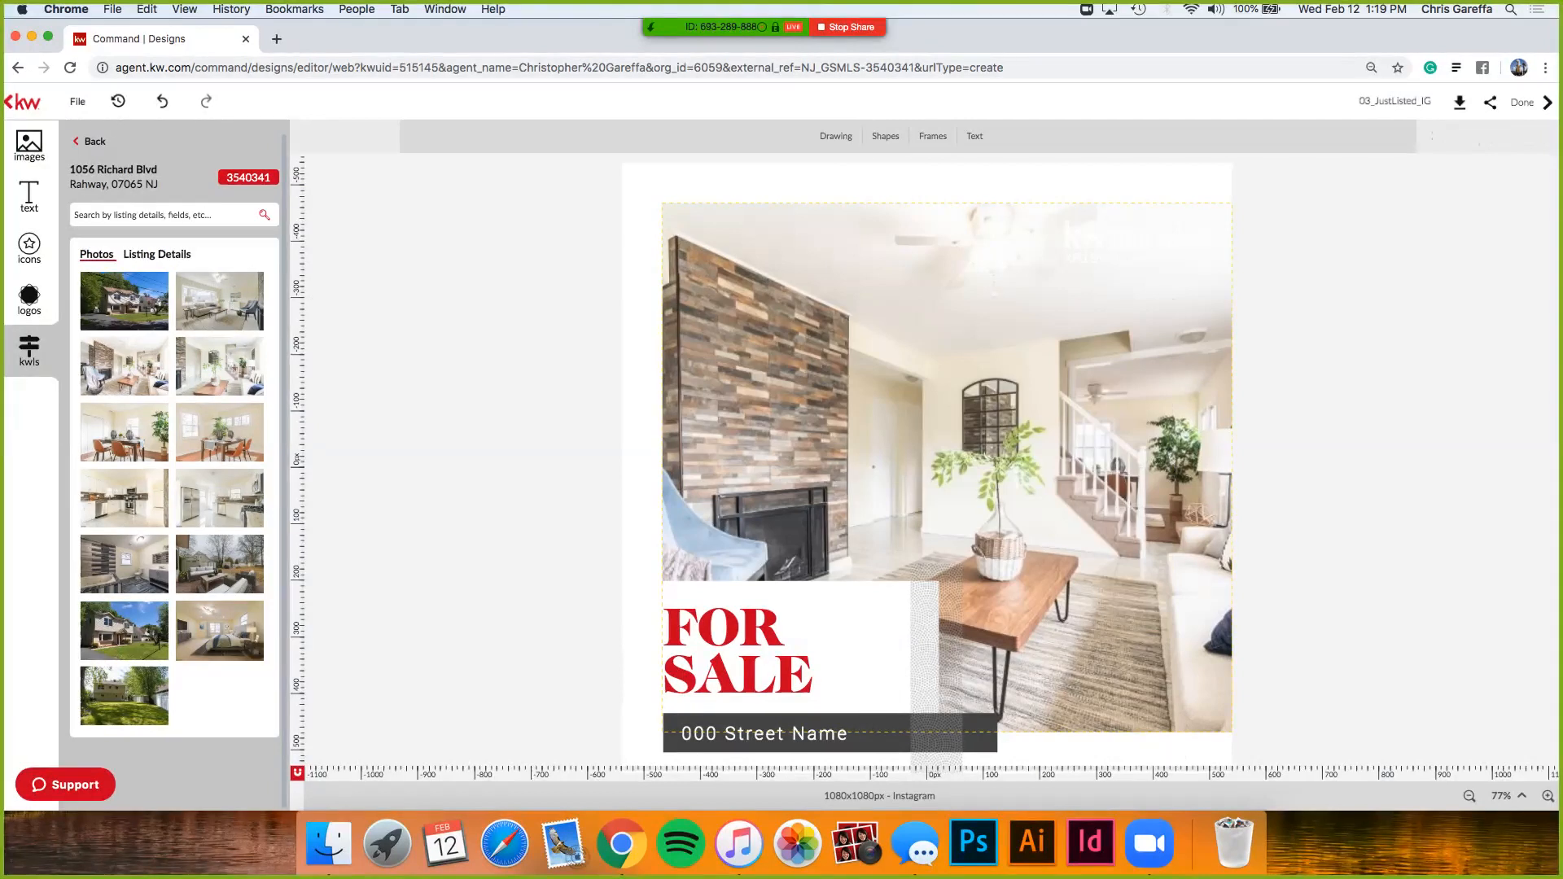
click(825, 440)
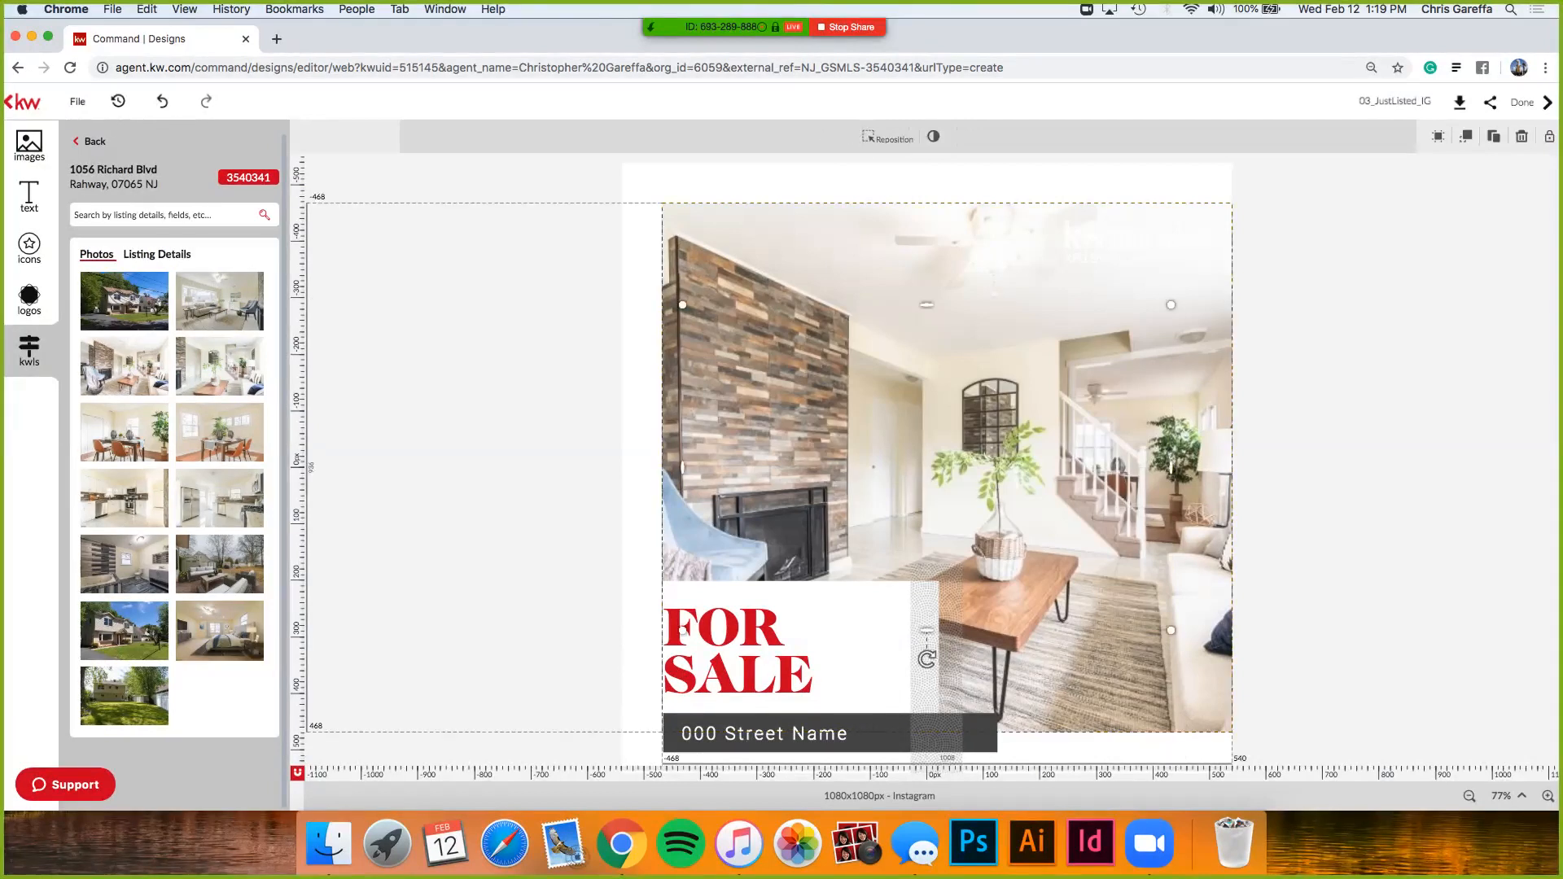
mouse_move(220, 301)
click(456, 350)
drag(220, 367, 721, 355)
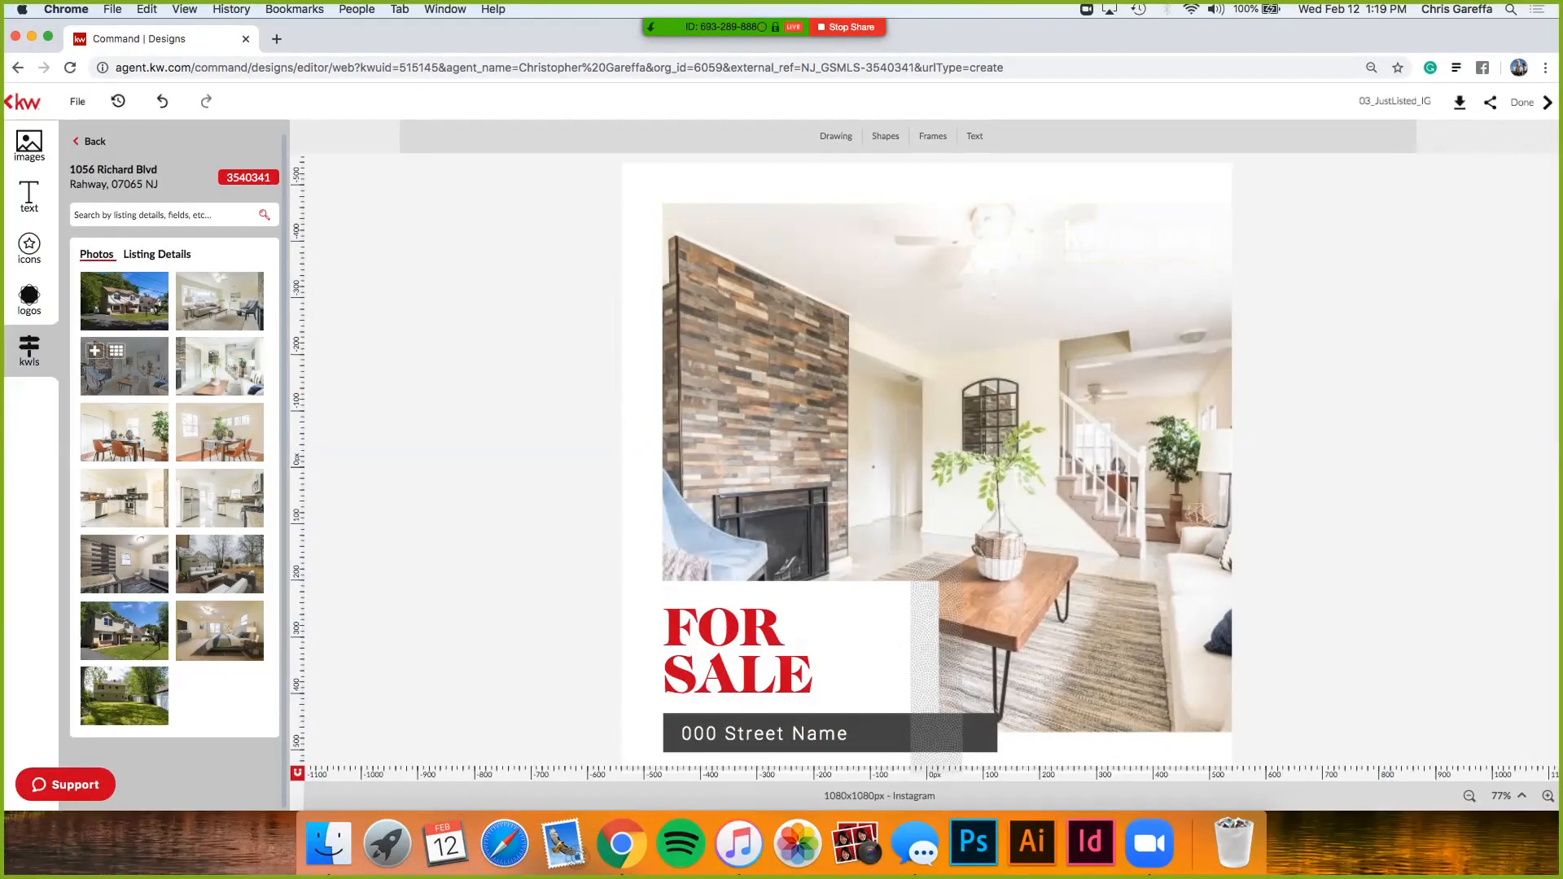
- Place the red kw City Views Realty logo at the photo's top-right, then reopen the listing gallery
click(30, 297)
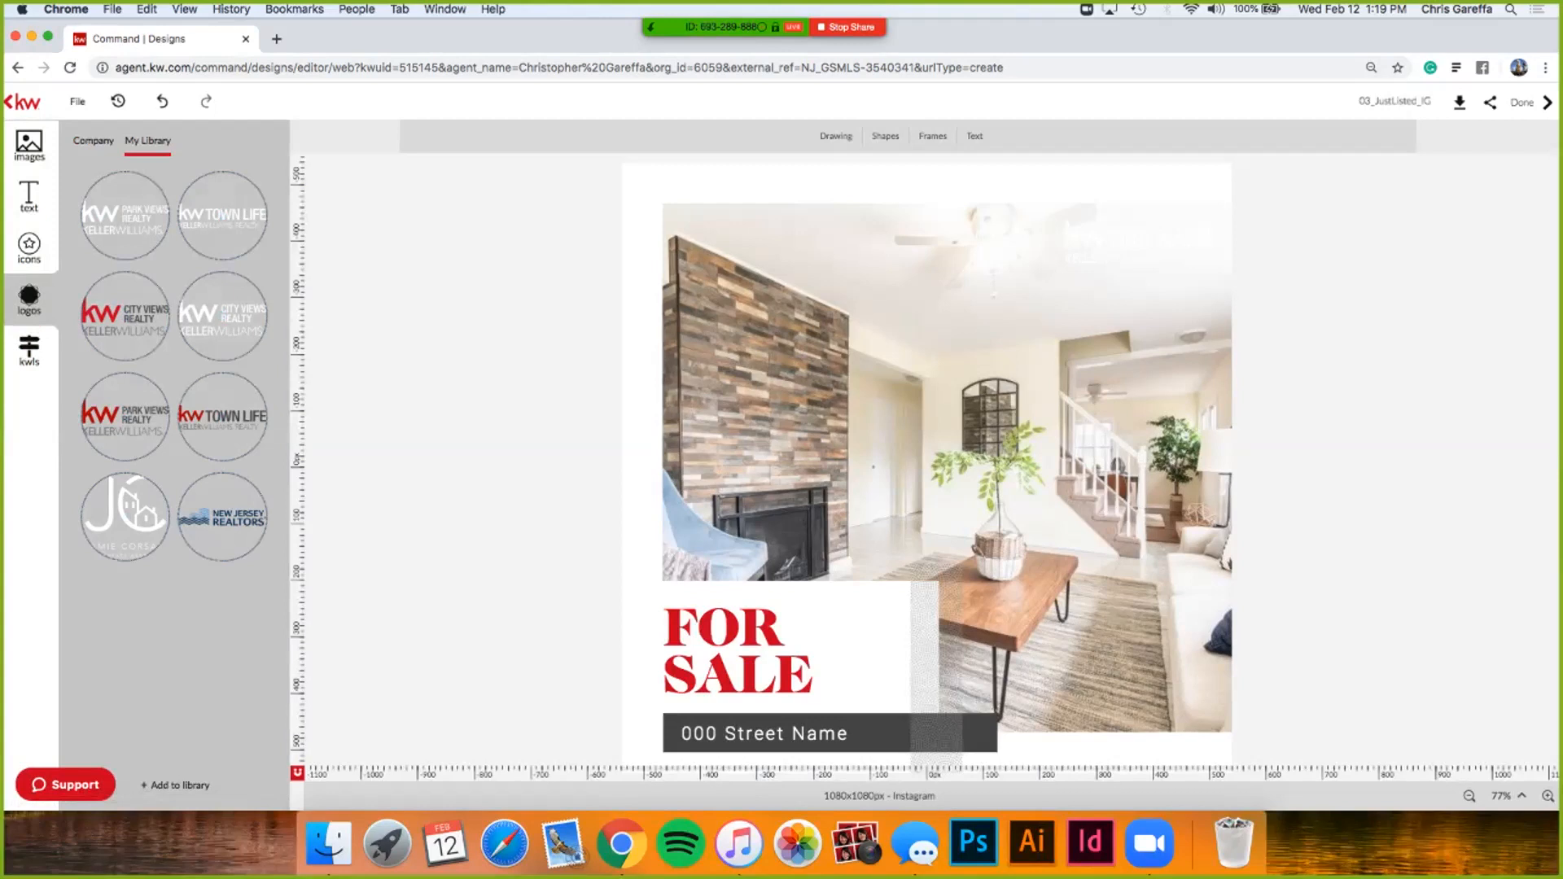
drag(124, 316, 1013, 231)
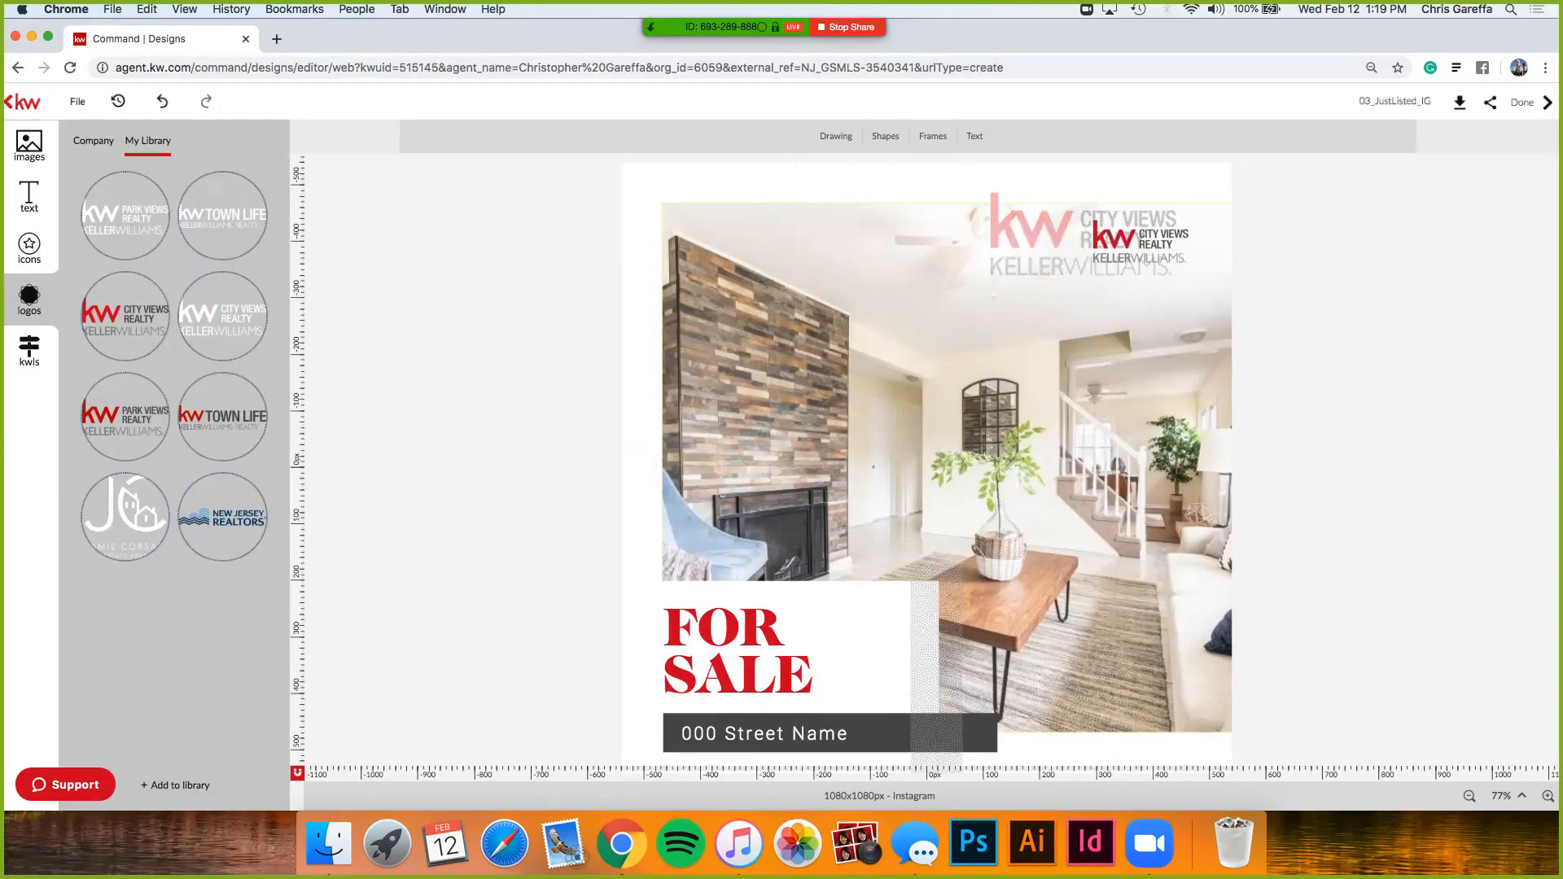
key(Escape)
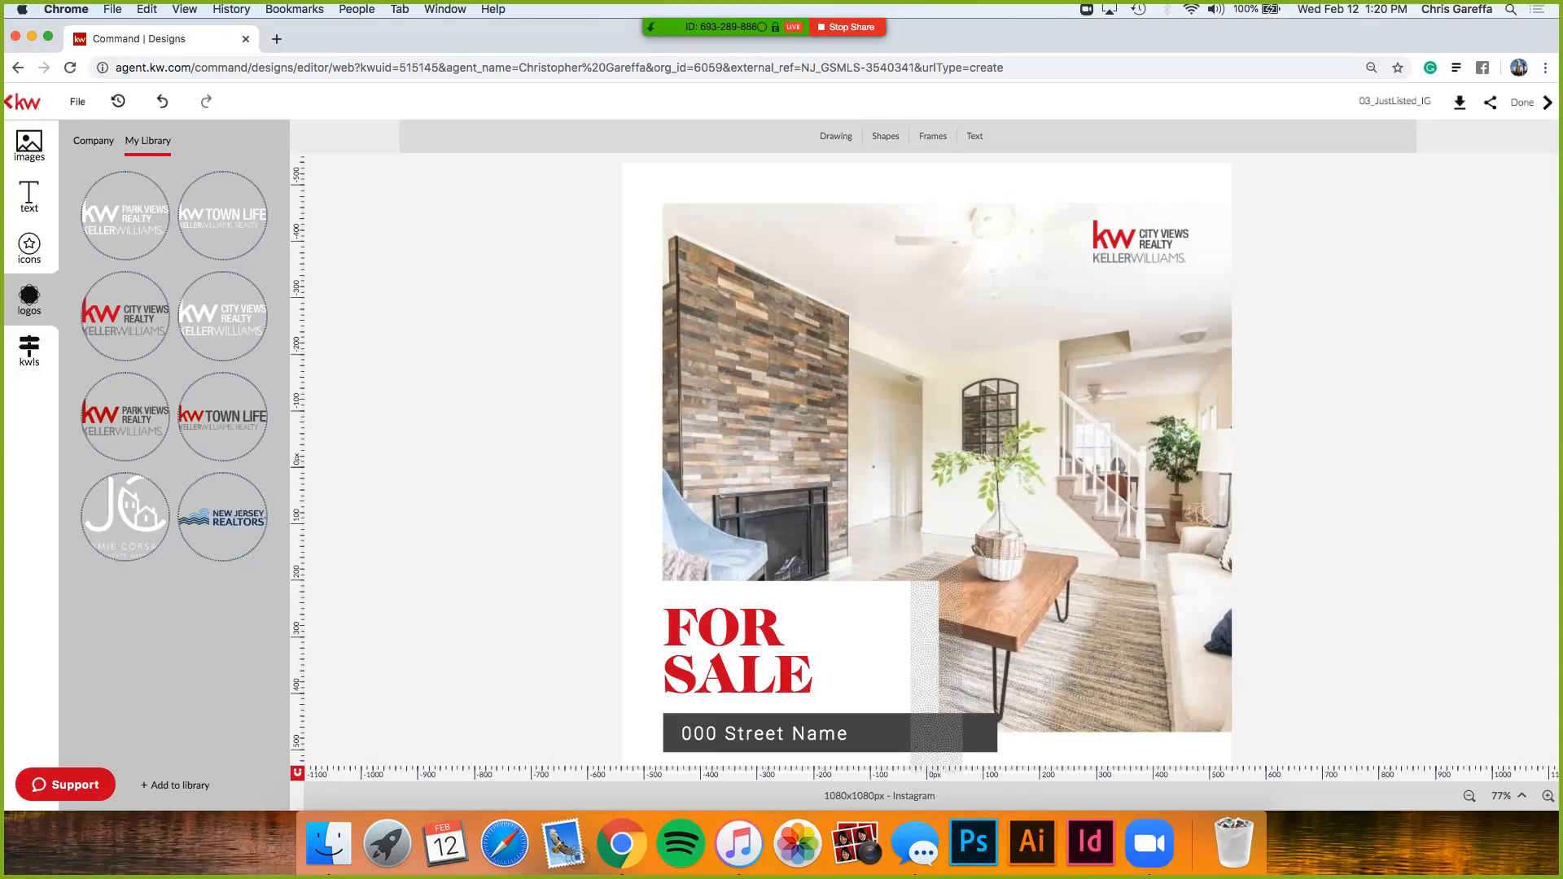
click(29, 348)
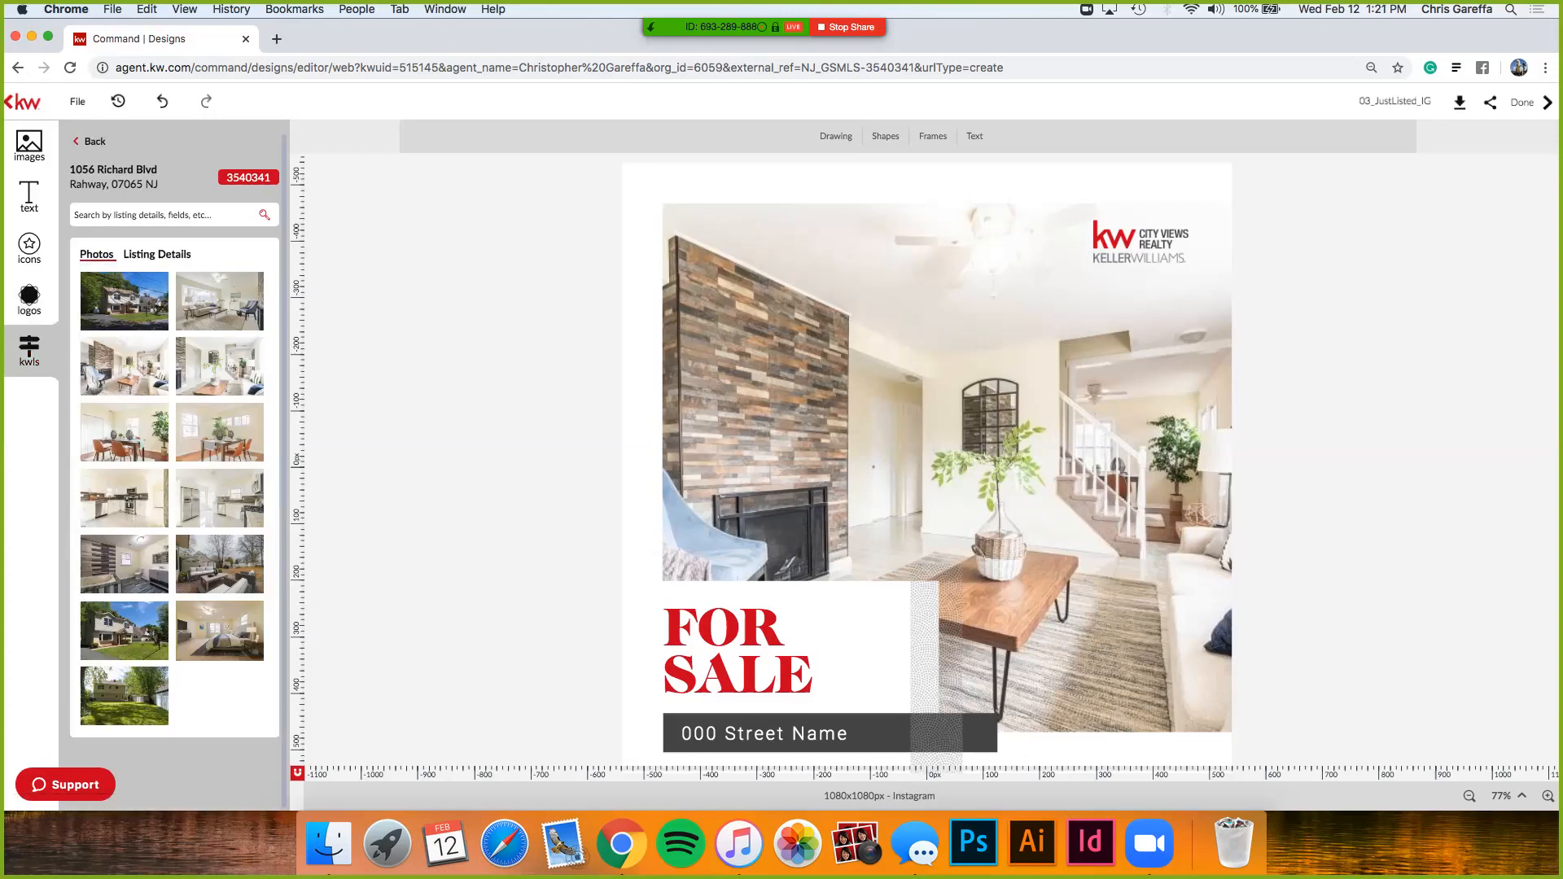
- Replace the 000 Street Name text with the listing's property address on one line, without the zip code
click(157, 254)
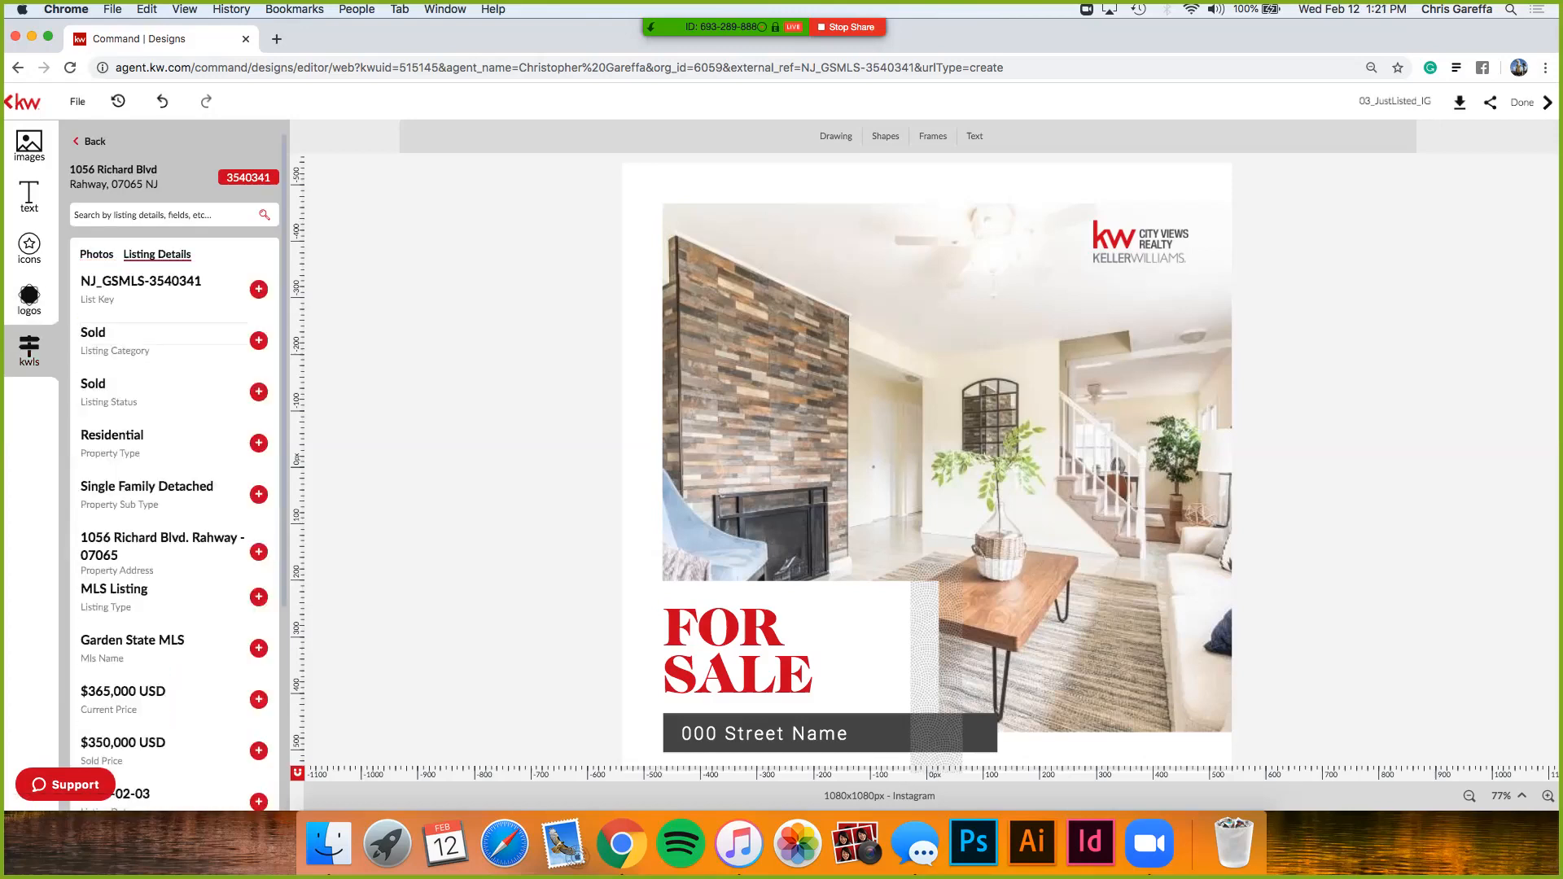
scroll(173, 472, down, 2)
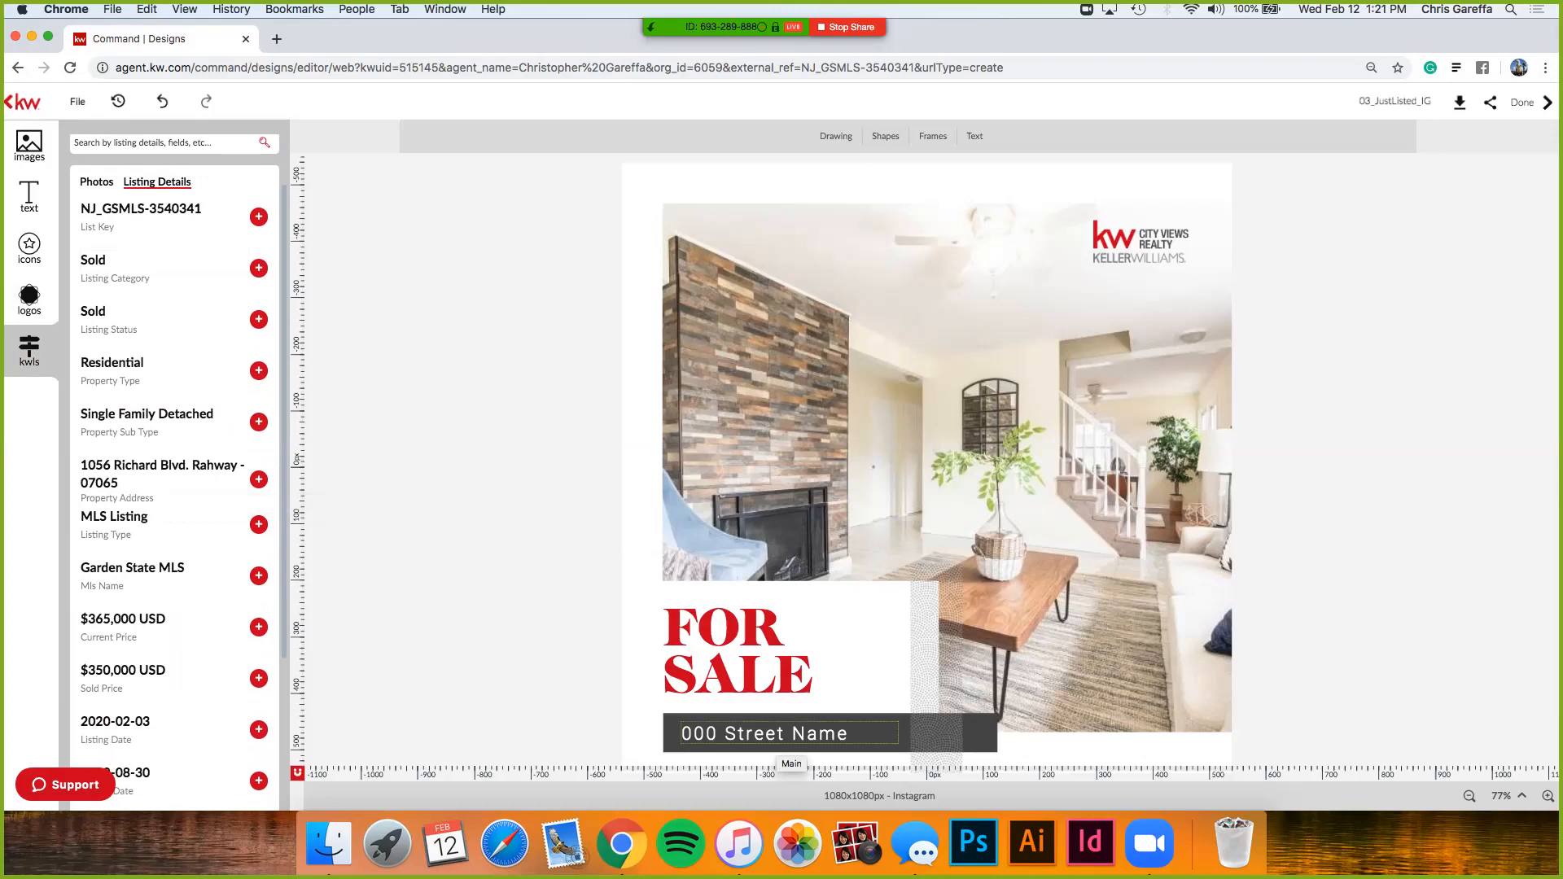
click(789, 737)
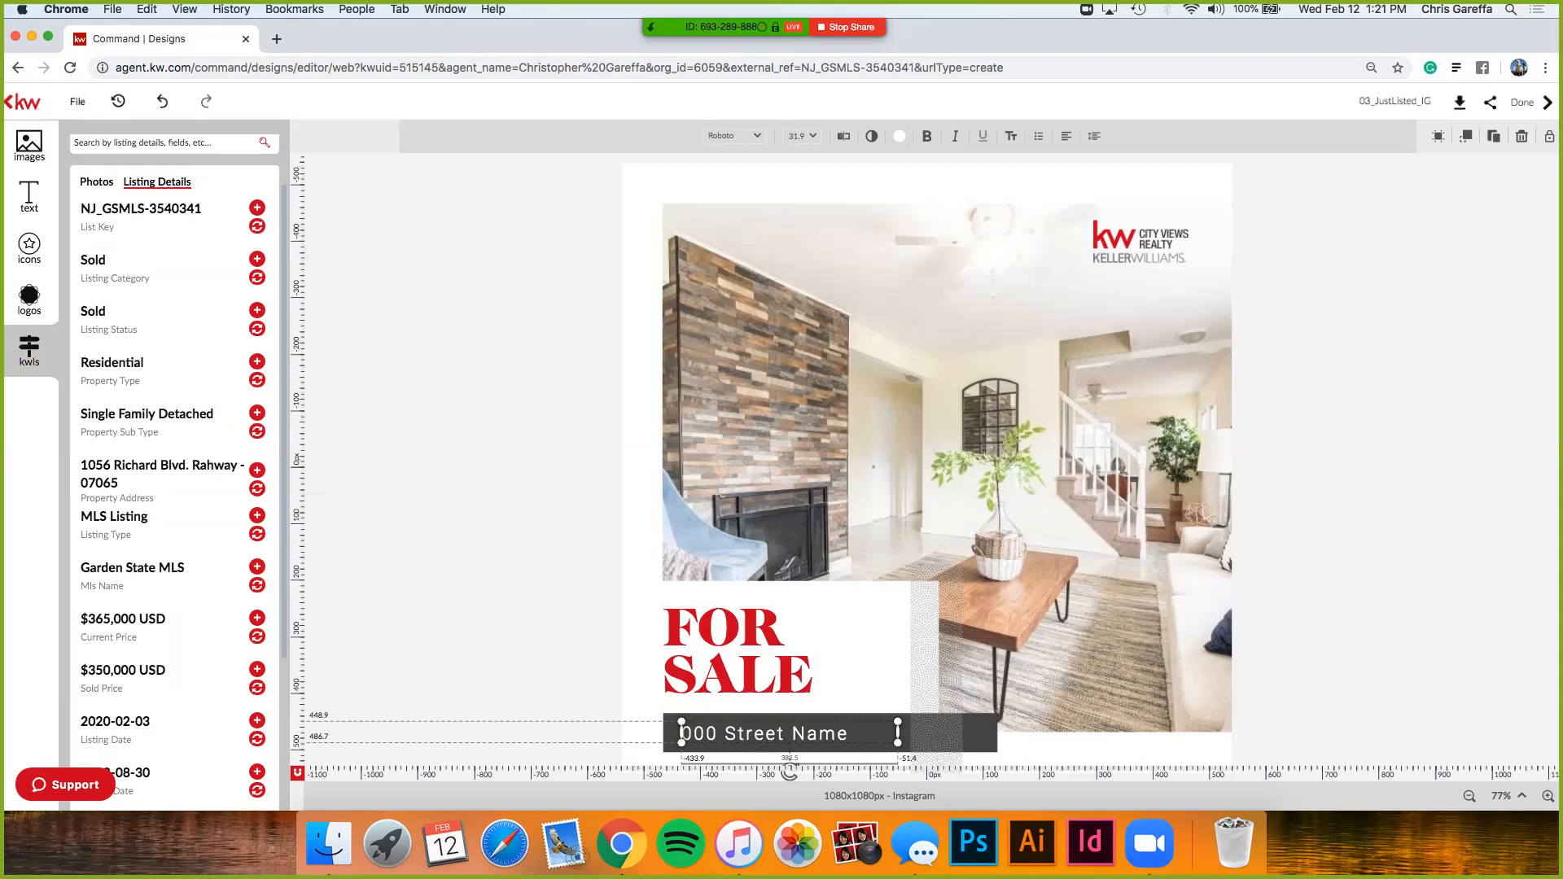
click(257, 488)
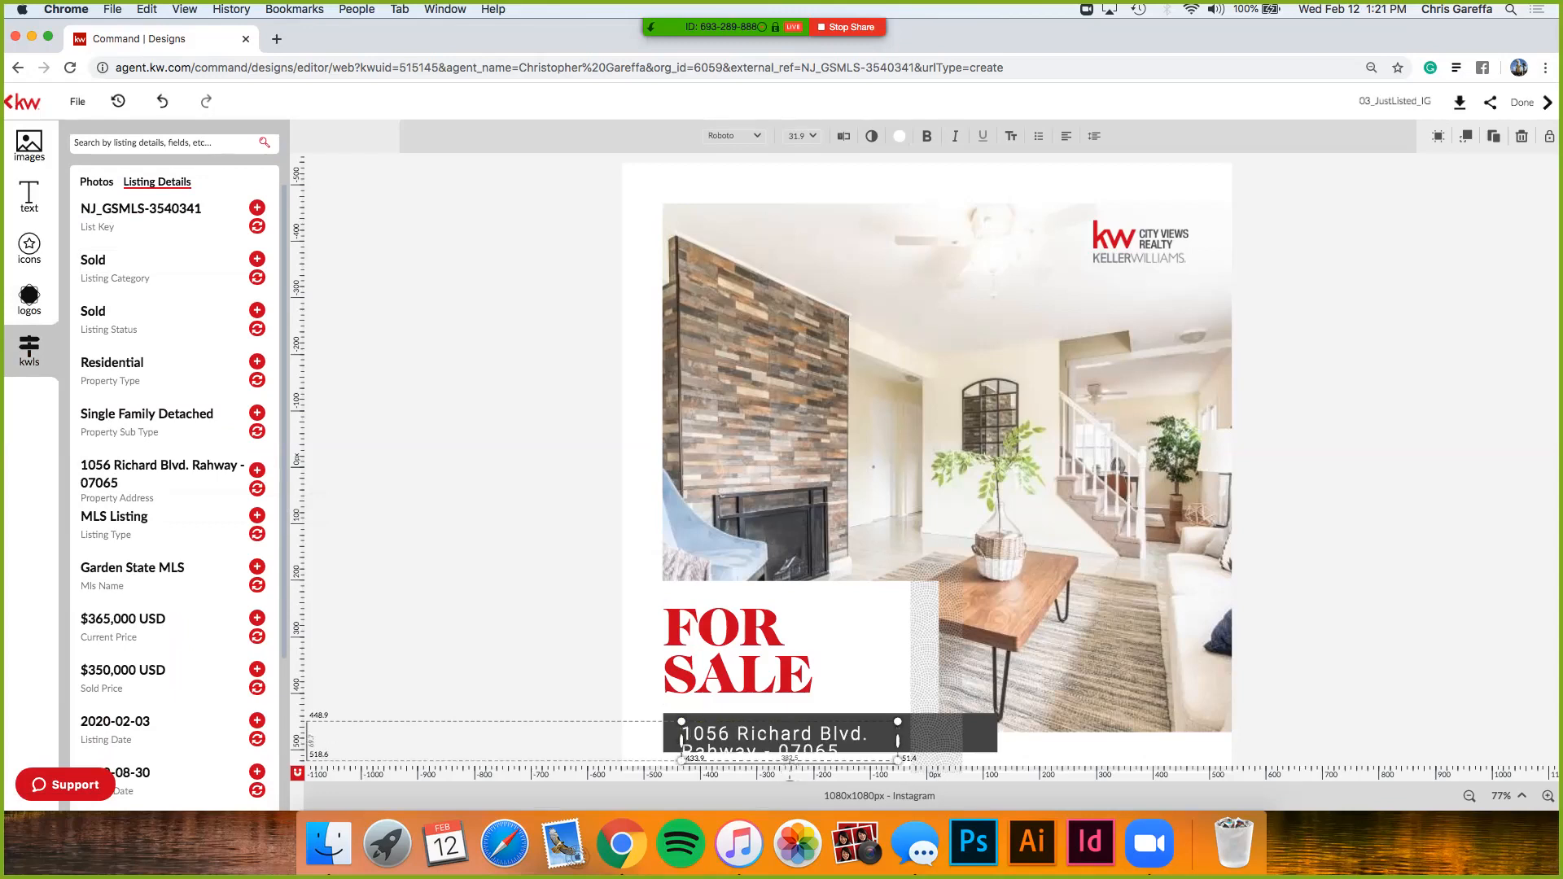
drag(898, 741, 961, 740)
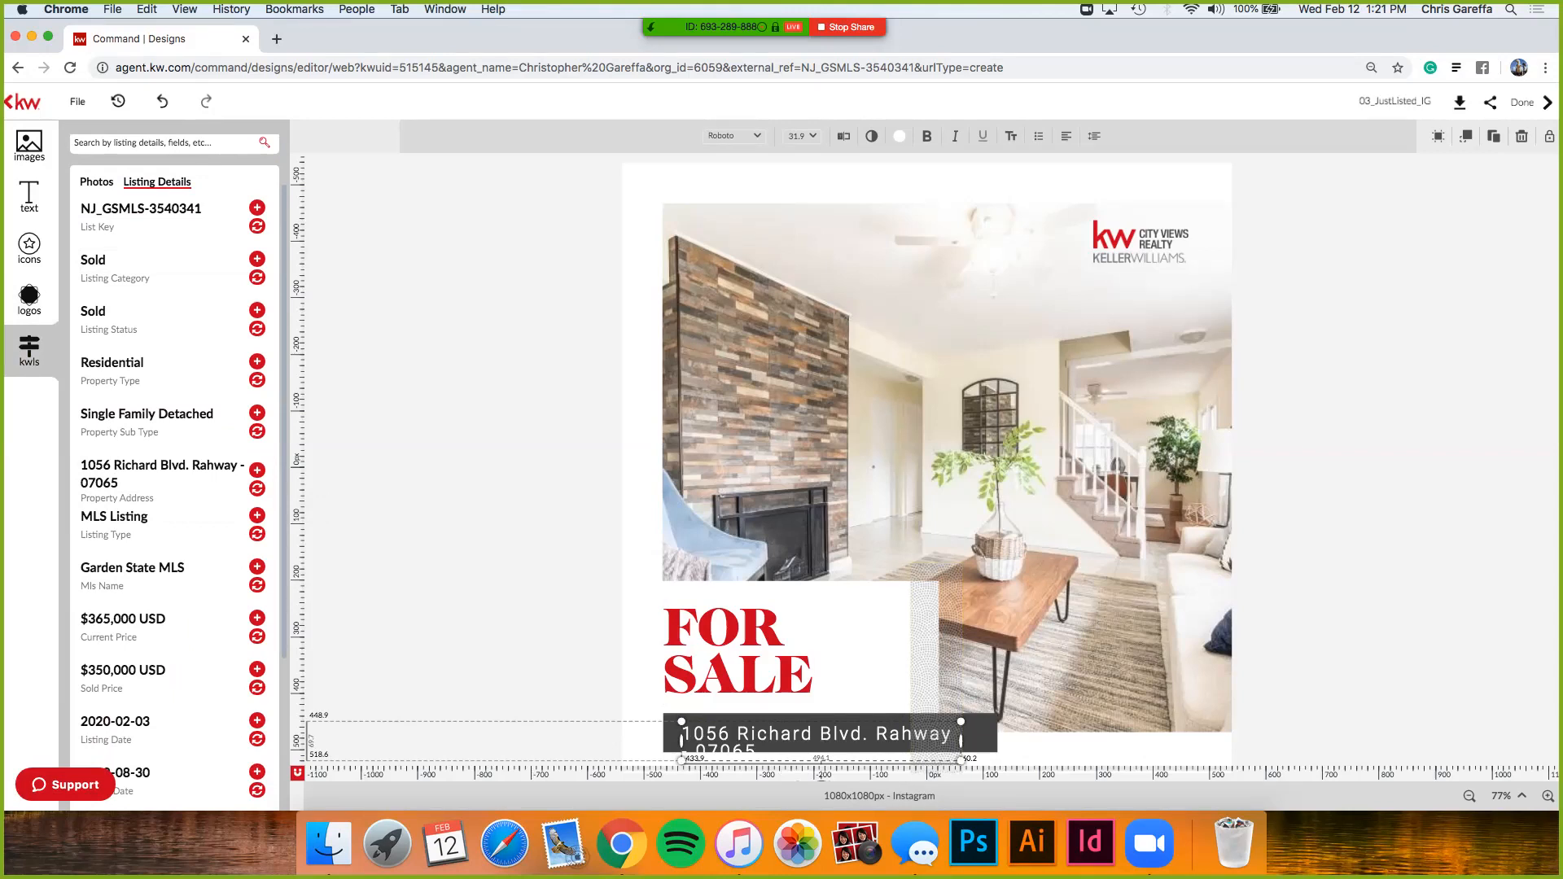
click(756, 747)
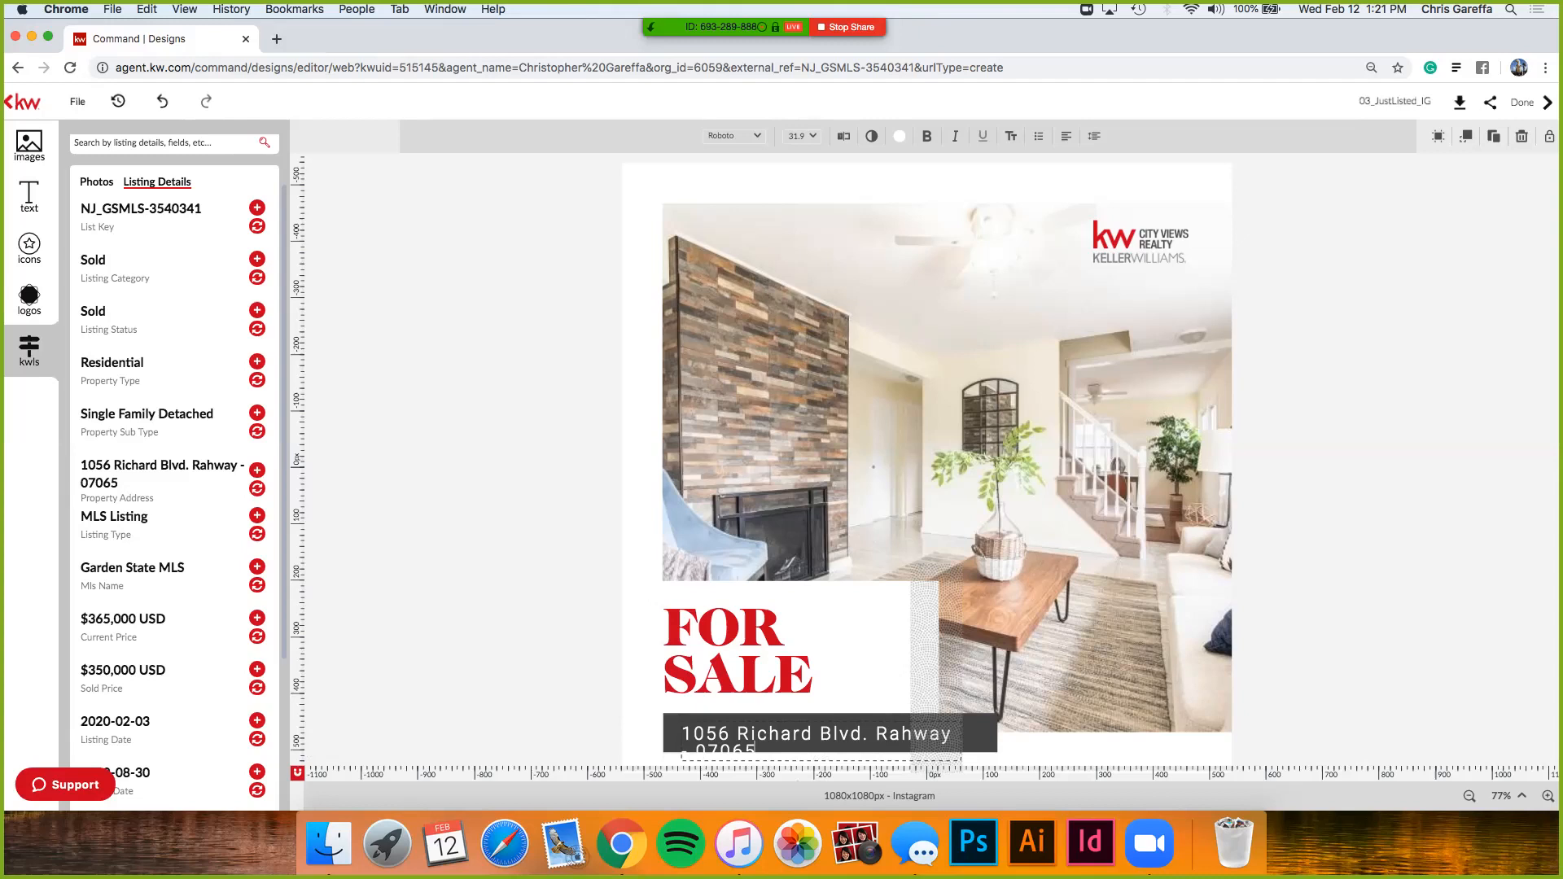
key(BackSpace)
key(BackSpace)
key(BackSpace)
key(BackSpace)
key(BackSpace)
key(BackSpace)
key(BackSpace)
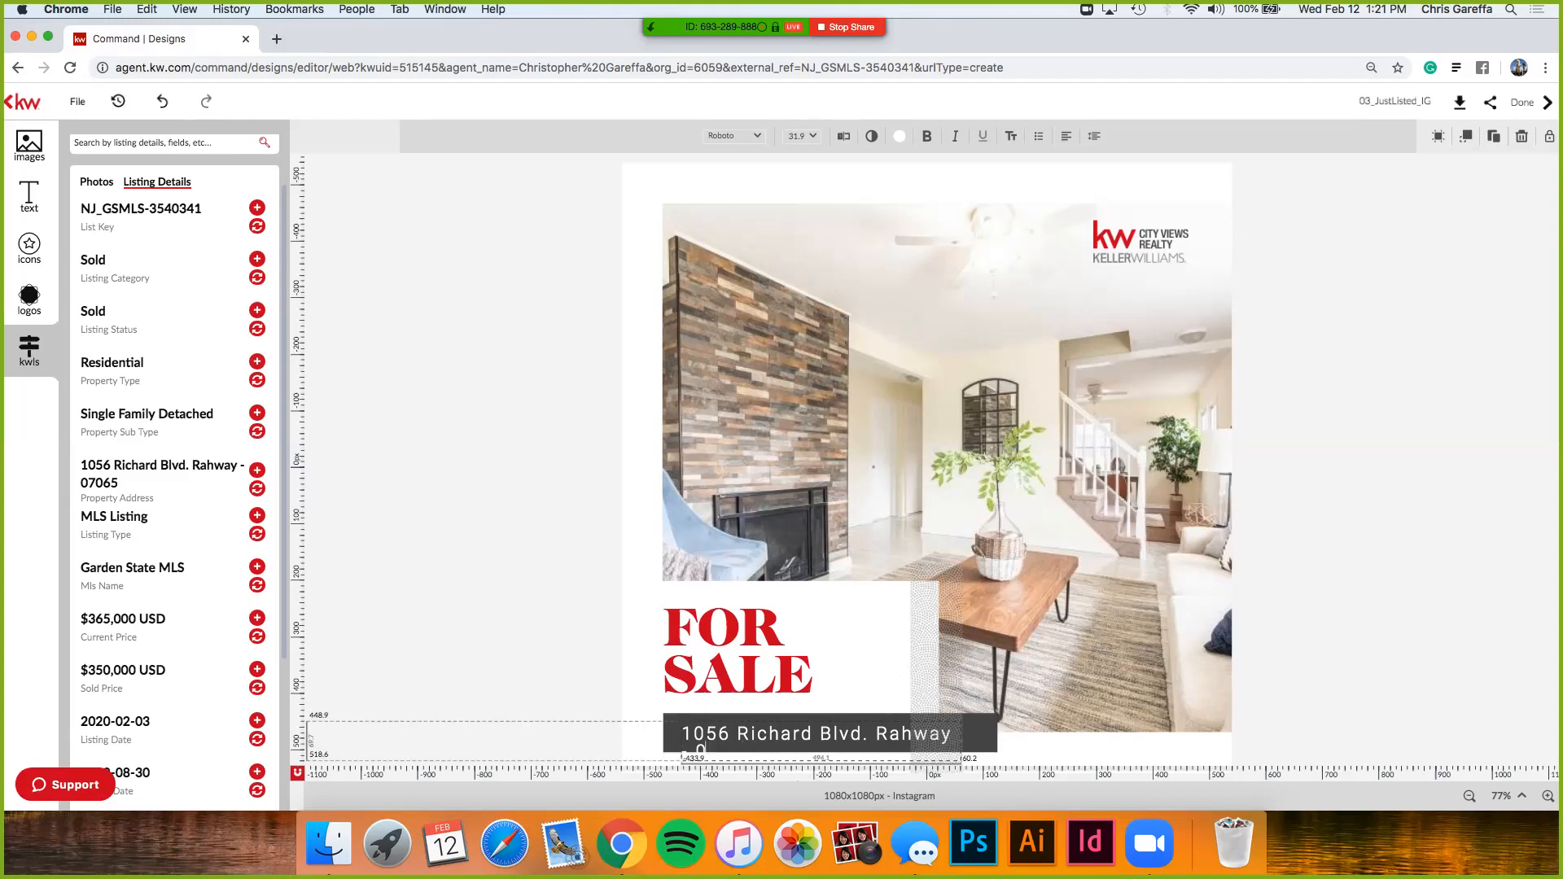
key(BackSpace)
key(Escape)
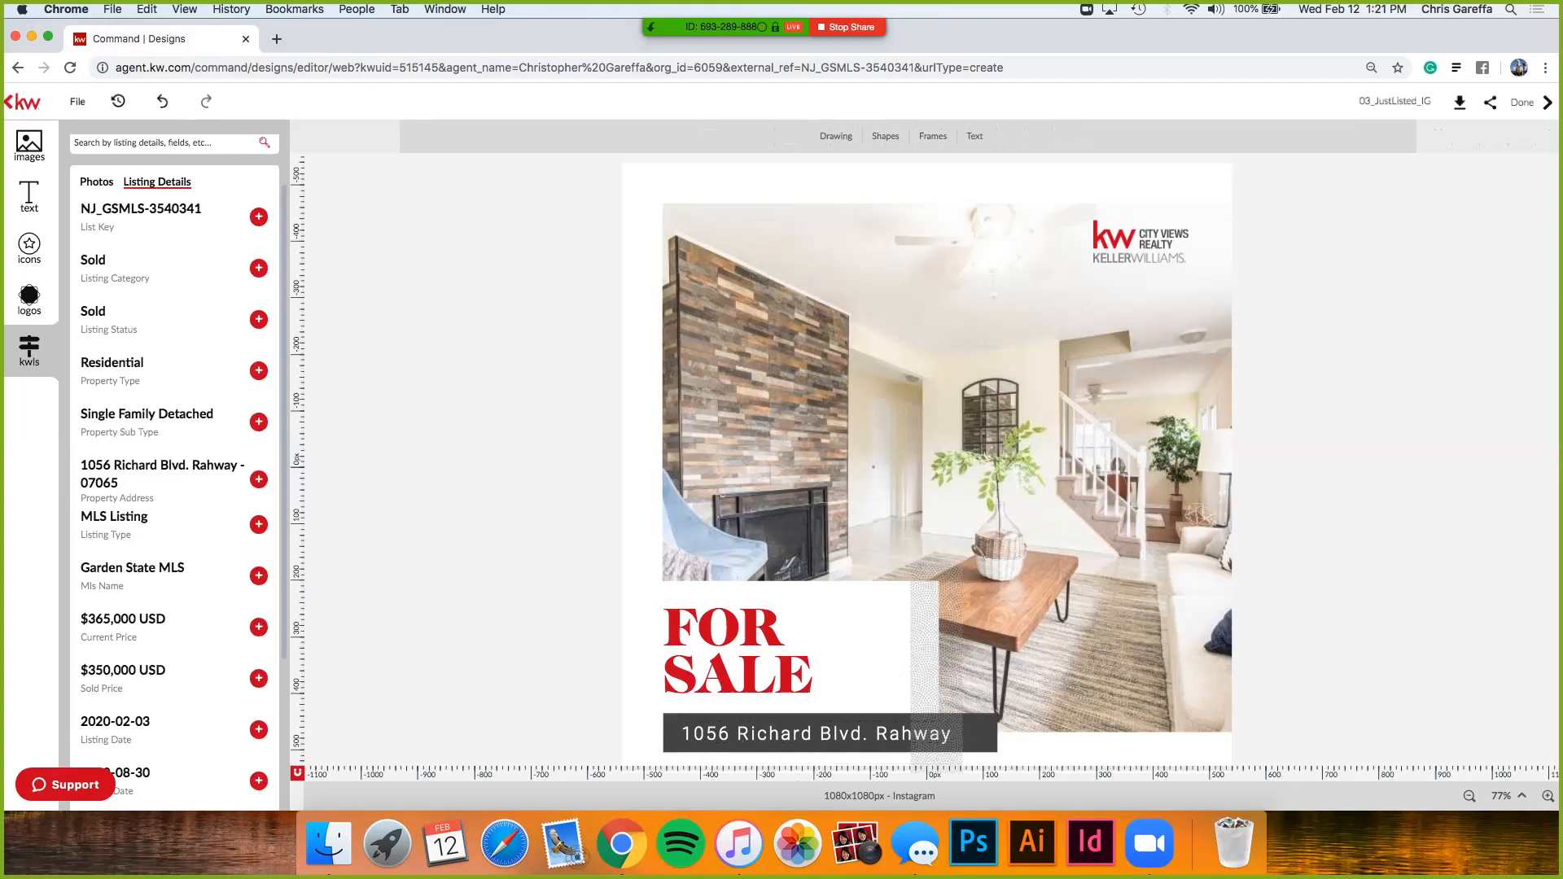
click(817, 734)
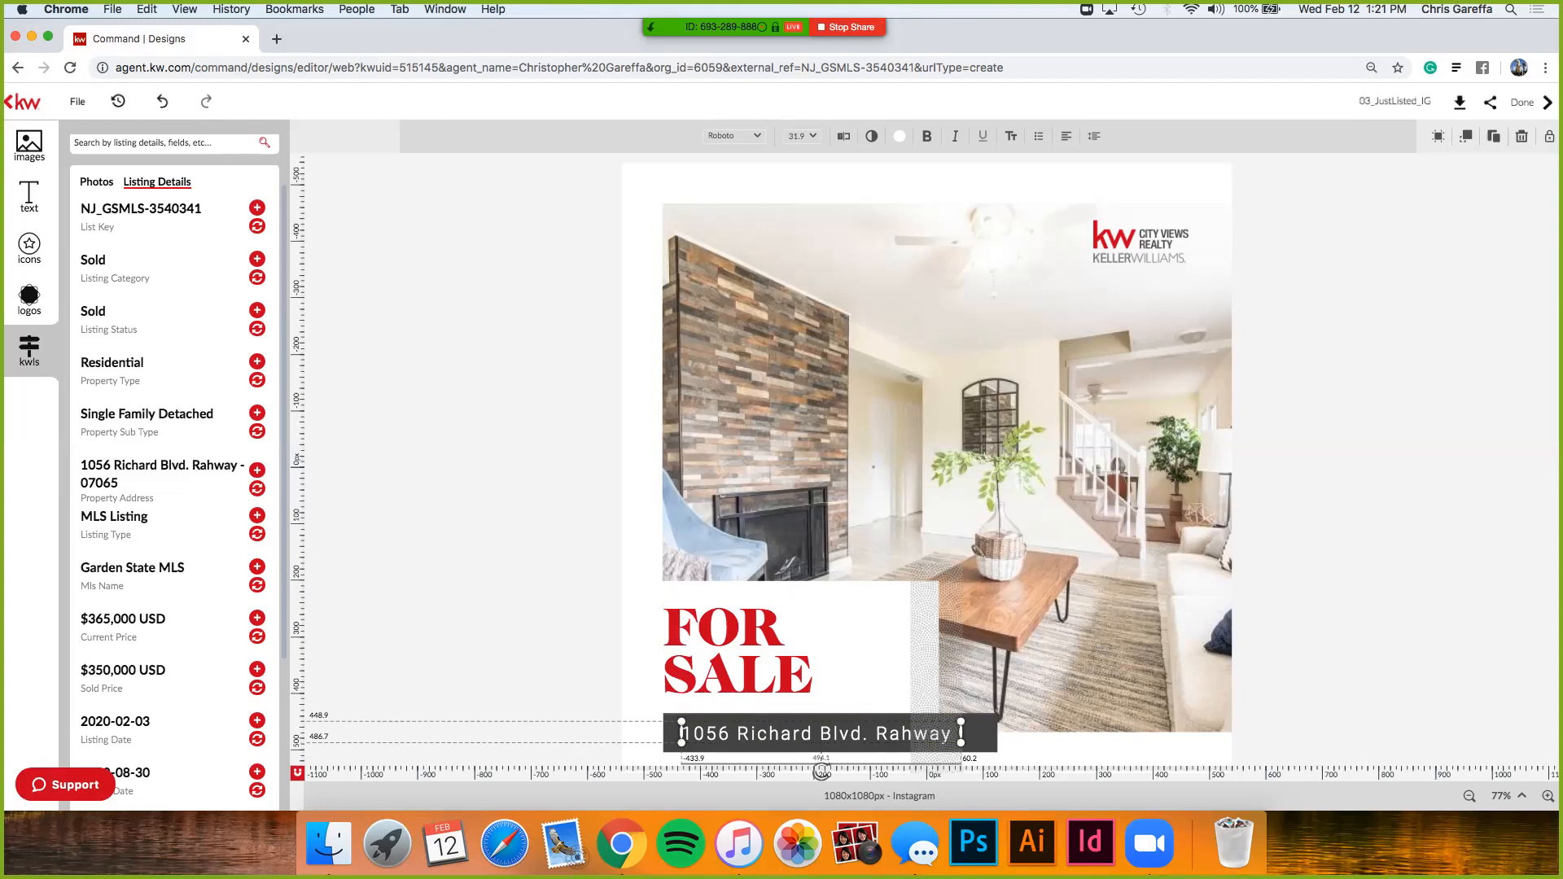
key(Escape)
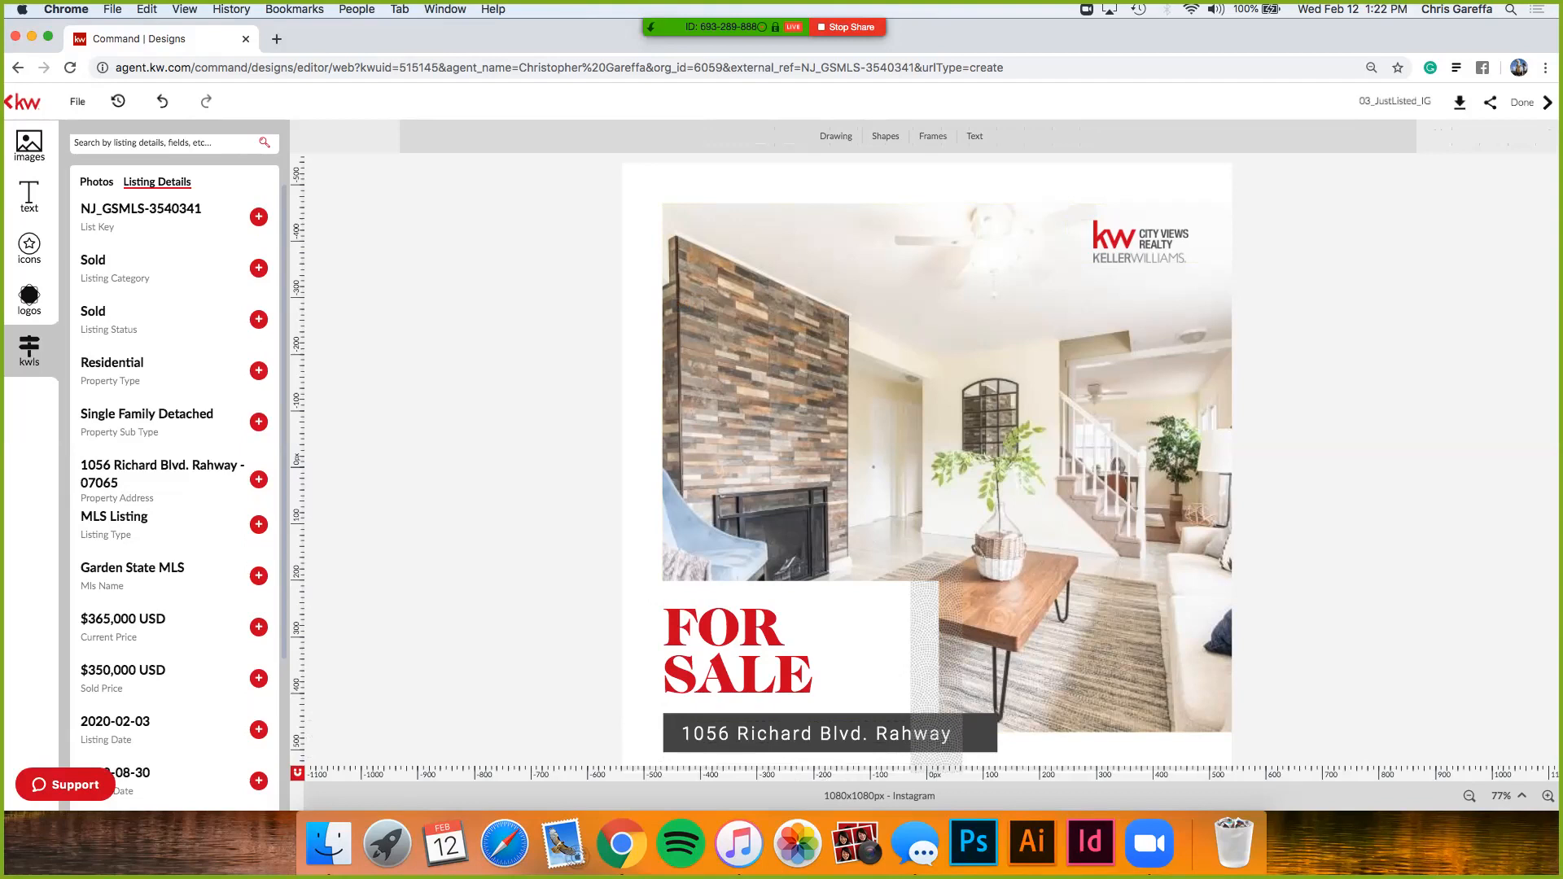
- Rename the design to the listing's street address followed by 'v1'
double_click(1394, 101)
key(Return)
- Save the renamed design with File > Save, then scroll to review the canvas
click(77, 101)
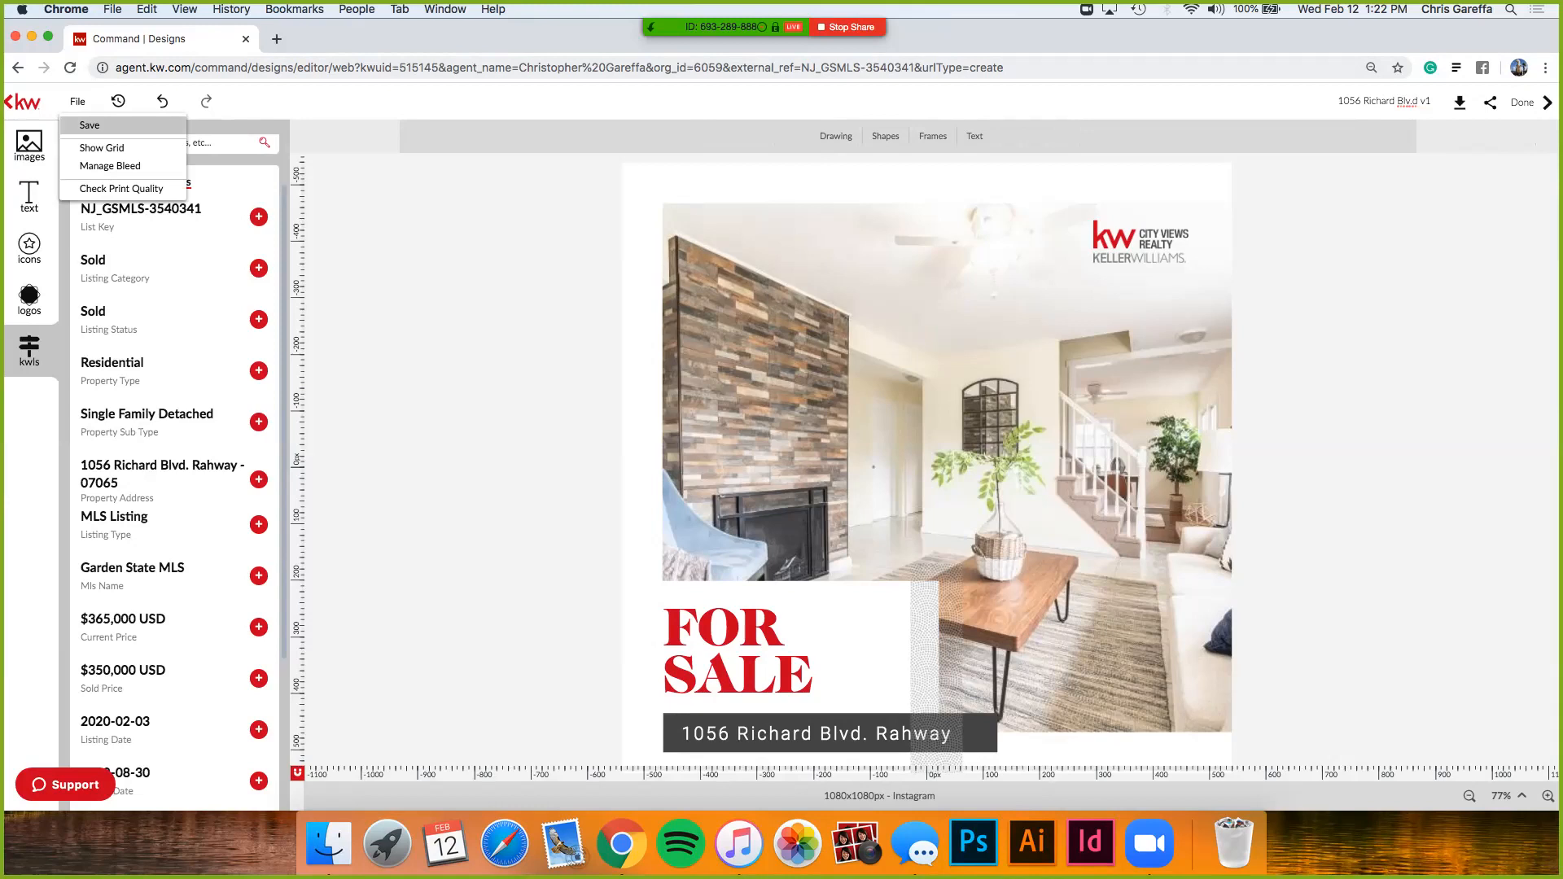
click(89, 125)
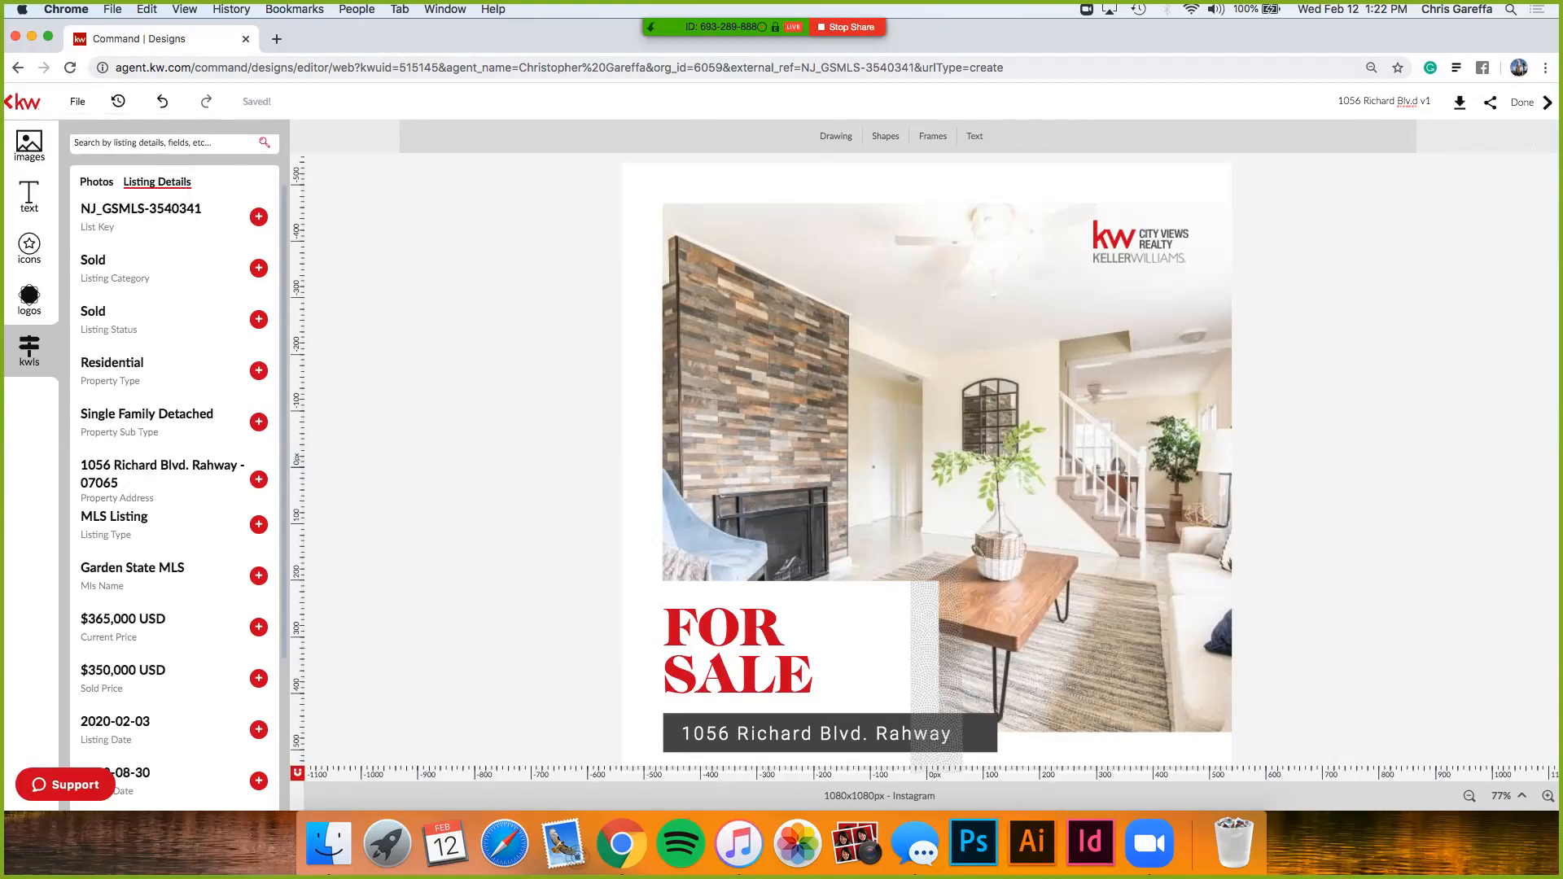
click(77, 101)
click(77, 101)
scroll(824, 114, up, 4)
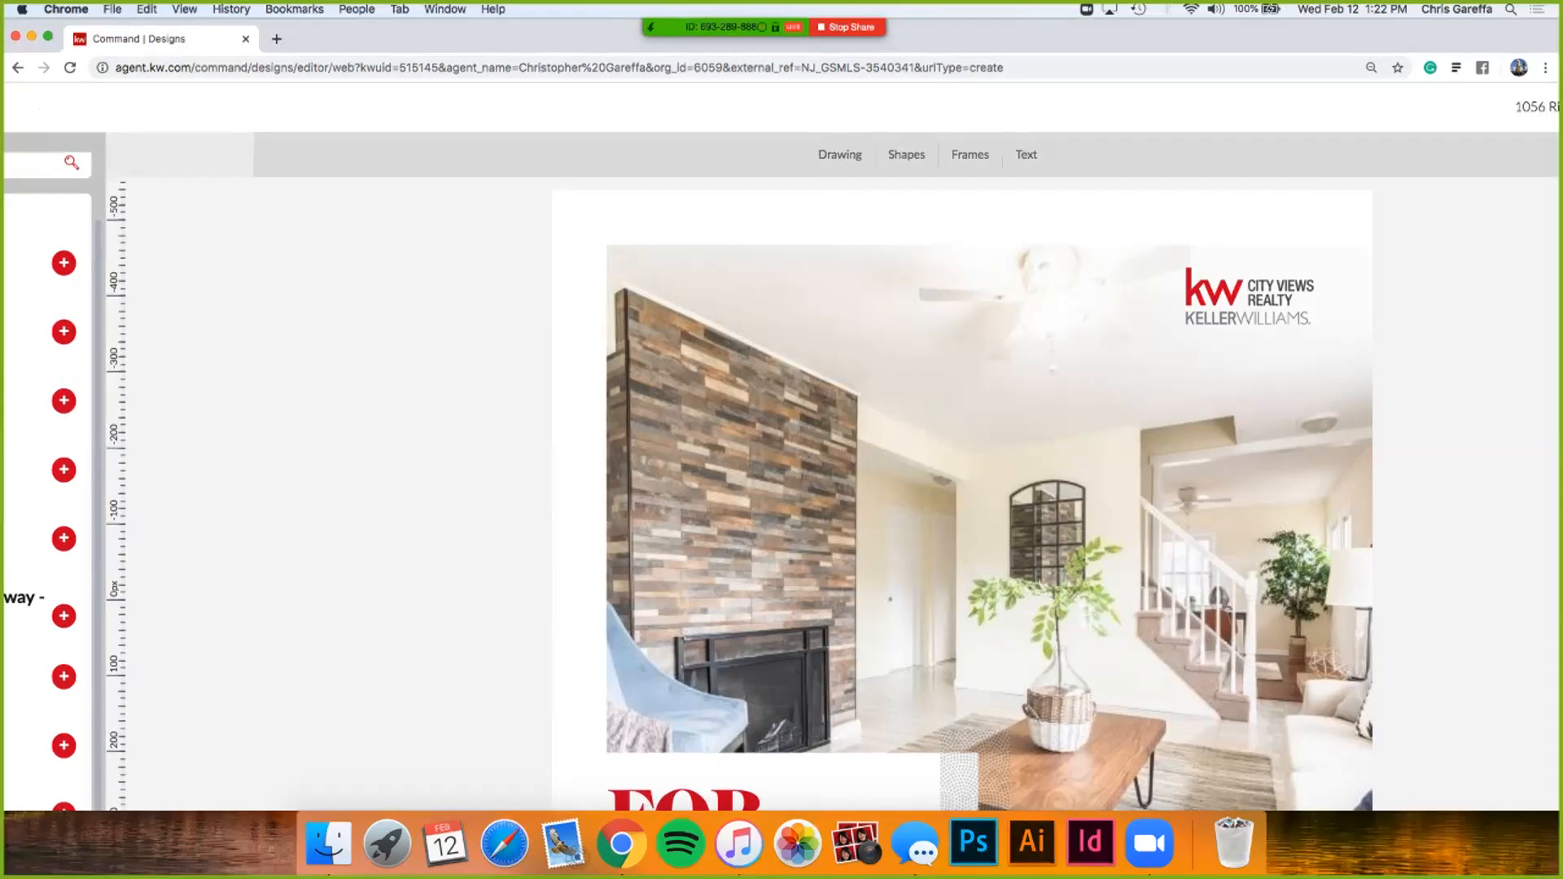
scroll(781, 464, down, 3)
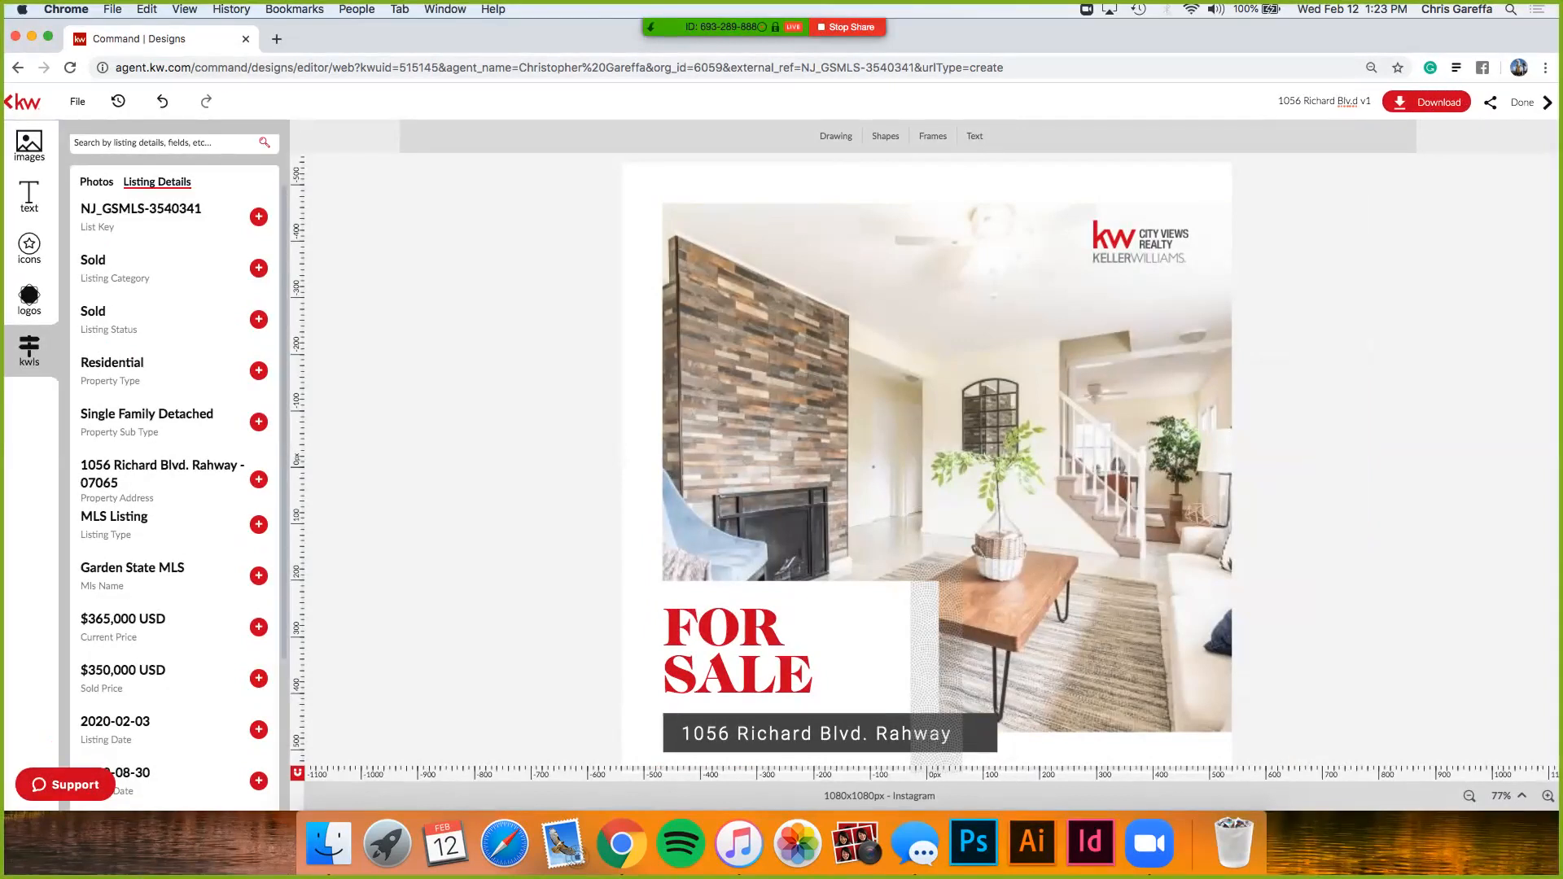
- Download the flier as a JPEG at maximum quality 100, after comparing PNG and PDF options
click(1426, 101)
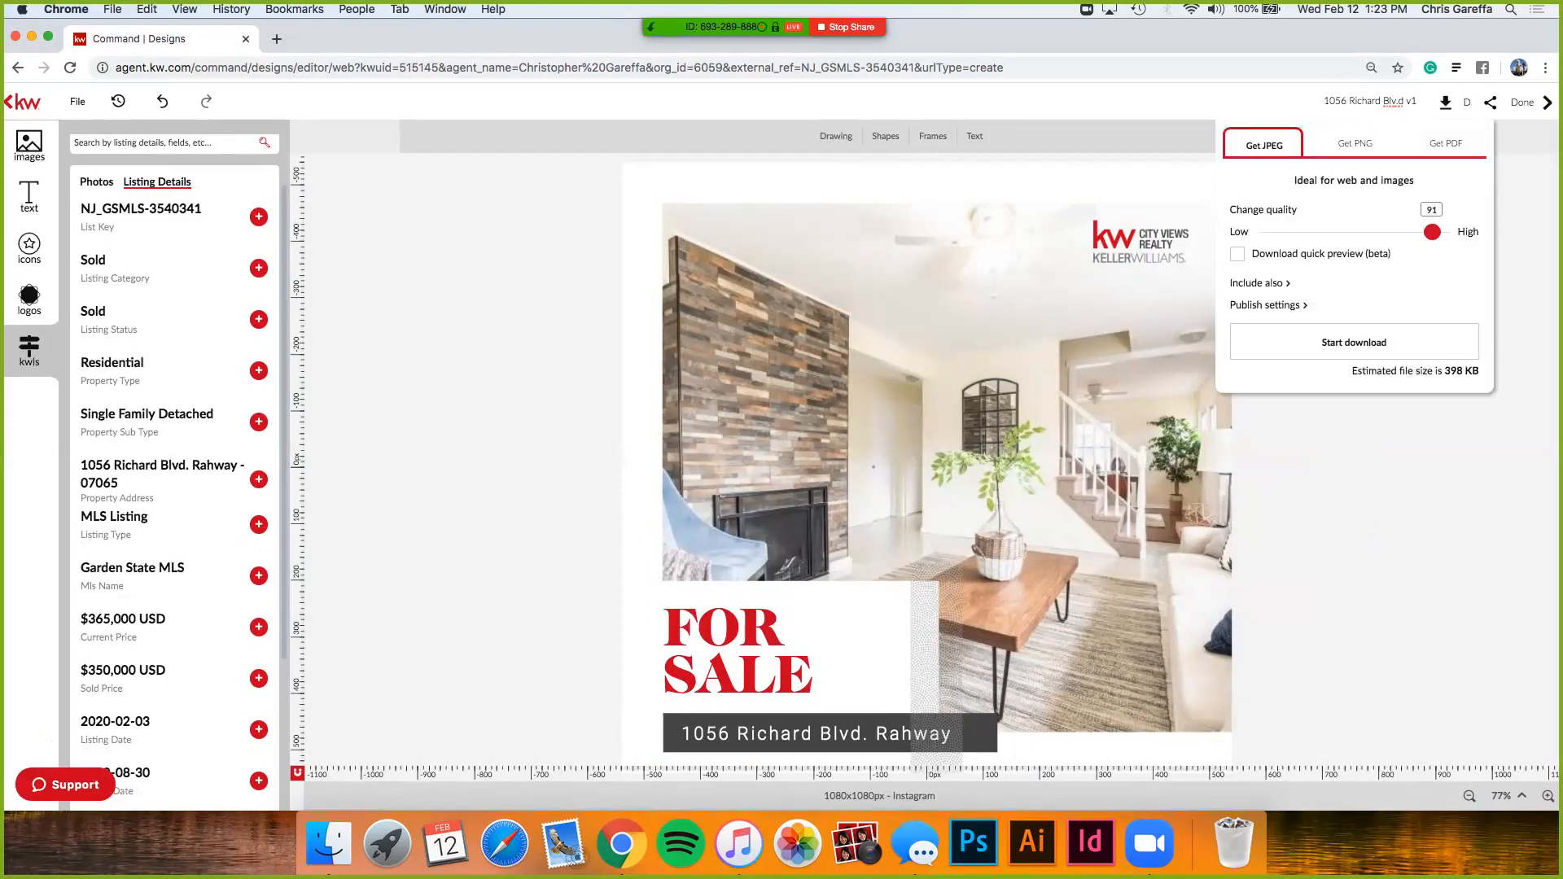
drag(1432, 231, 1449, 231)
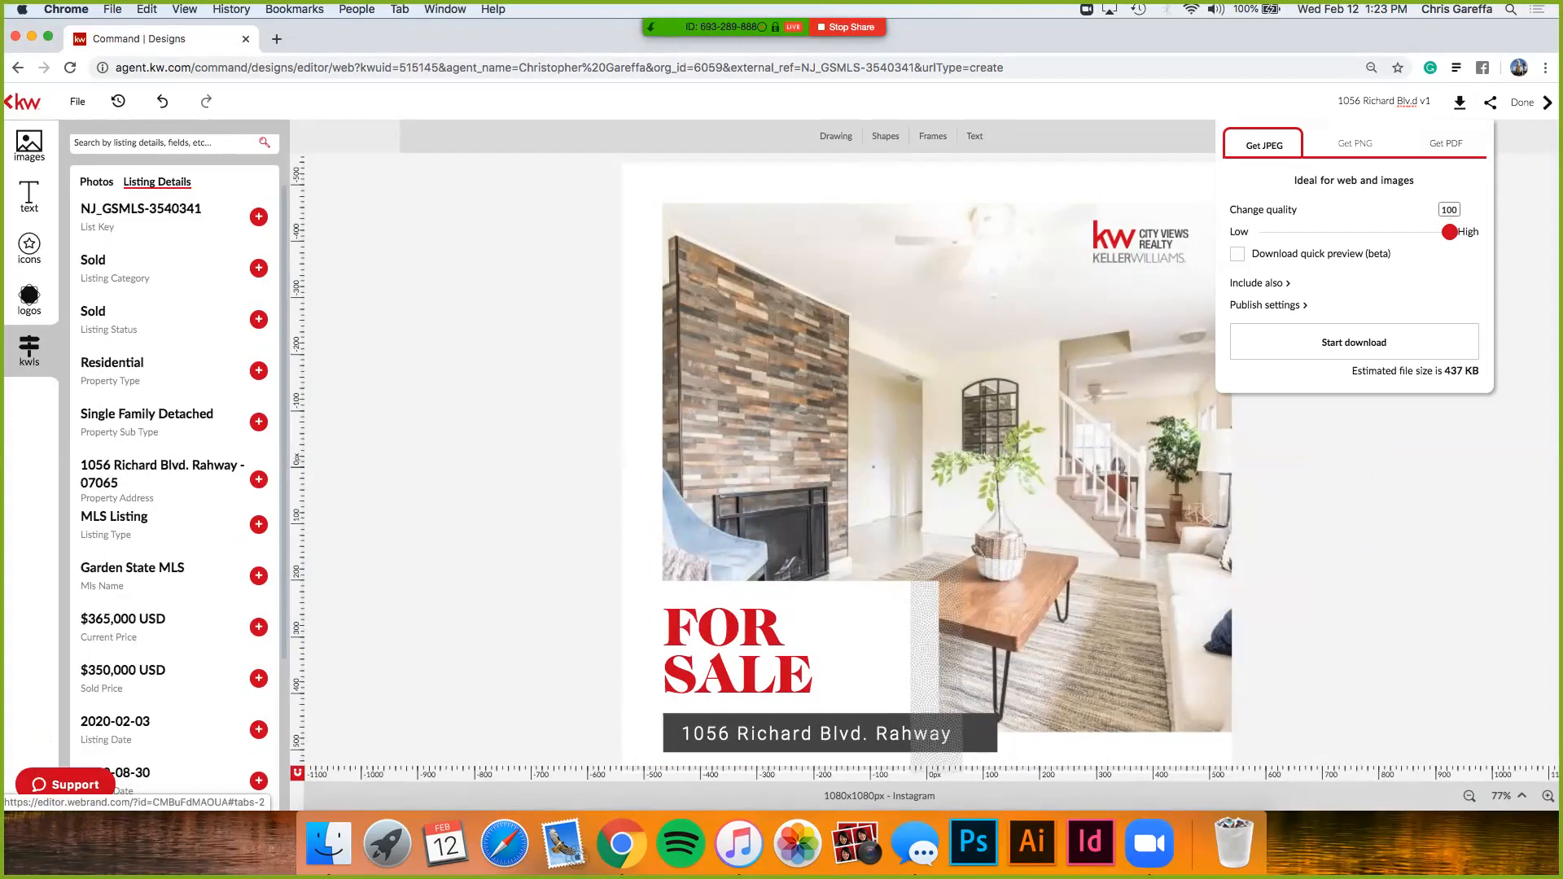
click(1354, 143)
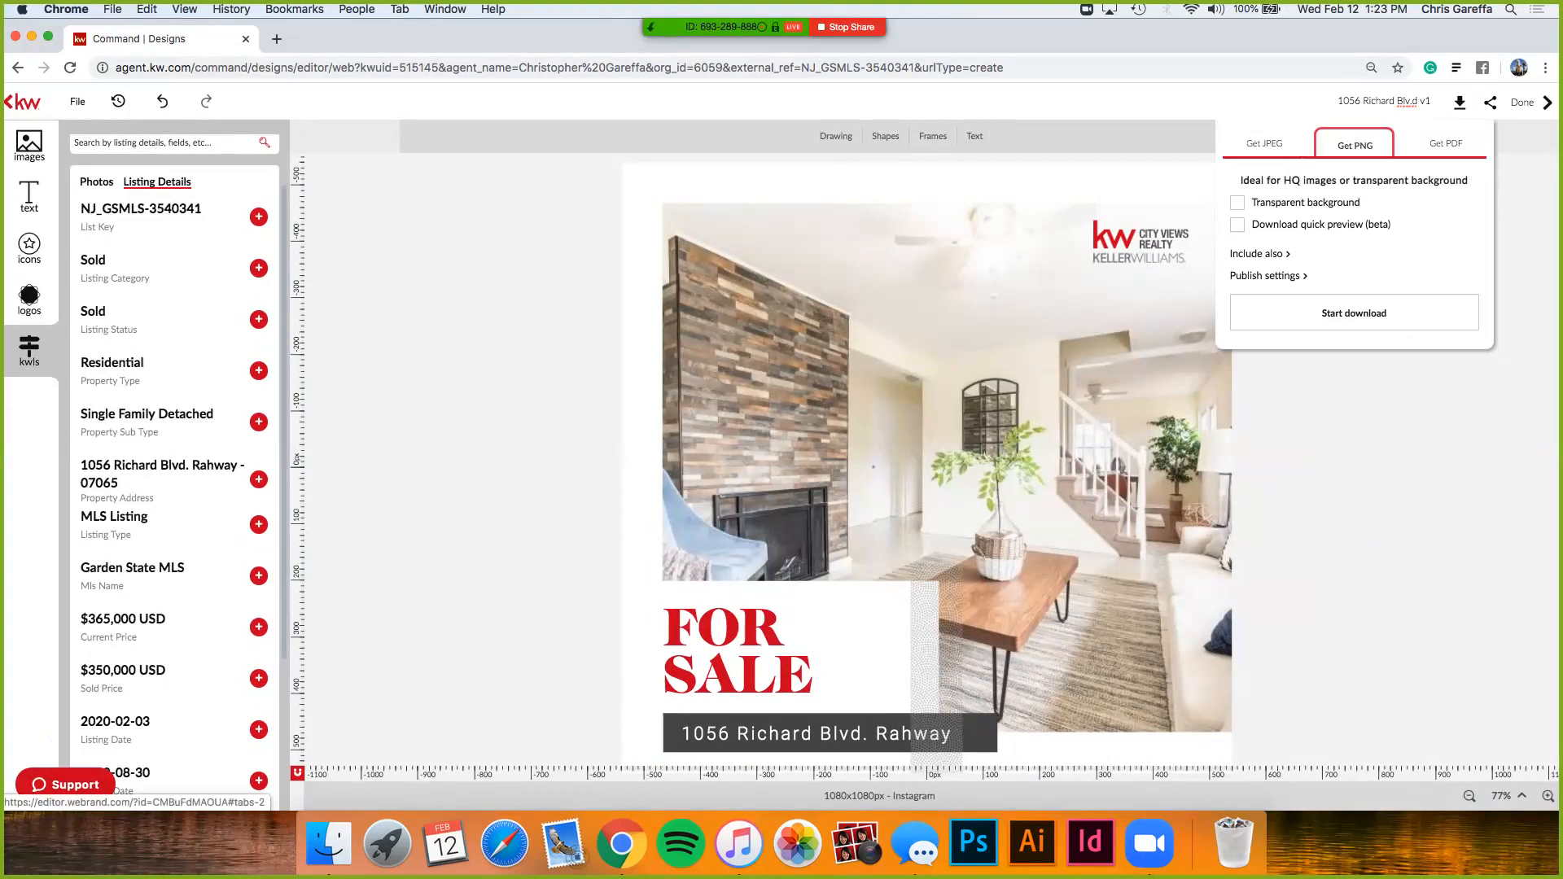
click(1264, 144)
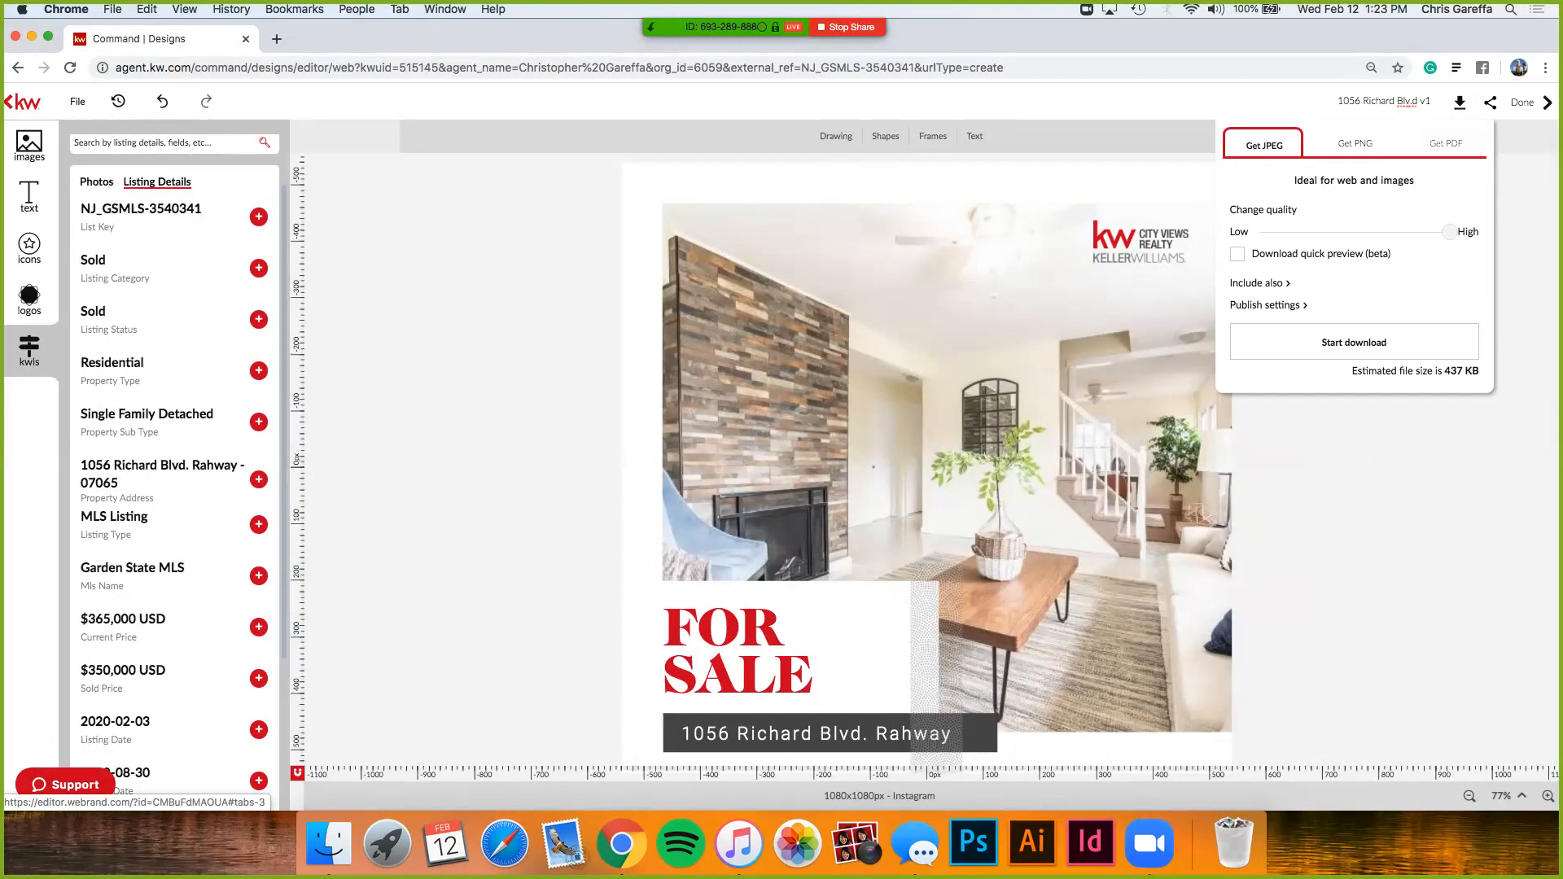
click(1446, 144)
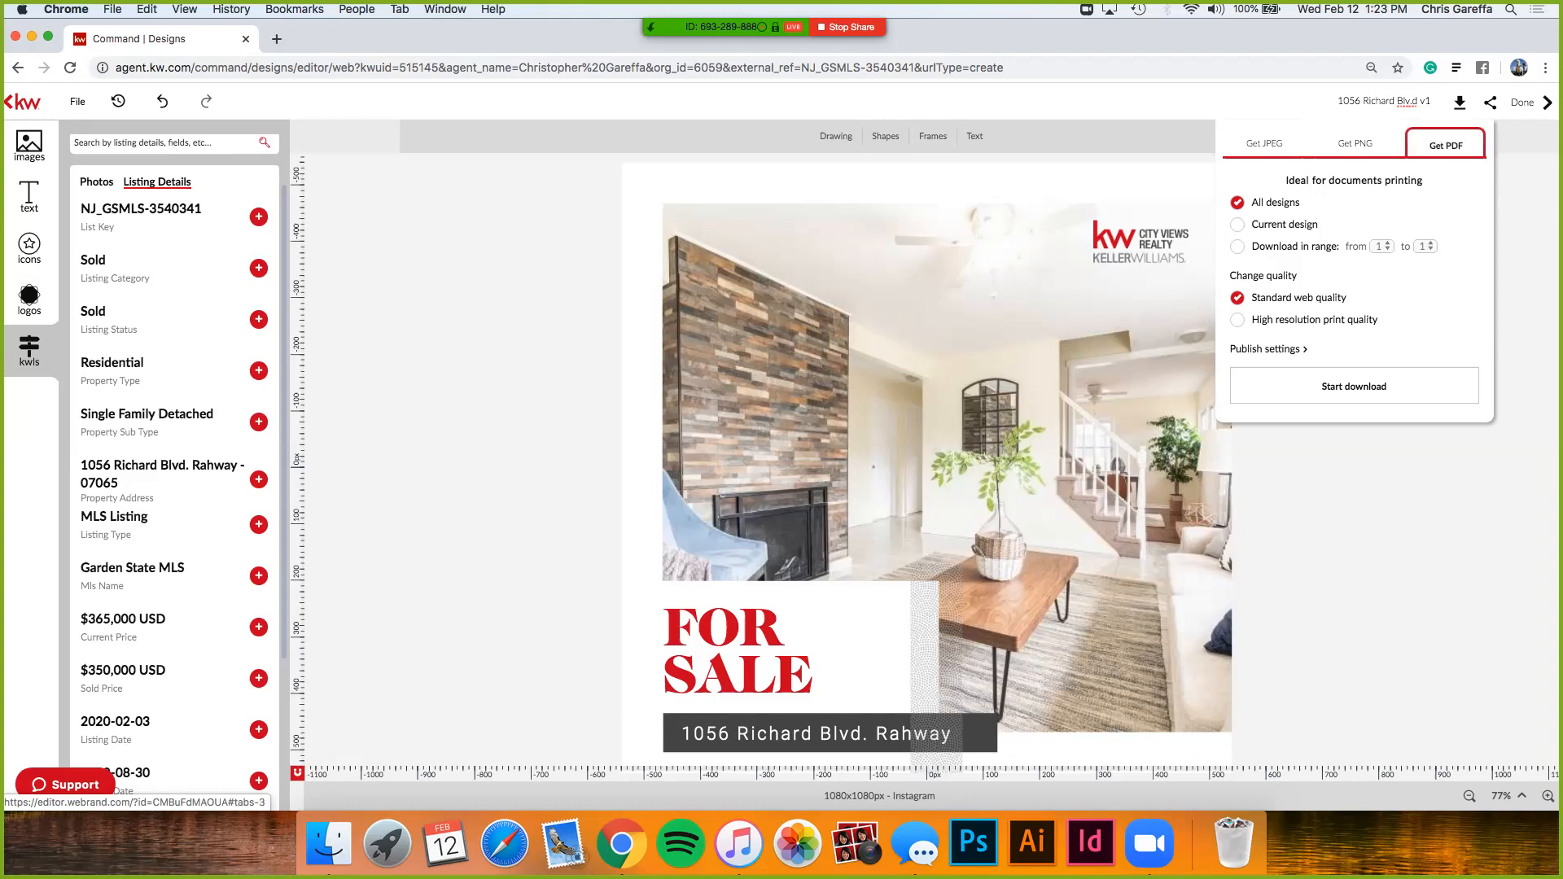
click(1264, 143)
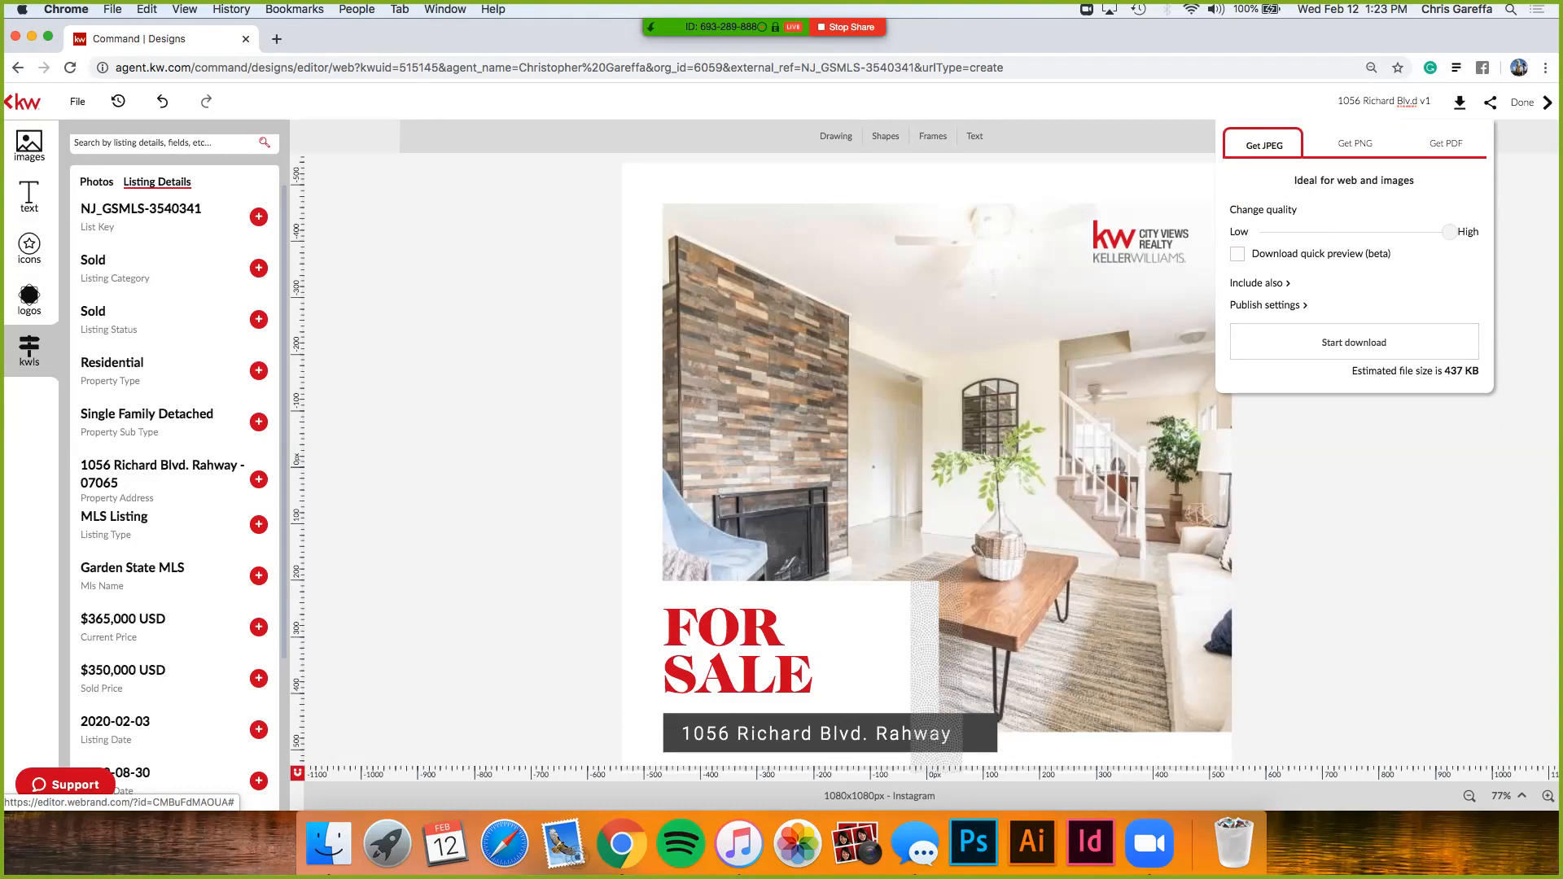
click(1354, 343)
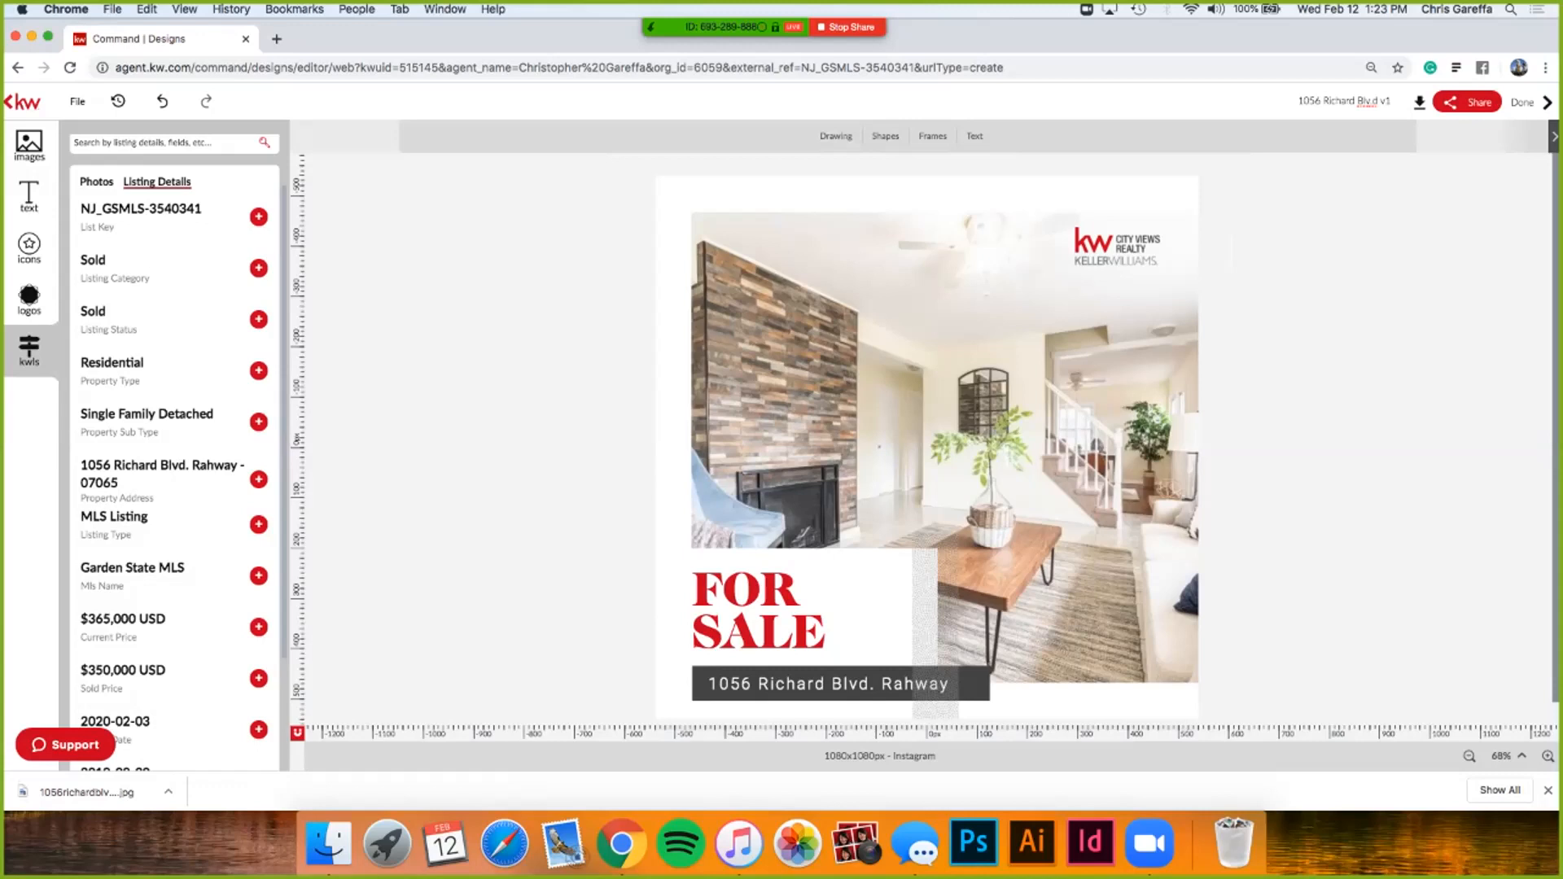
- Look over the share-as-image options, then save the design again from the File menu
click(1468, 102)
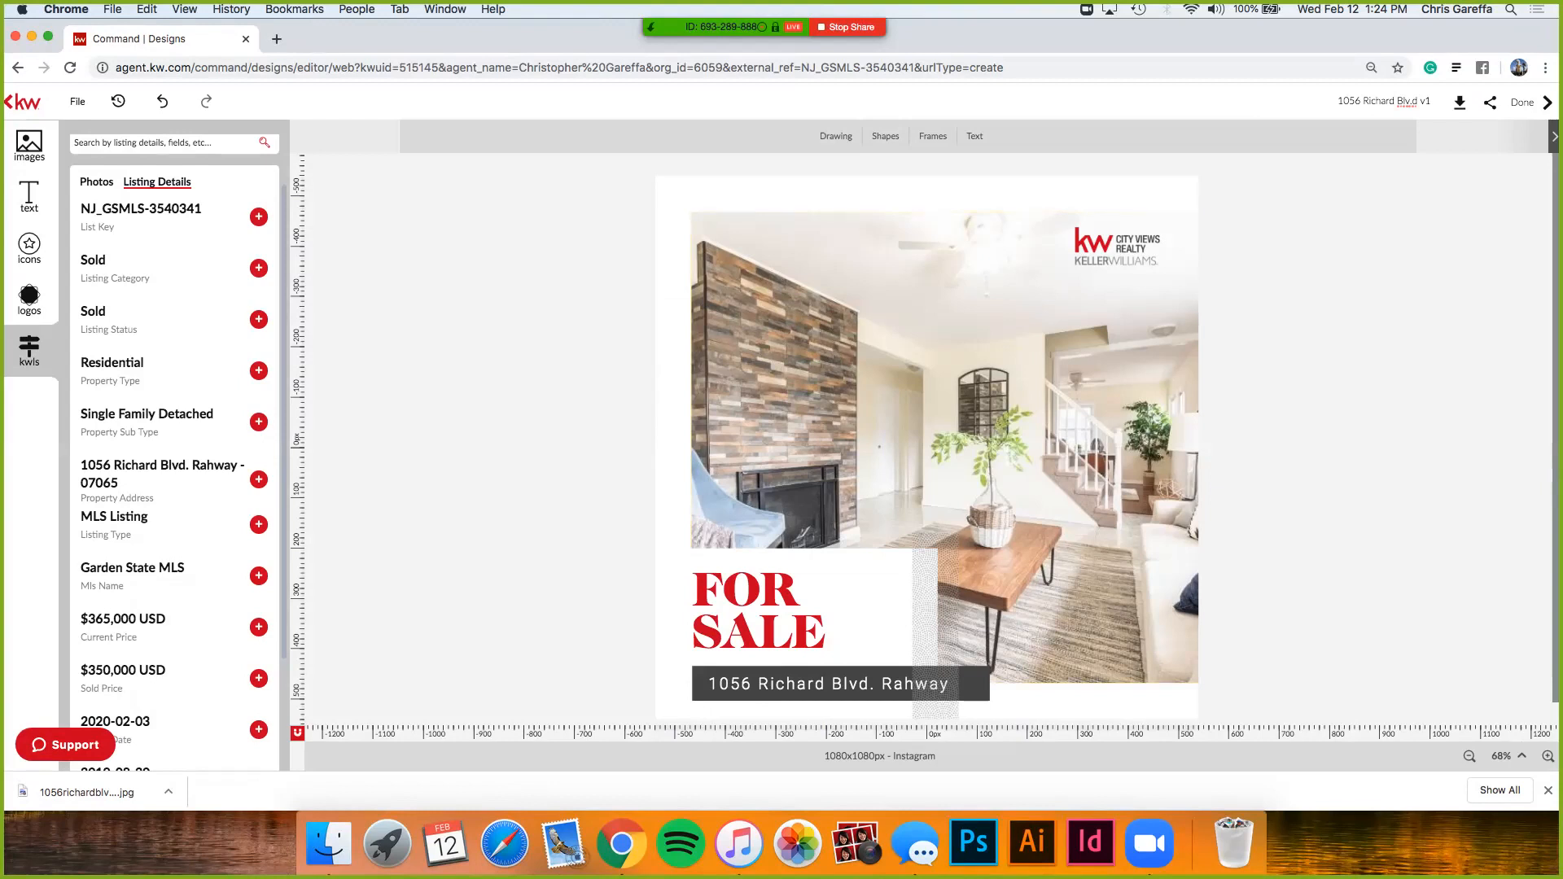
click(1488, 102)
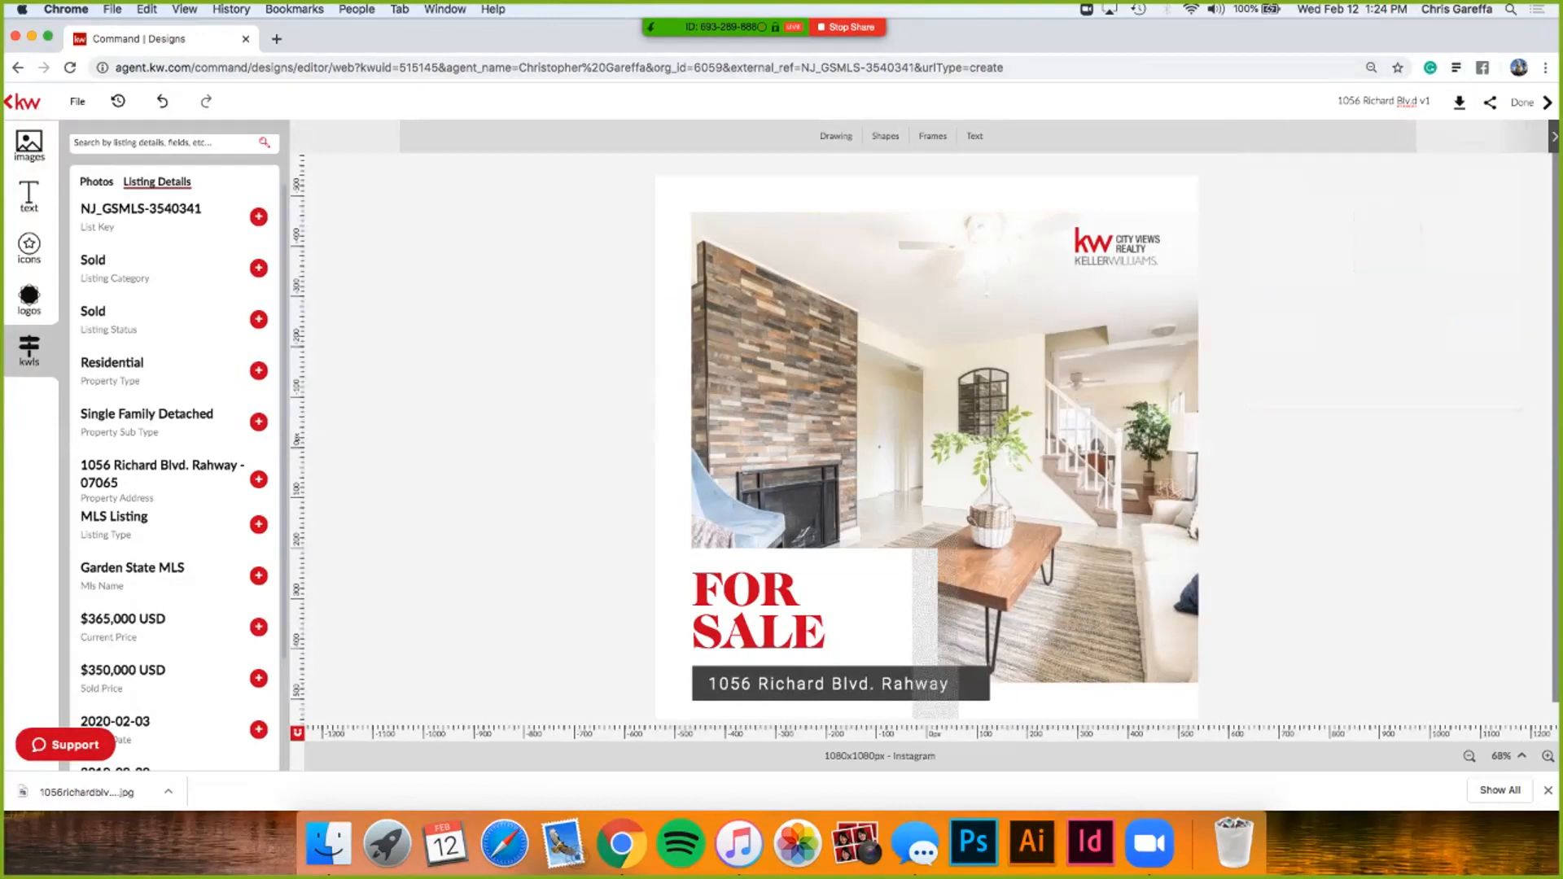
click(78, 102)
click(90, 125)
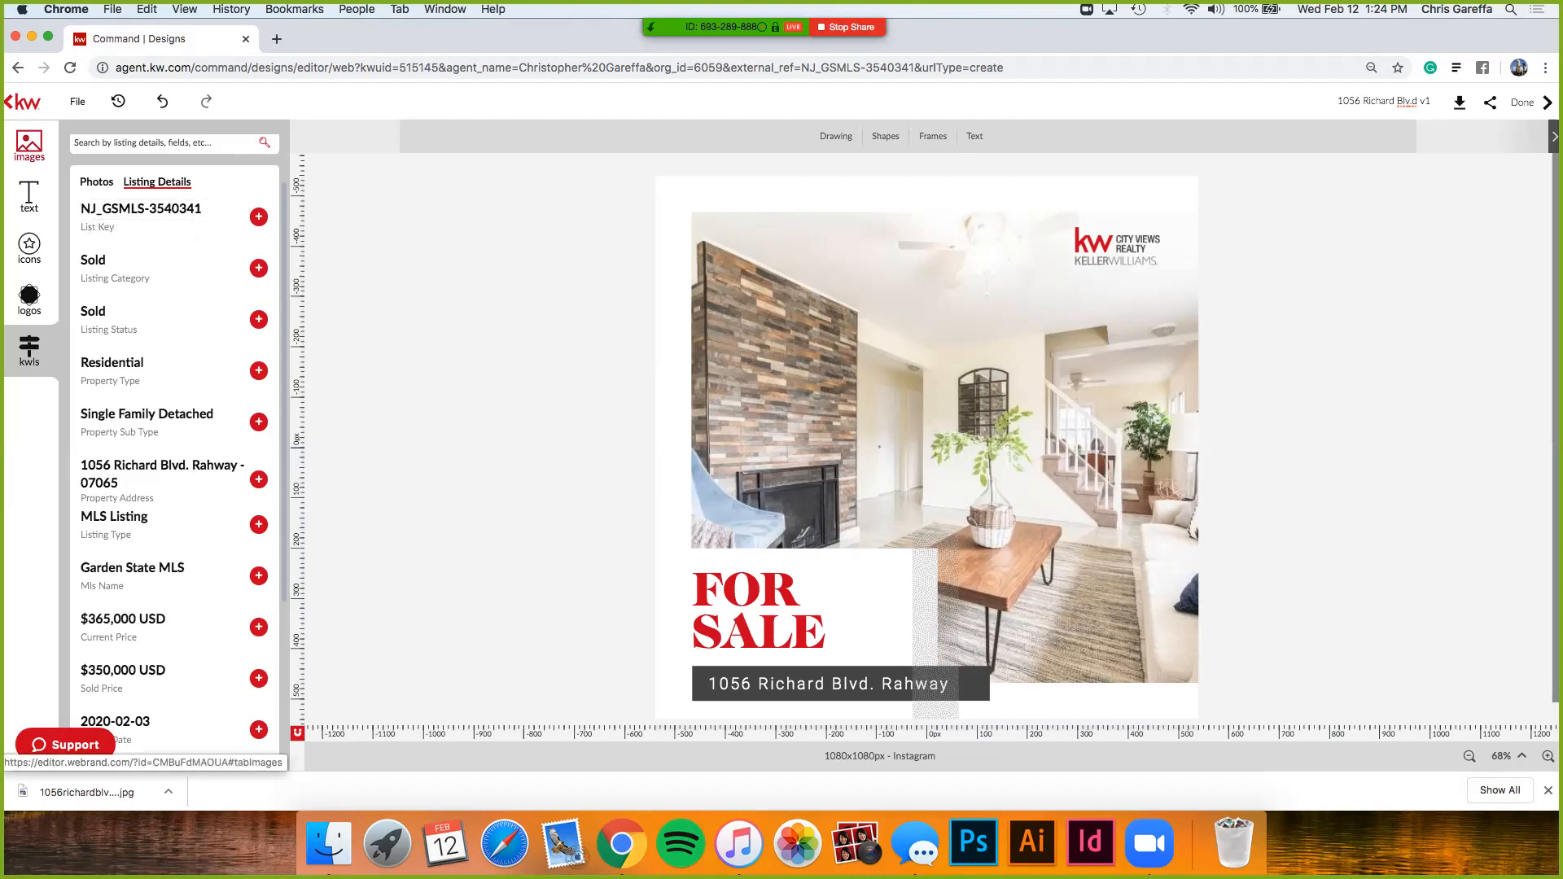
- Browse the image panel's Add, My Library and Company sources to the KW Stock Images folder
click(29, 145)
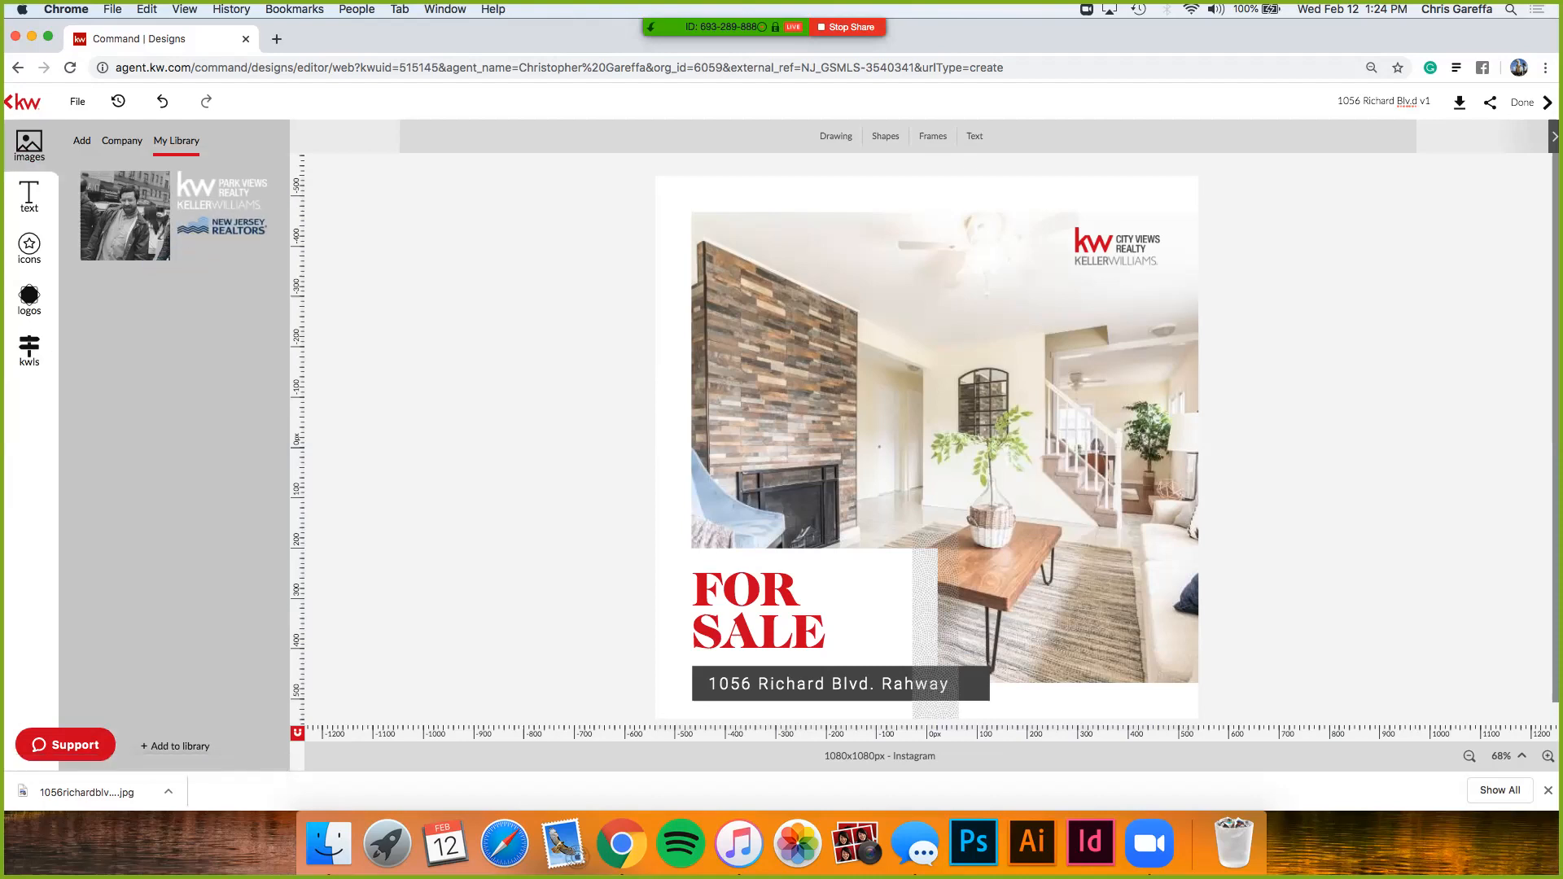
click(83, 140)
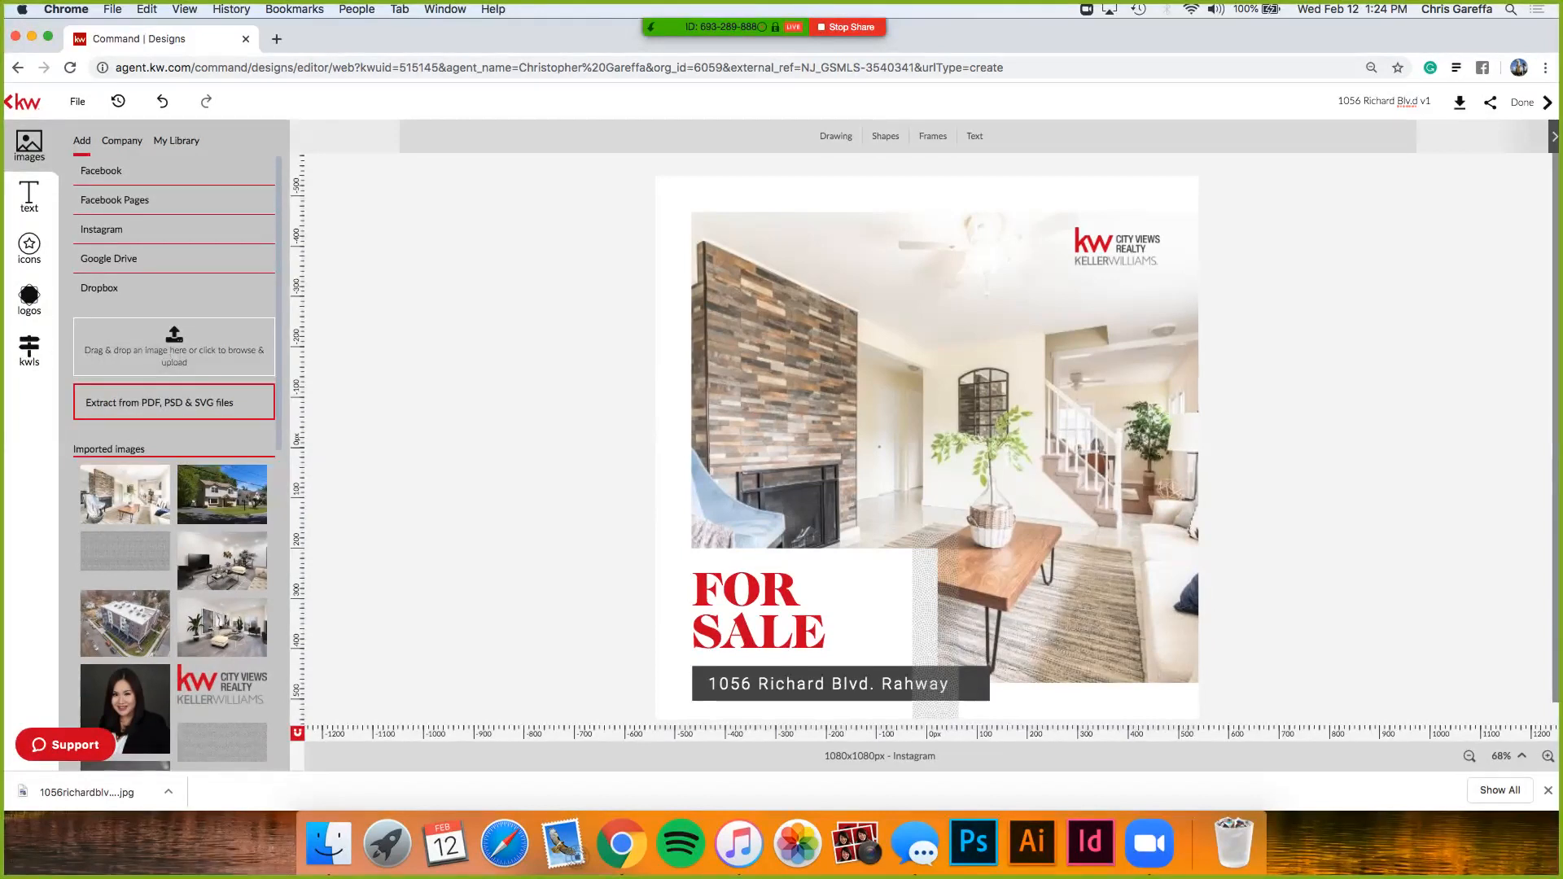
click(177, 141)
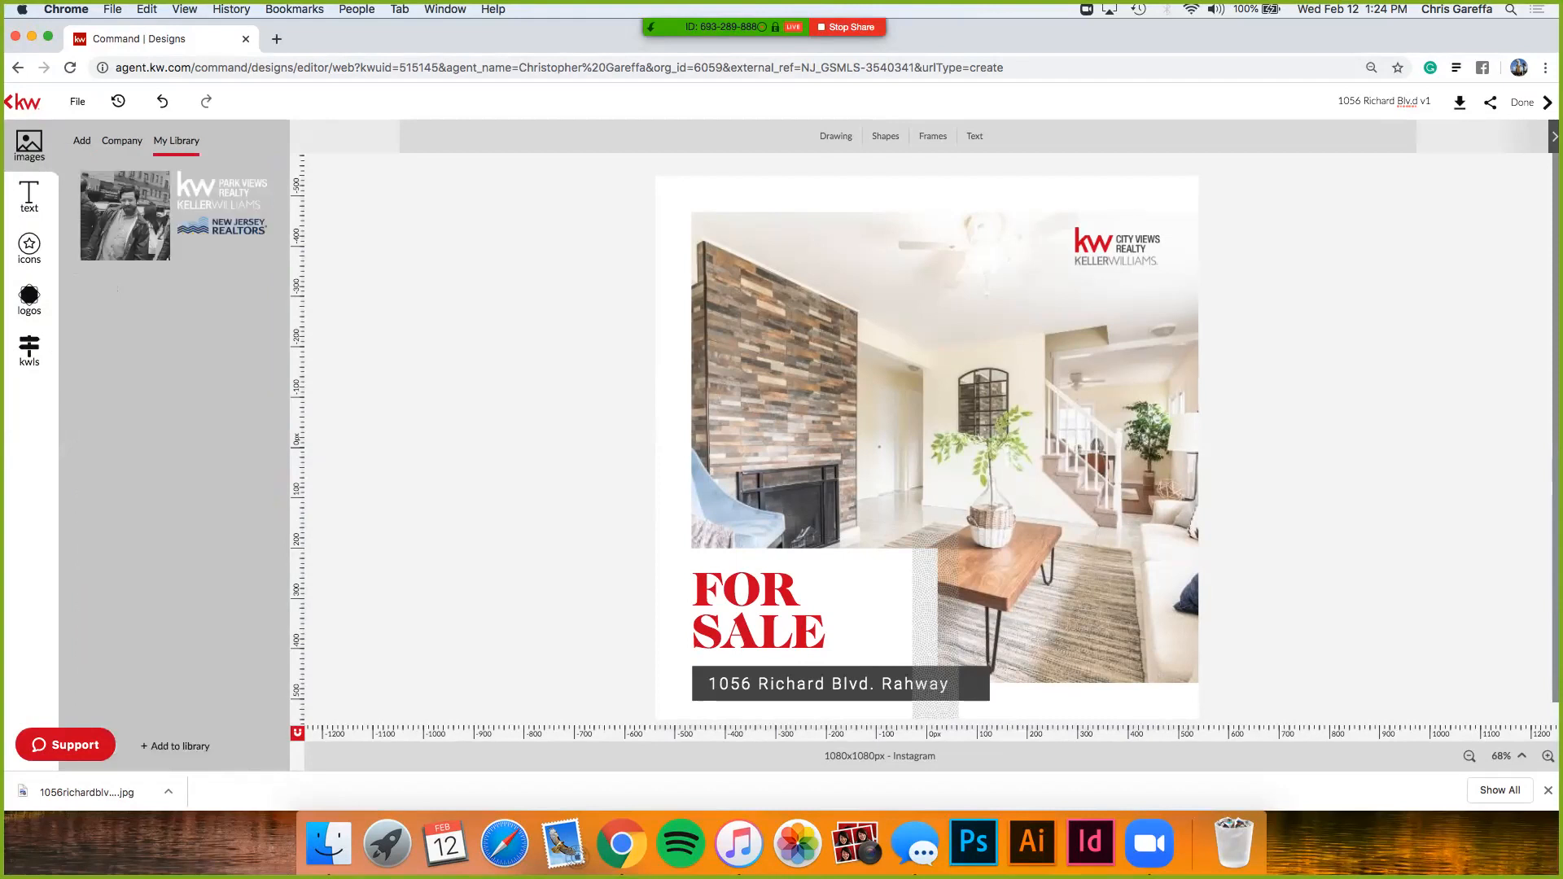
mouse_move(126, 220)
click(122, 141)
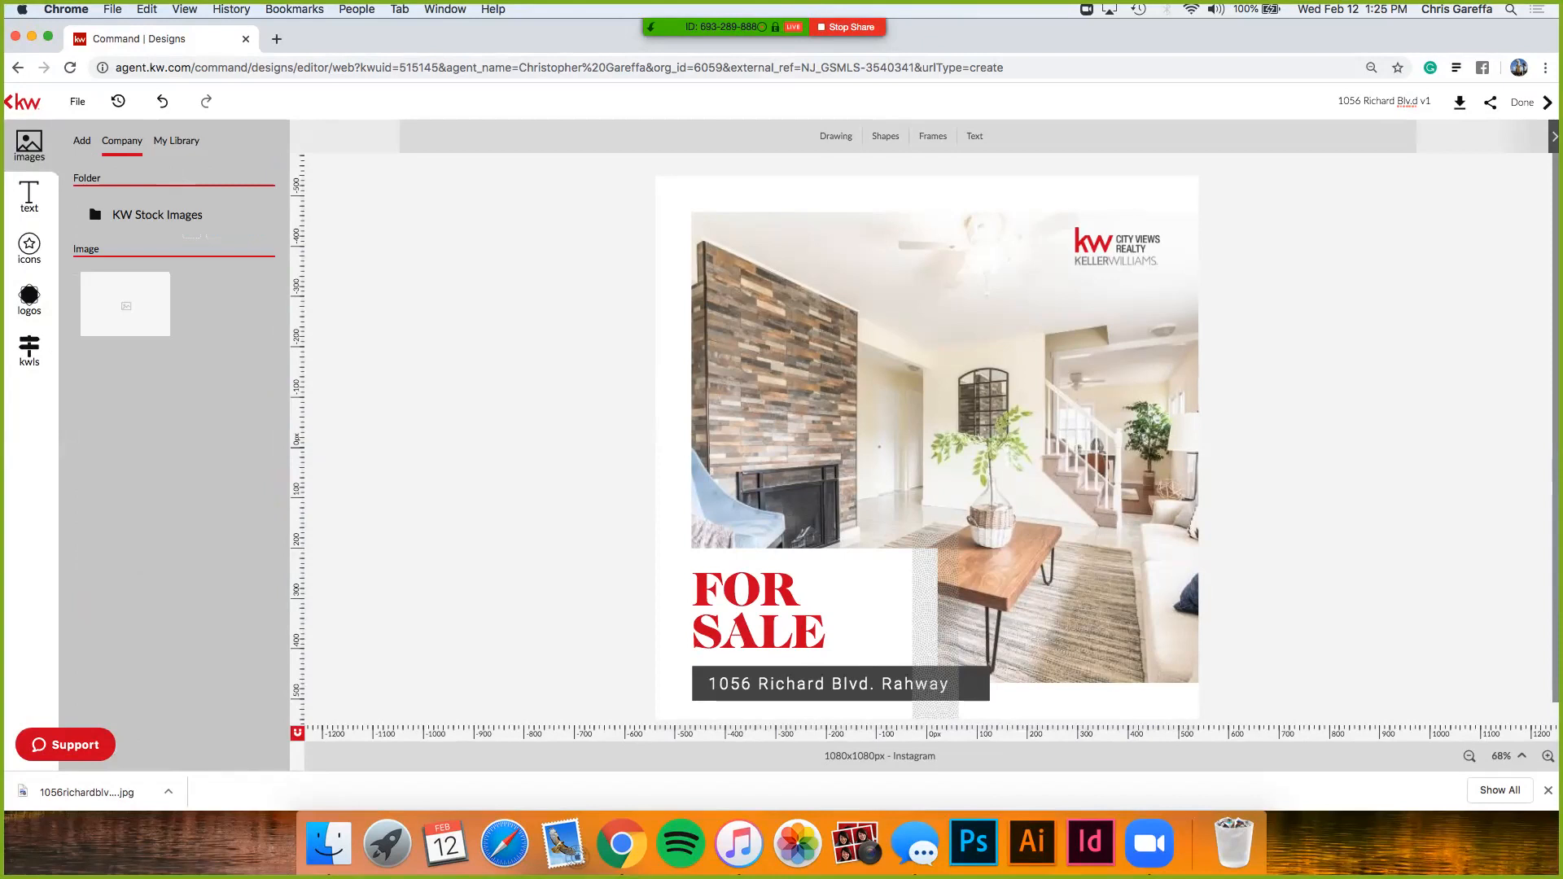
click(157, 215)
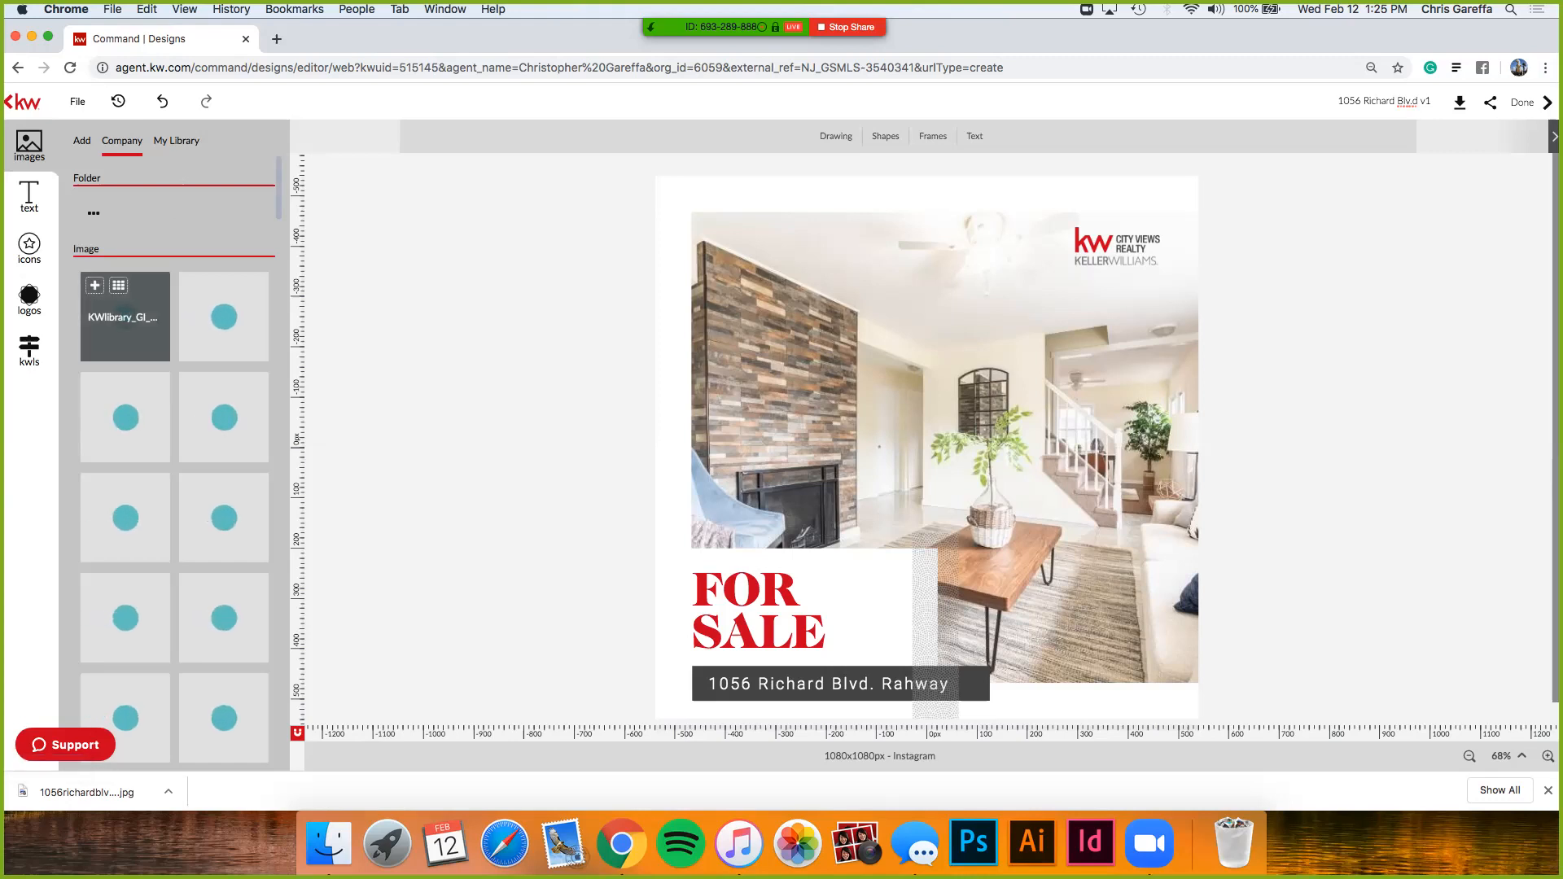
- Scroll through the KW Stock Images, open the downloaded flier JPEG, and leave the editor
scroll(174, 464, down, 5)
scroll(175, 464, down, 4)
scroll(174, 464, down, 2)
scroll(174, 464, up, 10)
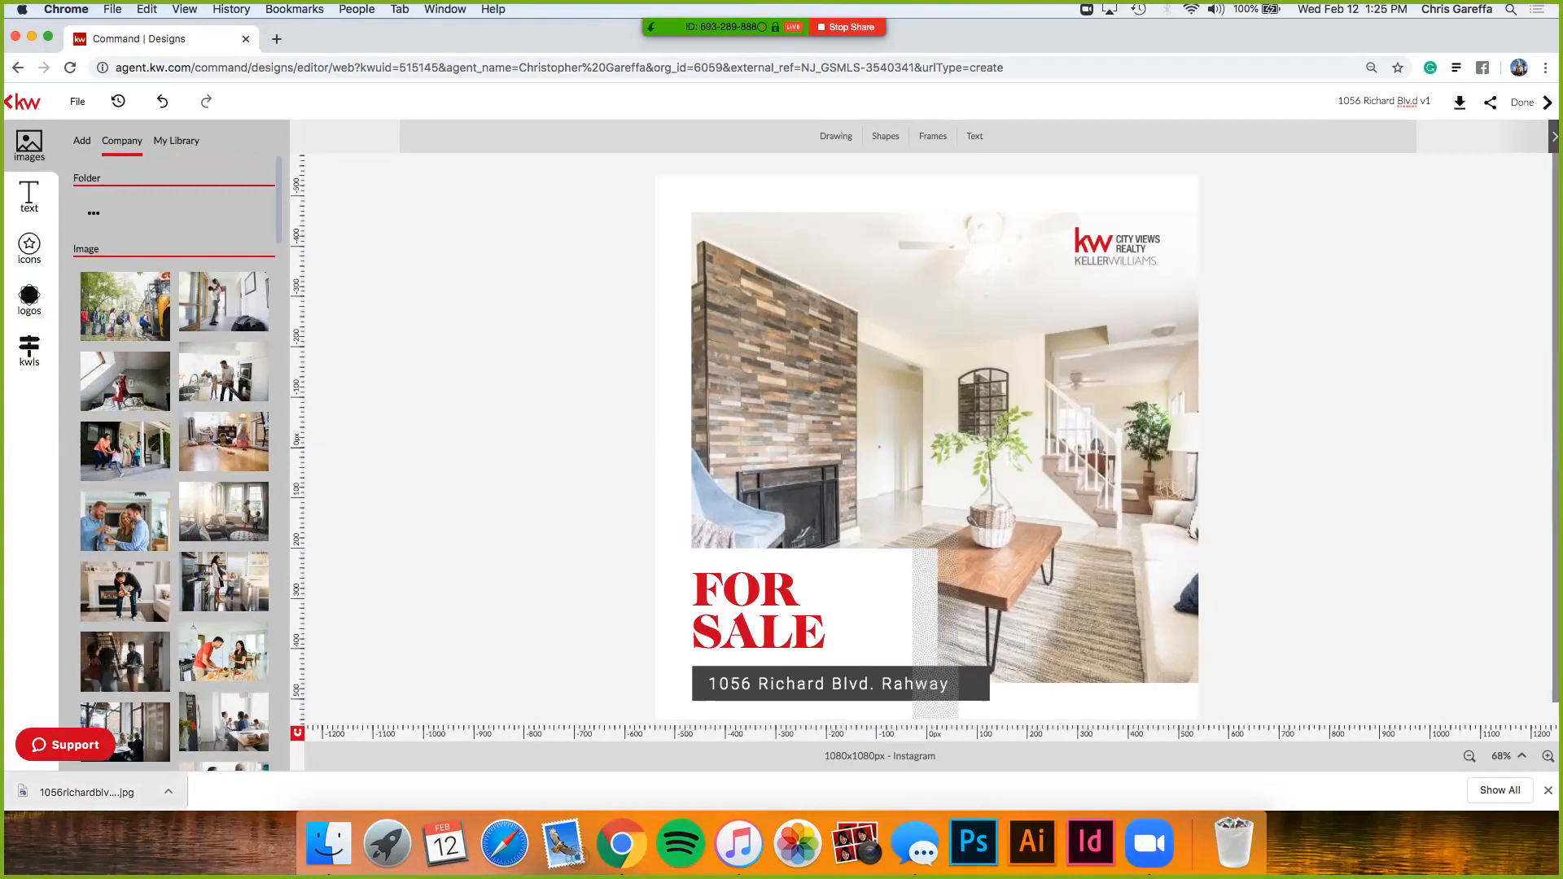
click(87, 792)
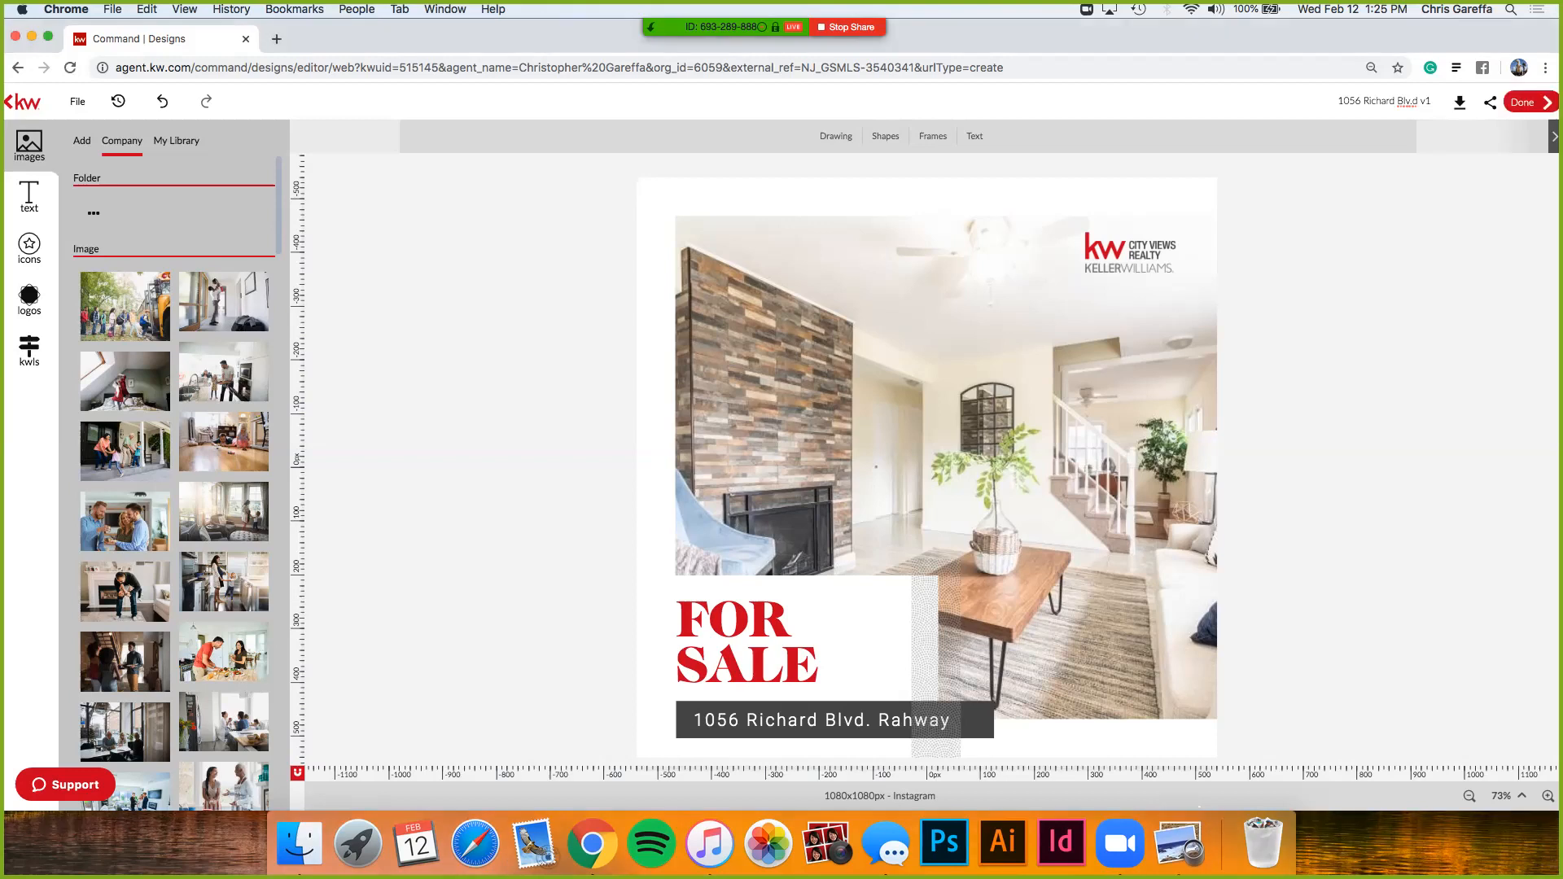
click(1529, 103)
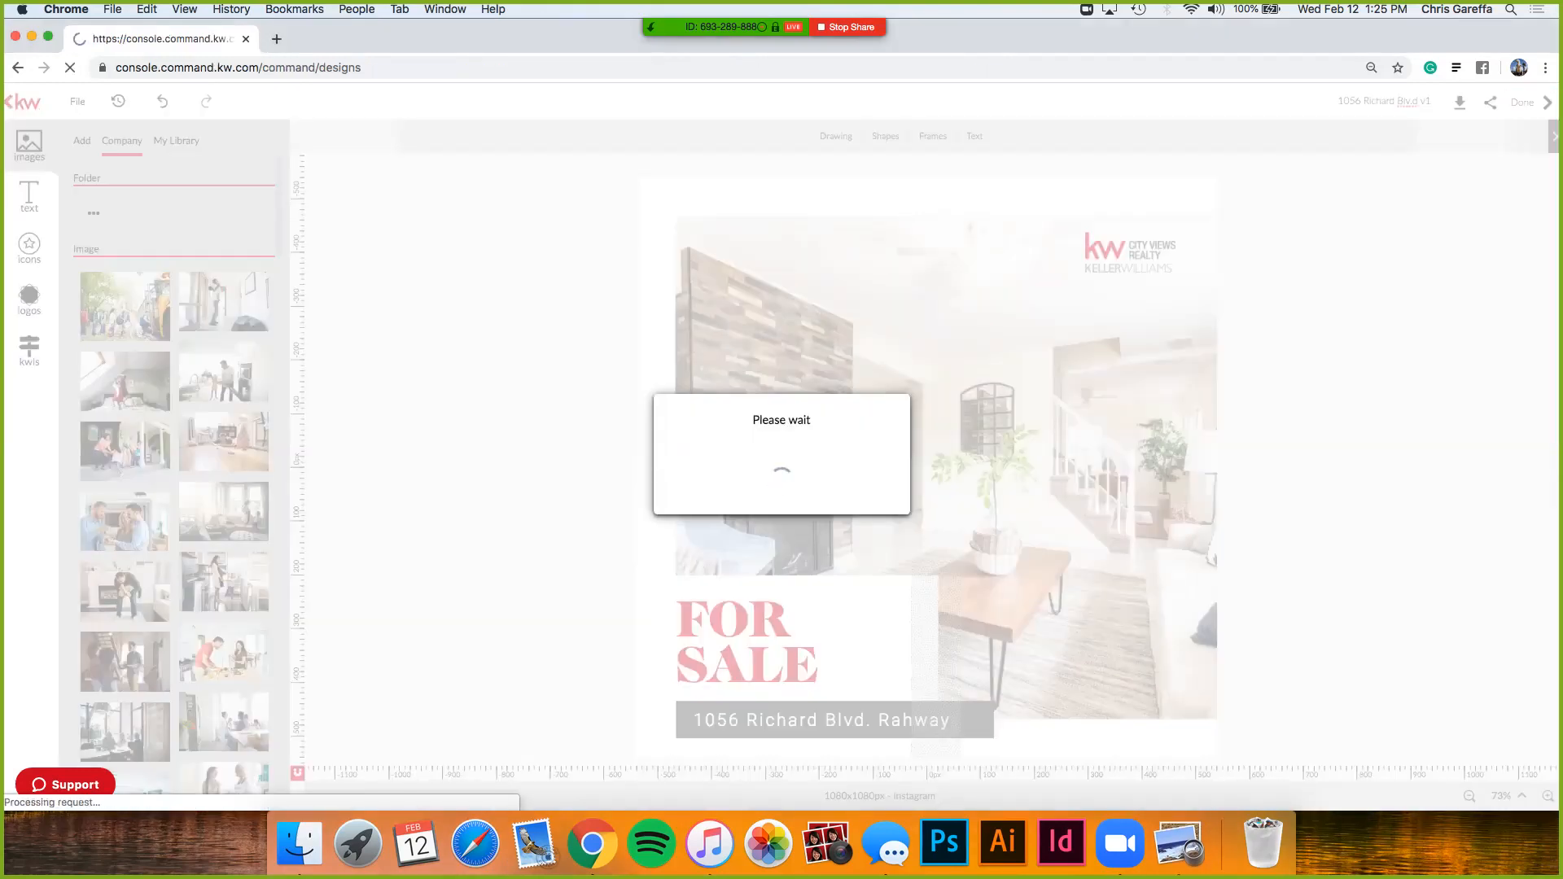
- Bring Preview forward, dismiss its Open dialog, and display the downloaded flier JPEG
click(1178, 844)
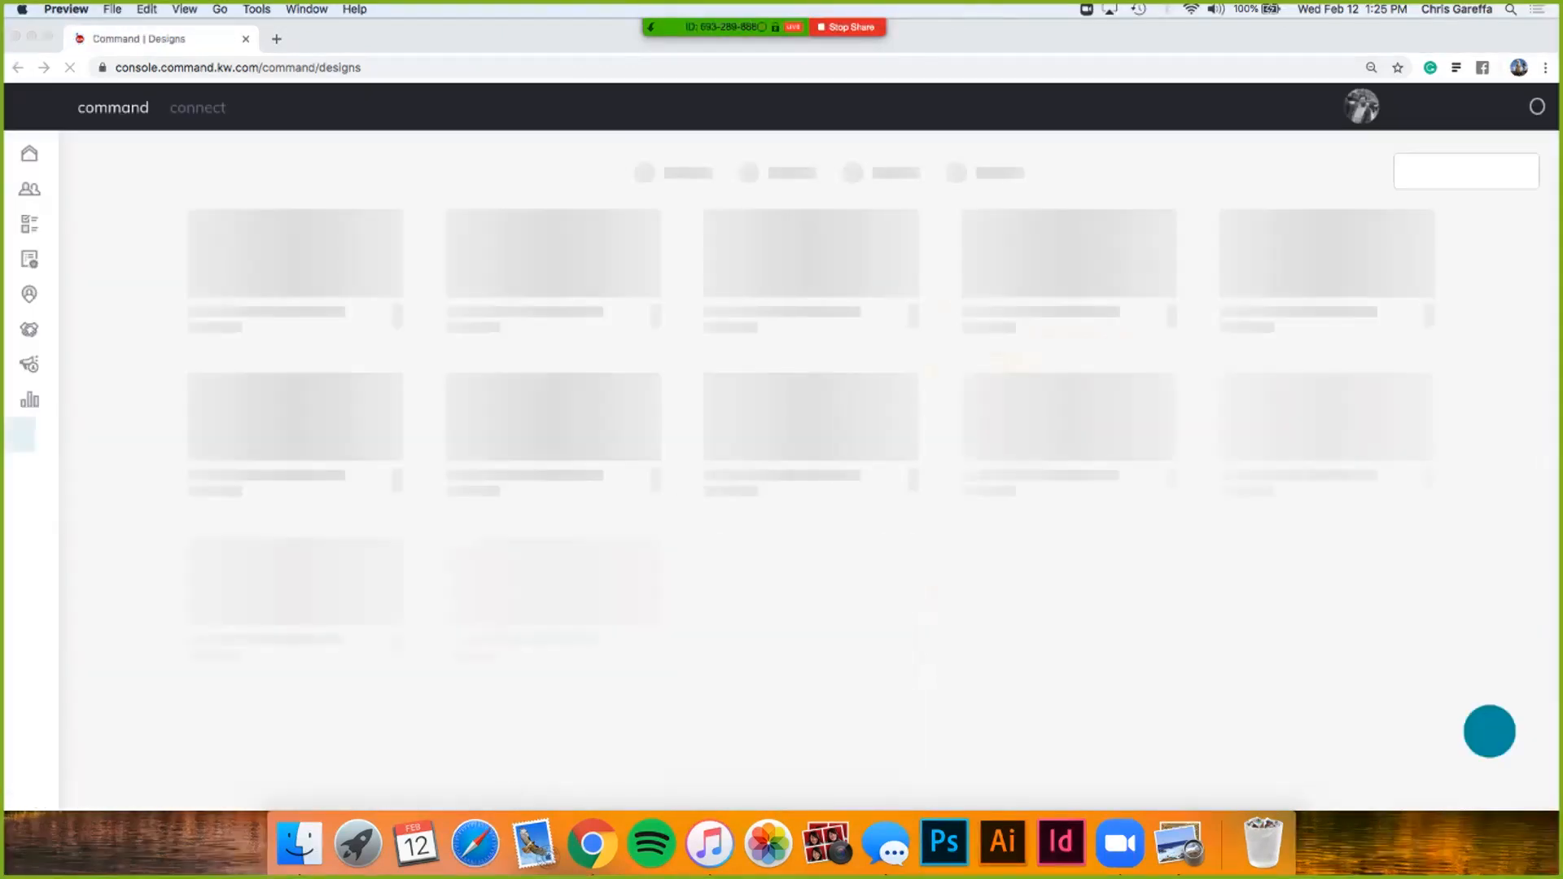
click(1179, 843)
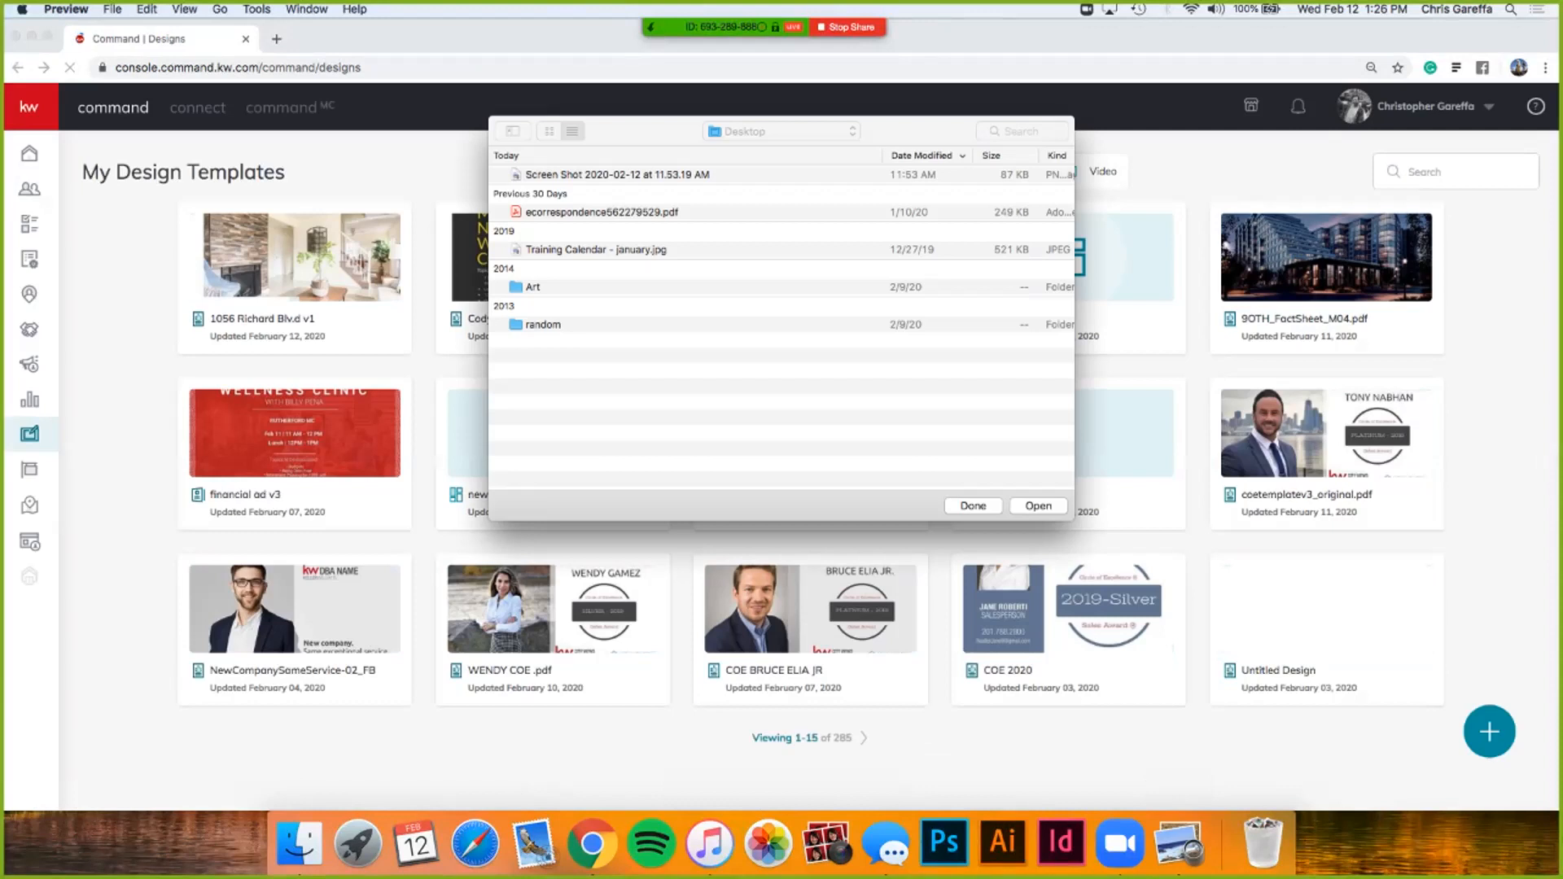
click(972, 506)
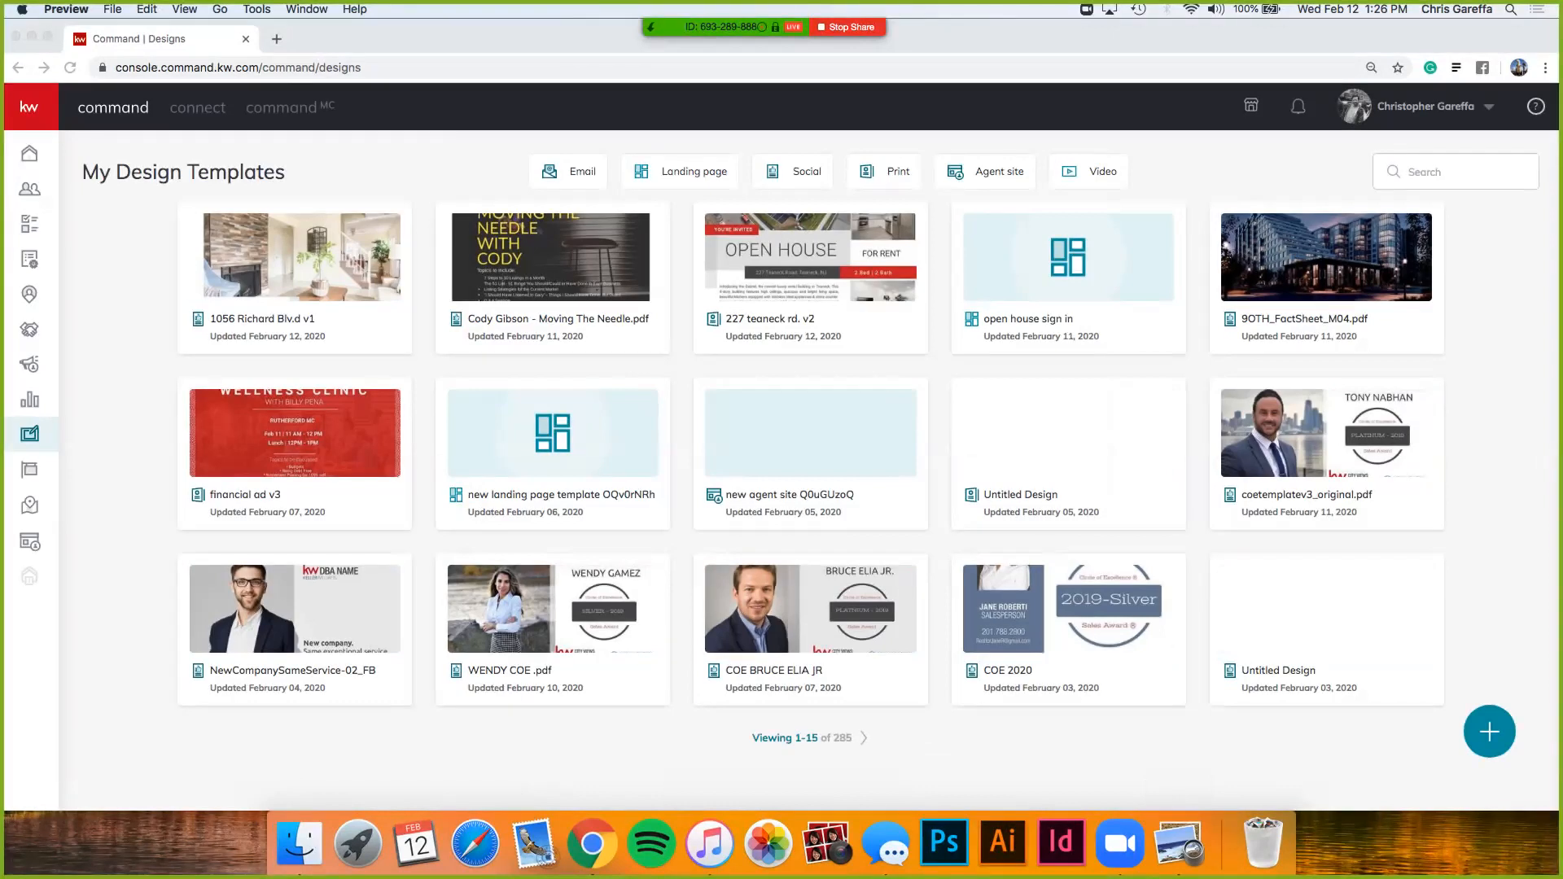
click(1177, 842)
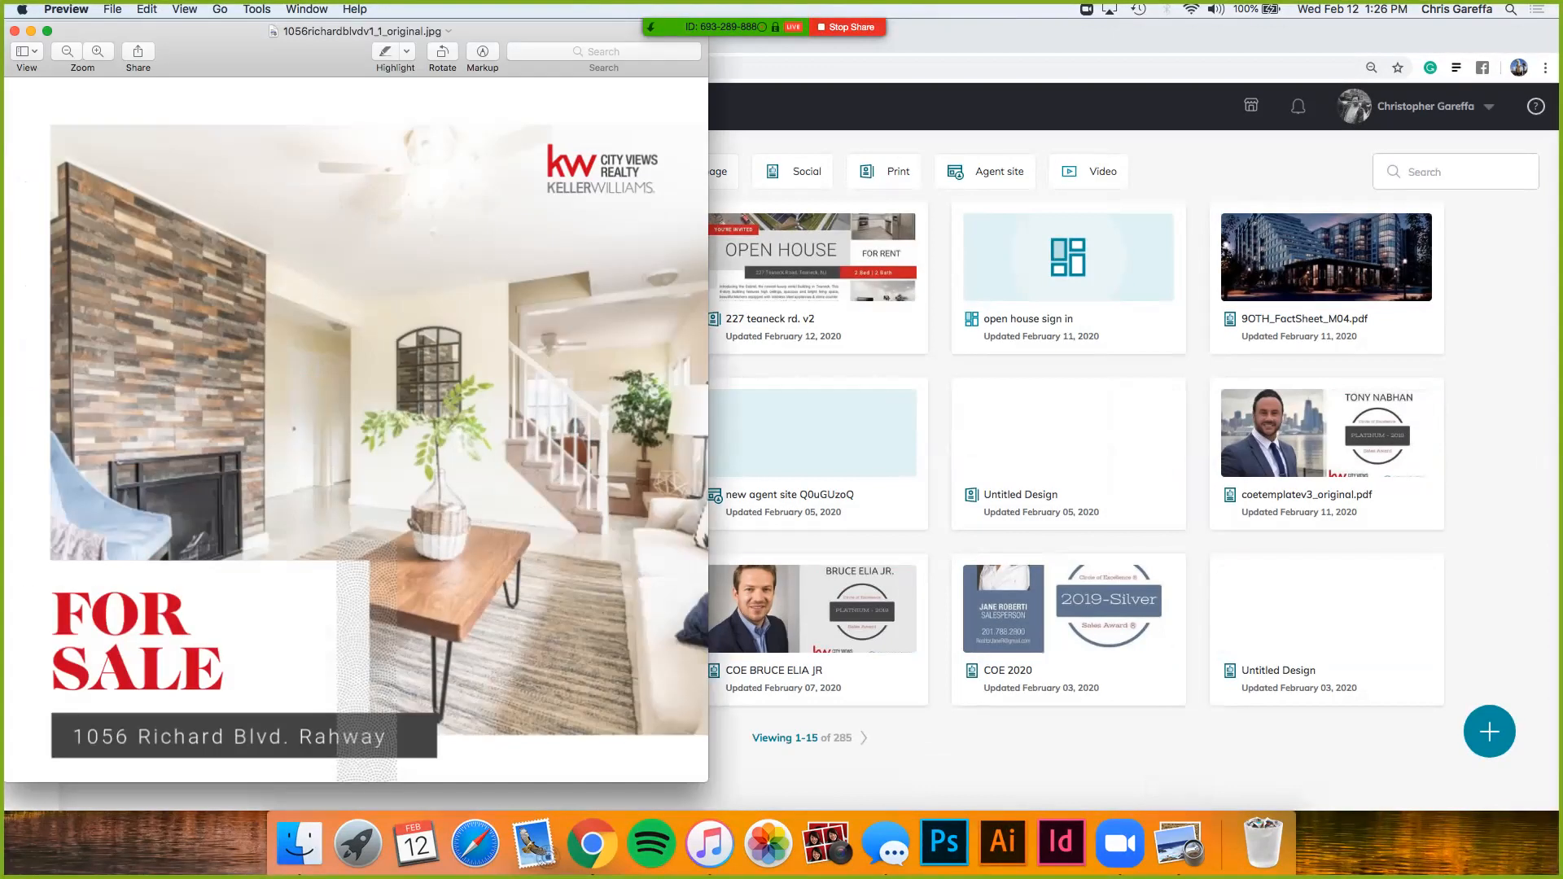
- Reposition the Preview window showing the flier, then close it
drag(513, 33, 939, 58)
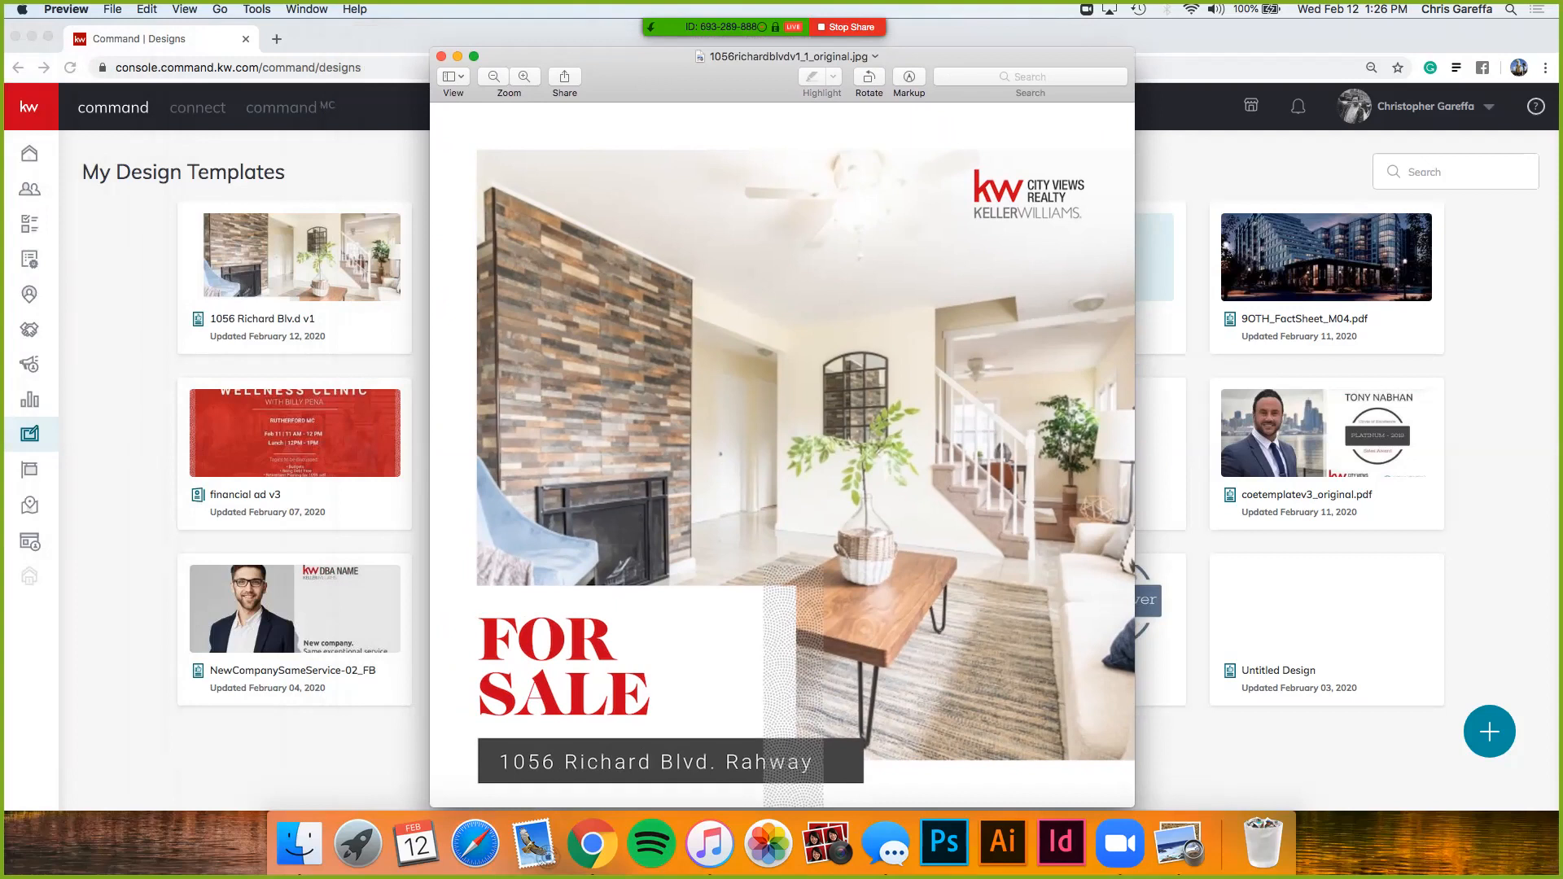
mouse_move(766, 28)
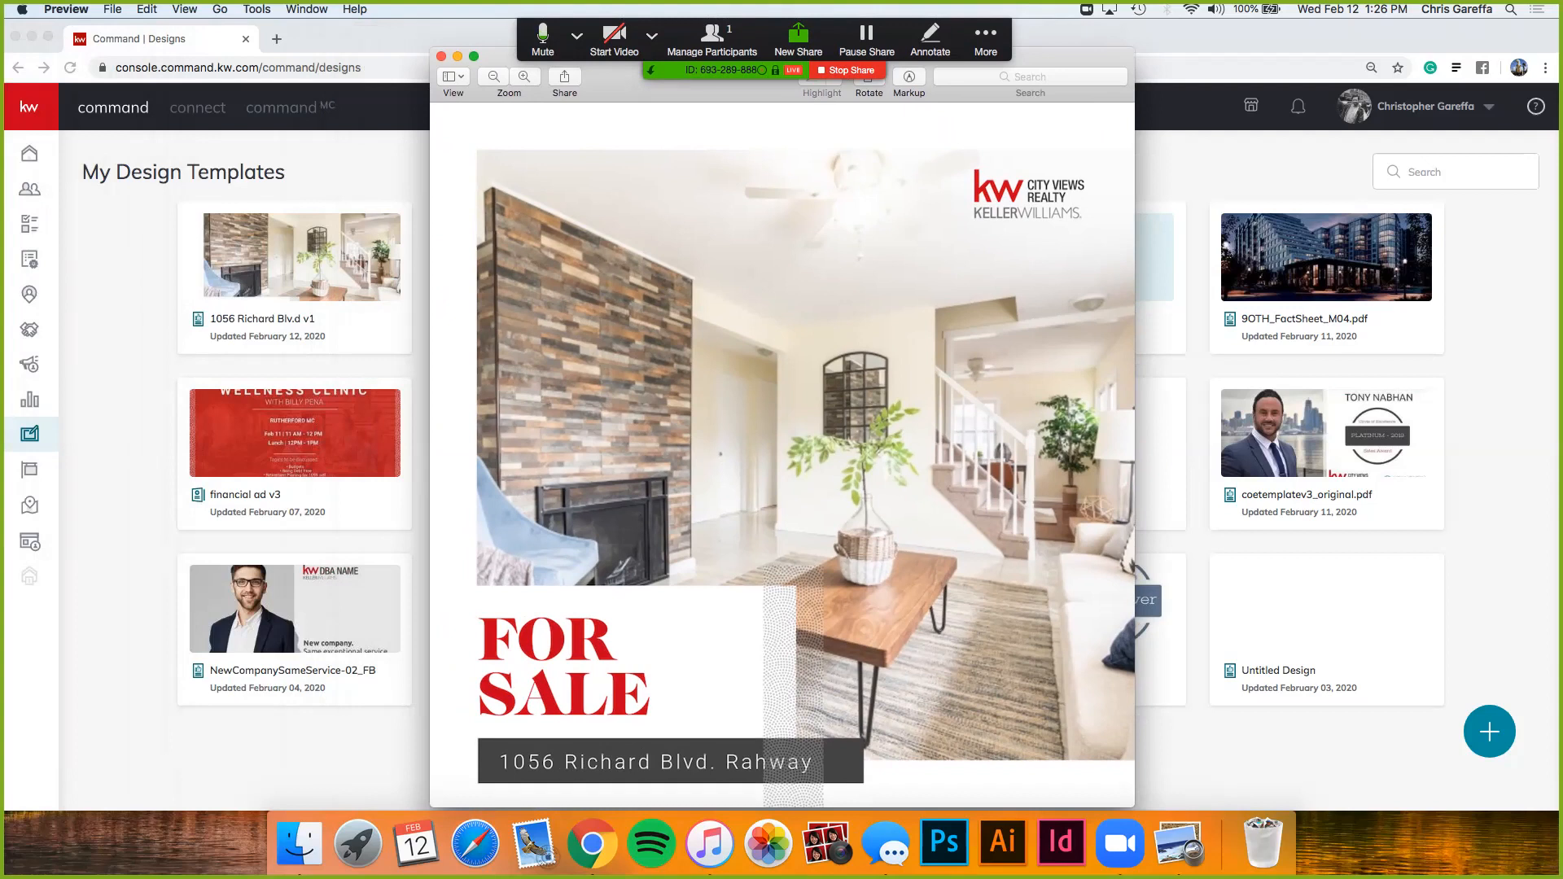
mouse_move(619, 57)
mouse_down()
mouse_move(604, 39)
mouse_move(621, 43)
mouse_up()
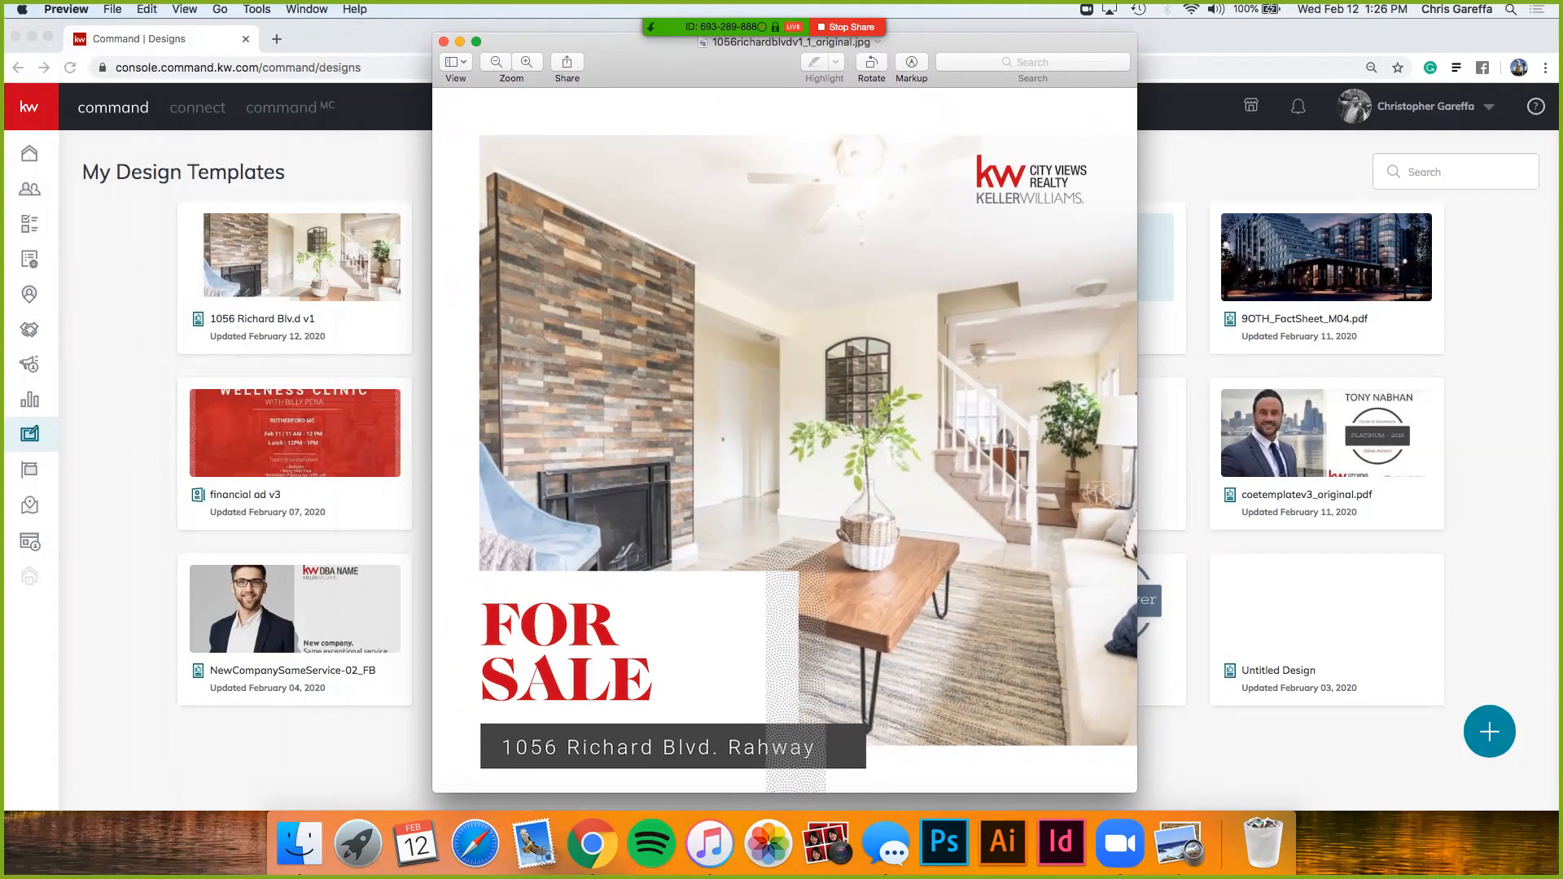
drag(651, 54, 641, 56)
click(433, 44)
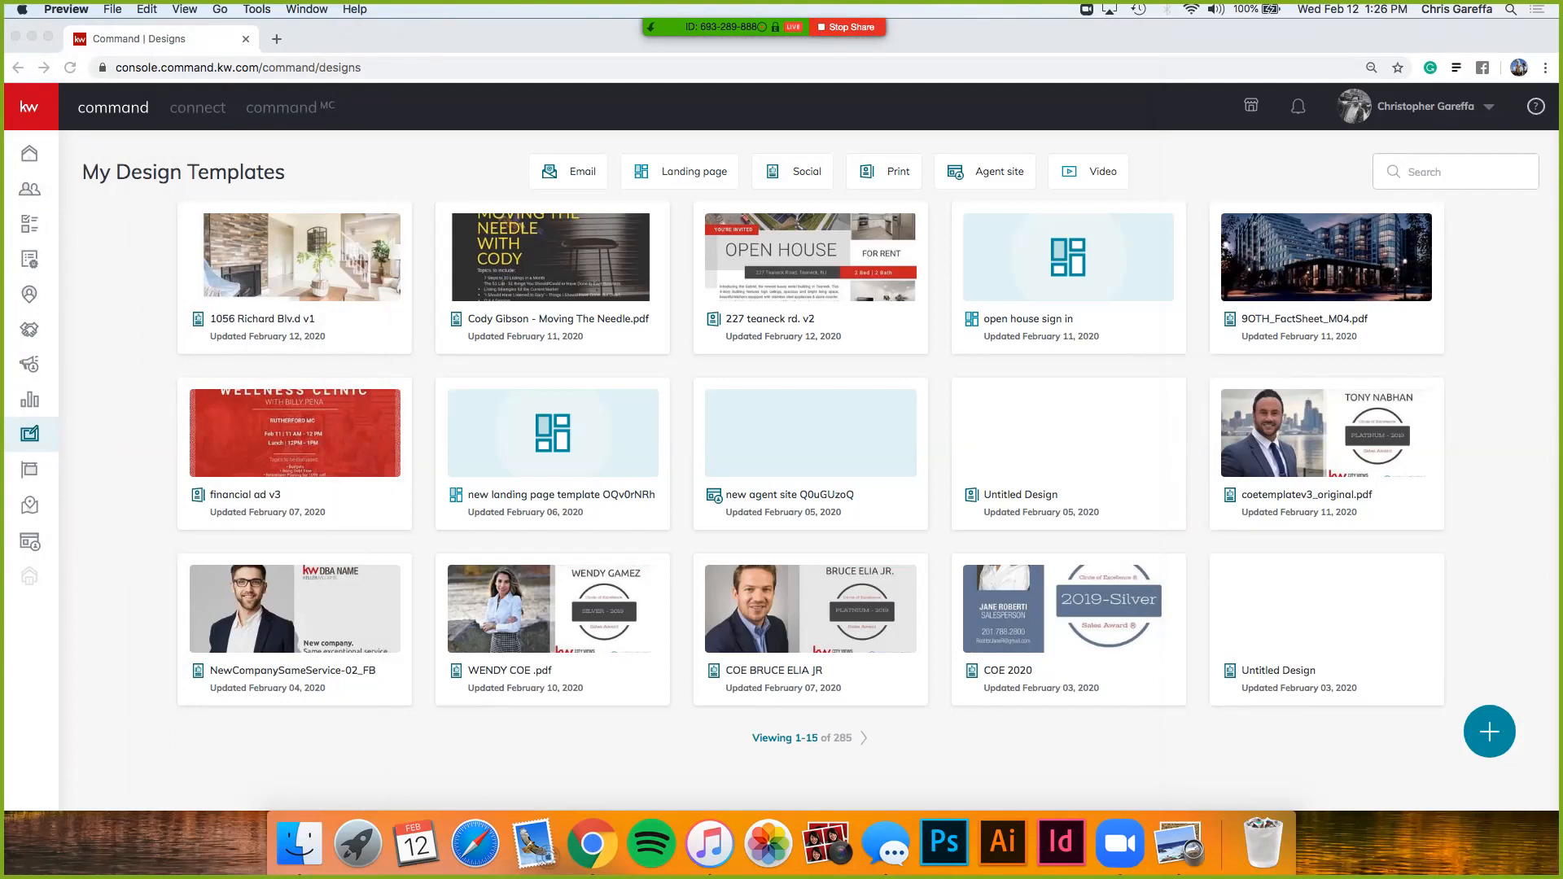
- Quit Preview and start a new Print design that imports photos and text from a listing
key(super+q)
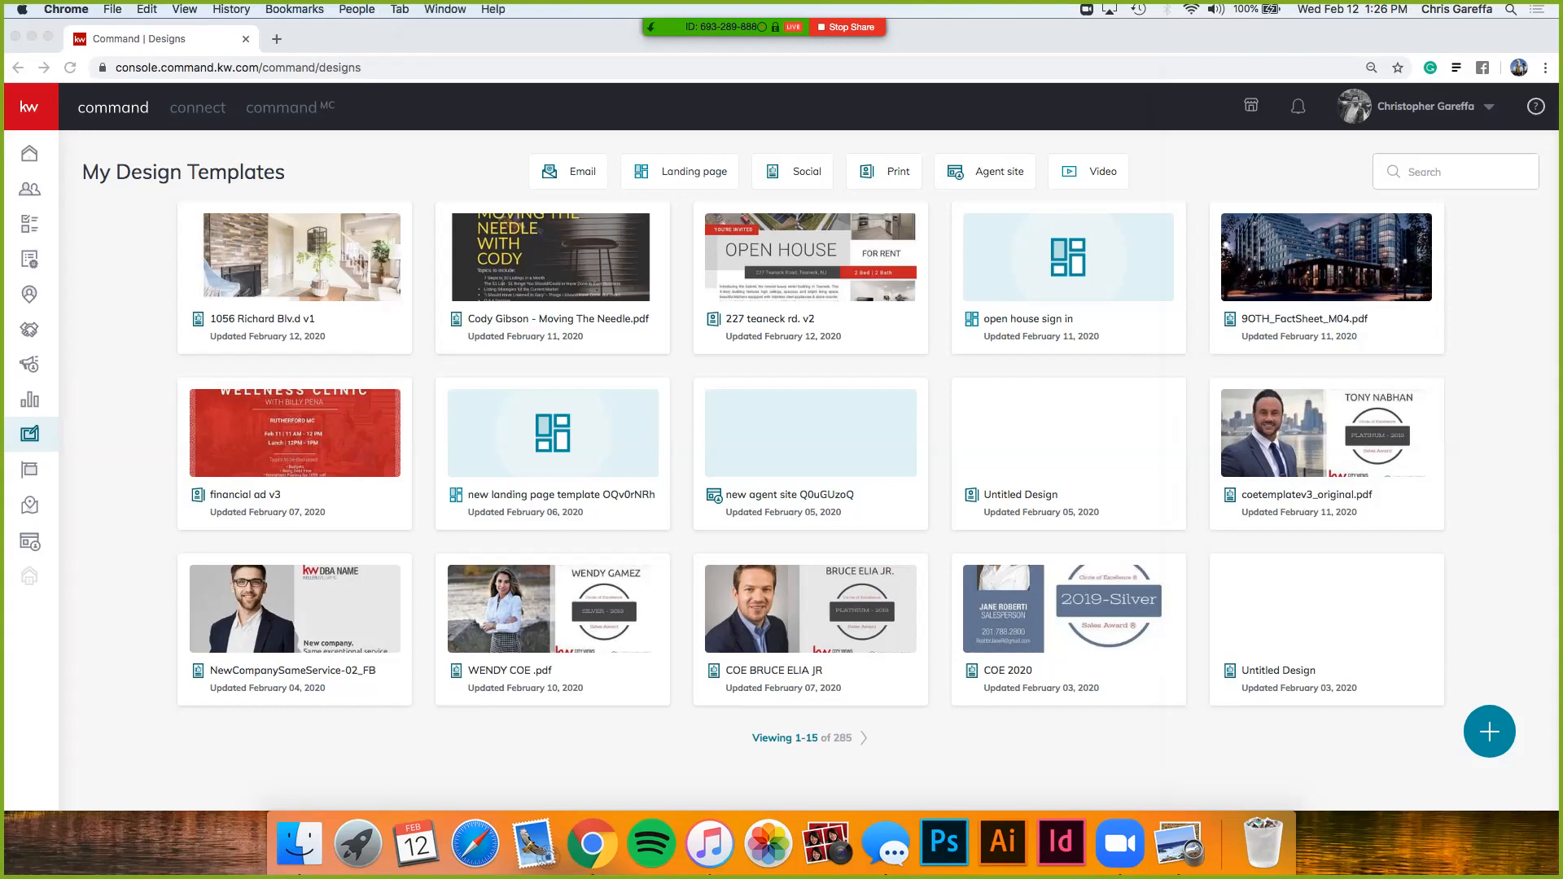
click(1489, 732)
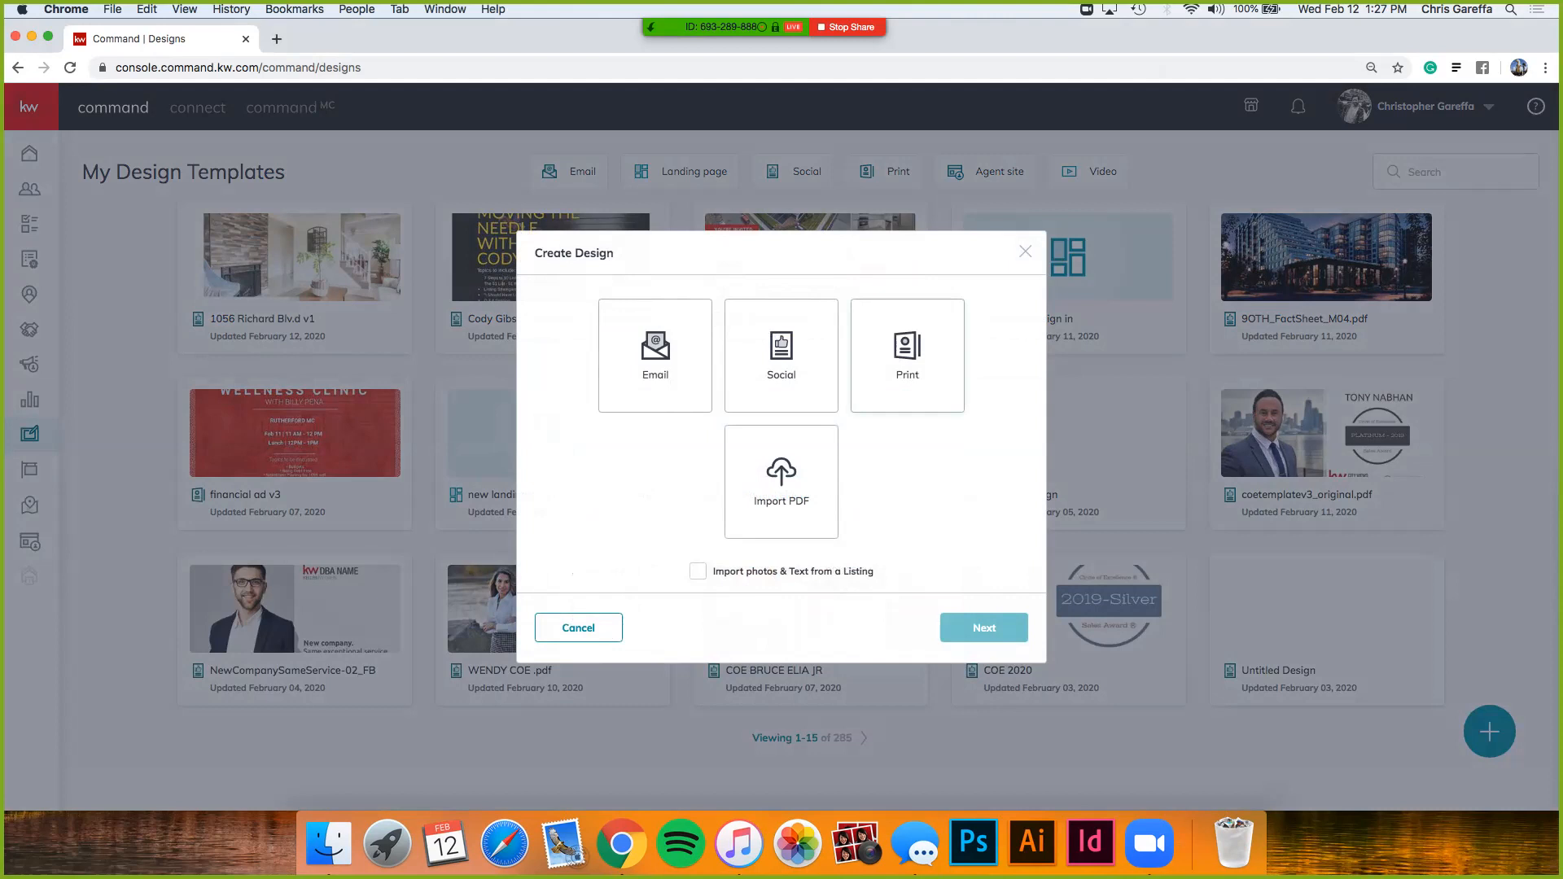
click(907, 356)
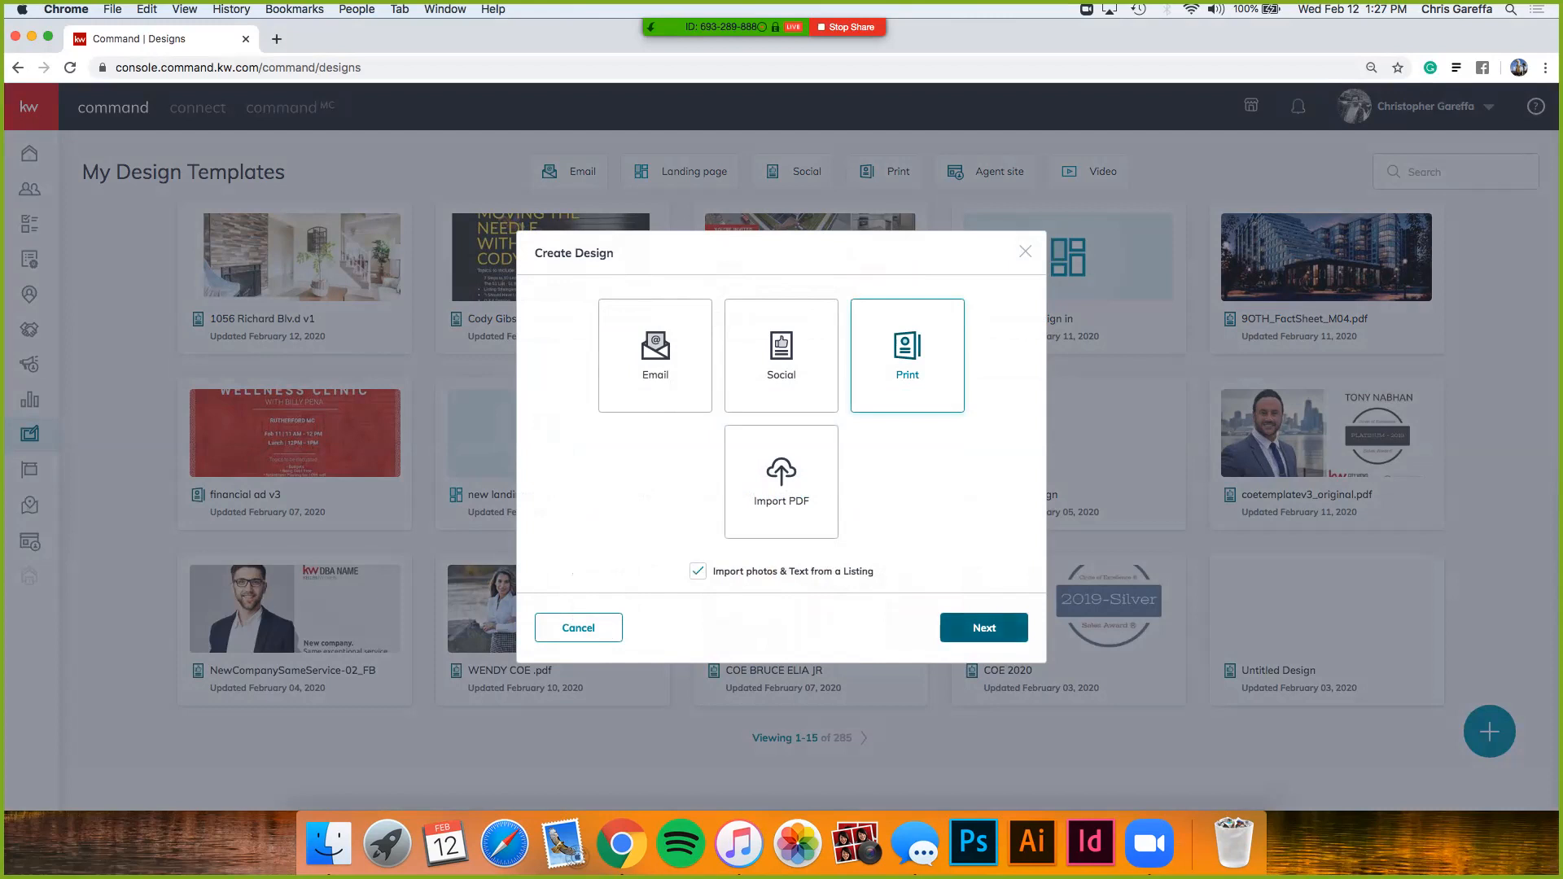
click(983, 627)
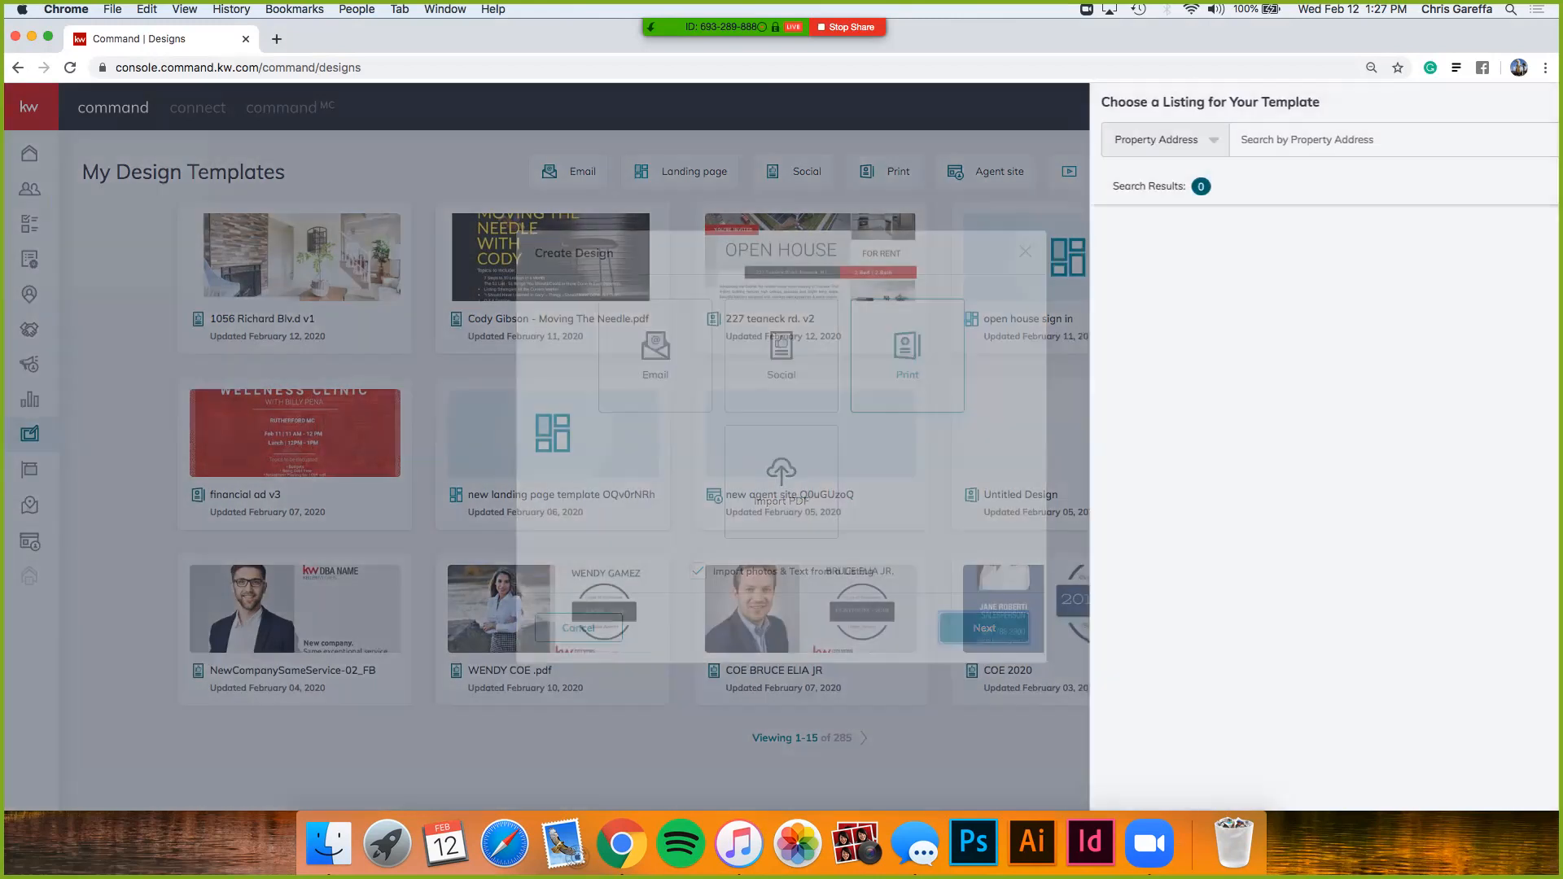
- Search listings by the property's street address and select the first matching result
click(846, 139)
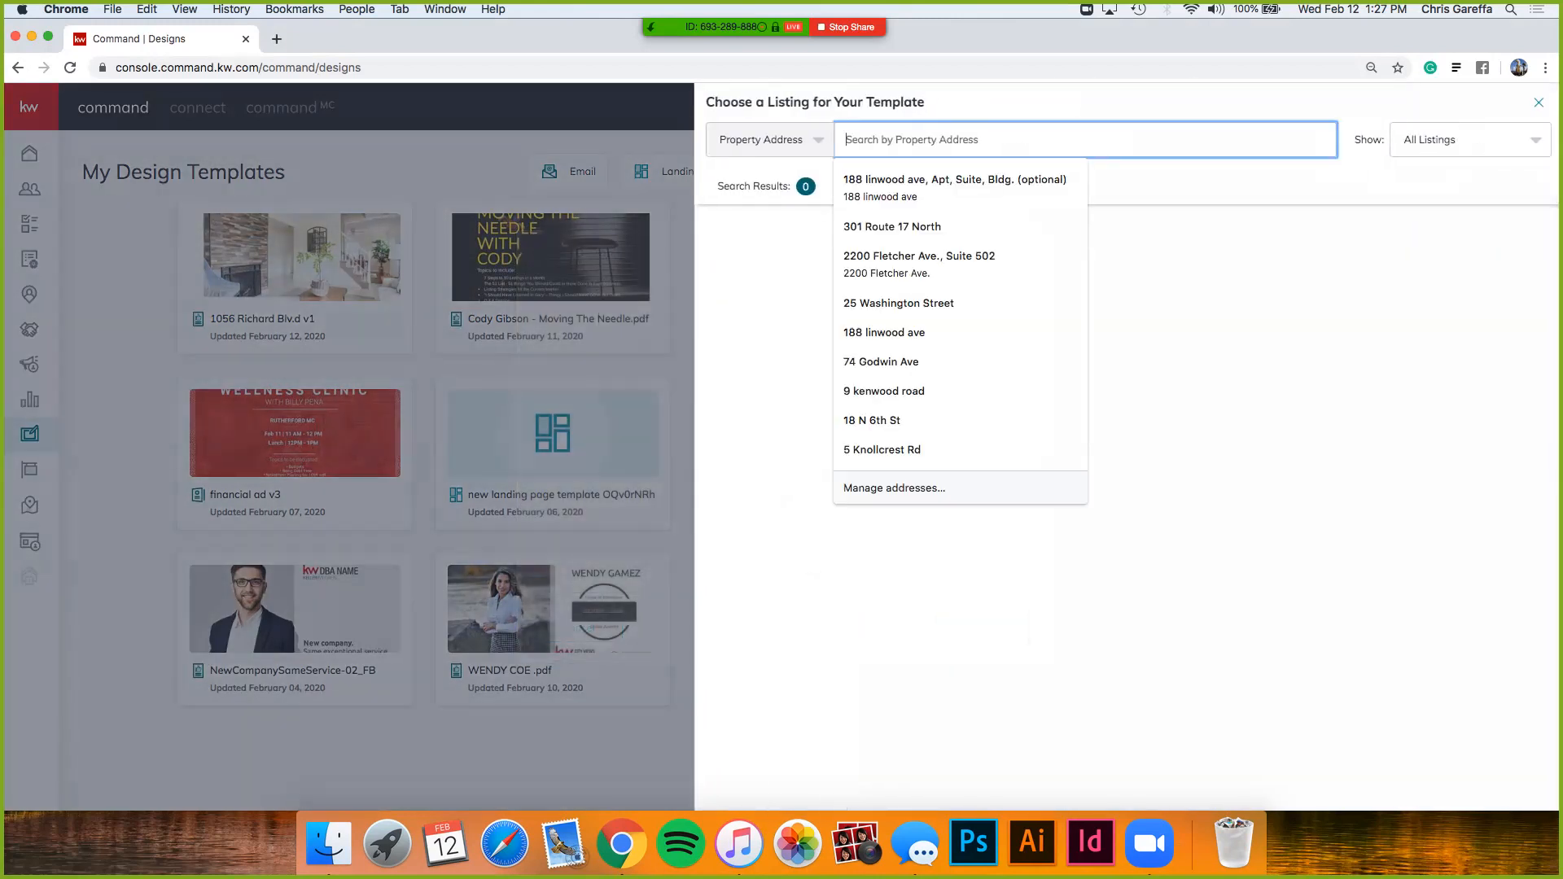
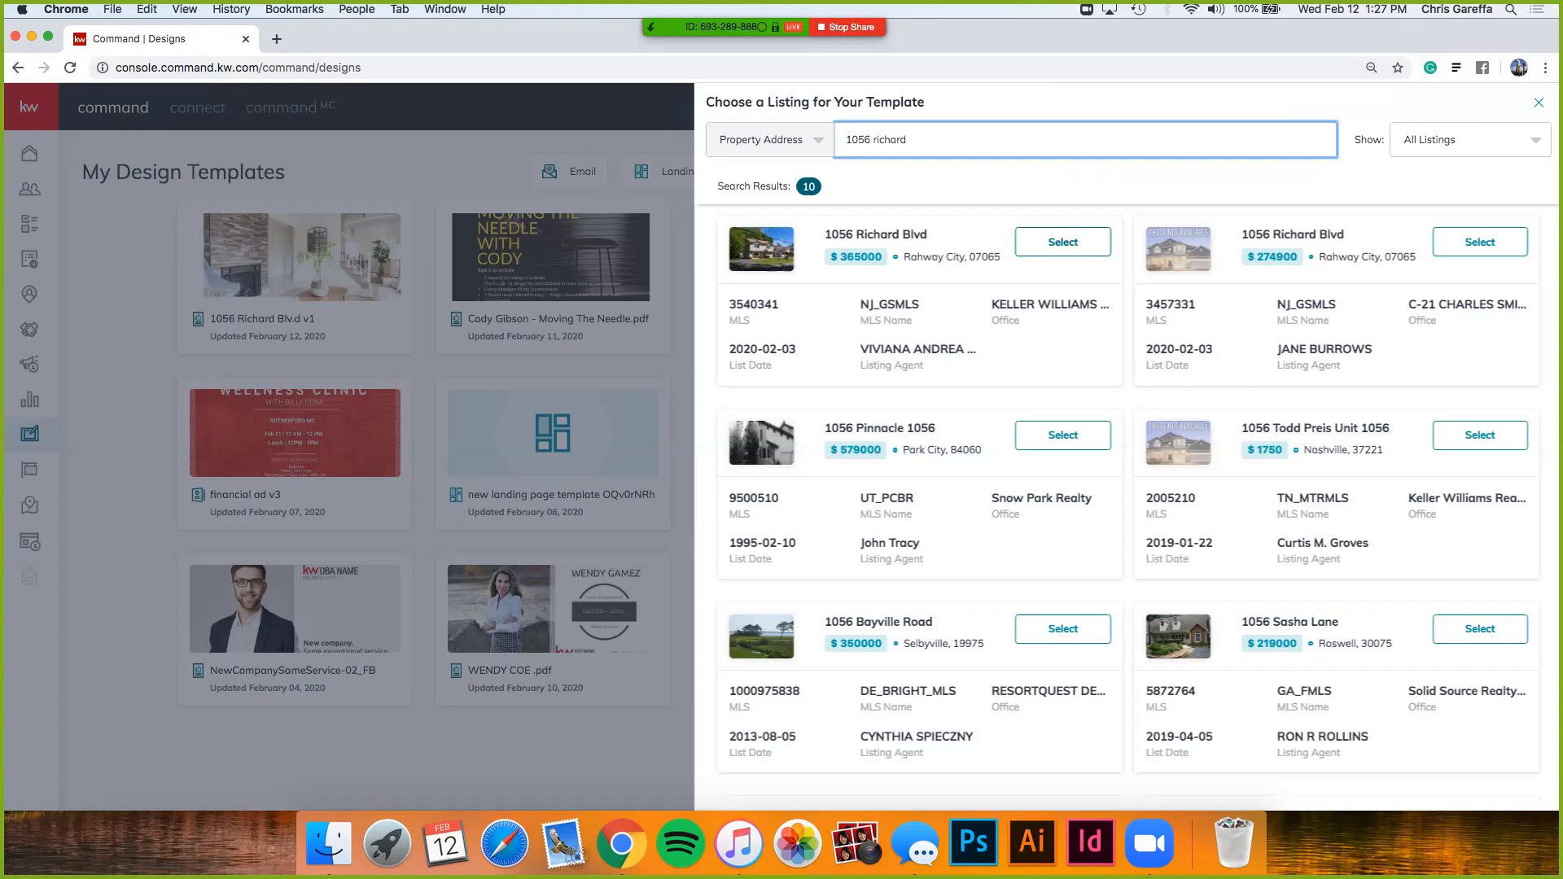
click(1063, 242)
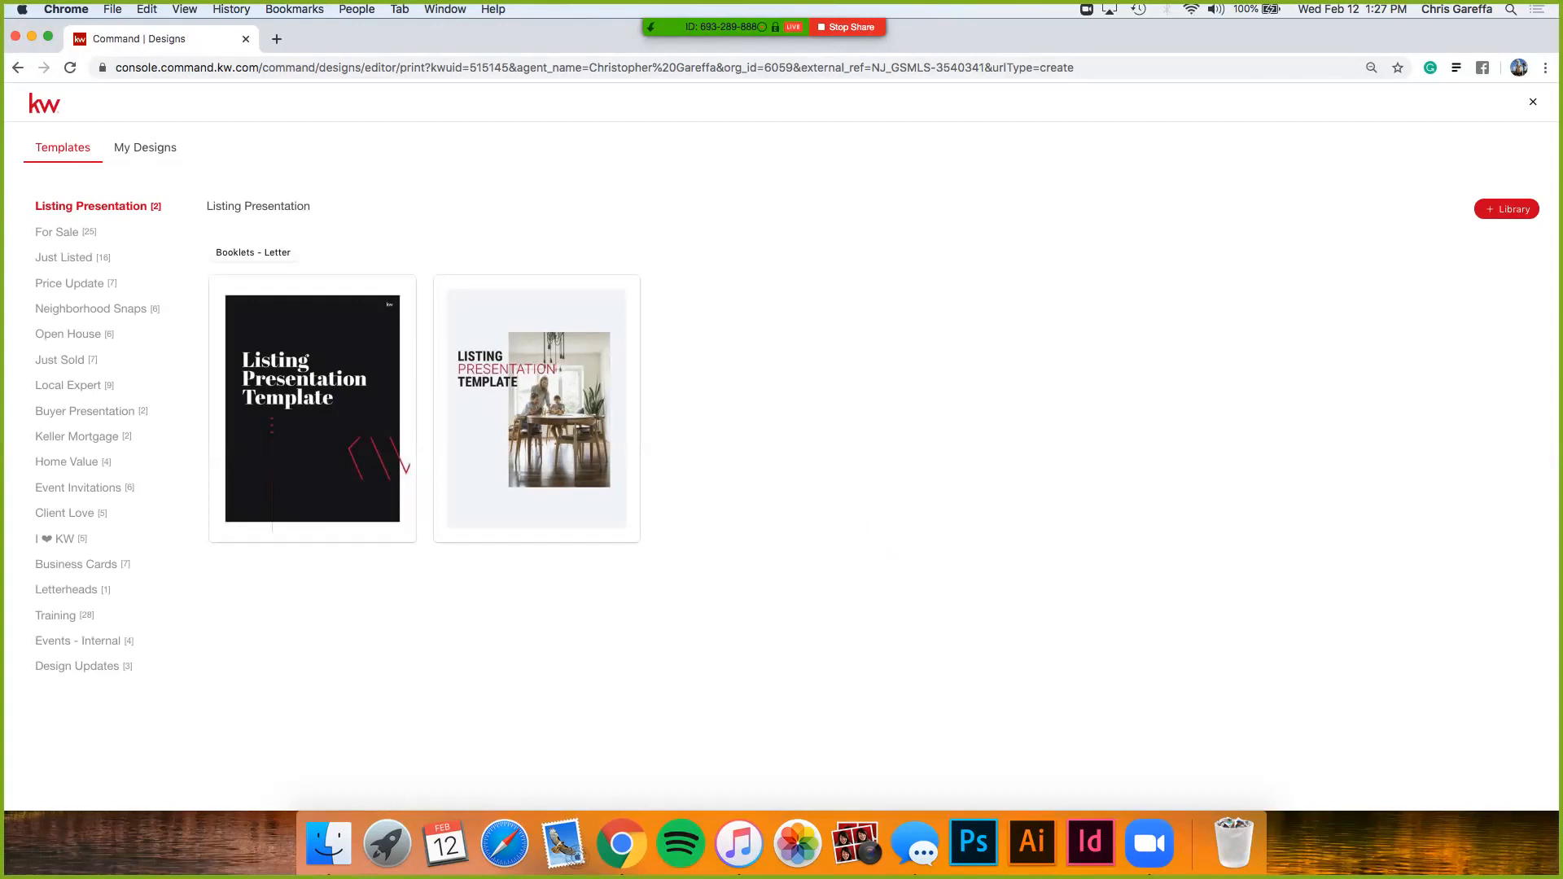
- Browse the For Sale, Just Listed and Price Update template categories
click(57, 232)
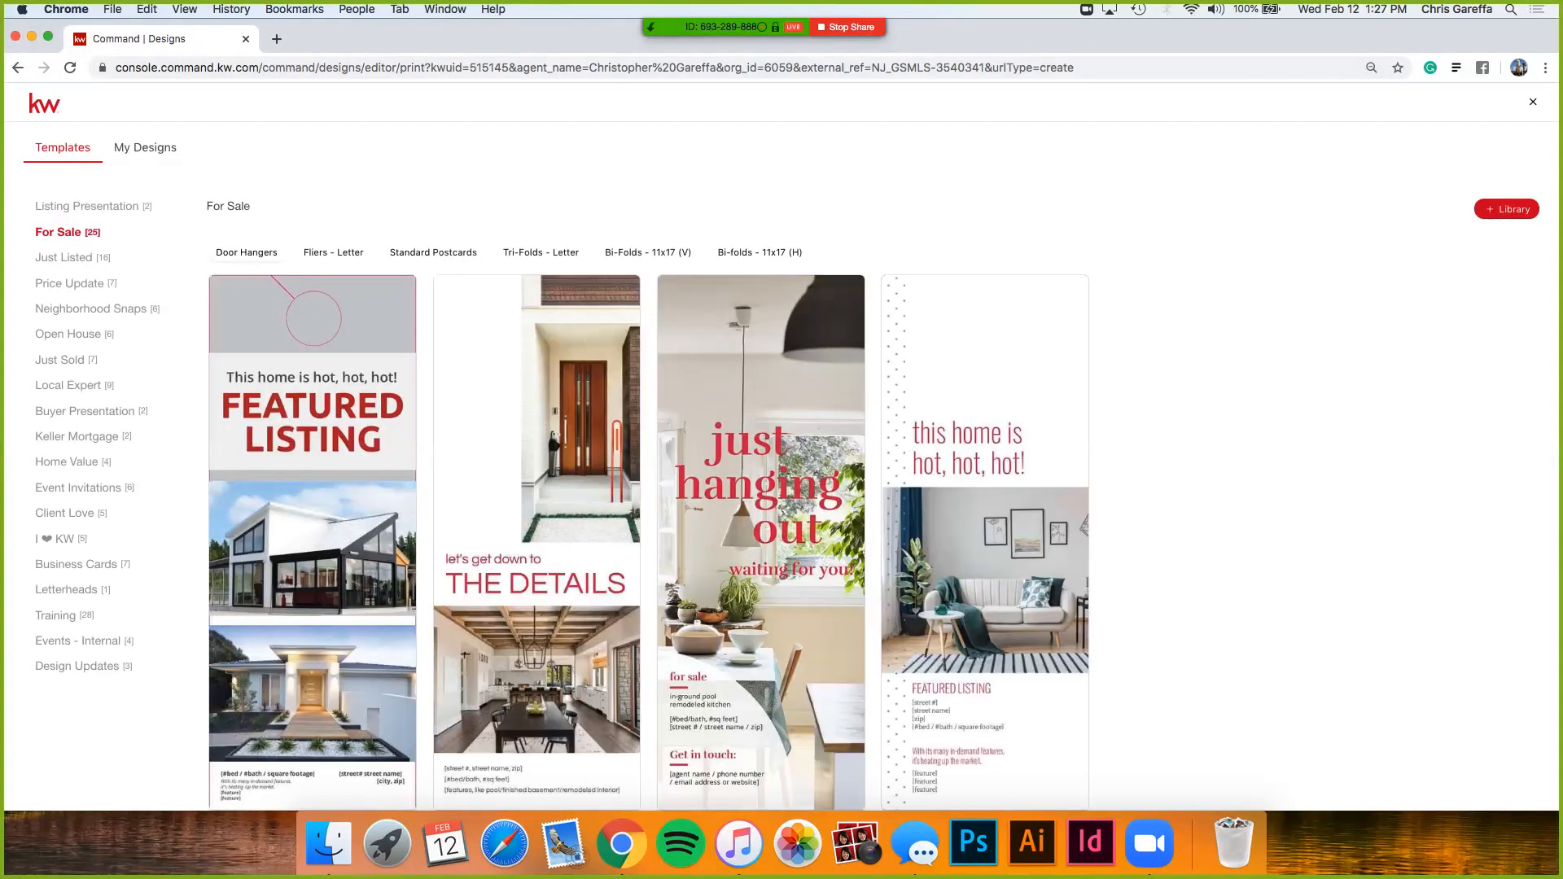
click(65, 257)
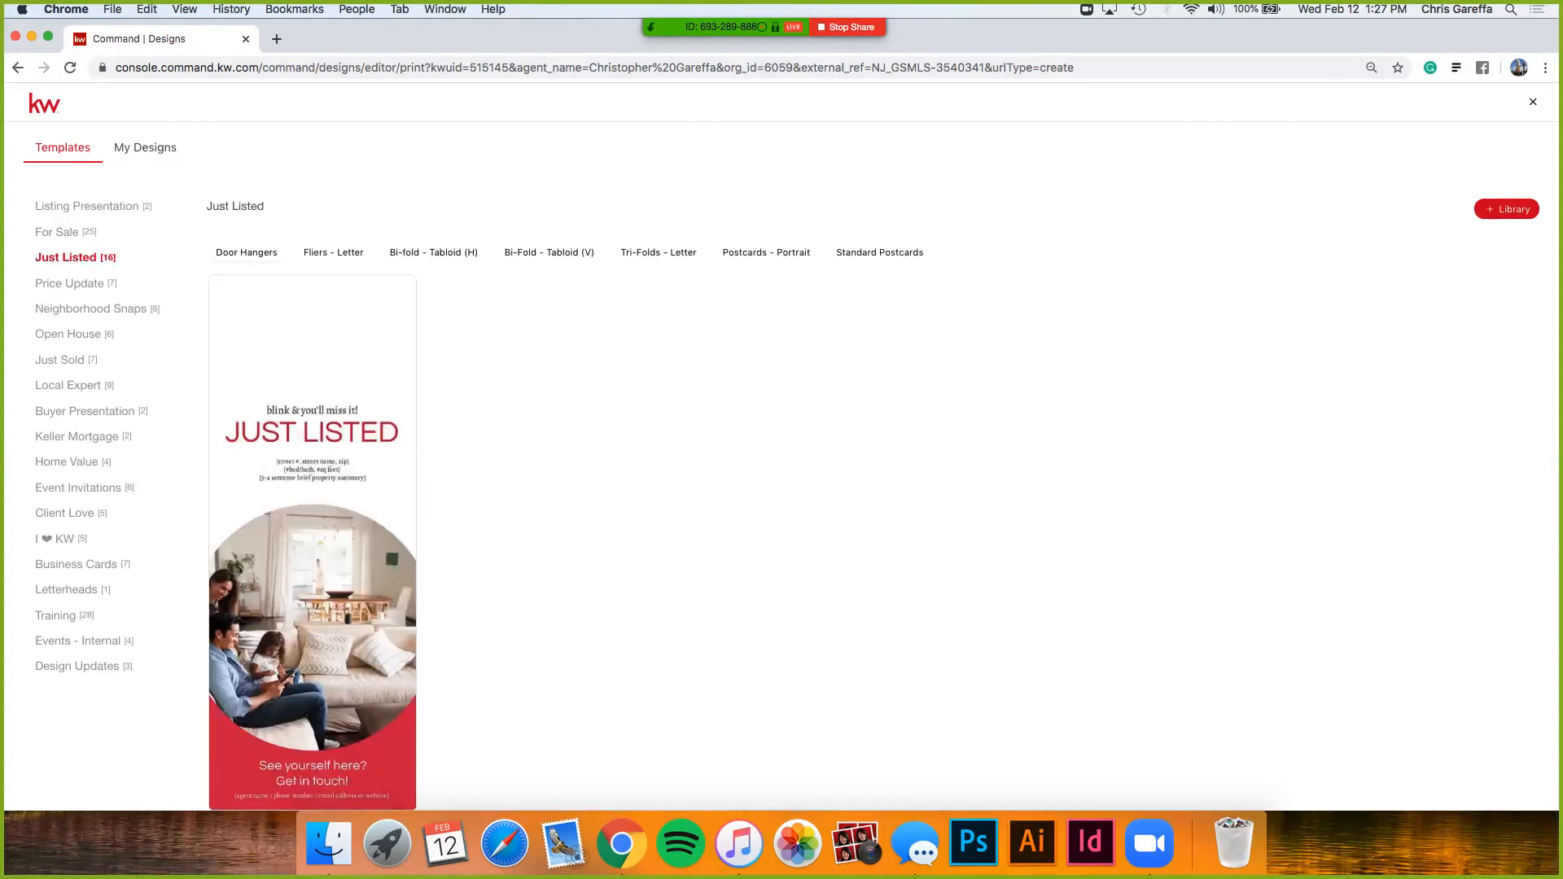
click(70, 284)
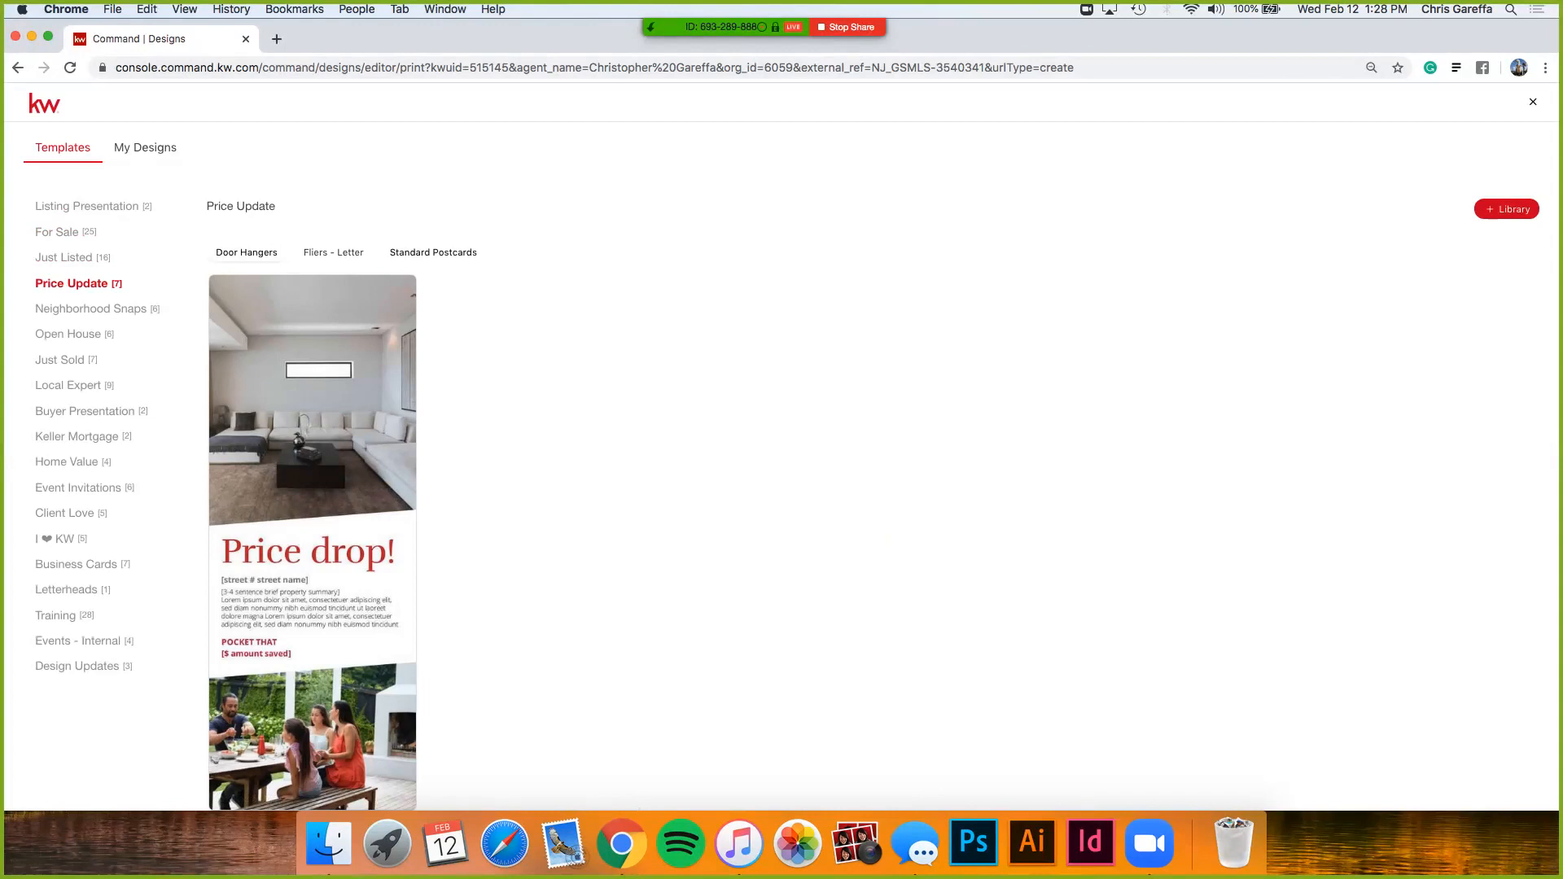
- Review Price Update letter fliers and standard postcards, then open My Designs
click(334, 253)
click(433, 253)
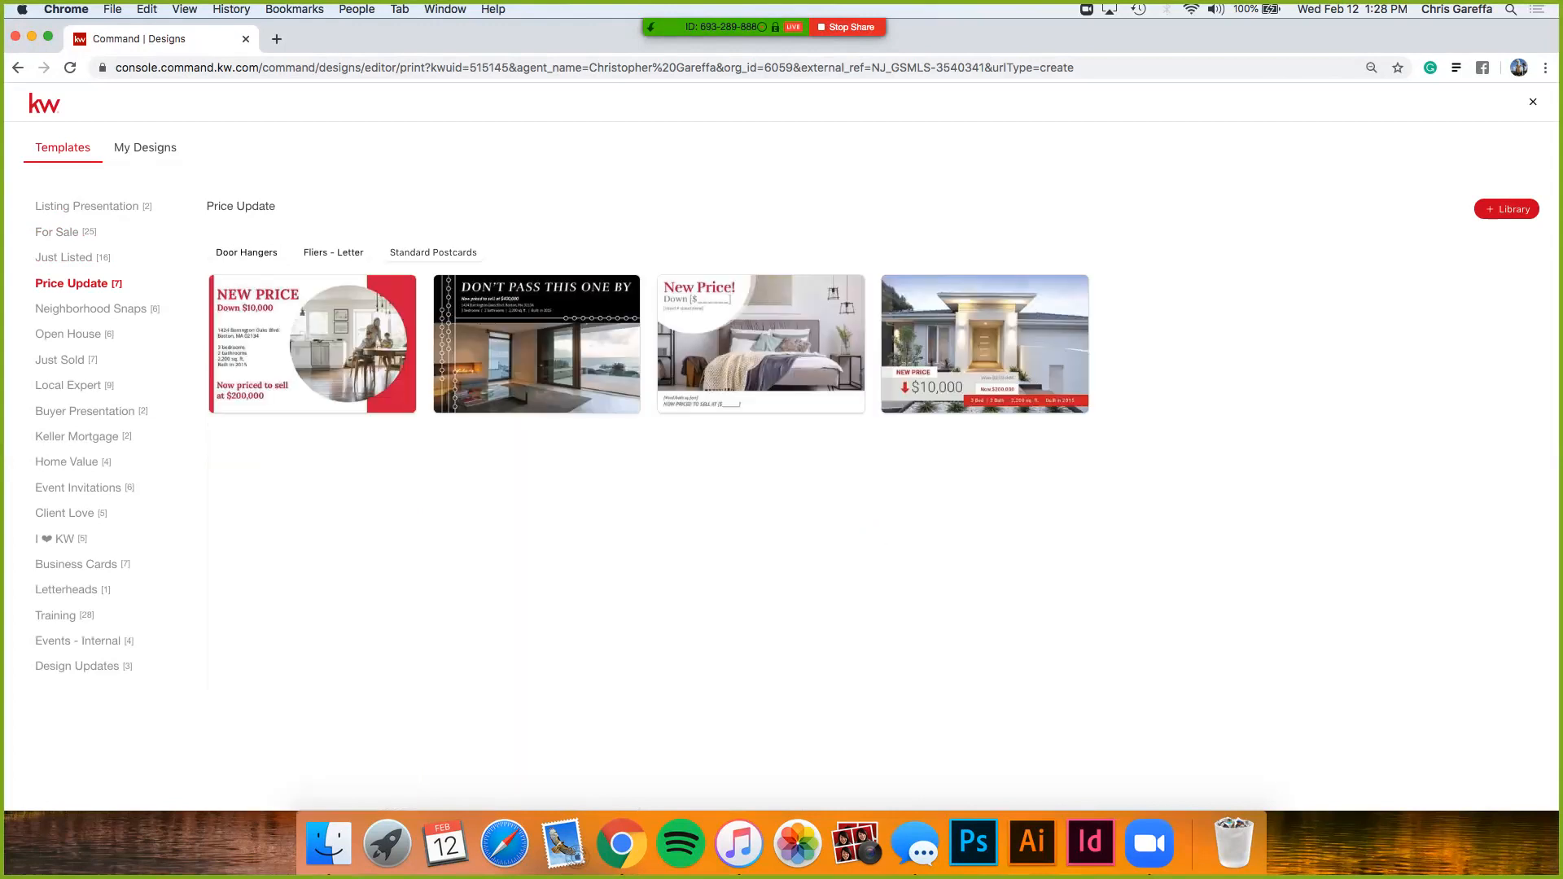
mouse_move(363, 333)
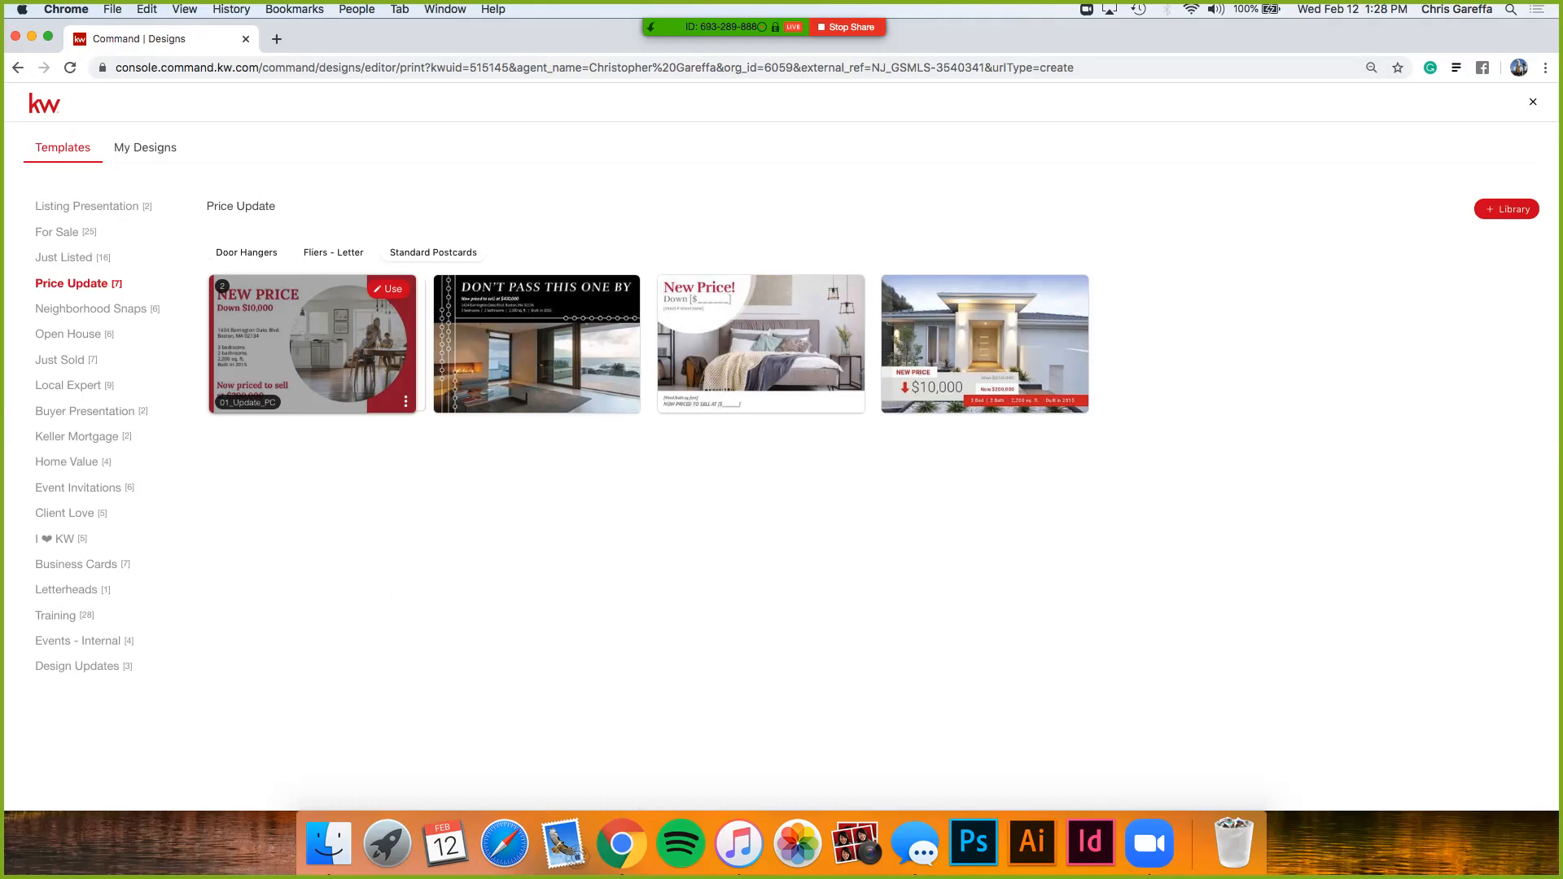
click(145, 147)
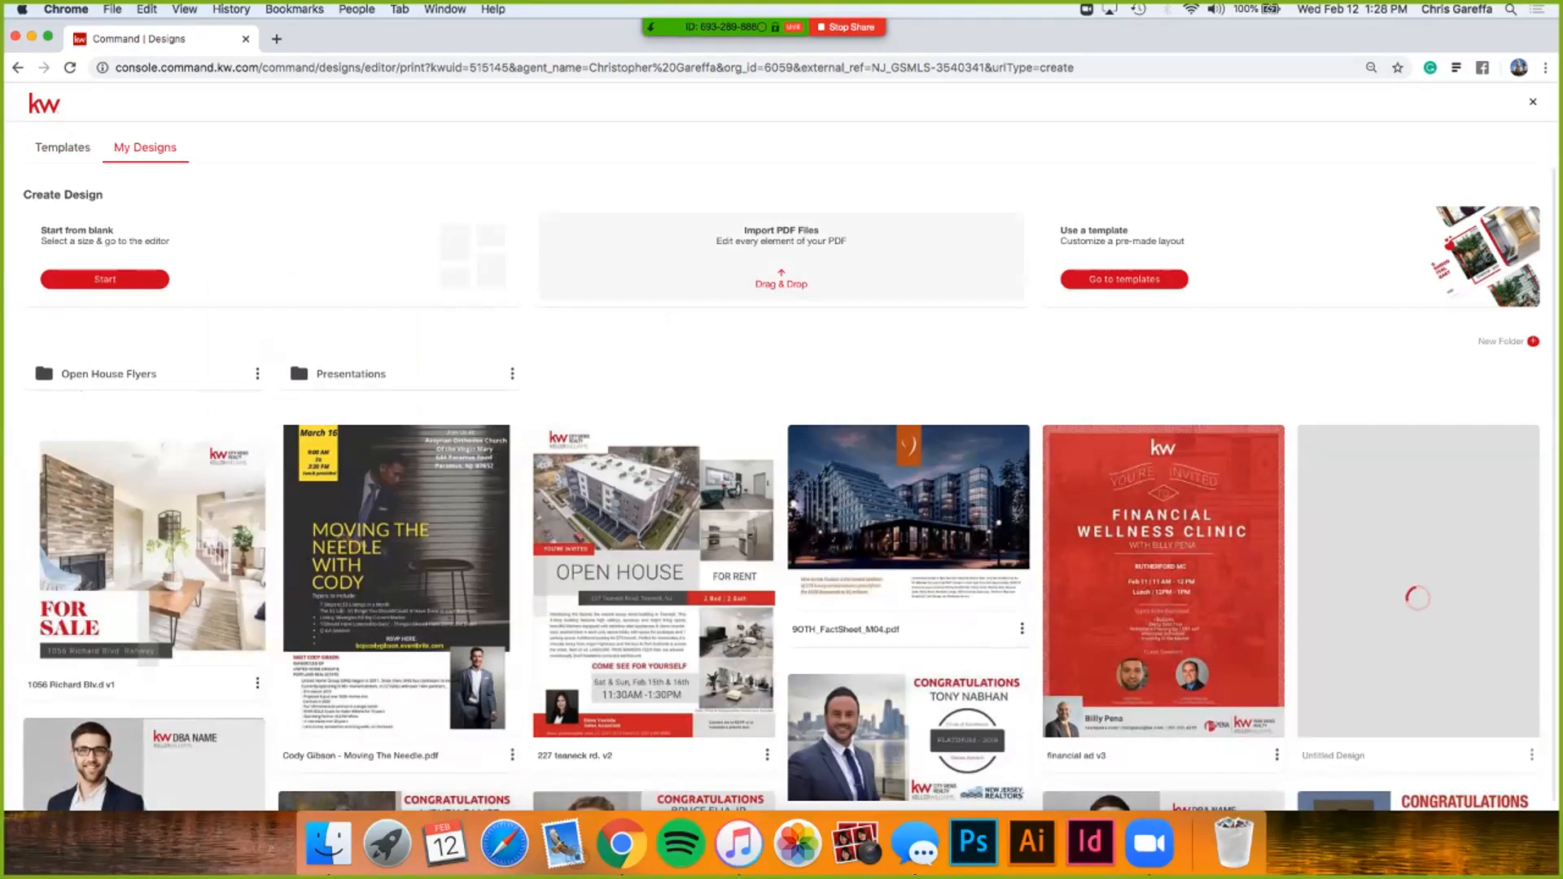
- Go back to the template gallery and view Open House door hangers and letter fliers
click(63, 147)
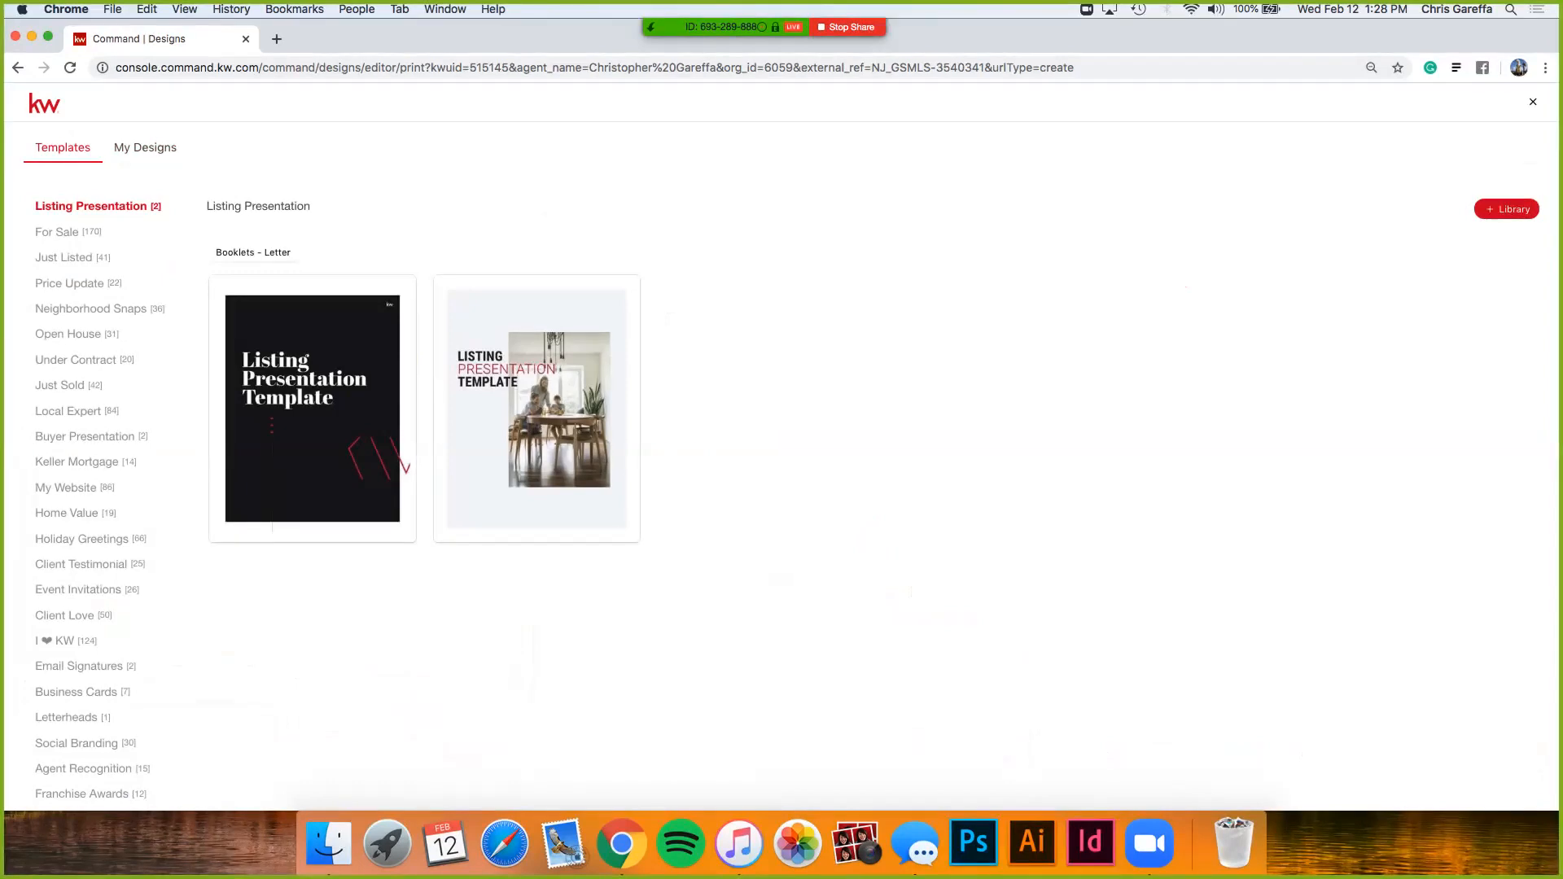
click(69, 335)
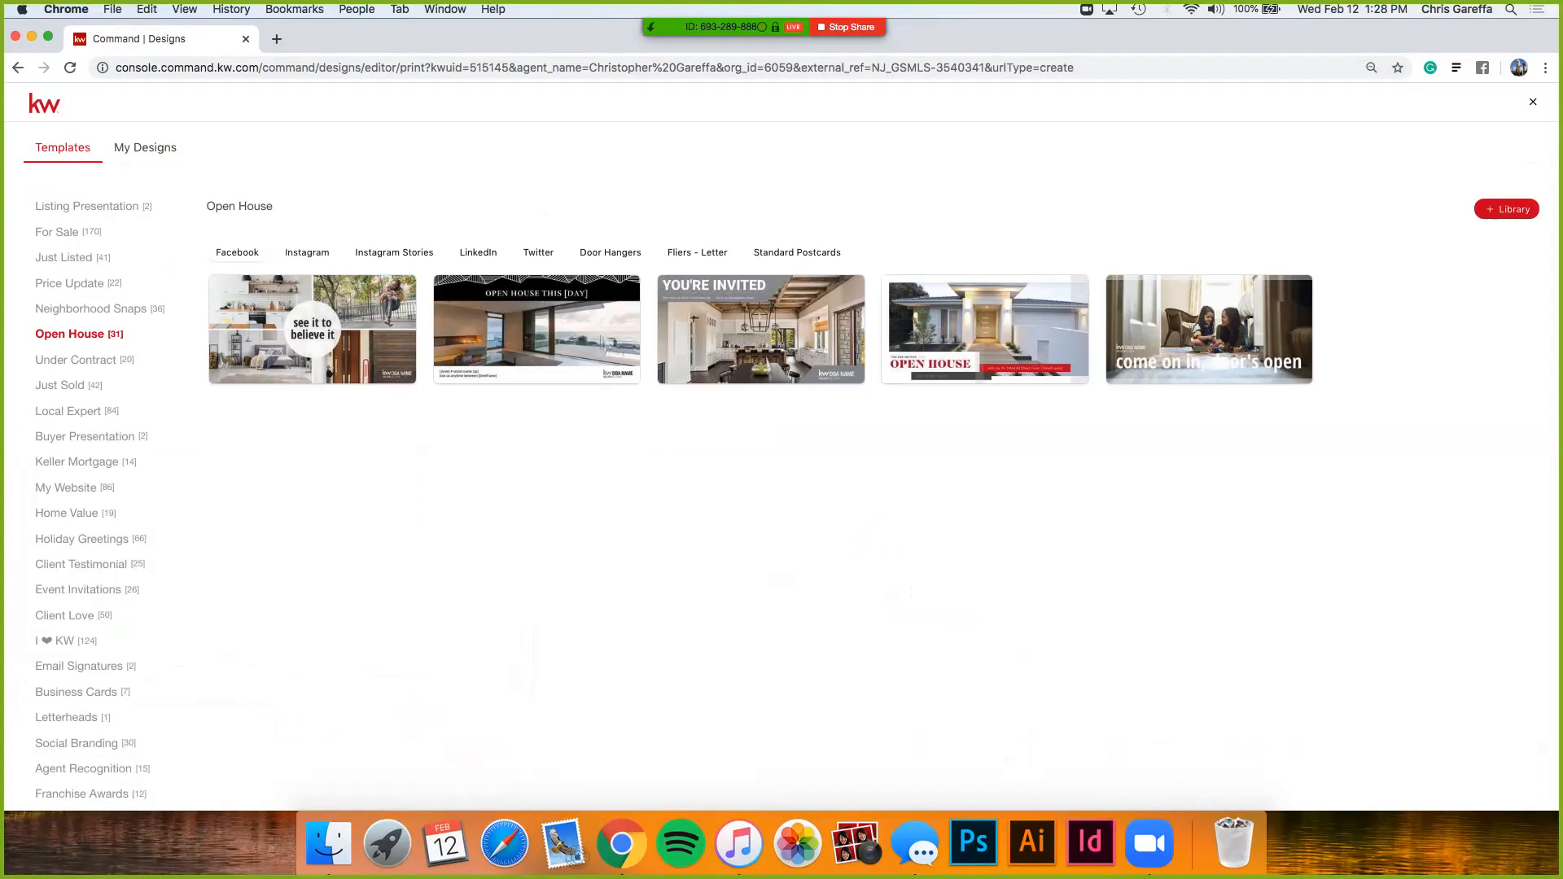
click(610, 253)
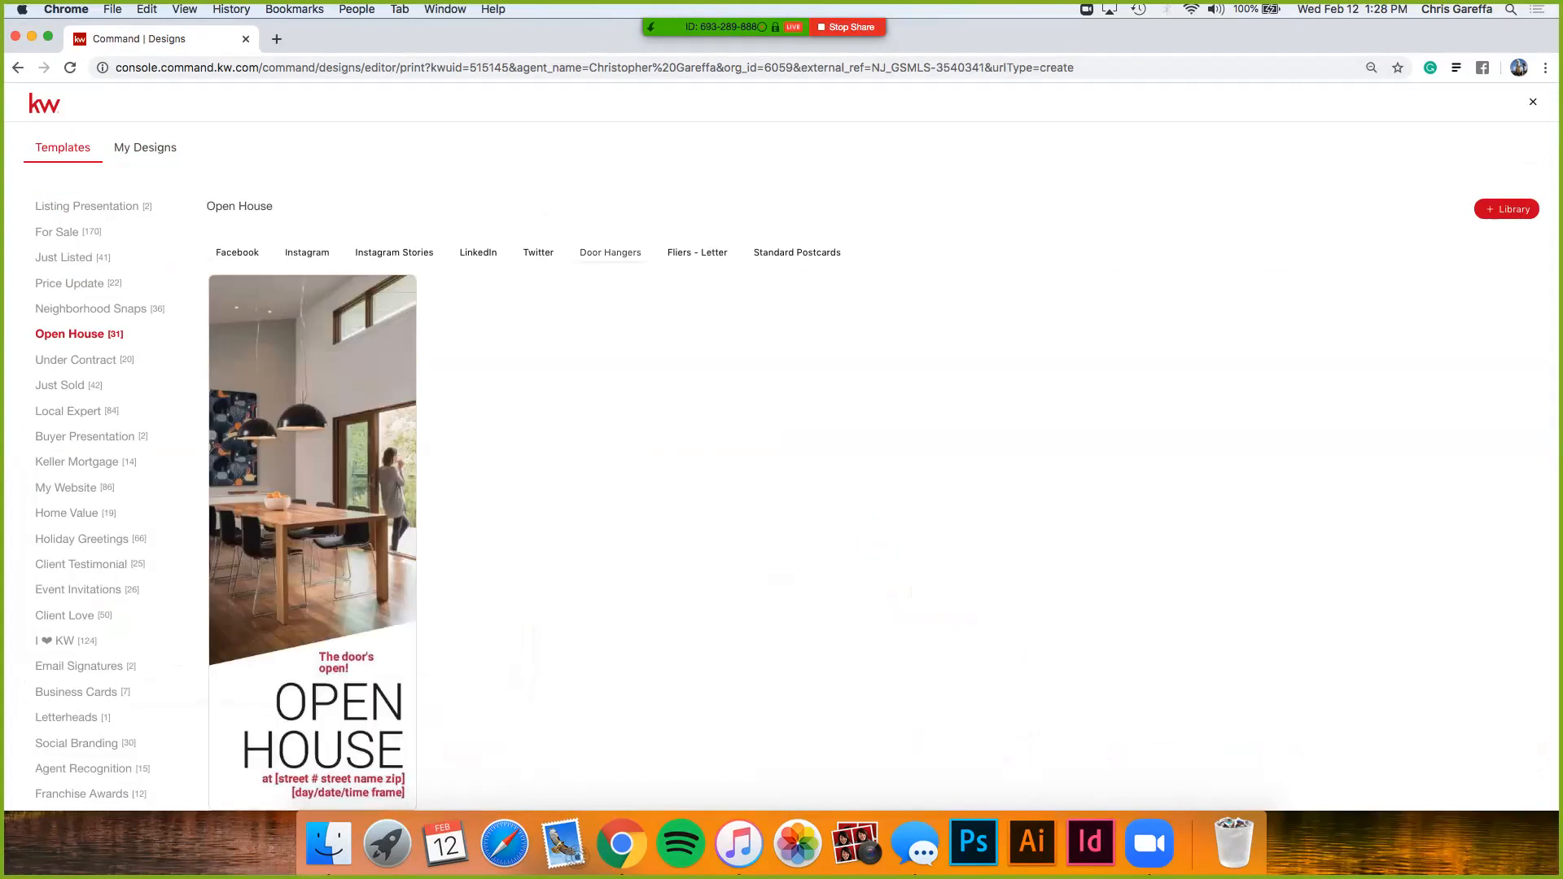
click(697, 253)
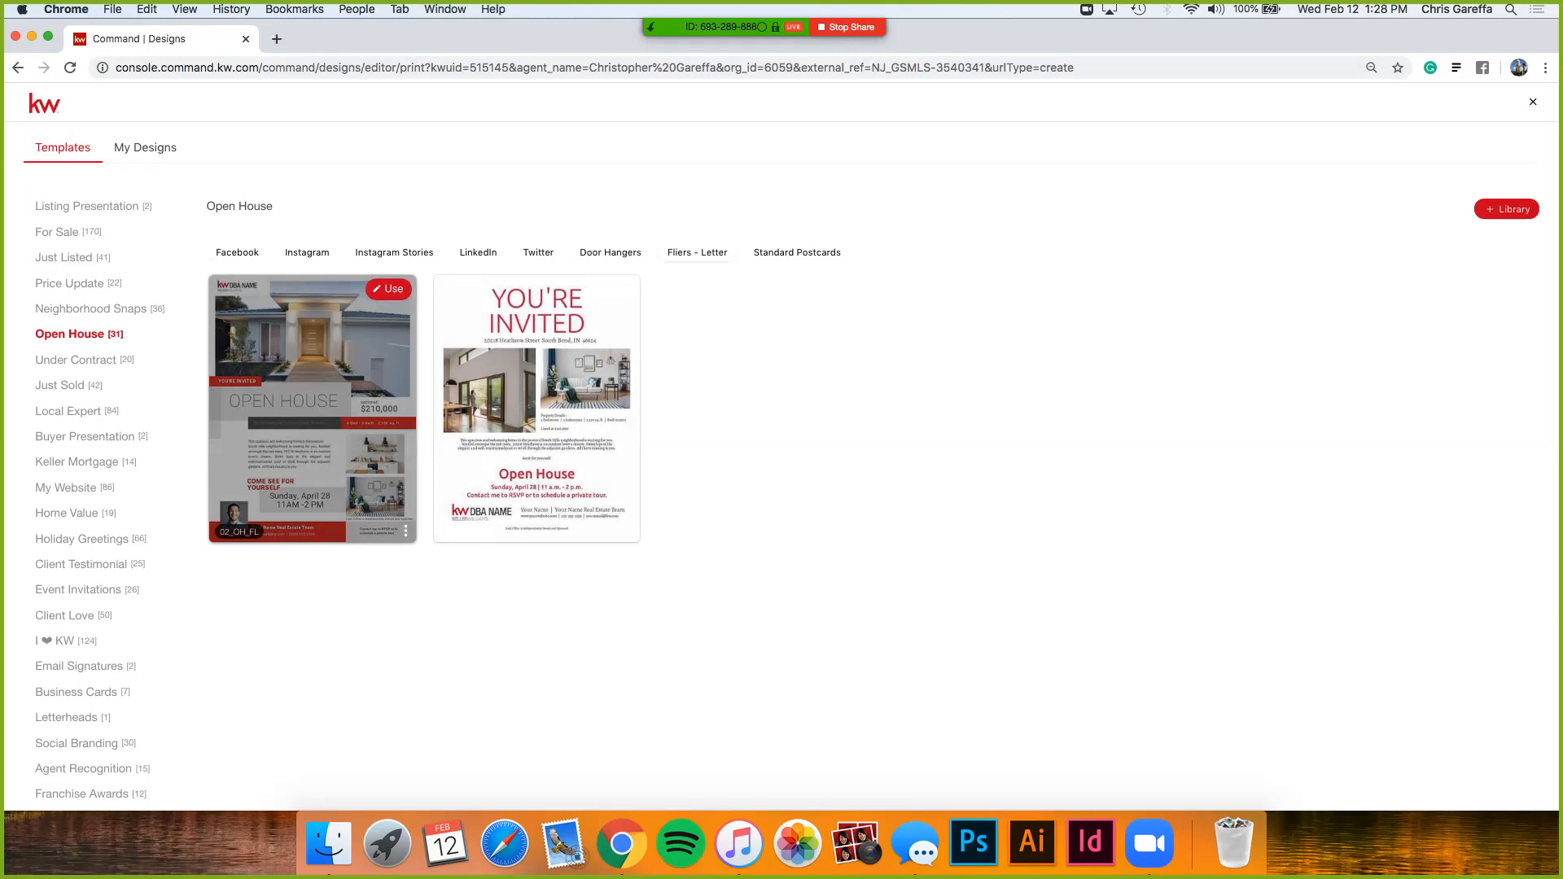
- Compare Open House standard postcards with the letter fliers, then view For Sale
click(797, 253)
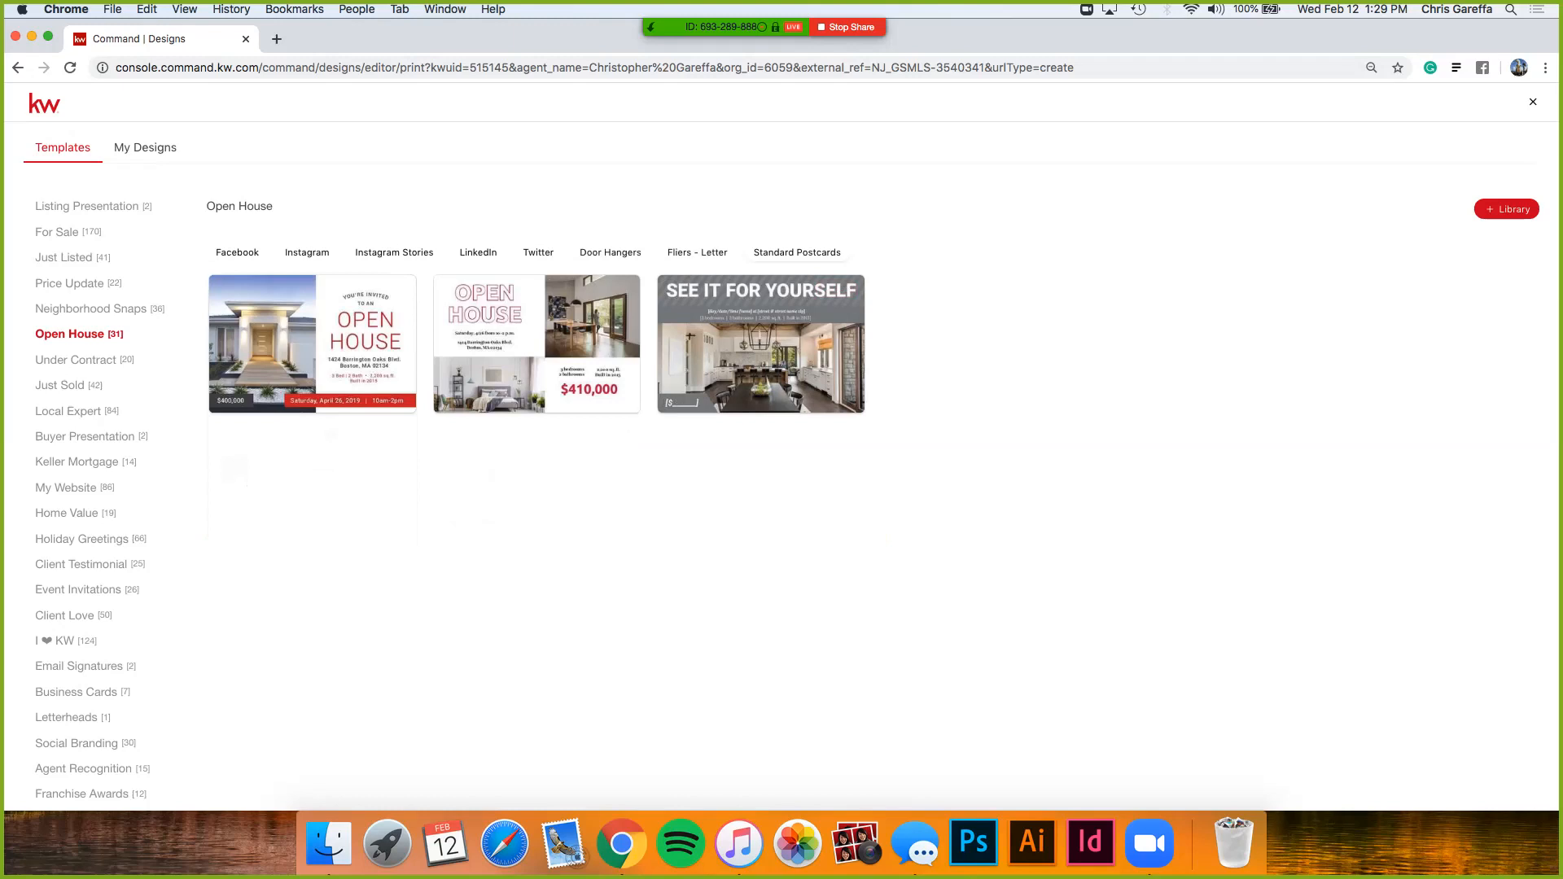
click(698, 252)
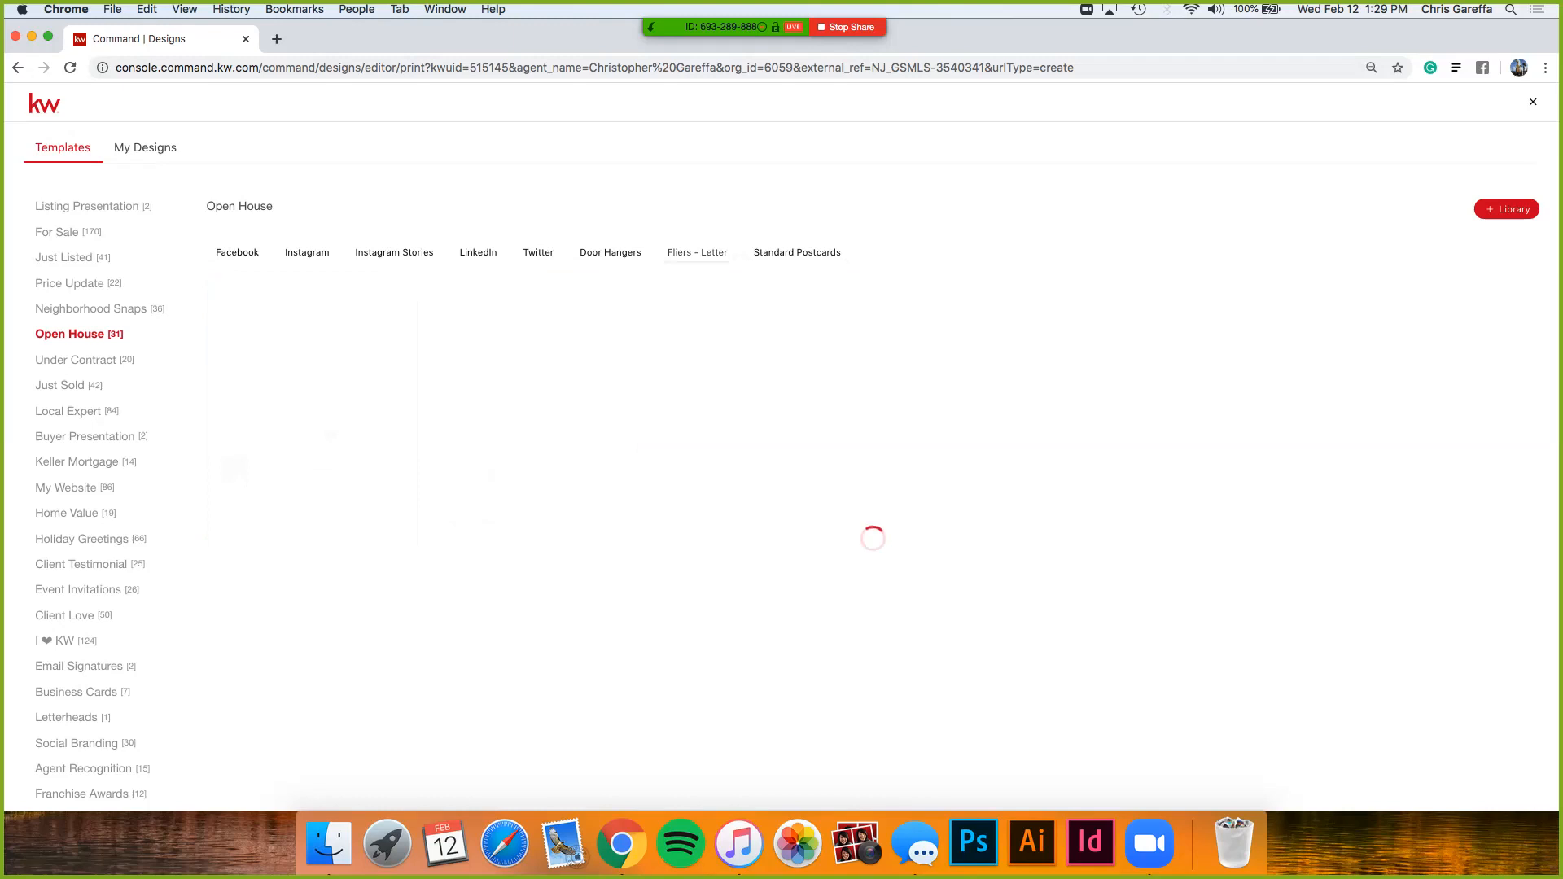
mouse_move(313, 409)
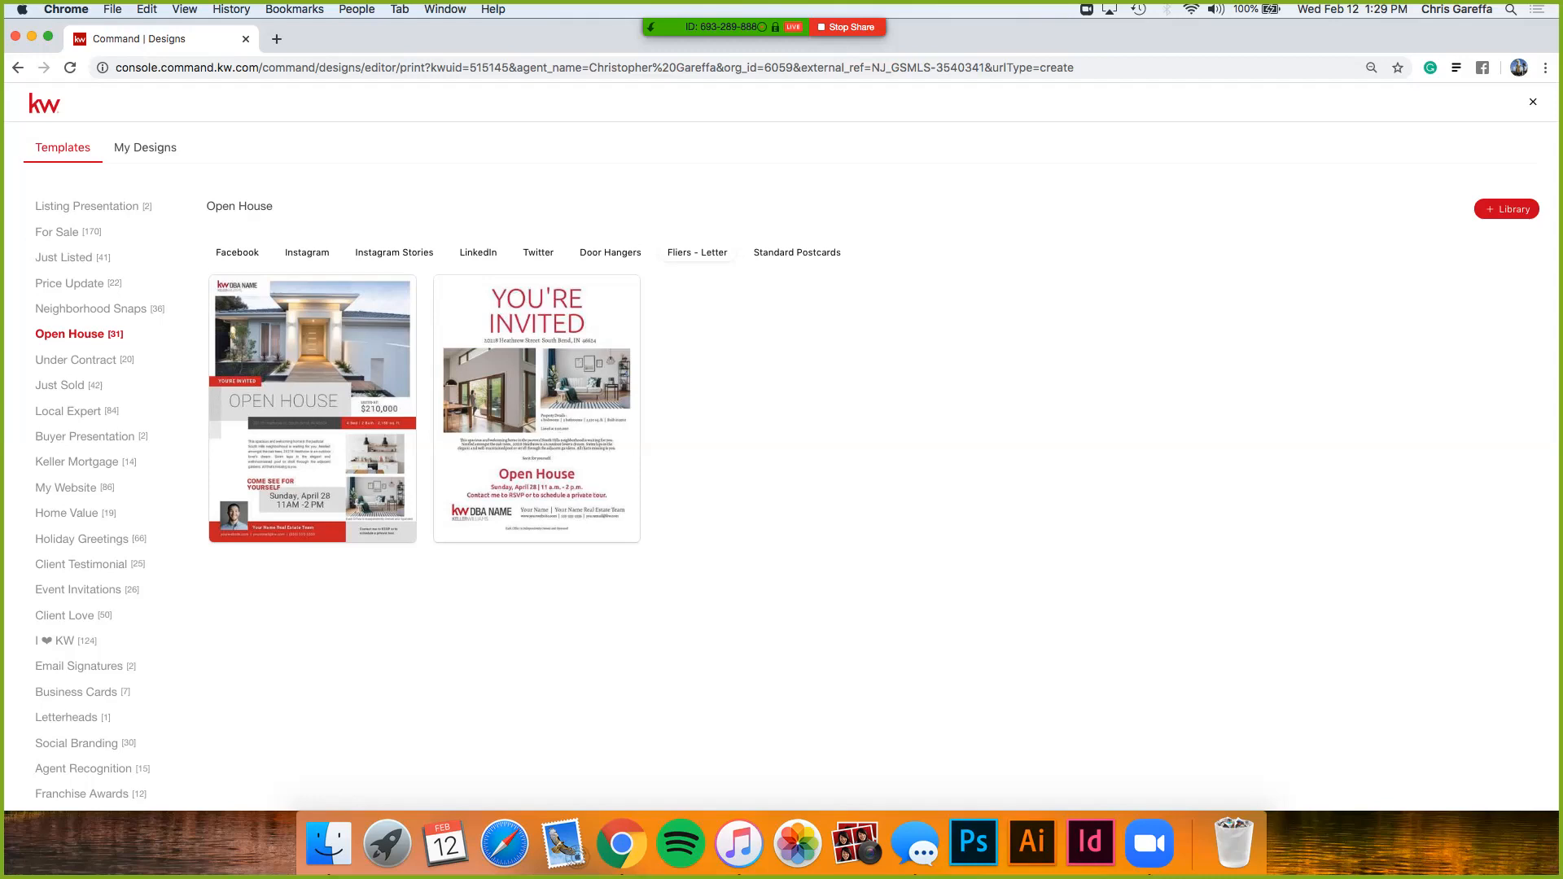
click(58, 232)
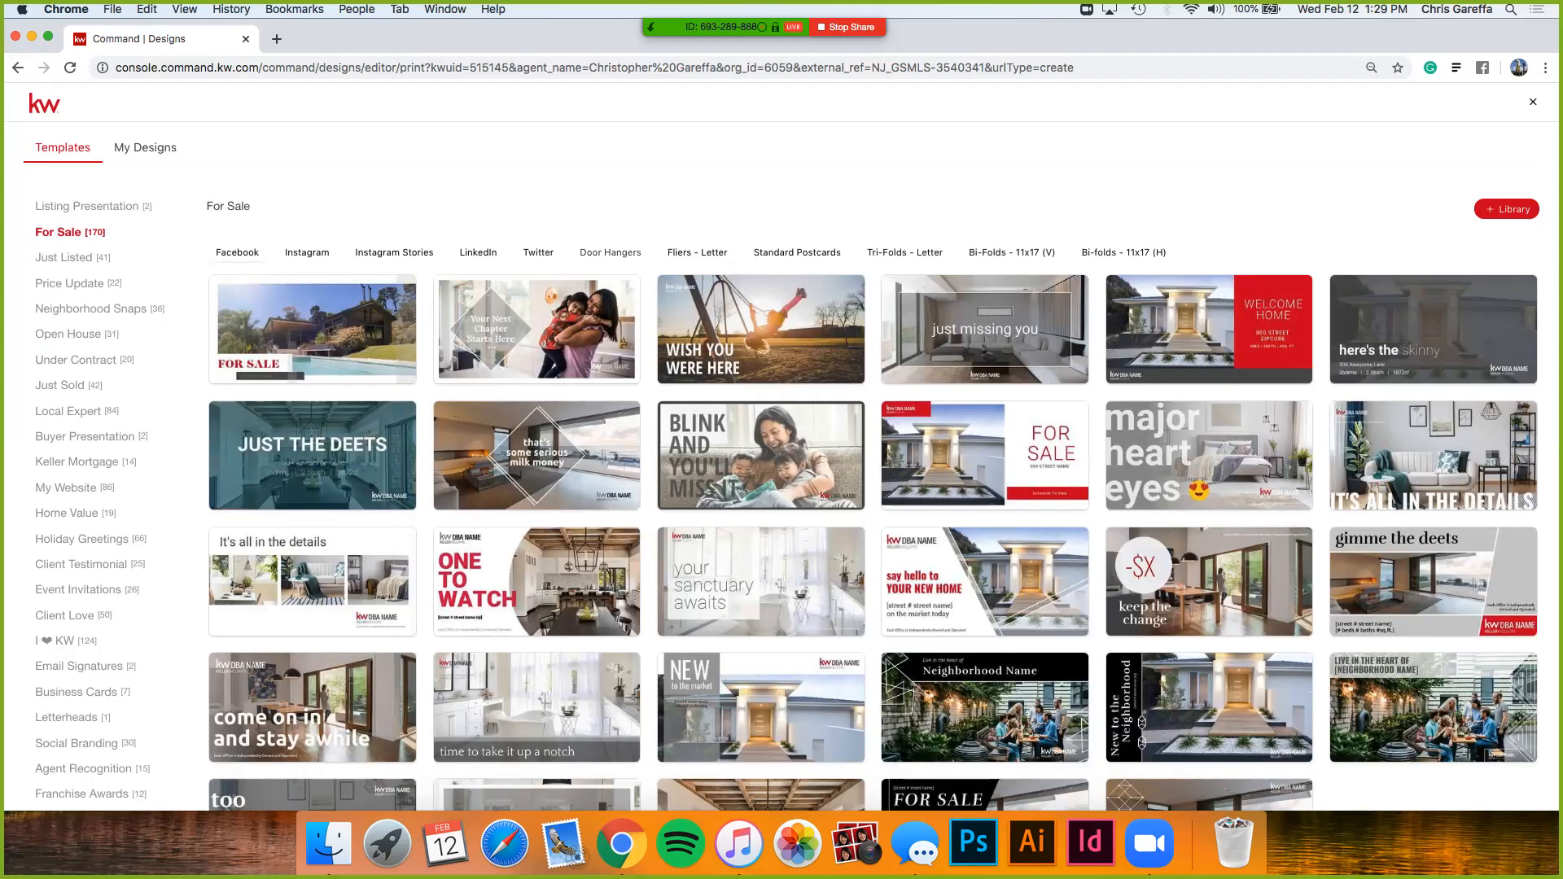
- Browse For Sale and Just Listed letter fliers and the Listing Presentation templates
click(697, 252)
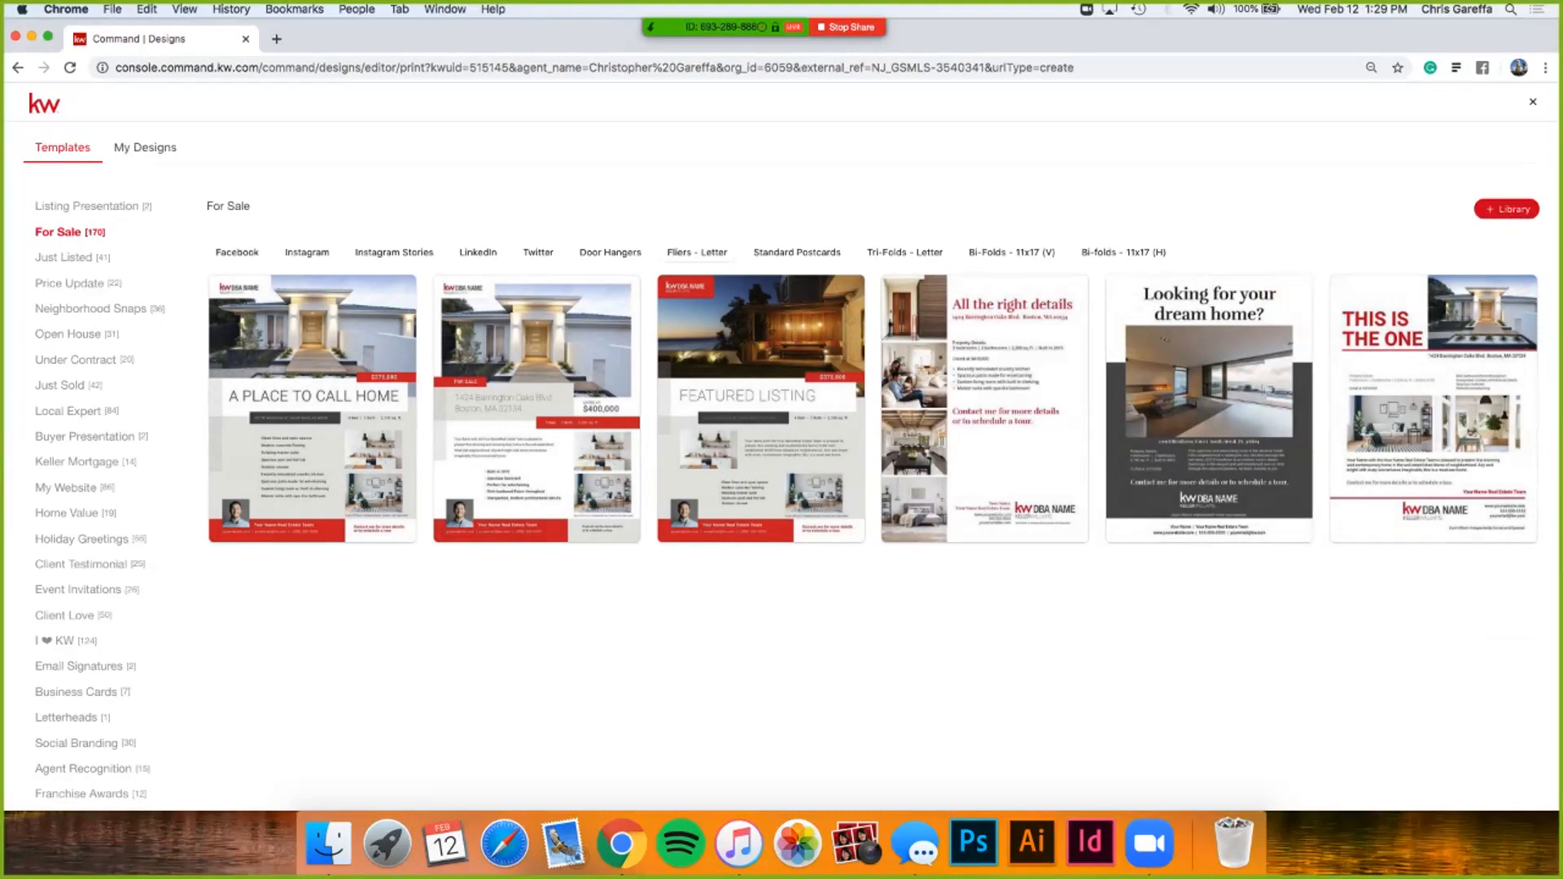
click(65, 257)
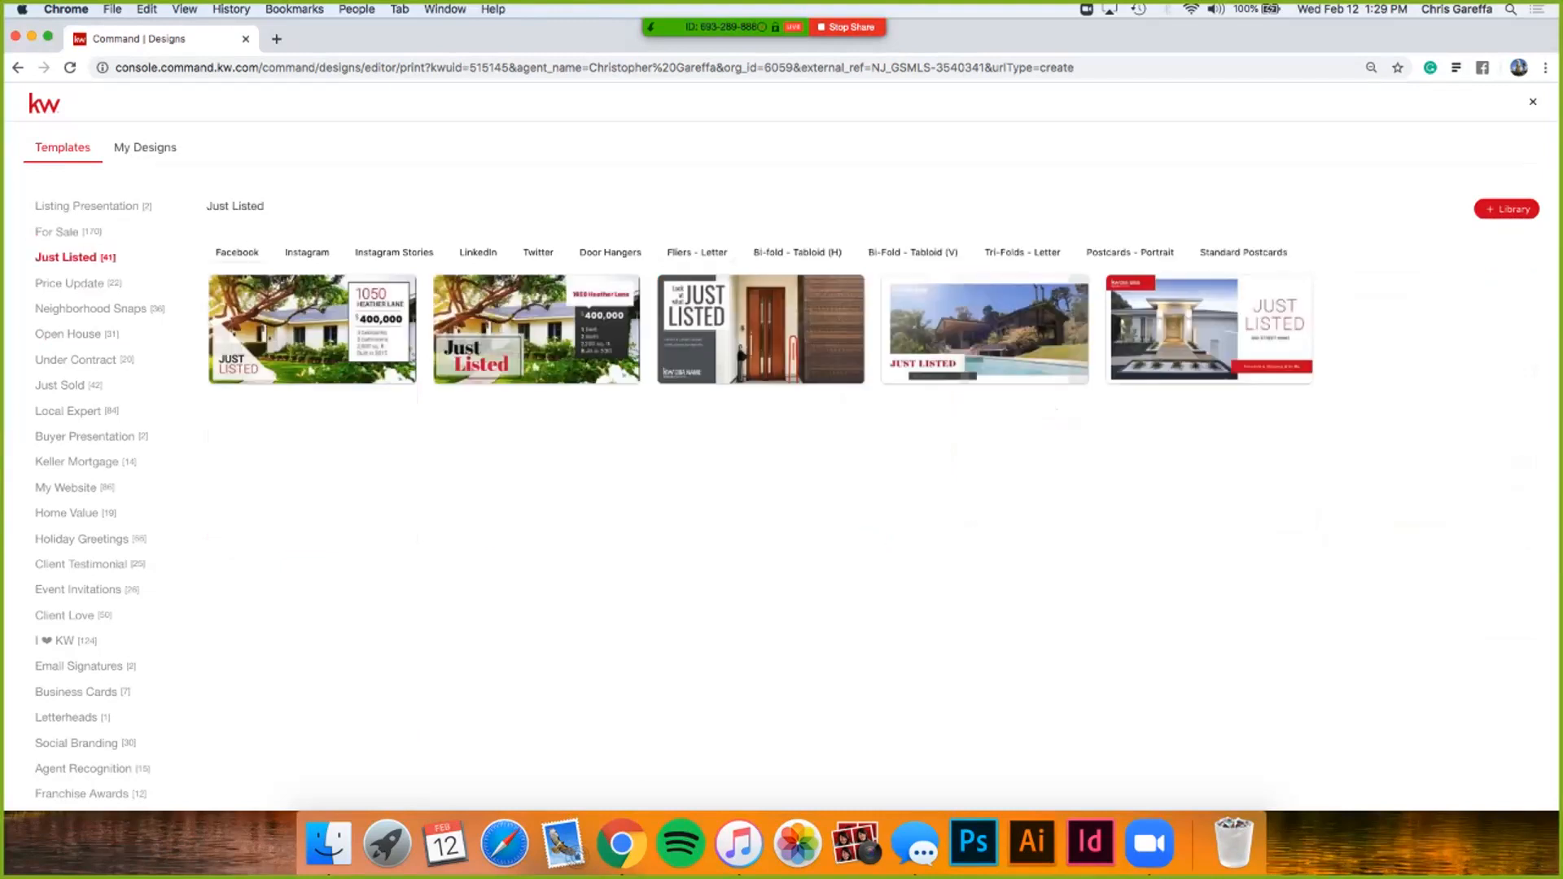
click(697, 253)
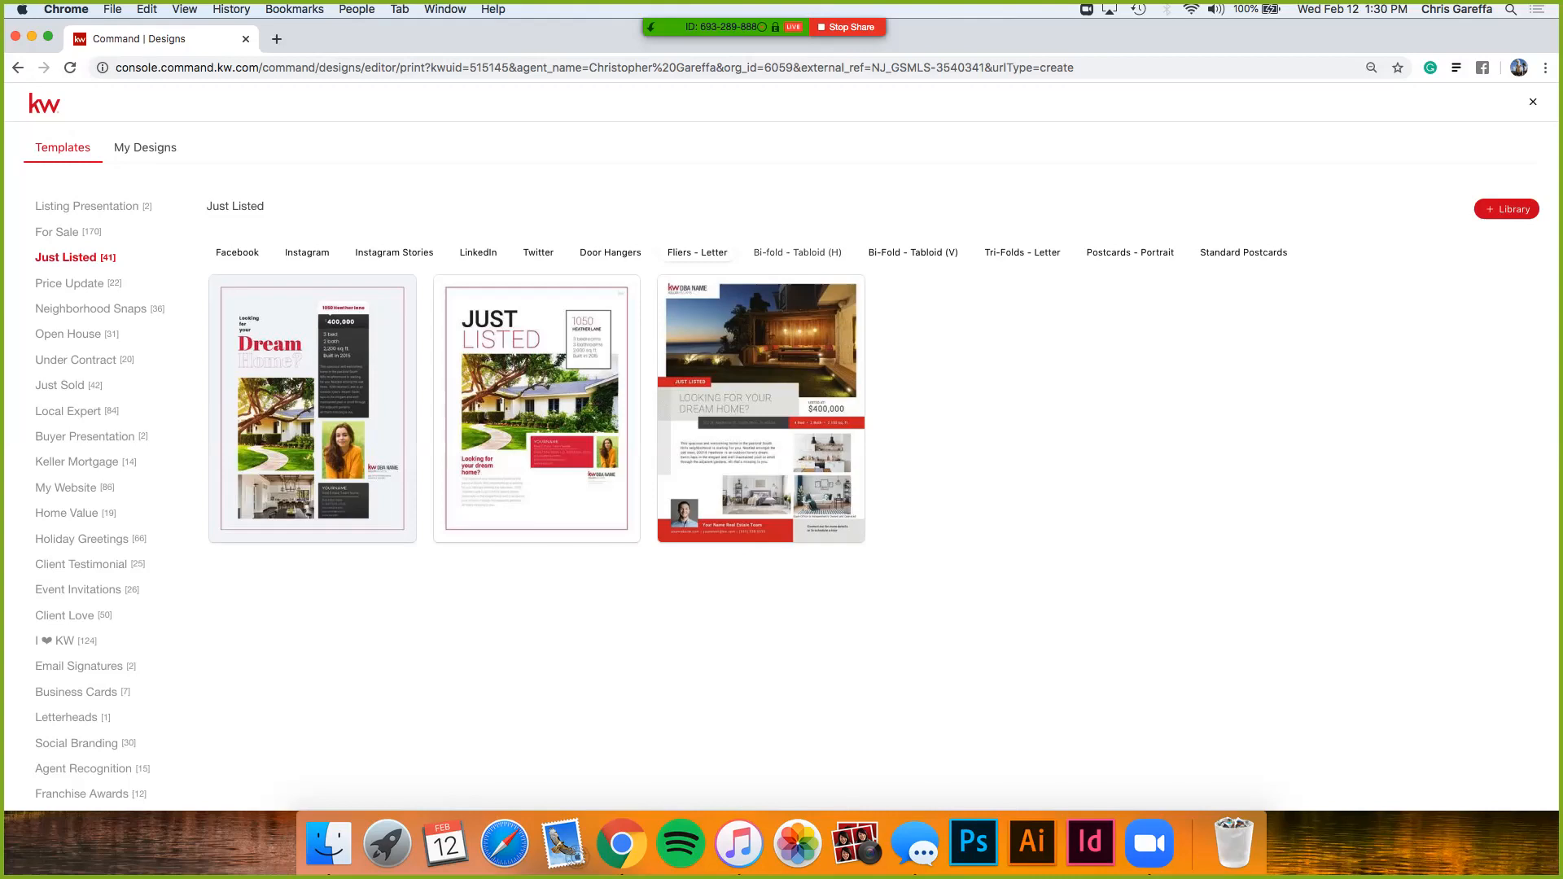
click(87, 207)
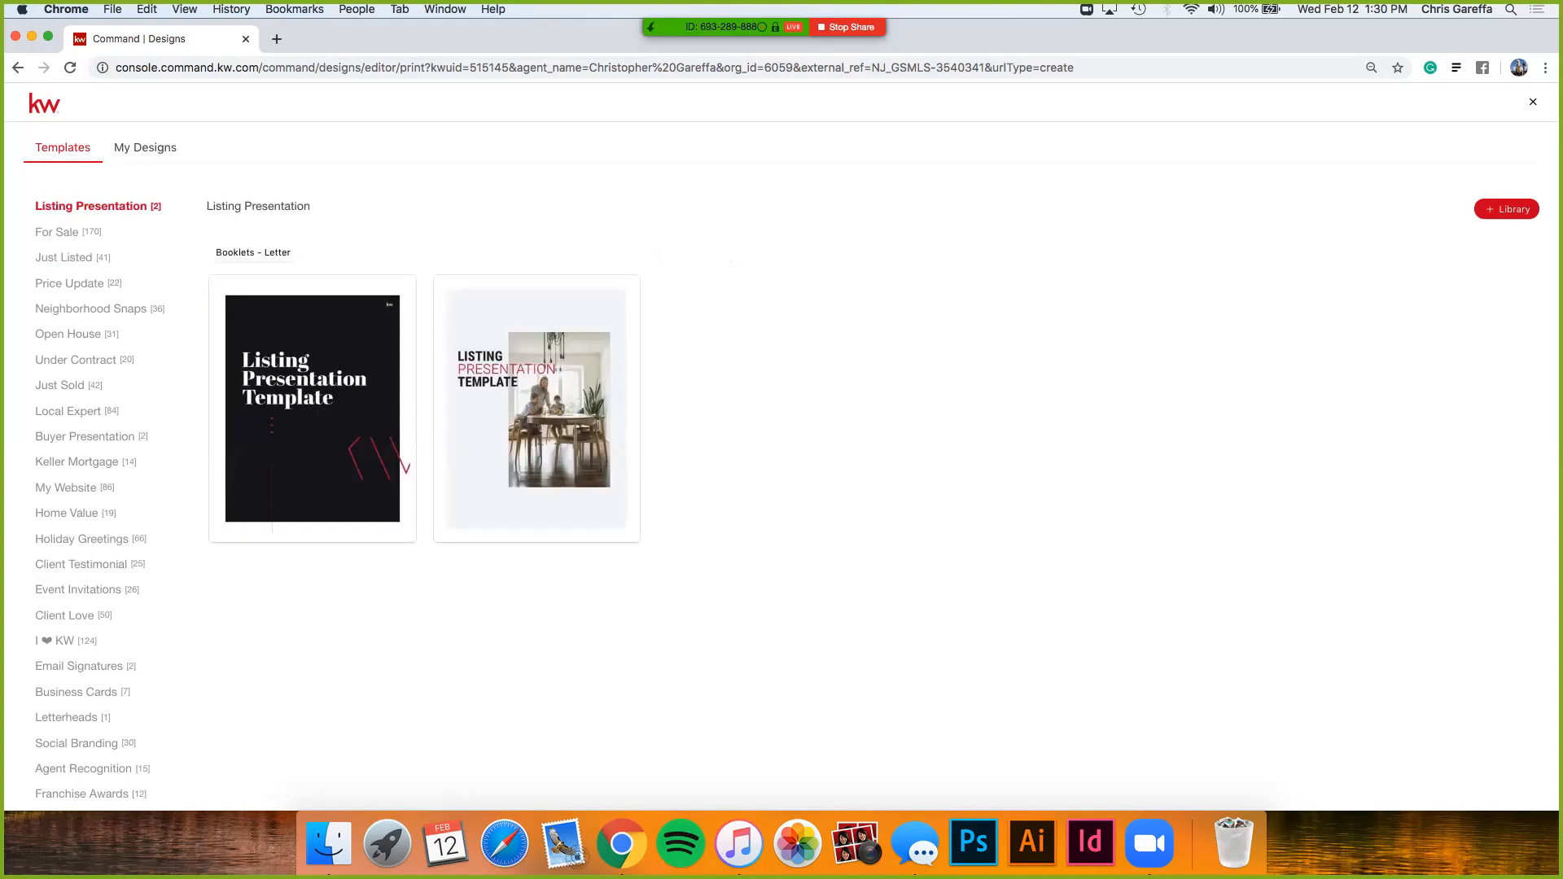
- Show the two letter-size Open House fliers, including the $210,000 OPEN HOUSE design
click(69, 334)
click(697, 252)
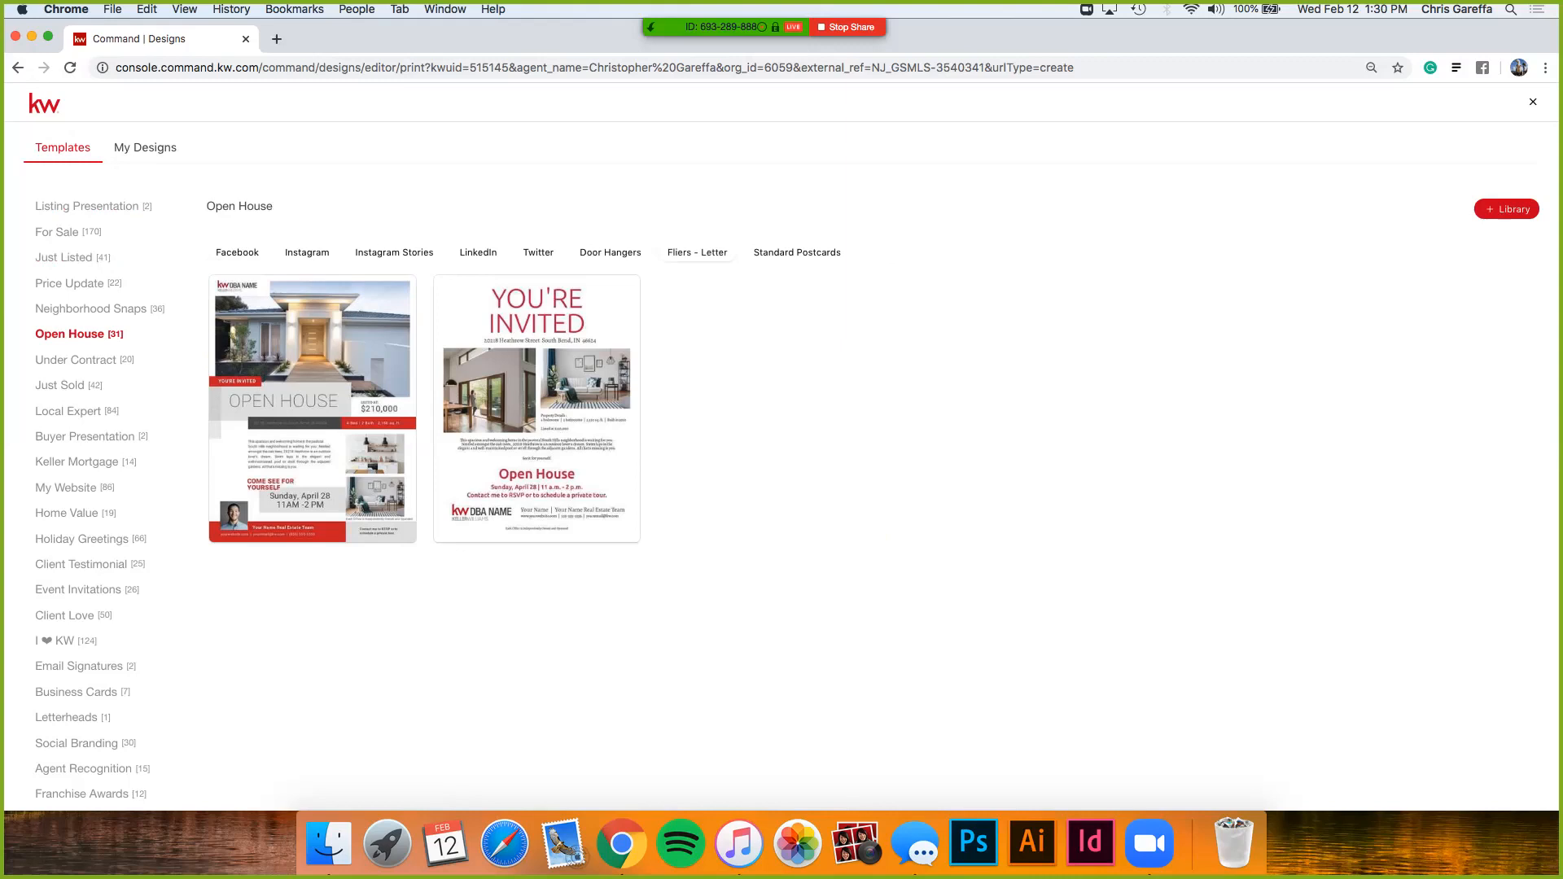
mouse_move(358, 350)
mouse_move(313, 407)
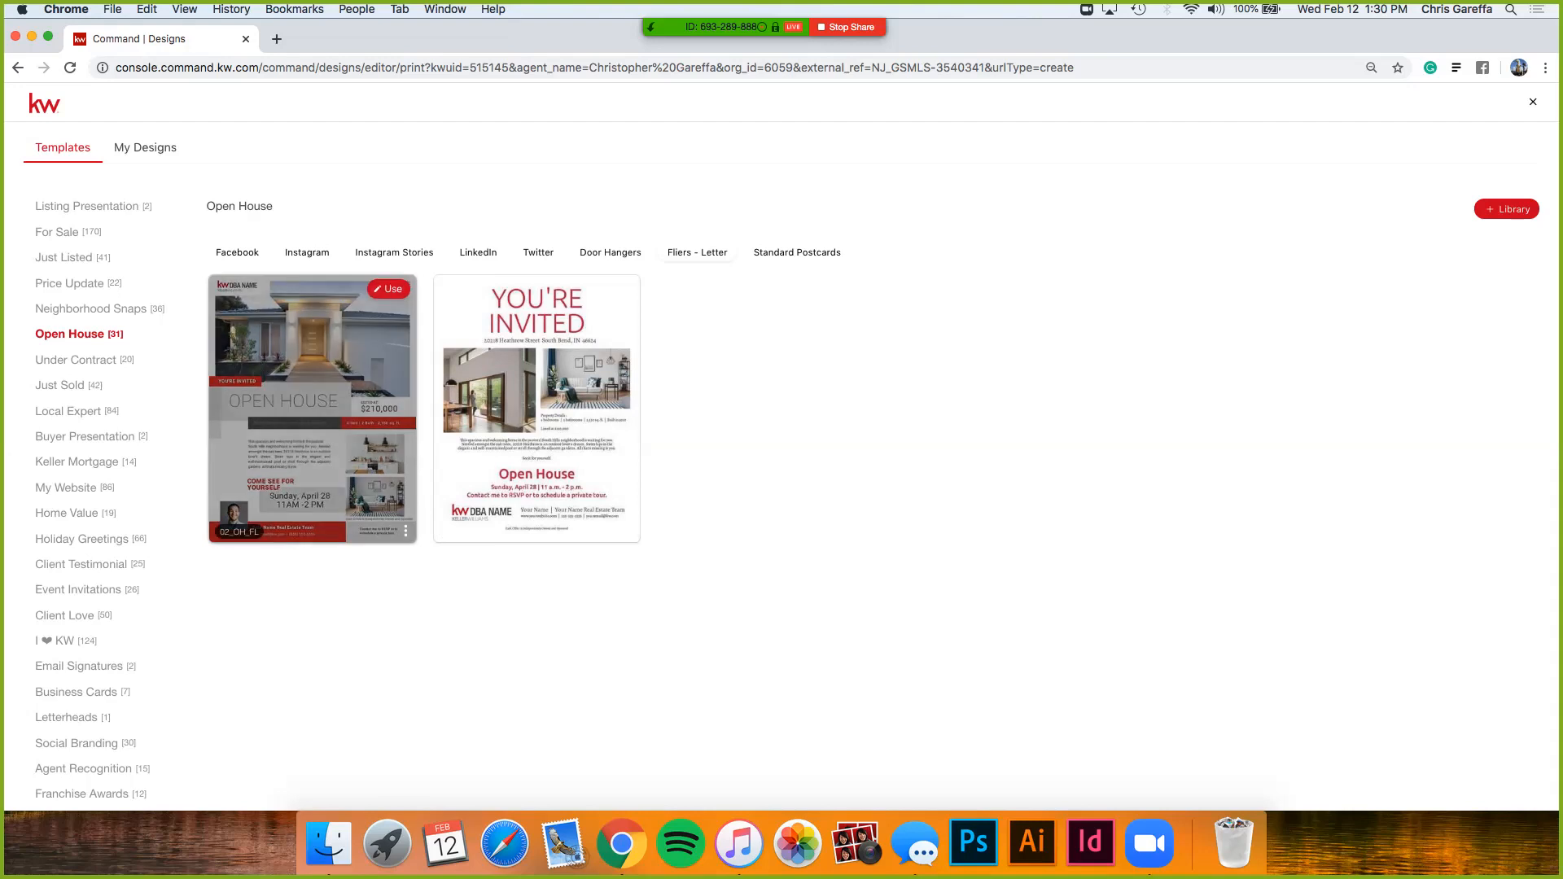
- Start a design from the first Open House flier and swap the footer headshot for the library photo
click(389, 289)
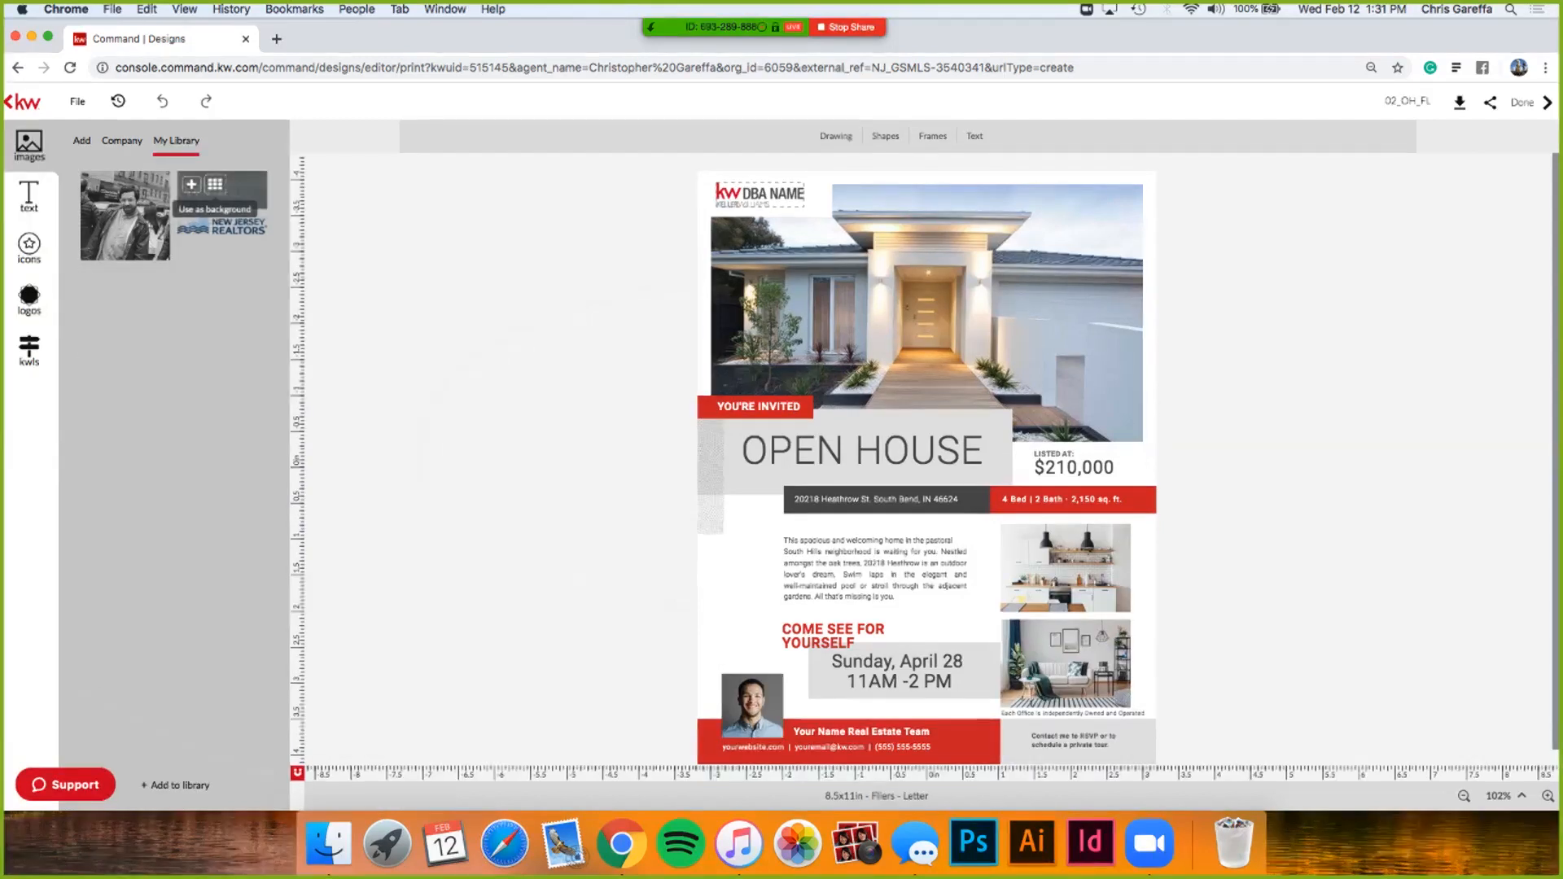
drag(125, 215, 745, 692)
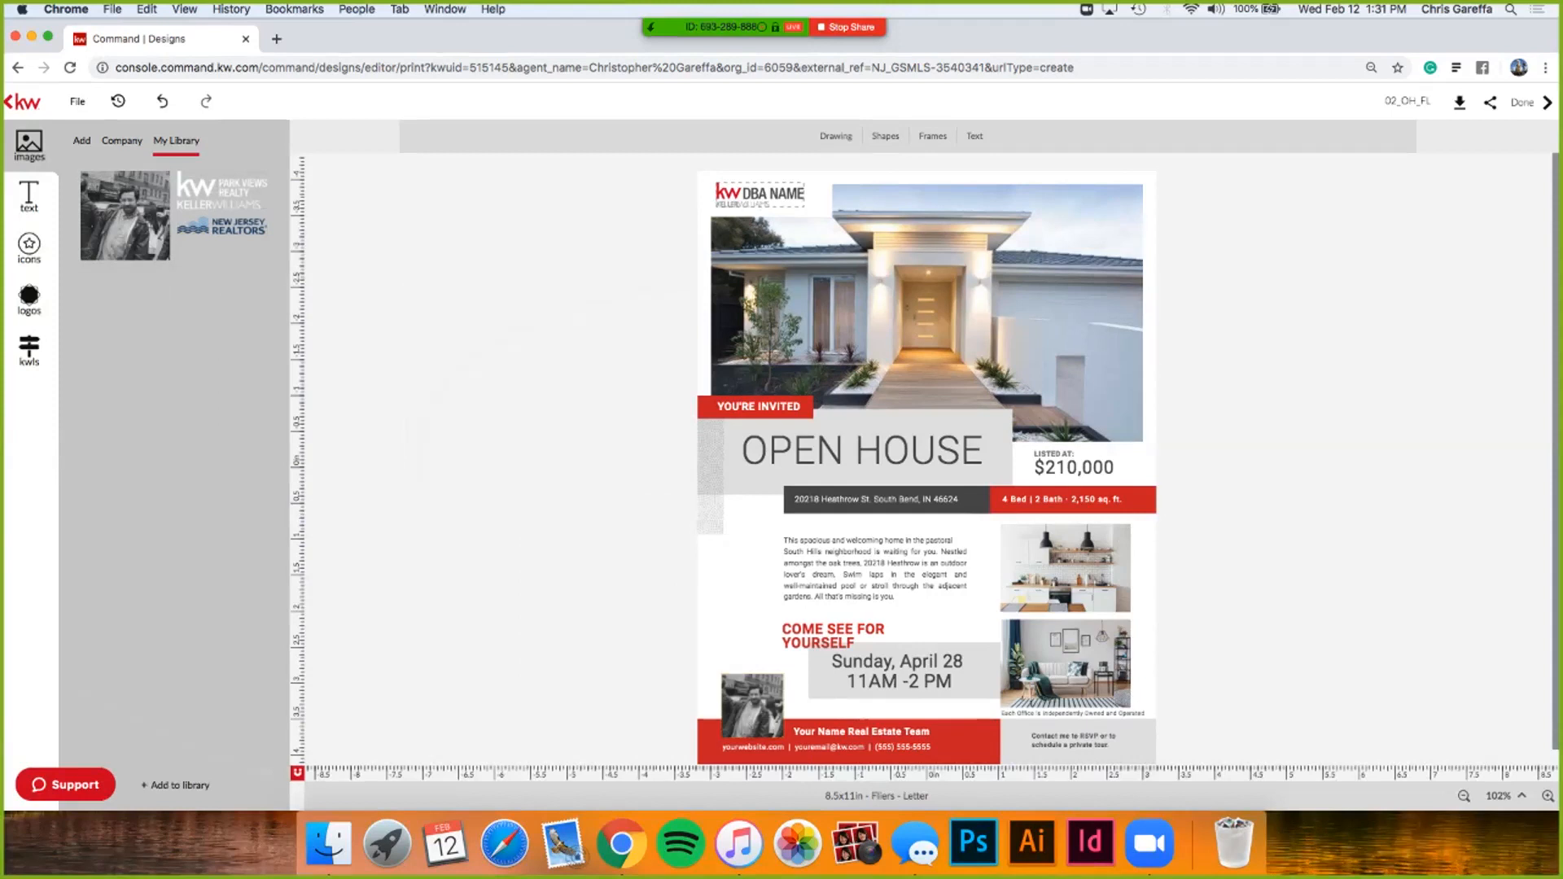
click(30, 348)
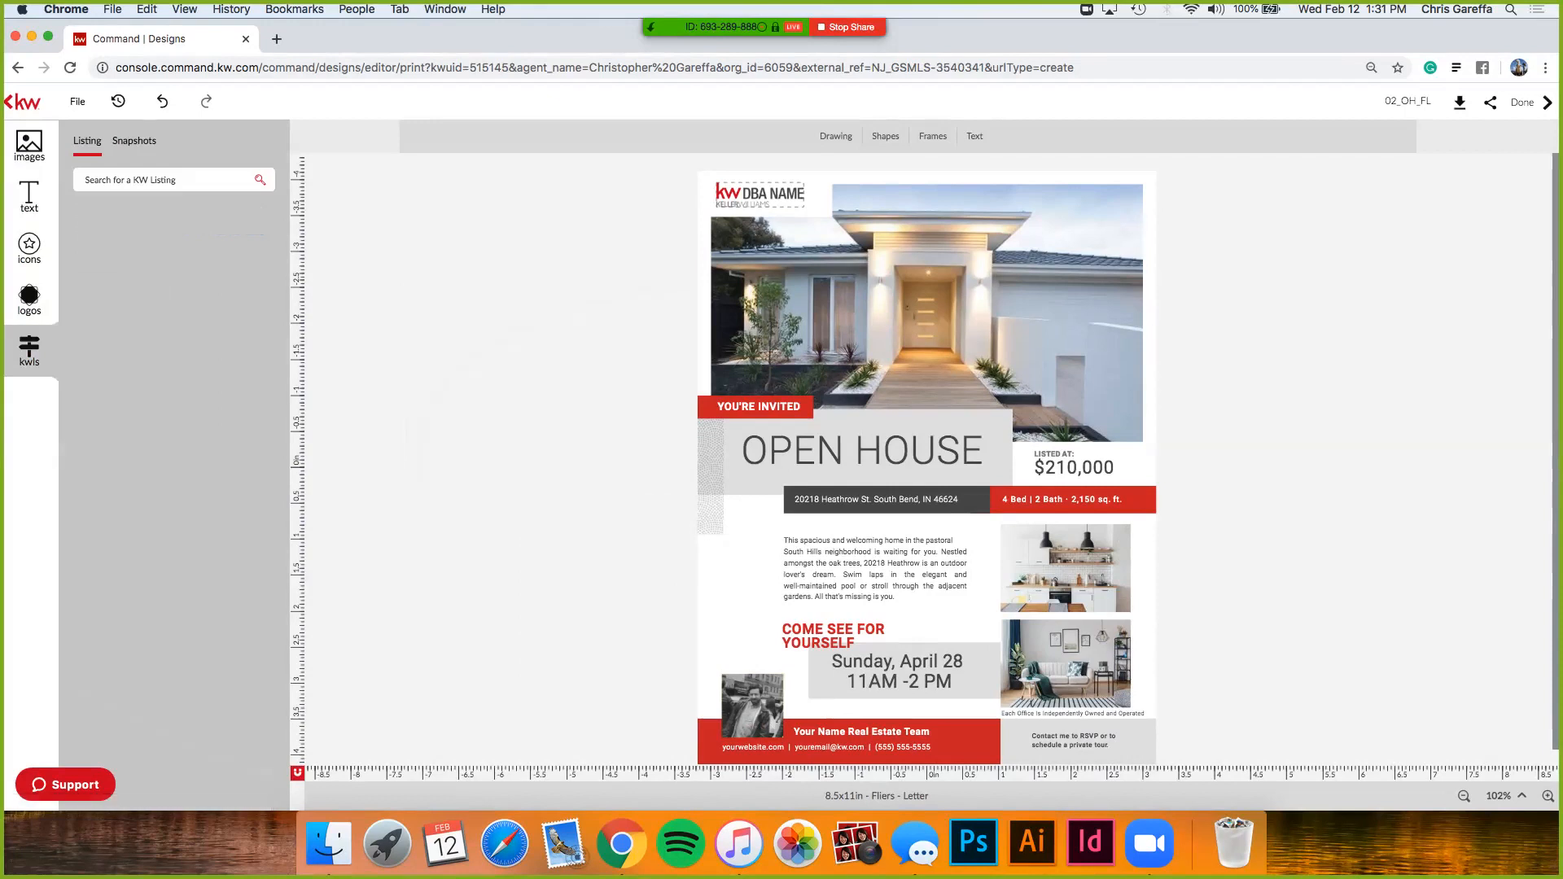
click(159, 180)
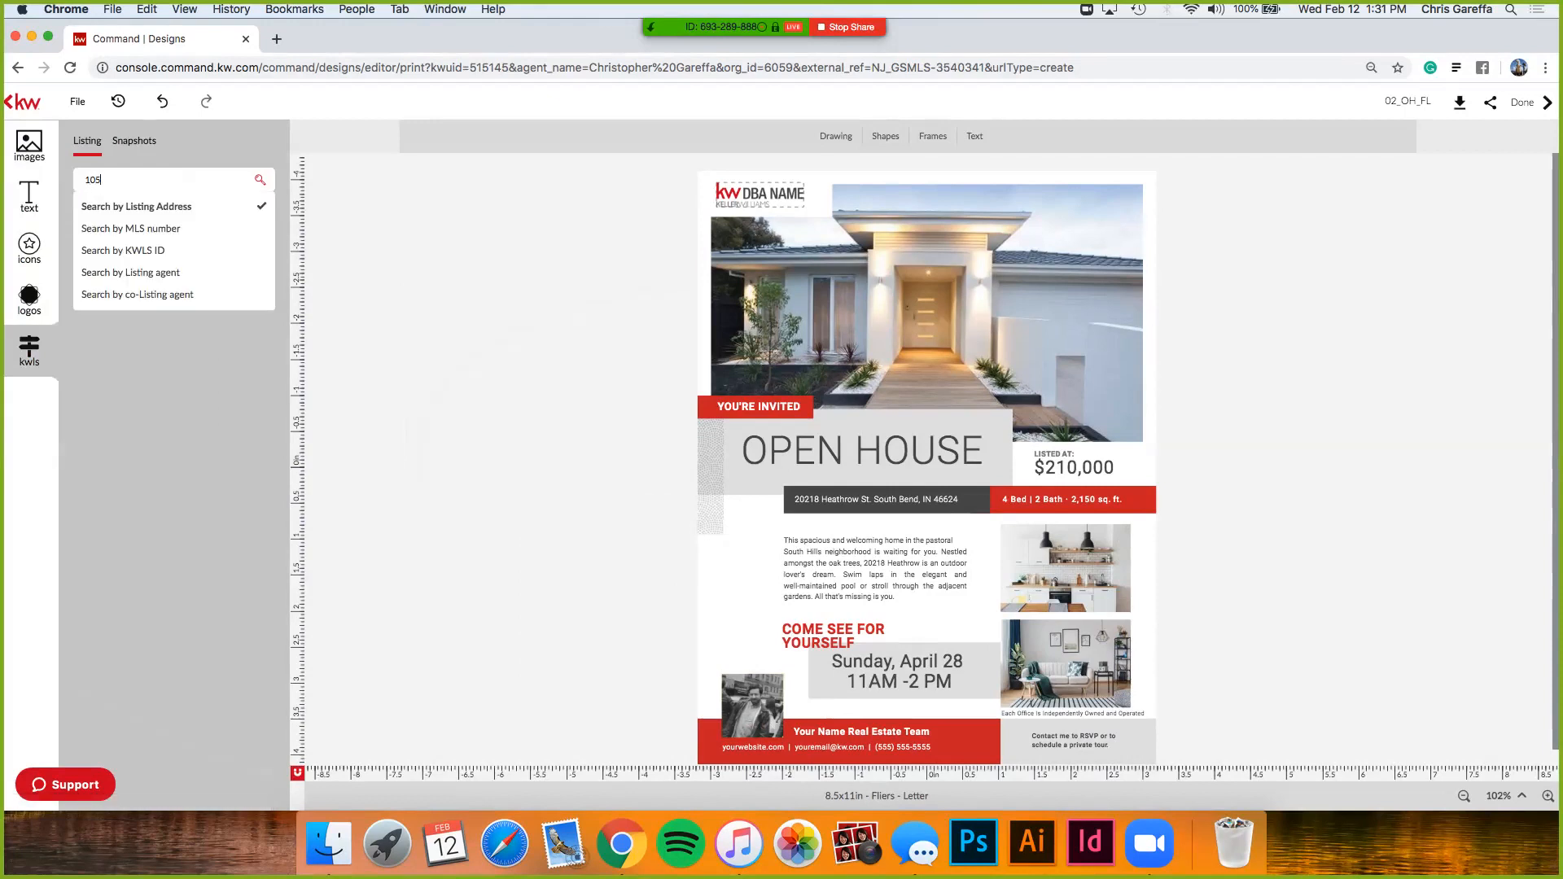
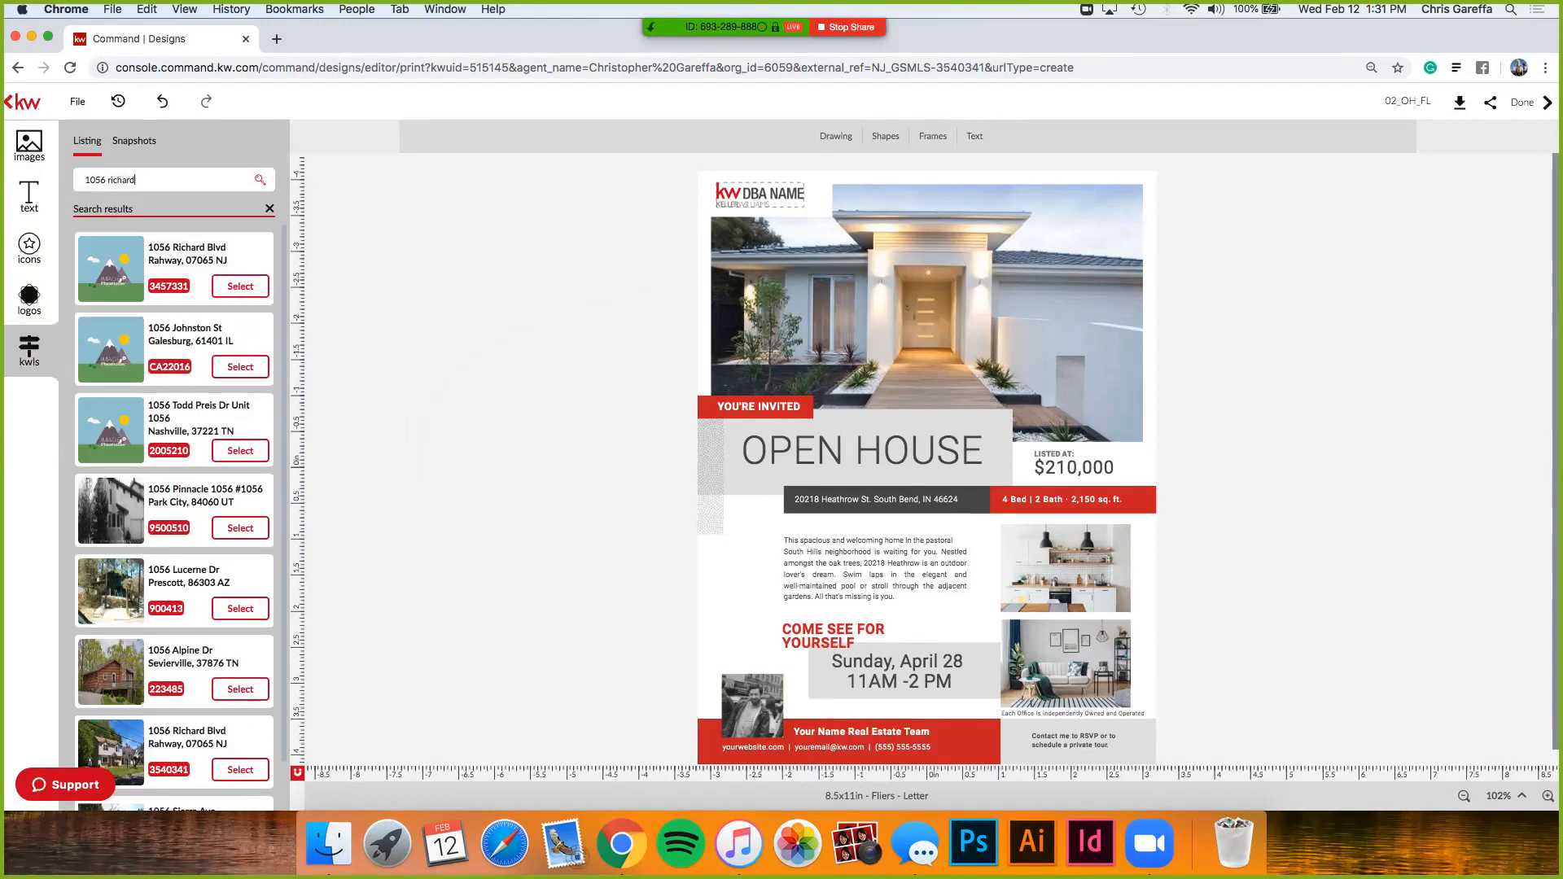
scroll(174, 518, down, 5)
scroll(173, 518, down, 1)
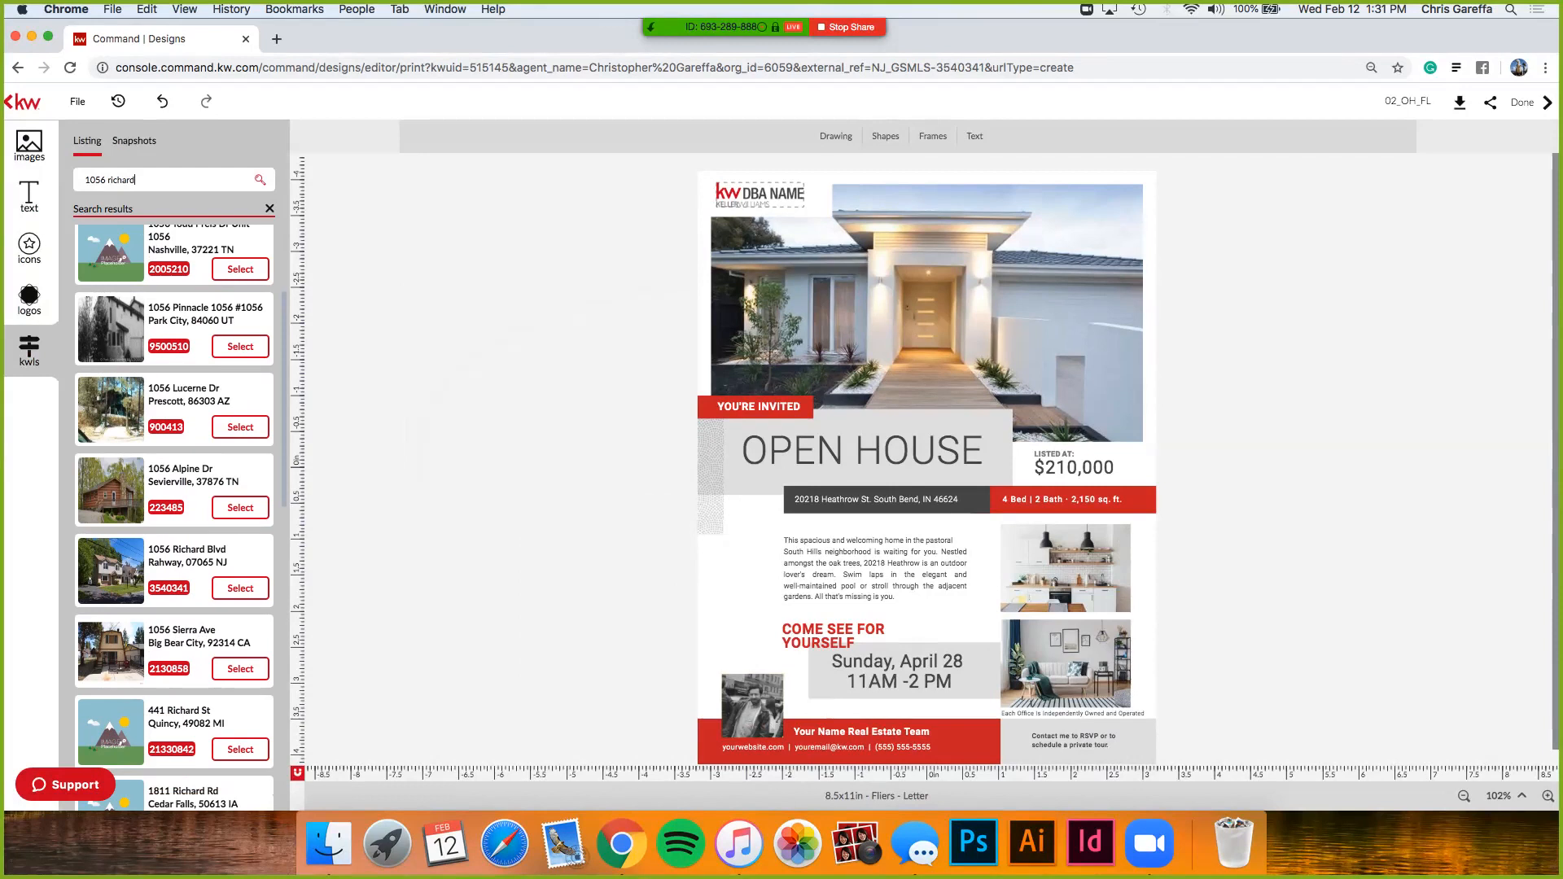
click(240, 587)
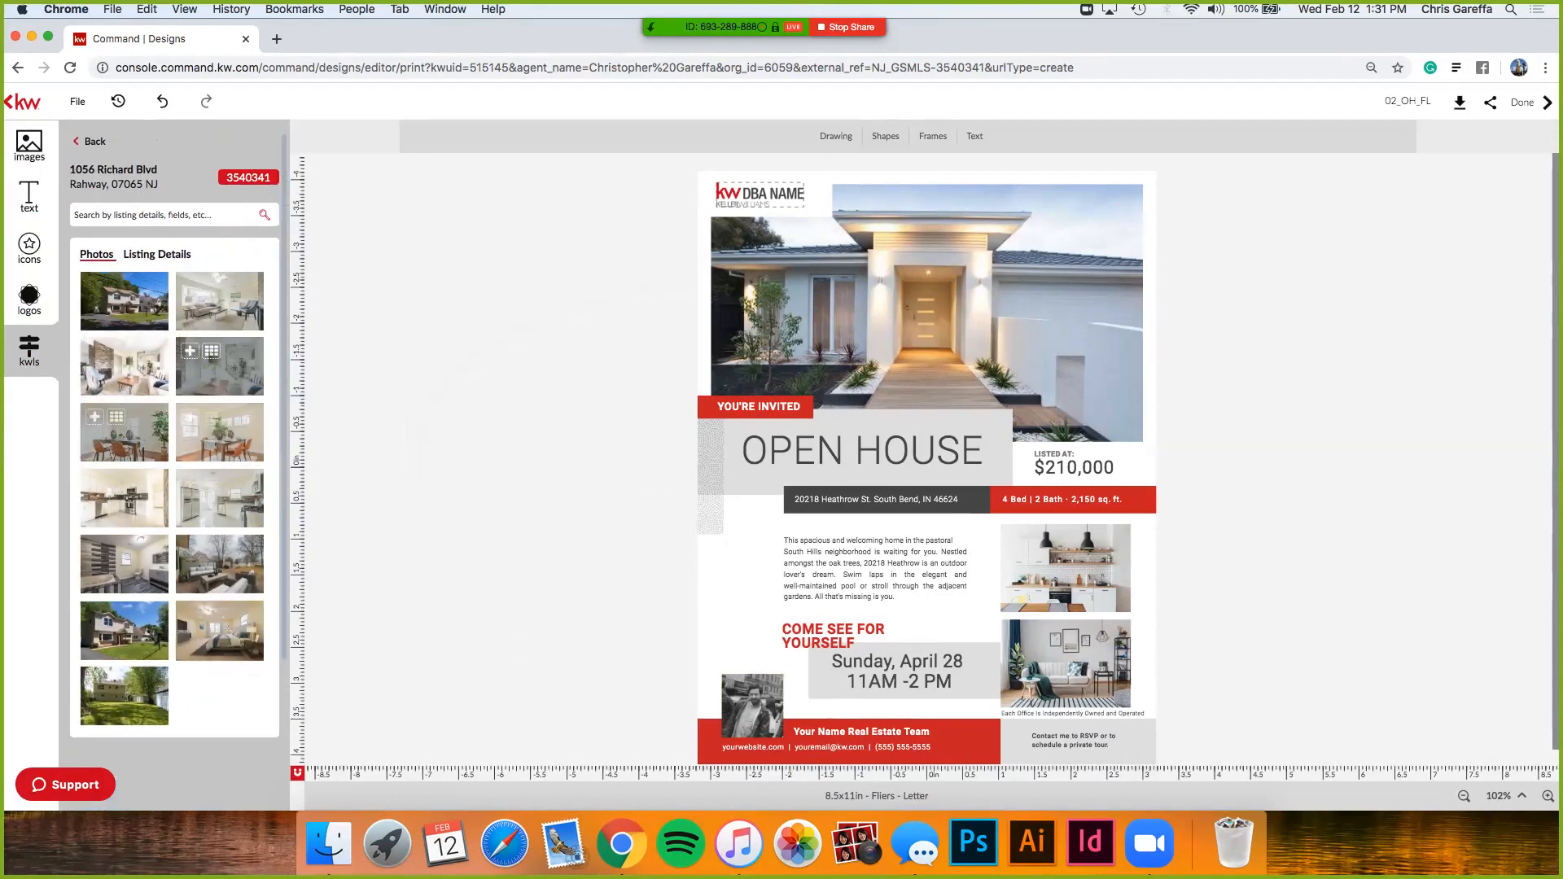
- Use the listing exterior as the main photo, with interior and kitchen photos on the right
drag(124, 309, 916, 236)
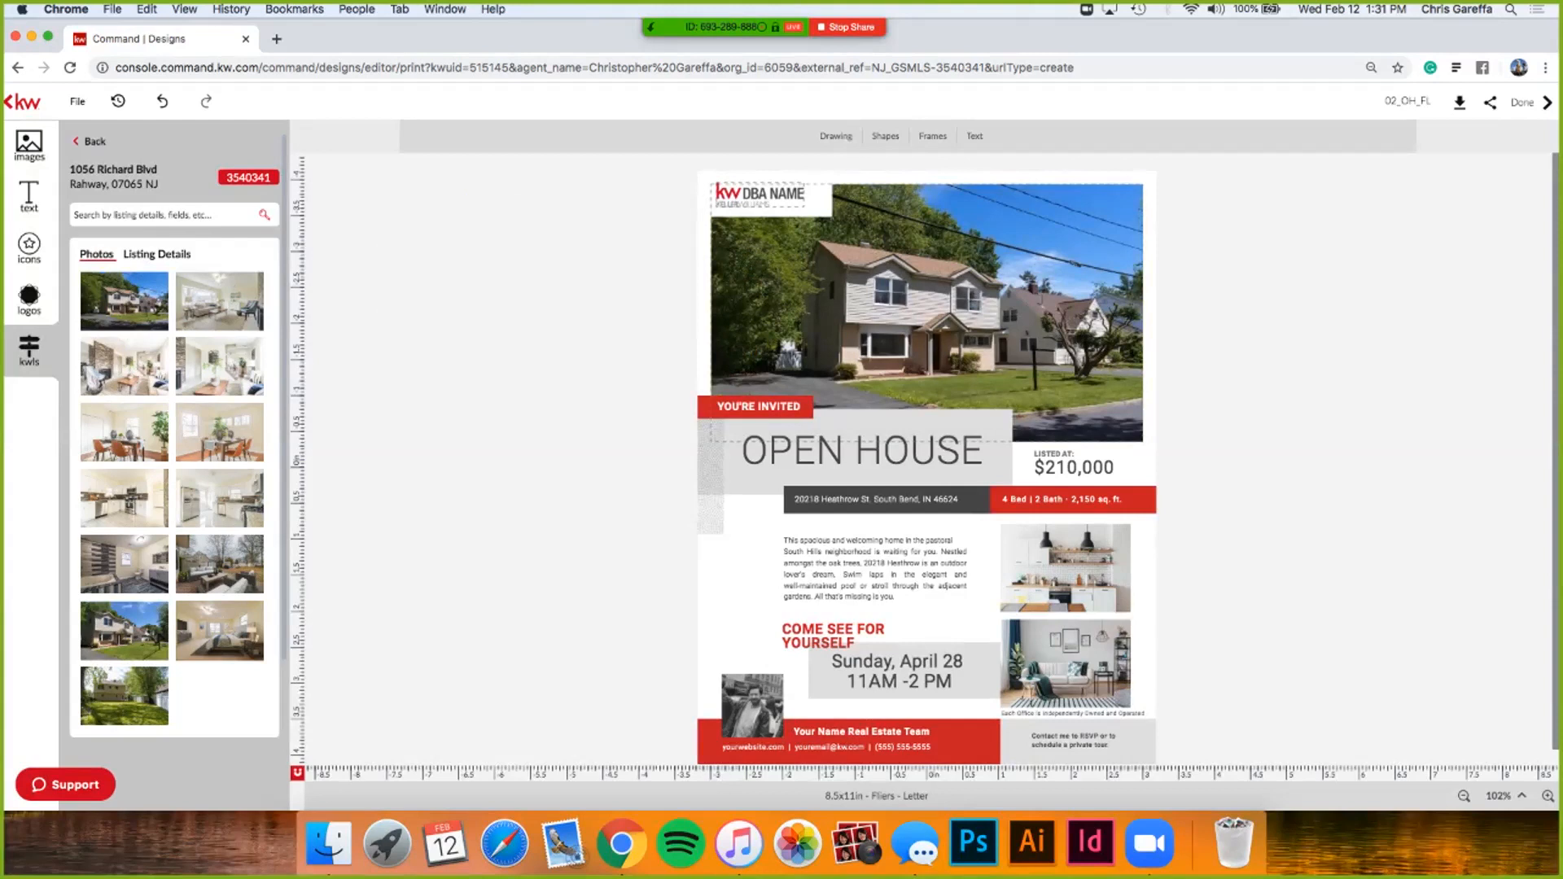
drag(219, 367, 1064, 568)
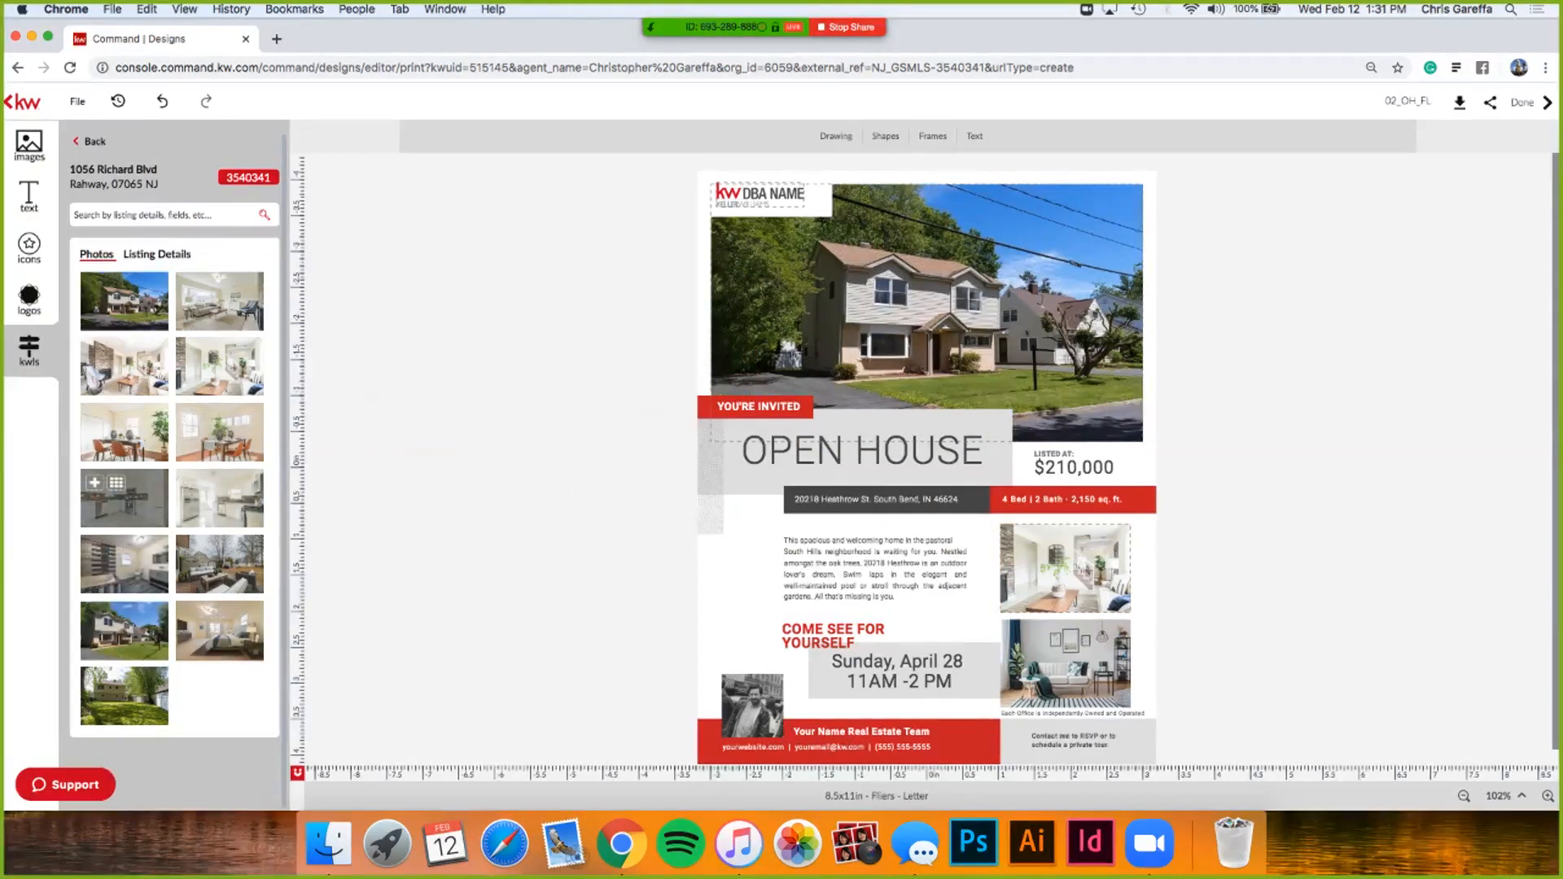
drag(126, 498, 1062, 661)
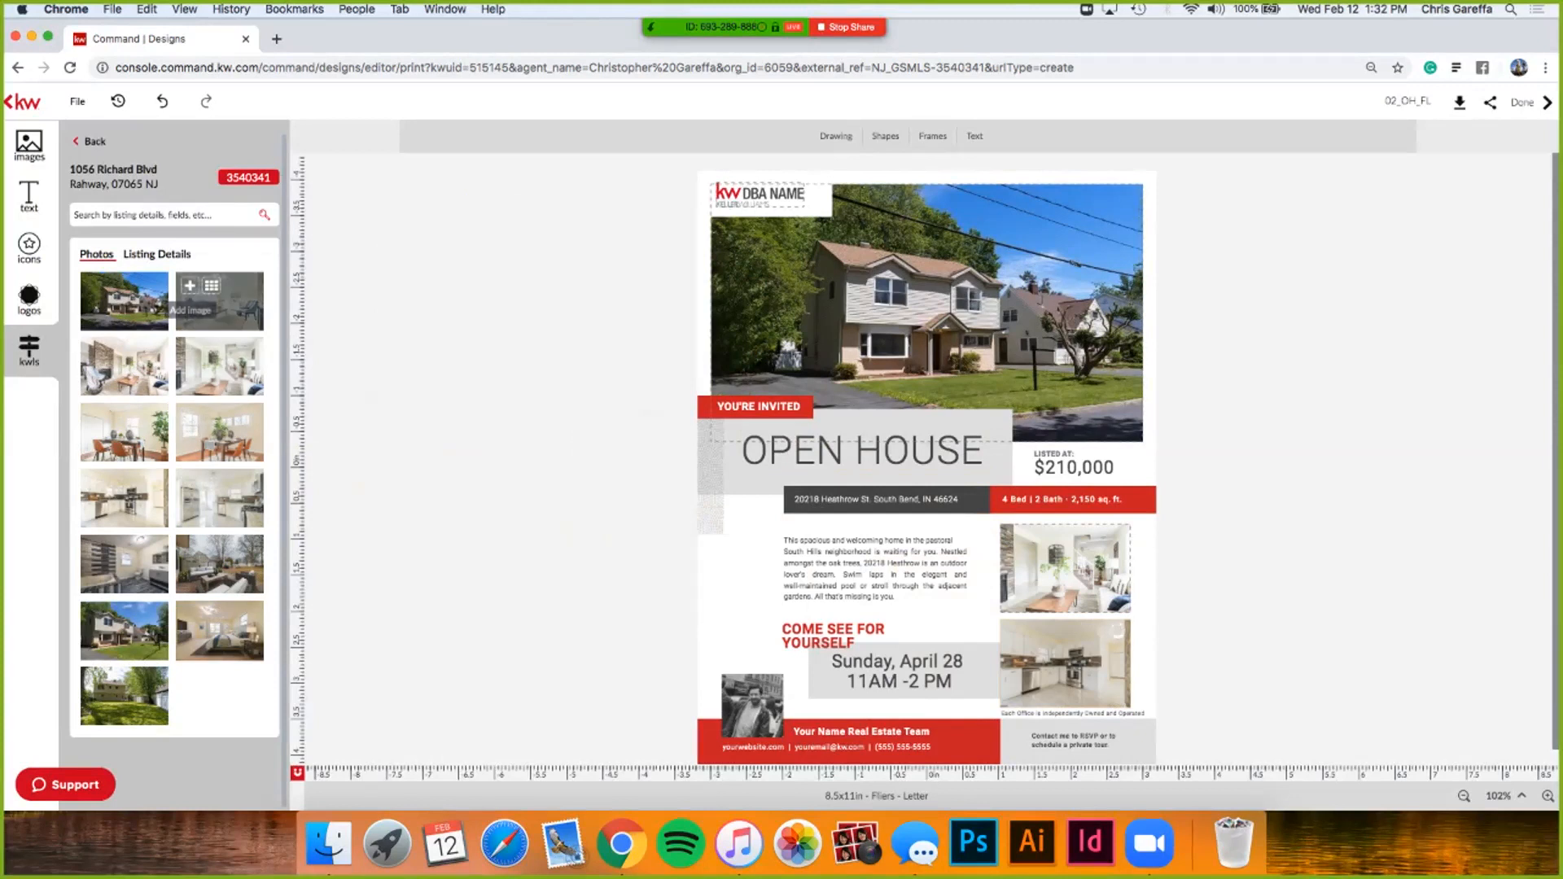
click(157, 255)
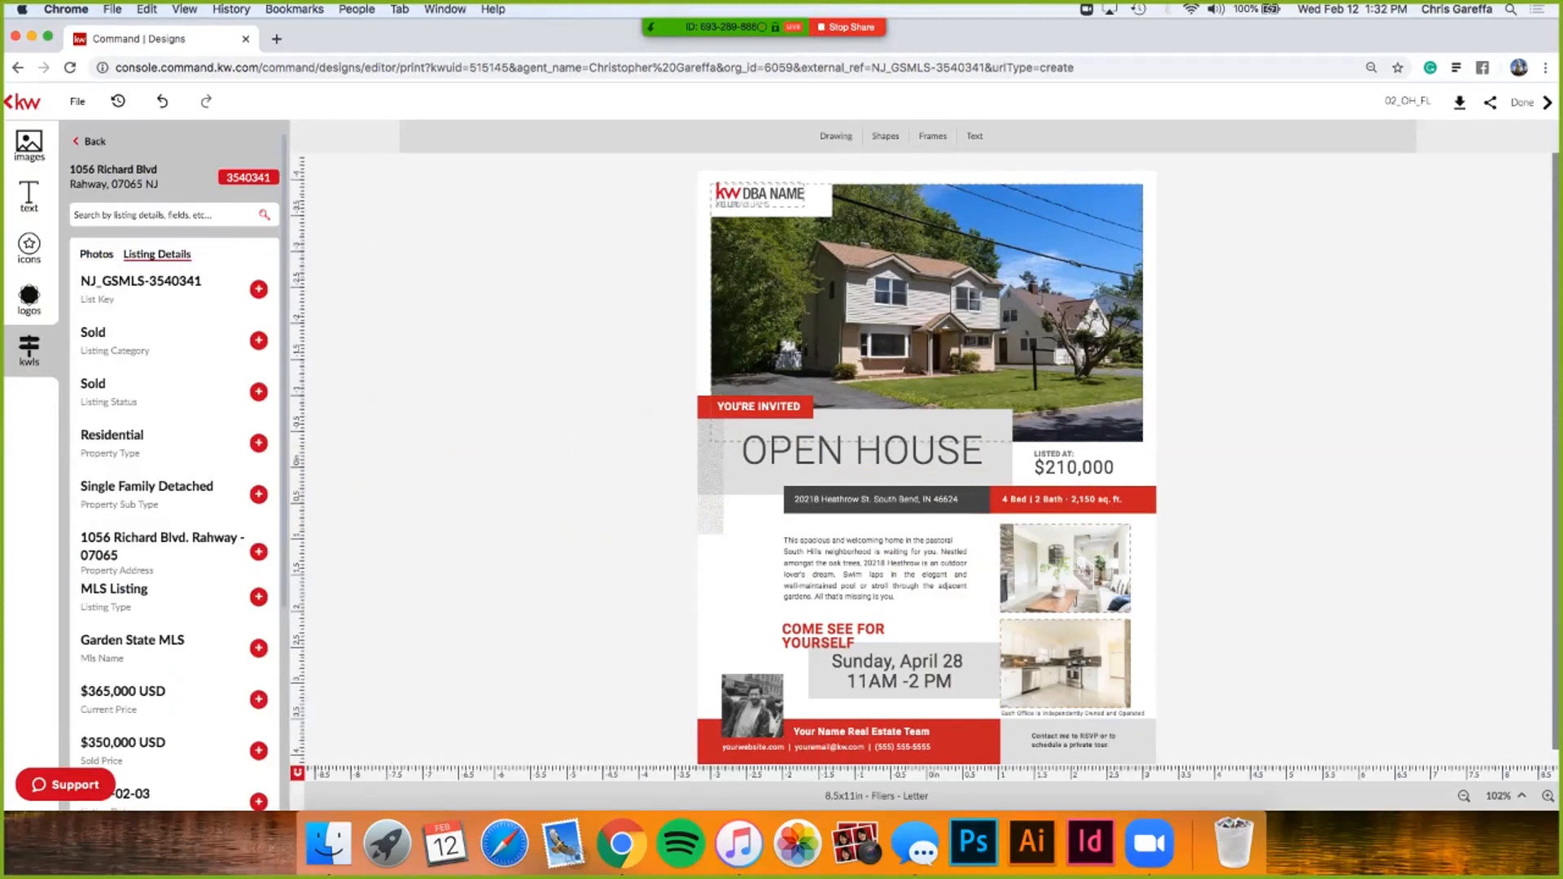
- Replace the footer team name with the agent's own name
scroll(176, 471, down, 2)
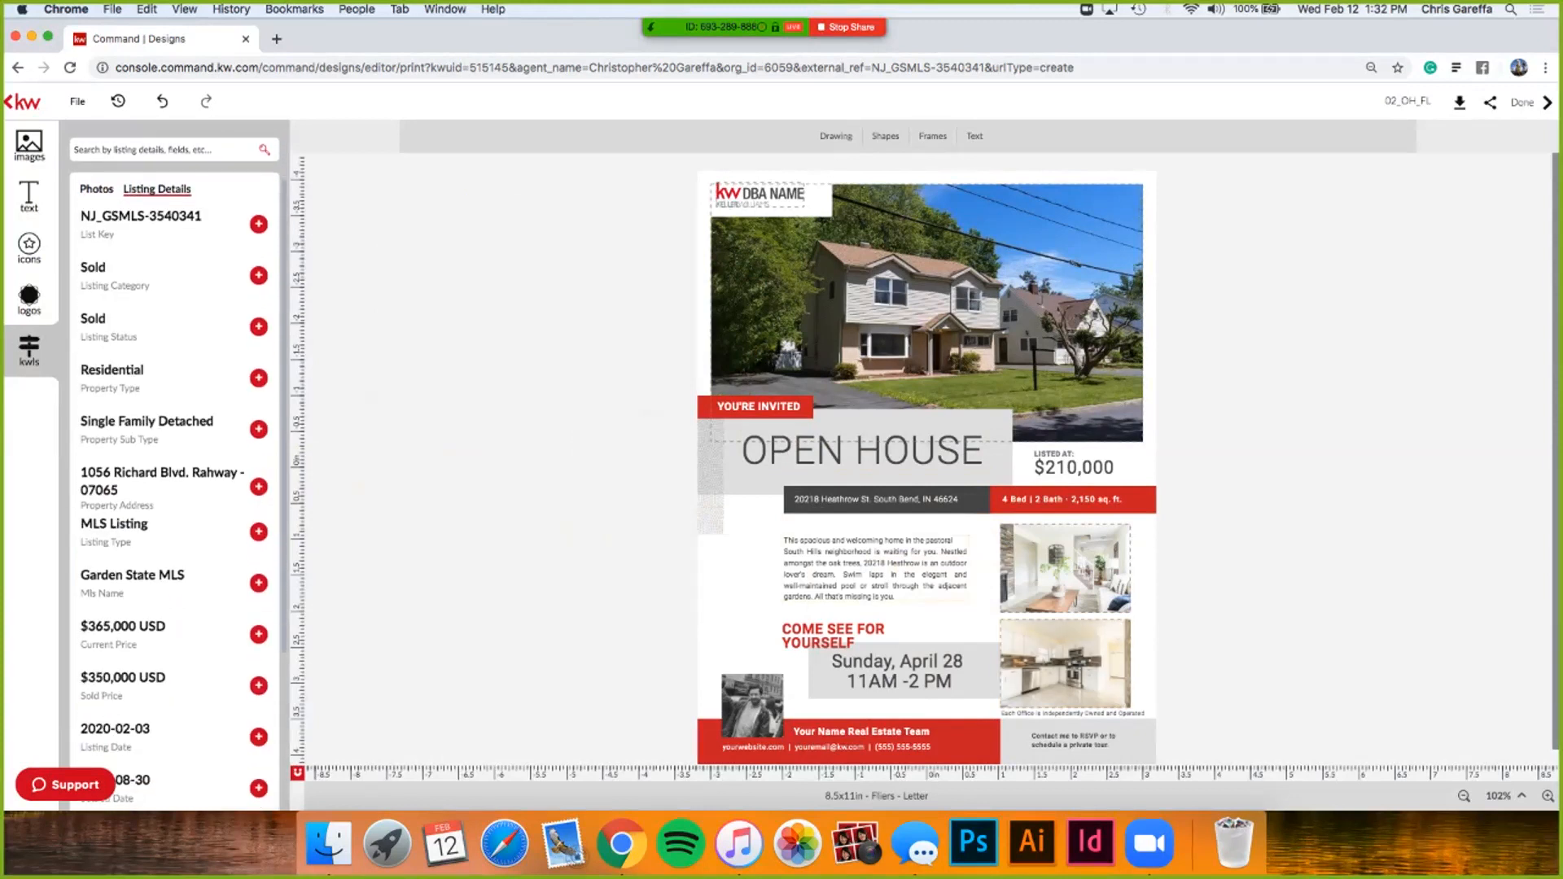
click(876, 568)
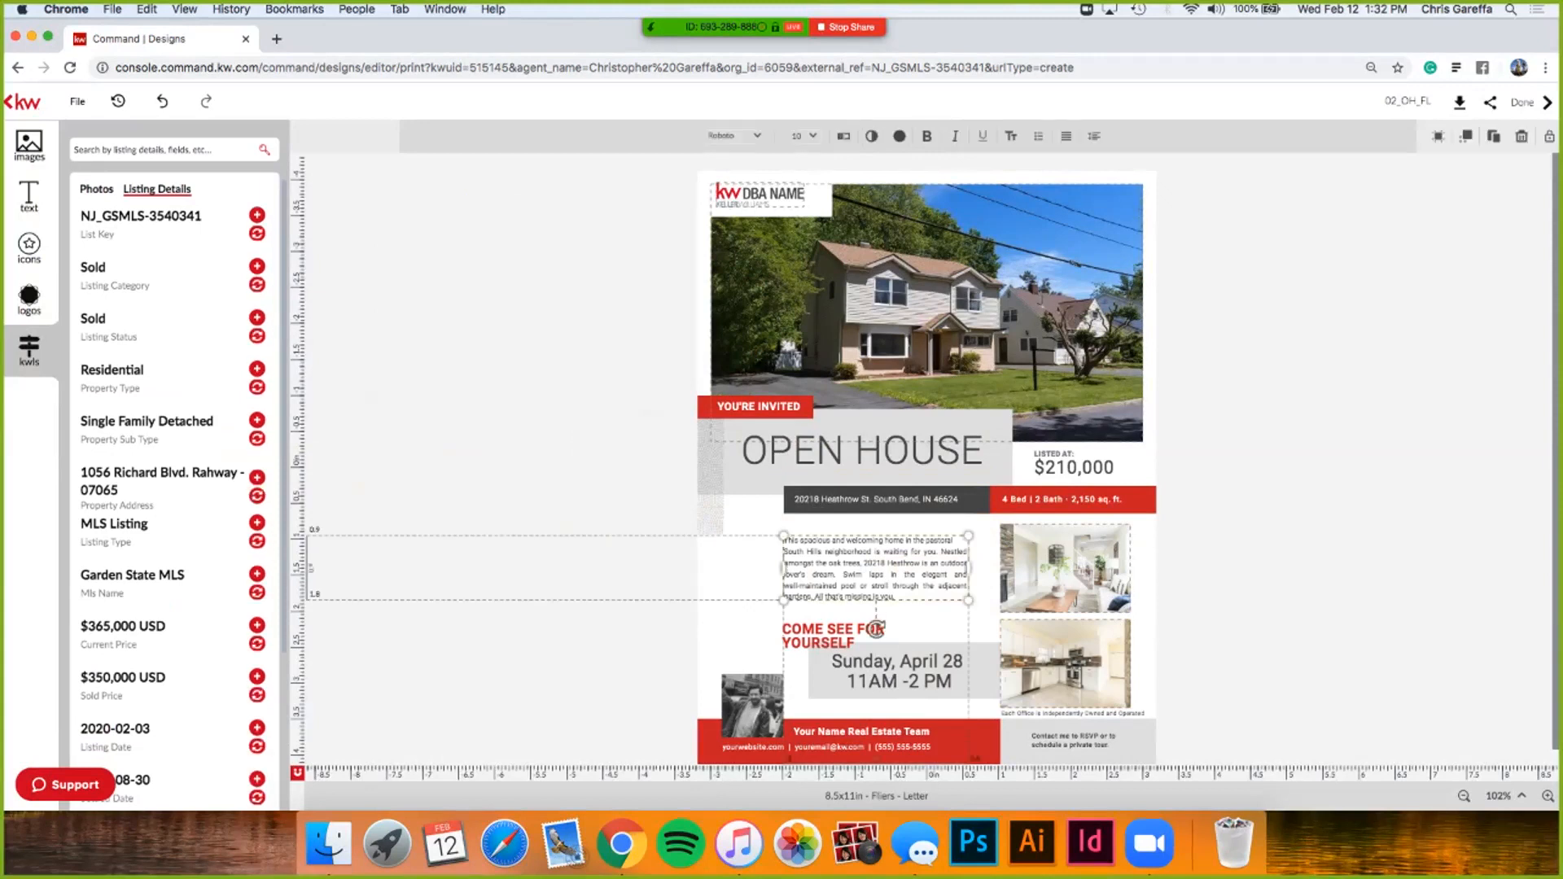
scroll(175, 472, down, 6)
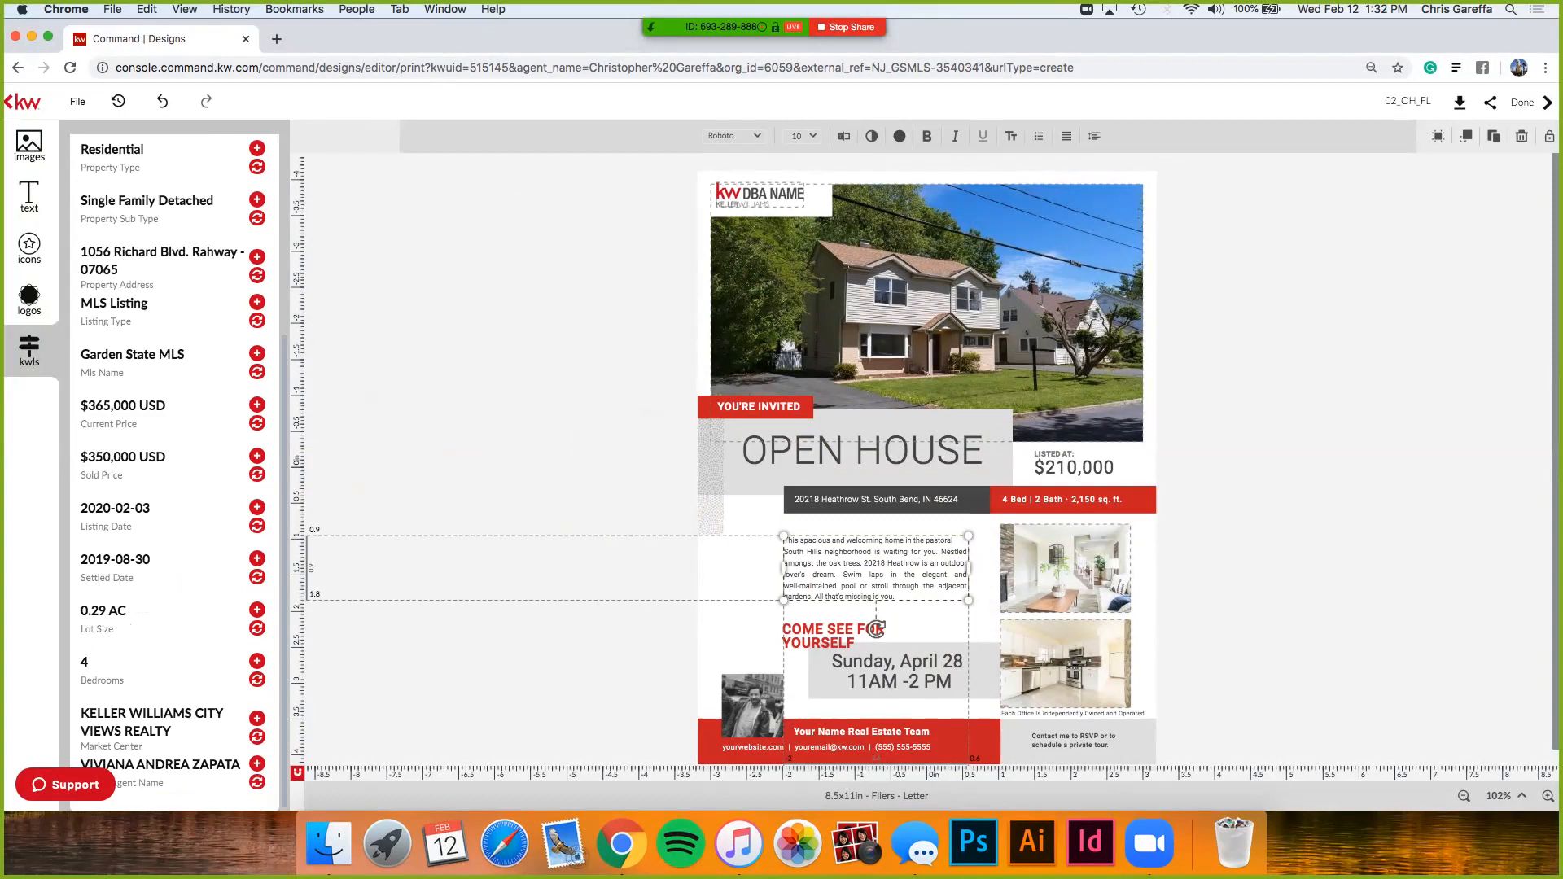
scroll(175, 472, up, 7)
scroll(175, 473, down, 7)
scroll(175, 472, up, 7)
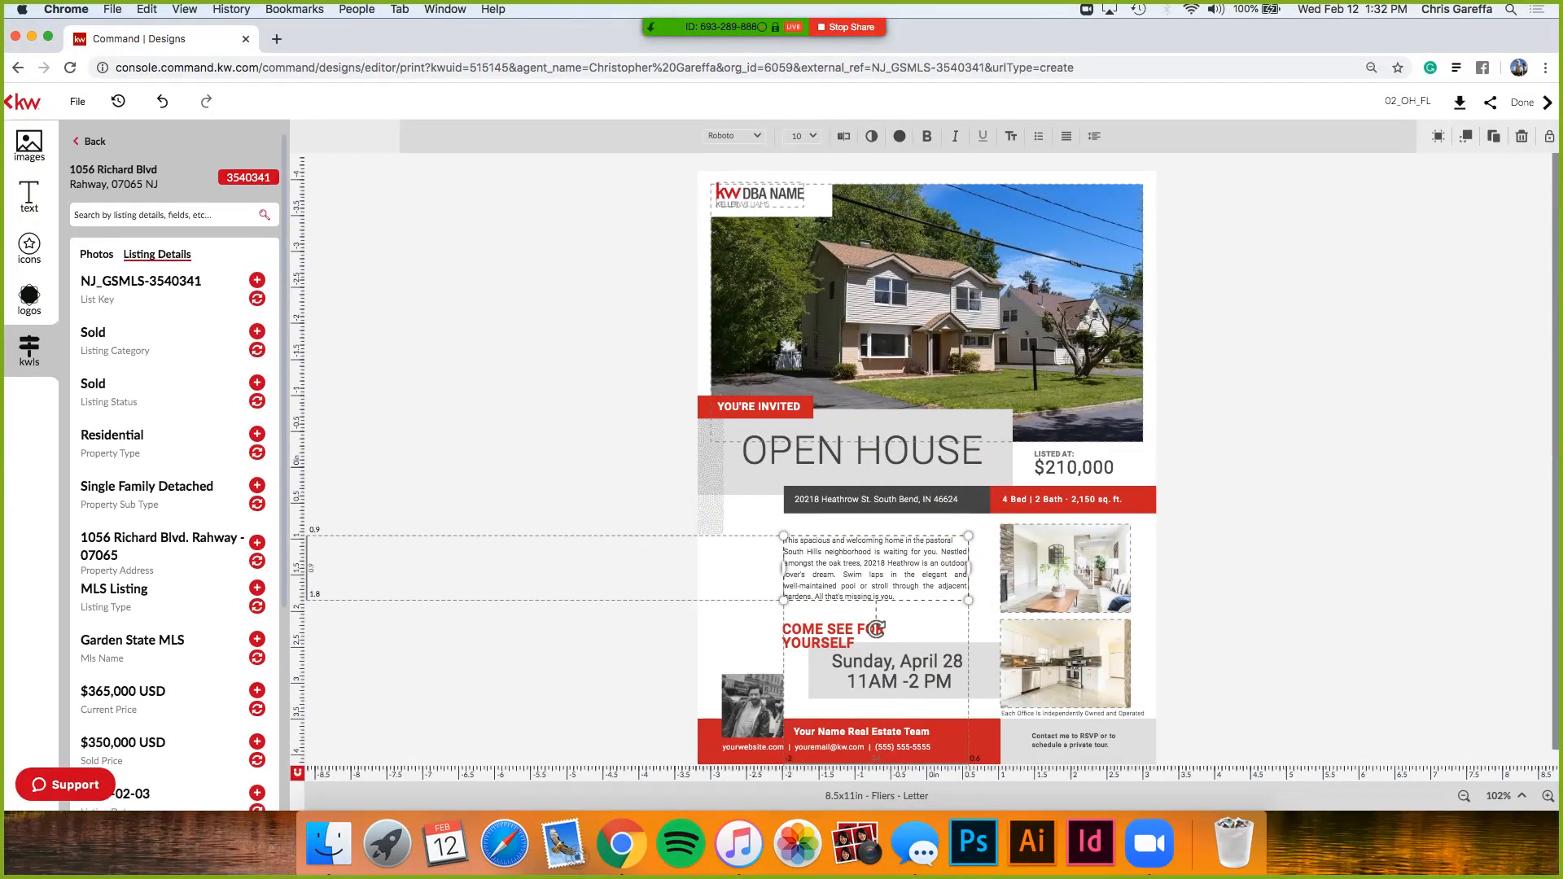
scroll(175, 472, down, 8)
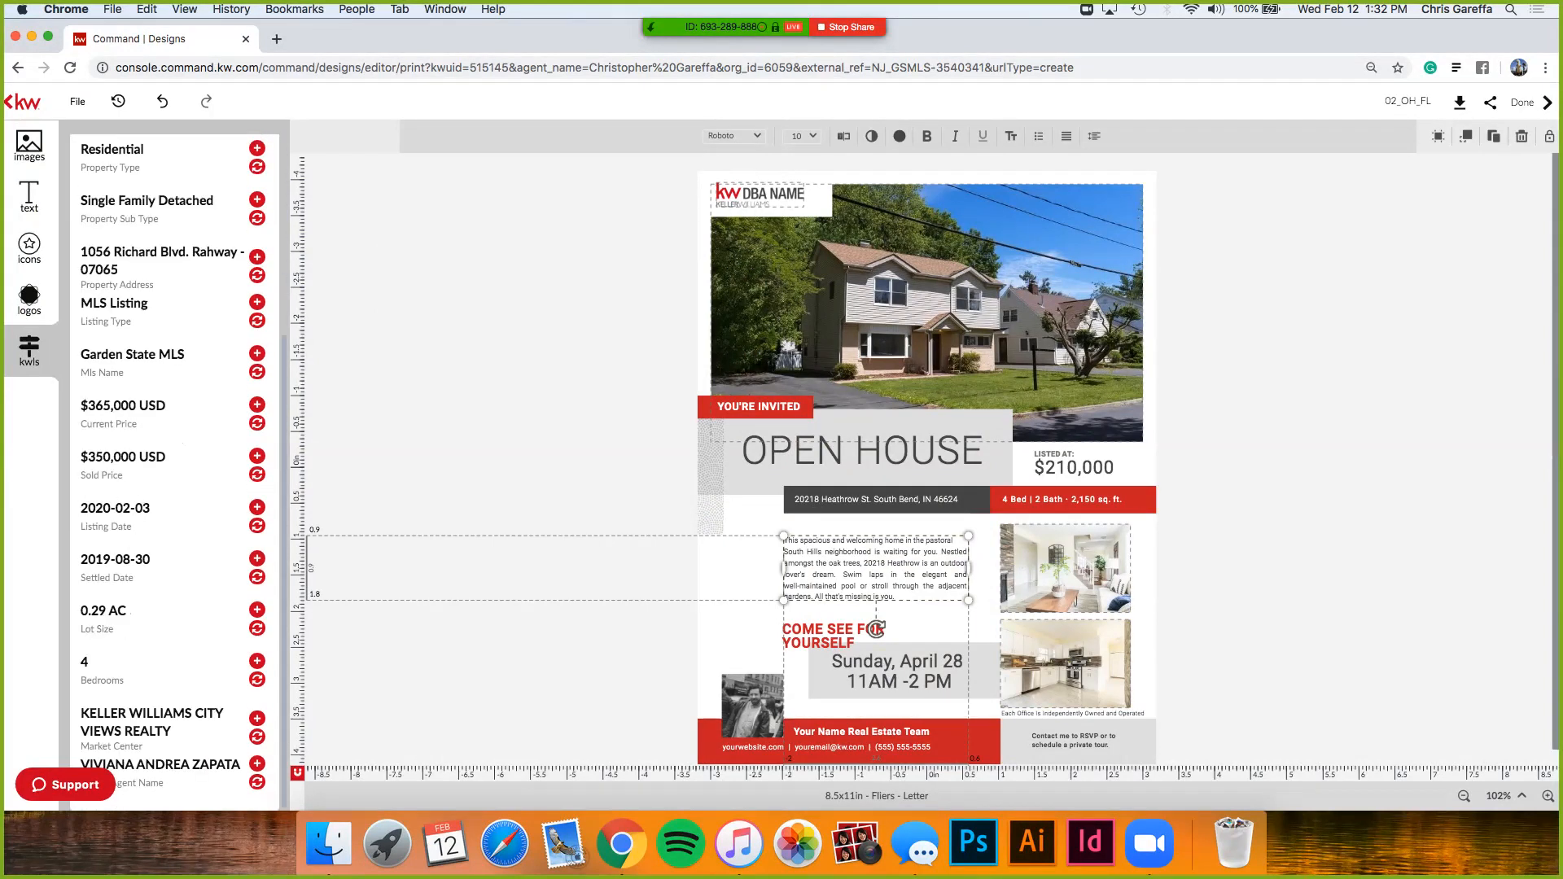
click(822, 730)
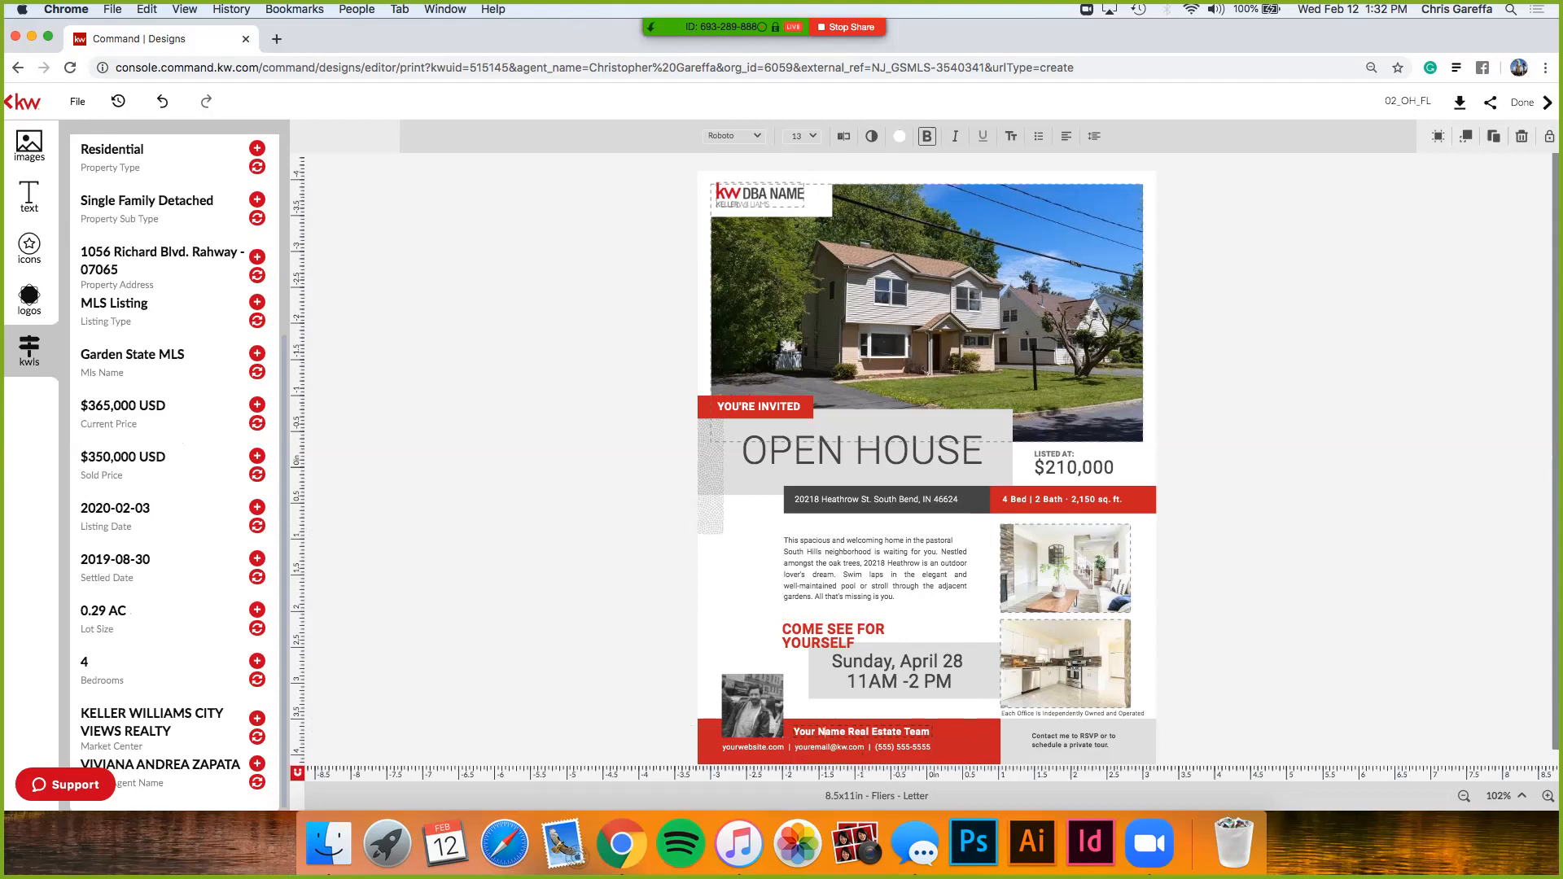
double_click(822, 731)
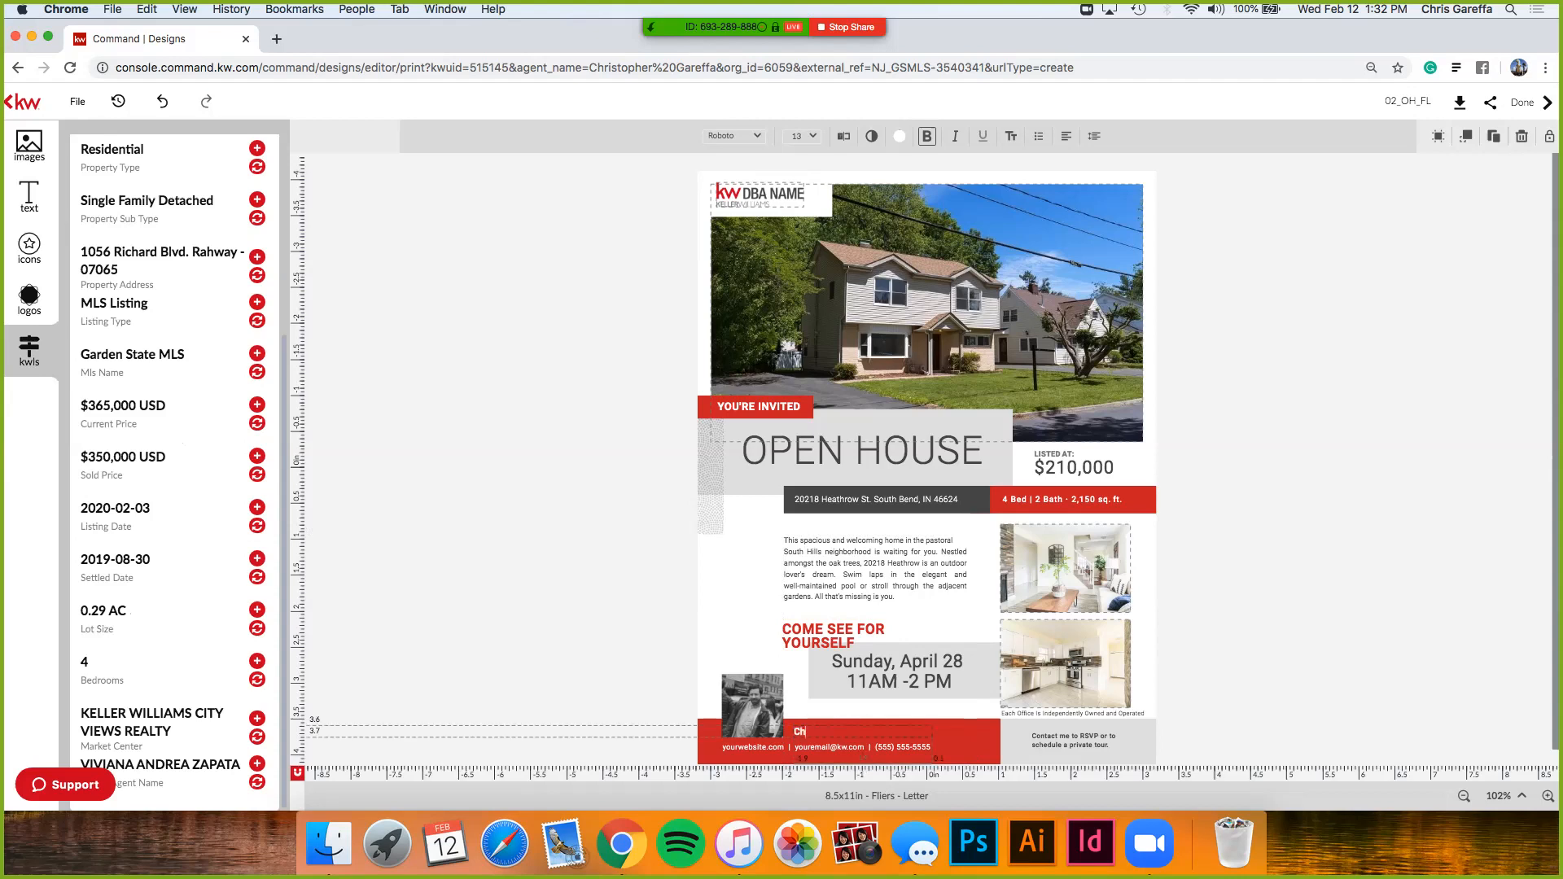
text(a)
- Fill the grey address bar with the listing's property address
click(876, 499)
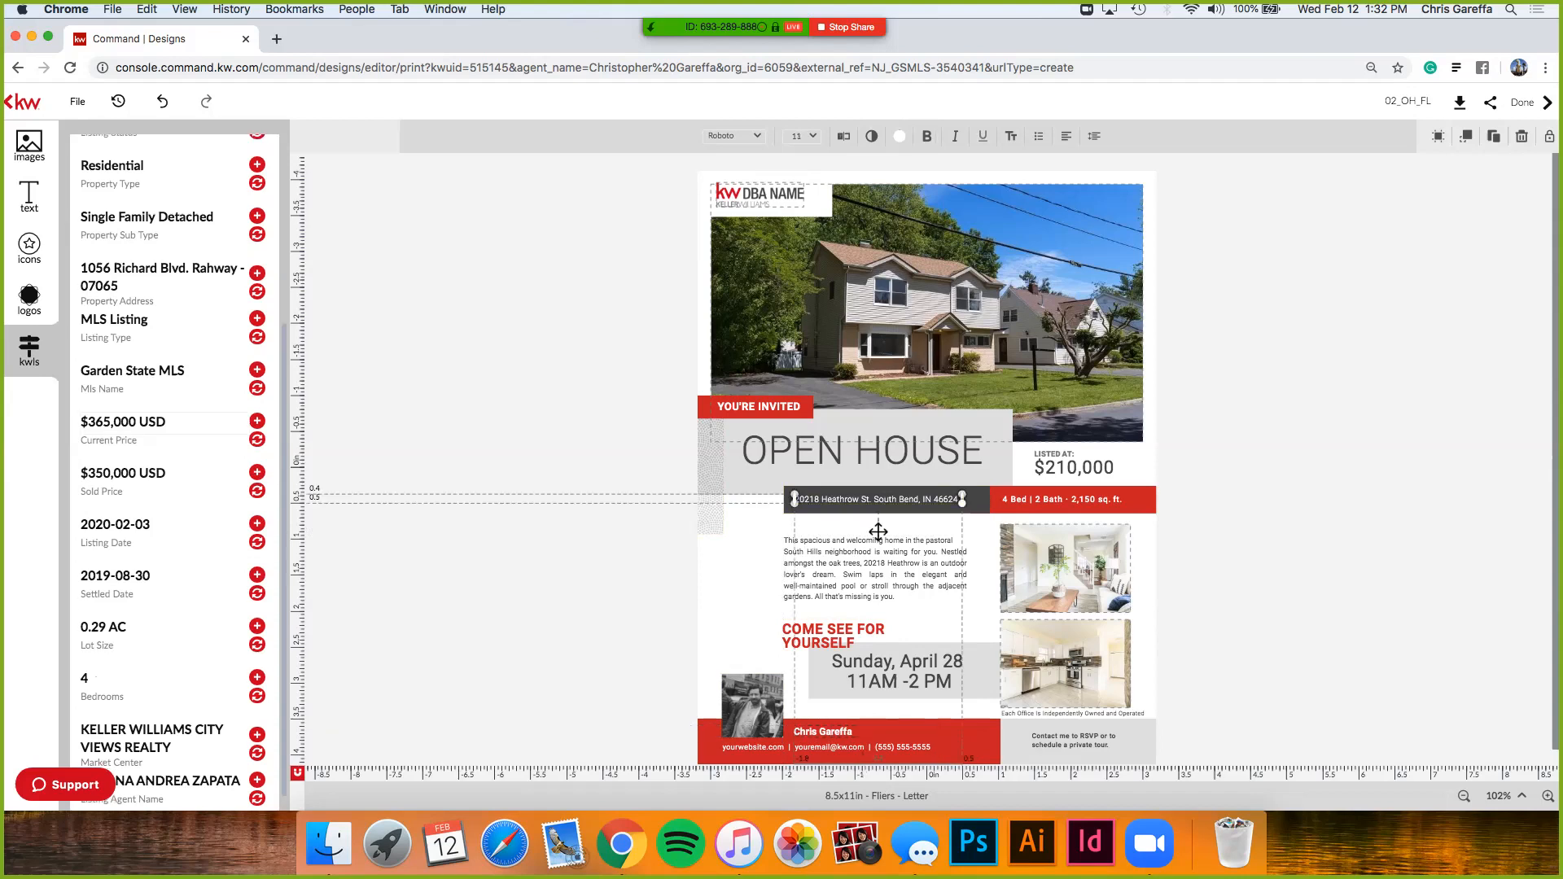
click(257, 418)
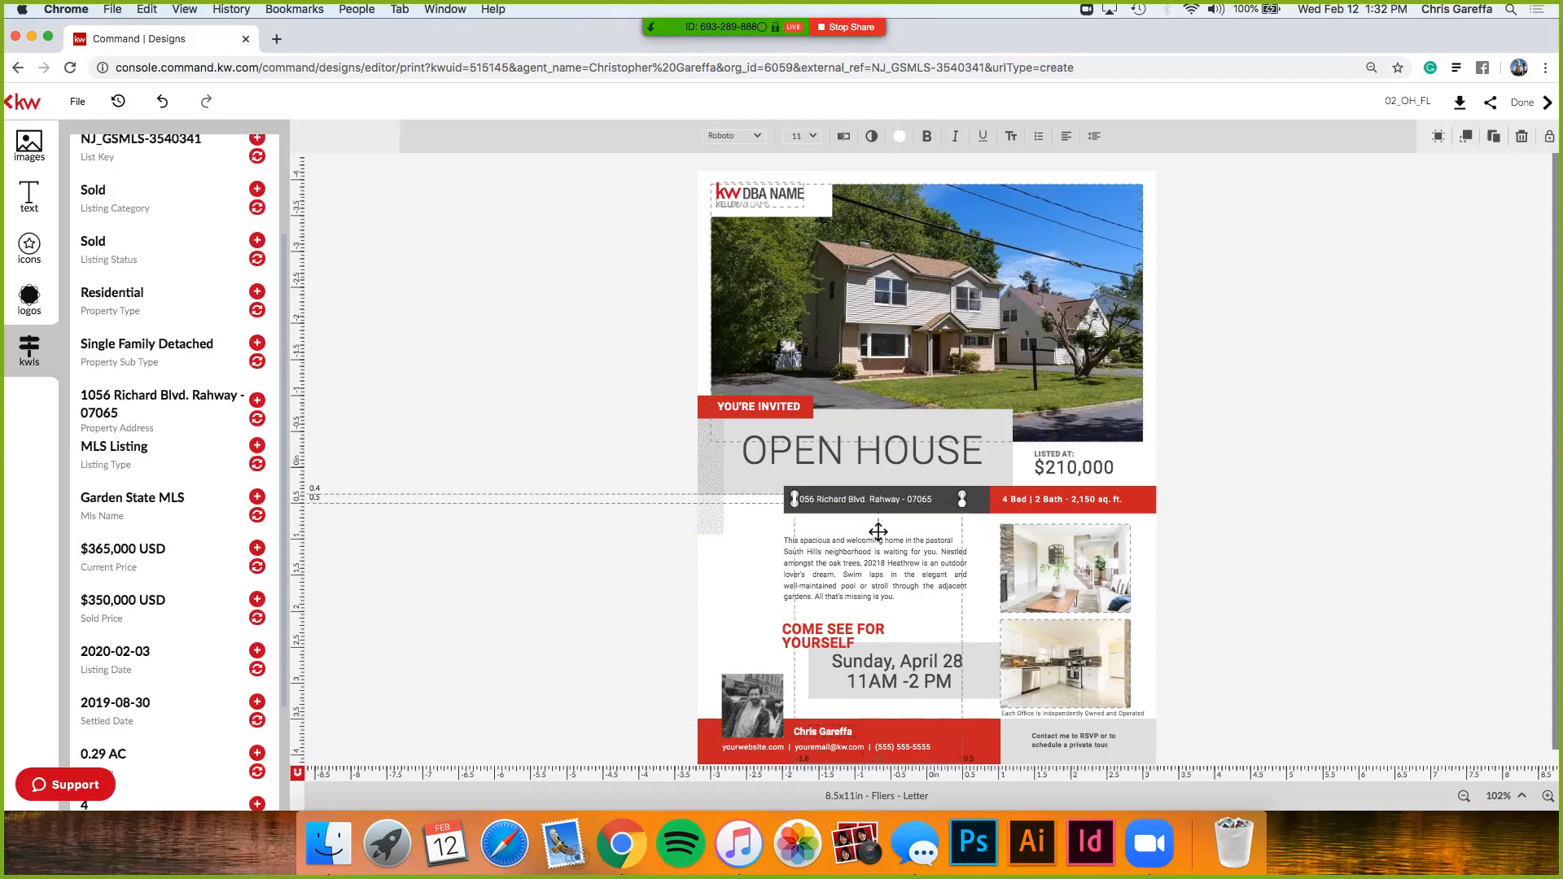
click(561, 472)
scroll(175, 473, up, 2)
scroll(175, 472, down, 4)
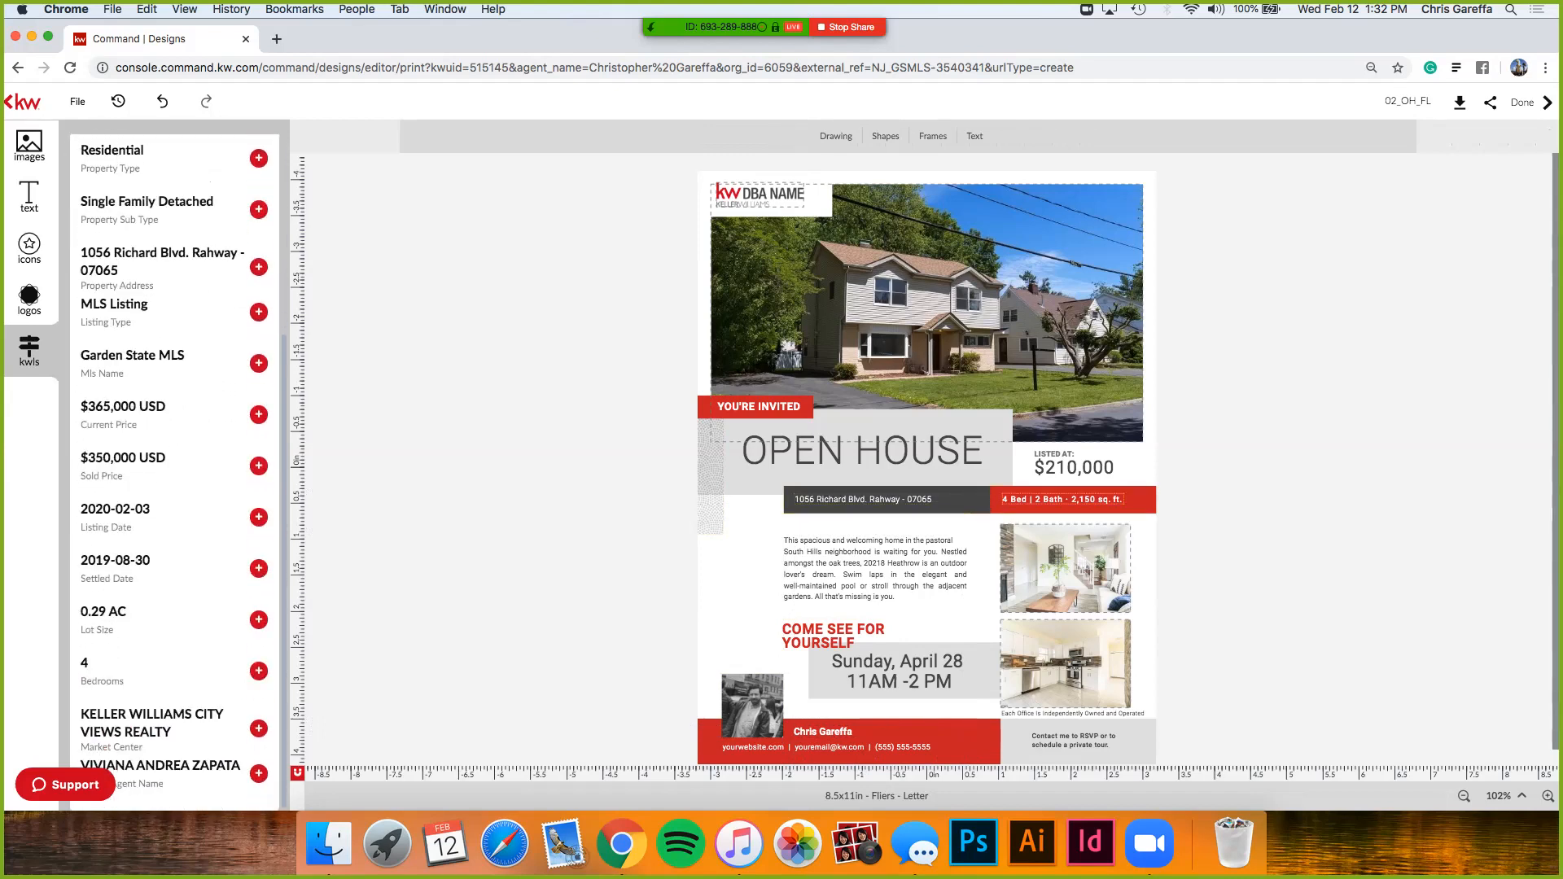
- Trim the red box text from '4 Bed | 2 Bath · 2,150 sq. ft.' to '4 Bed | 2'
click(1052, 499)
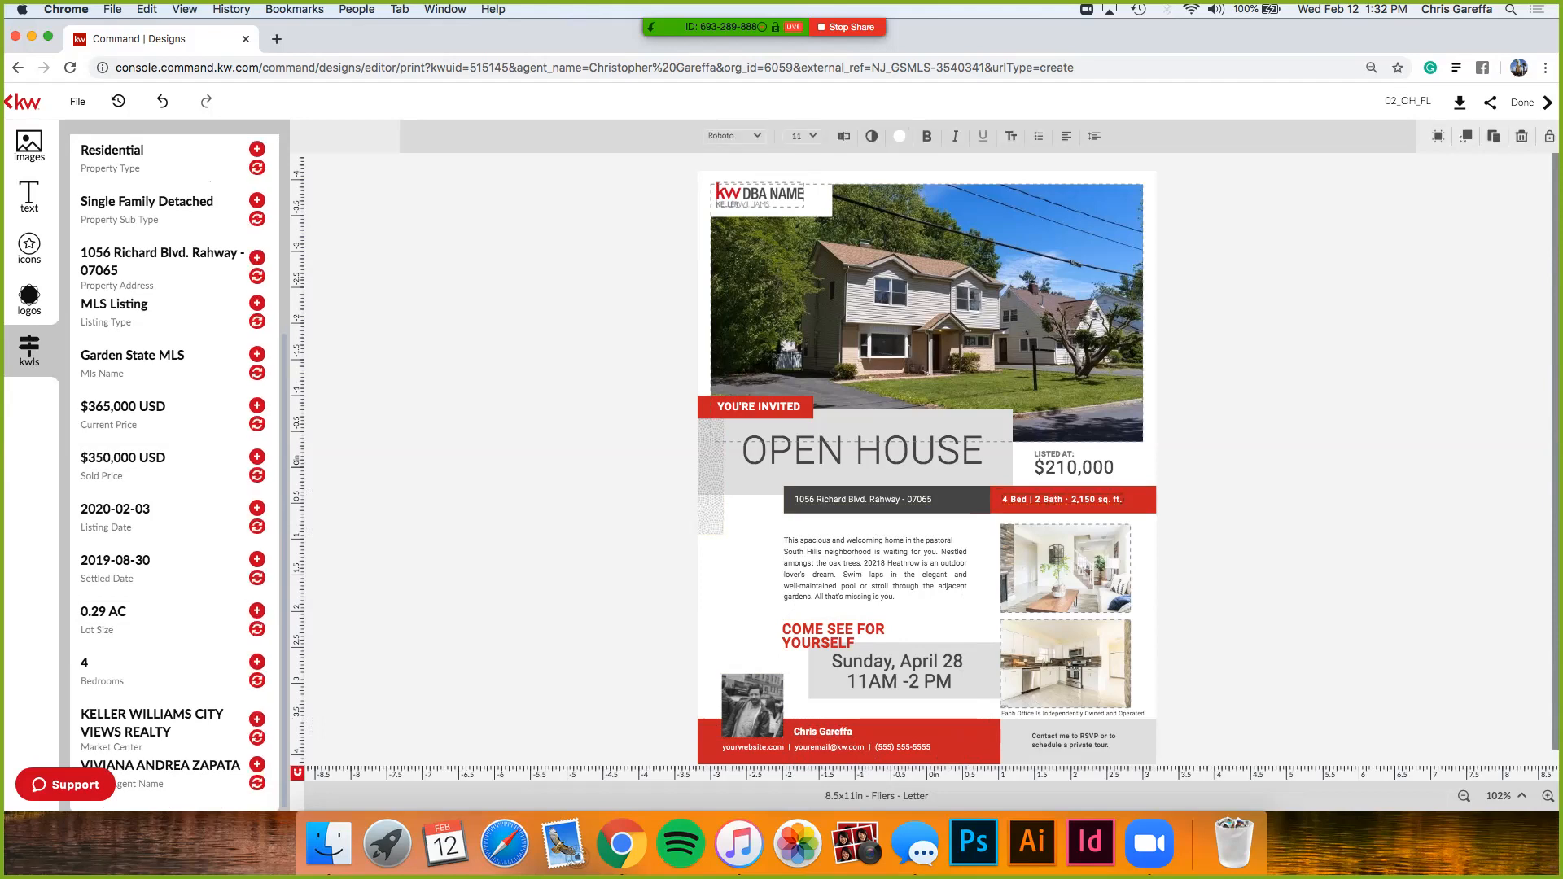
drag(1063, 499, 1110, 498)
key(BackSpace)
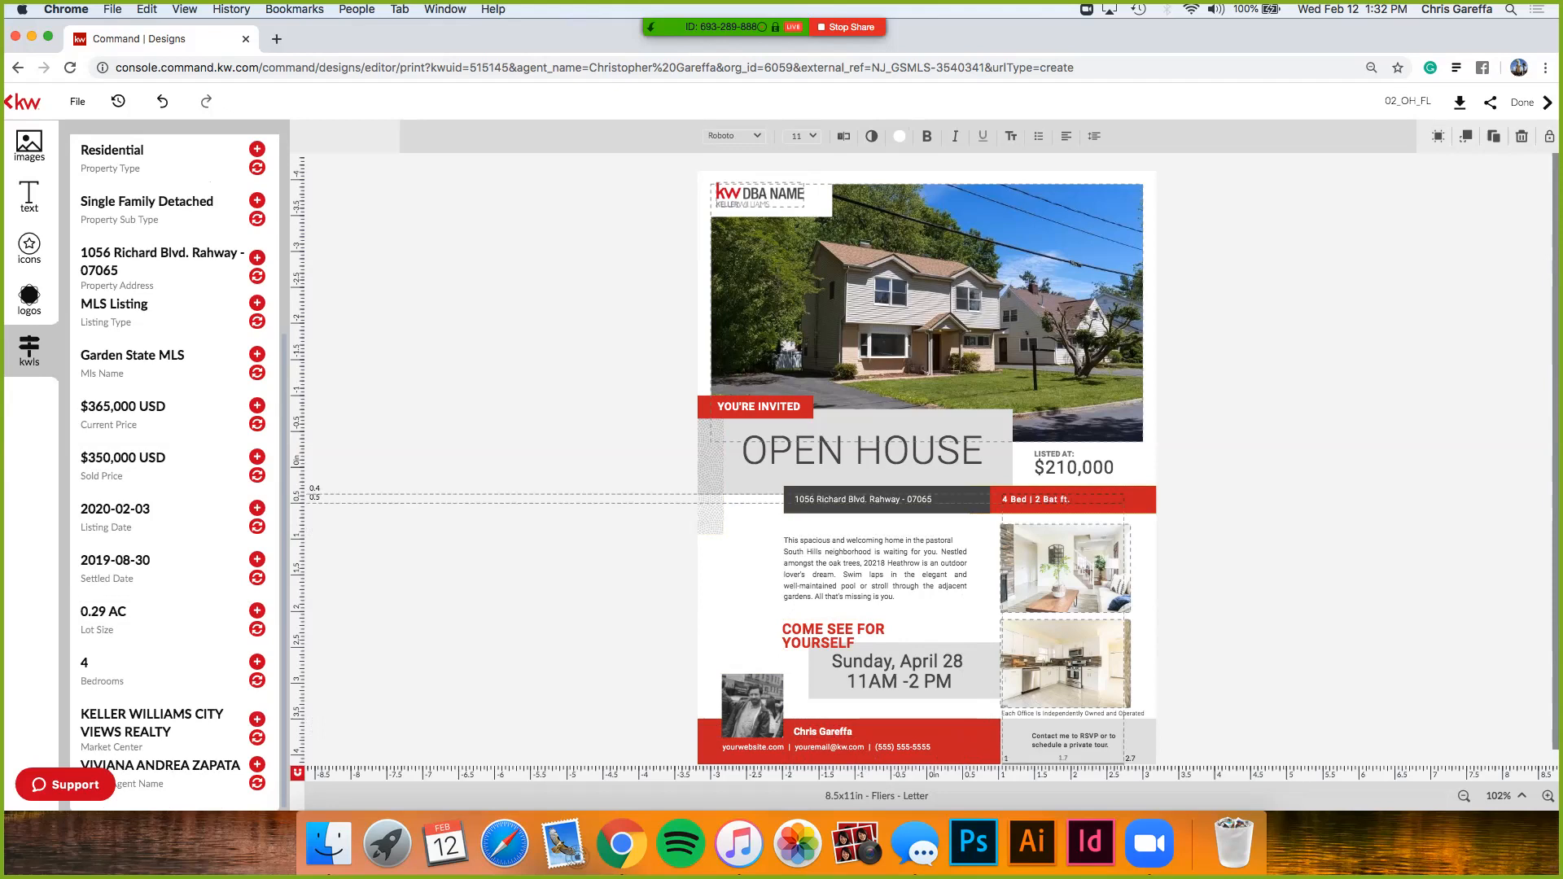
key(BackSpace)
key(BackSpace)
key(BackSpace)
key(BackSpace)
key(BackSpace)
key(BackSpace)
key(BackSpace)
key(Escape)
- Replace the $210,000 price with $350,000 and widen its box to one line
click(1074, 467)
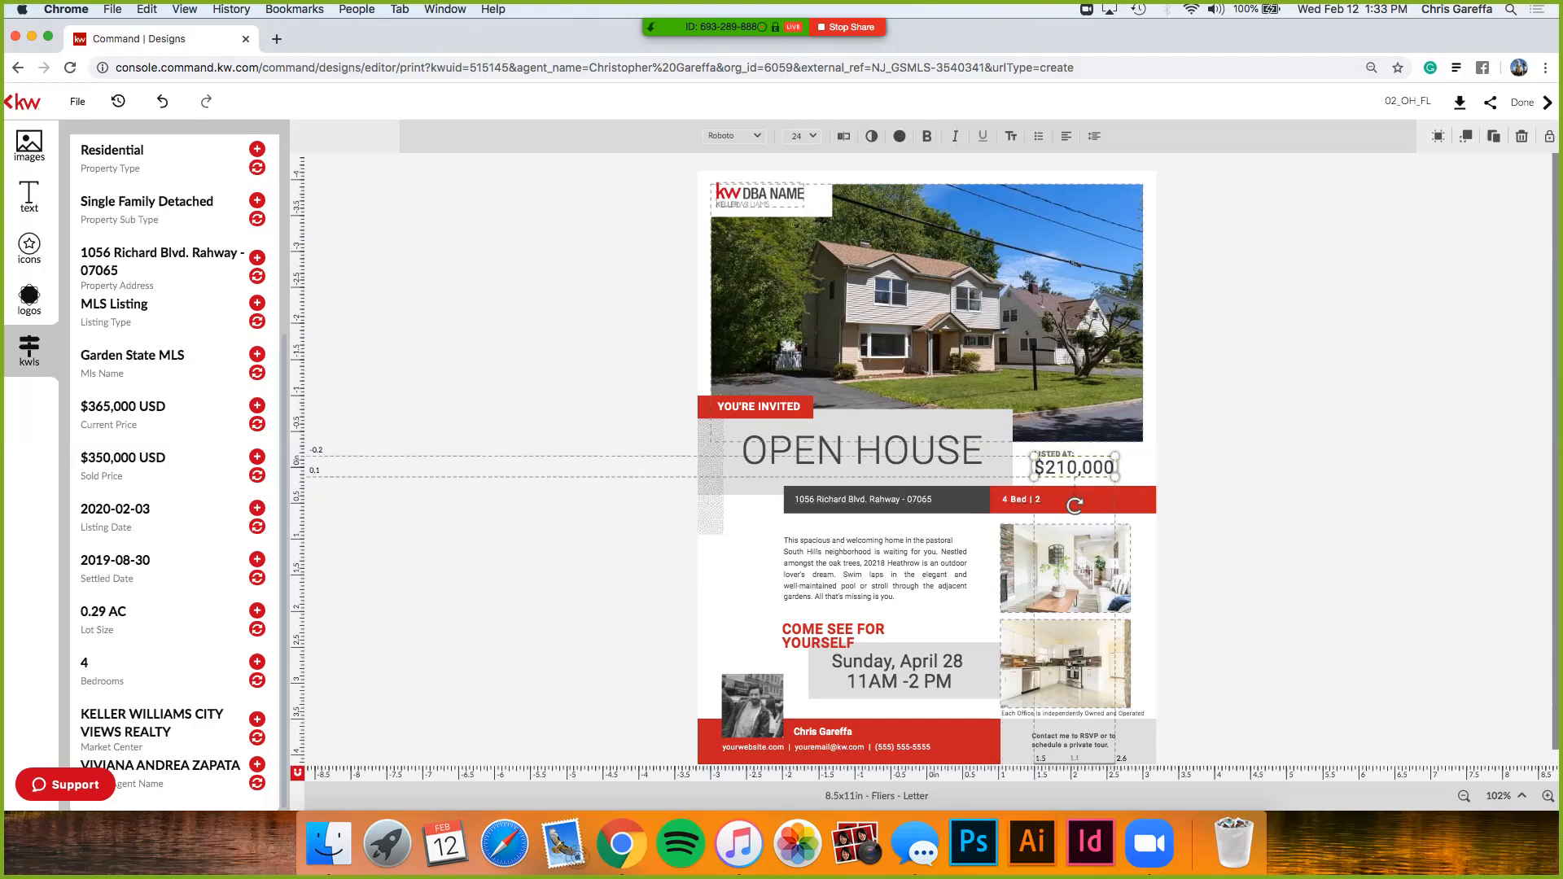
click(257, 476)
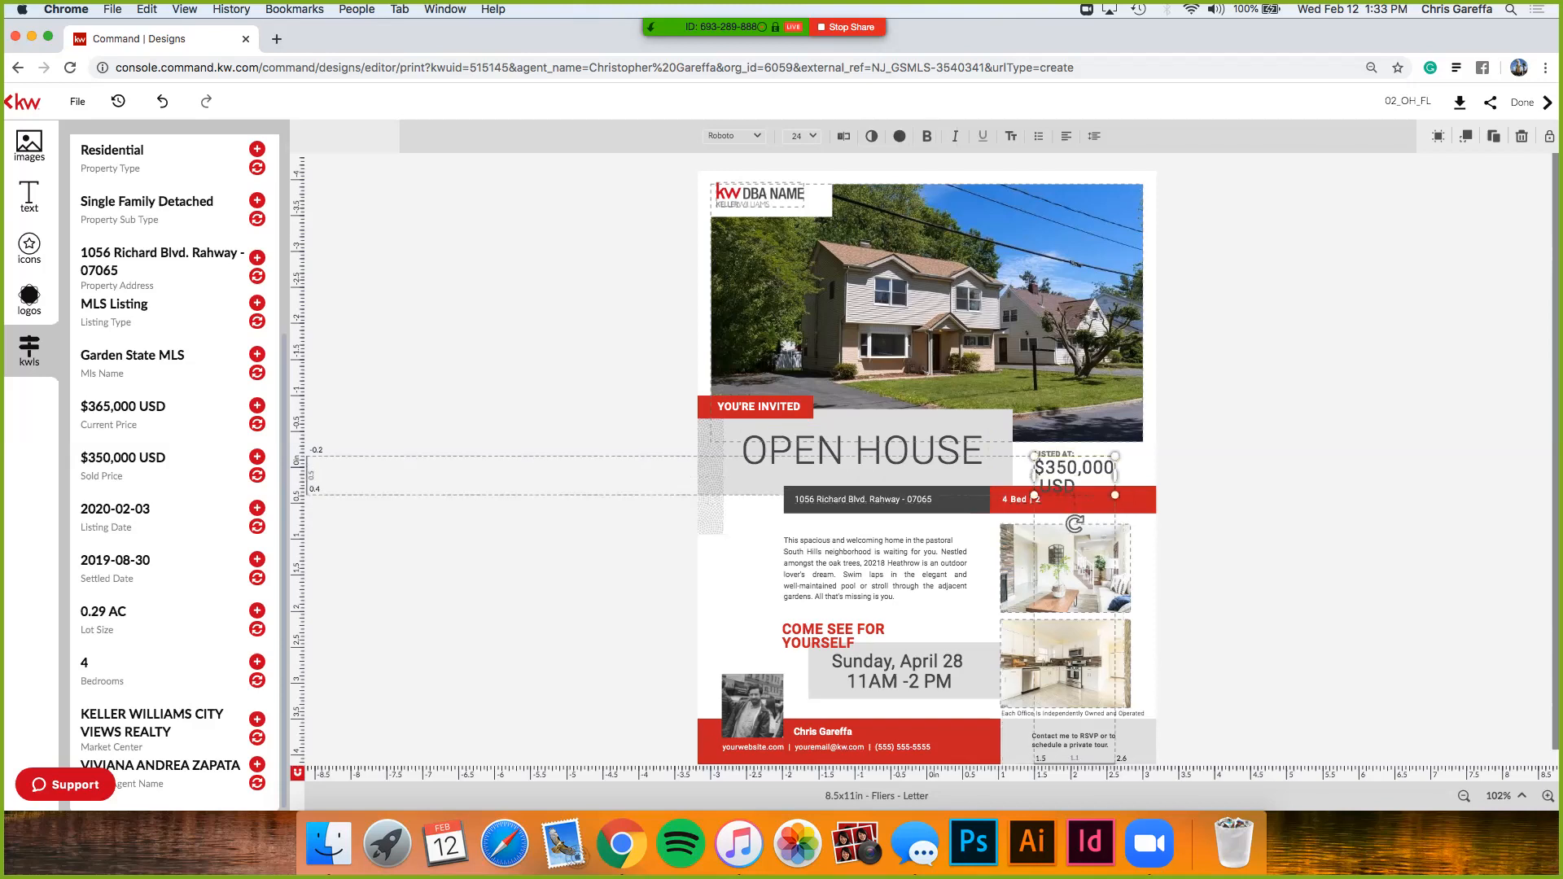
drag(1115, 475, 1154, 475)
click(1093, 503)
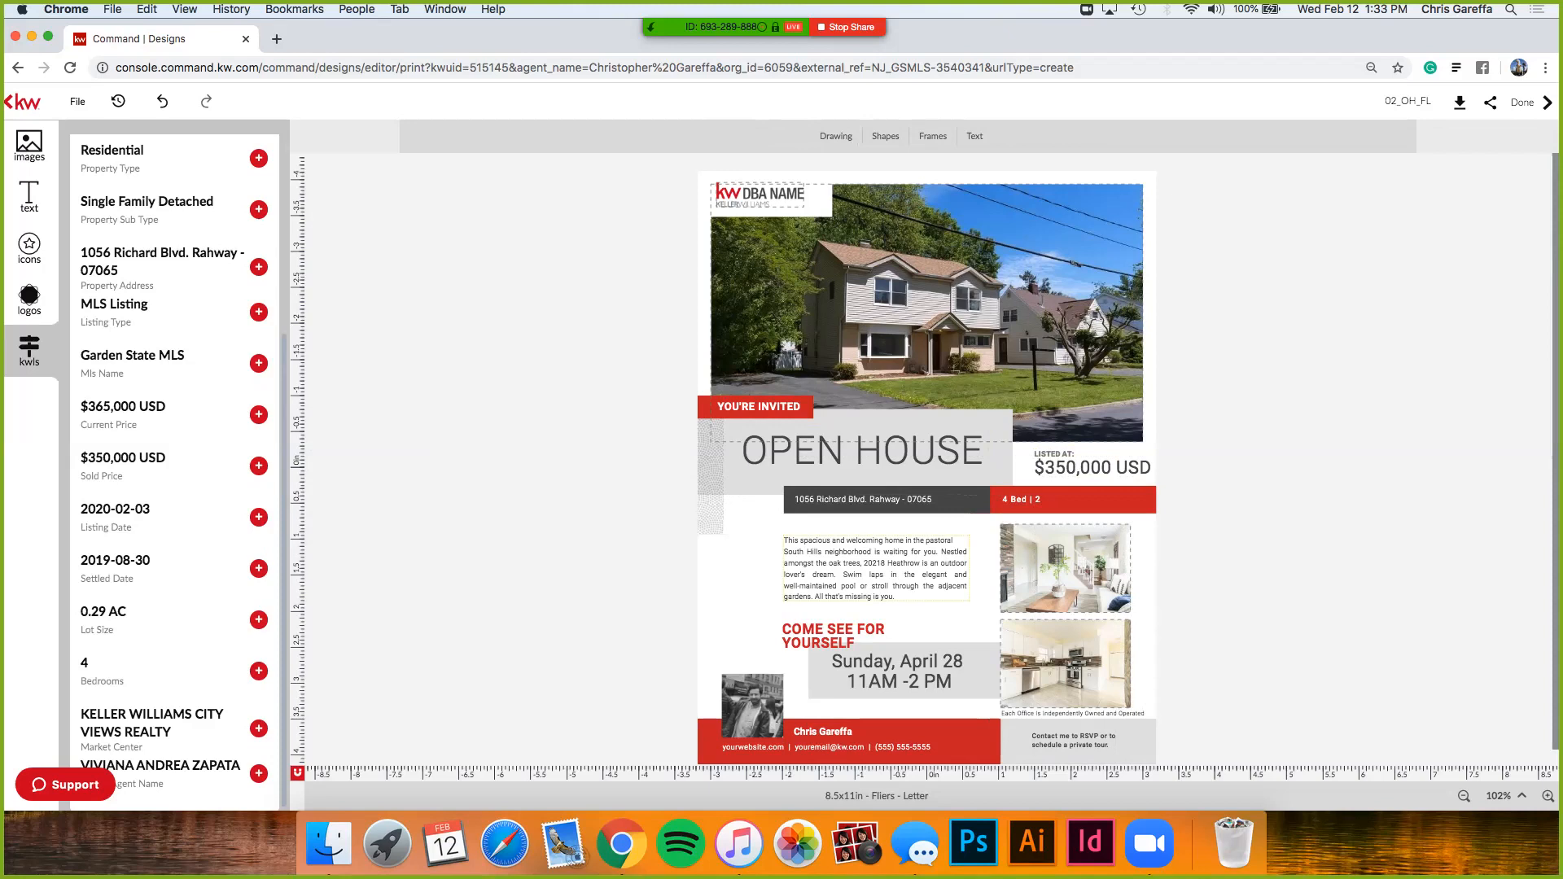
- Widen the COME SEE FOR YOURSELF heading onto one line above the date box
scroll(926, 466, down, 1)
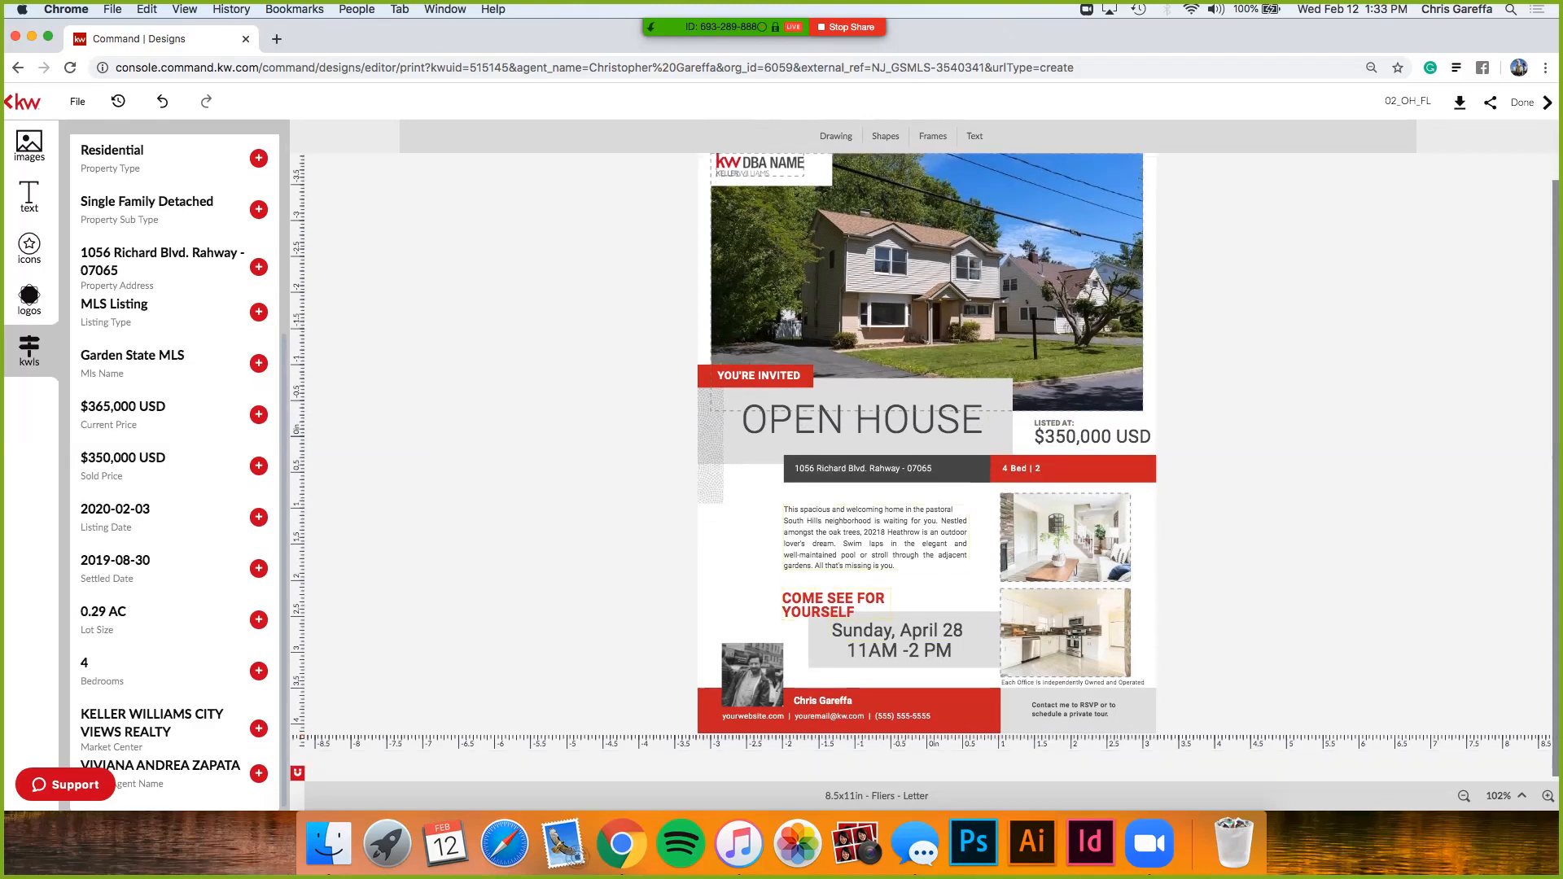
click(836, 605)
mouse_move(891, 604)
mouse_down()
mouse_move(983, 603)
mouse_move(895, 596)
mouse_up()
click(895, 630)
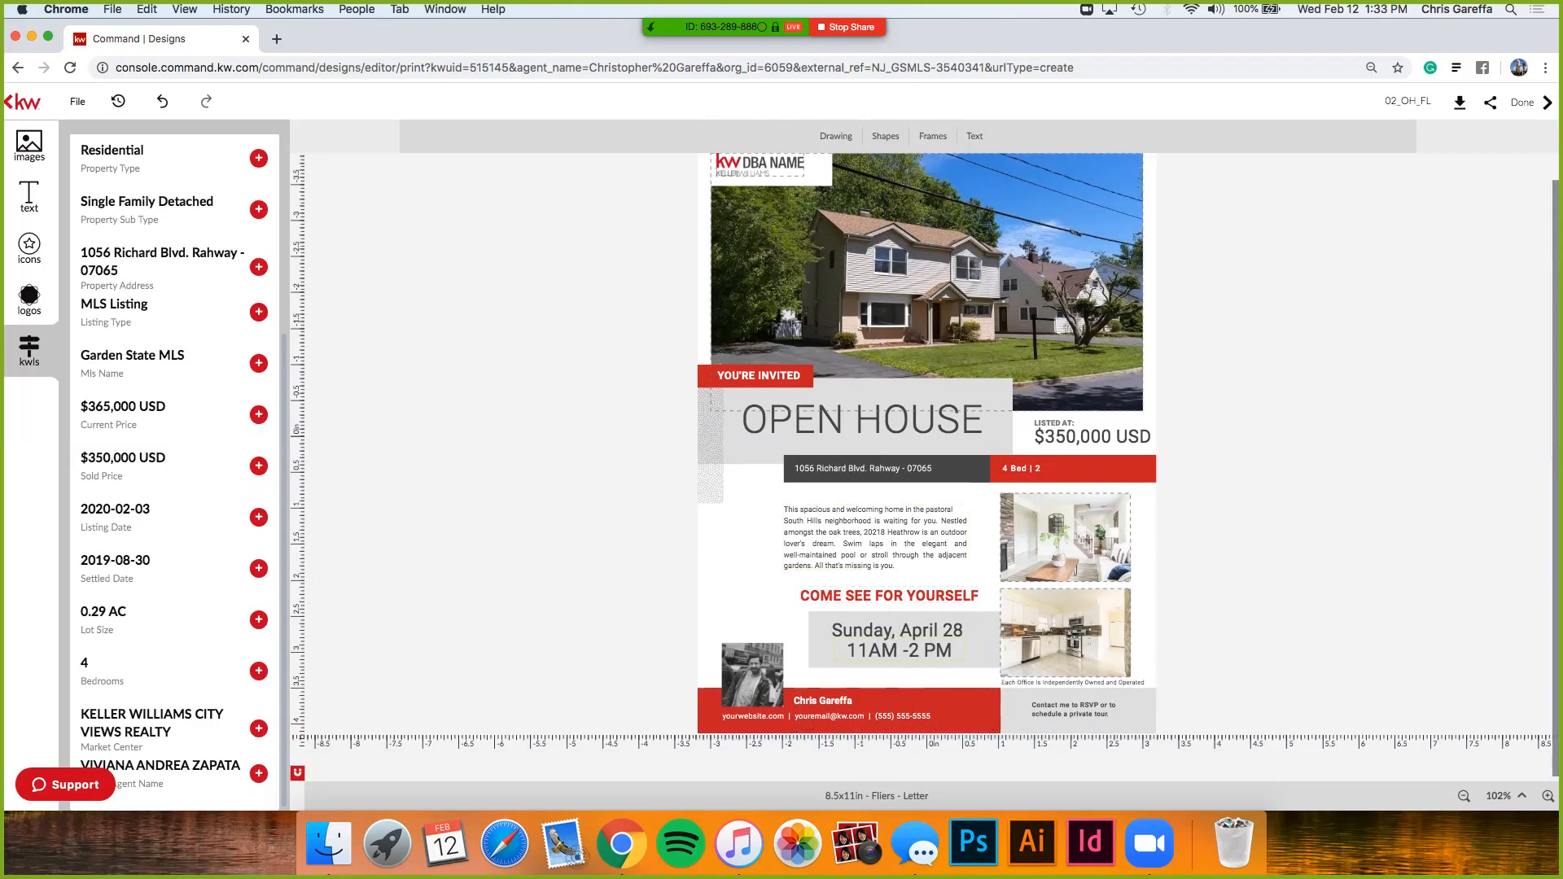
- Change the date from Sunday, April 28 to Sunday, Feb 16th and widen the box
click(833, 631)
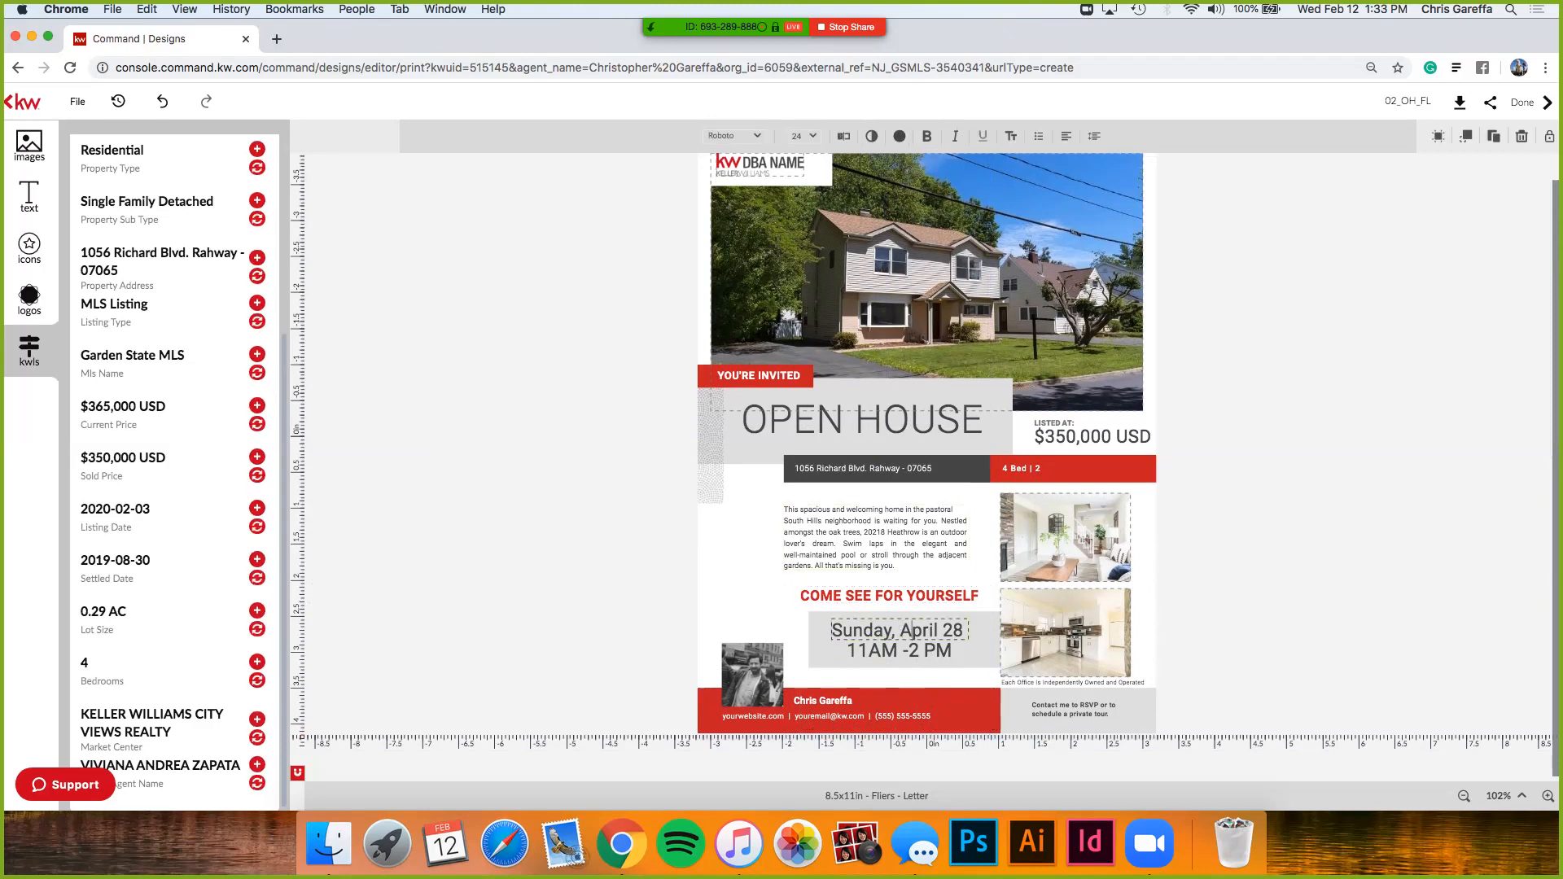
drag(939, 631, 900, 631)
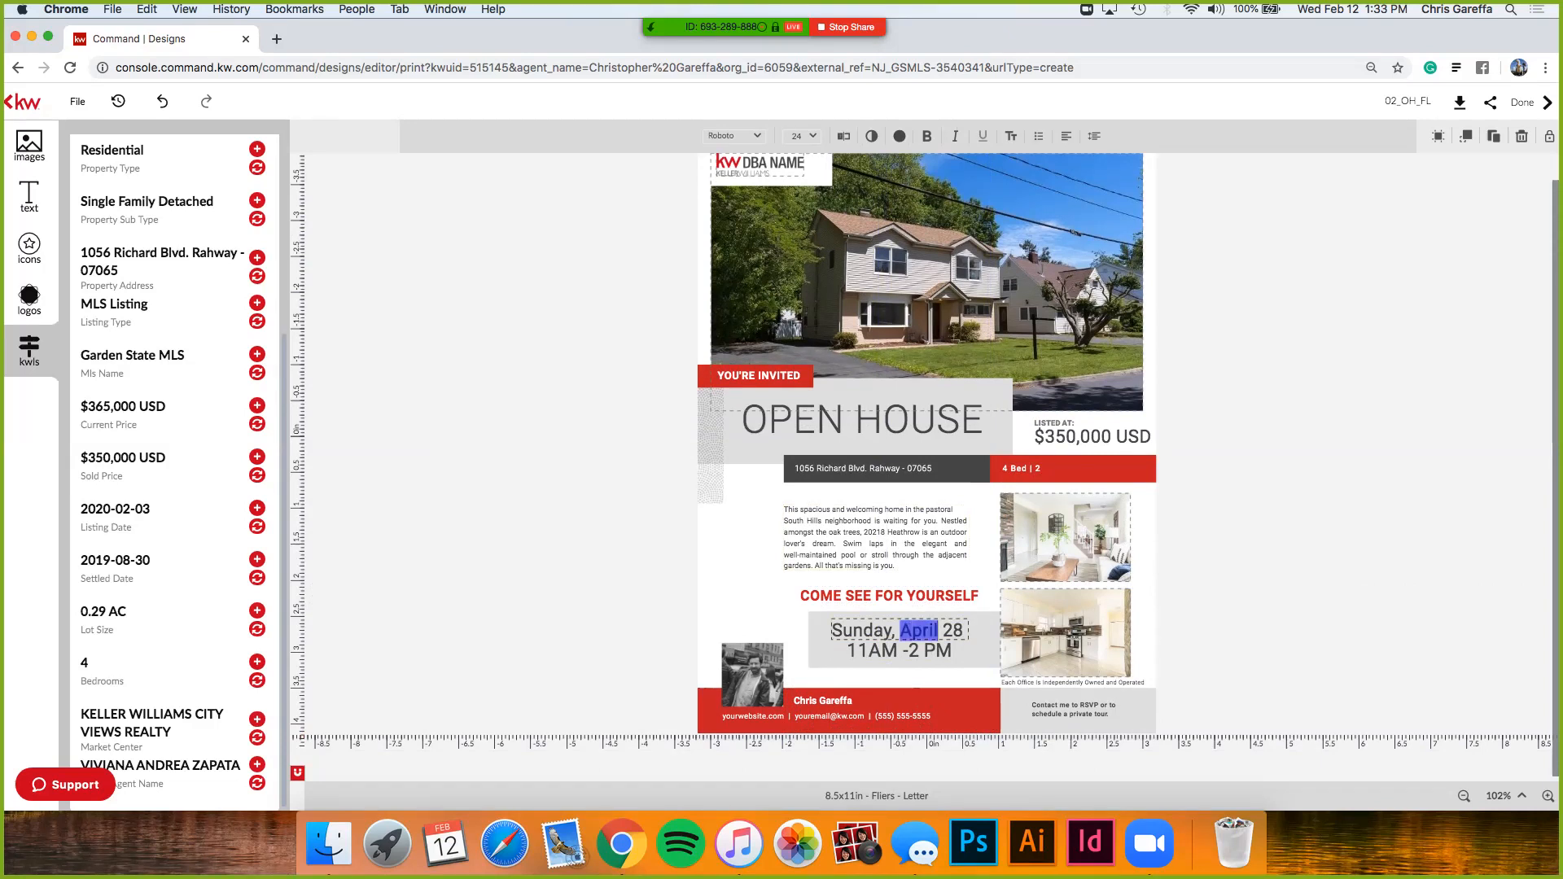
text(Feb)
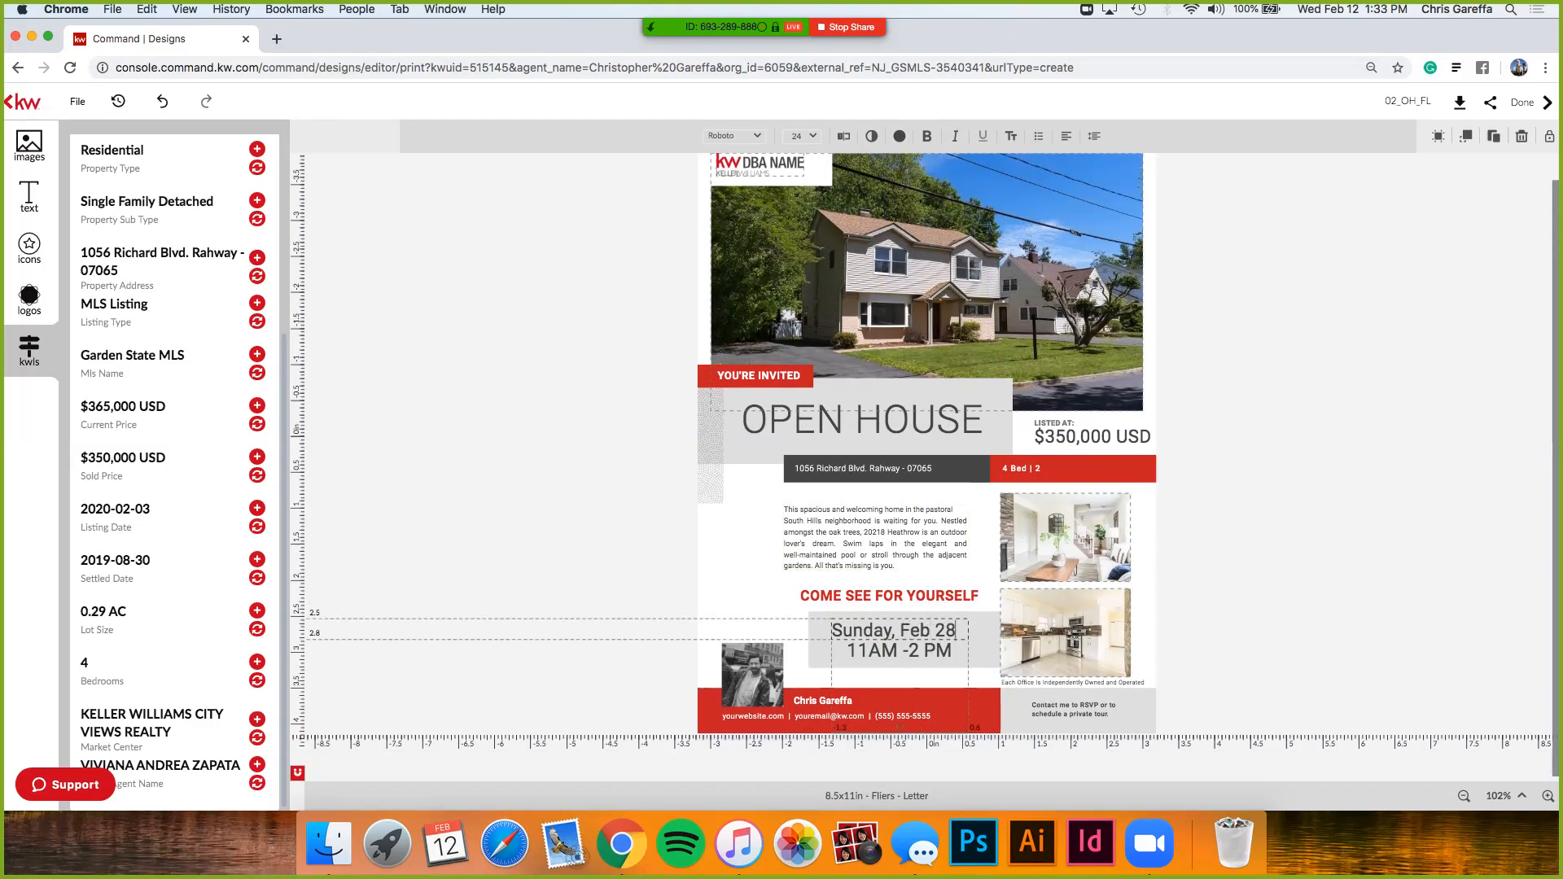
key(BackSpace)
key(BackSpace)
text(16th)
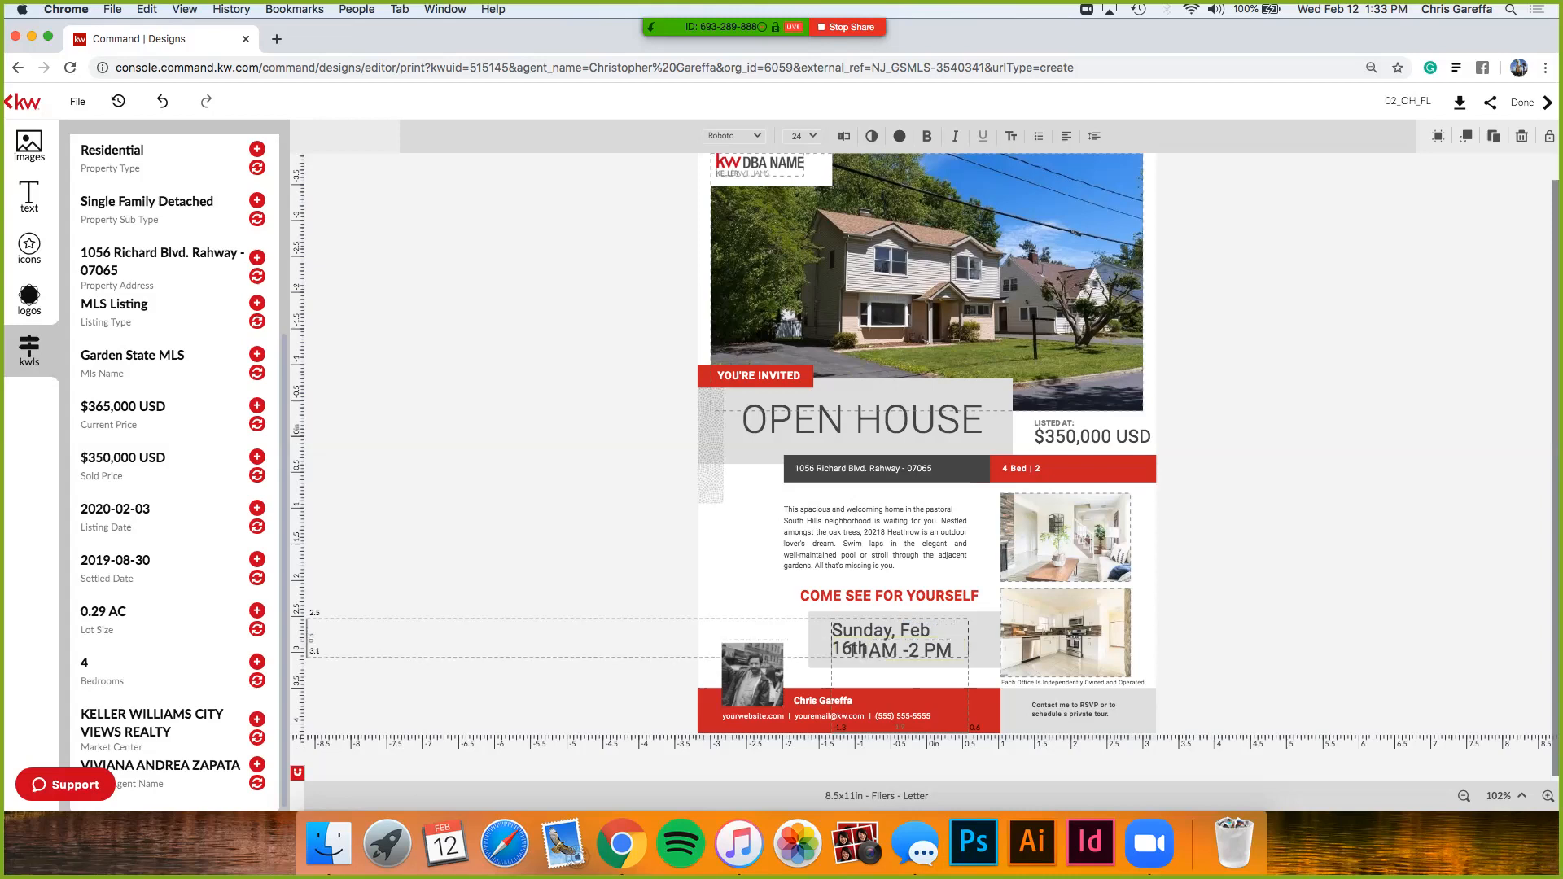
drag(969, 657, 979, 658)
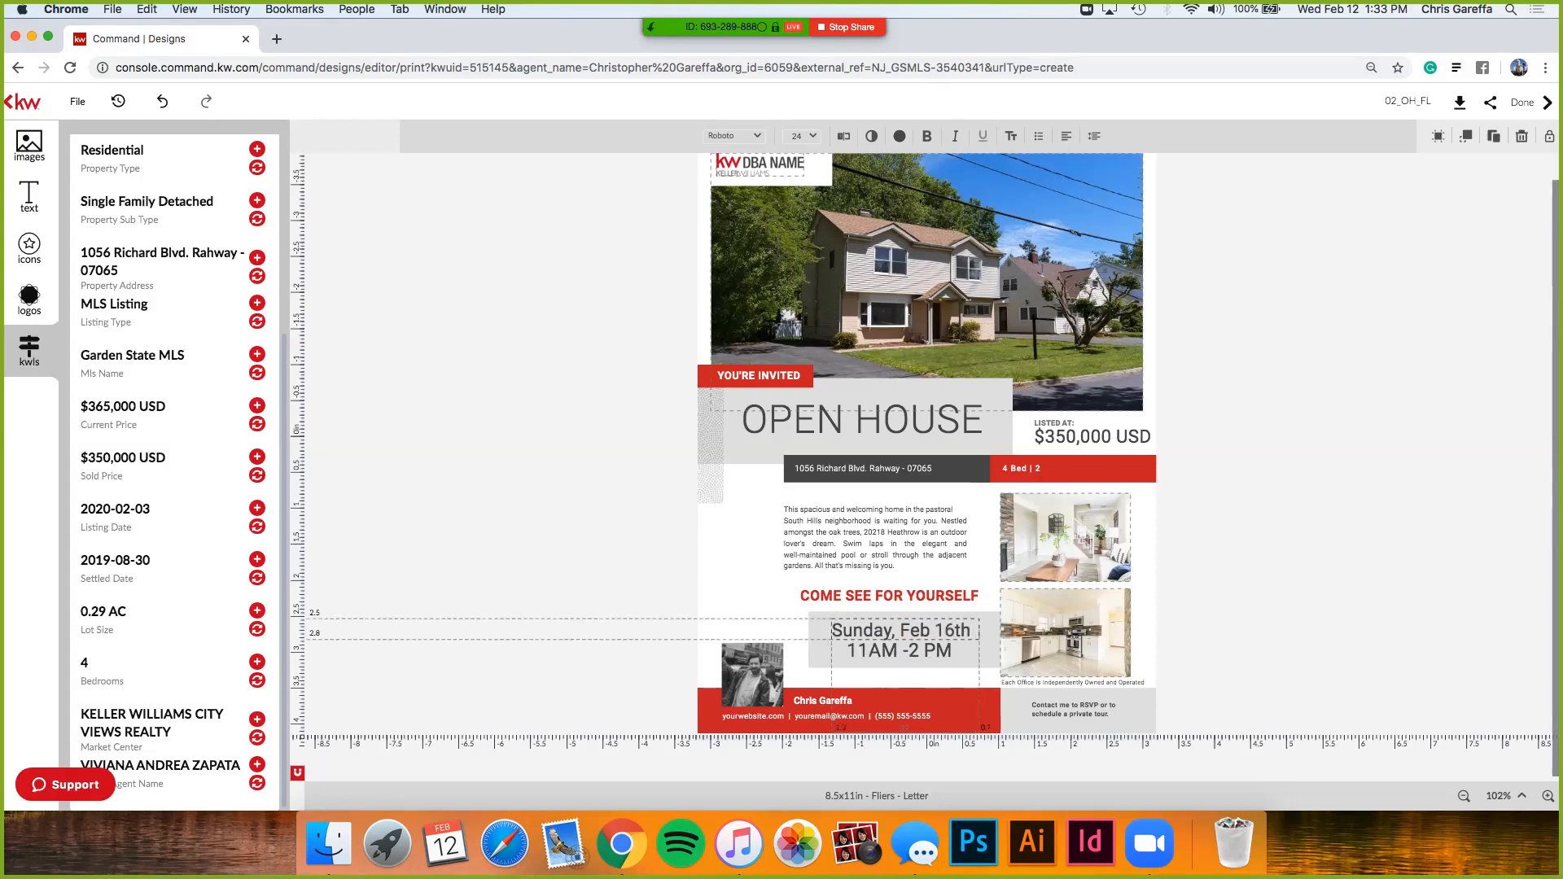
click(1245, 602)
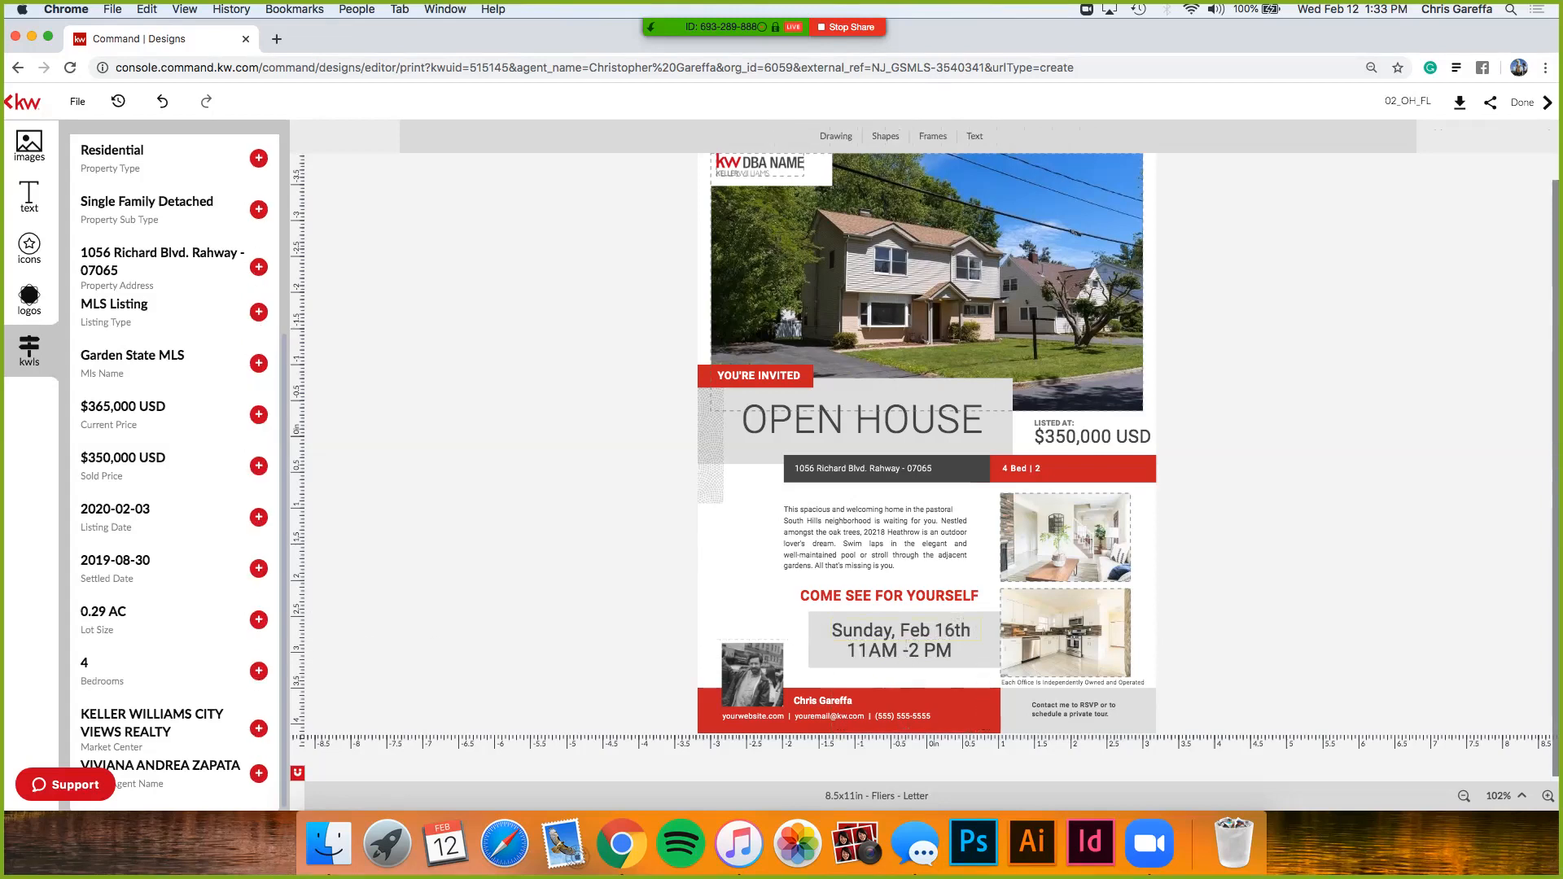
- Change the time line from 11AM -2 PM to 1PM -4 PM
click(899, 650)
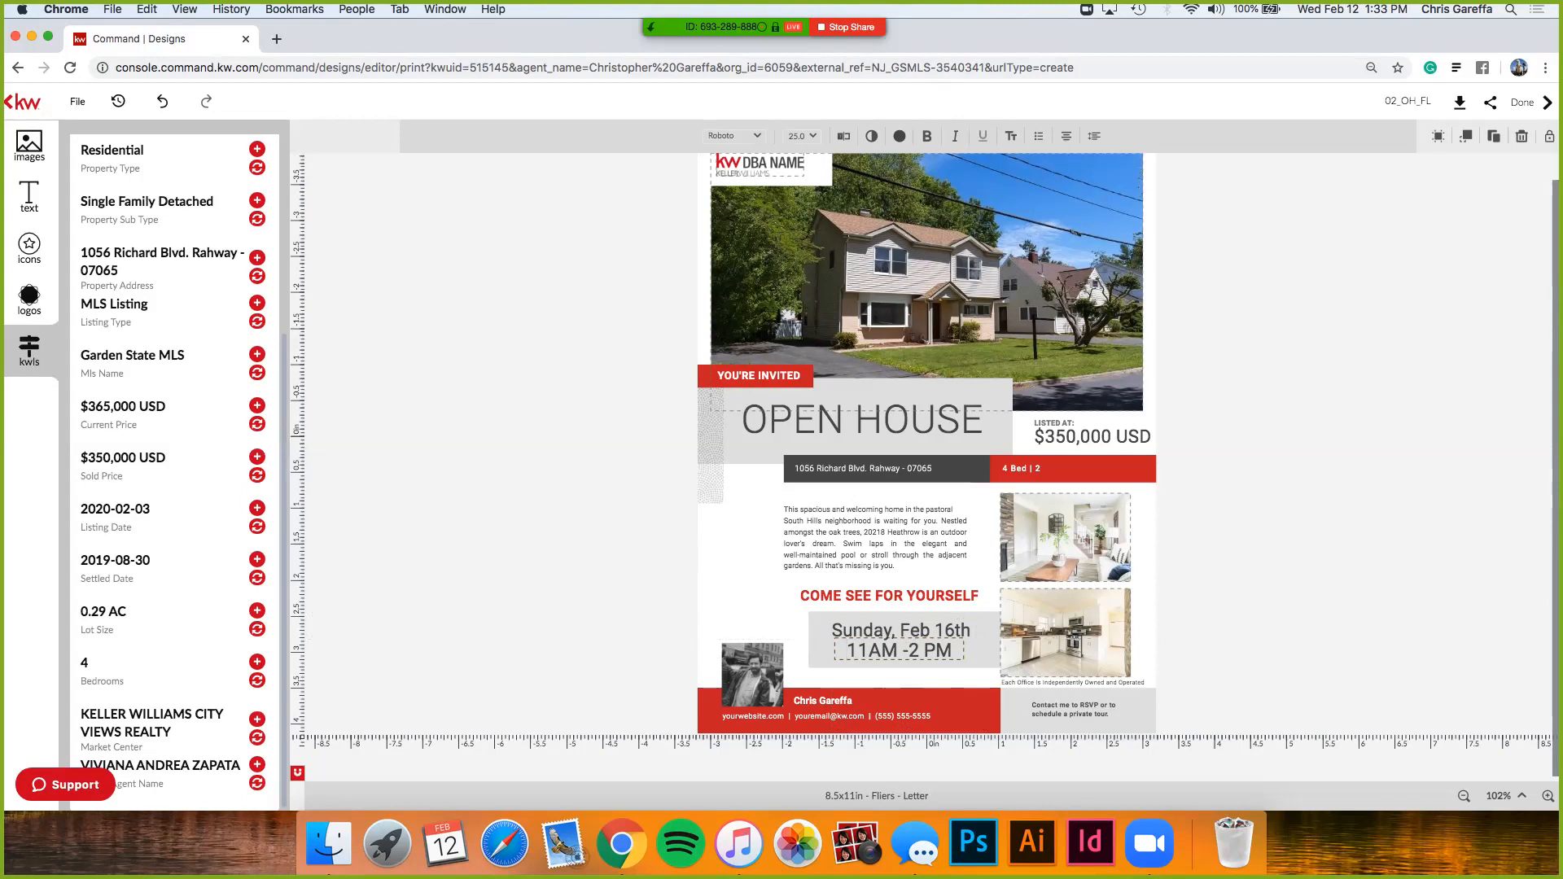
key(BackSpace)
key(BackSpace)
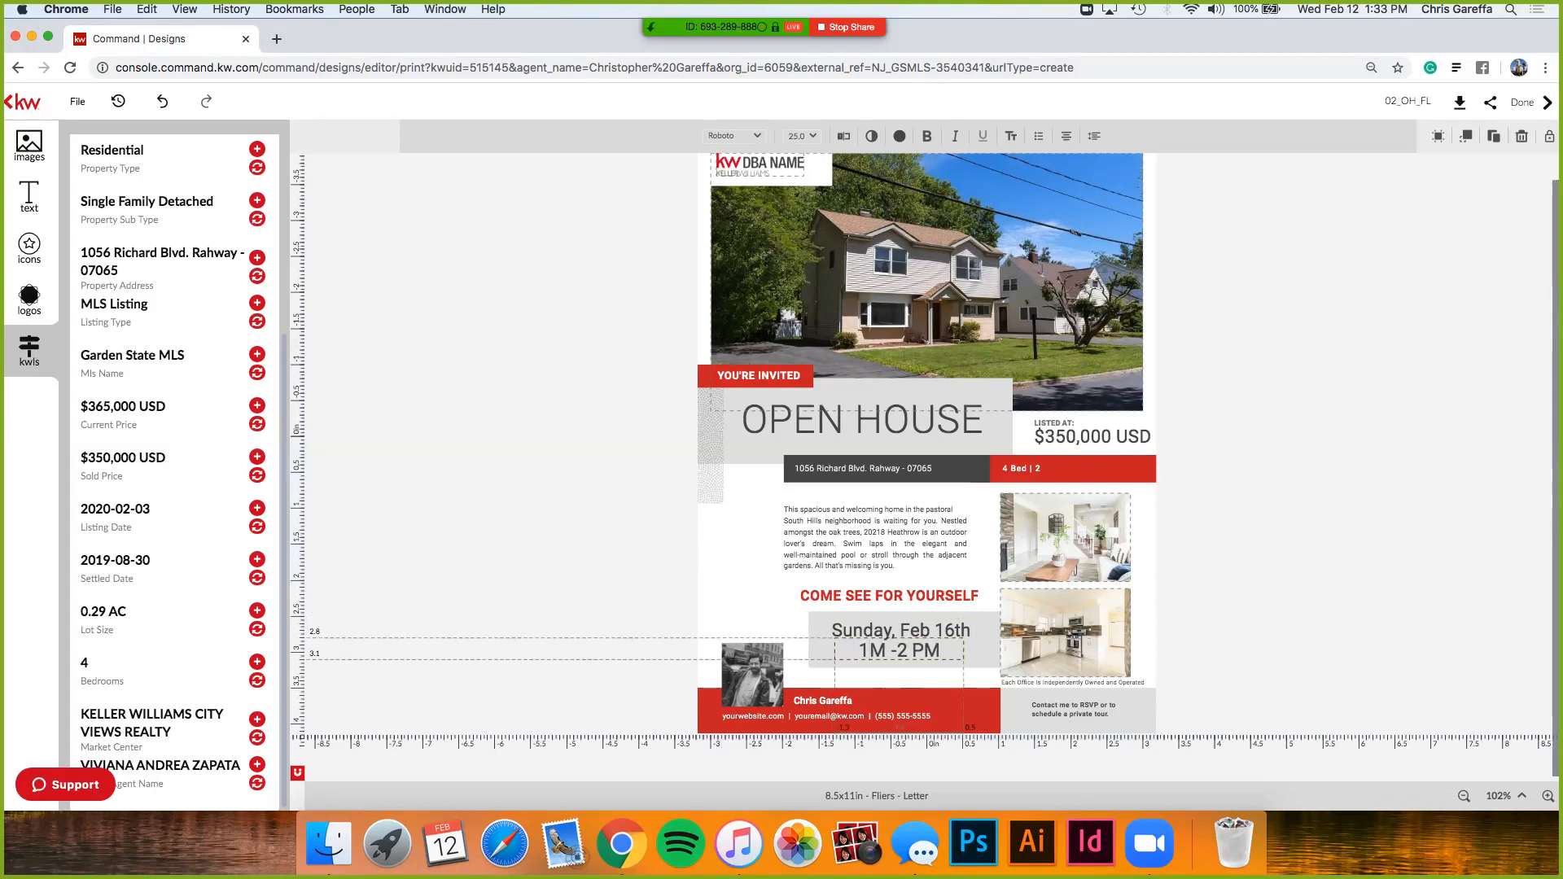
text(P)
key(BackSpace)
text(4)
key(Escape)
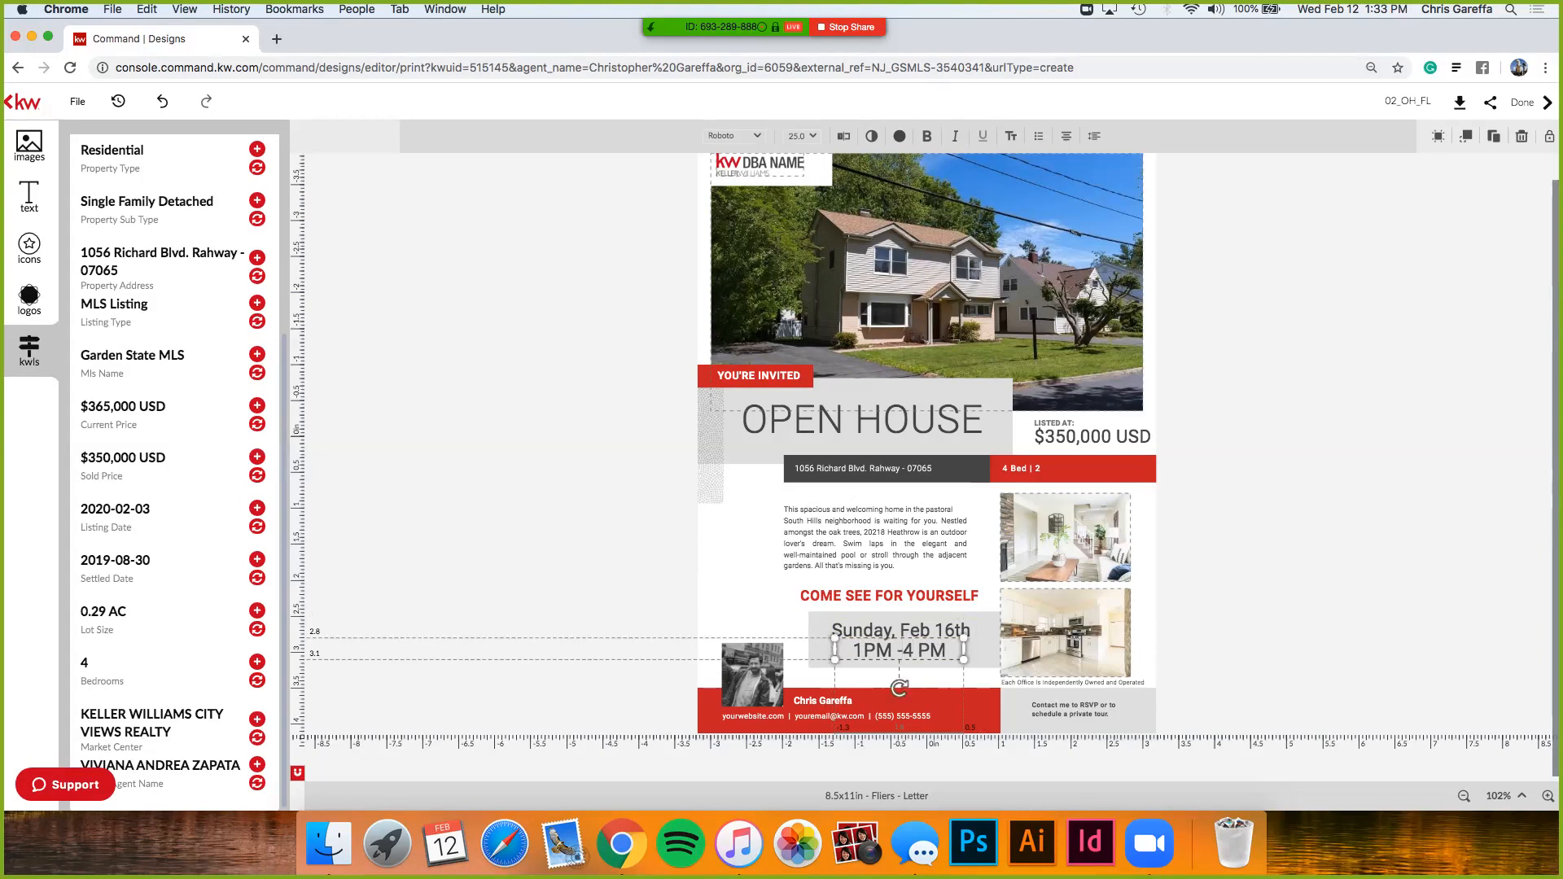
key(Escape)
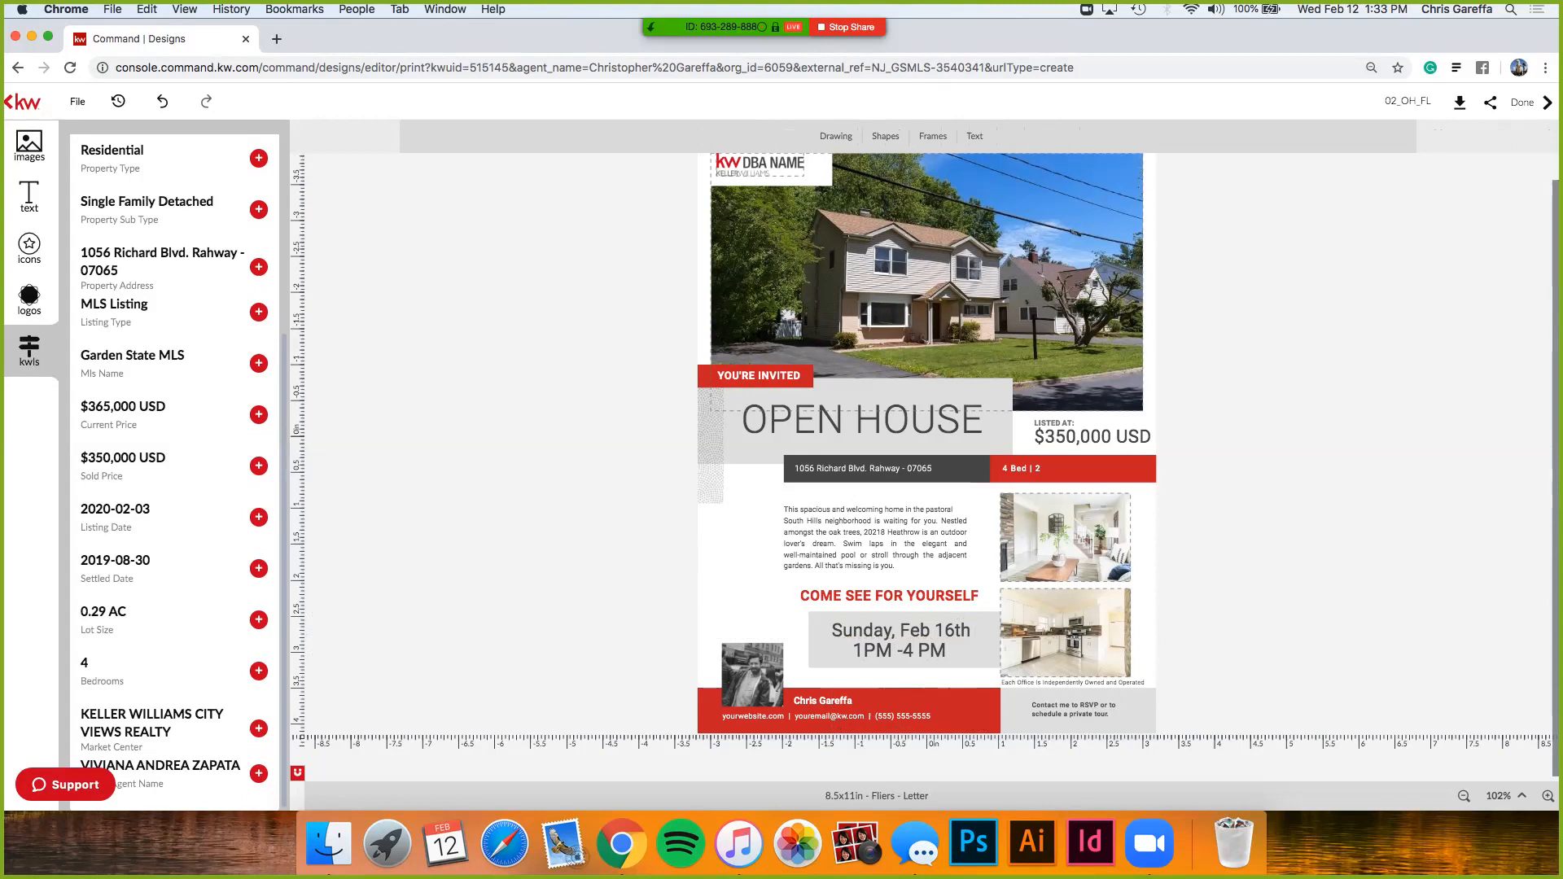
- Replace the DBA NAME placeholder with the KW City Views Realty logo from My Library
scroll(925, 466, up, 1)
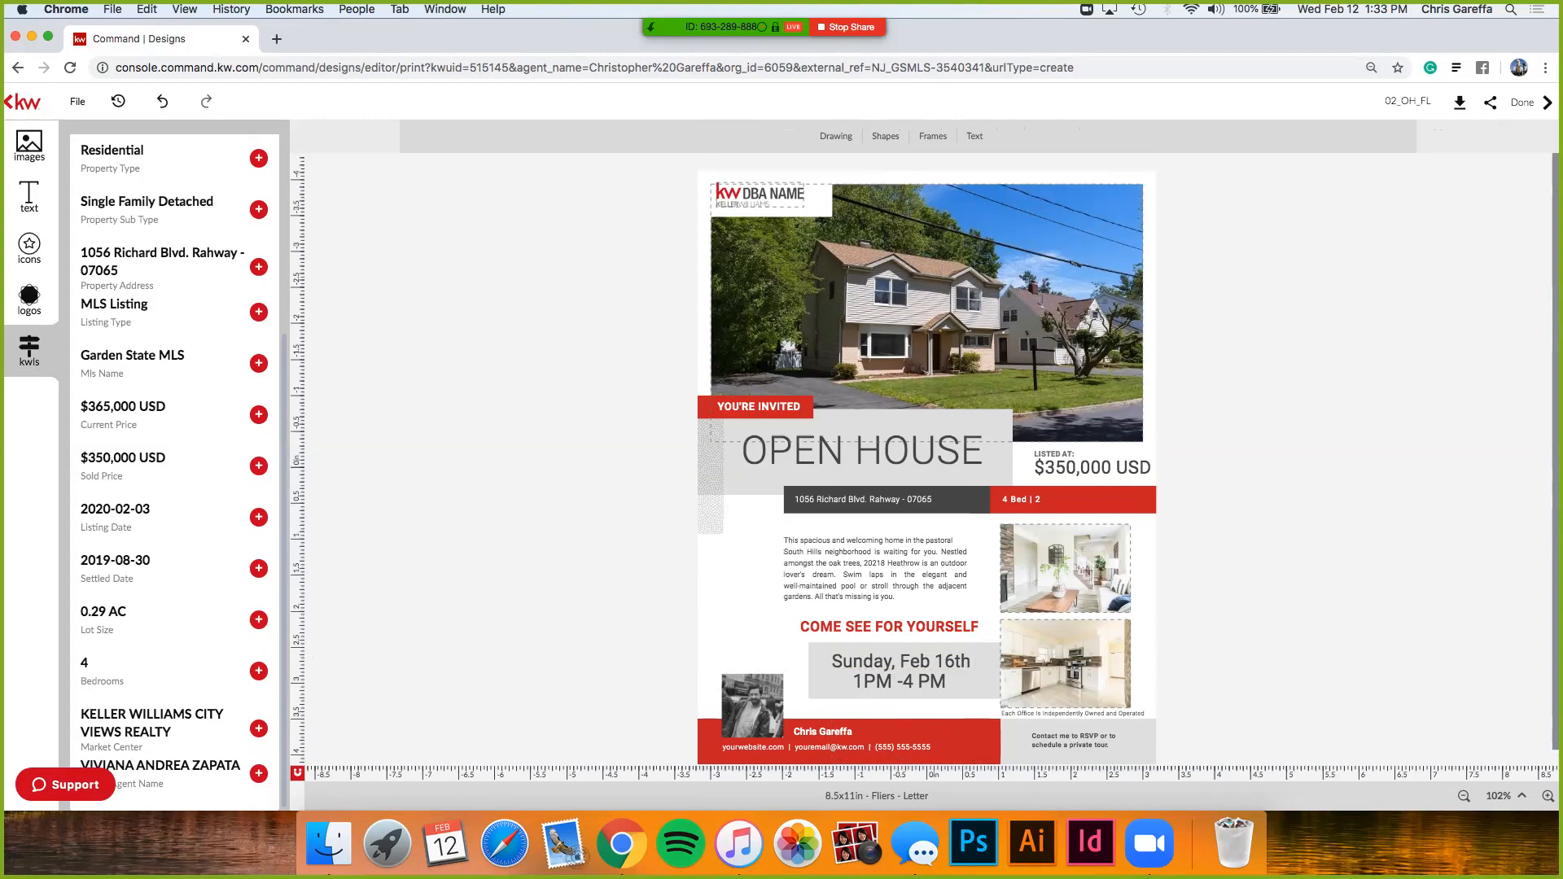
click(30, 296)
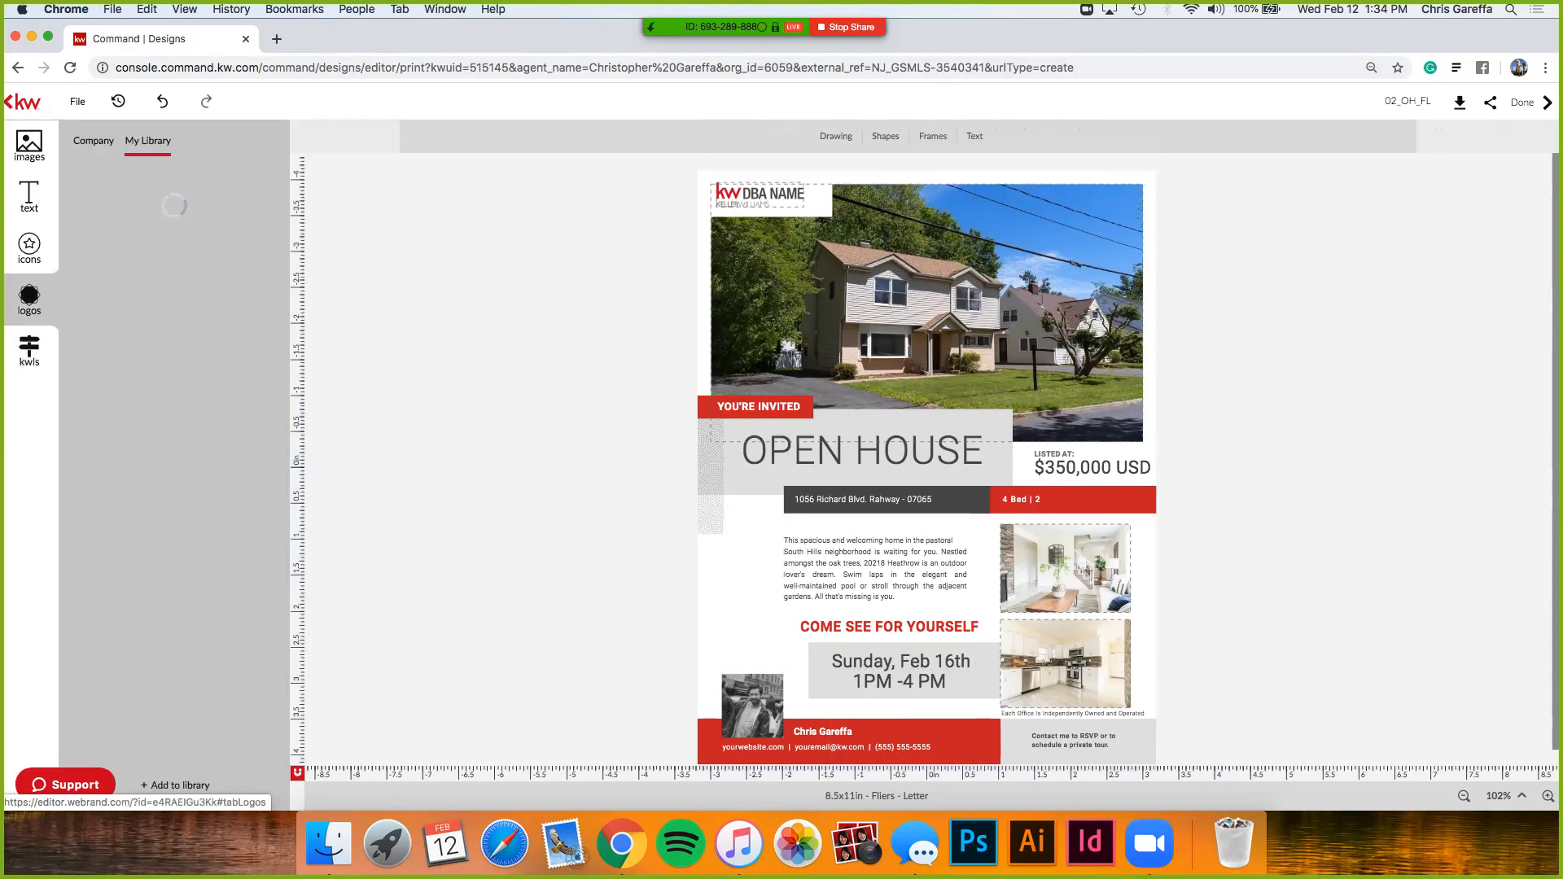
drag(124, 318, 757, 196)
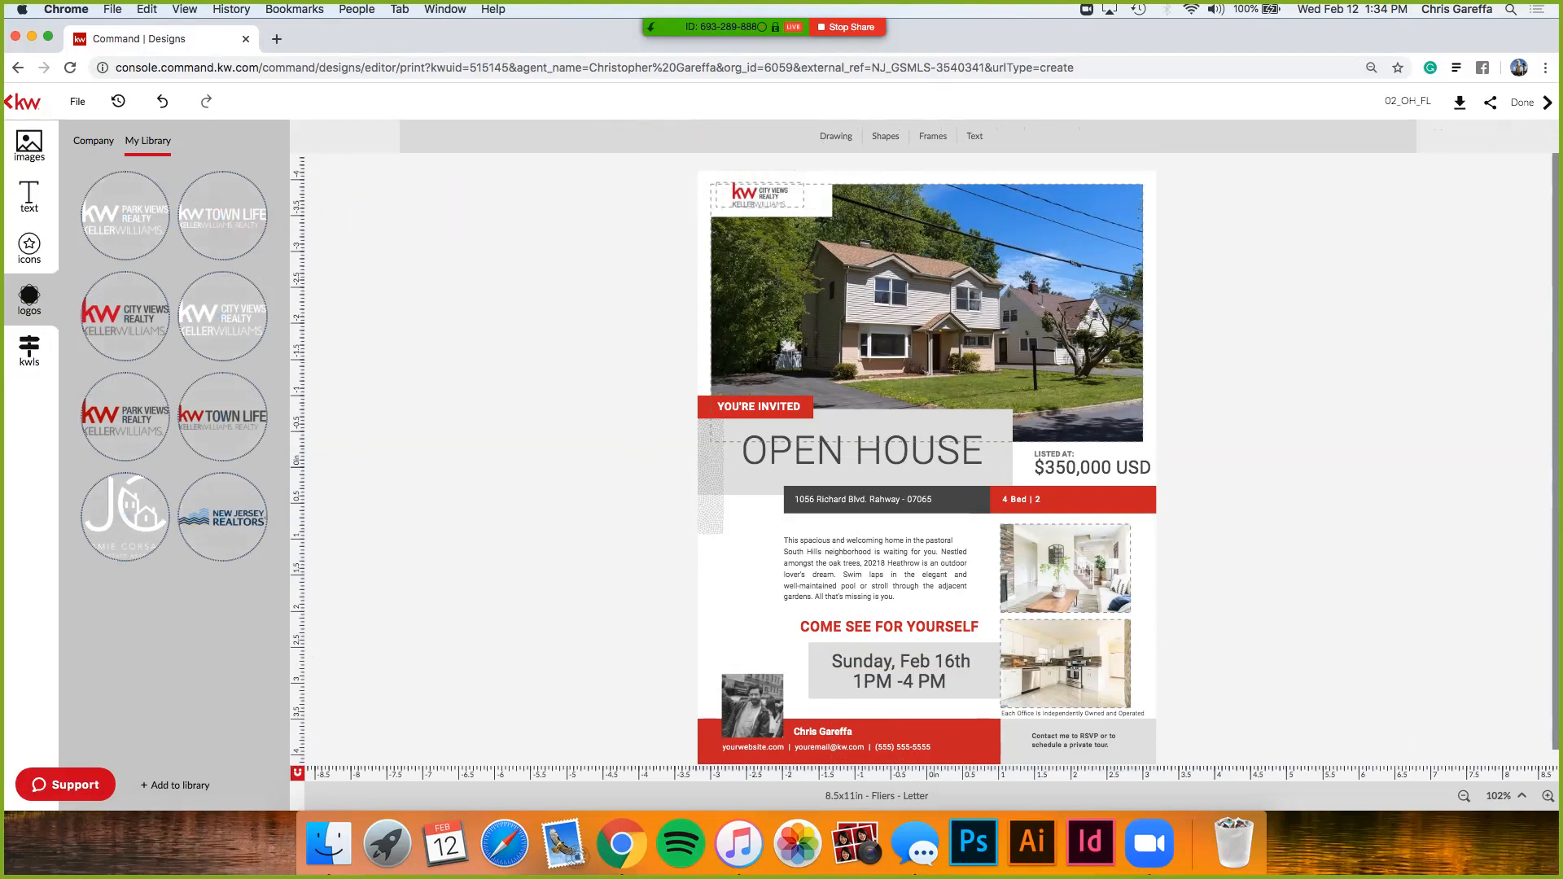
- Zoom the flyer to 150%
scroll(926, 466, down, 1)
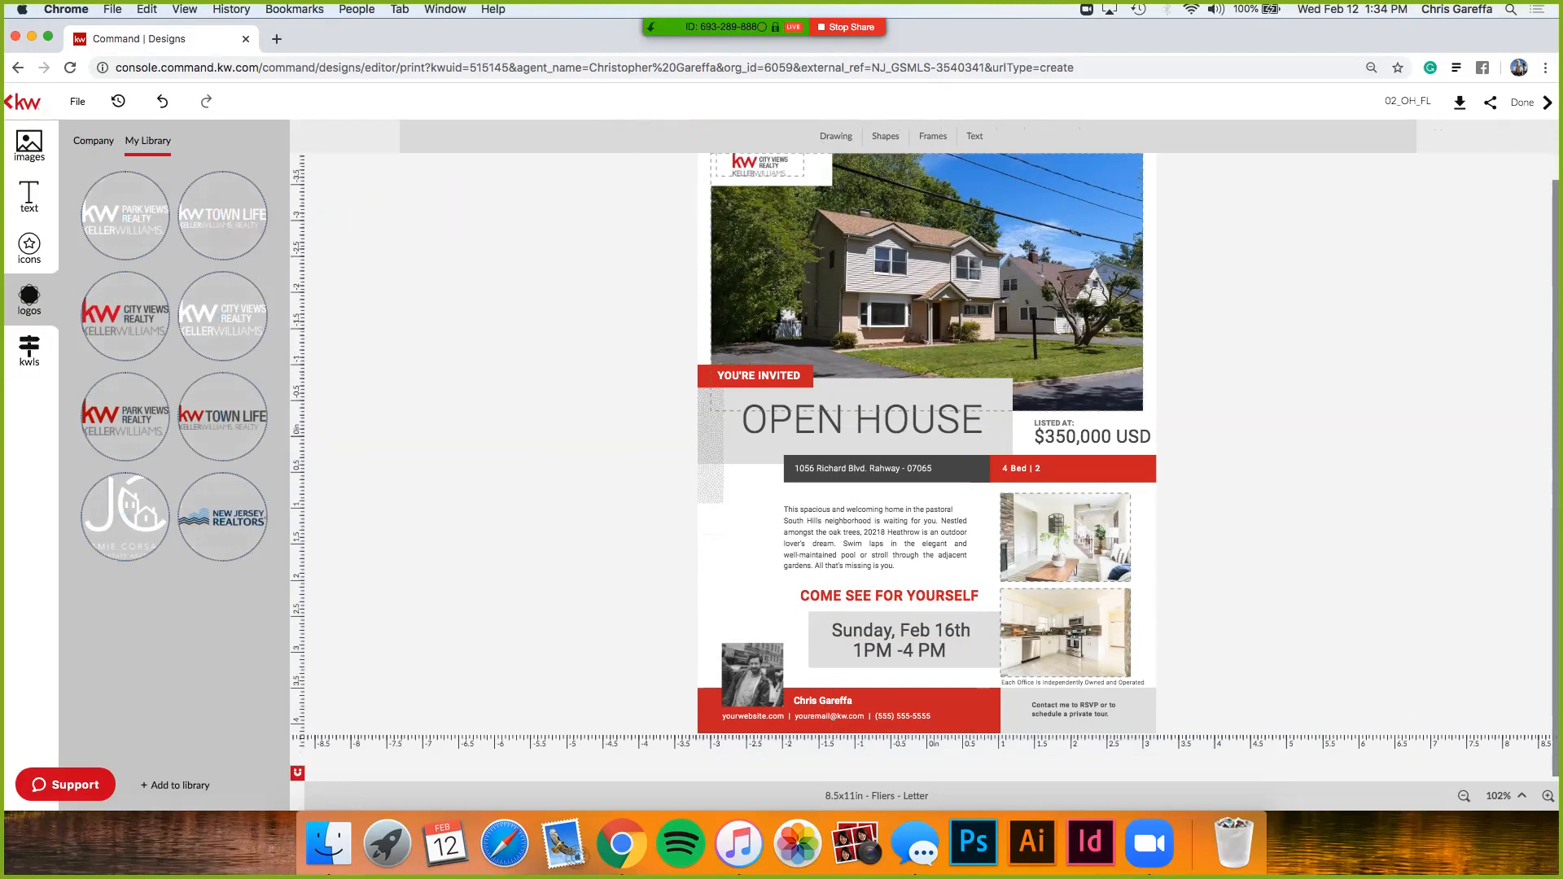
click(1504, 795)
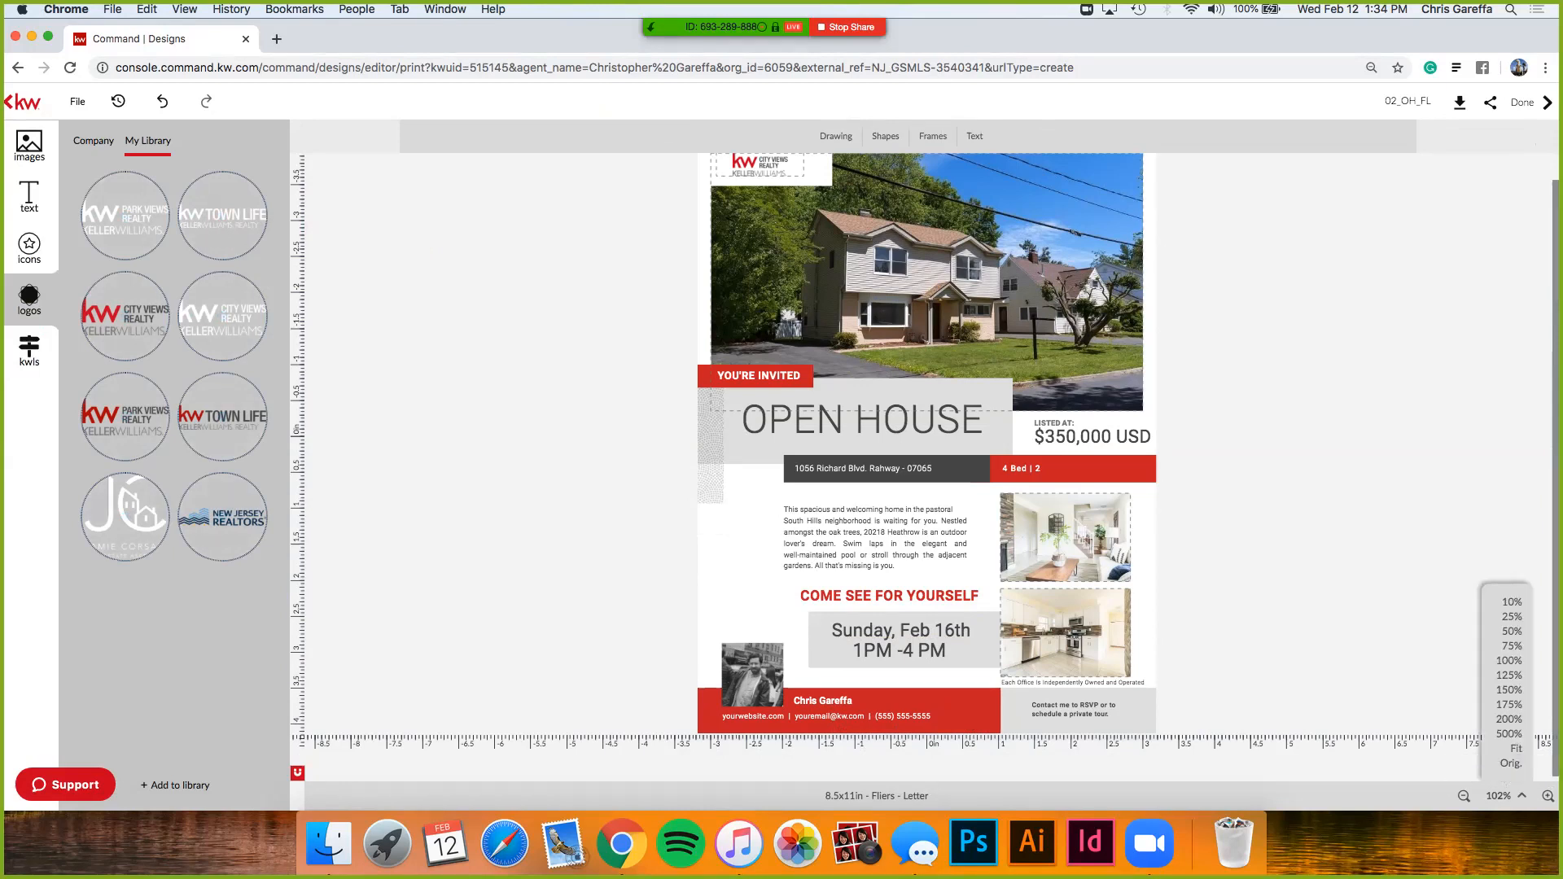
click(1508, 690)
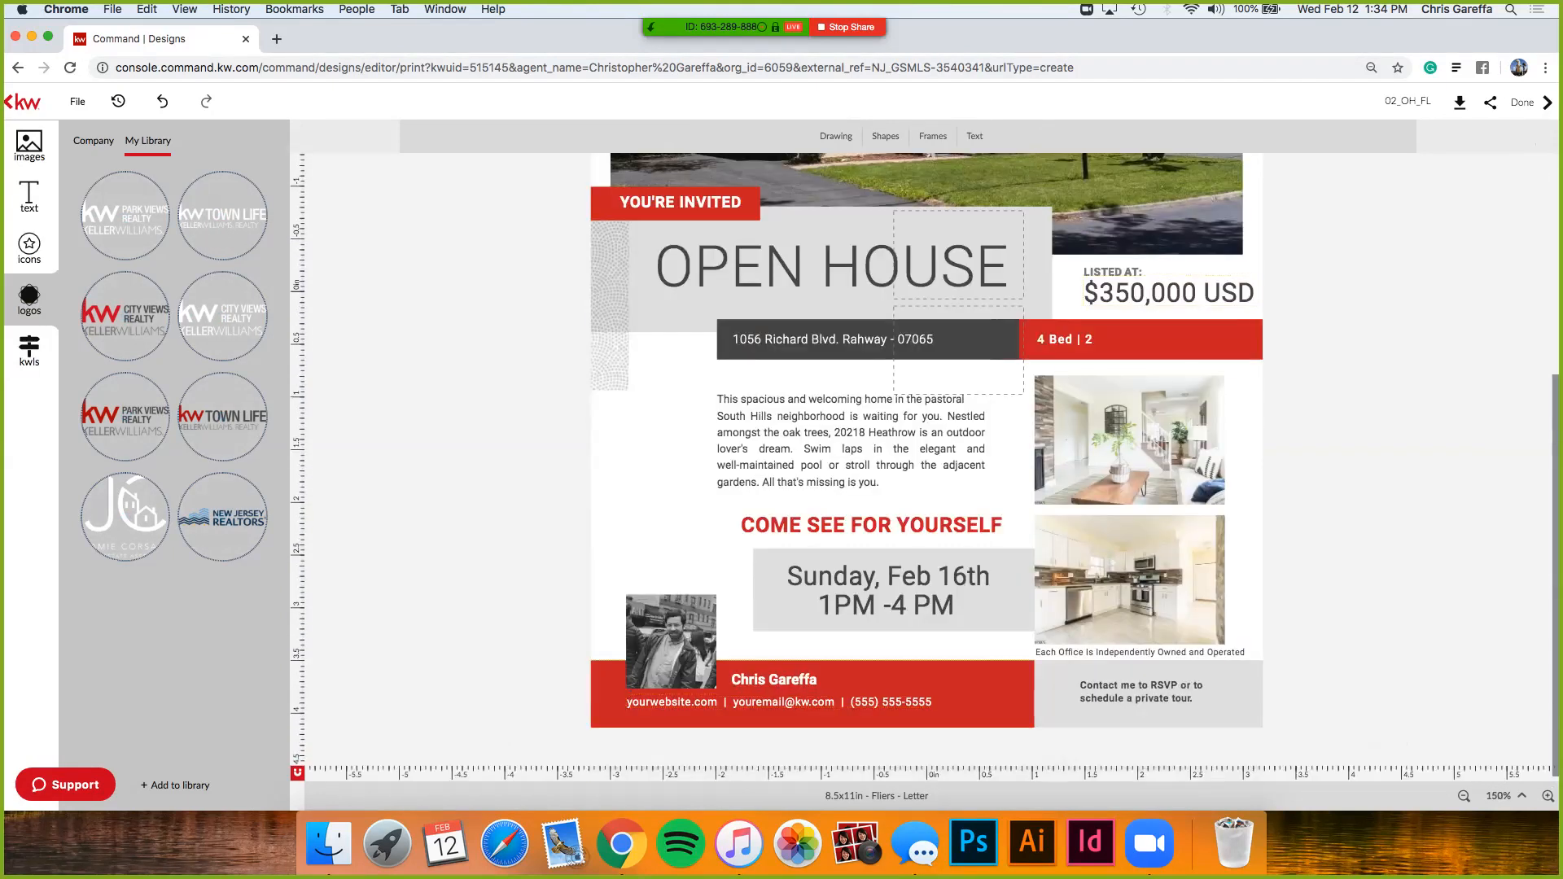
click(628, 702)
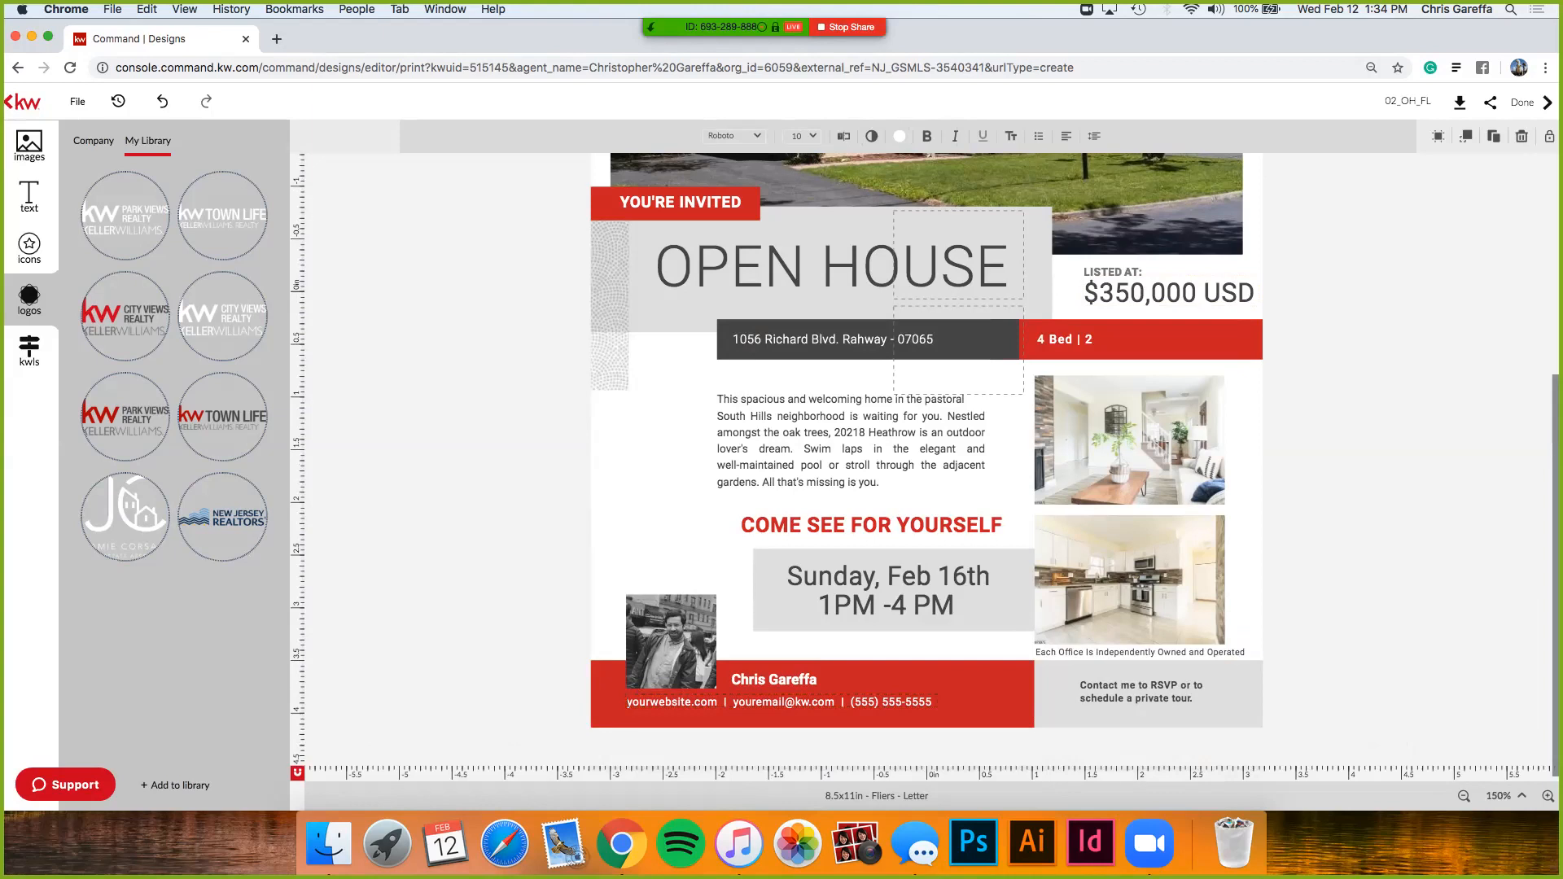
- Overwrite the yourwebsite.com footer placeholder with the agent's own website address
drag(718, 702, 627, 702)
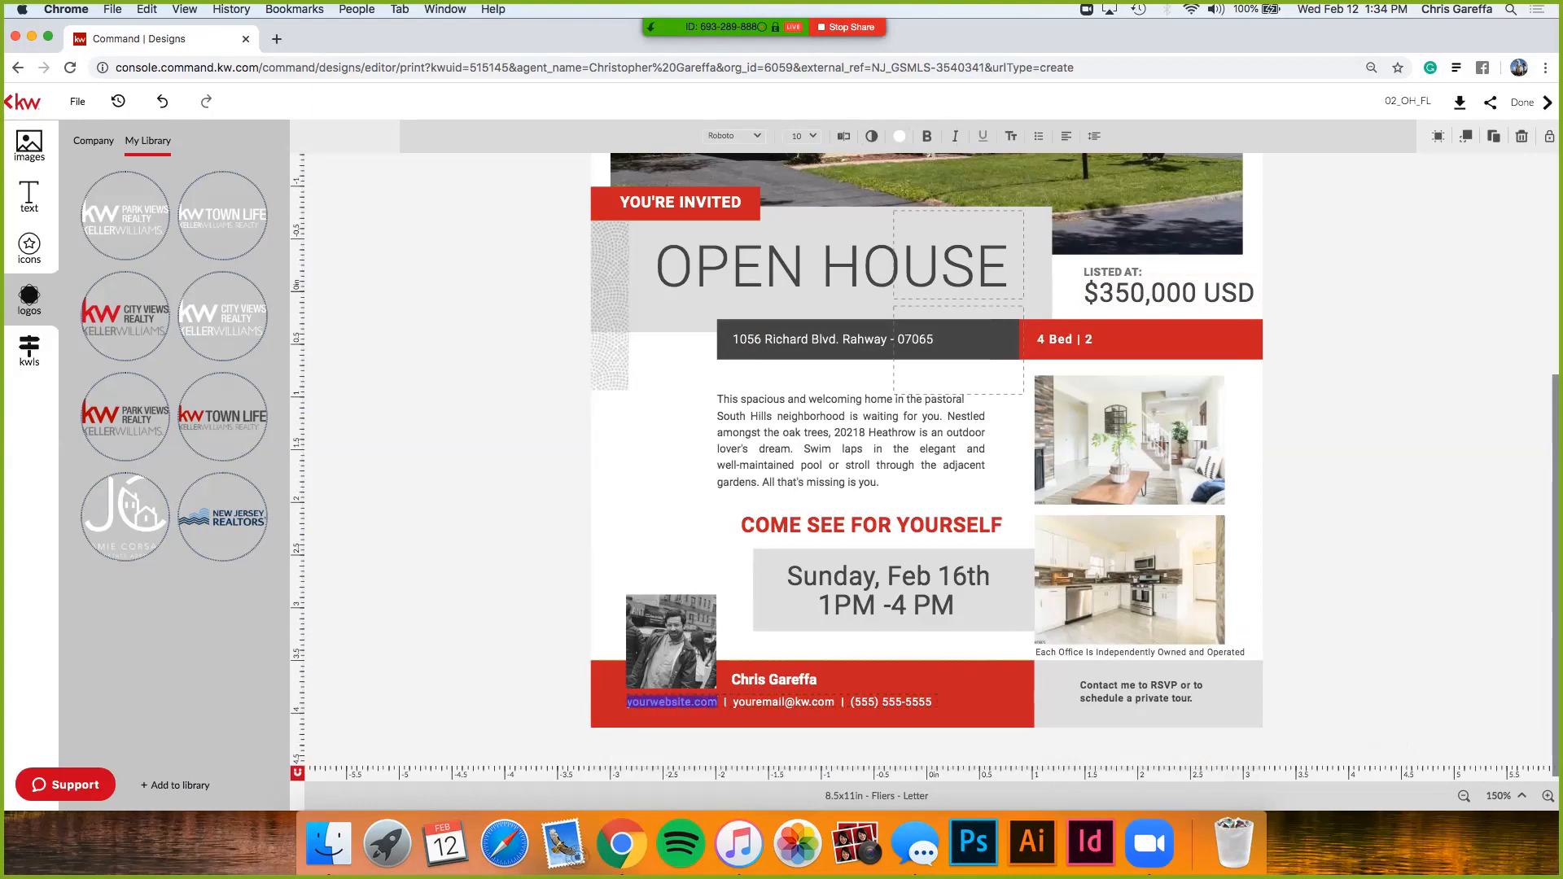
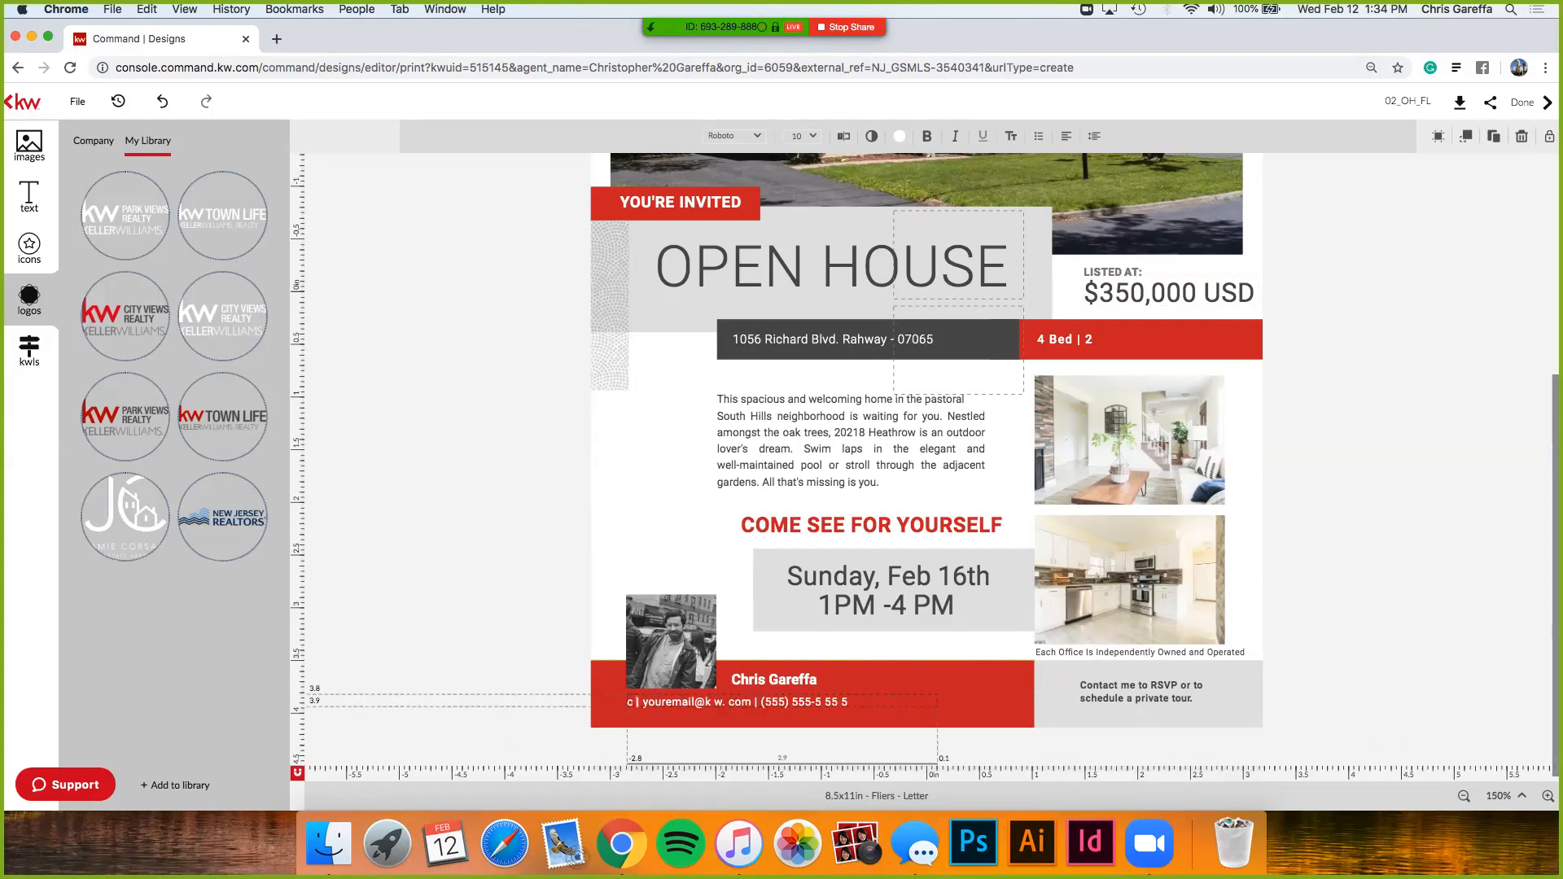
key(BackSpace)
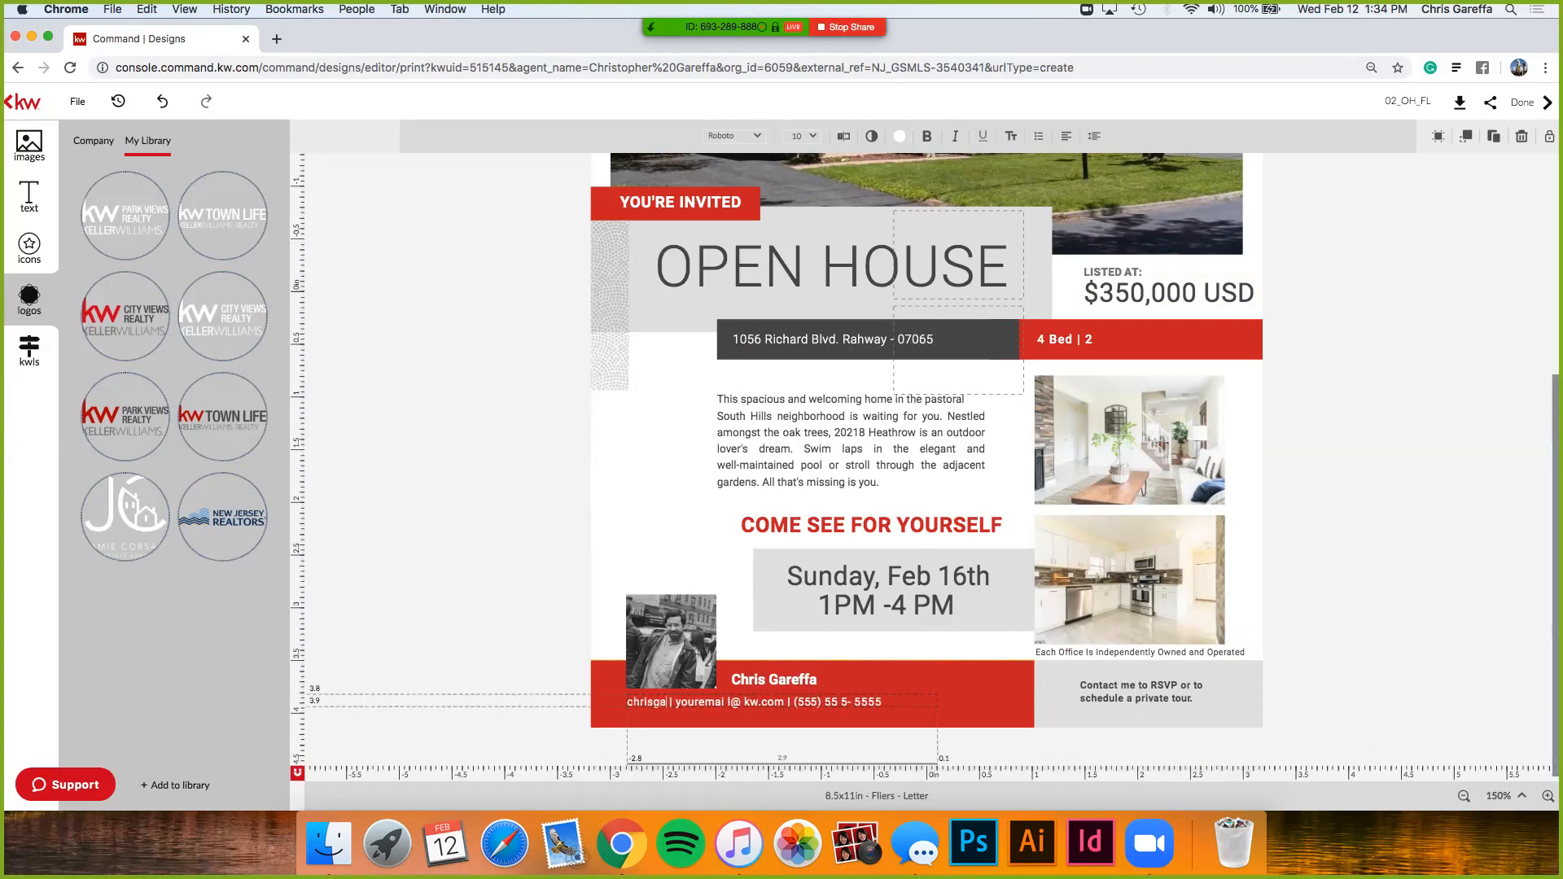
key(BackSpace)
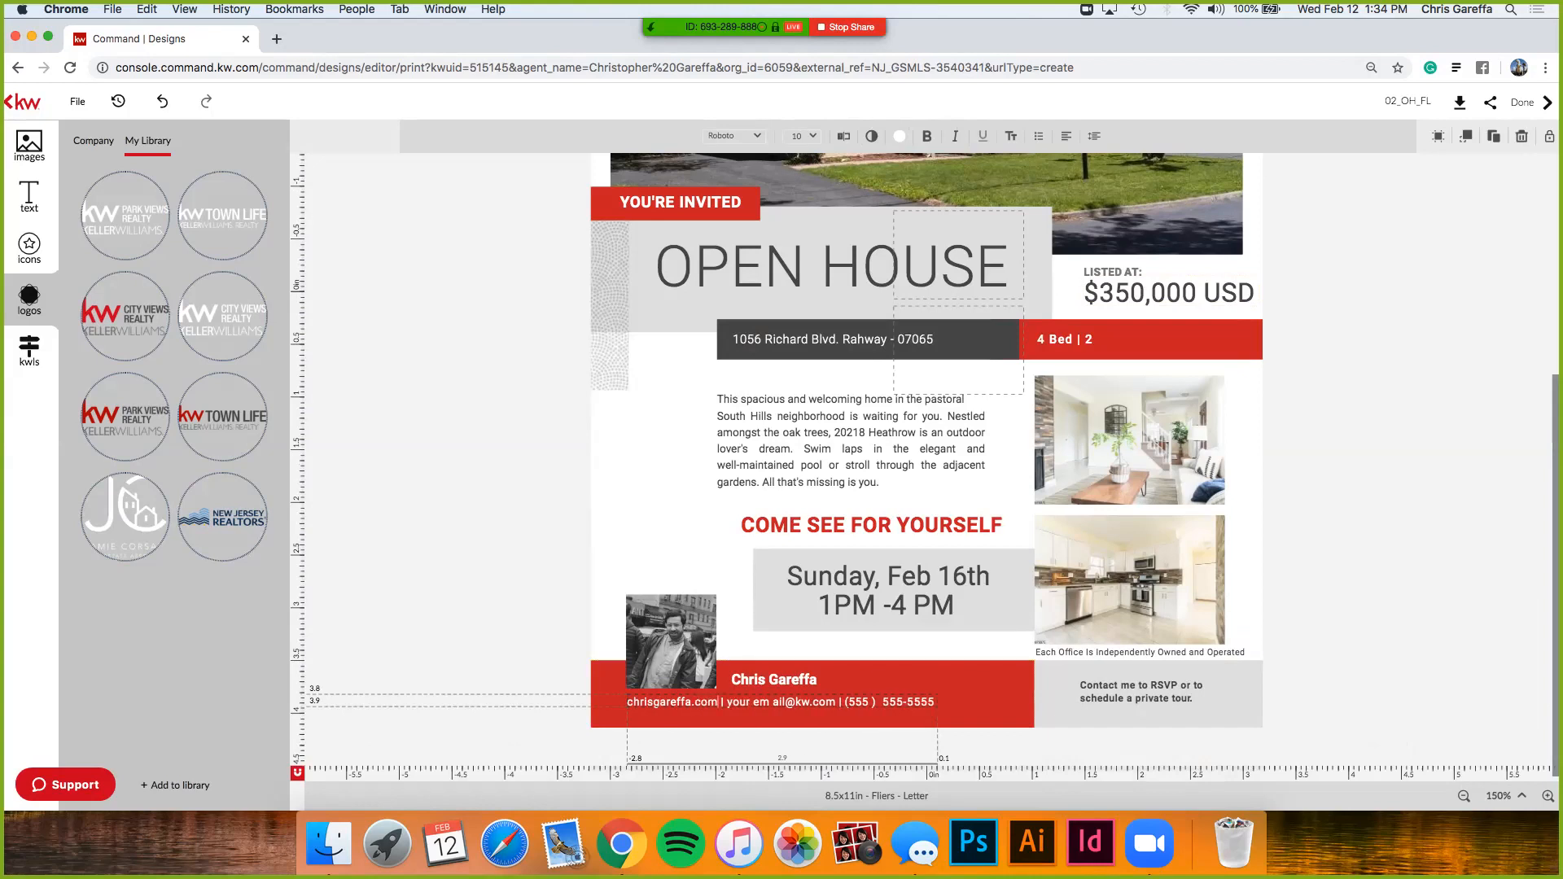
drag(819, 703, 801, 702)
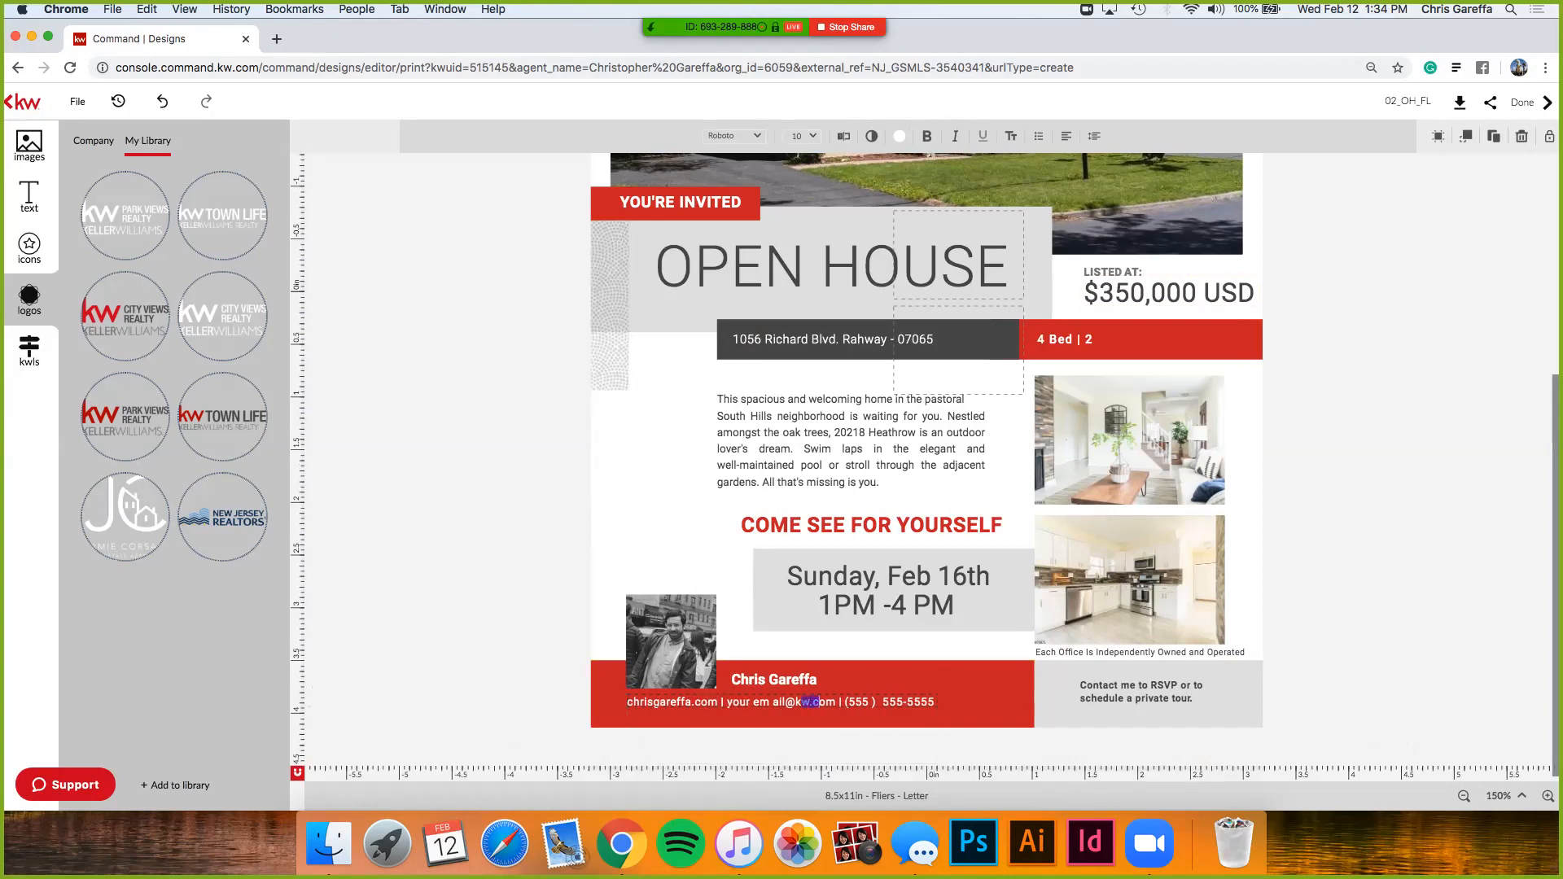
triple_click(801, 703)
click(801, 703)
scroll(926, 467, up, 5)
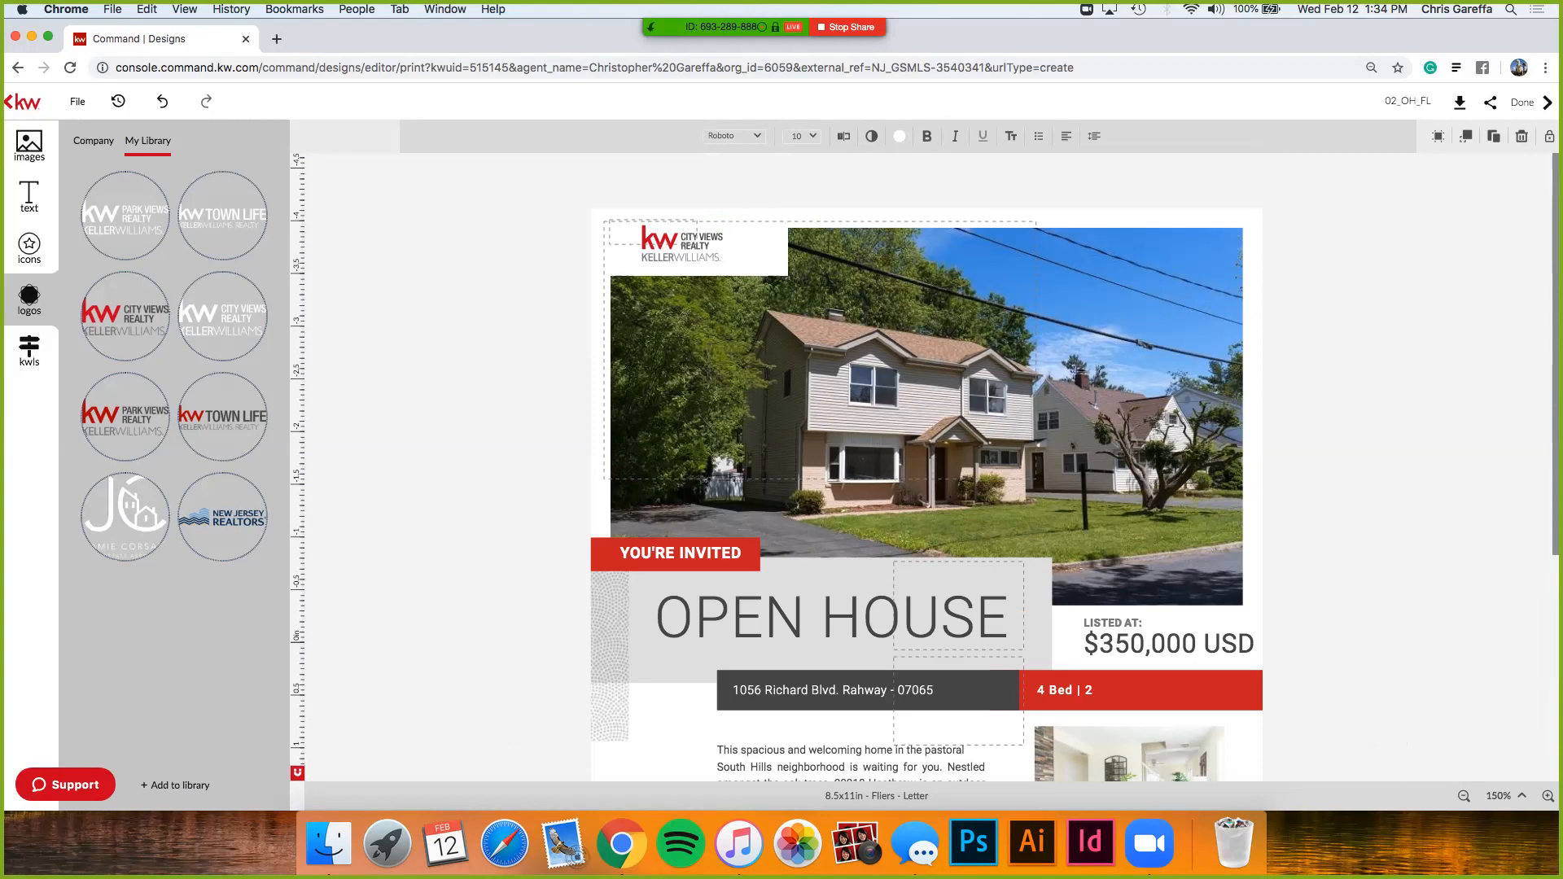
- Place the City Views Realty logo in the flyer's top-left header after trying the Park Views logo
drag(126, 317, 213, 293)
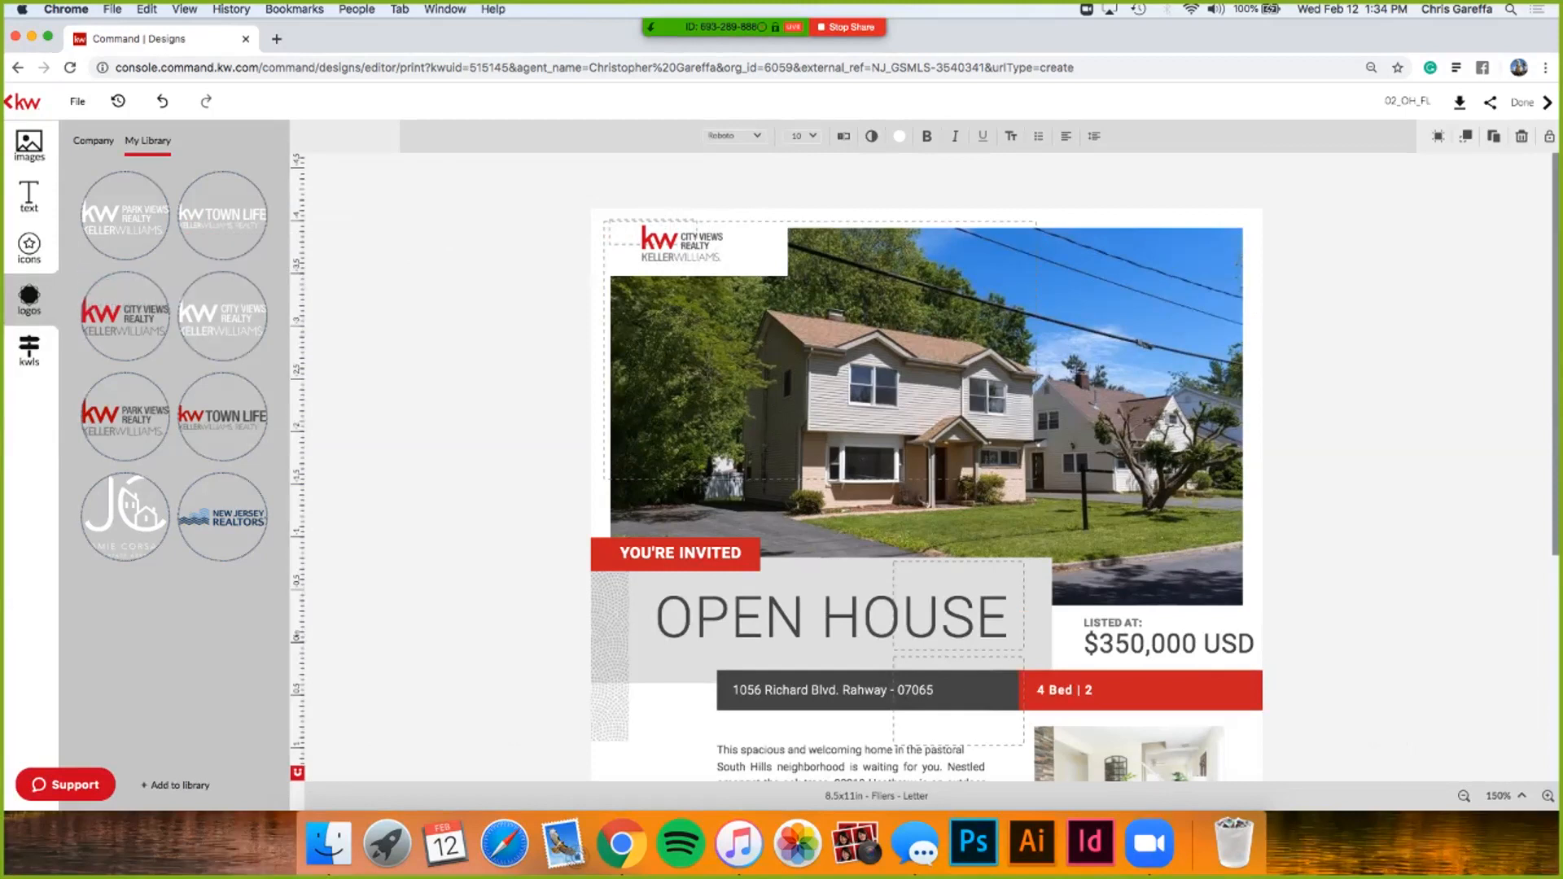
drag(125, 417, 275, 395)
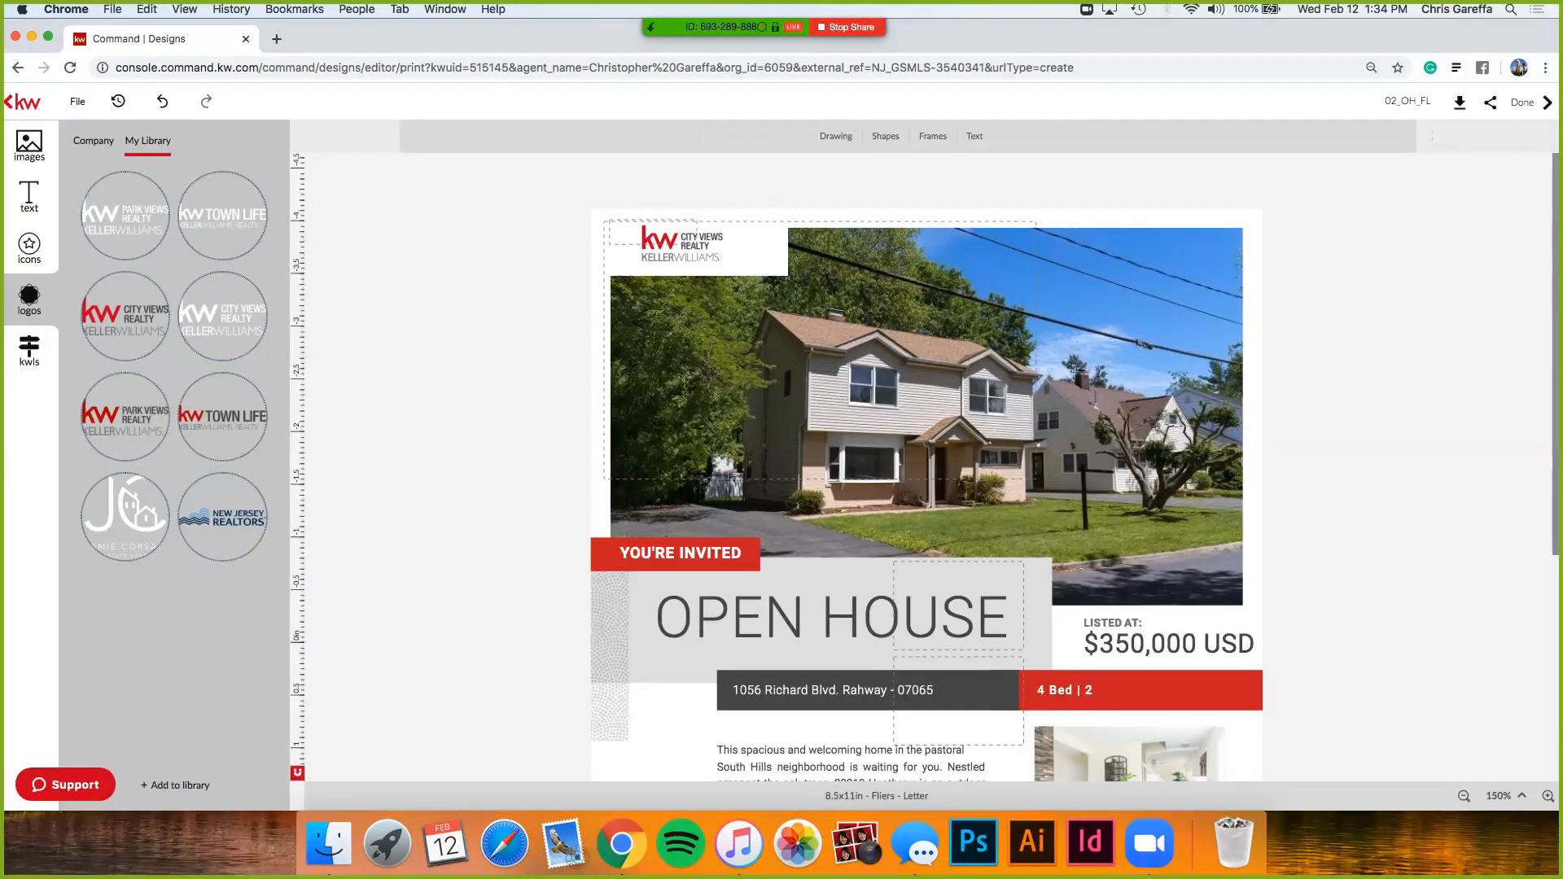
click(653, 233)
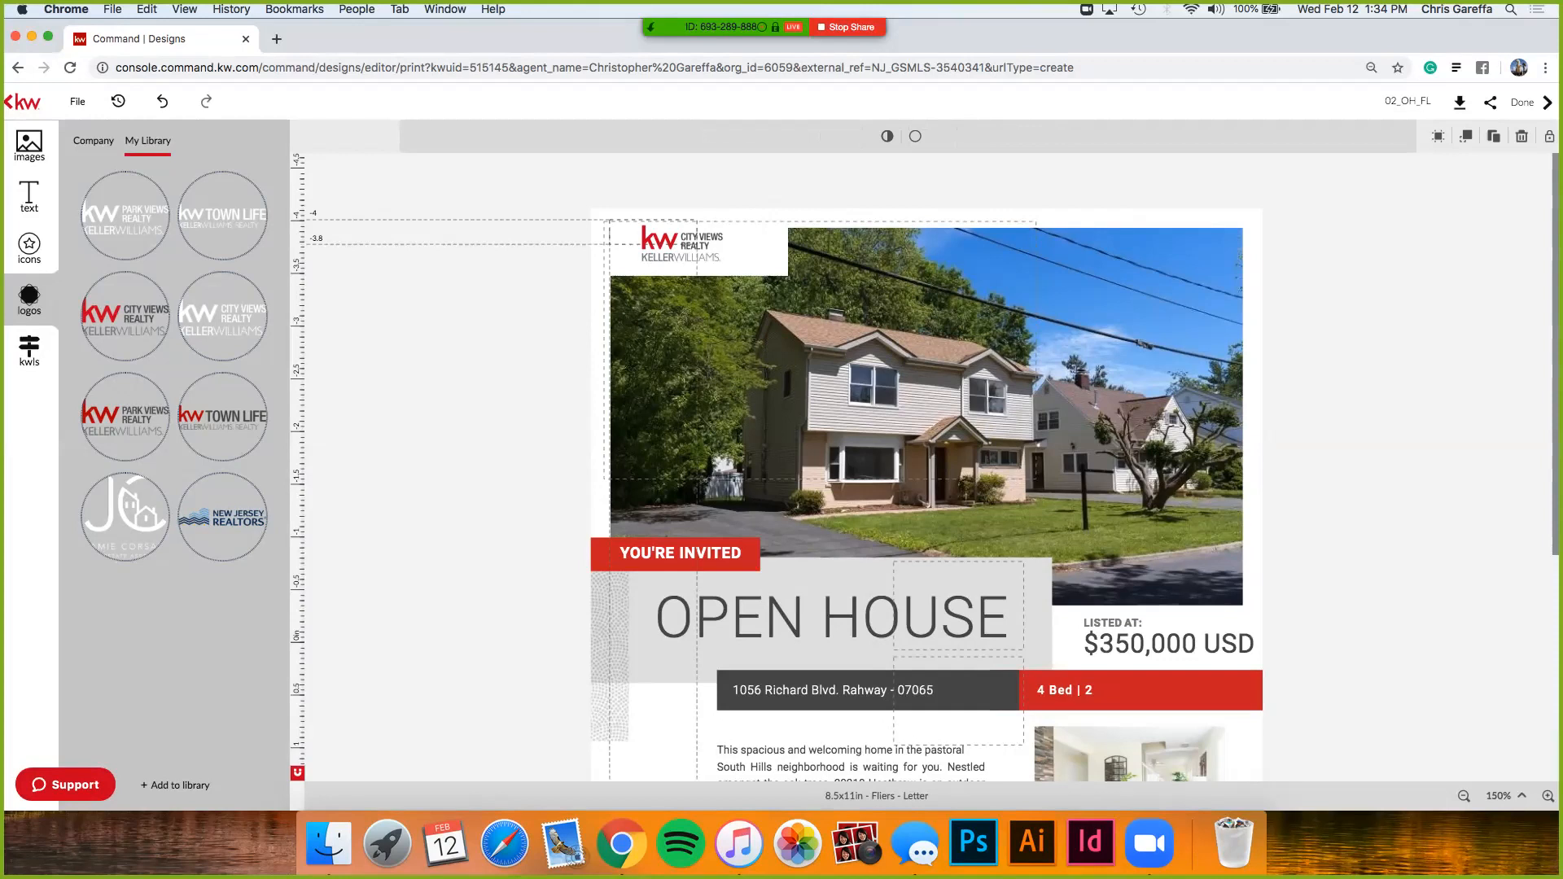
click(534, 261)
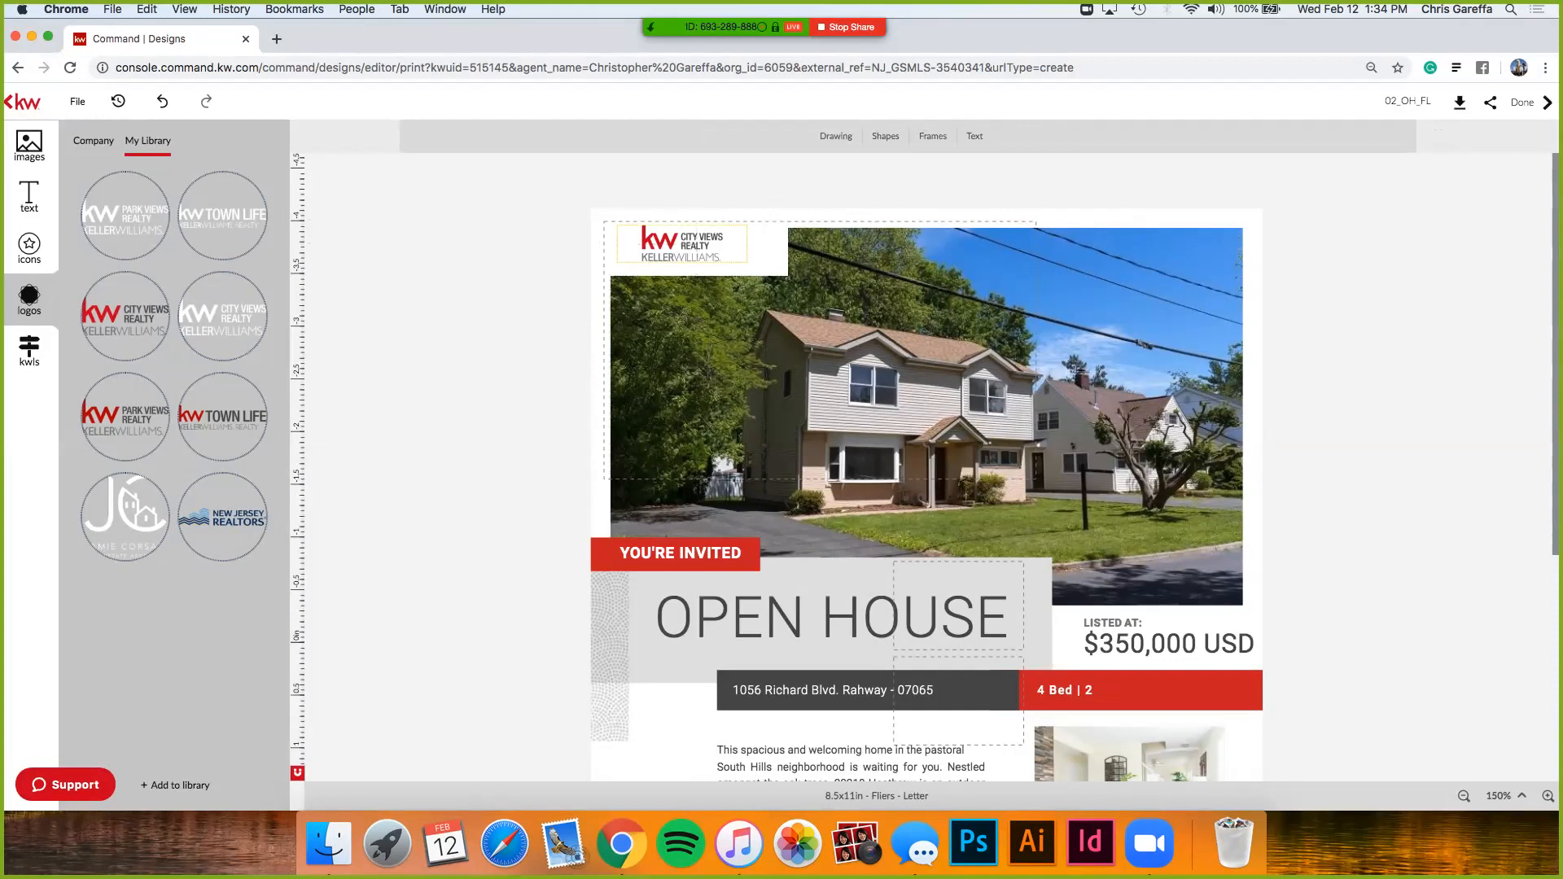
click(683, 243)
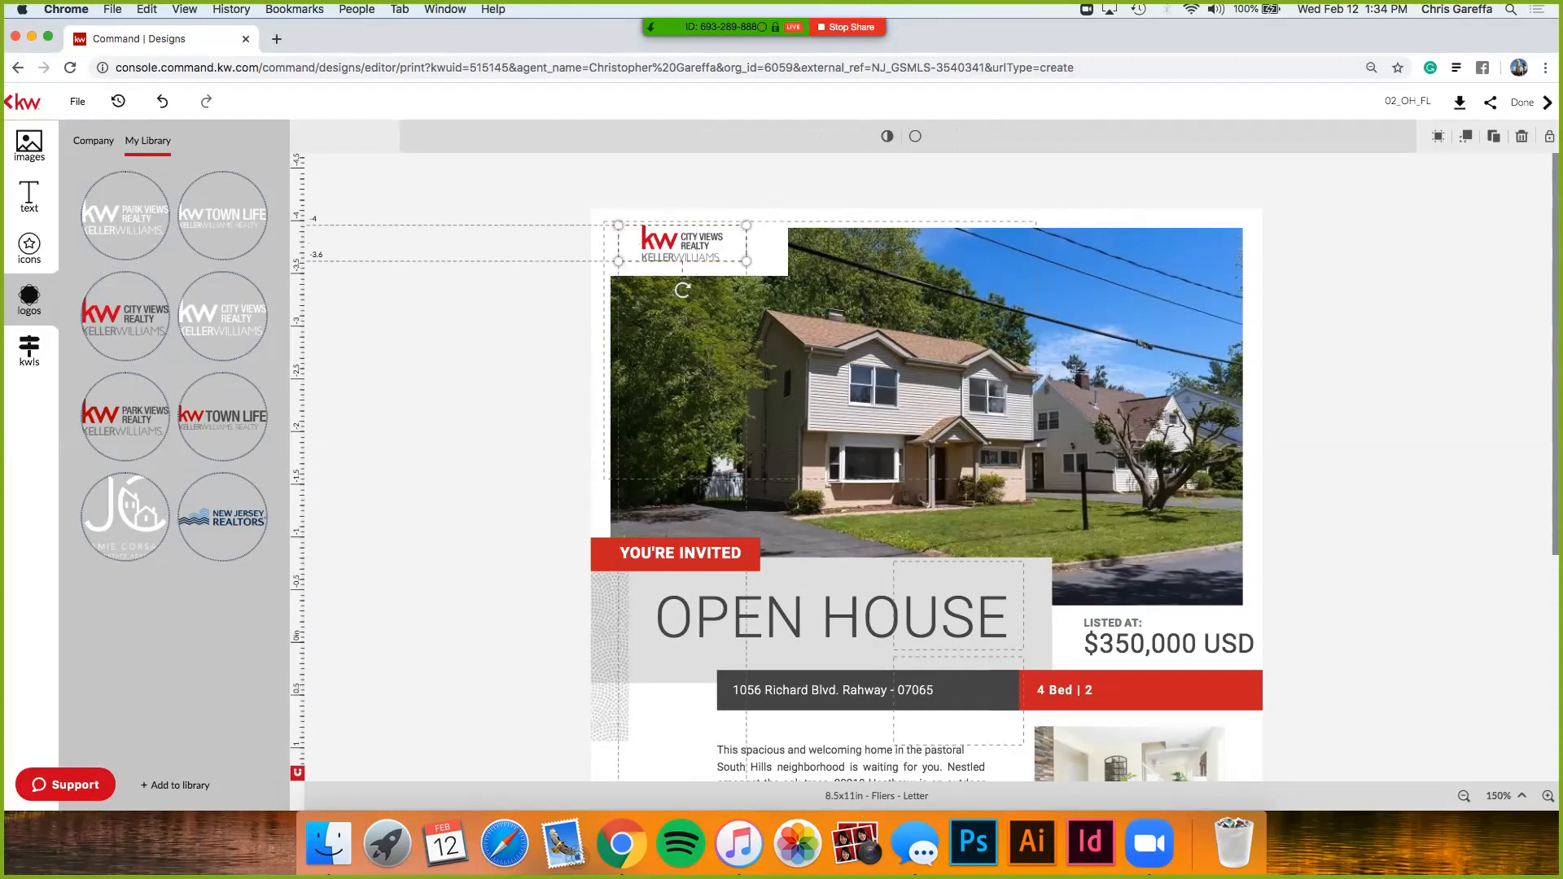
mouse_move(223, 216)
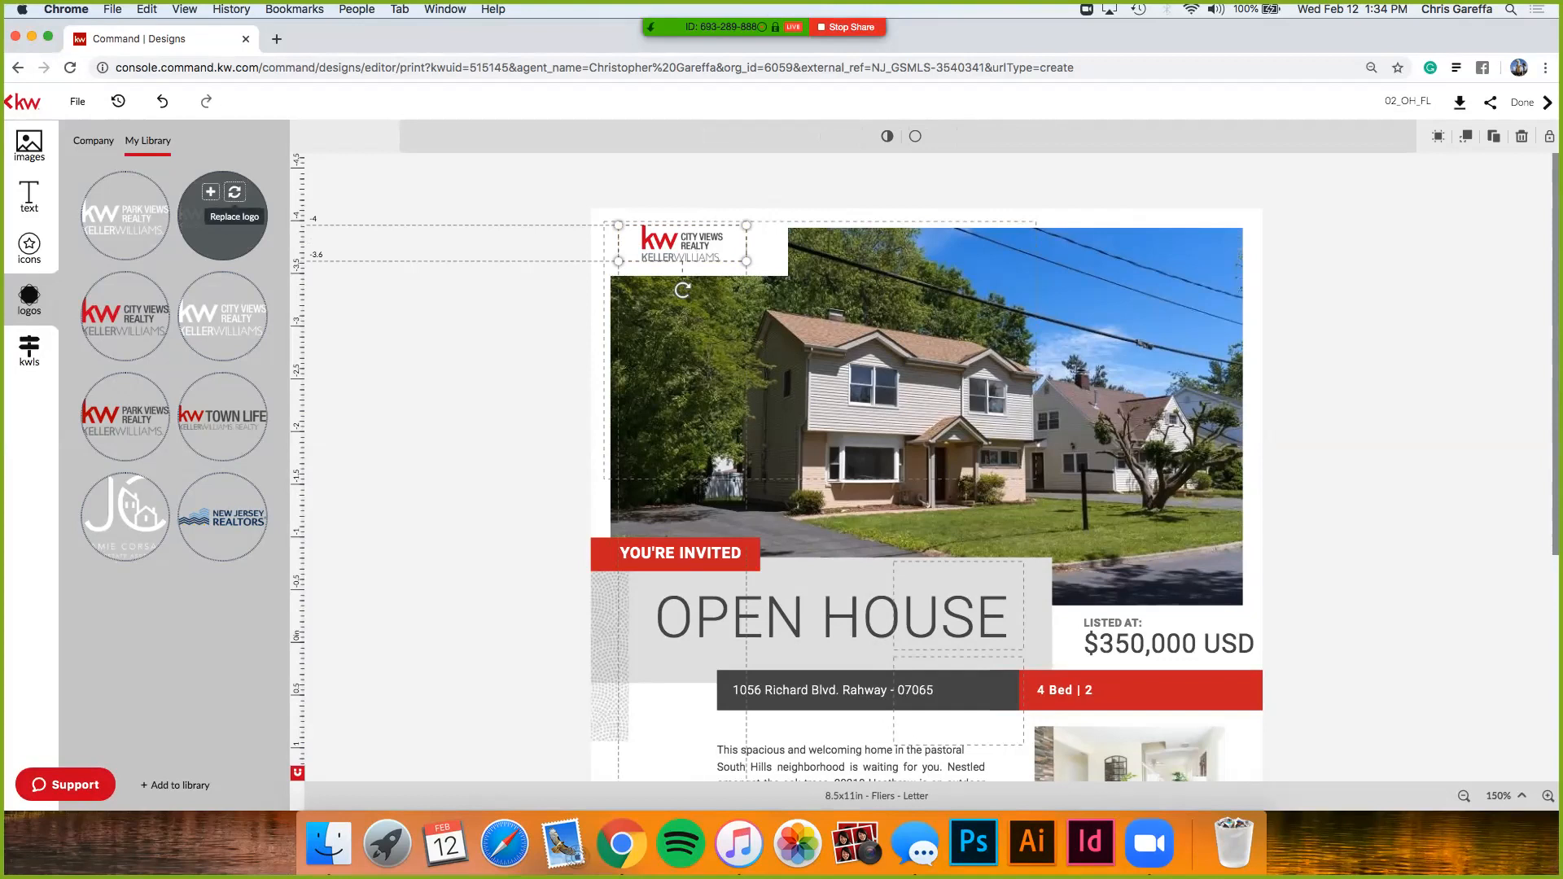
click(497, 268)
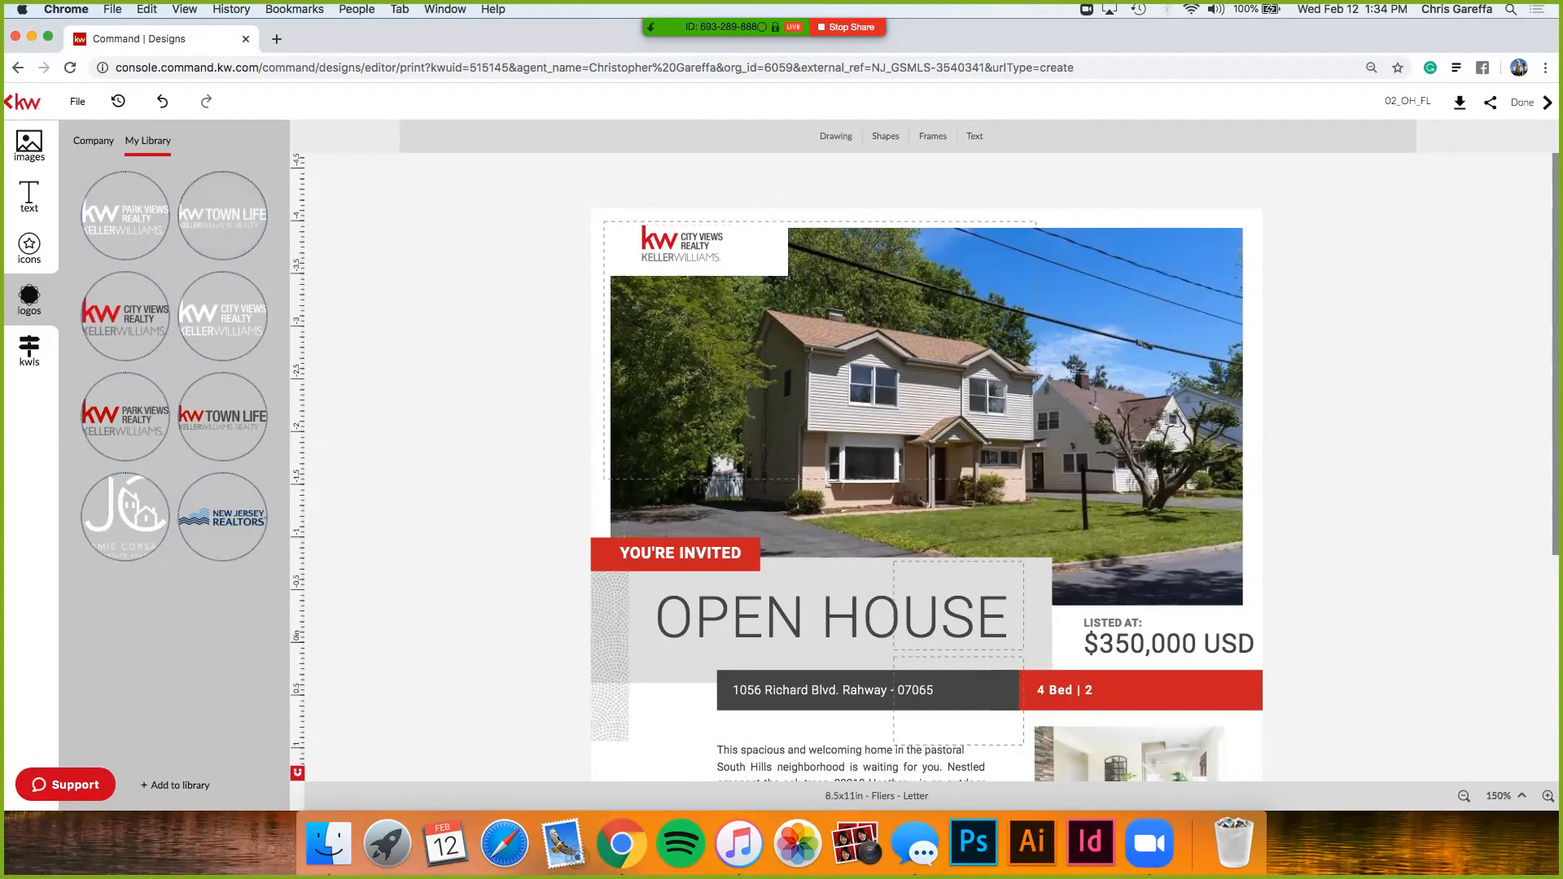
scroll(671, 643, down, 5)
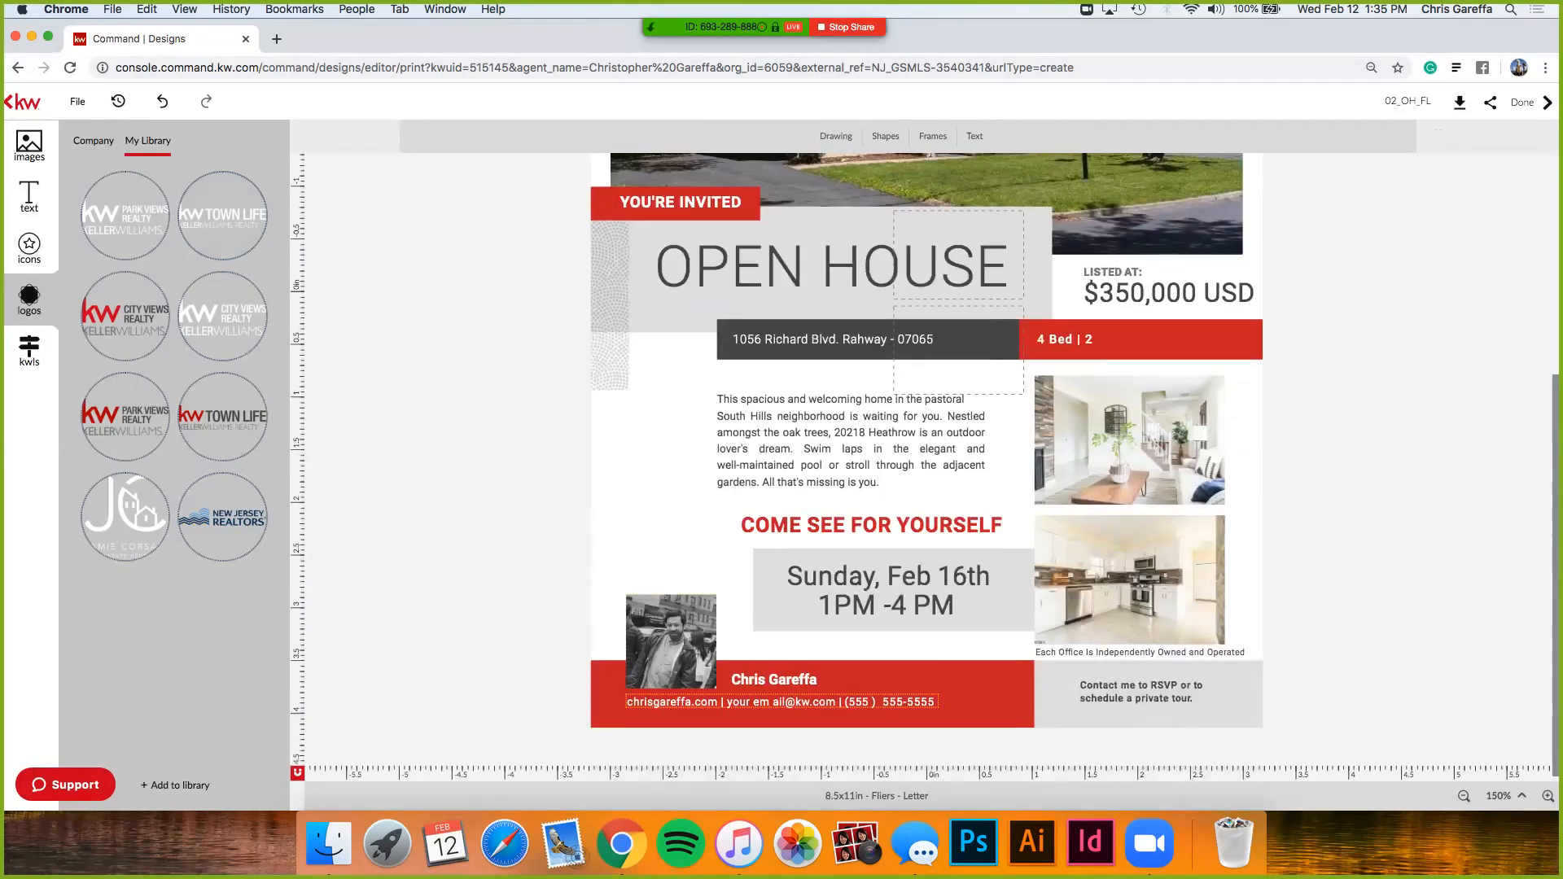
- Replace the placeholder e-mail with the agent's address, set letter spacing to 0, and widen the box
click(630, 702)
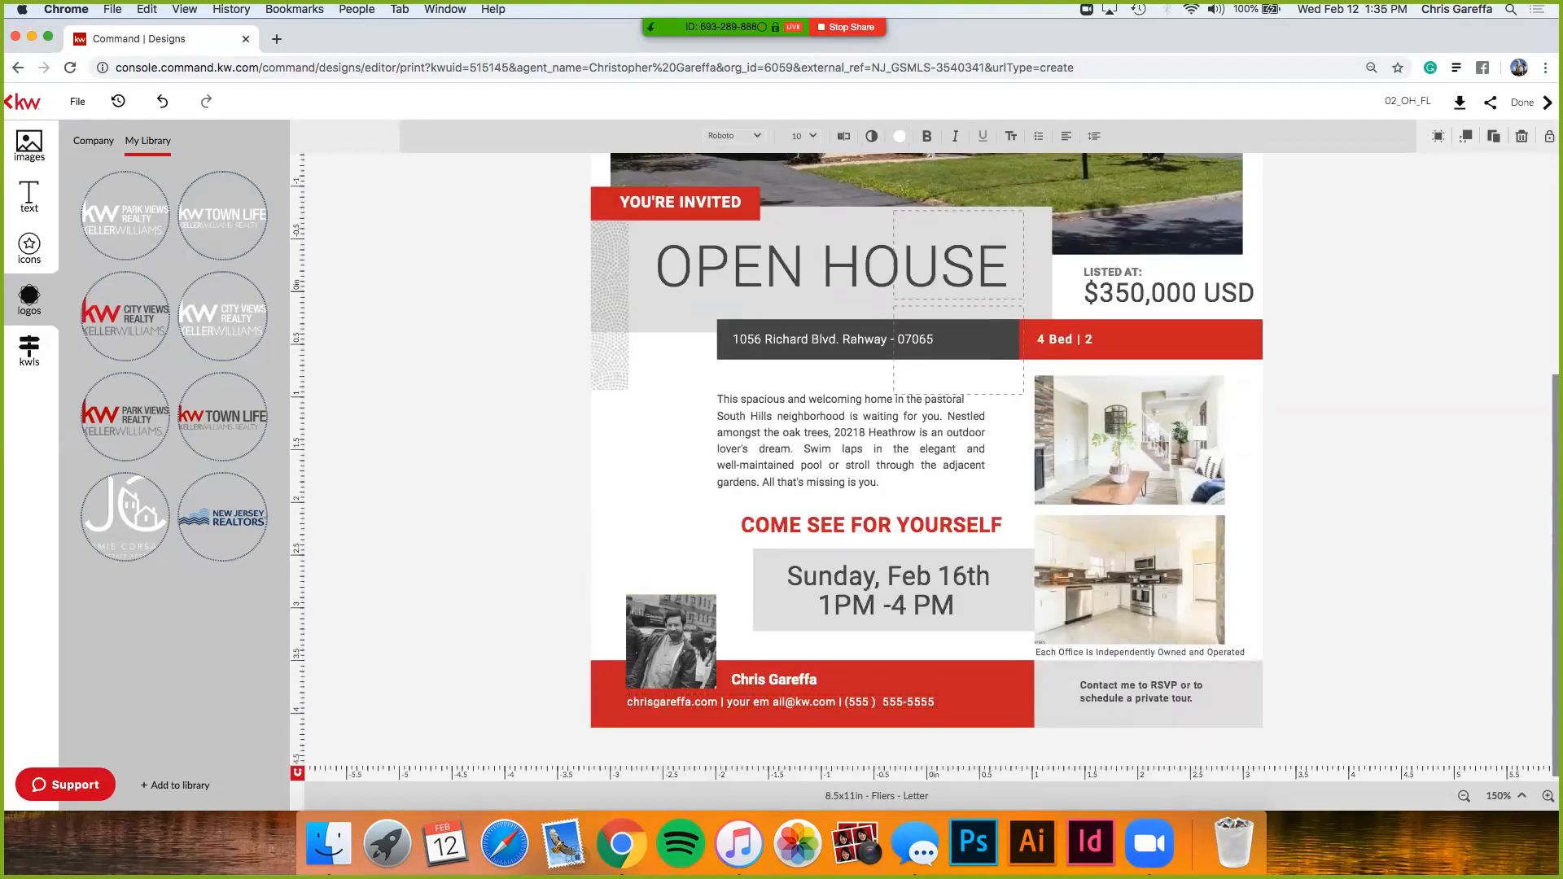
drag(786, 701, 731, 702)
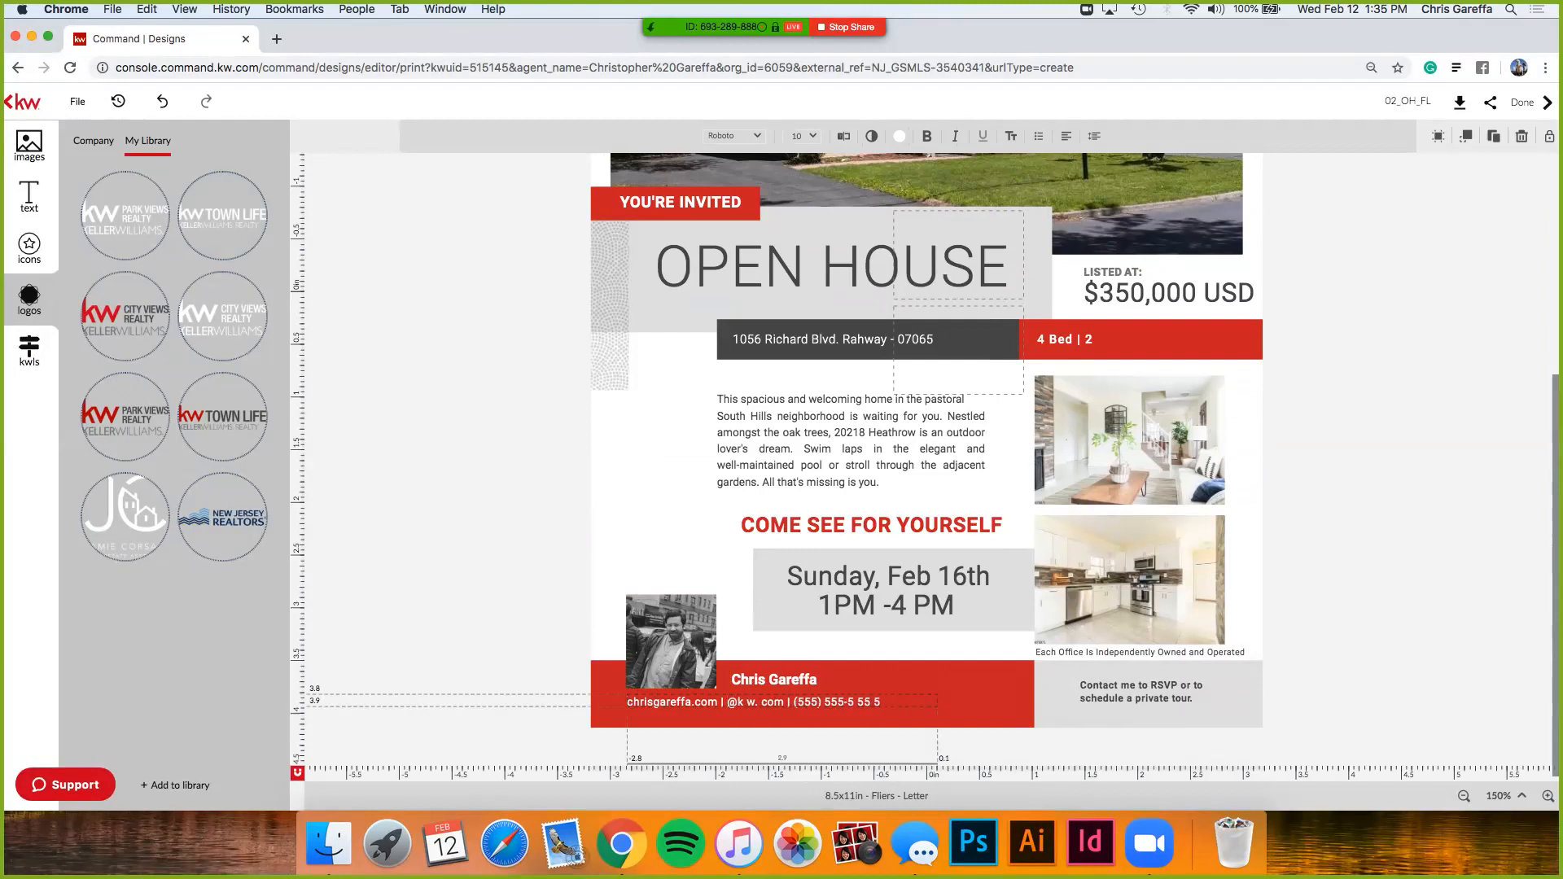
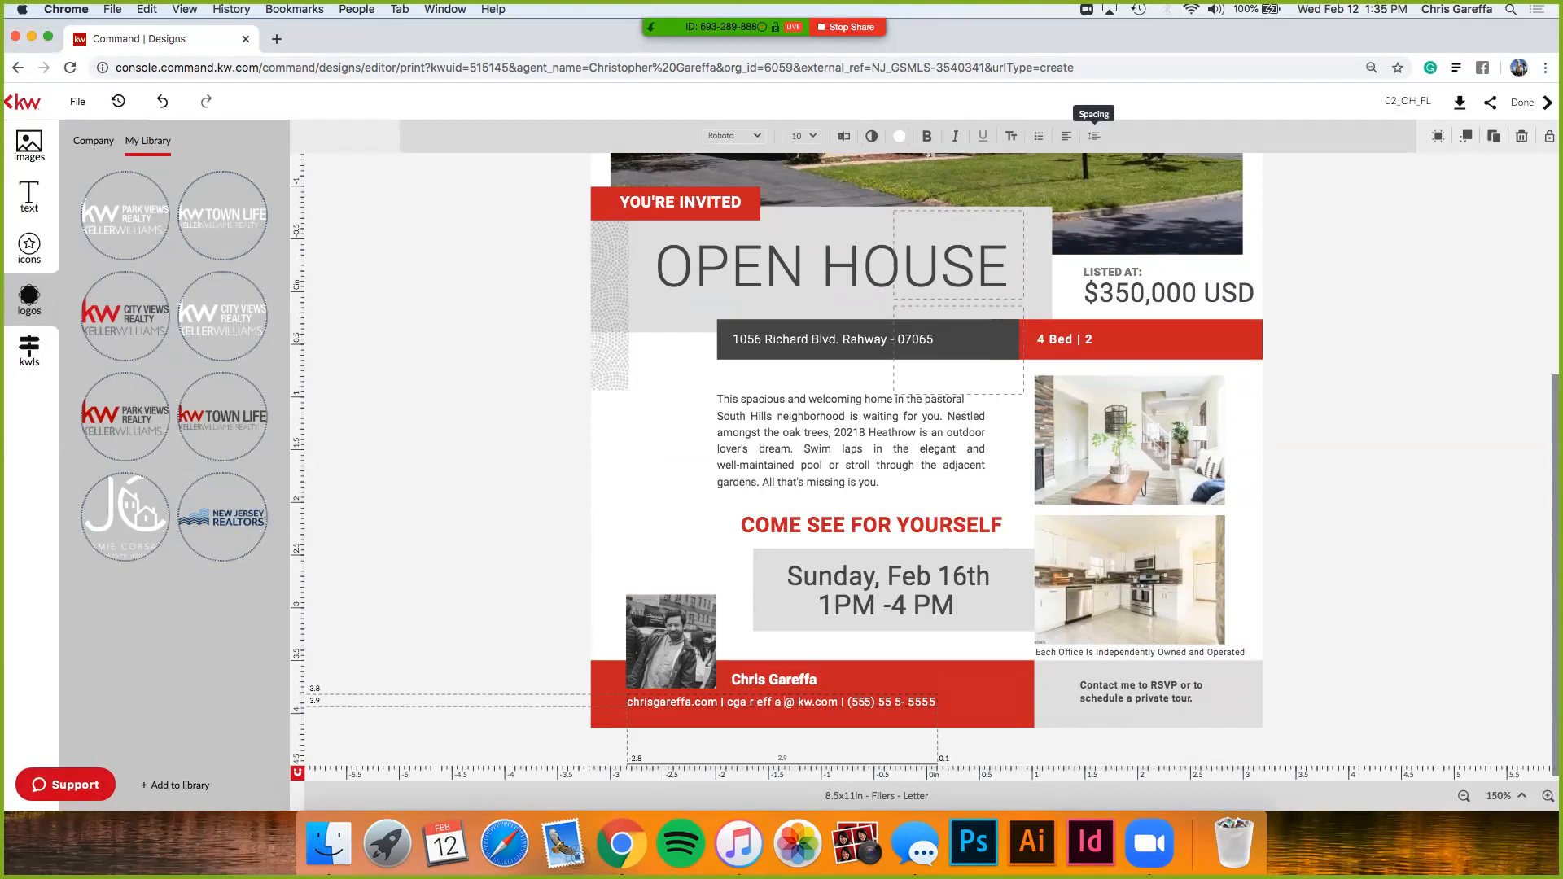
click(1095, 136)
drag(1116, 254, 1115, 254)
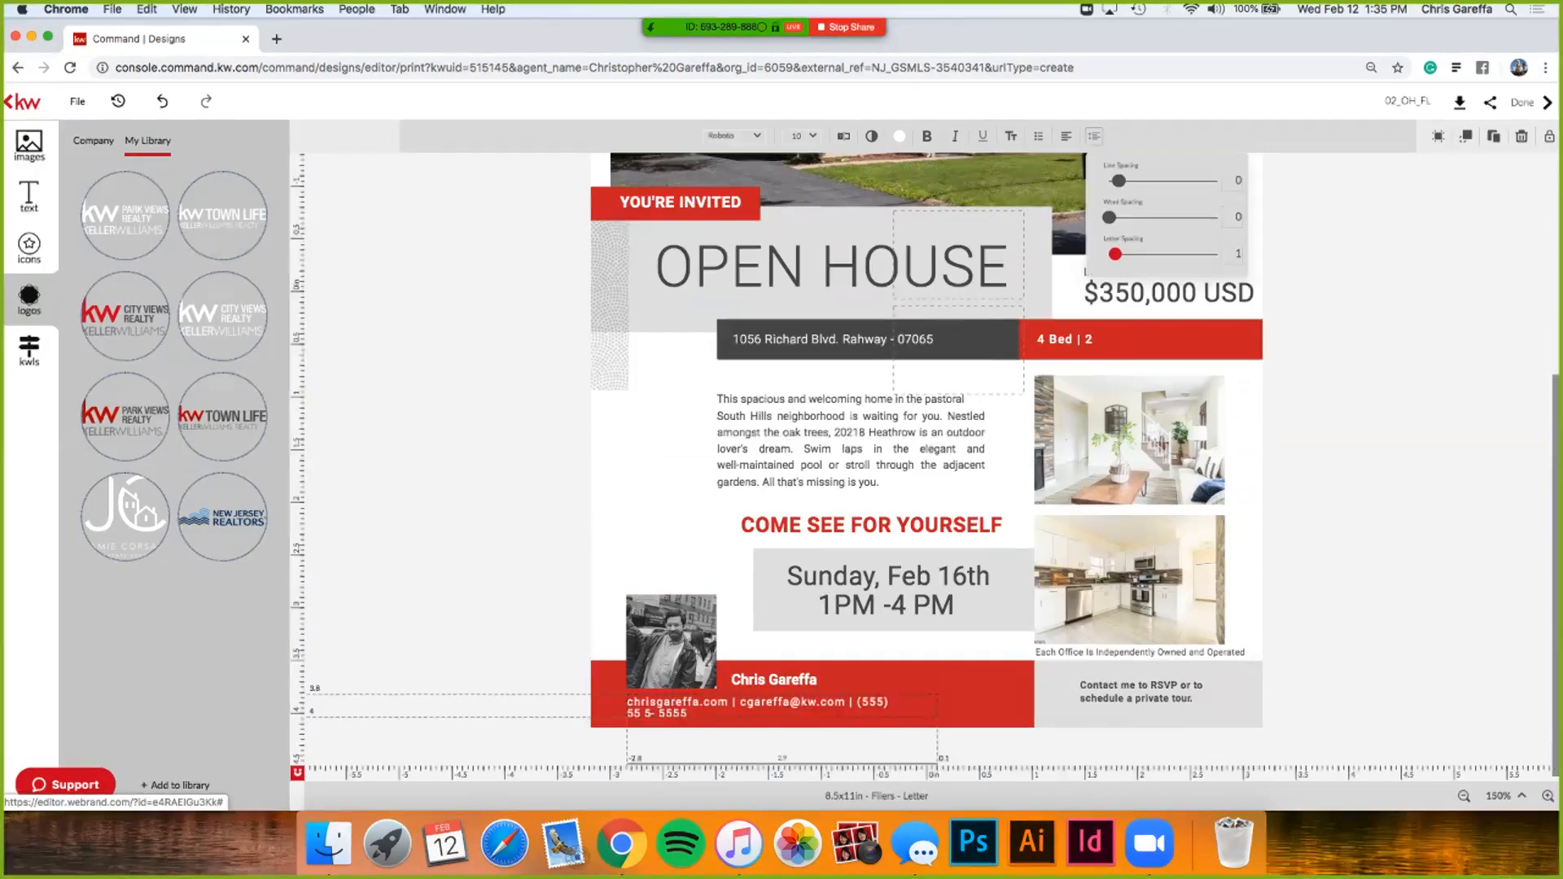
double_click(1239, 254)
text(0)
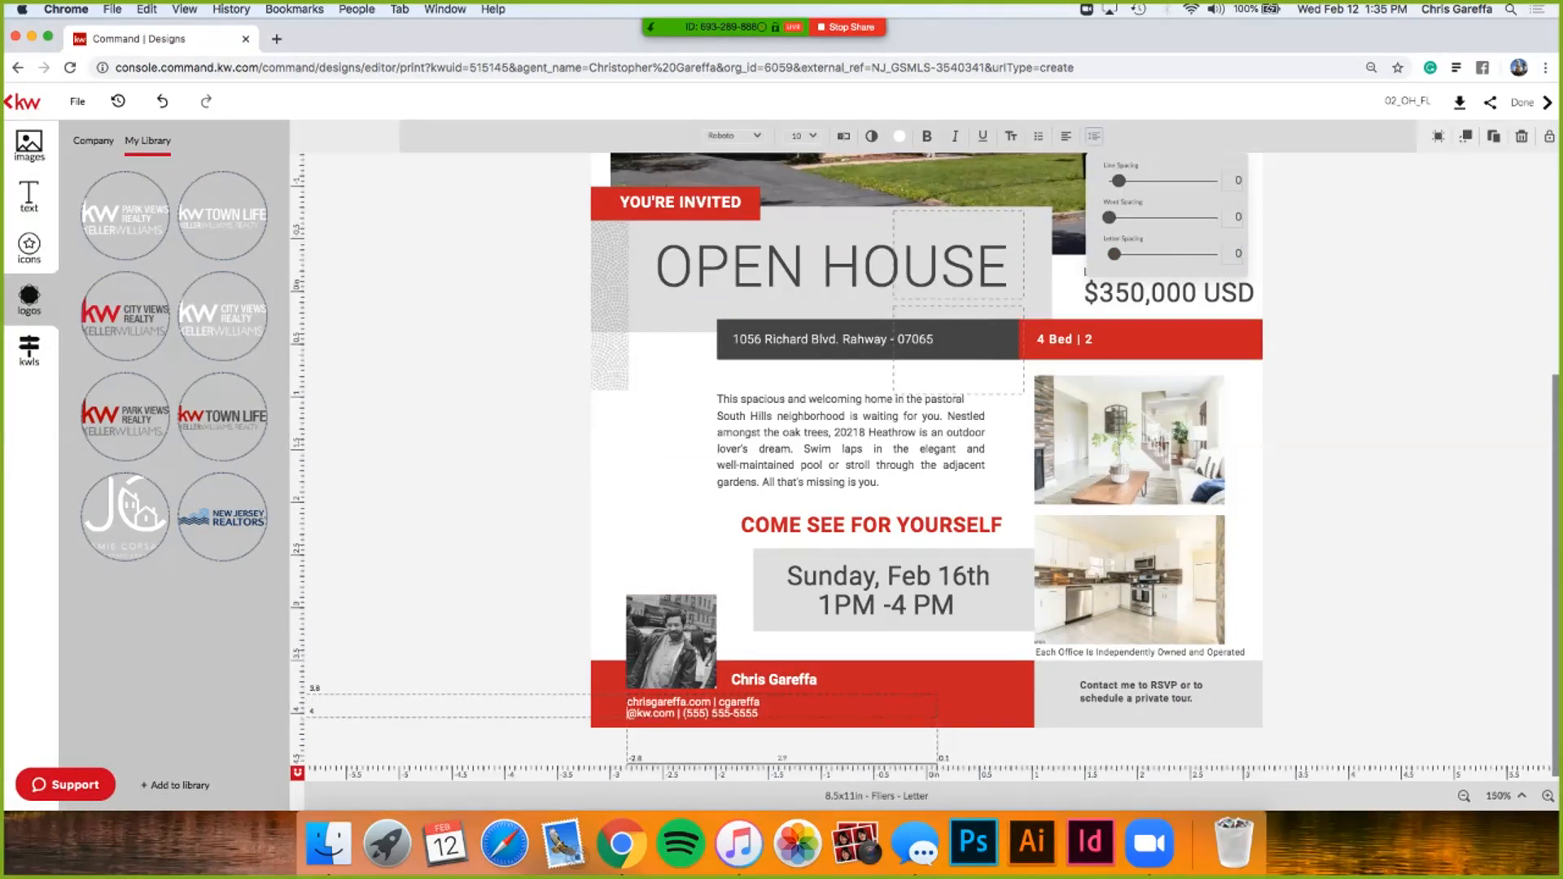
click(782, 707)
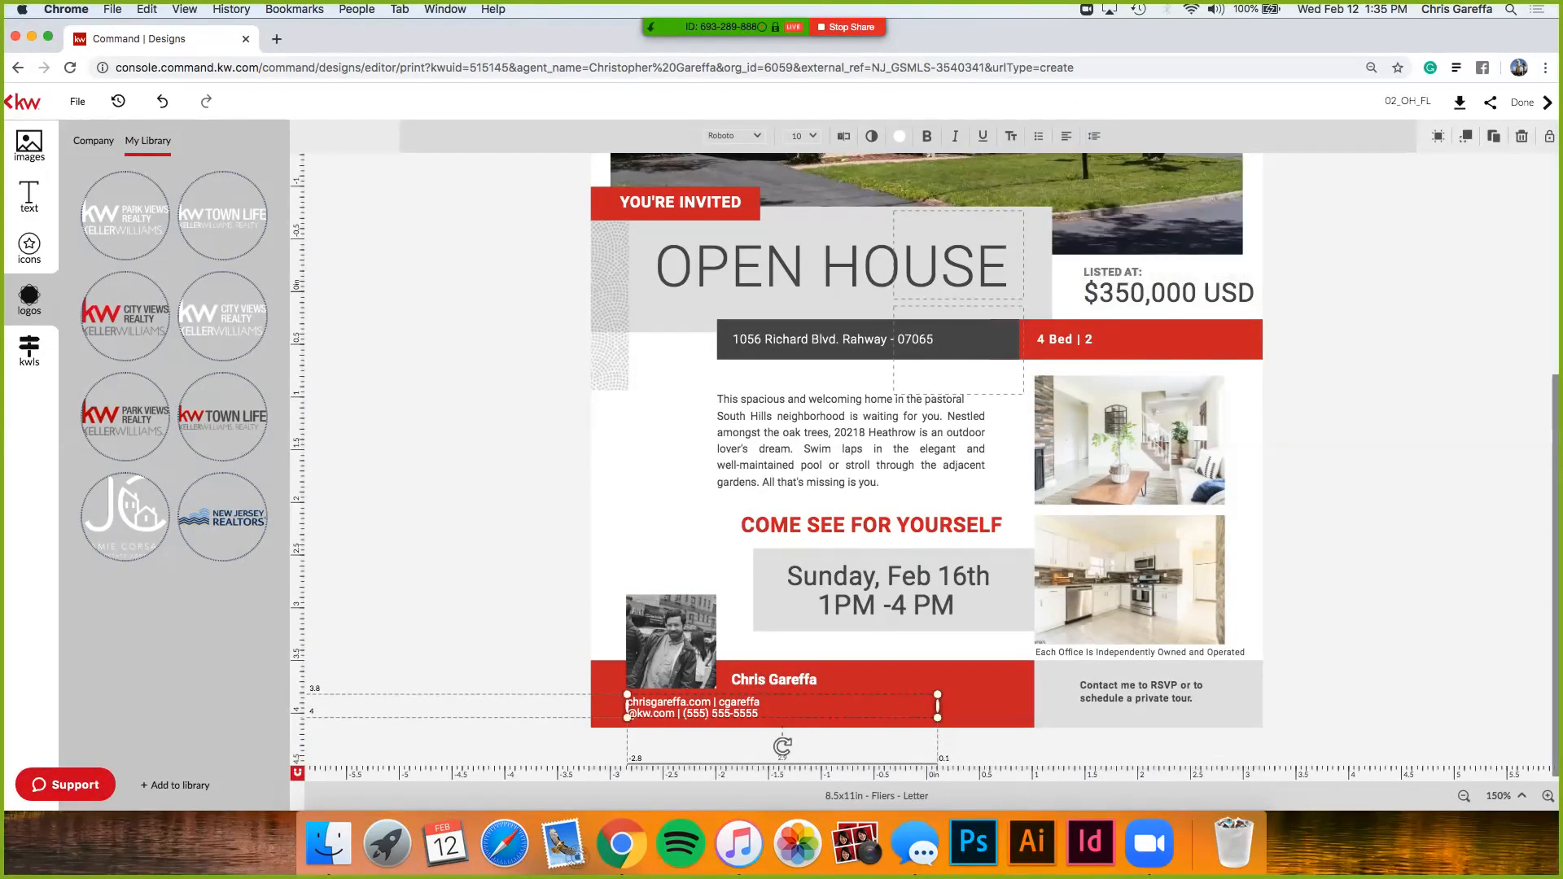
drag(938, 707, 999, 706)
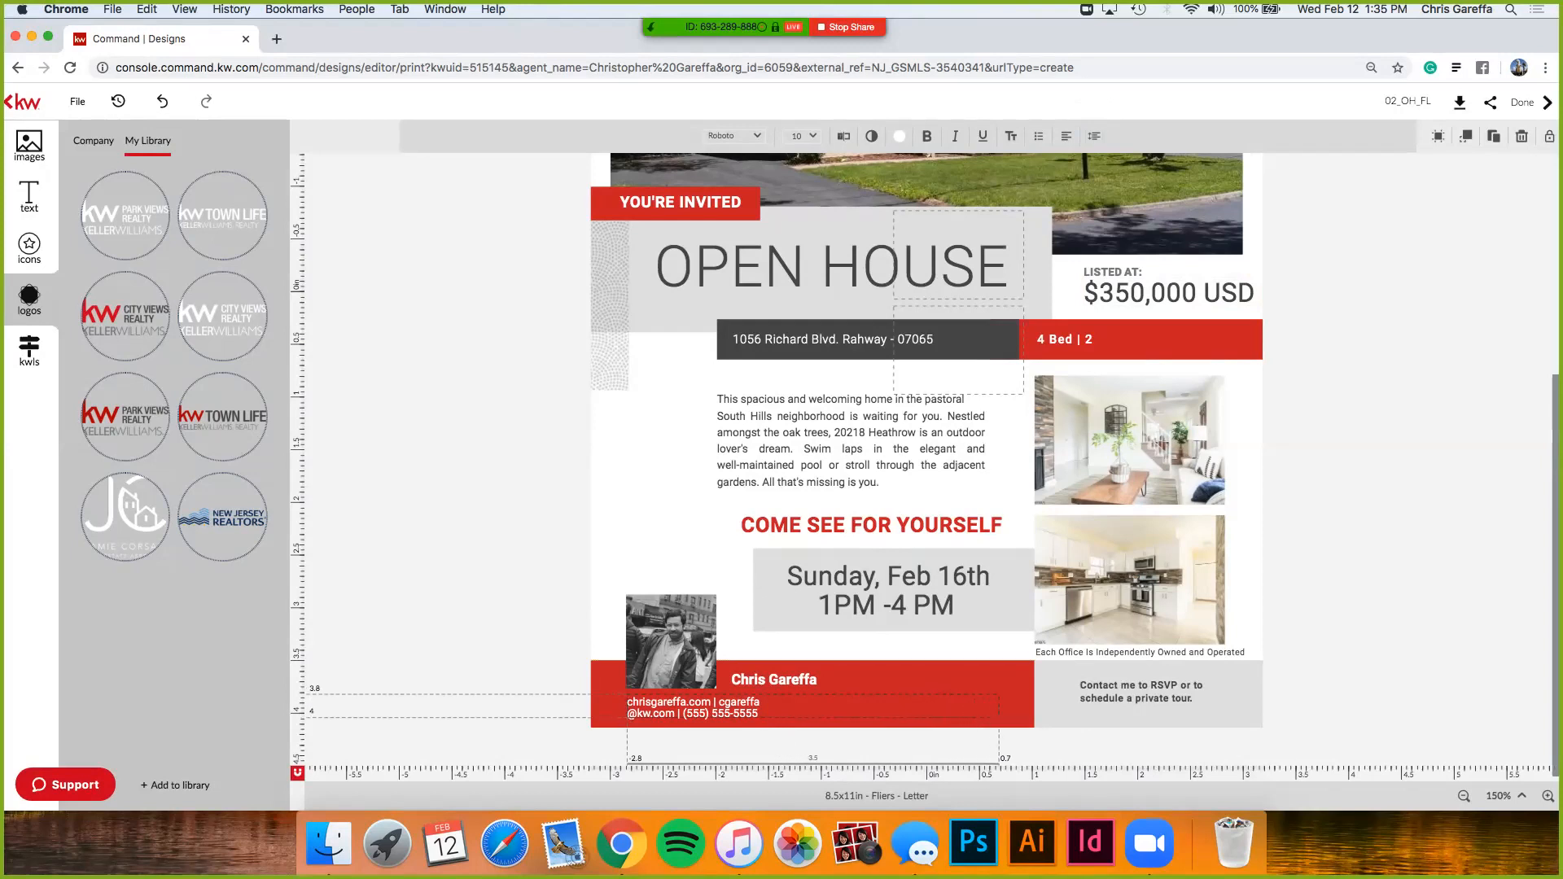
- Put the agent's cell number (C:) and office number (O:) on the contact line
click(627, 707)
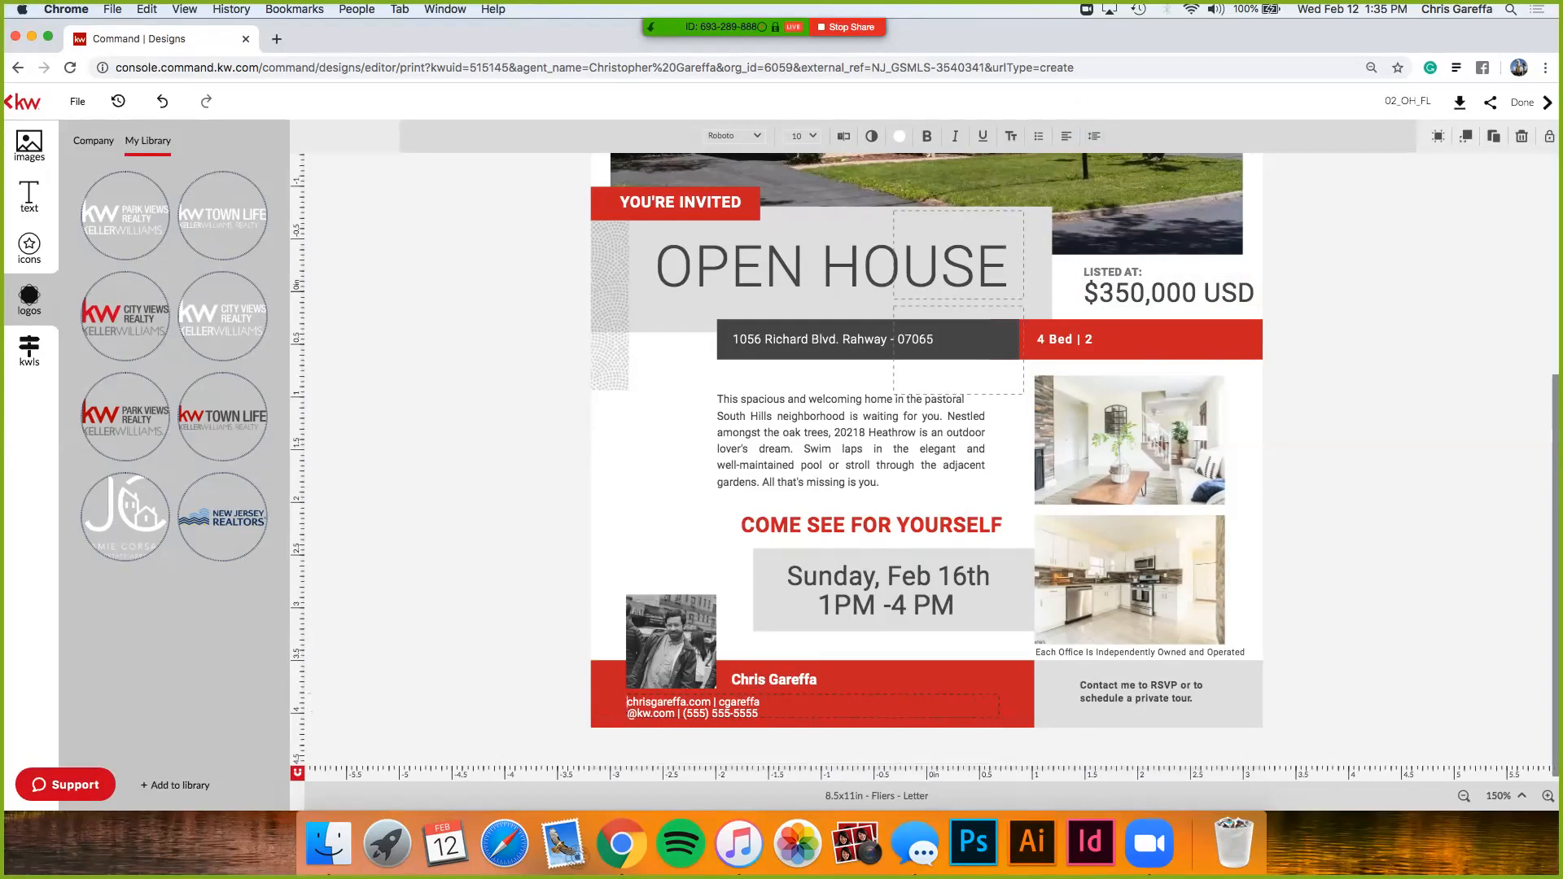
key(BackSpace)
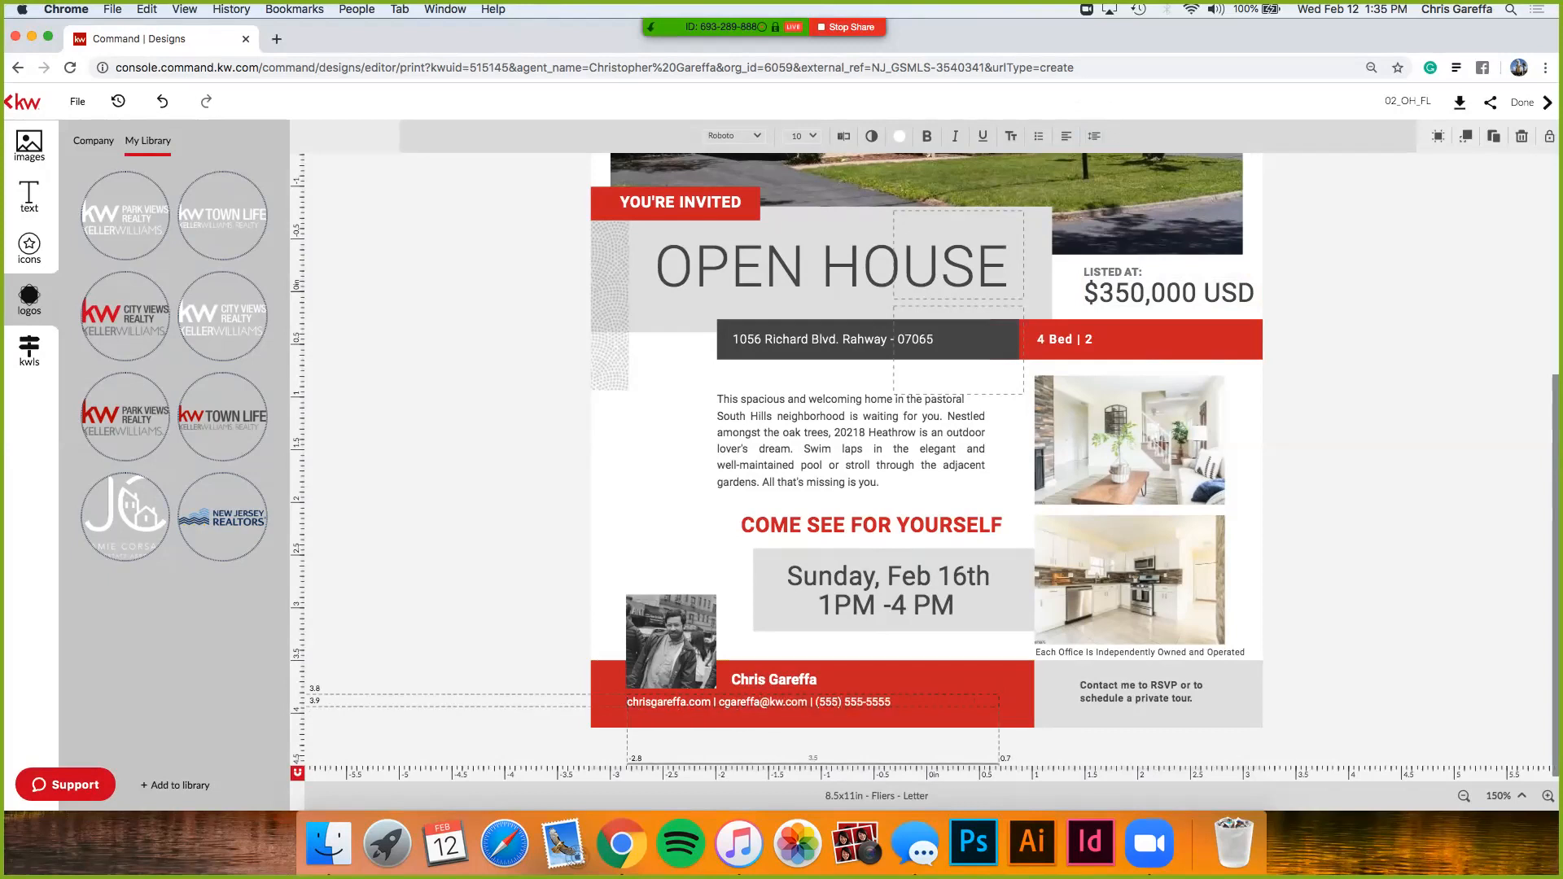
key(BackSpace)
key(BackSpace)
key(BackSpace)
key(BackSpace)
key(BackSpace)
click(814, 735)
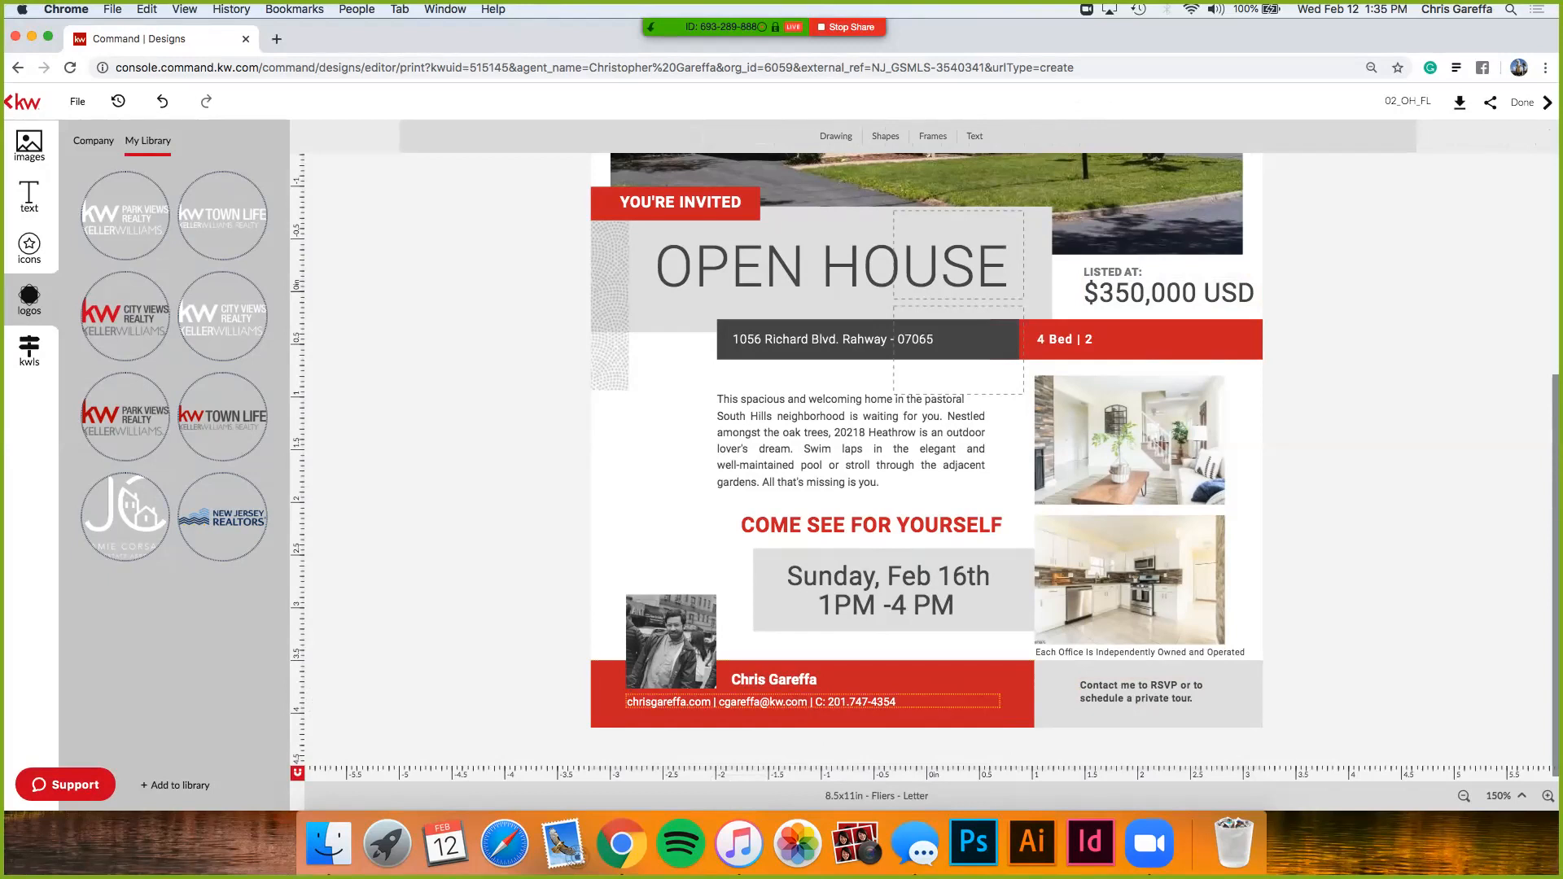
click(629, 701)
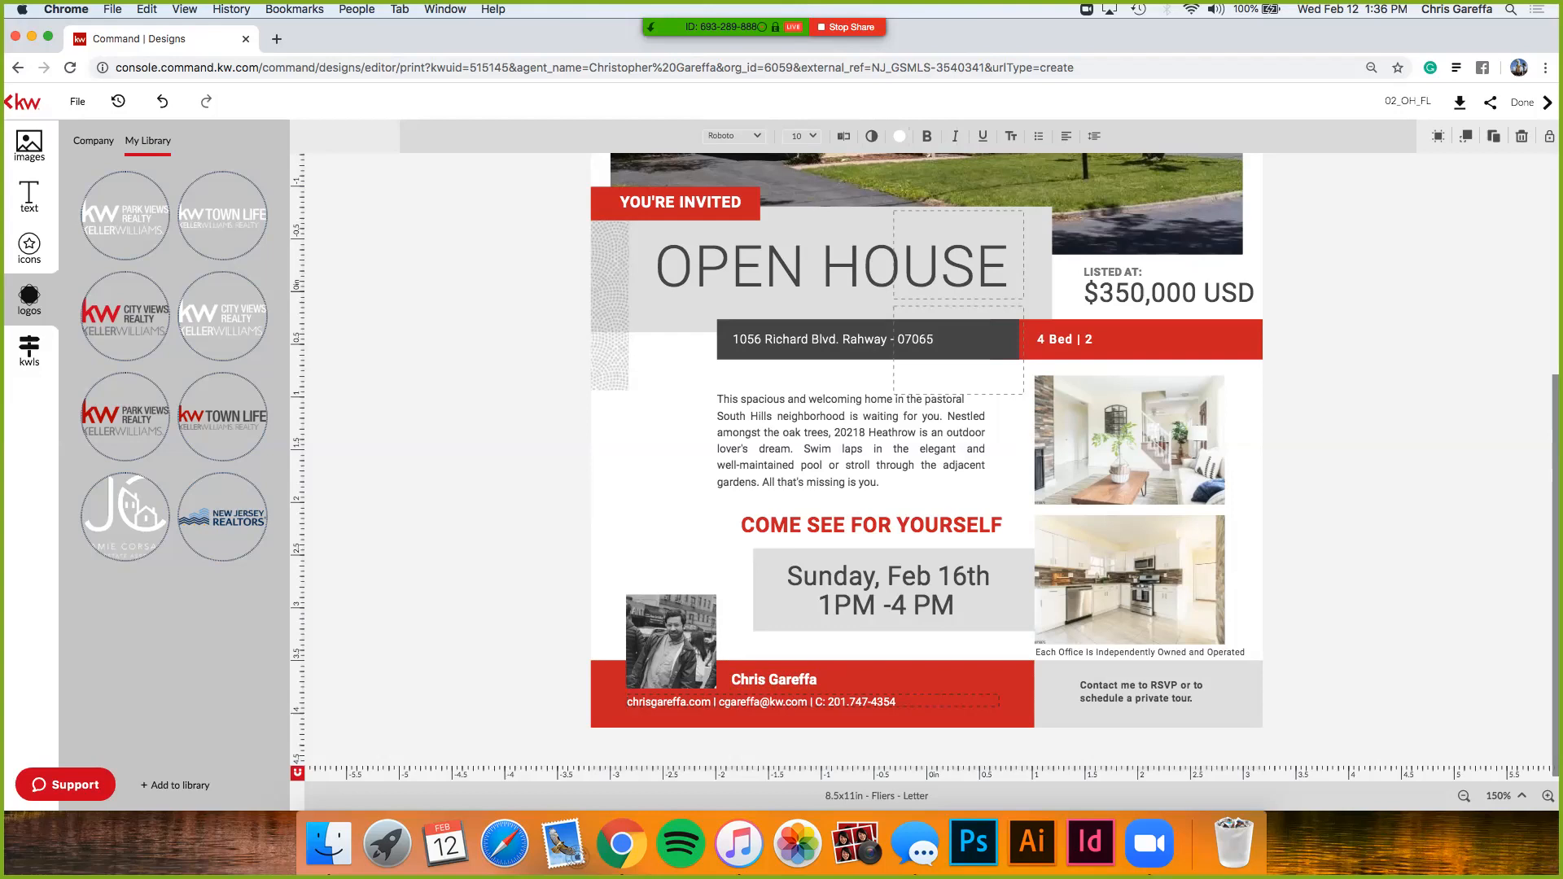
click(812, 735)
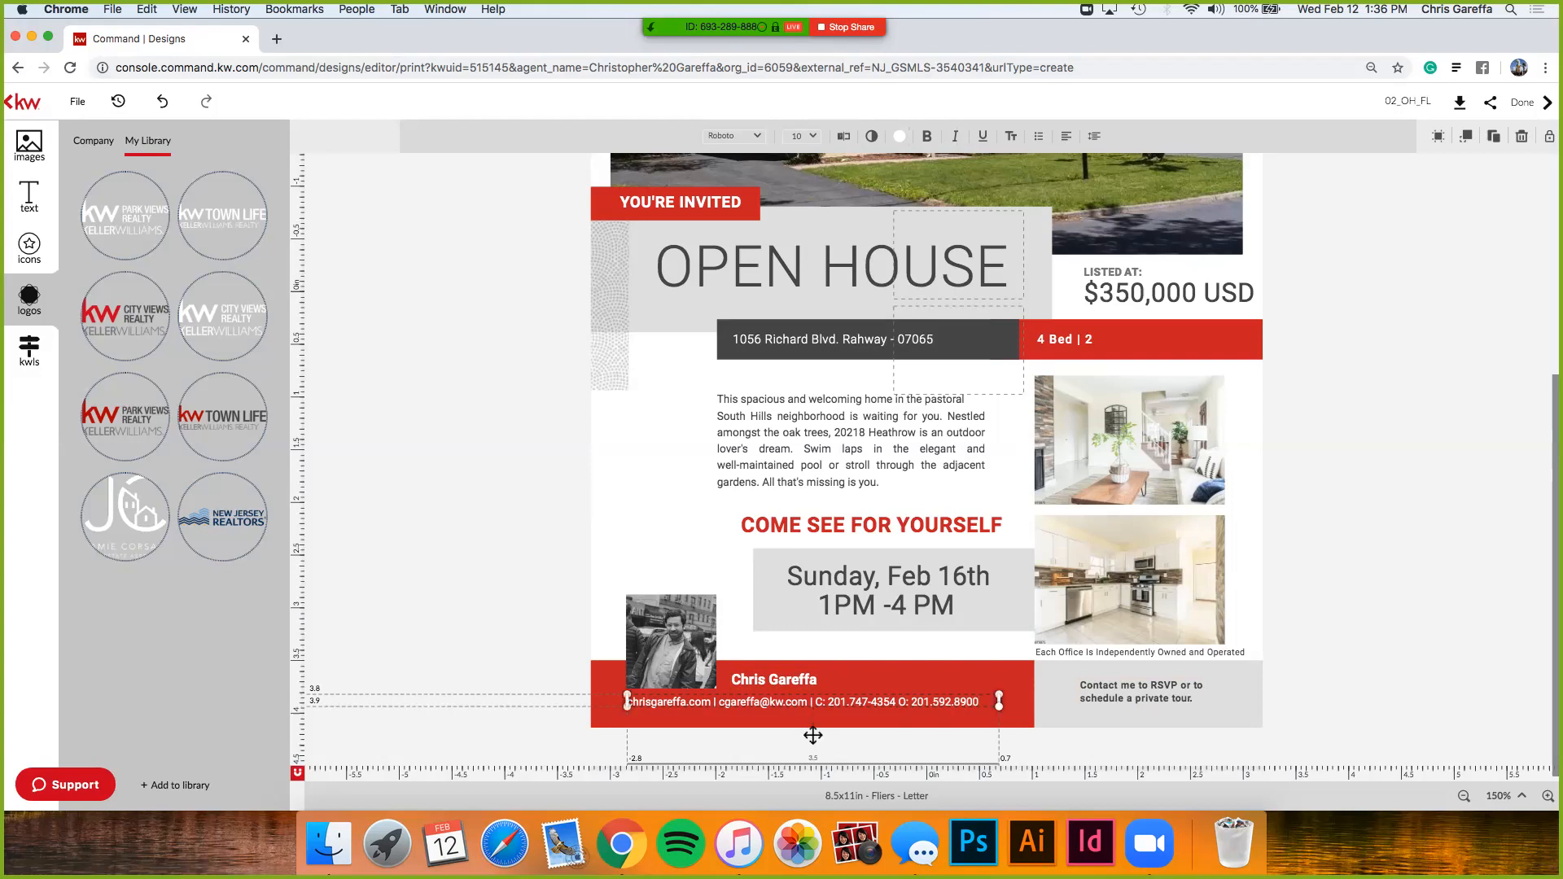
scroll(812, 735, up, 5)
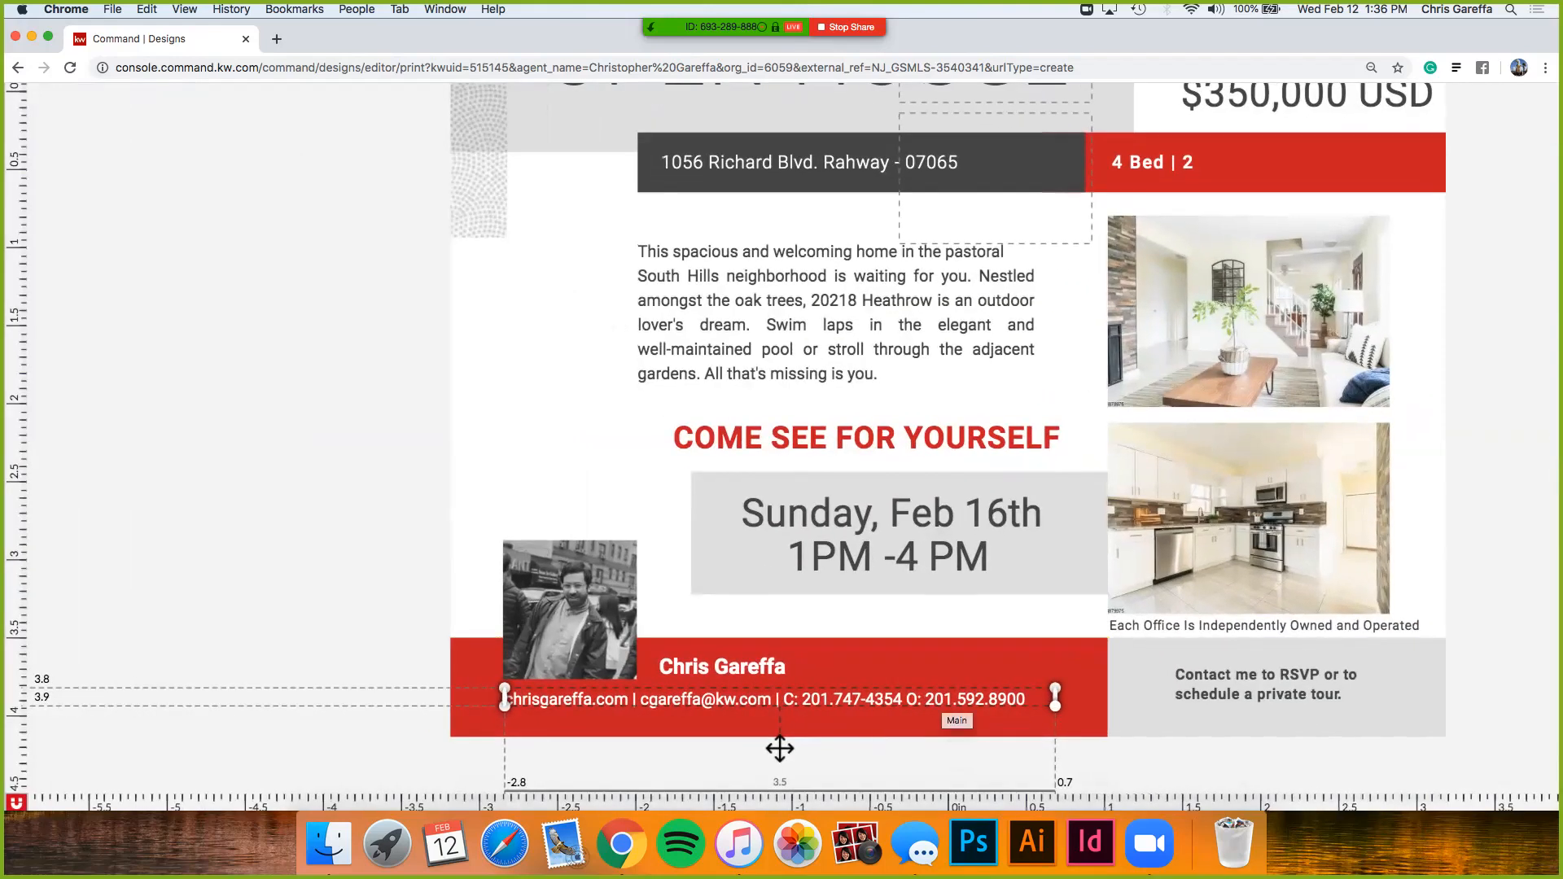
scroll(875, 708, up, 4)
scroll(875, 708, left, 5)
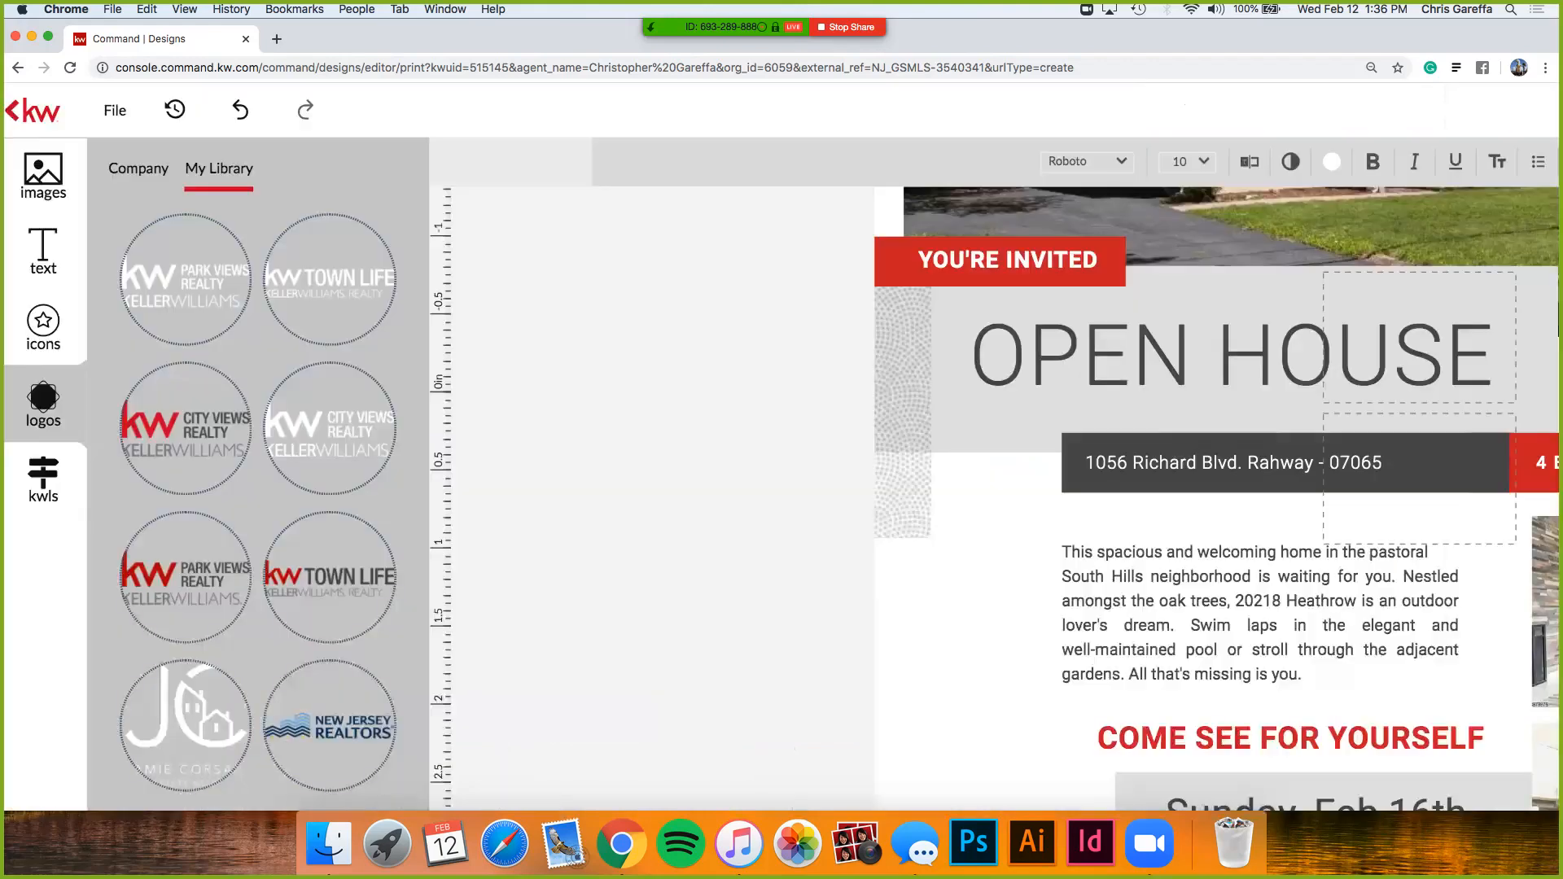
scroll(928, 650, down, 5)
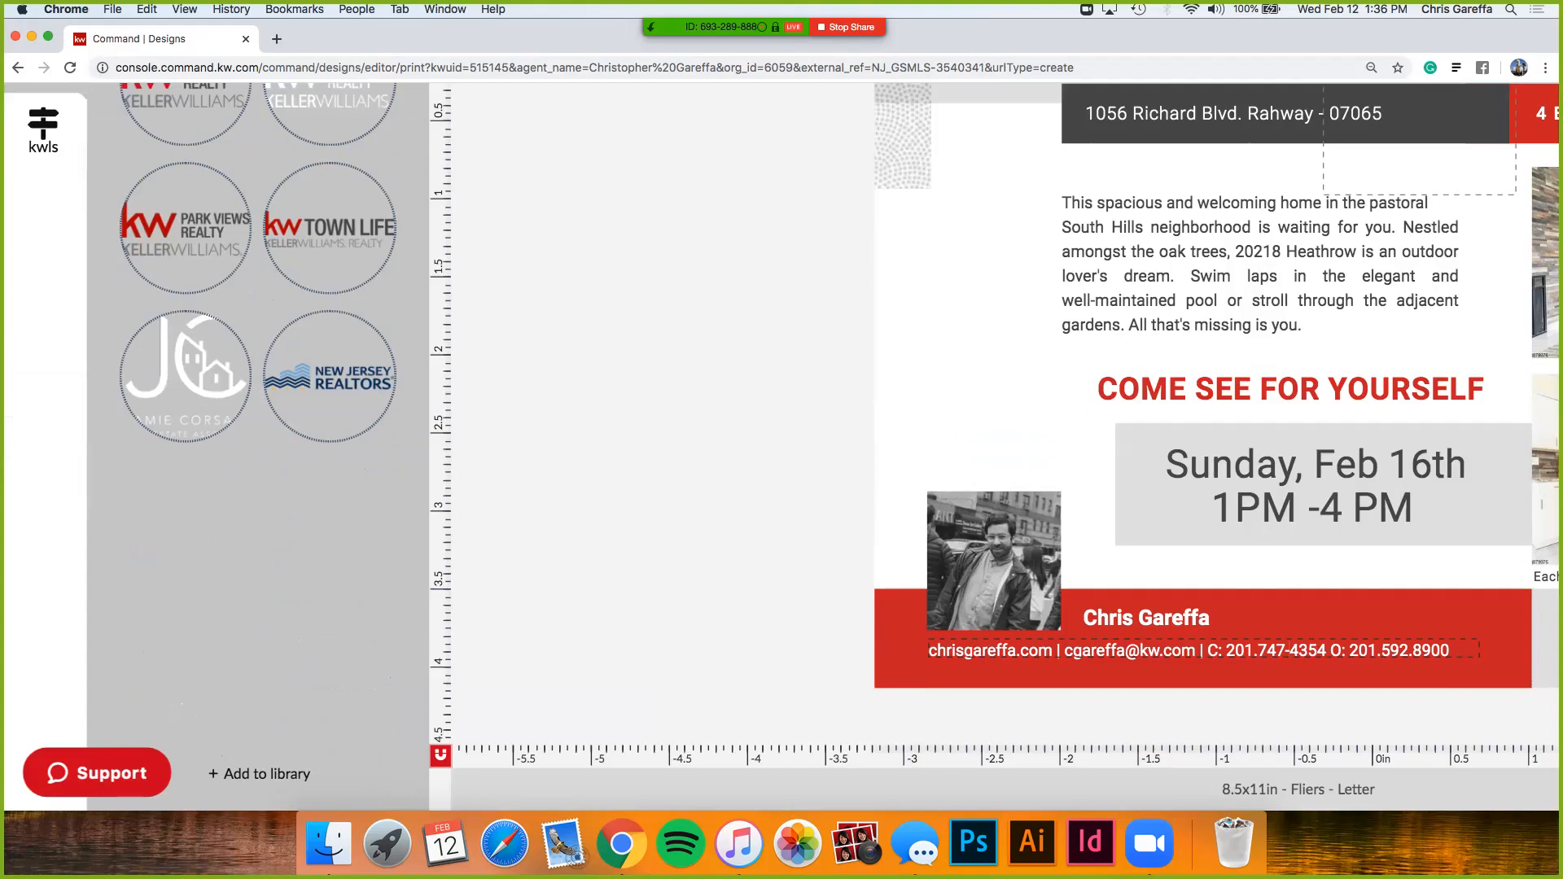
scroll(993, 448, up, 4)
scroll(1422, 431, down, 4)
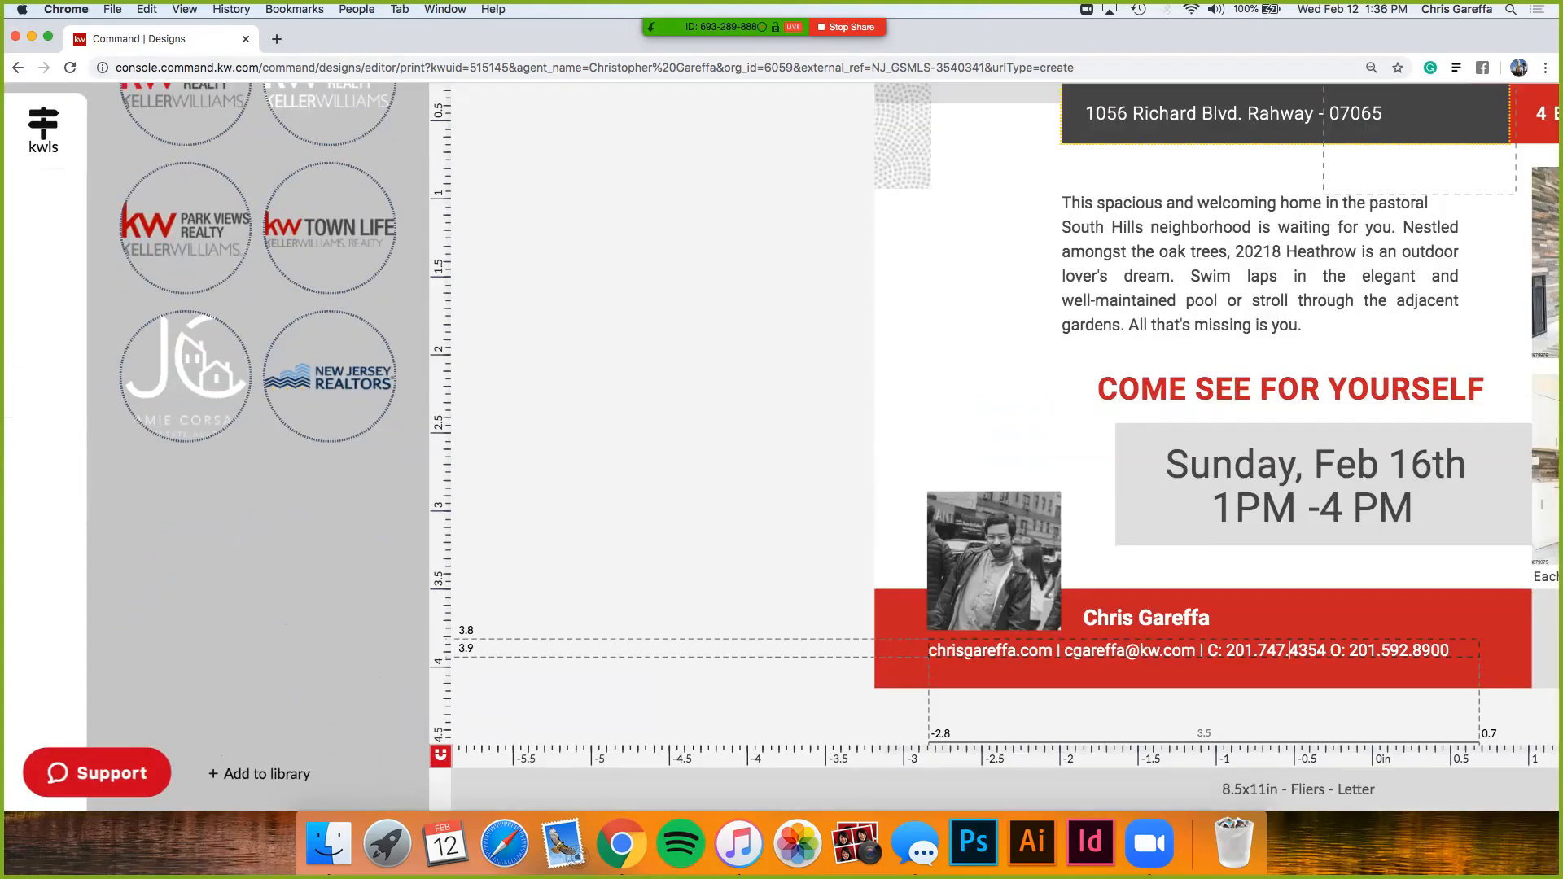
scroll(1421, 436, down, 5)
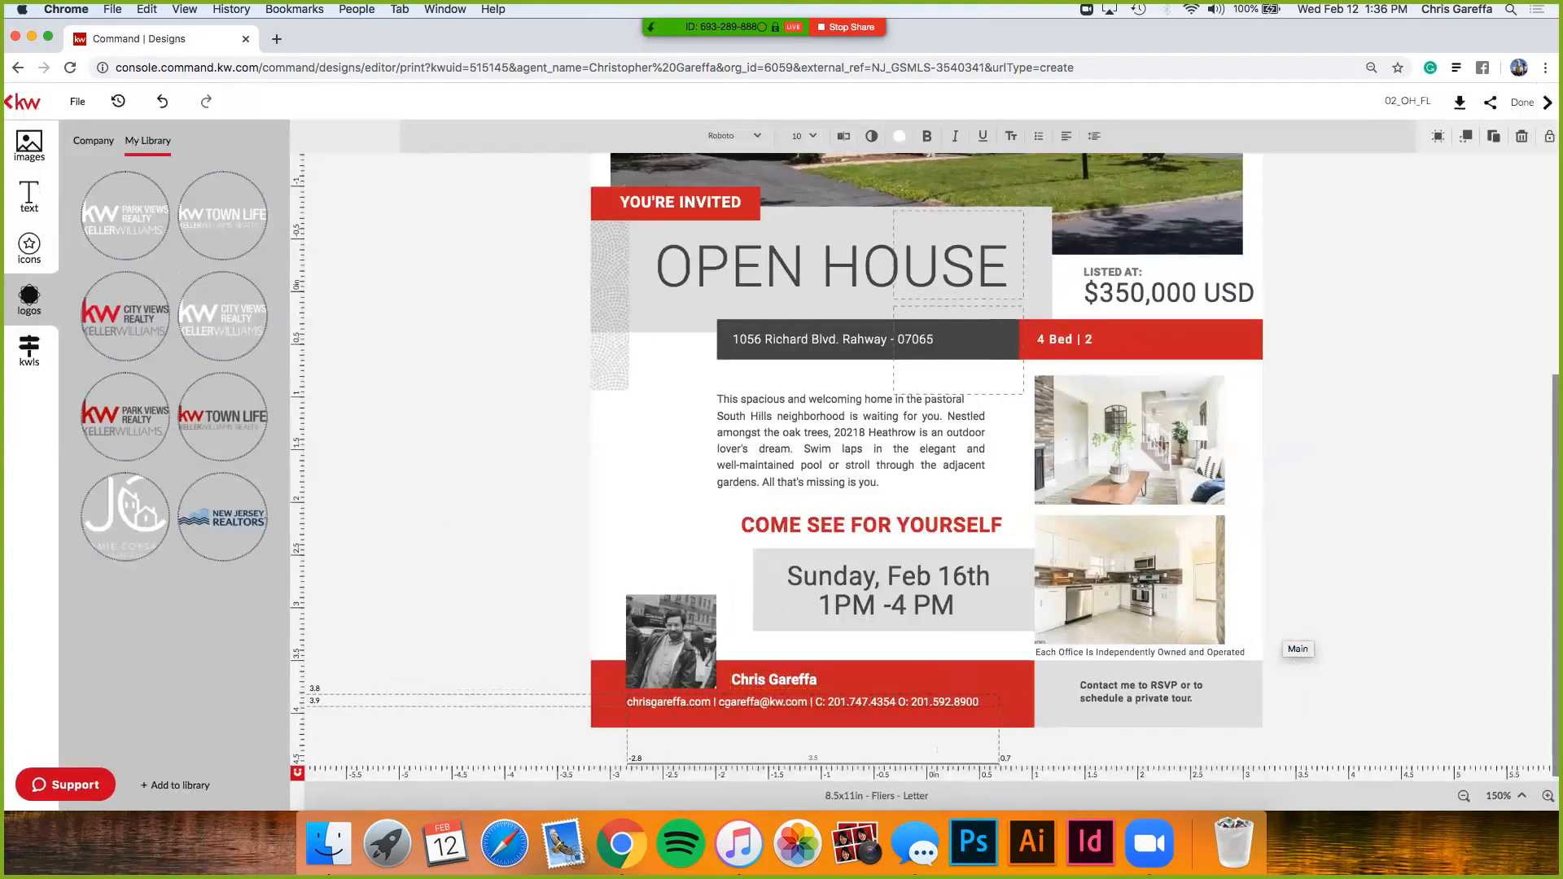
click(812, 737)
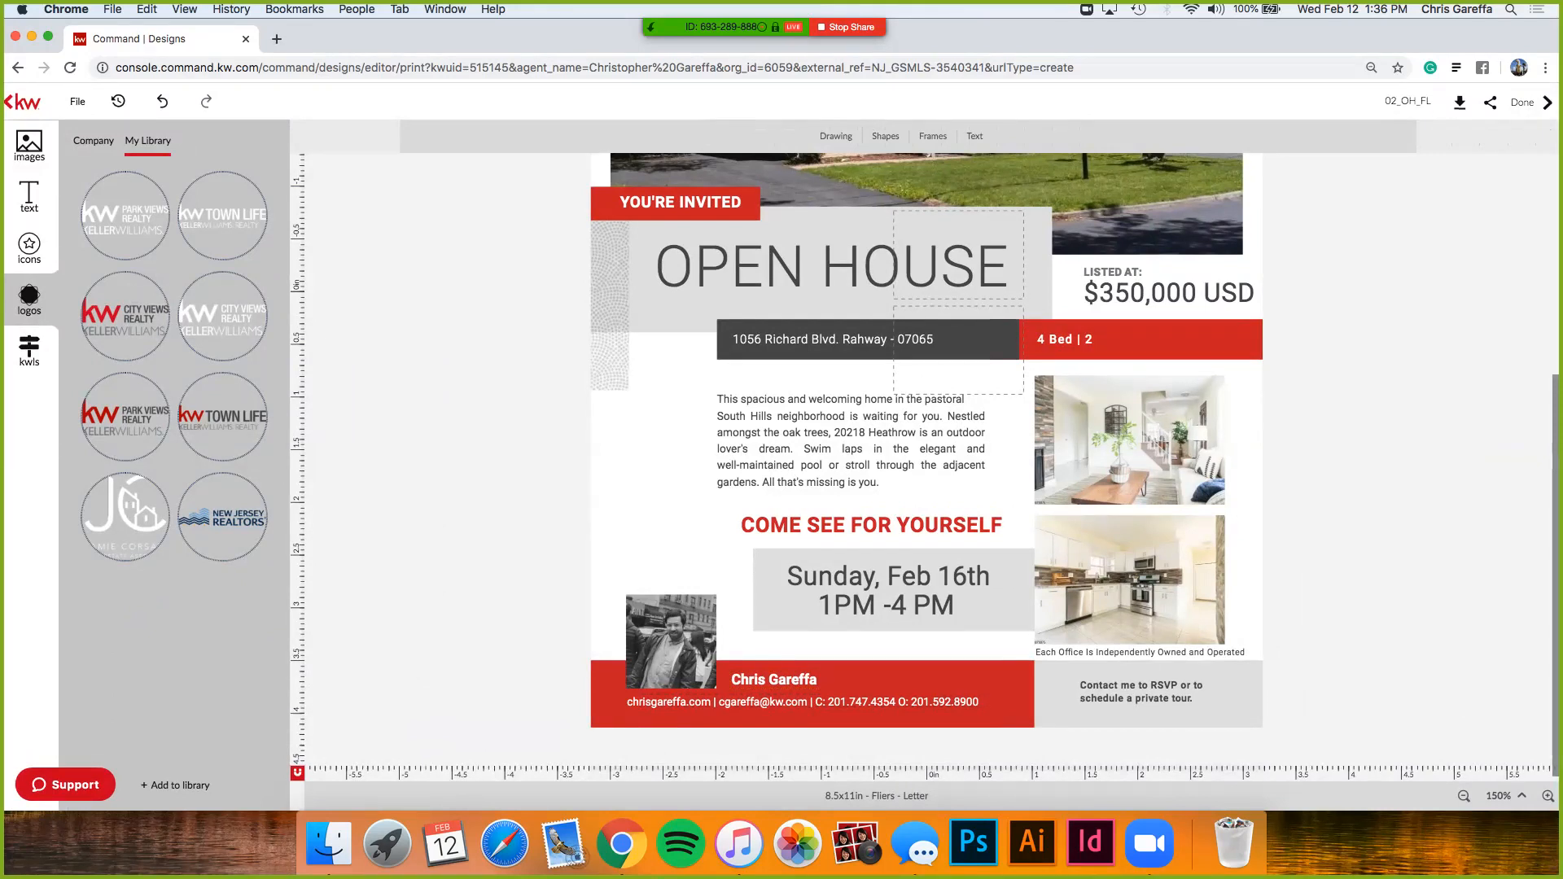
scroll(925, 467, up, 5)
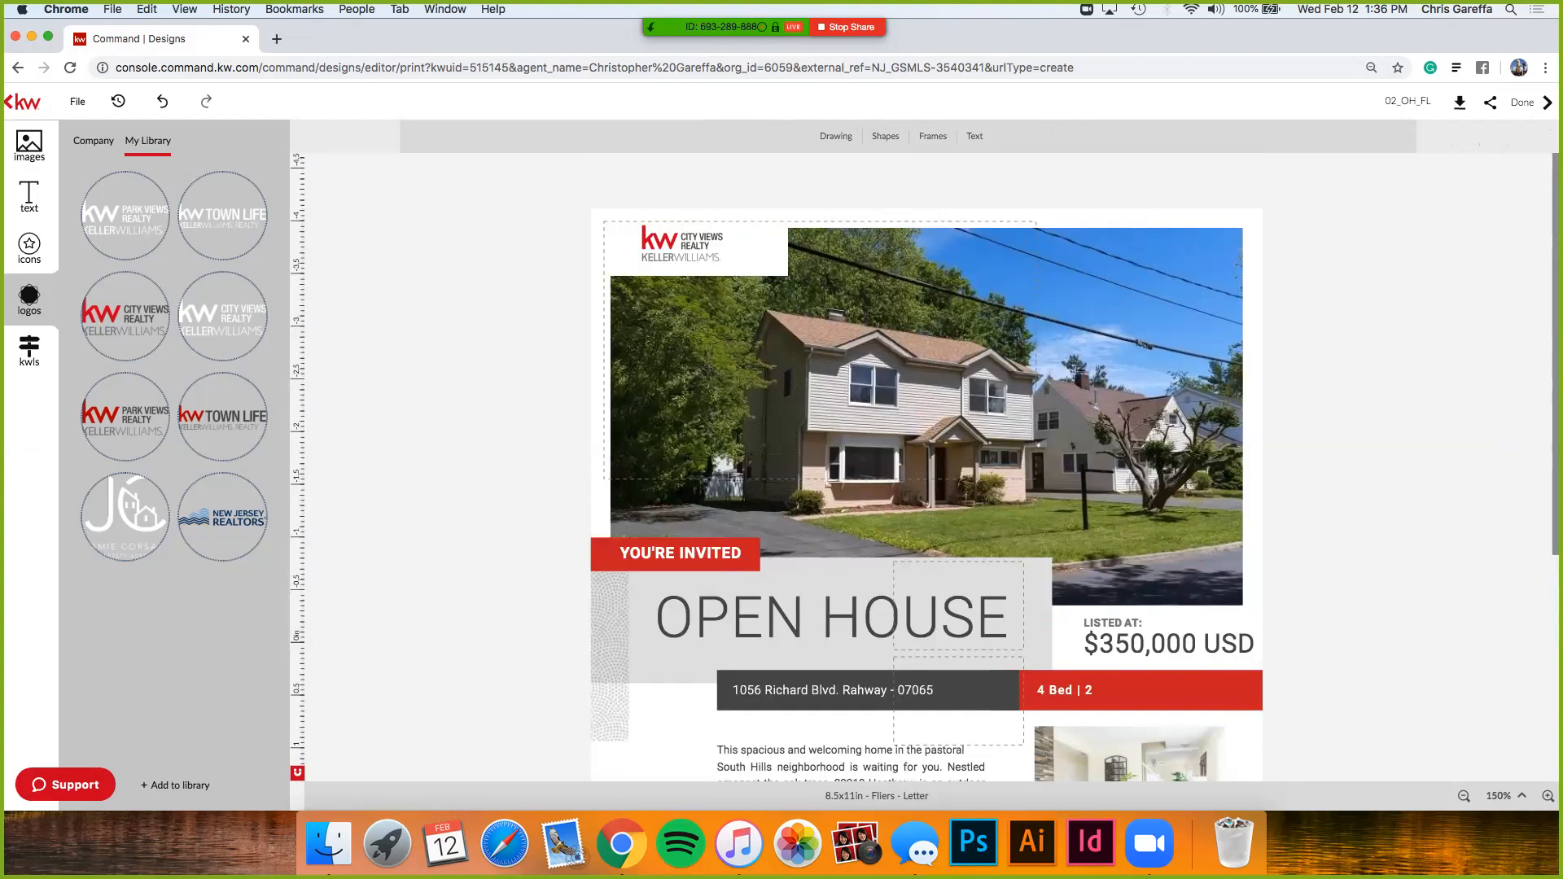
double_click(1408, 100)
key(Return)
- Type 'Baths' into the red bed and bath box and enlarge the text
click(1095, 691)
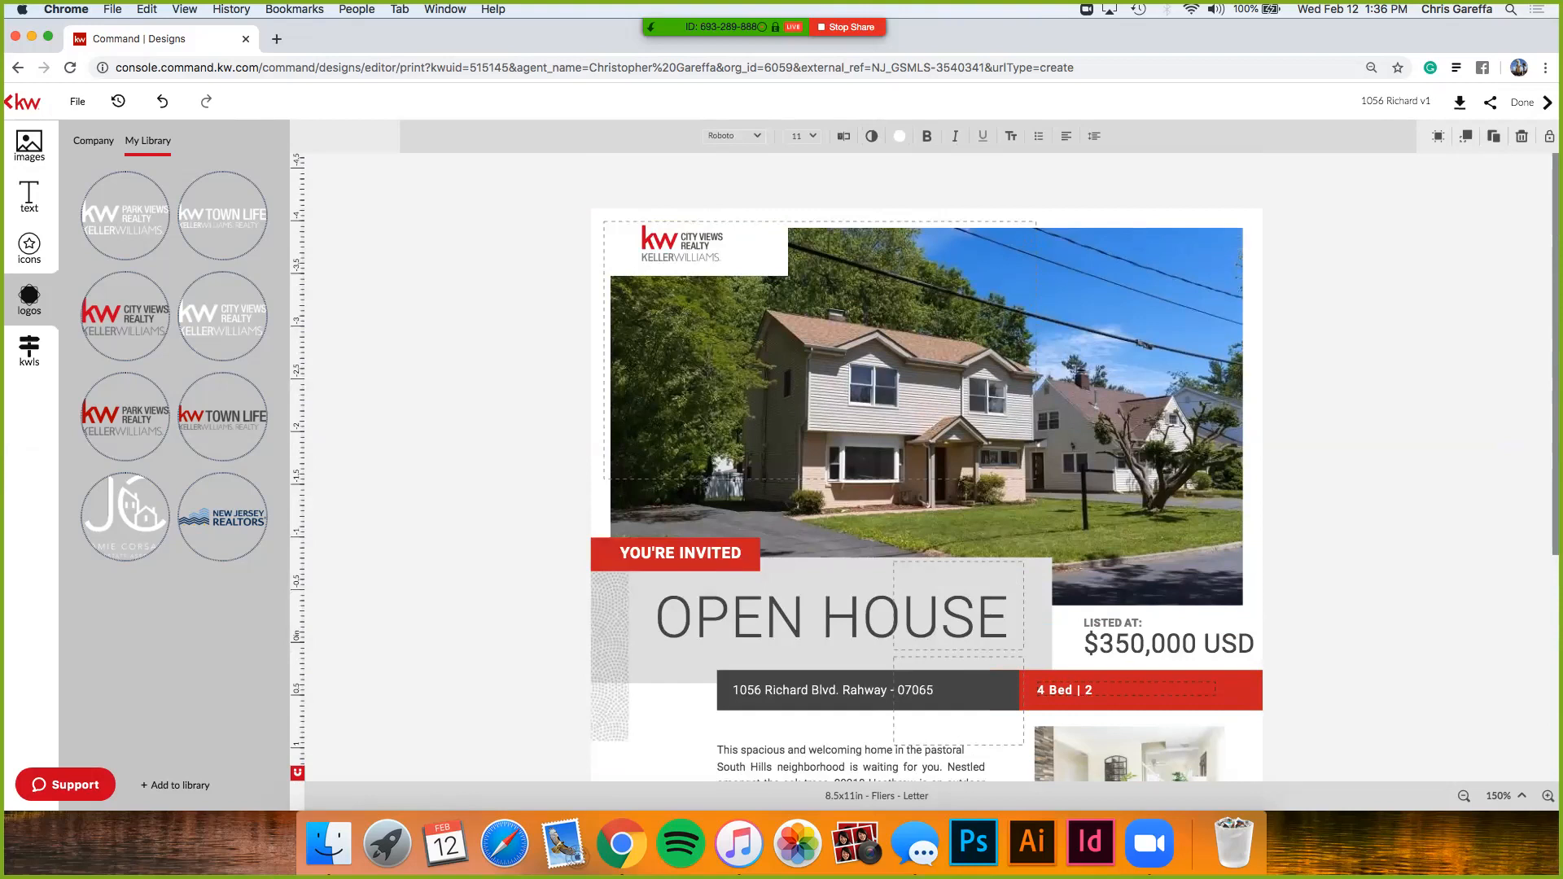
text(Baths)
key(Escape)
click(1150, 693)
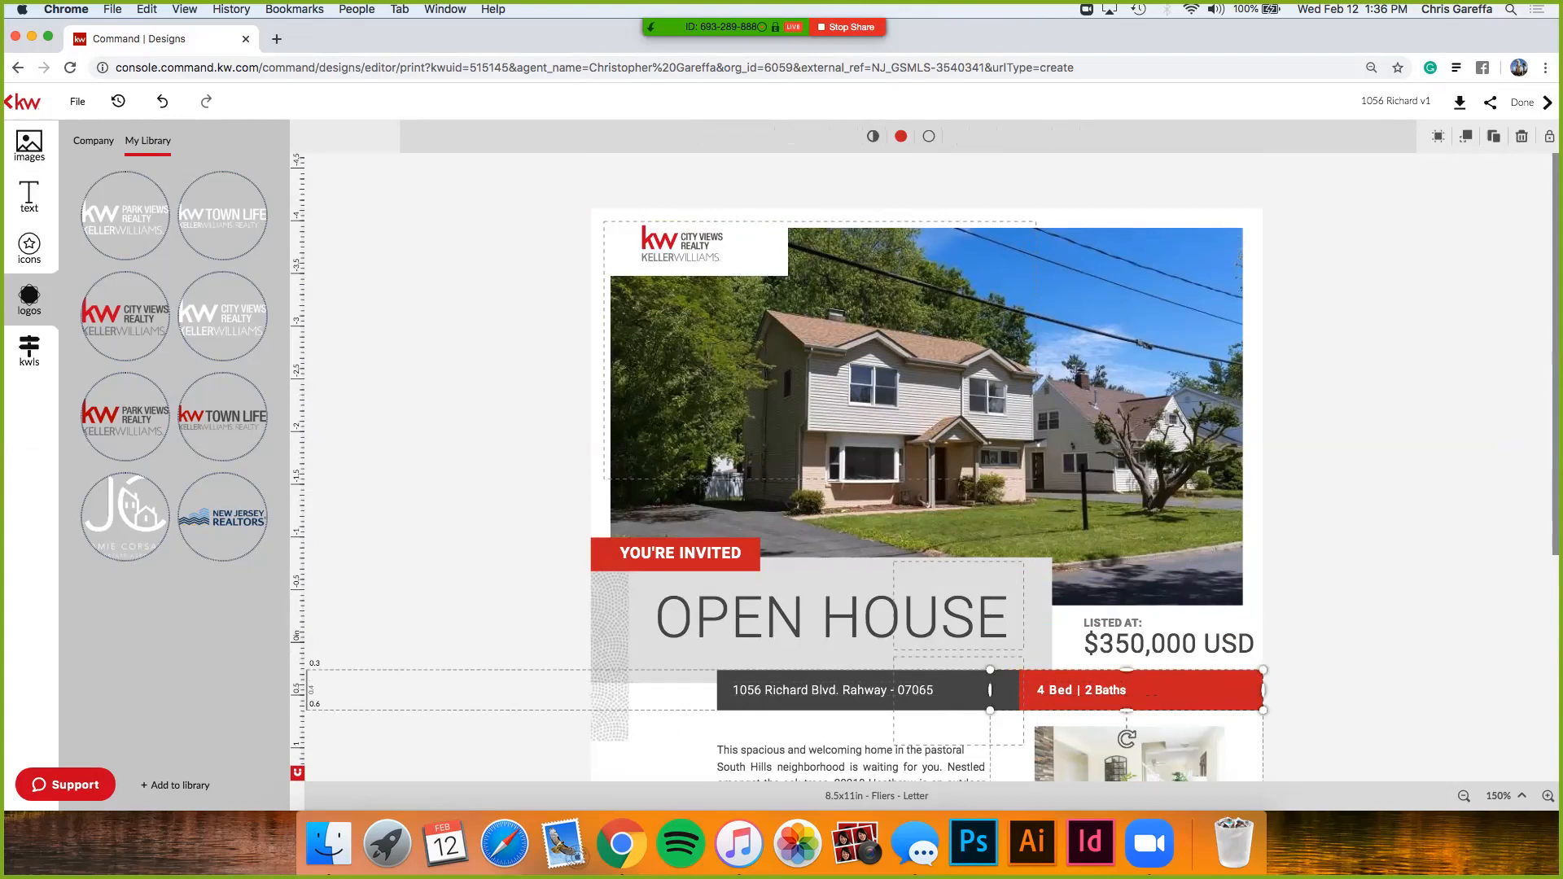
click(1212, 689)
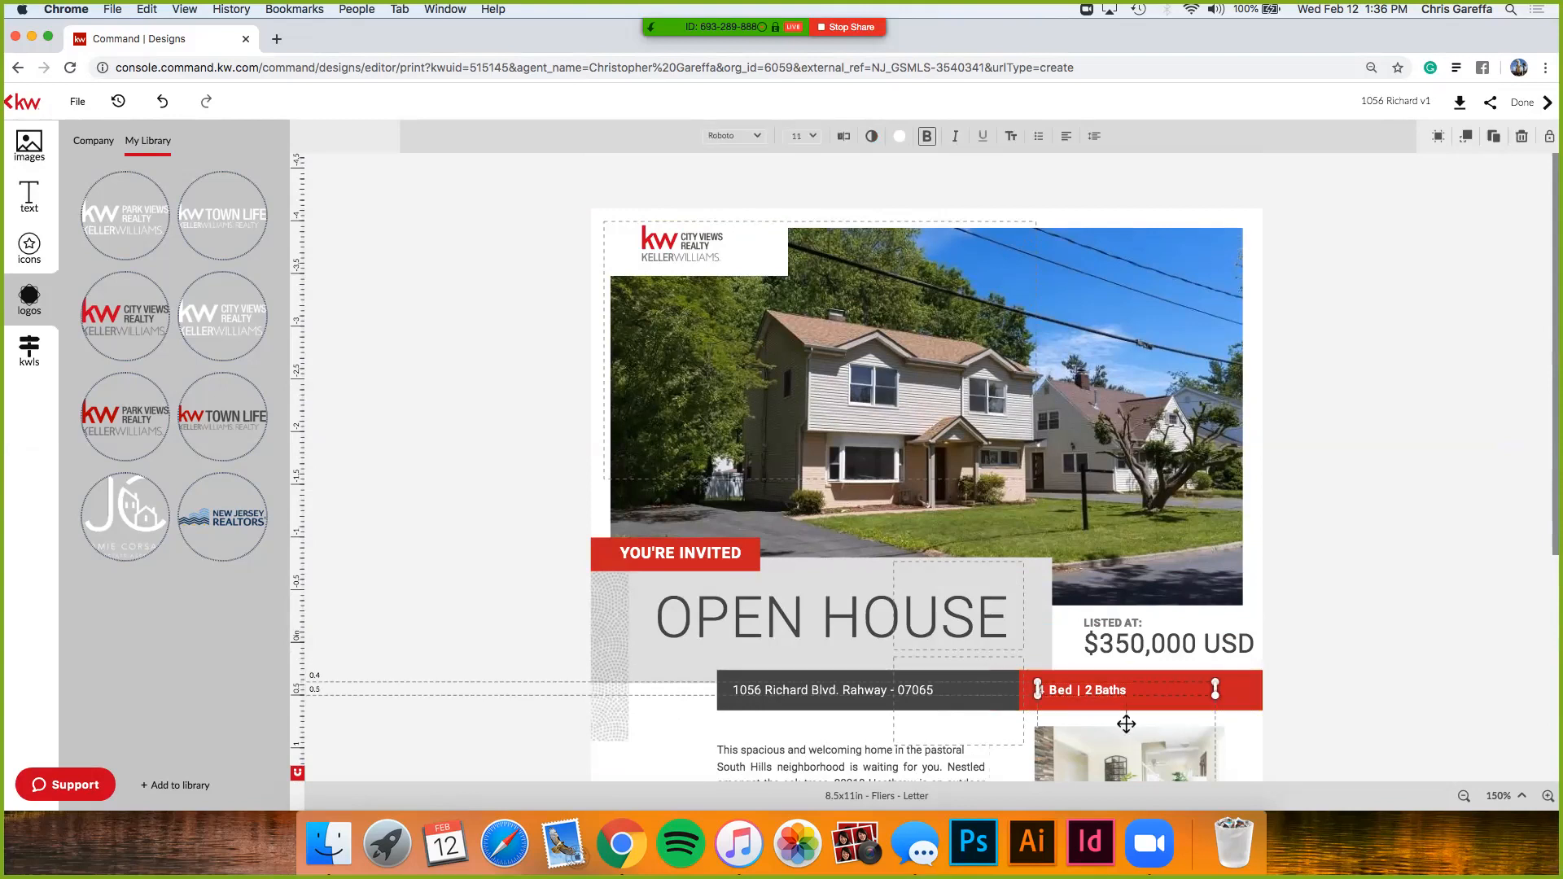
drag(1265, 699, 1205, 690)
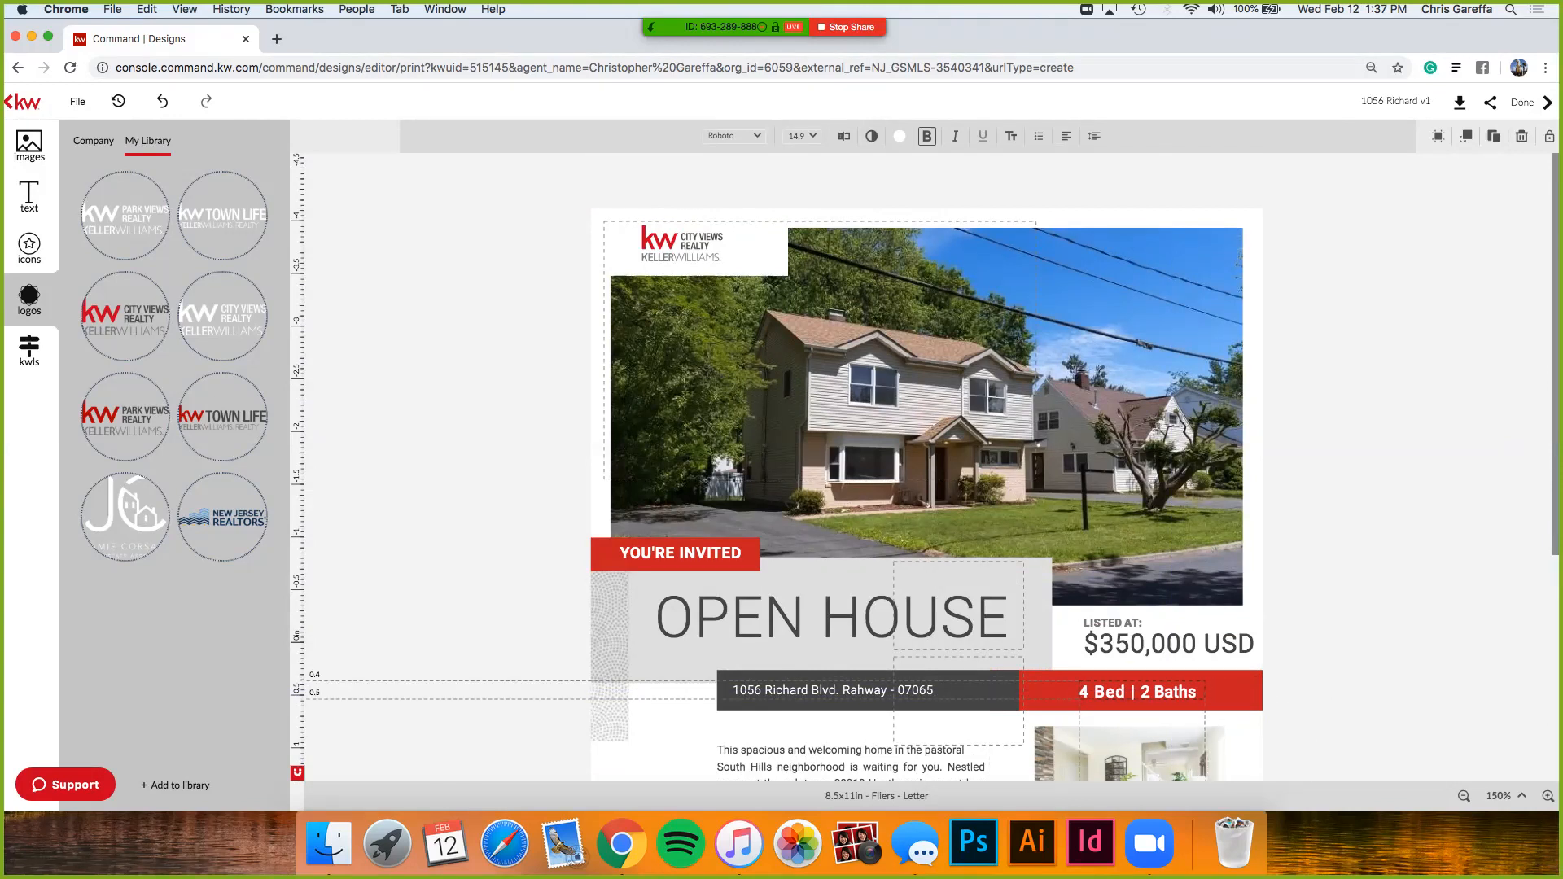
click(1335, 690)
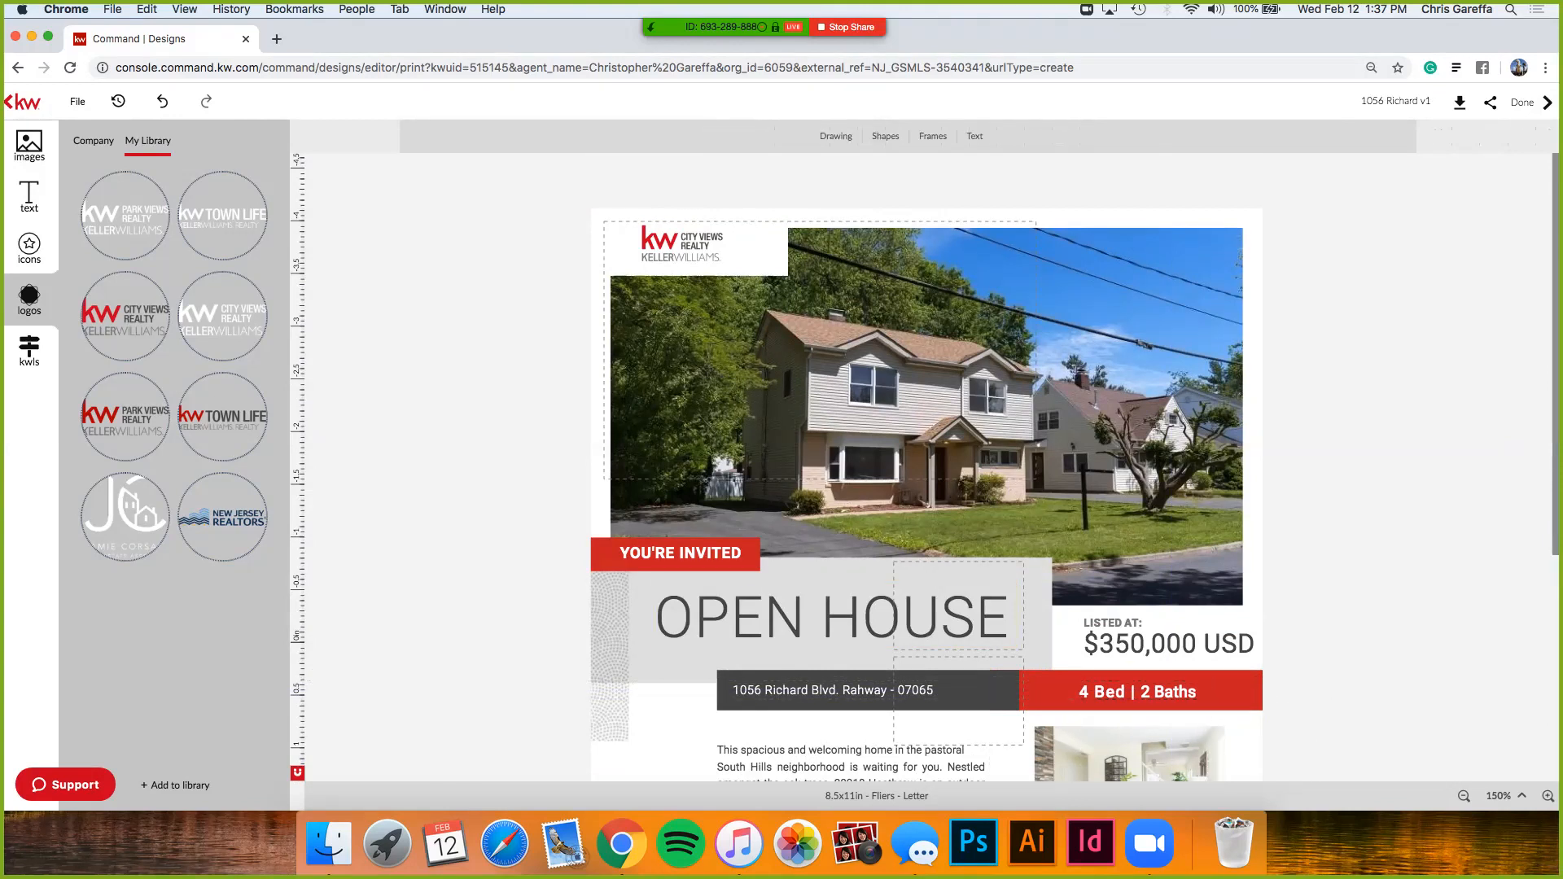
- Change the bath count from 2 to 3 so the box reads 4 Bed | 3 Baths
click(1036, 636)
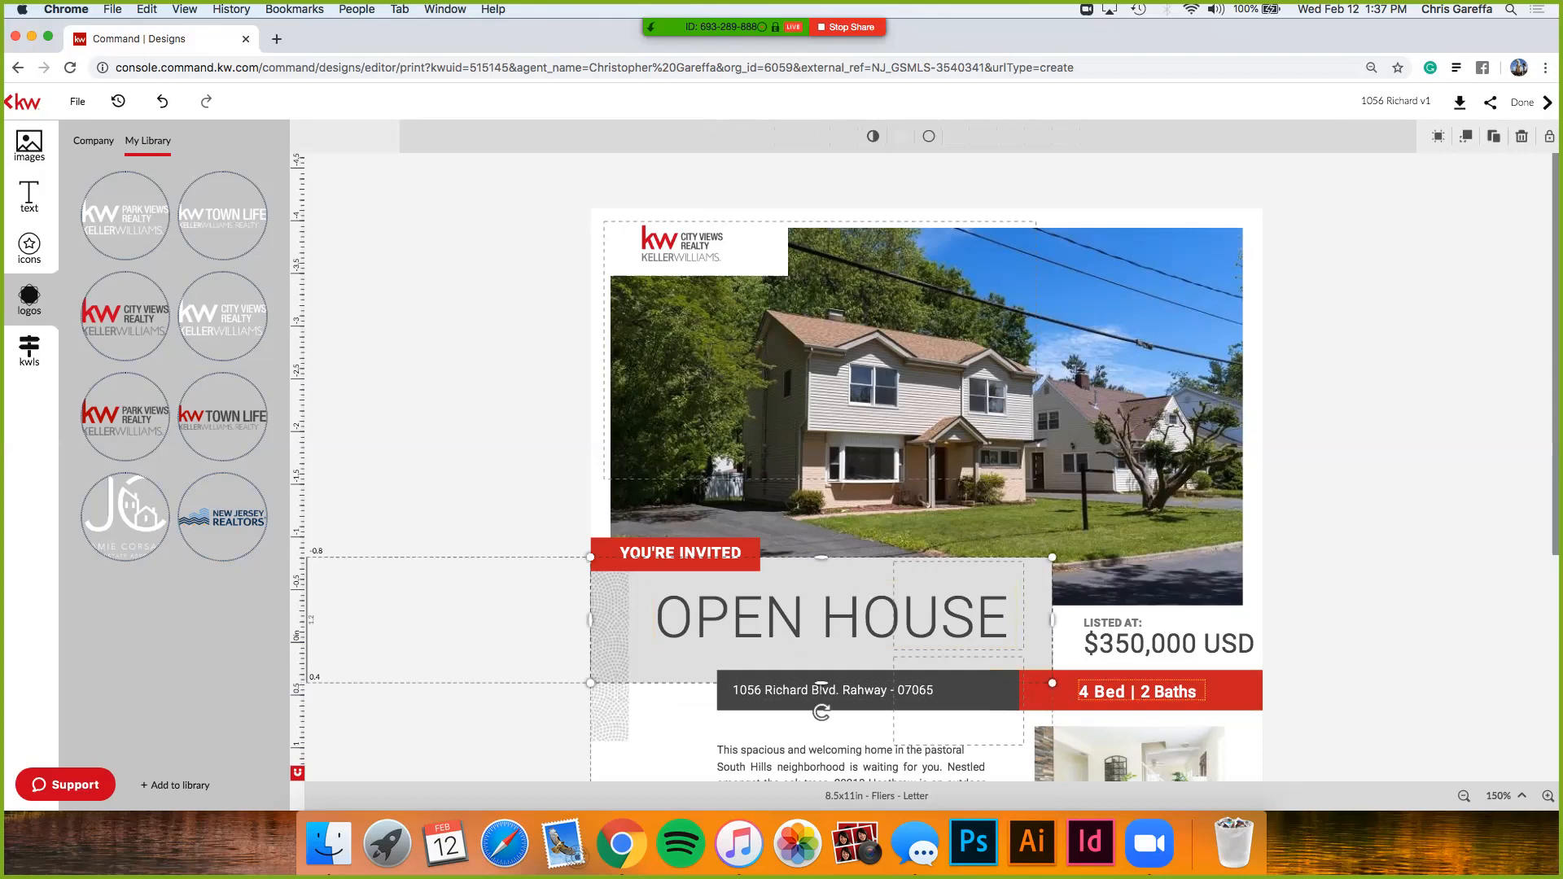
double_click(1143, 691)
click(1150, 691)
key(BackSpace)
text(3)
key(Escape)
key(Escape)
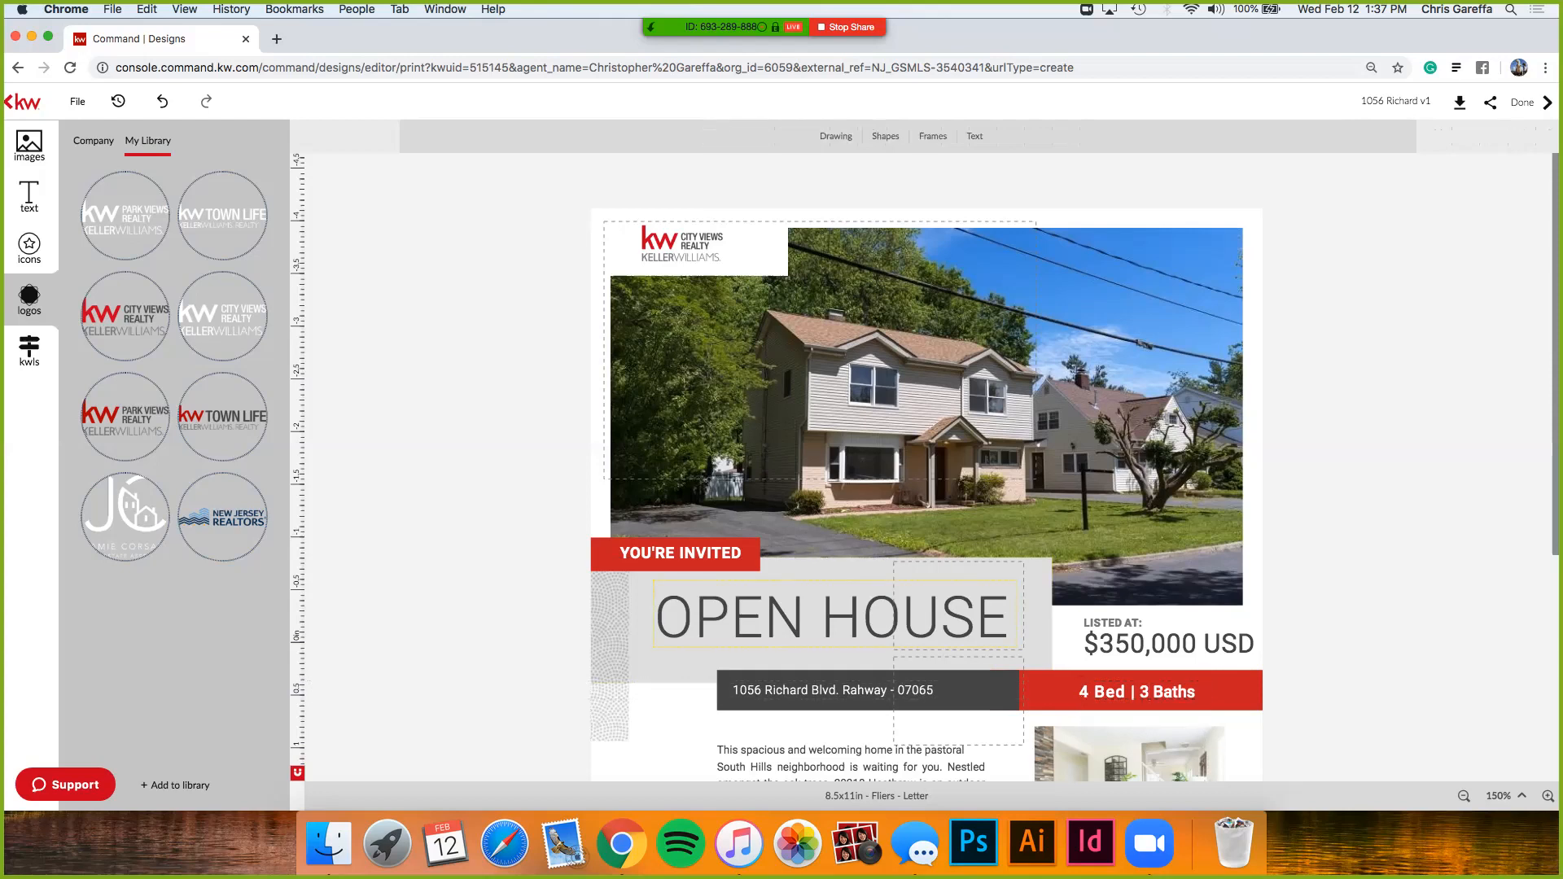
- Resize and shift the property address box until it sits centered in the dark bar
scroll(736, 652, down, 2)
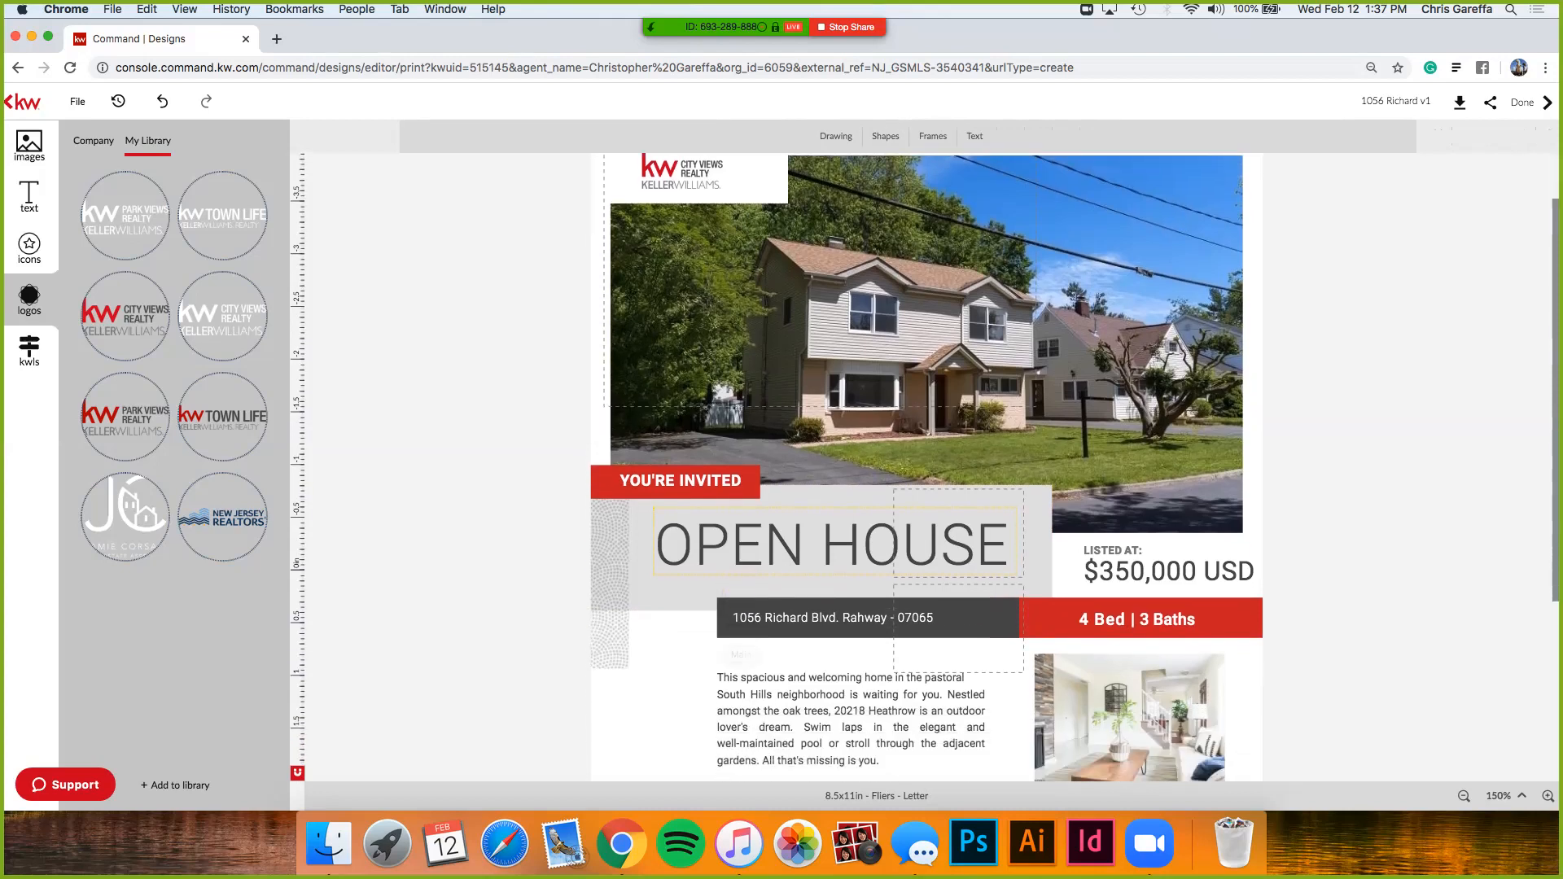
click(855, 651)
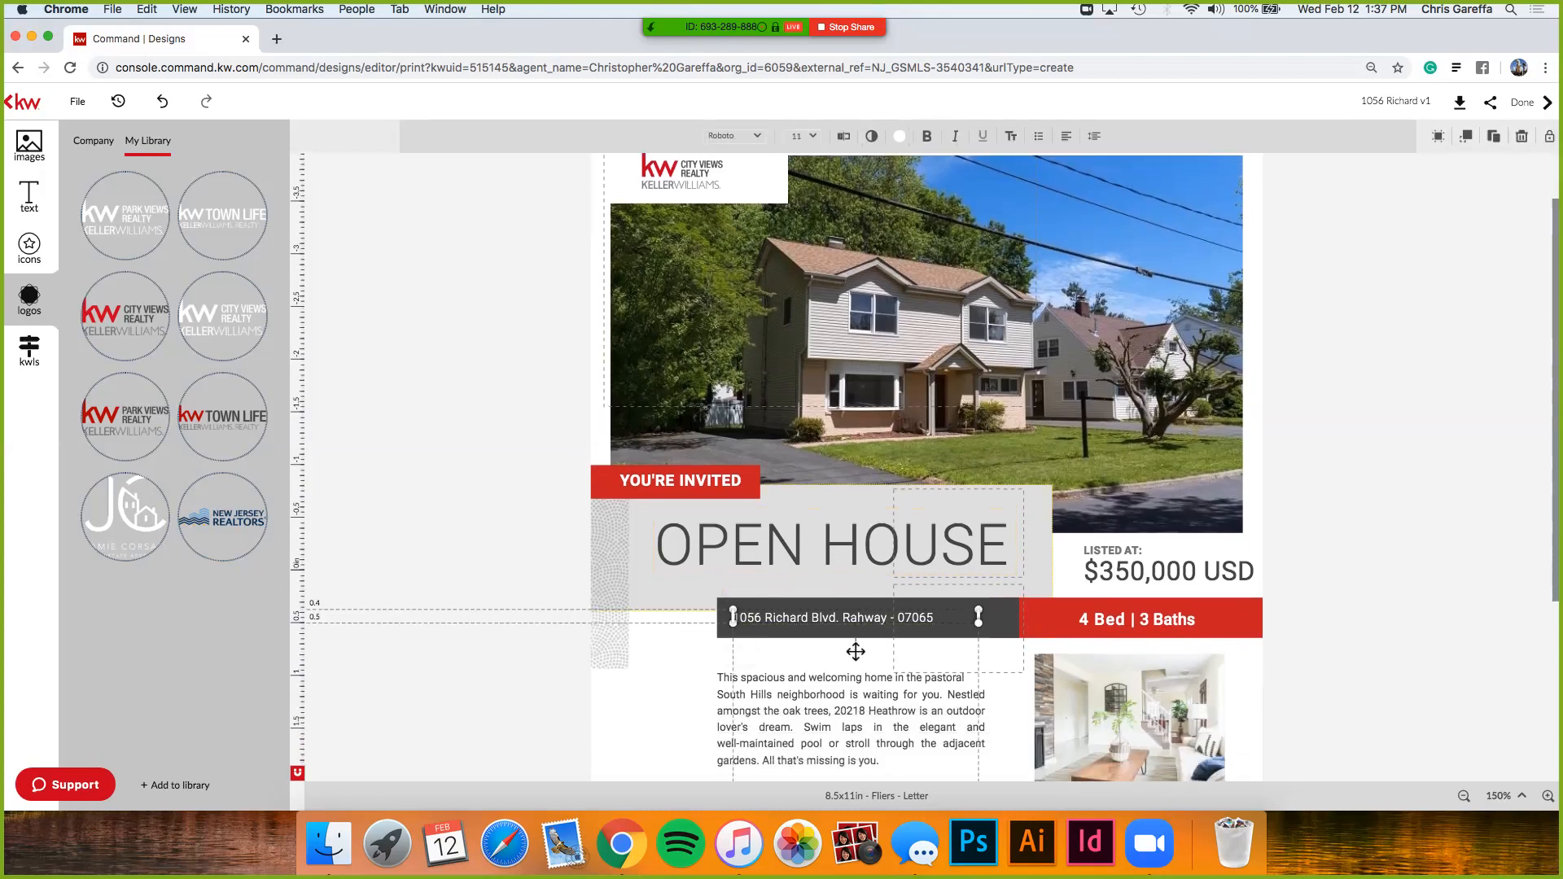
scroll(854, 651, up, 5)
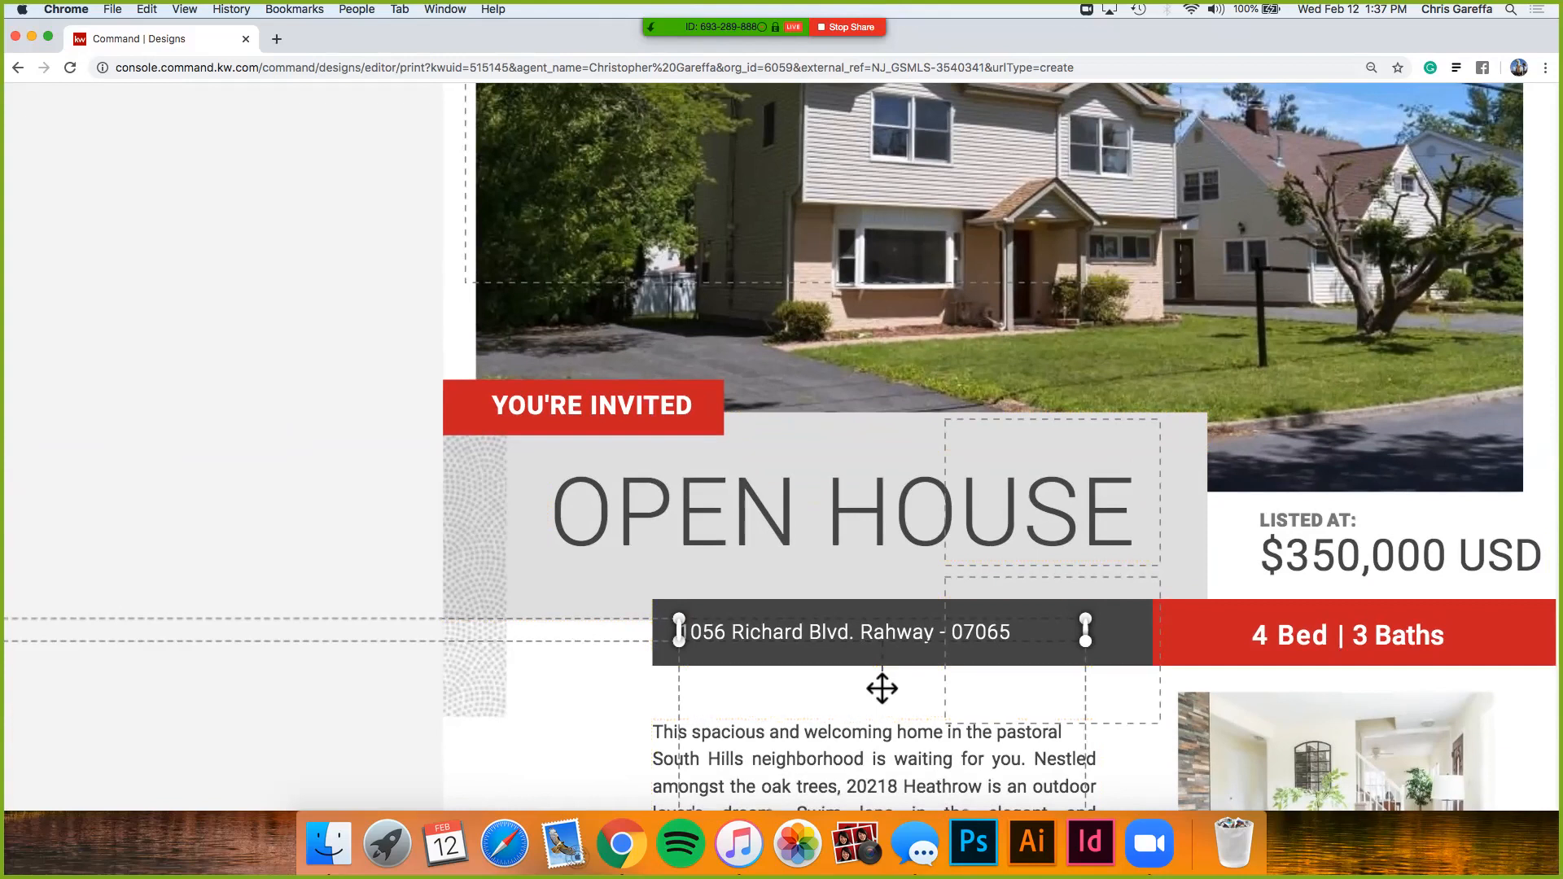
drag(1085, 642, 1157, 647)
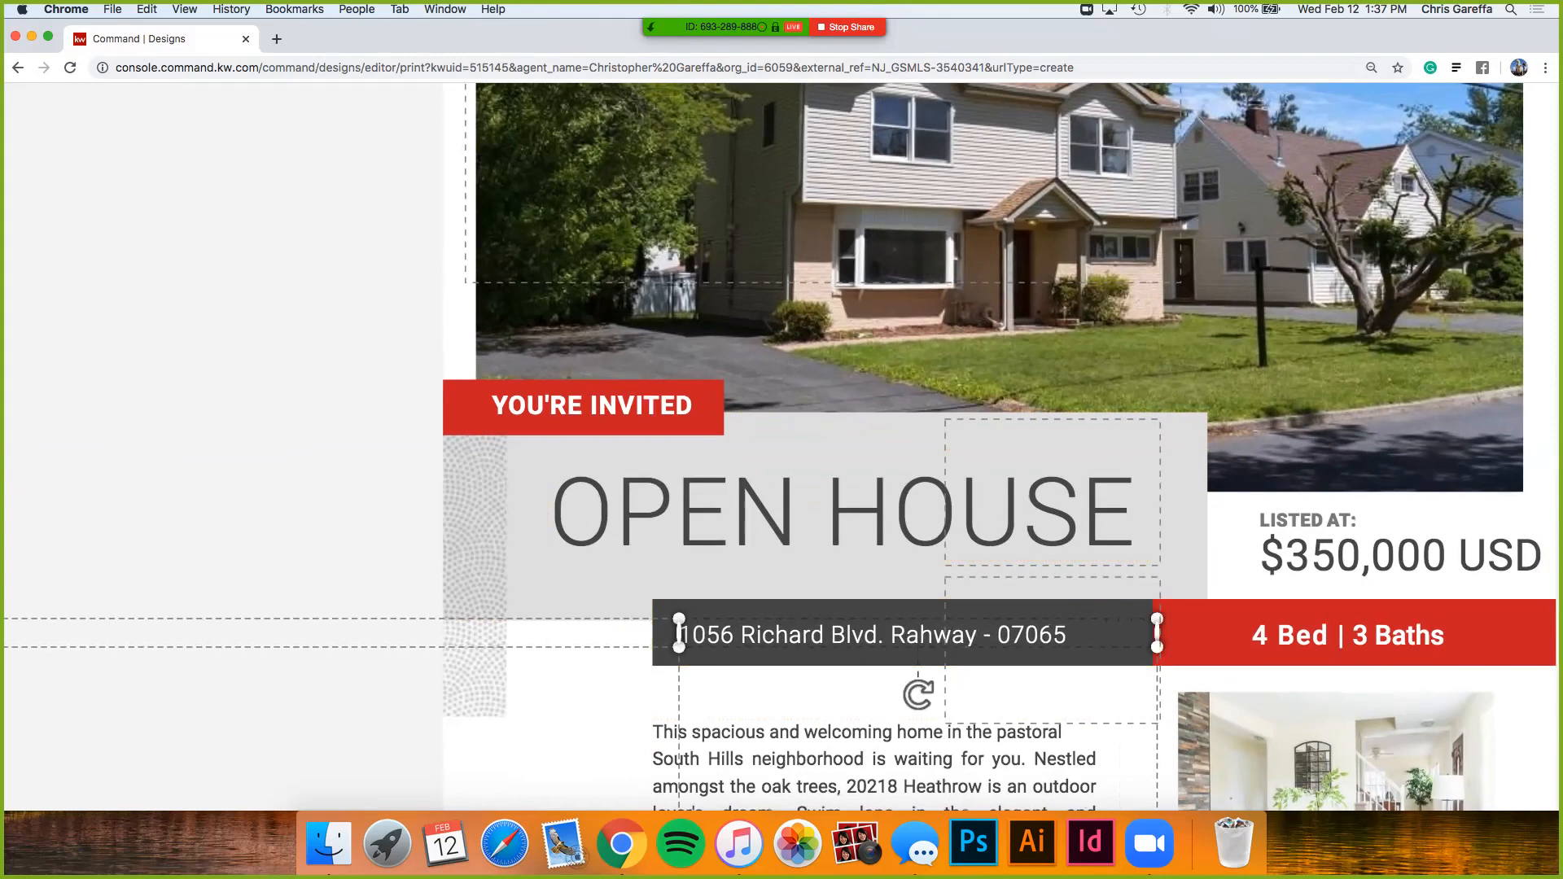
drag(1157, 633, 1073, 633)
drag(960, 635, 1008, 634)
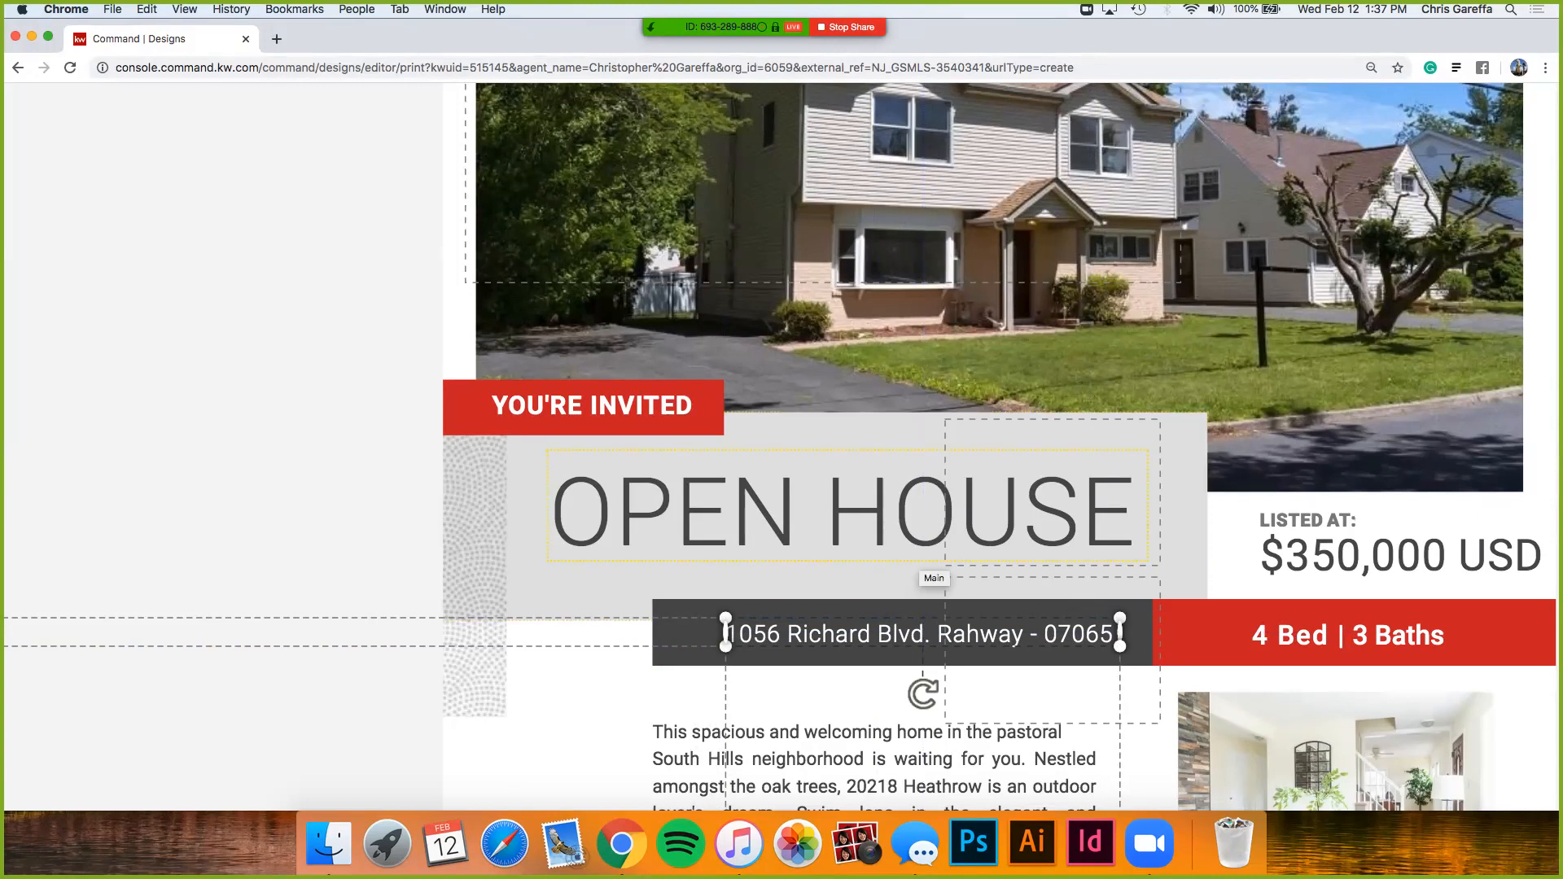
scroll(922, 560, down, 5)
scroll(922, 560, down, 2)
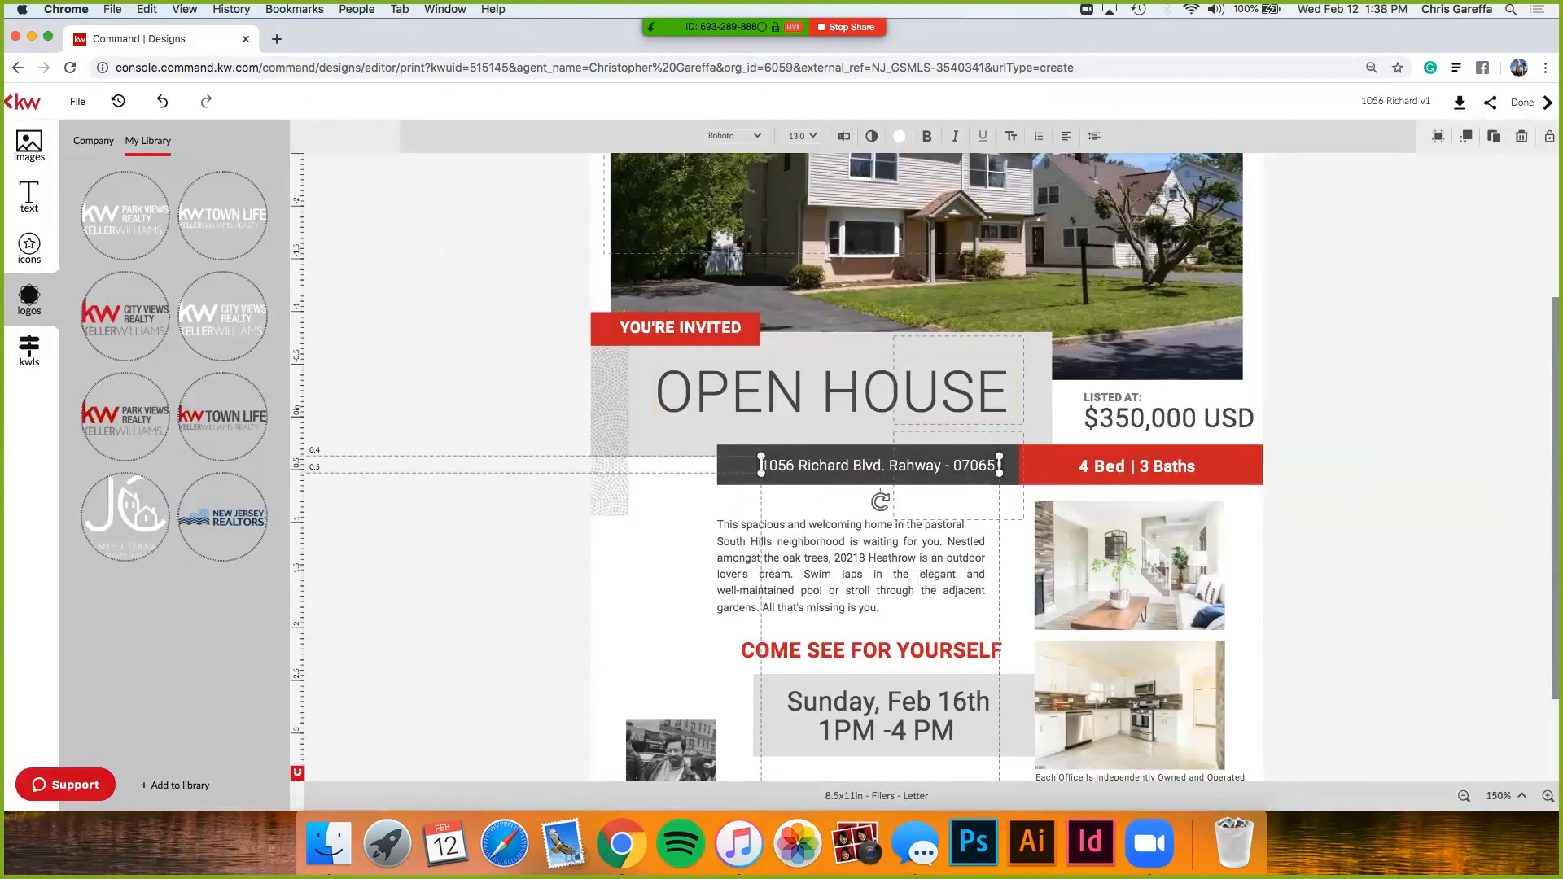
key(Escape)
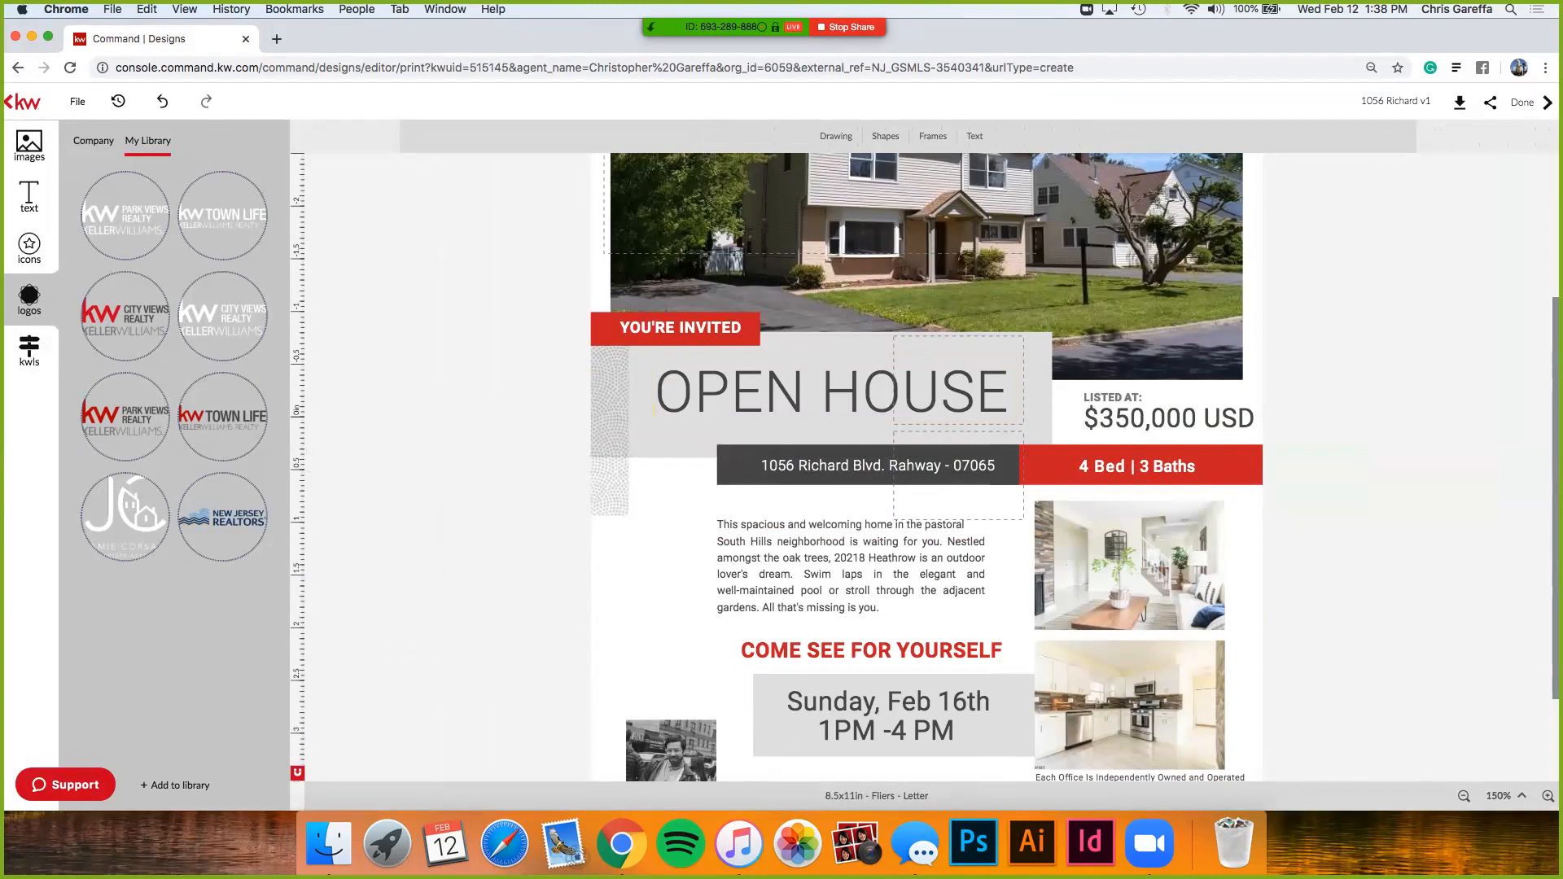
drag(877, 465, 864, 466)
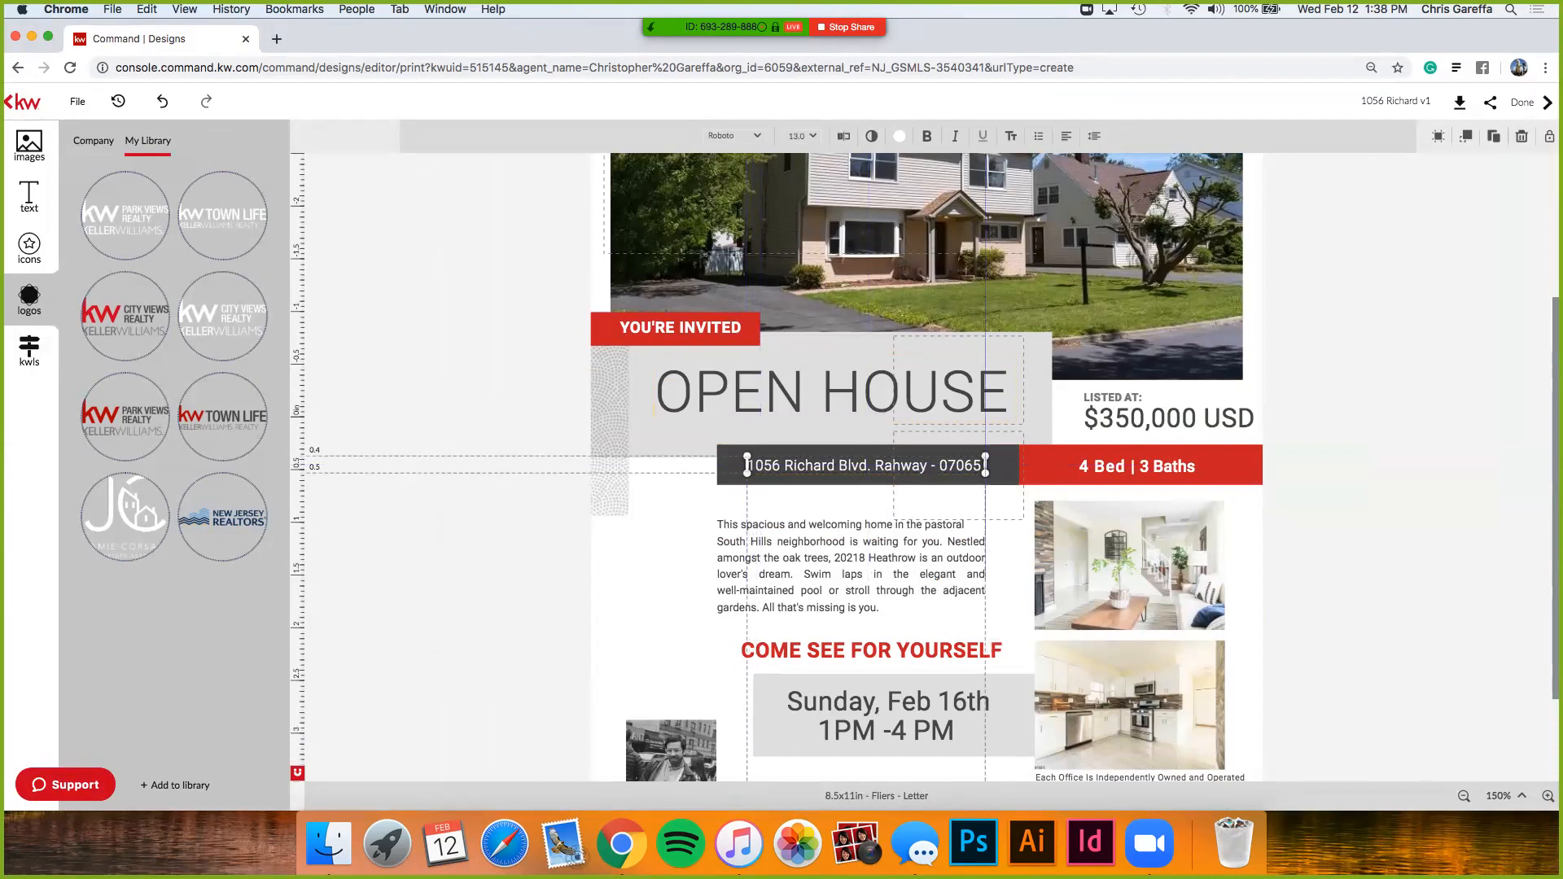
key(Escape)
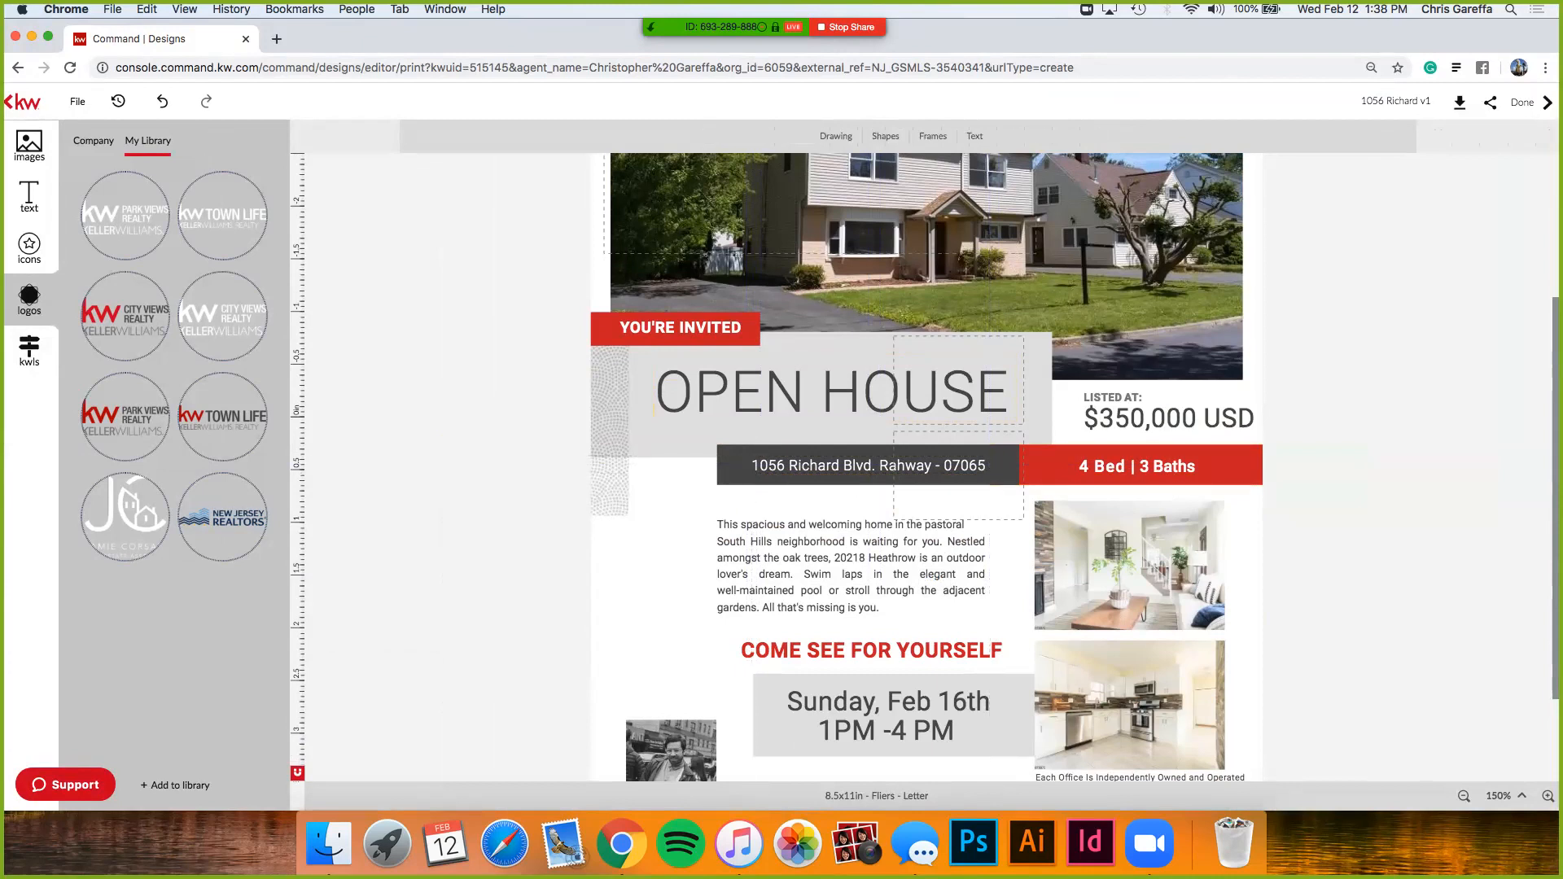
- Delete the USD suffix so the price reads $350,000, then bring up the Download options
scroll(925, 466, down, 1)
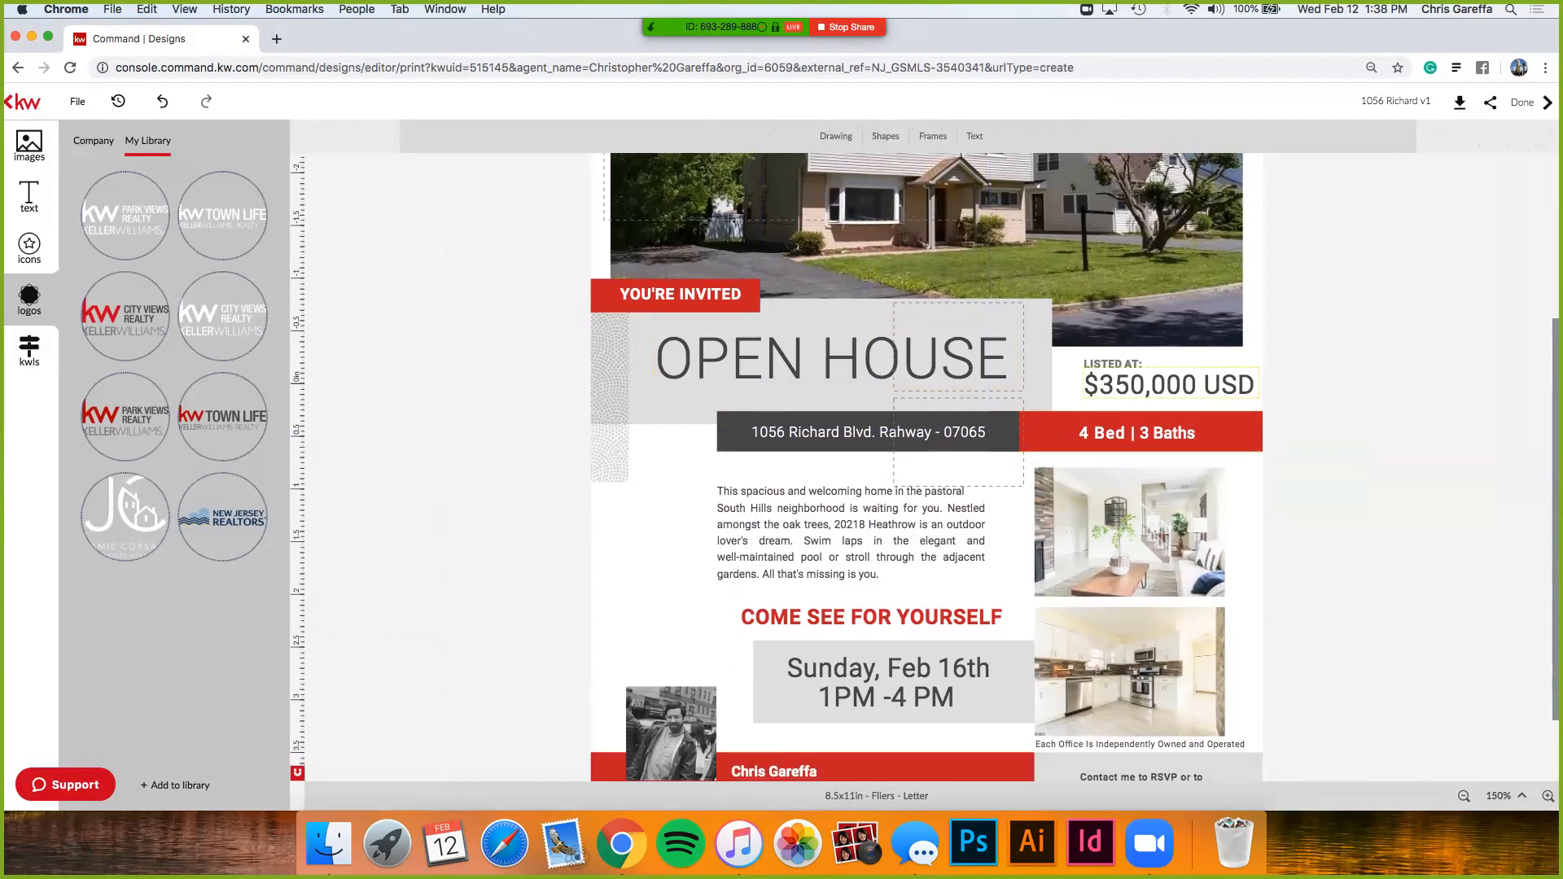
click(1172, 384)
drag(1197, 384, 1259, 384)
key(BackSpace)
scroll(926, 466, up, 5)
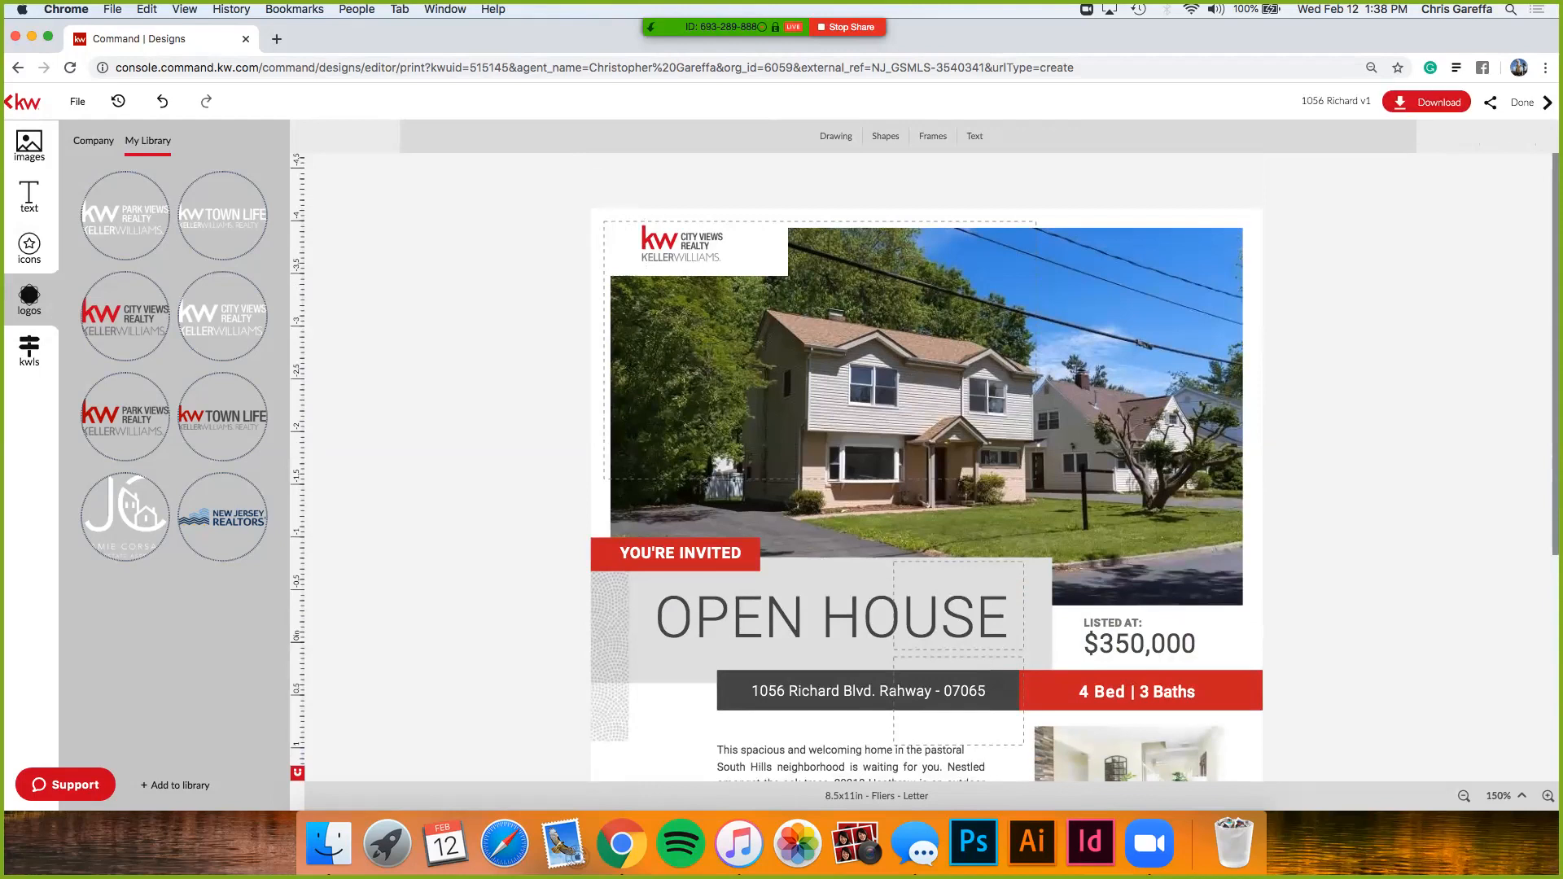
click(1426, 101)
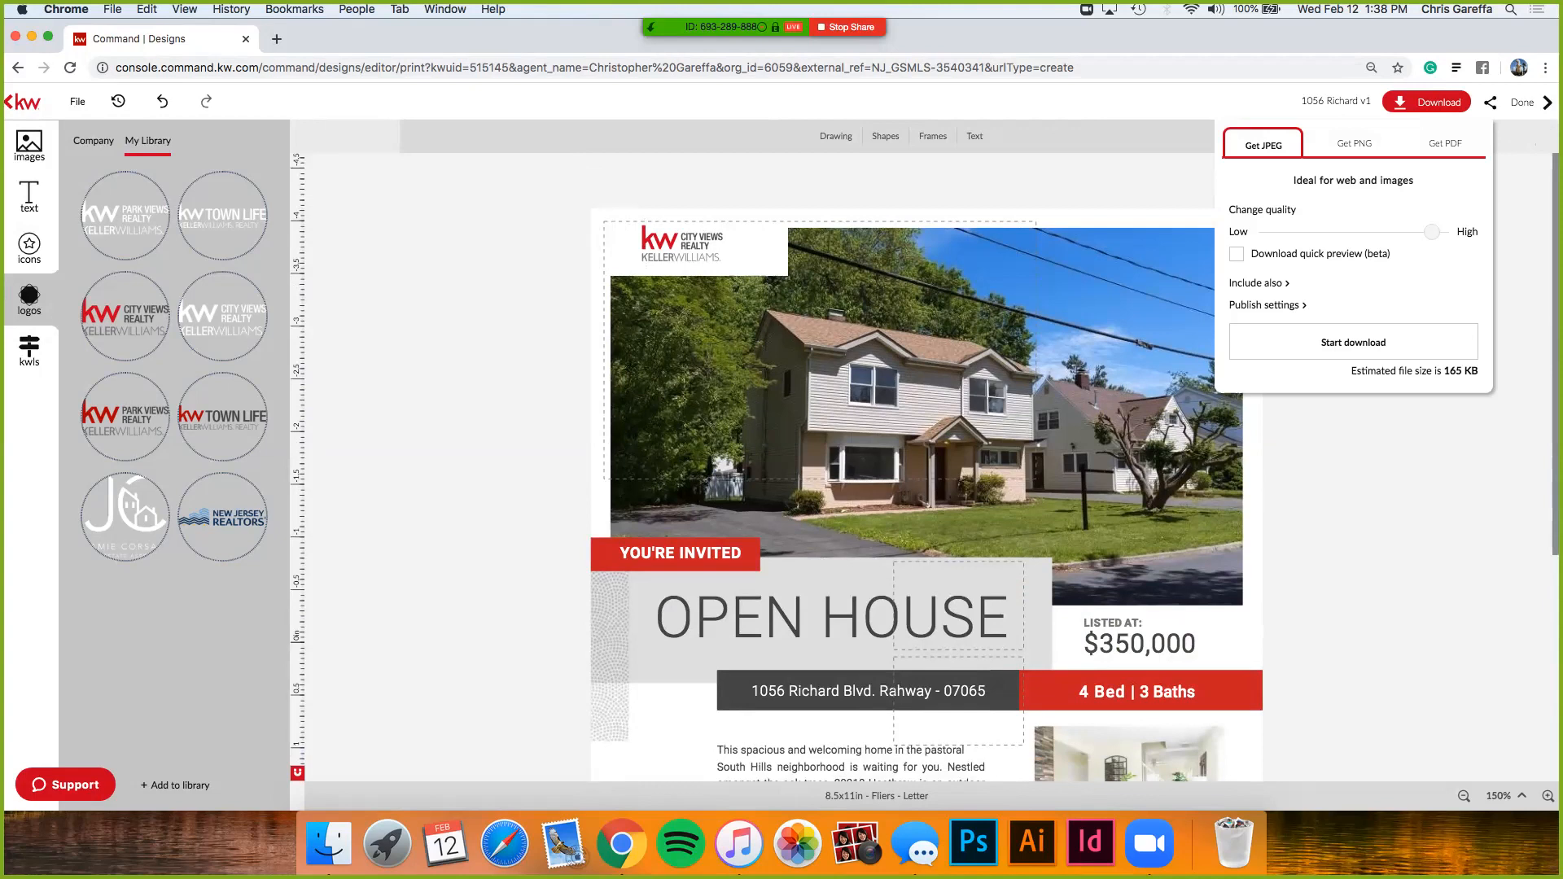
- Download the flier as a PDF at High resolution print quality and open the file
click(1445, 144)
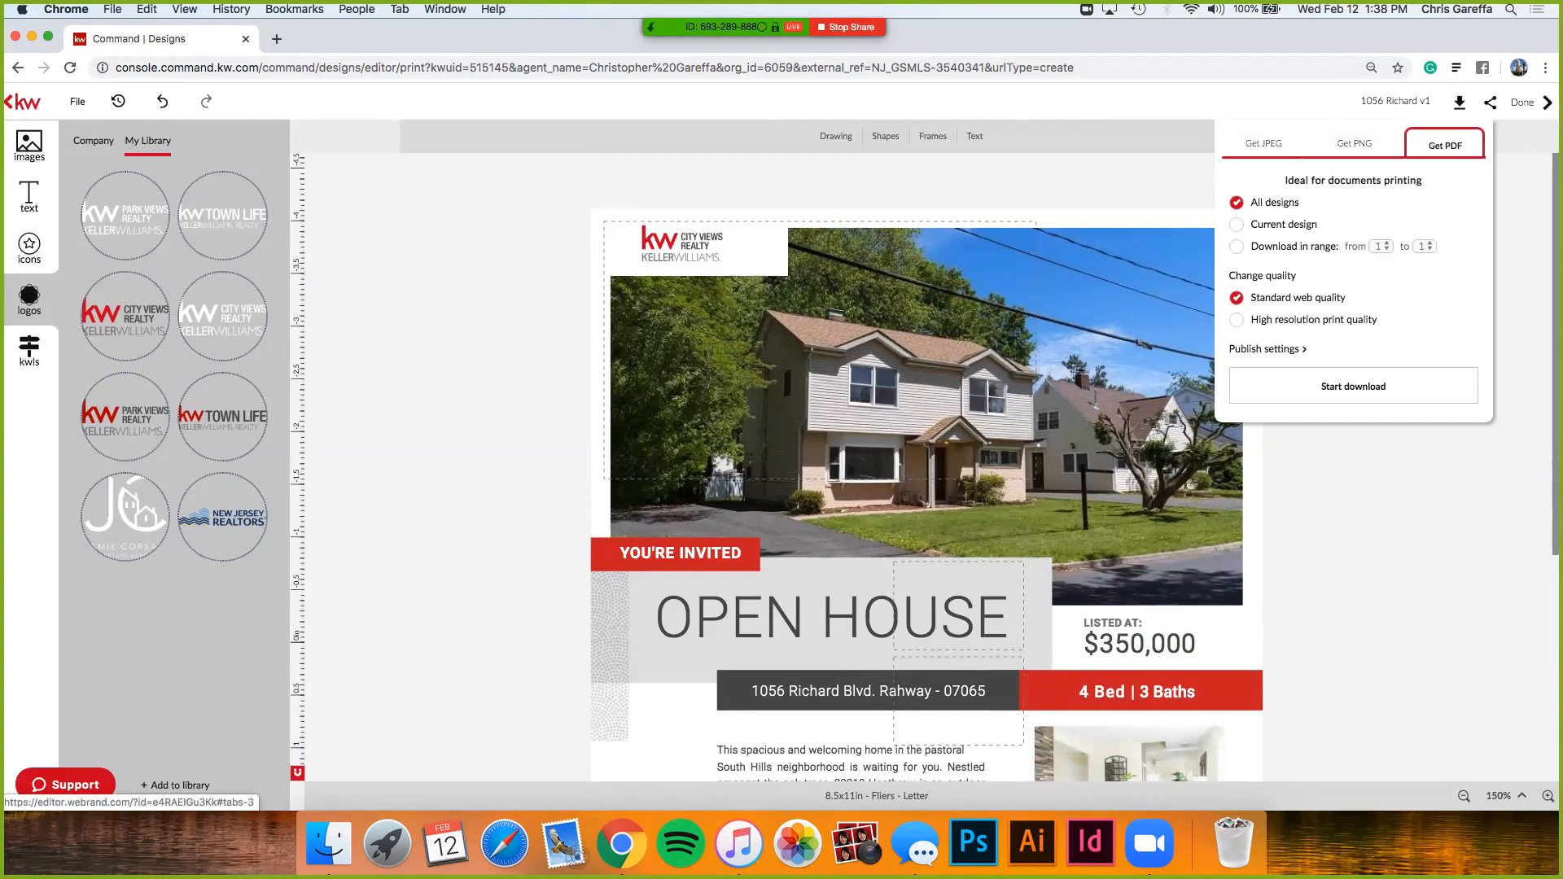
scroll(1368, 291, up, 5)
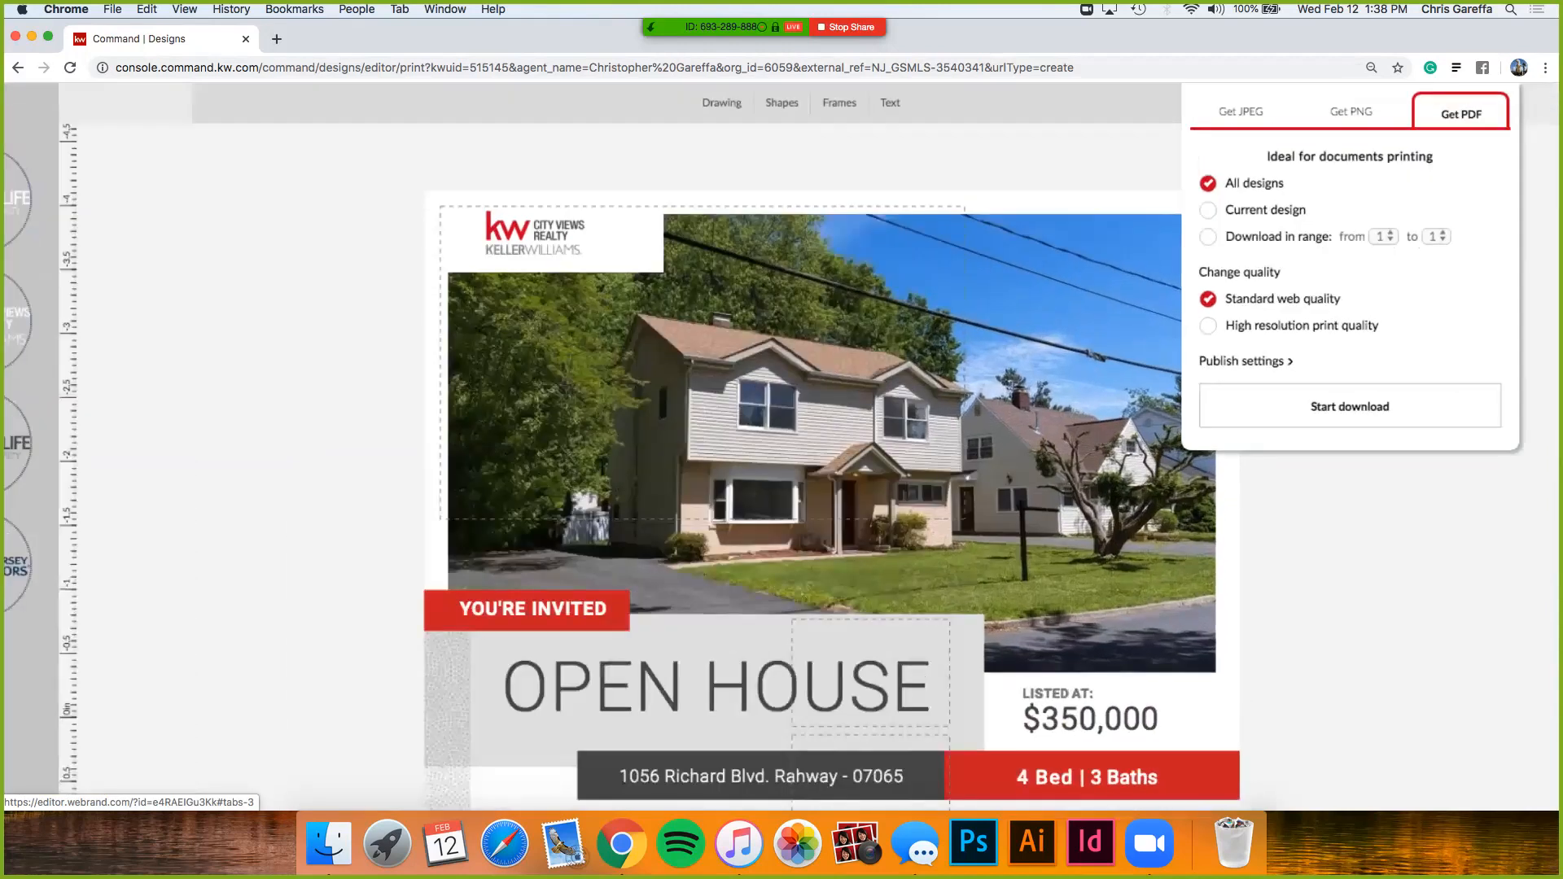
click(1166, 334)
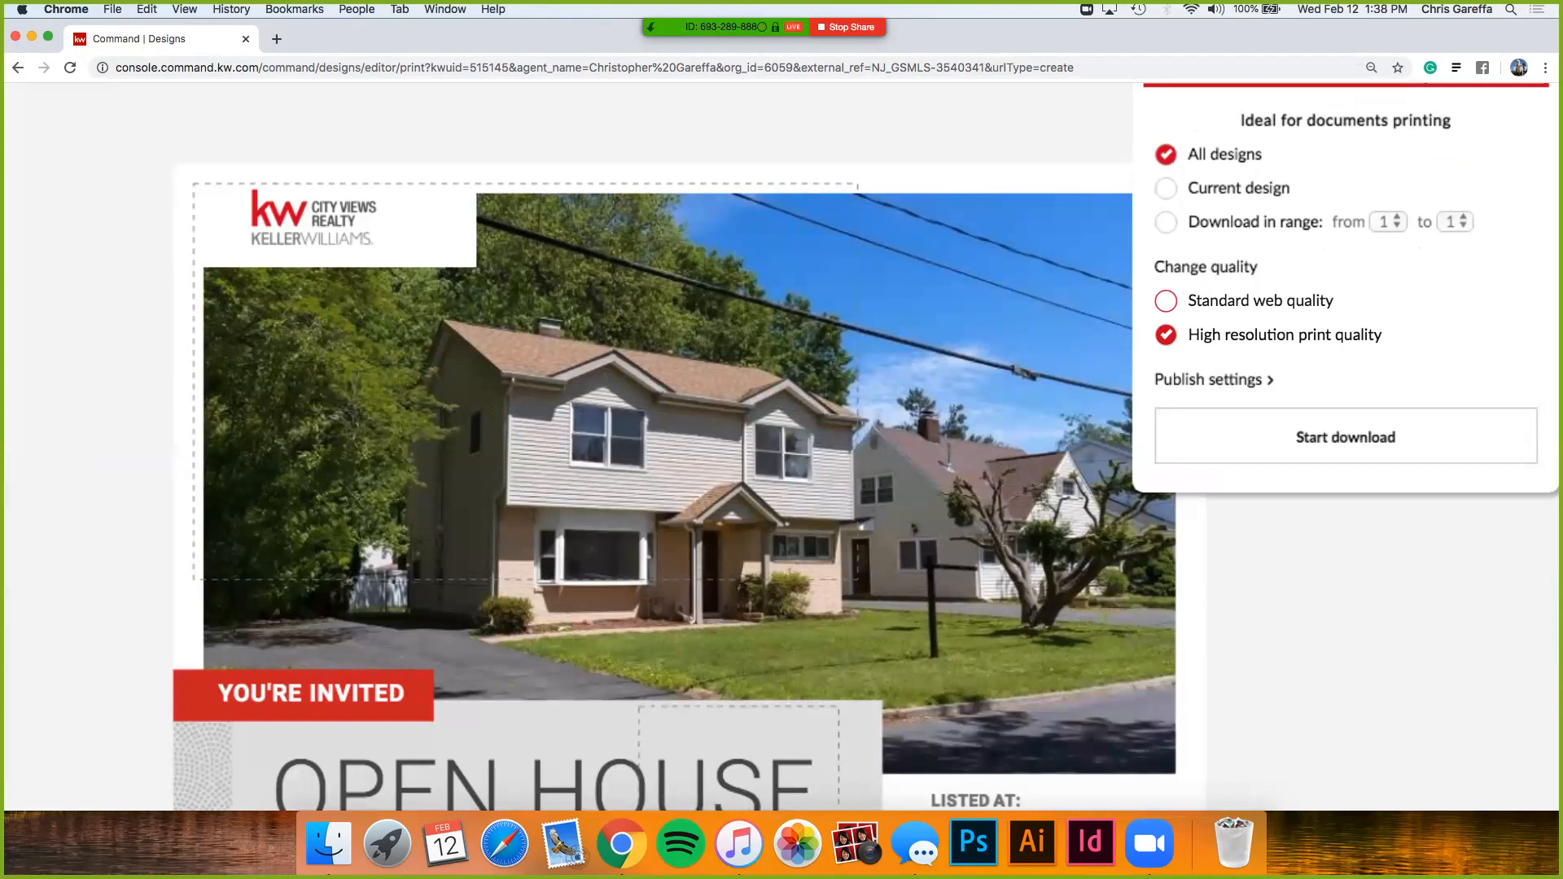
scroll(1352, 293, down, 5)
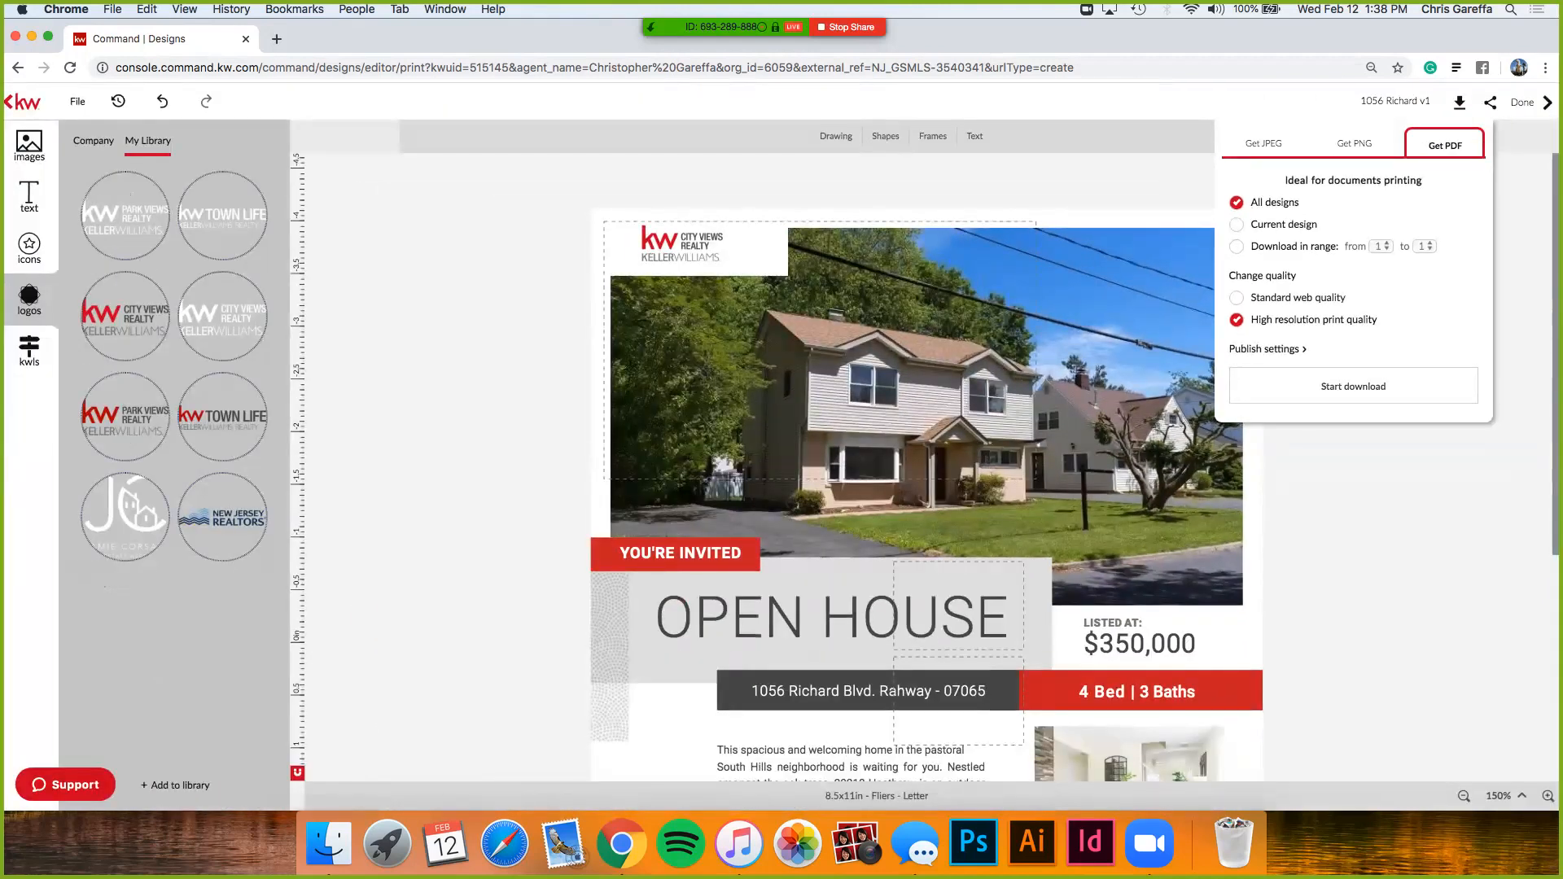
click(1353, 386)
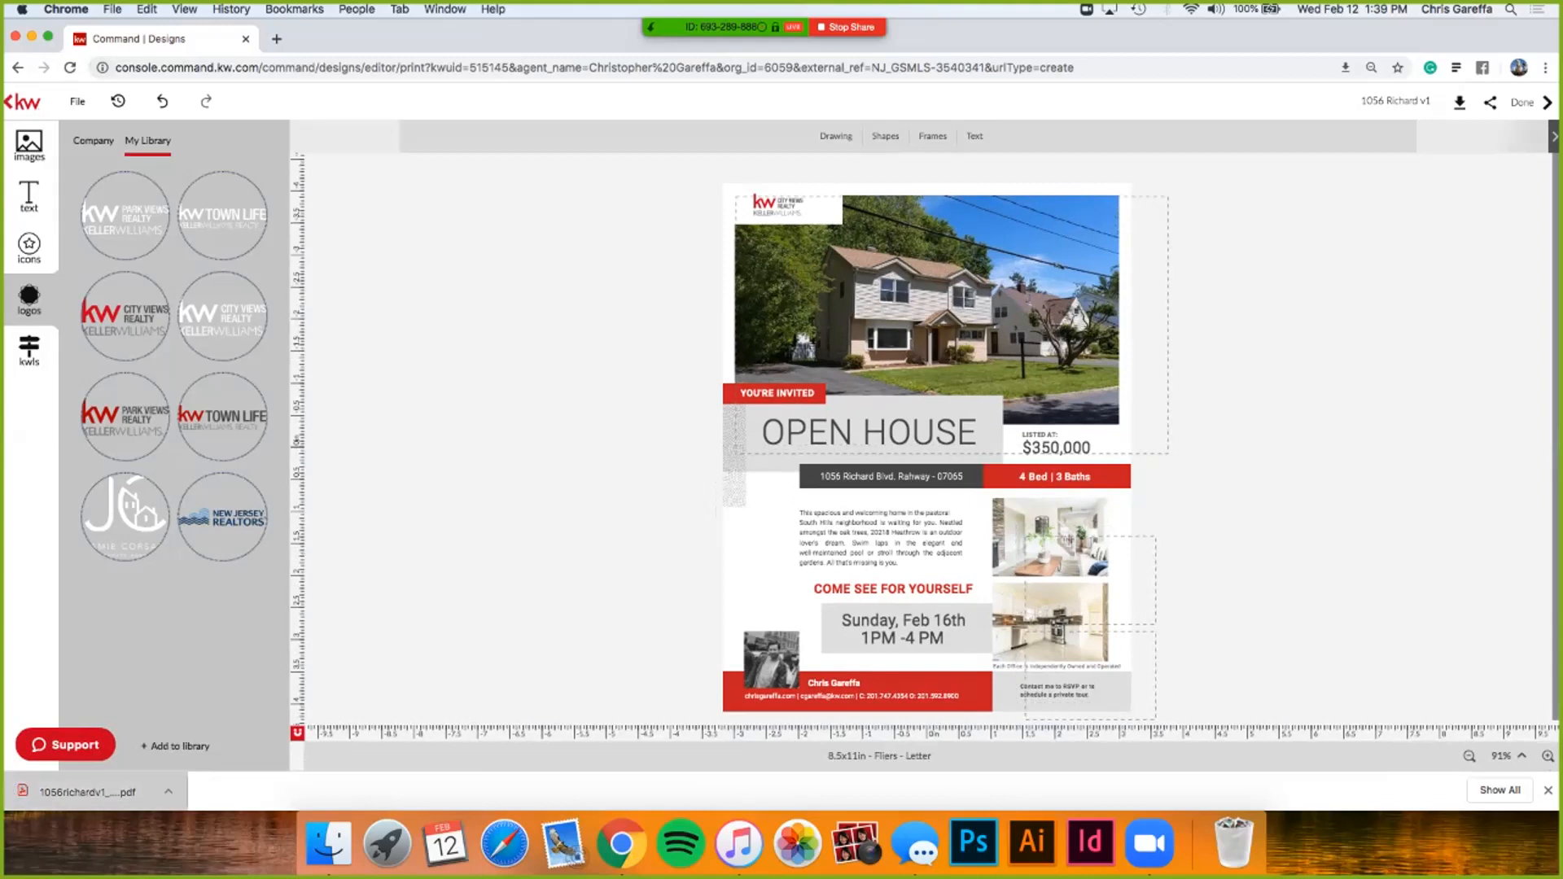
click(81, 792)
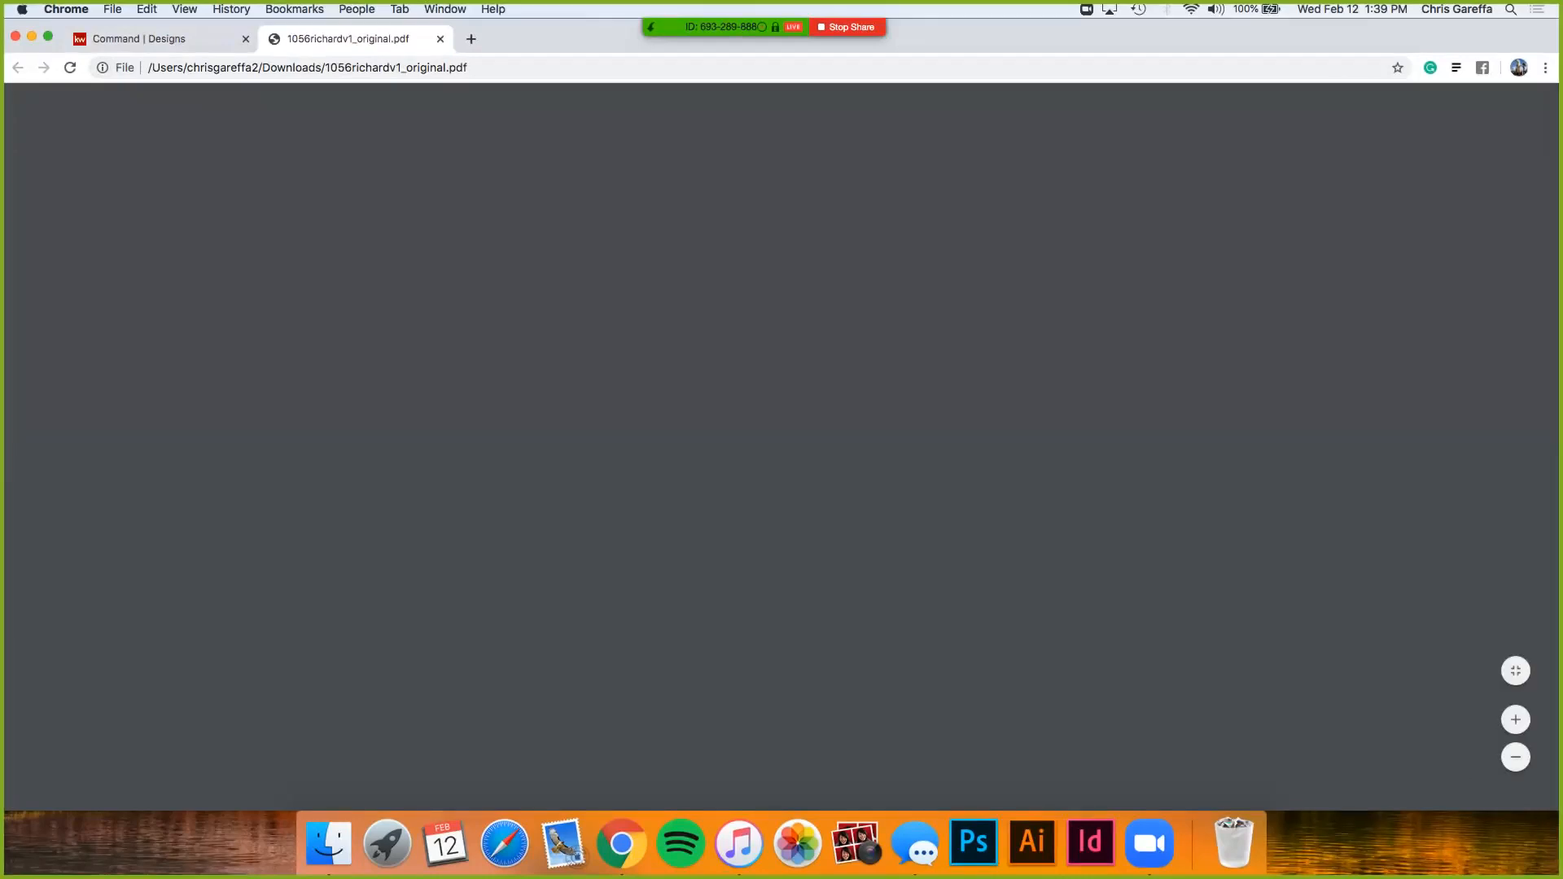
- Scroll through the downloaded flier PDF to review it, then close its tab
scroll(781, 448, down, 5)
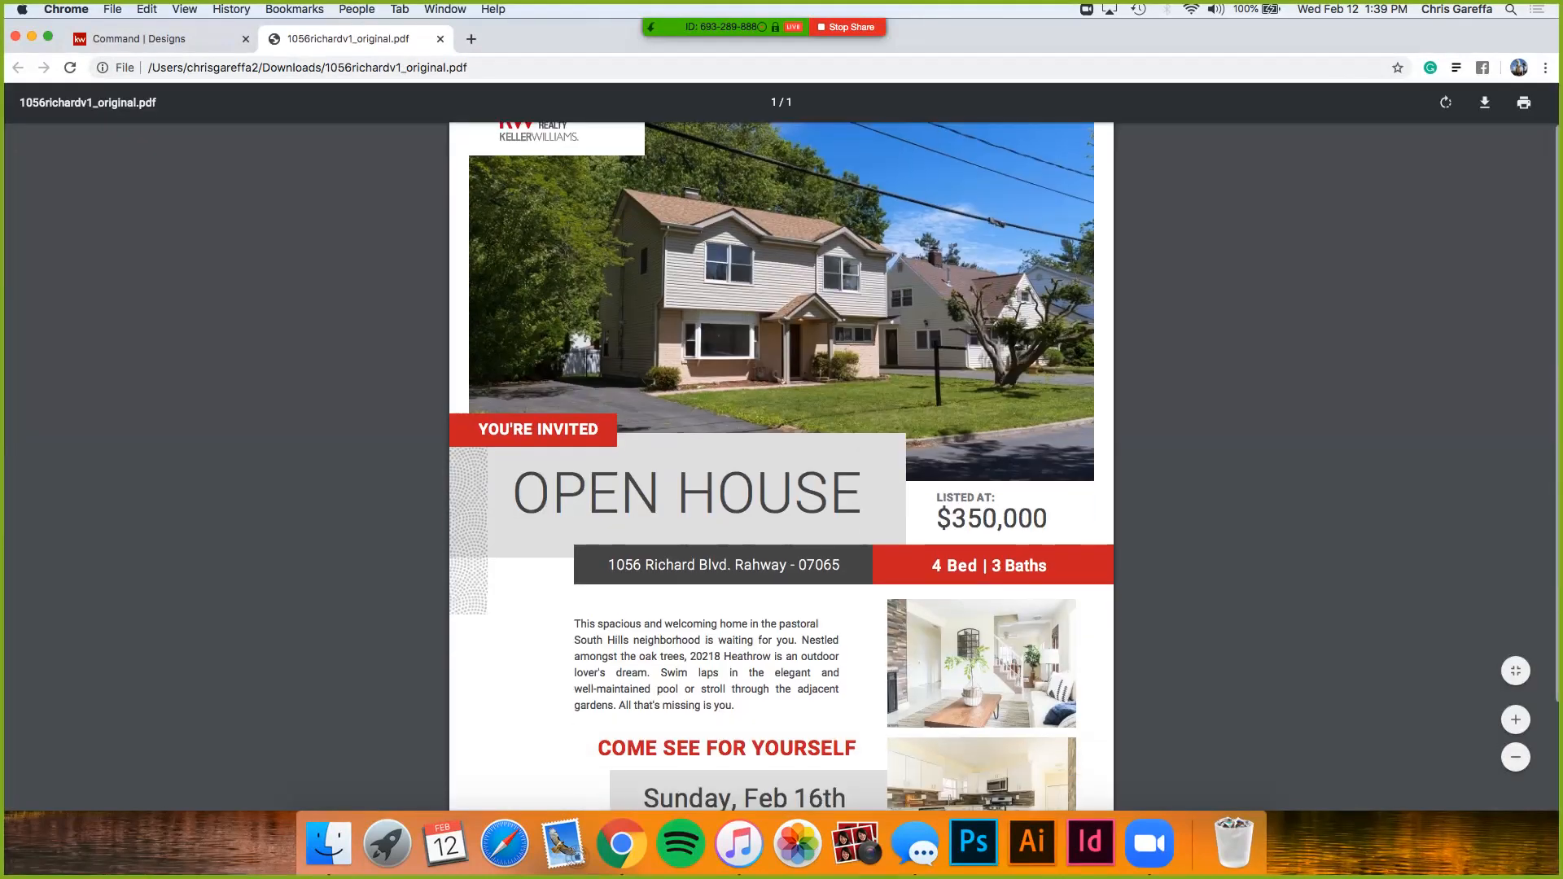
scroll(781, 448, up, 5)
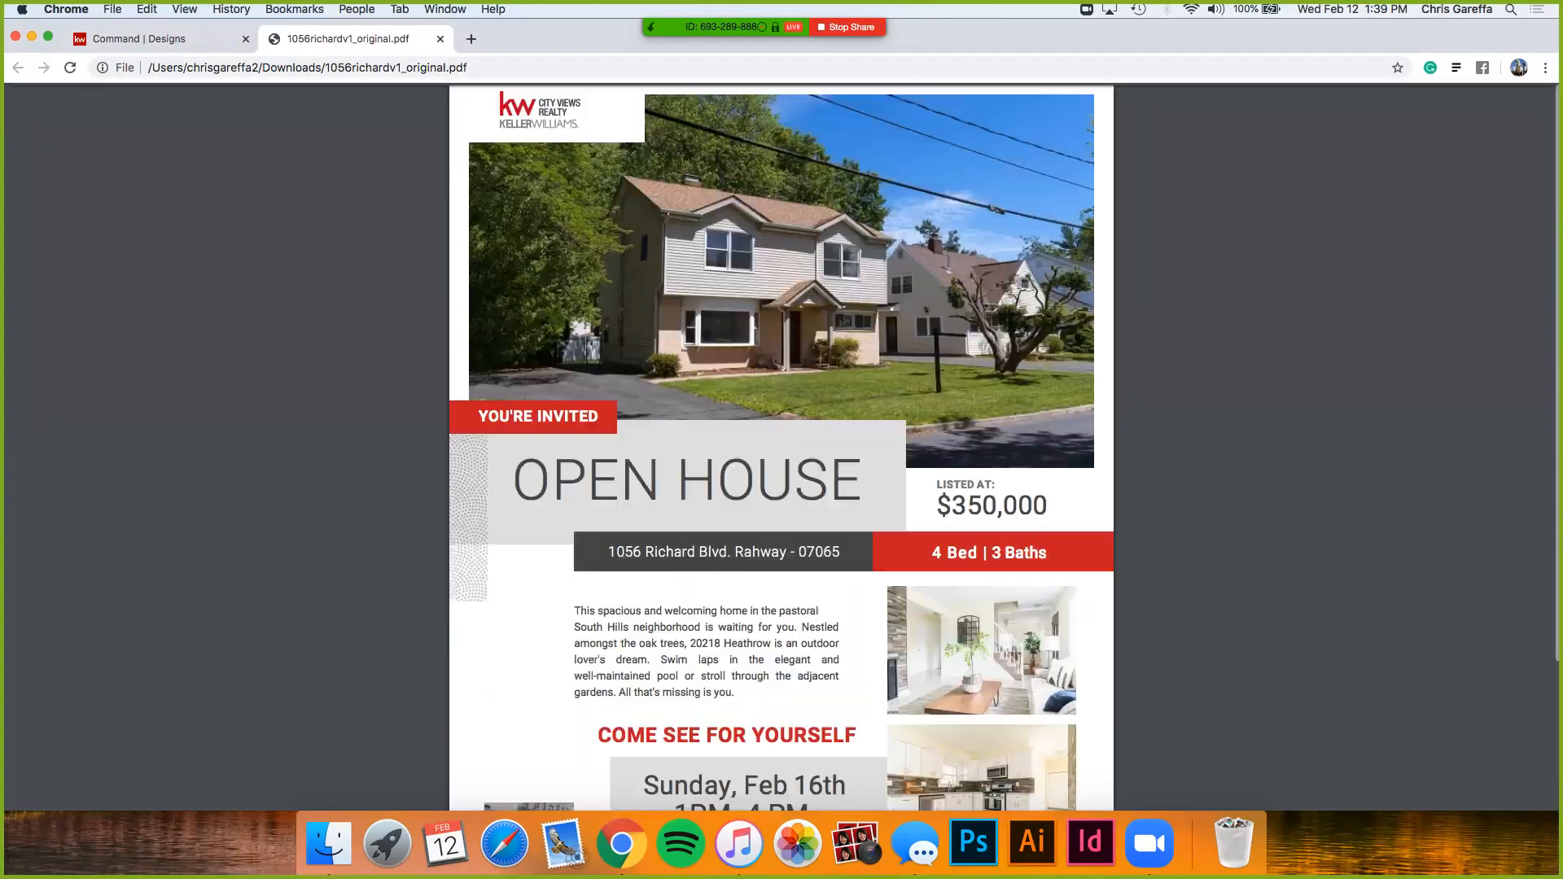
scroll(782, 447, down, 5)
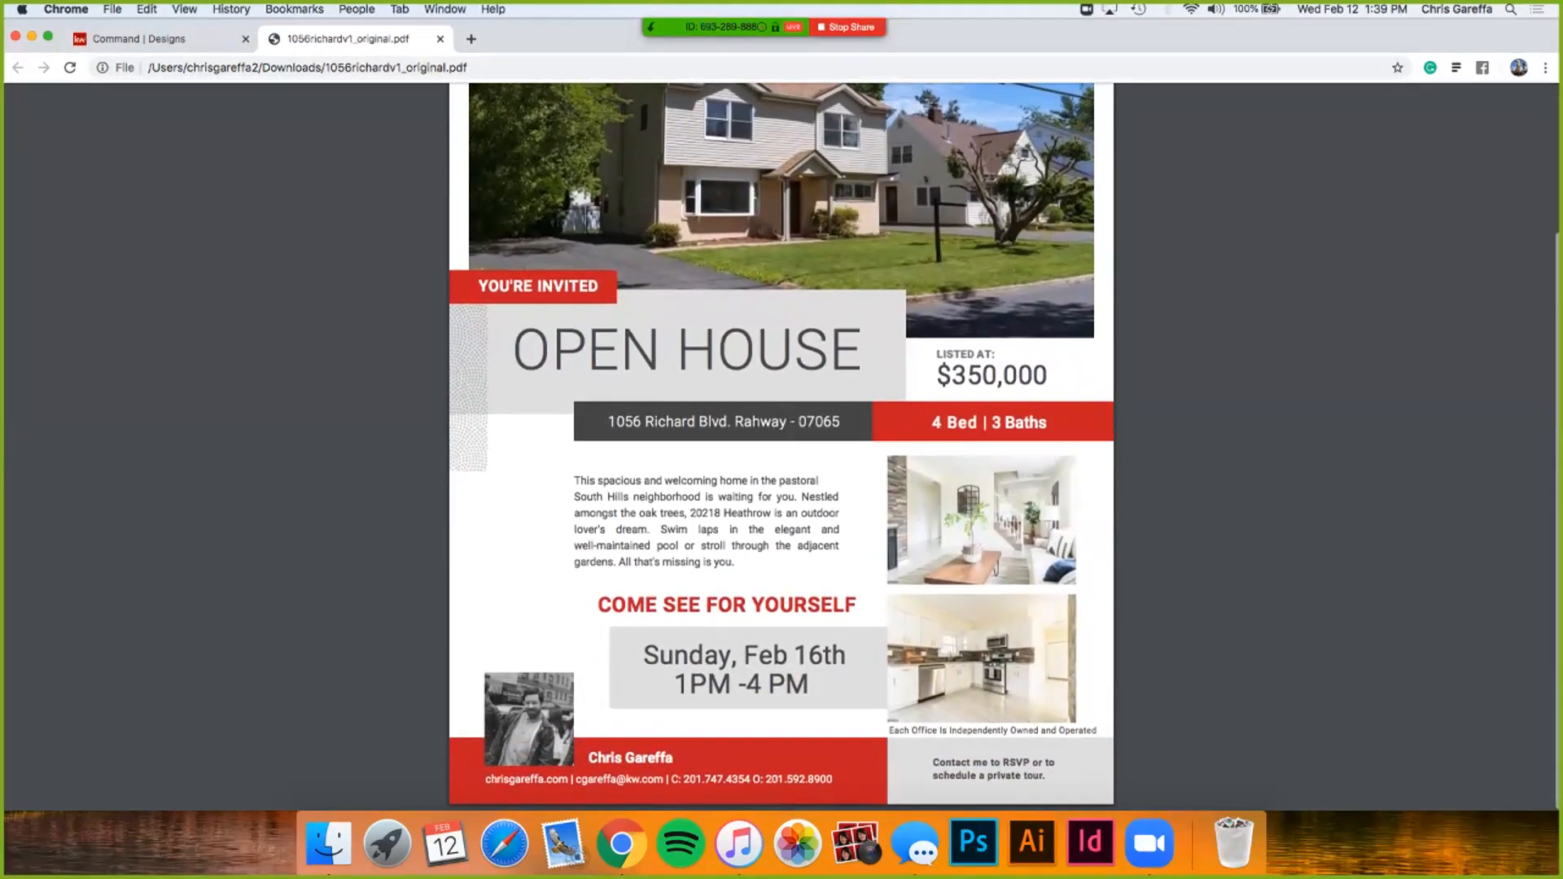
scroll(782, 448, up, 5)
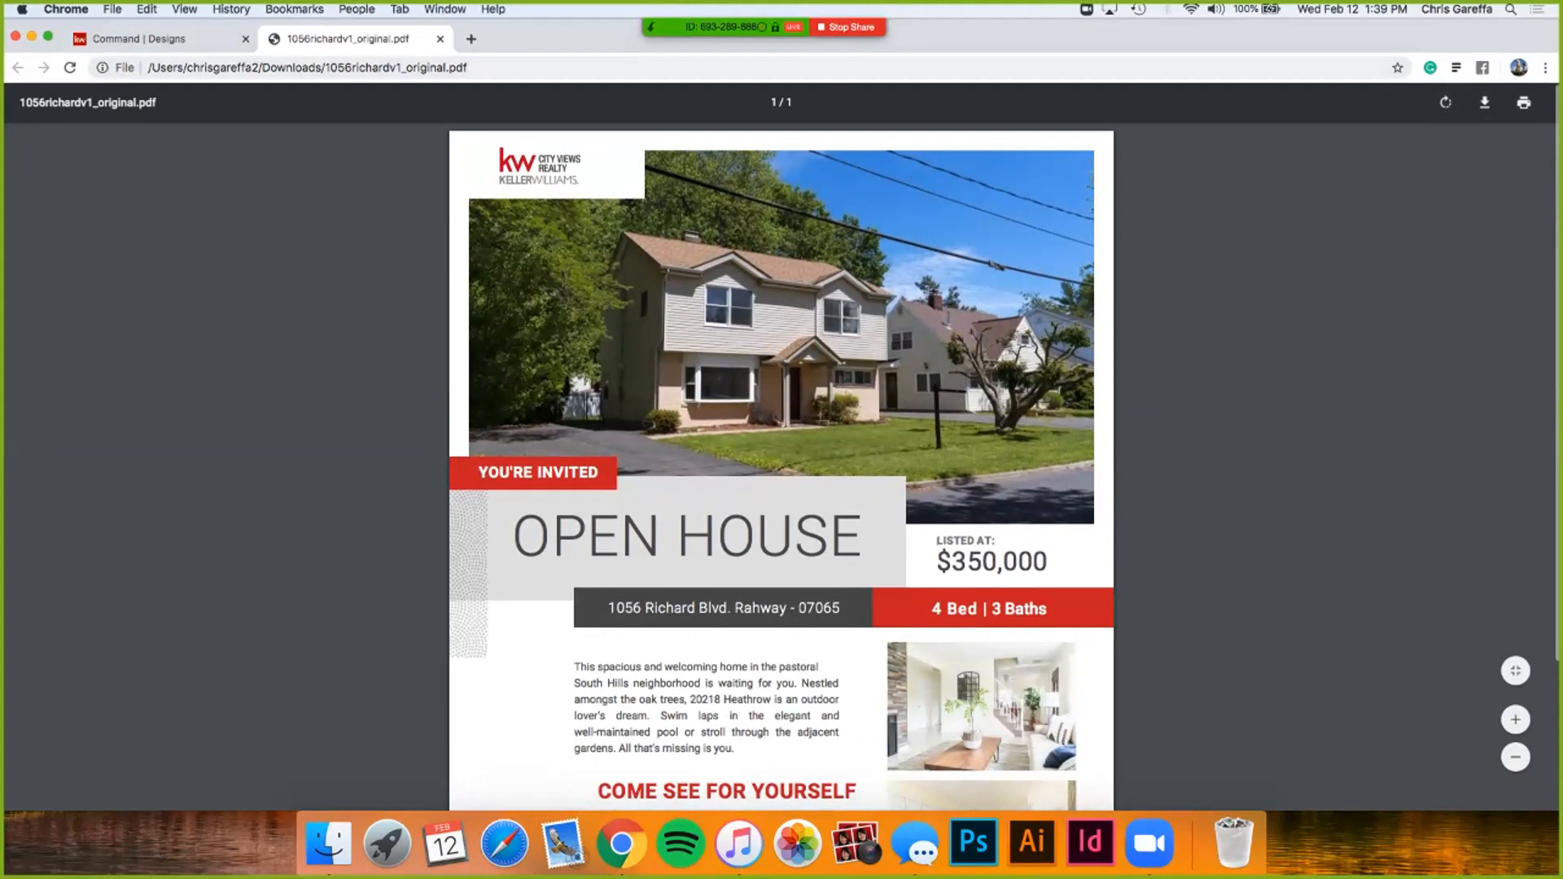
scroll(782, 448, down, 5)
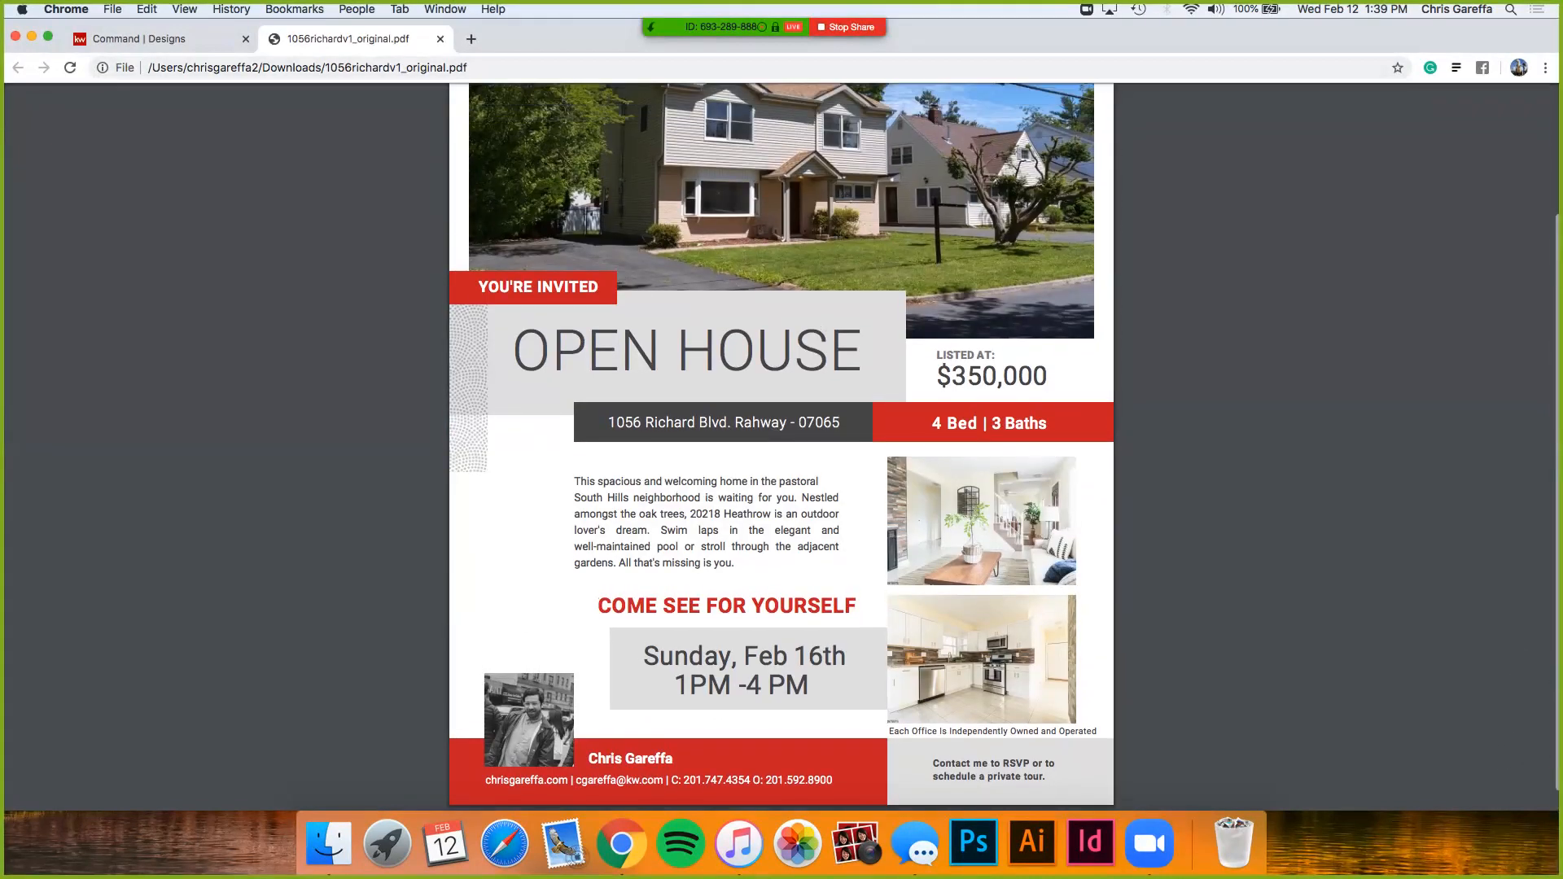
scroll(782, 448, up, 5)
scroll(782, 448, down, 1)
scroll(781, 448, down, 5)
scroll(781, 447, up, 2)
scroll(782, 447, down, 2)
scroll(782, 447, up, 3)
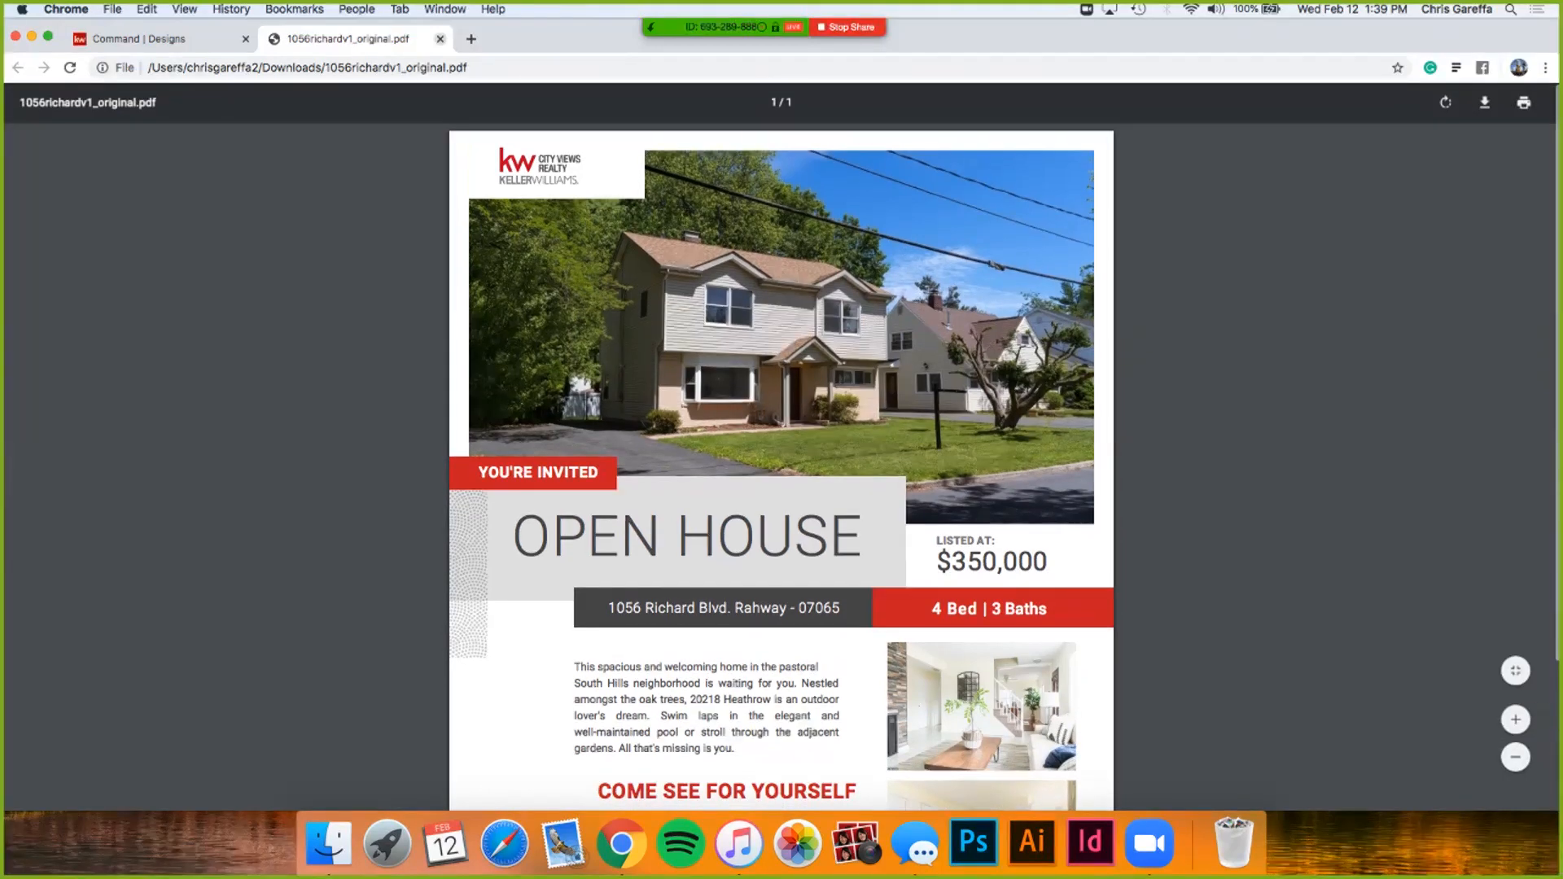
click(439, 38)
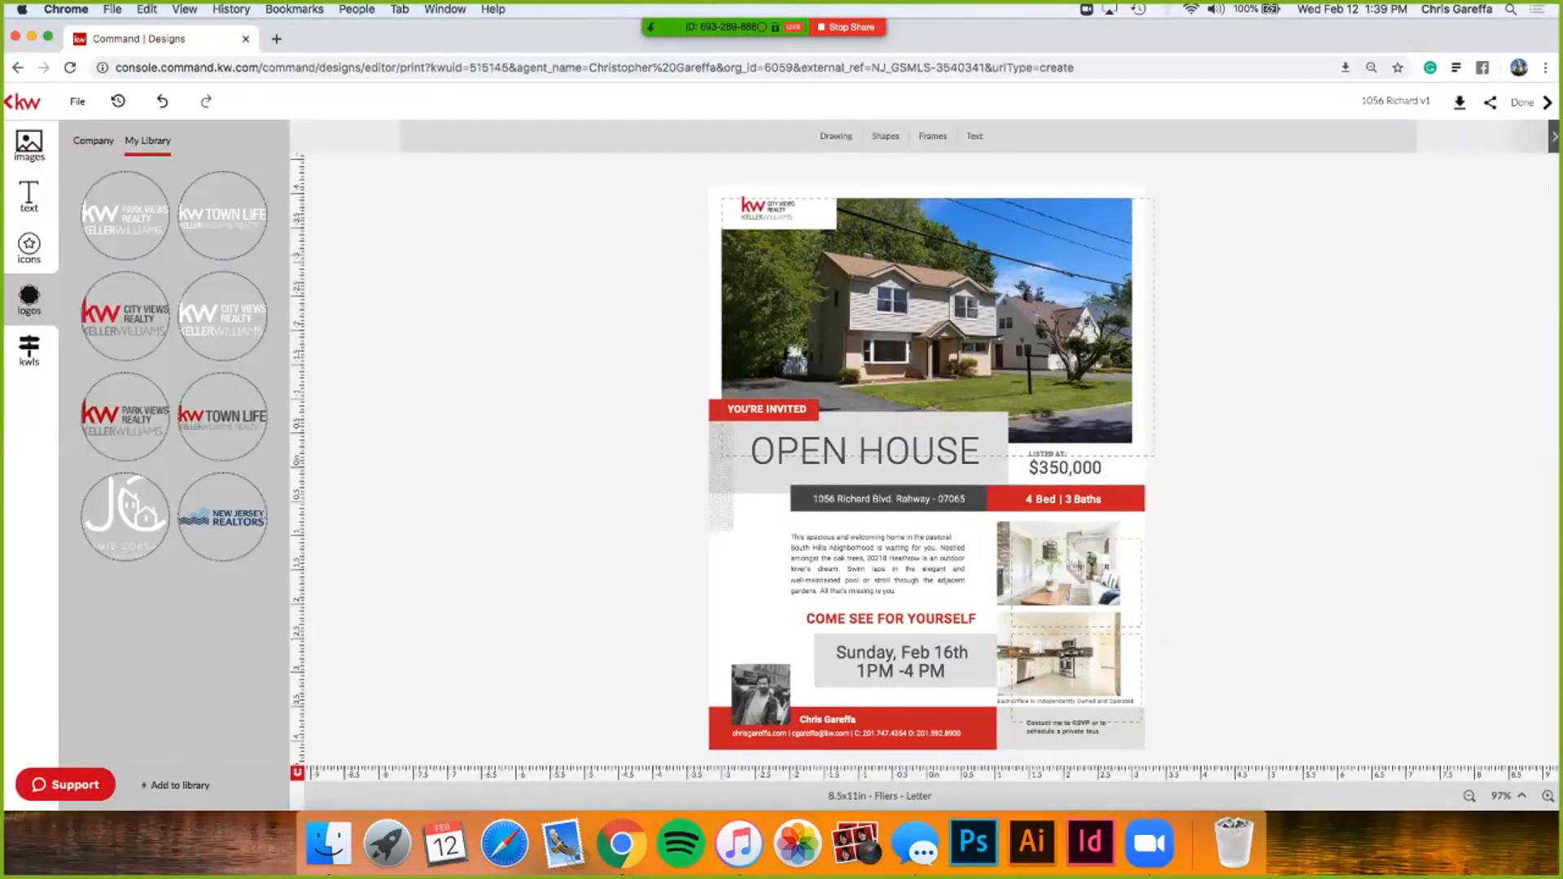
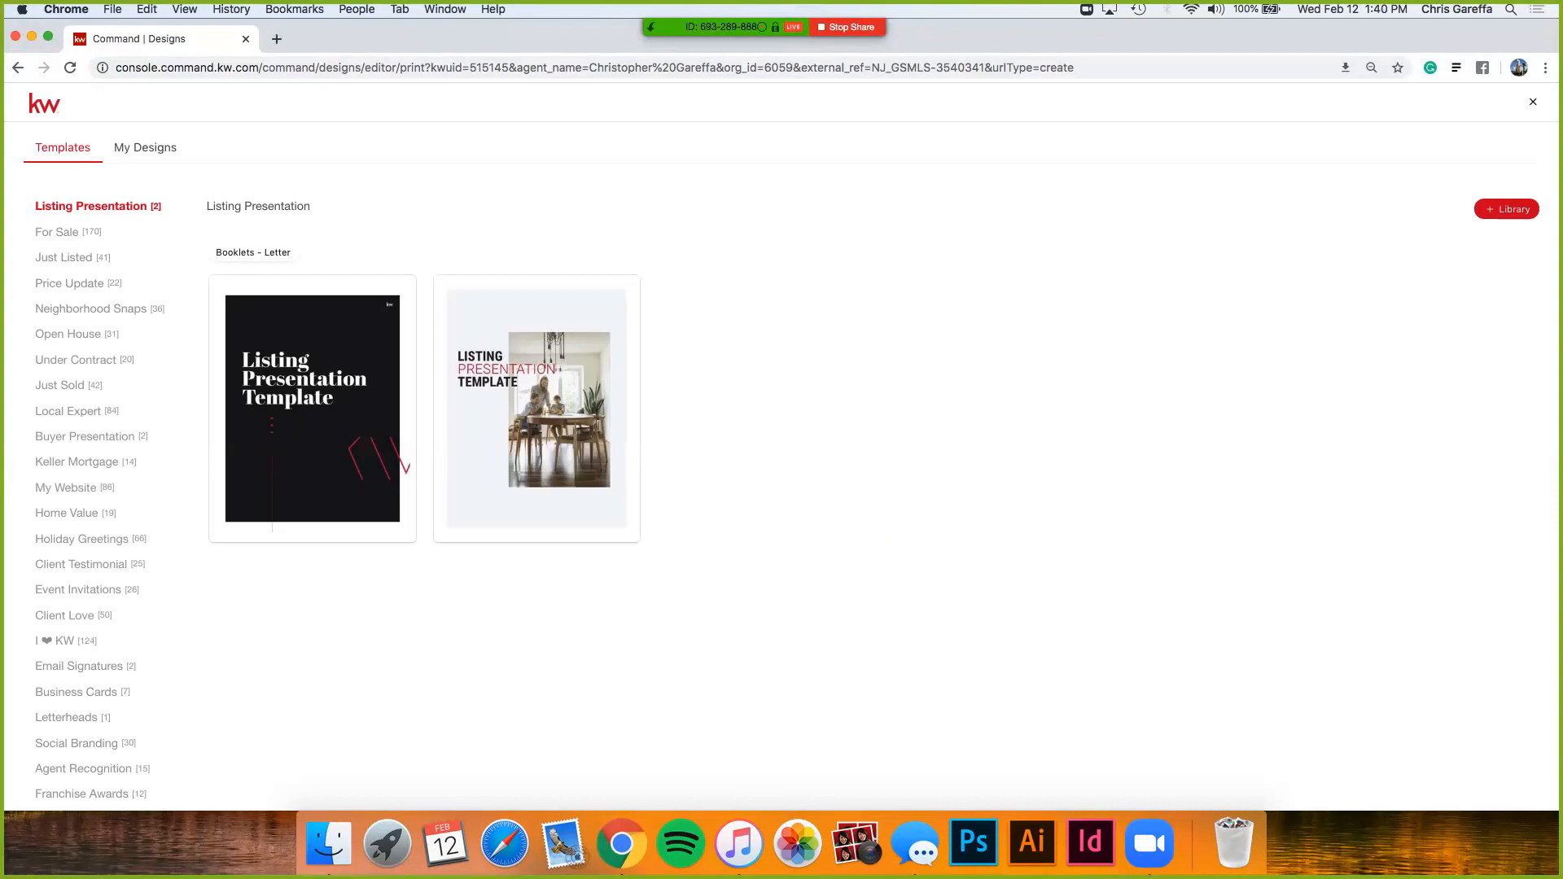
- Start a new design from the Classic-01 listing presentation template
mouse_move(313, 409)
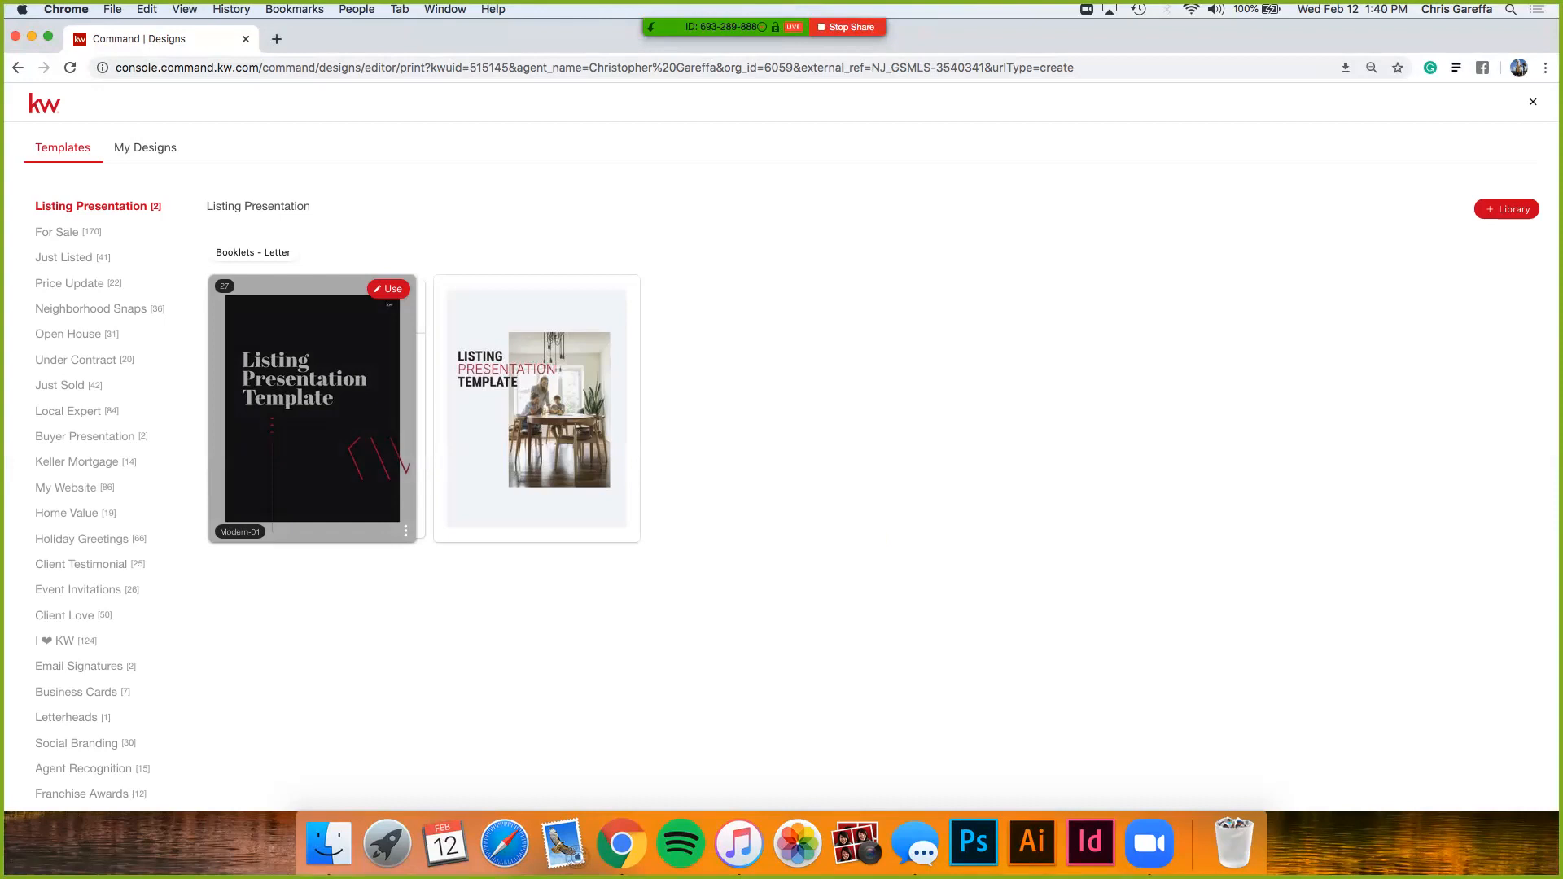
mouse_move(536, 409)
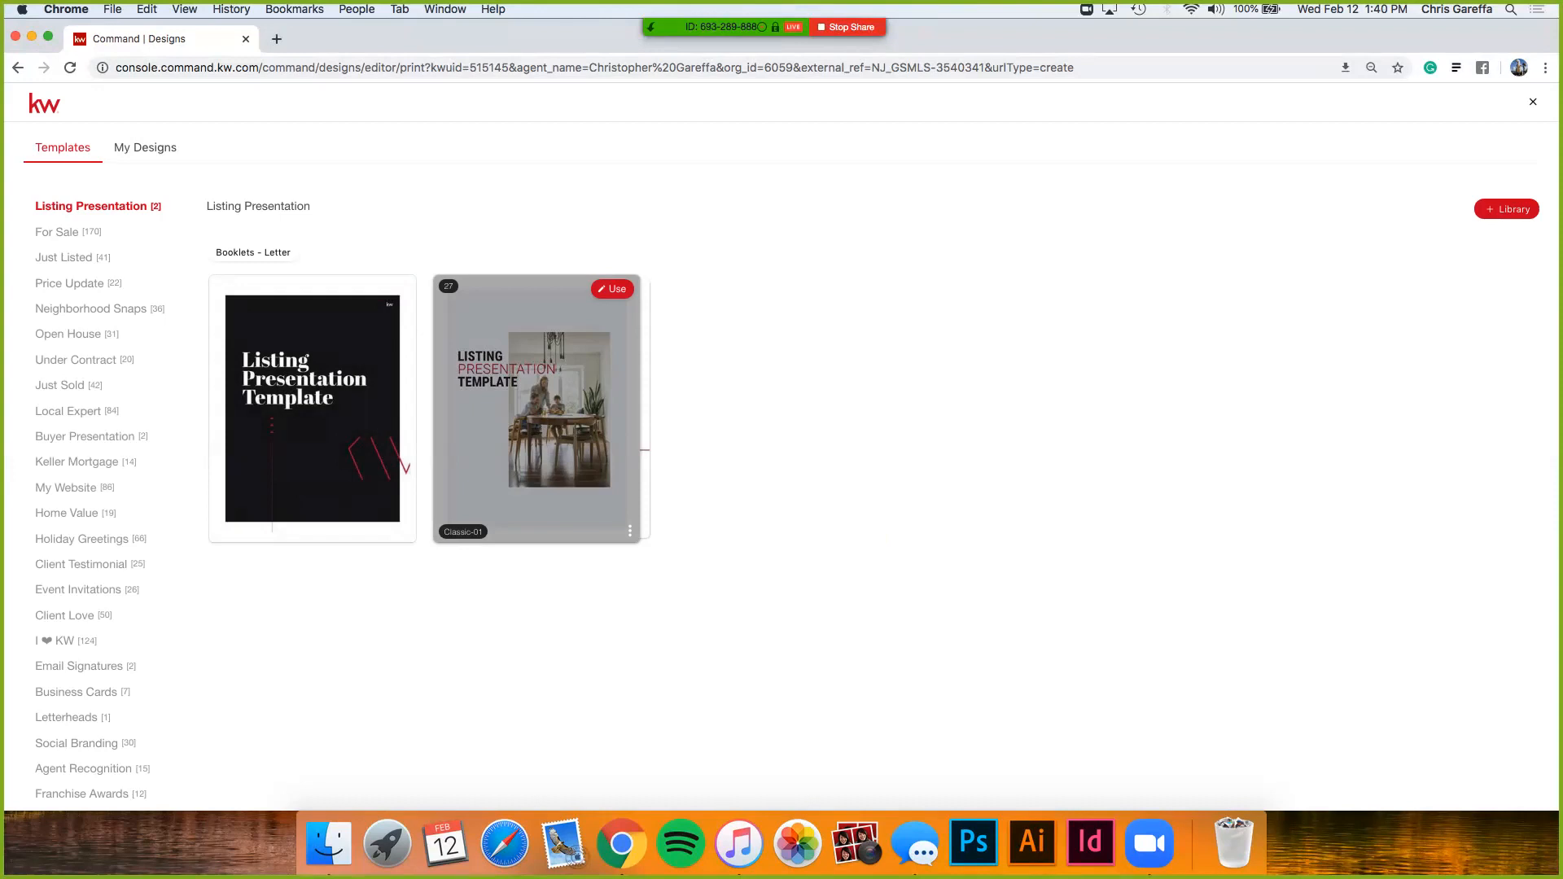
scroll(568, 360, up, 5)
scroll(569, 360, down, 4)
scroll(568, 360, down, 5)
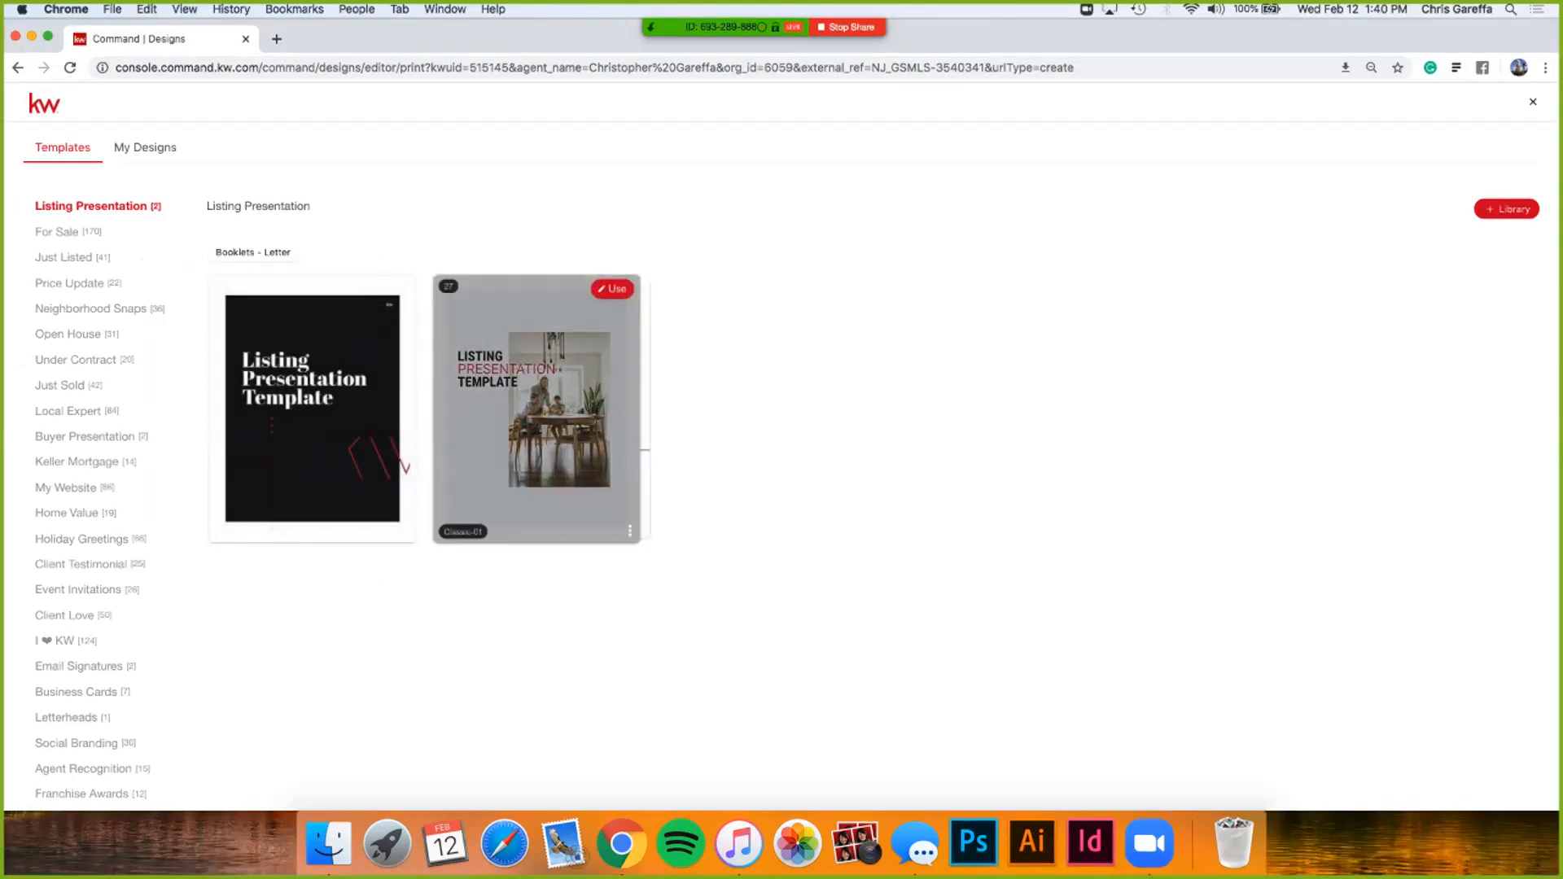
click(612, 289)
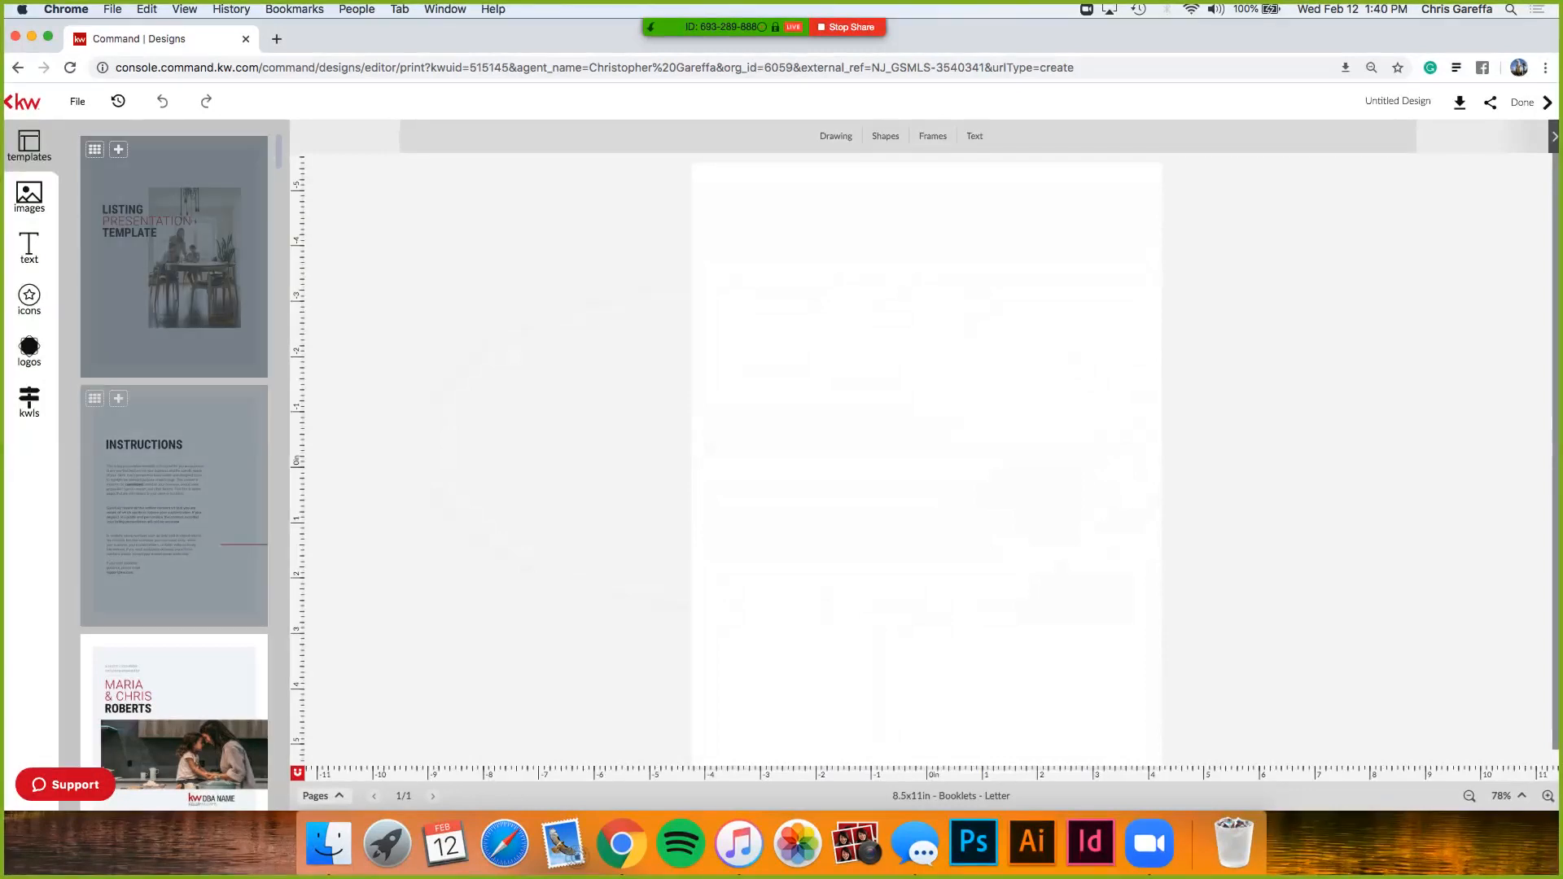
- Add the template's sample cover page to the design as a second page
scroll(174, 456, down, 2)
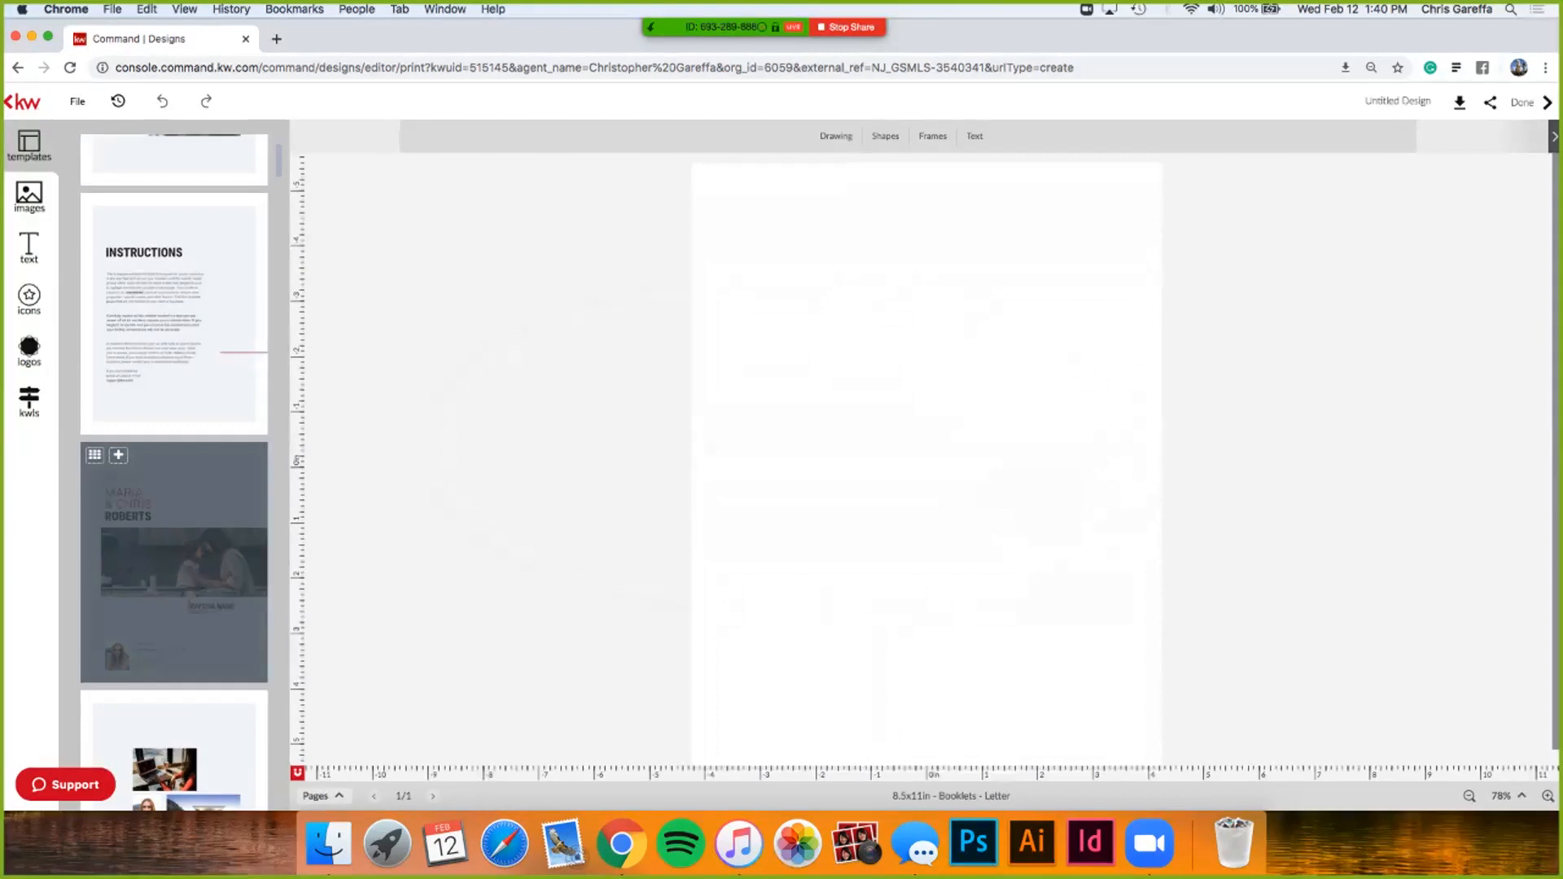
scroll(118, 439, down, 1)
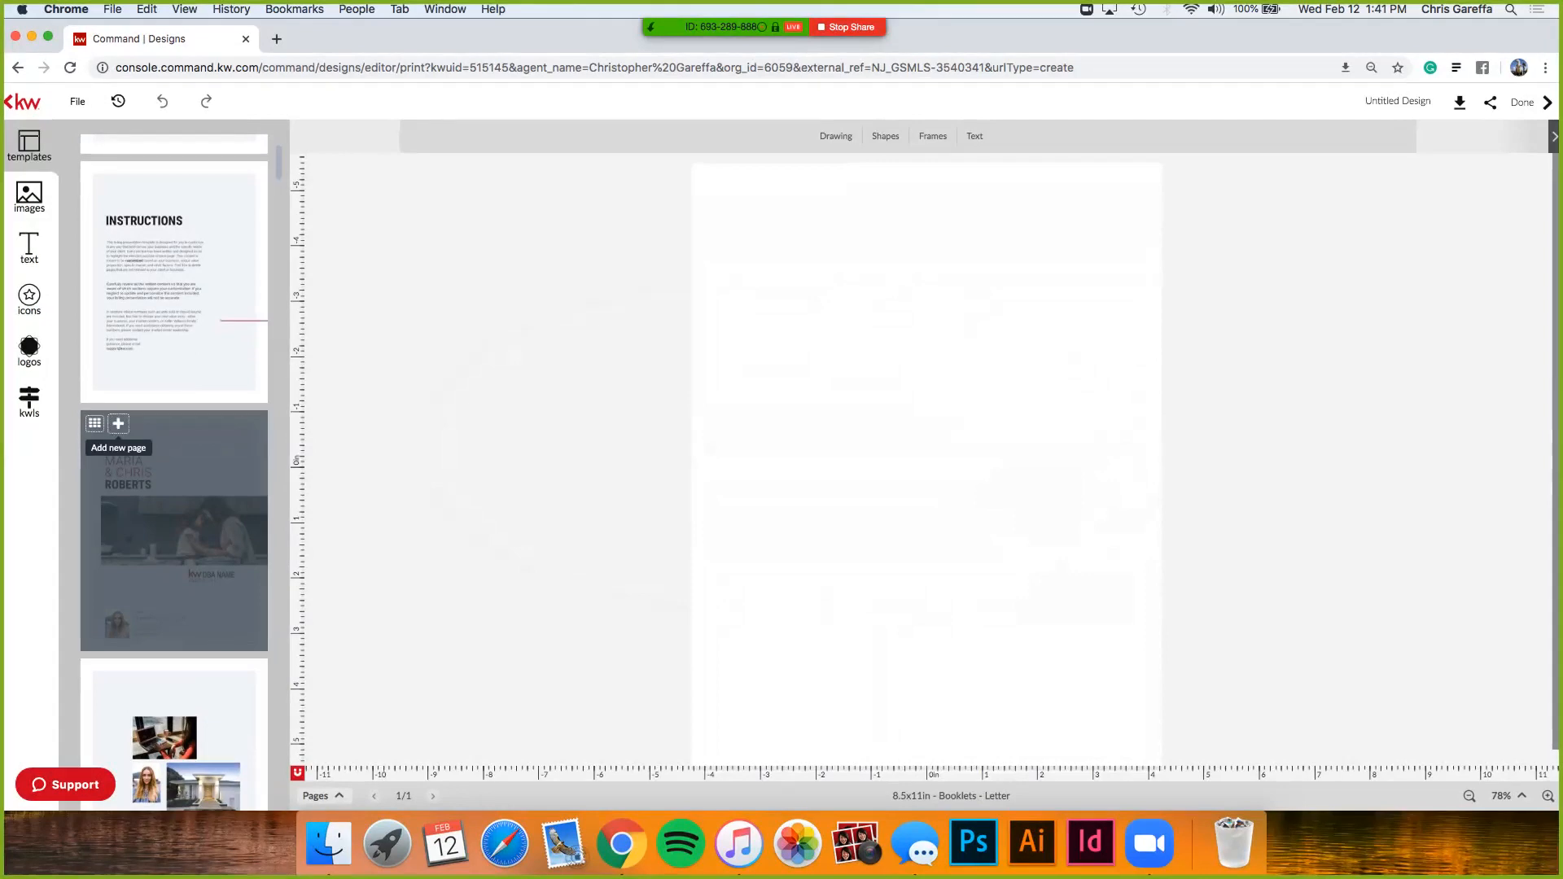
click(118, 423)
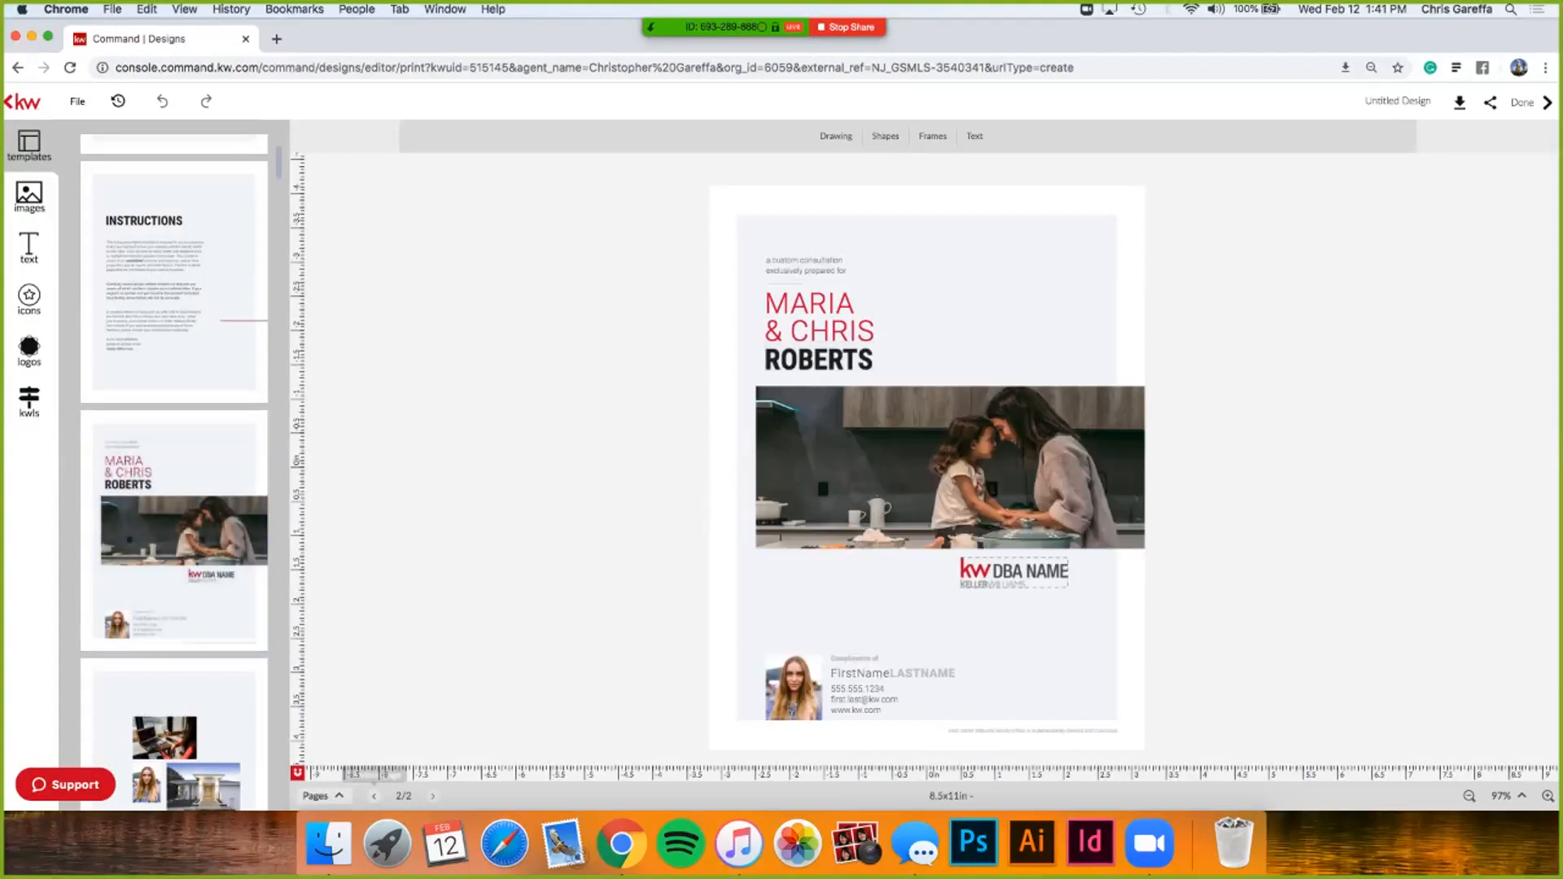
- Delete the blank page 1 from the Pages list, leaving only the cover page
click(320, 795)
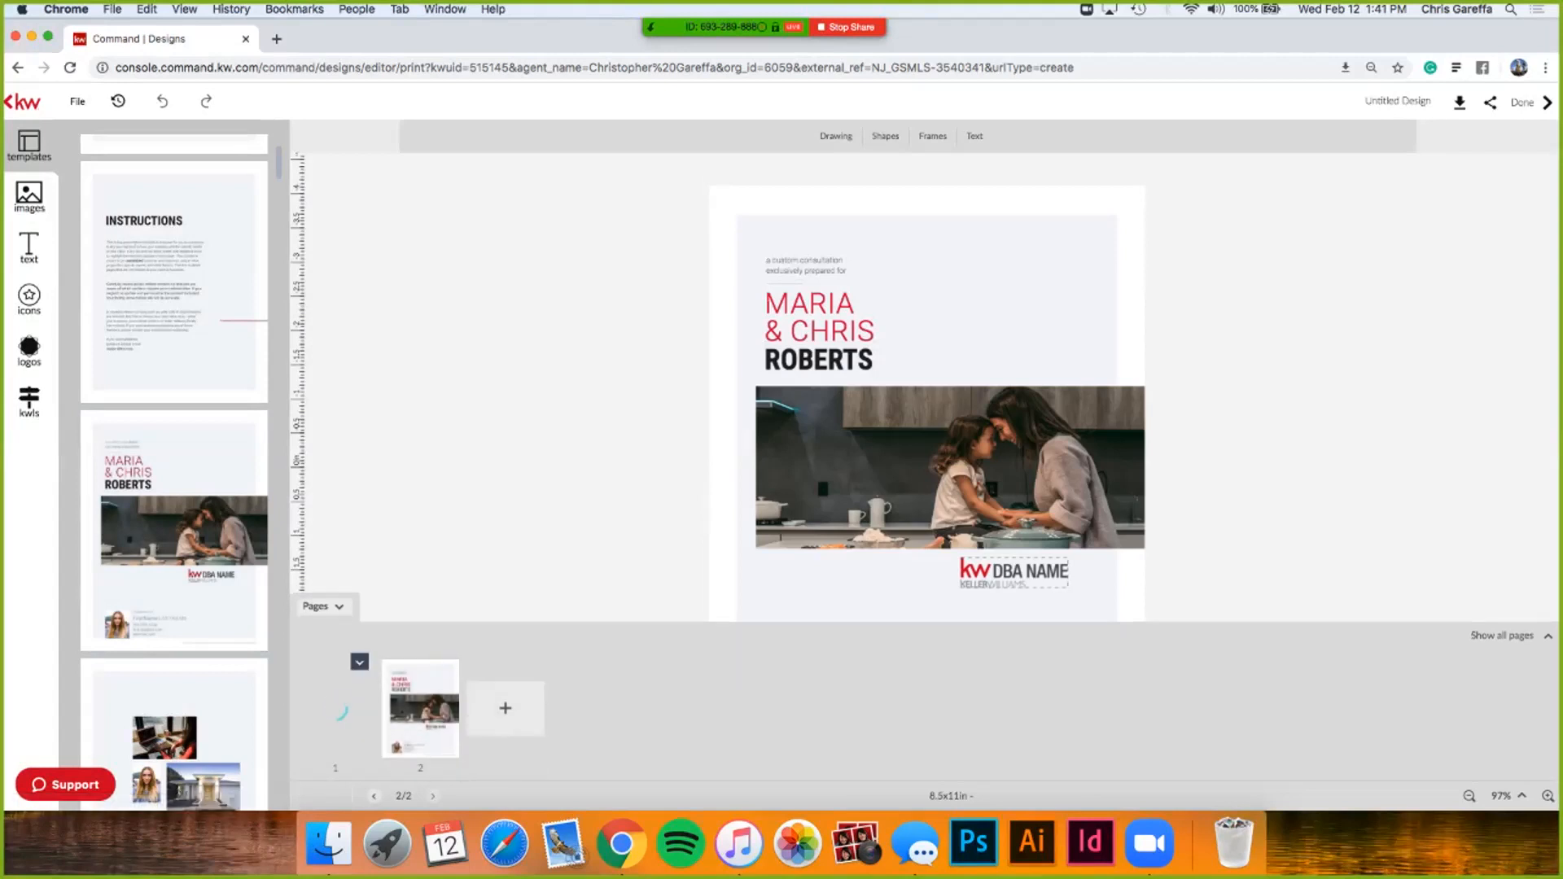
click(359, 662)
click(359, 697)
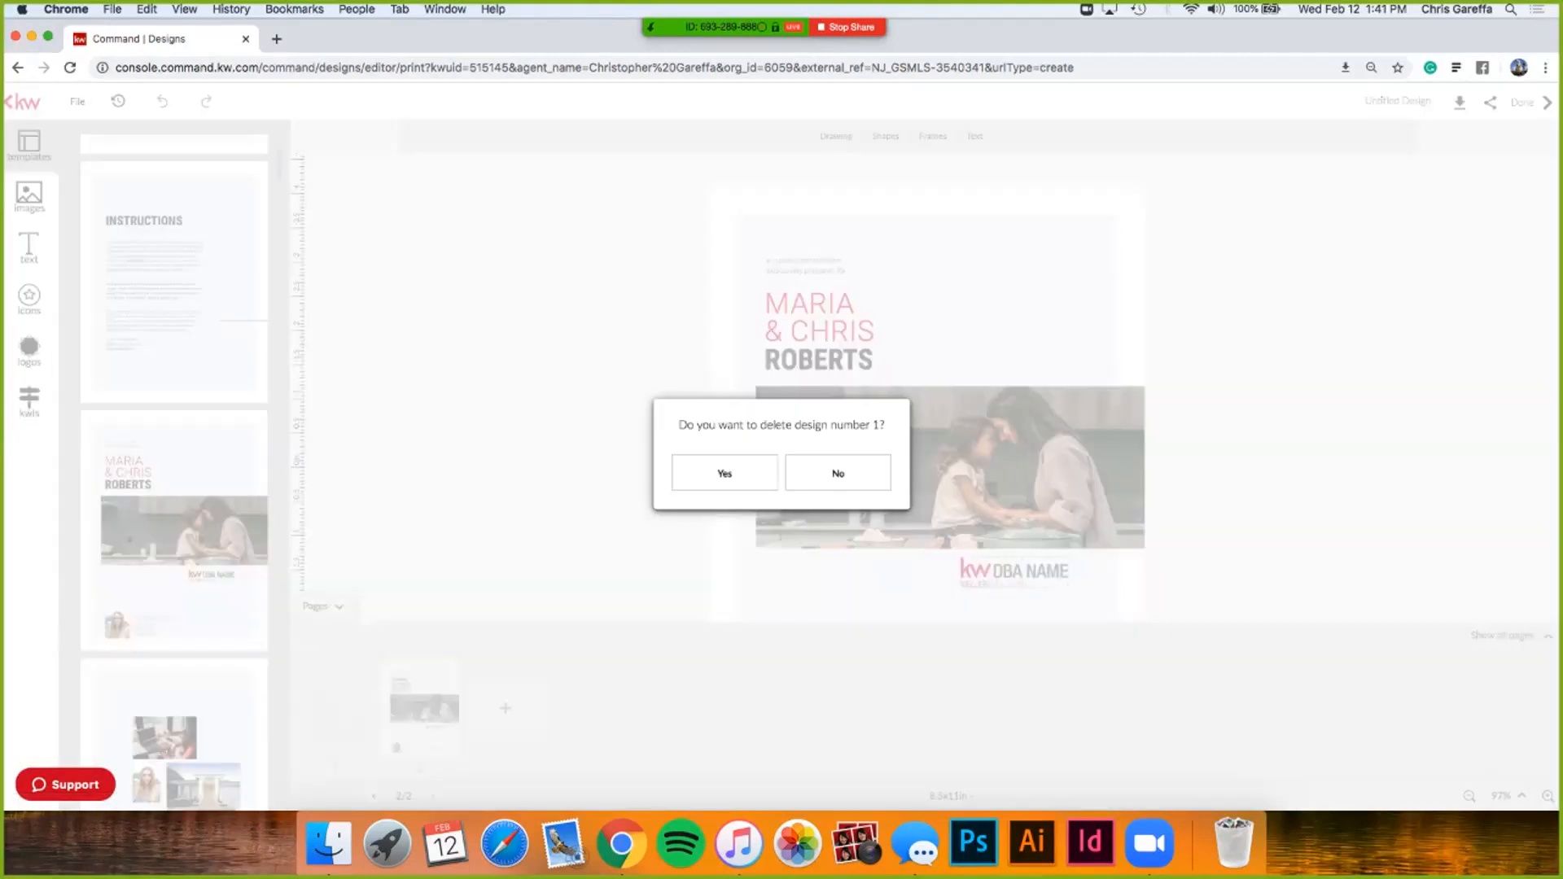
click(724, 472)
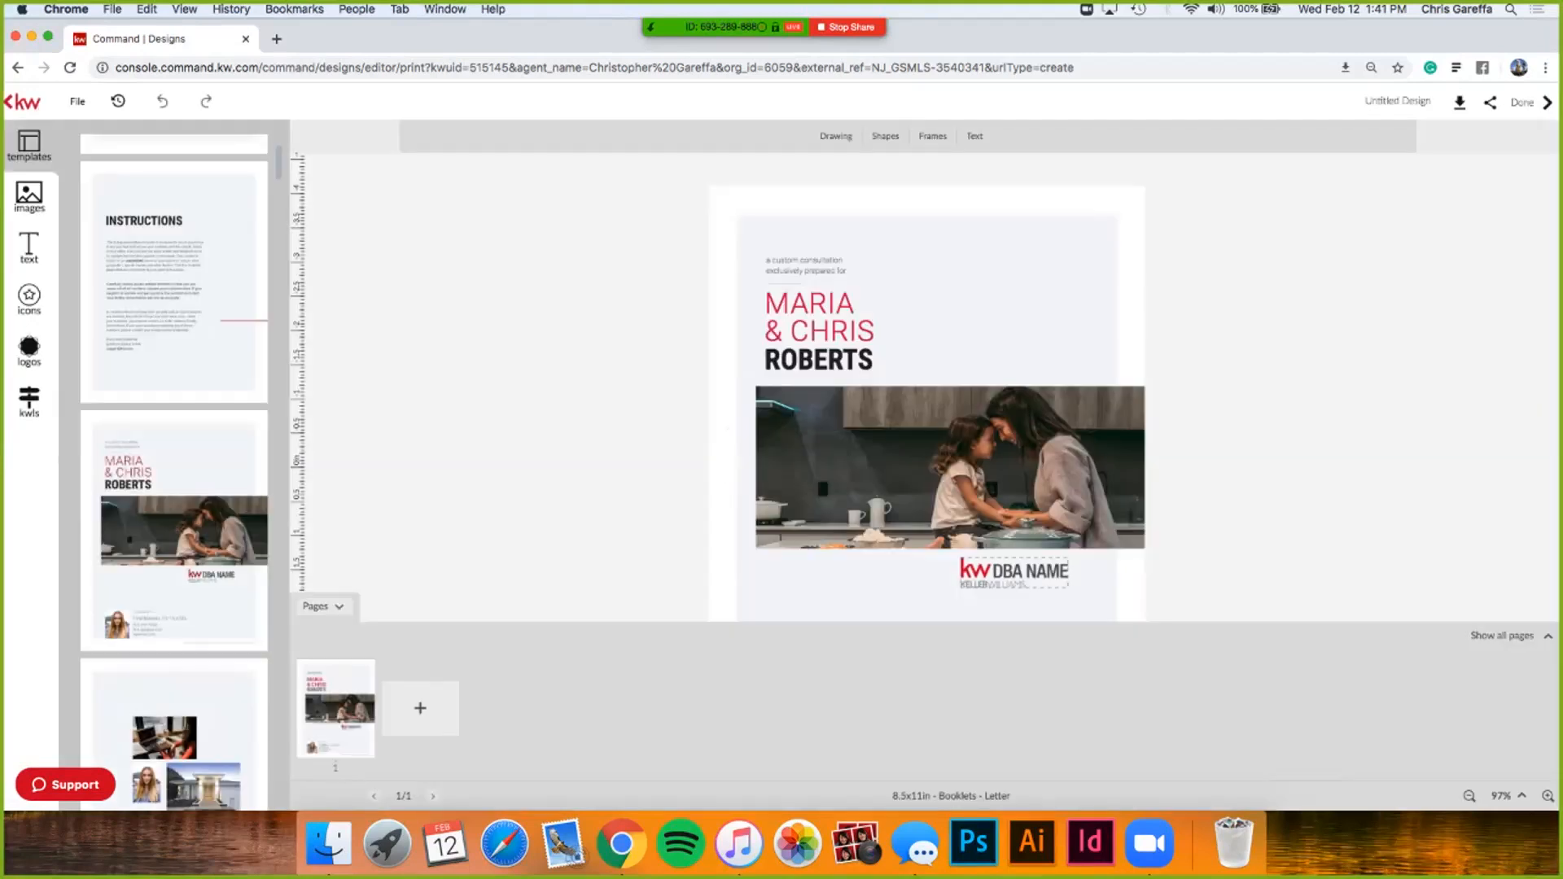
click(323, 607)
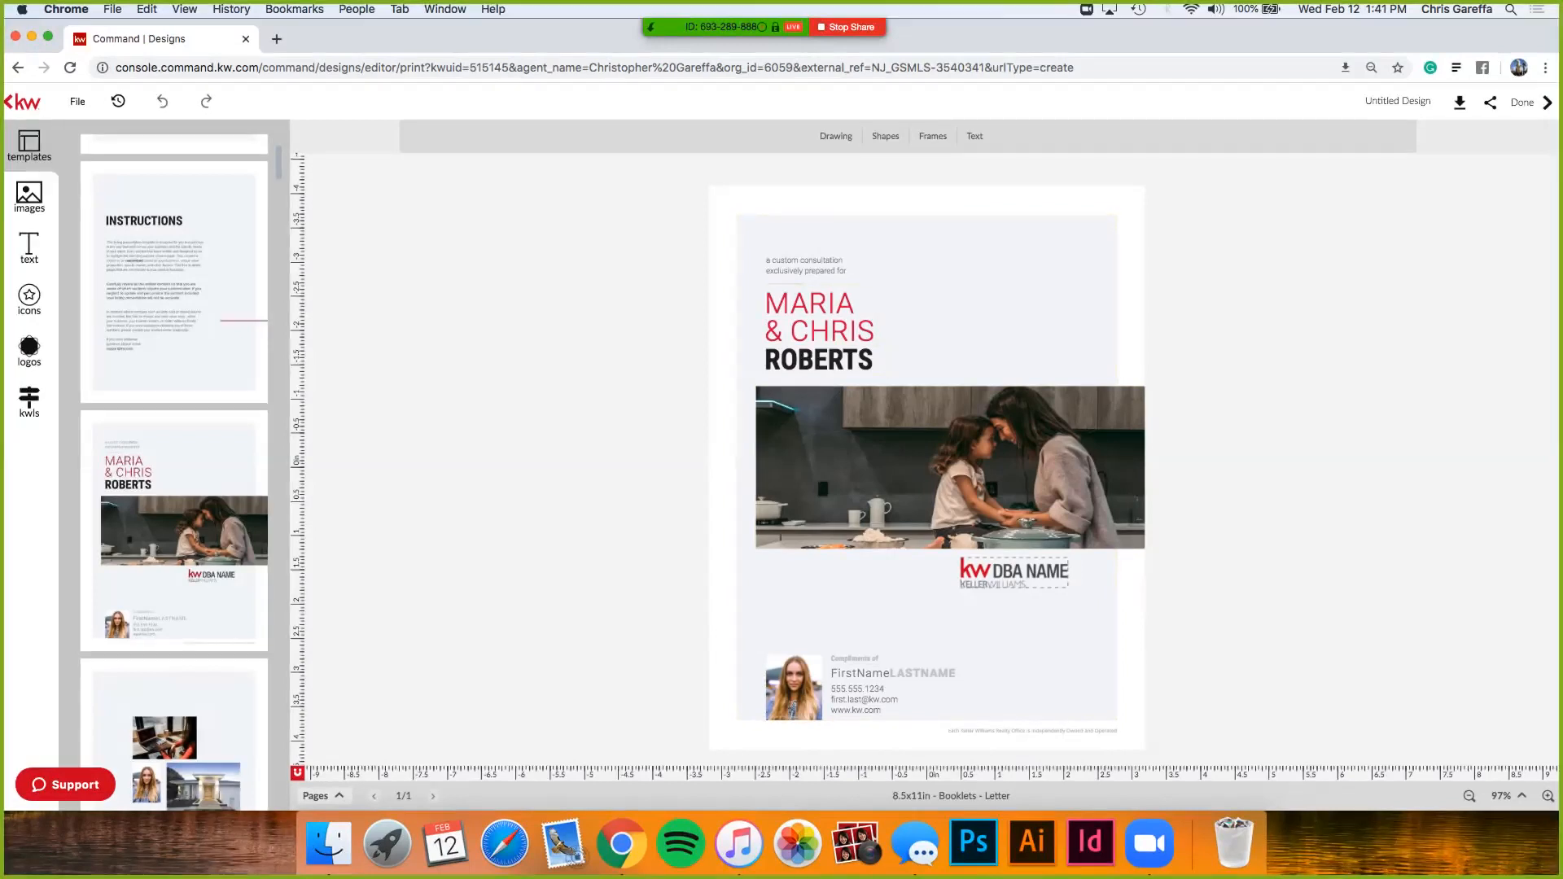
- Place the agent photo from My Library into the cover's contact block headshot
click(29, 197)
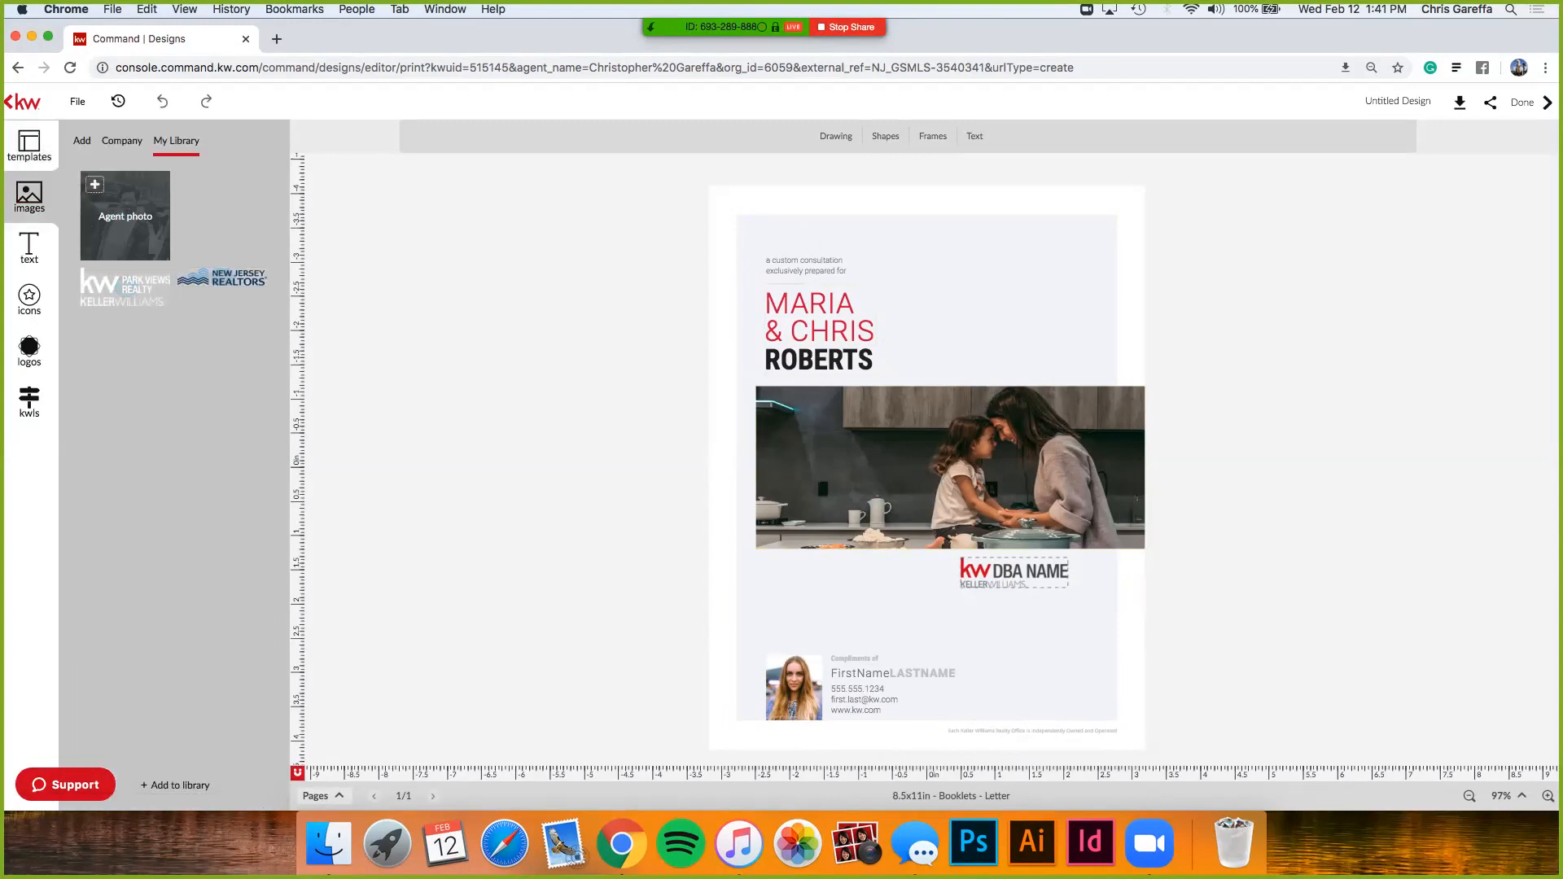
drag(125, 215, 793, 687)
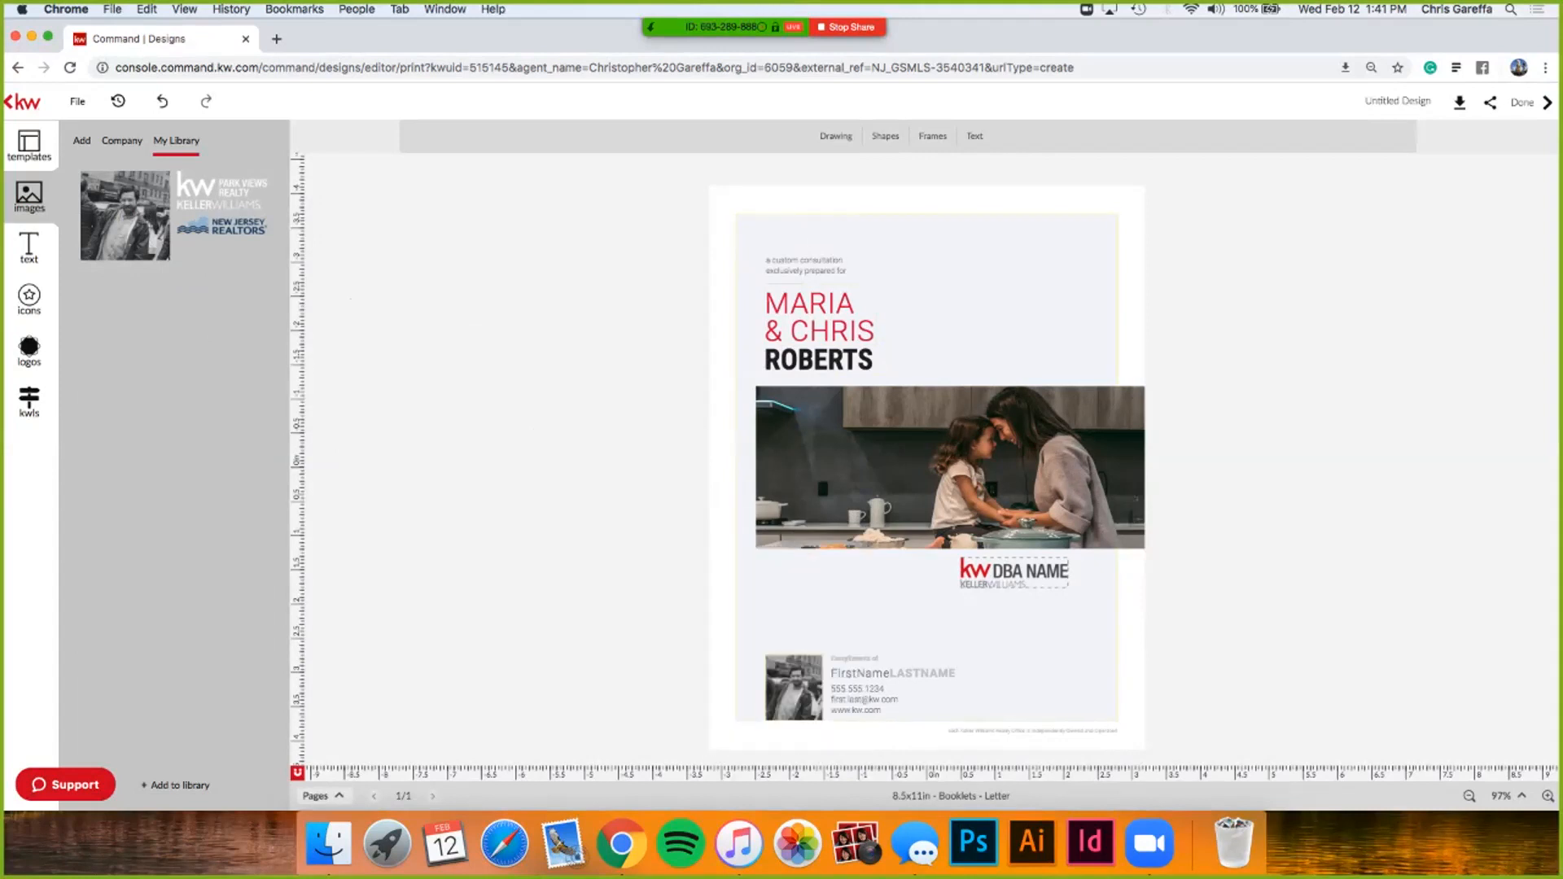
scroll(867, 674, up, 5)
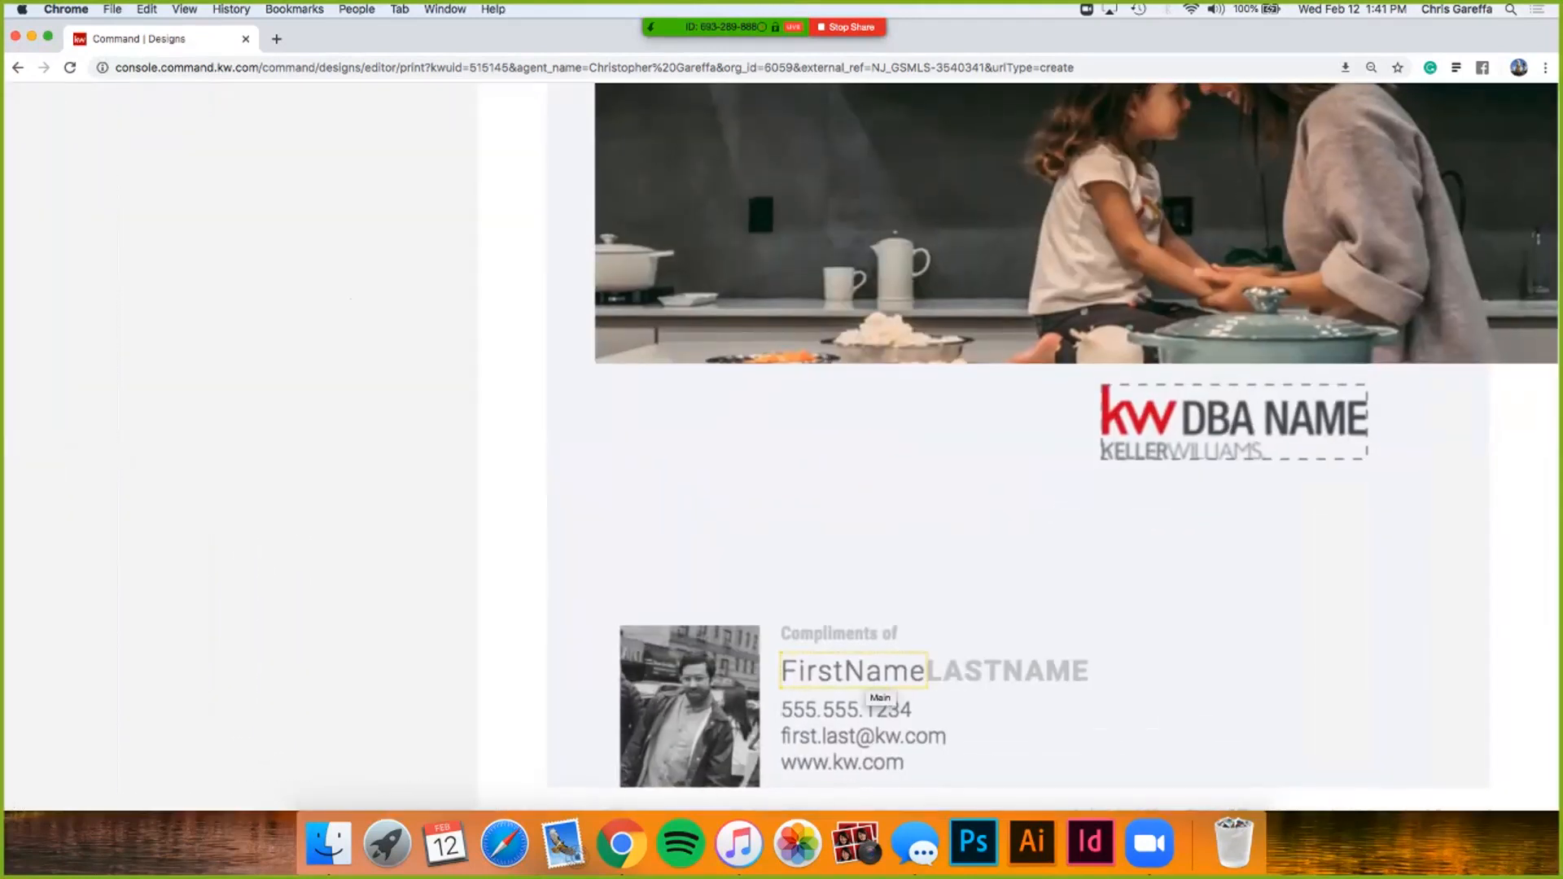
scroll(867, 674, down, 5)
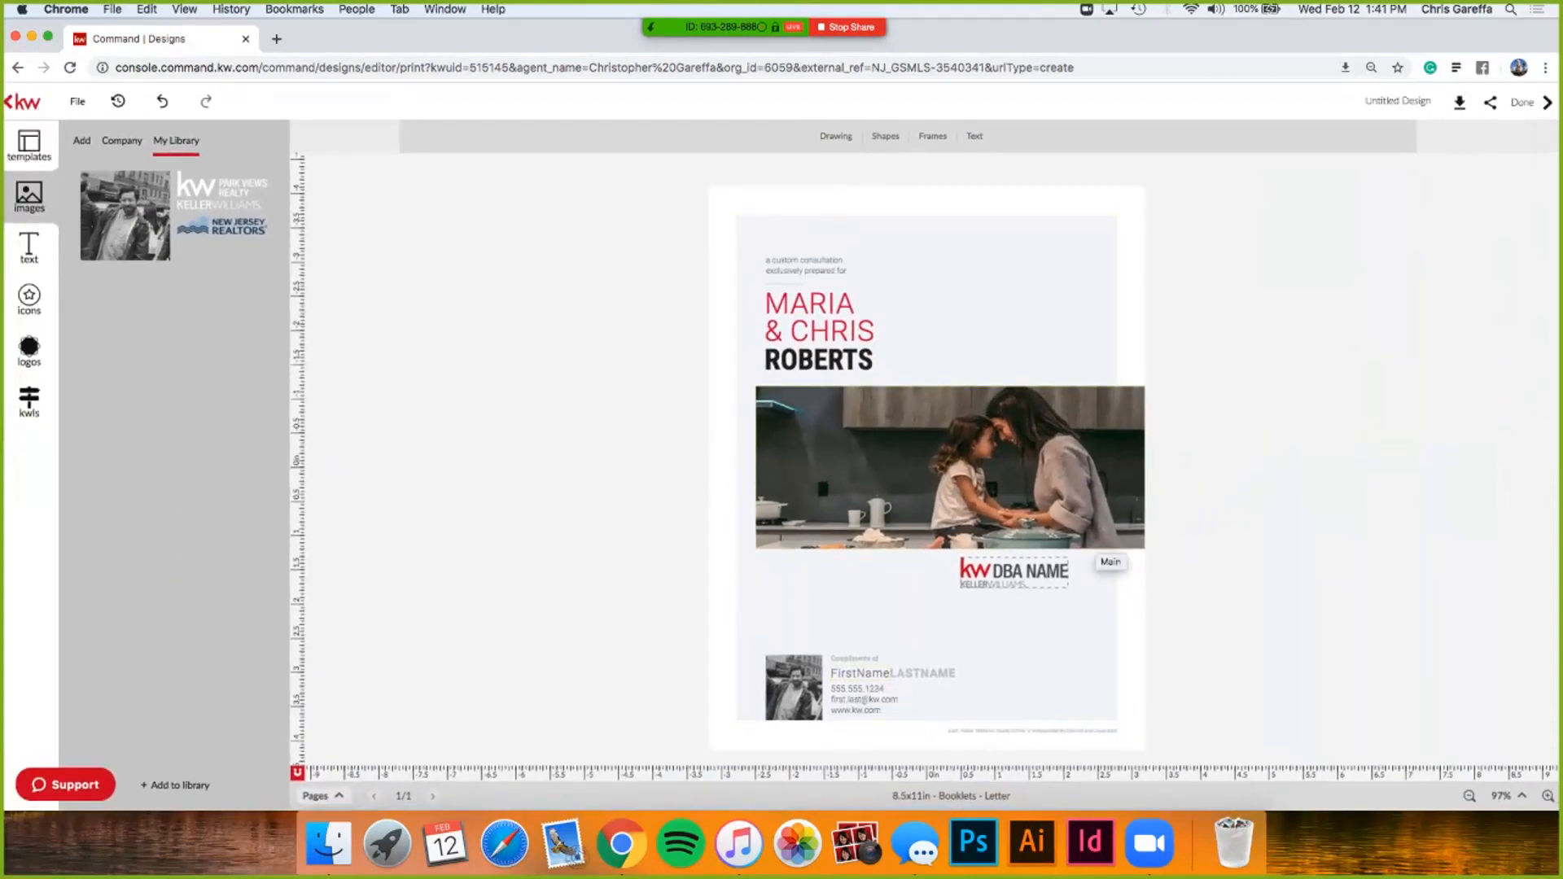
- Replace the DBA NAME placeholder with the City Views Realty logo
click(30, 348)
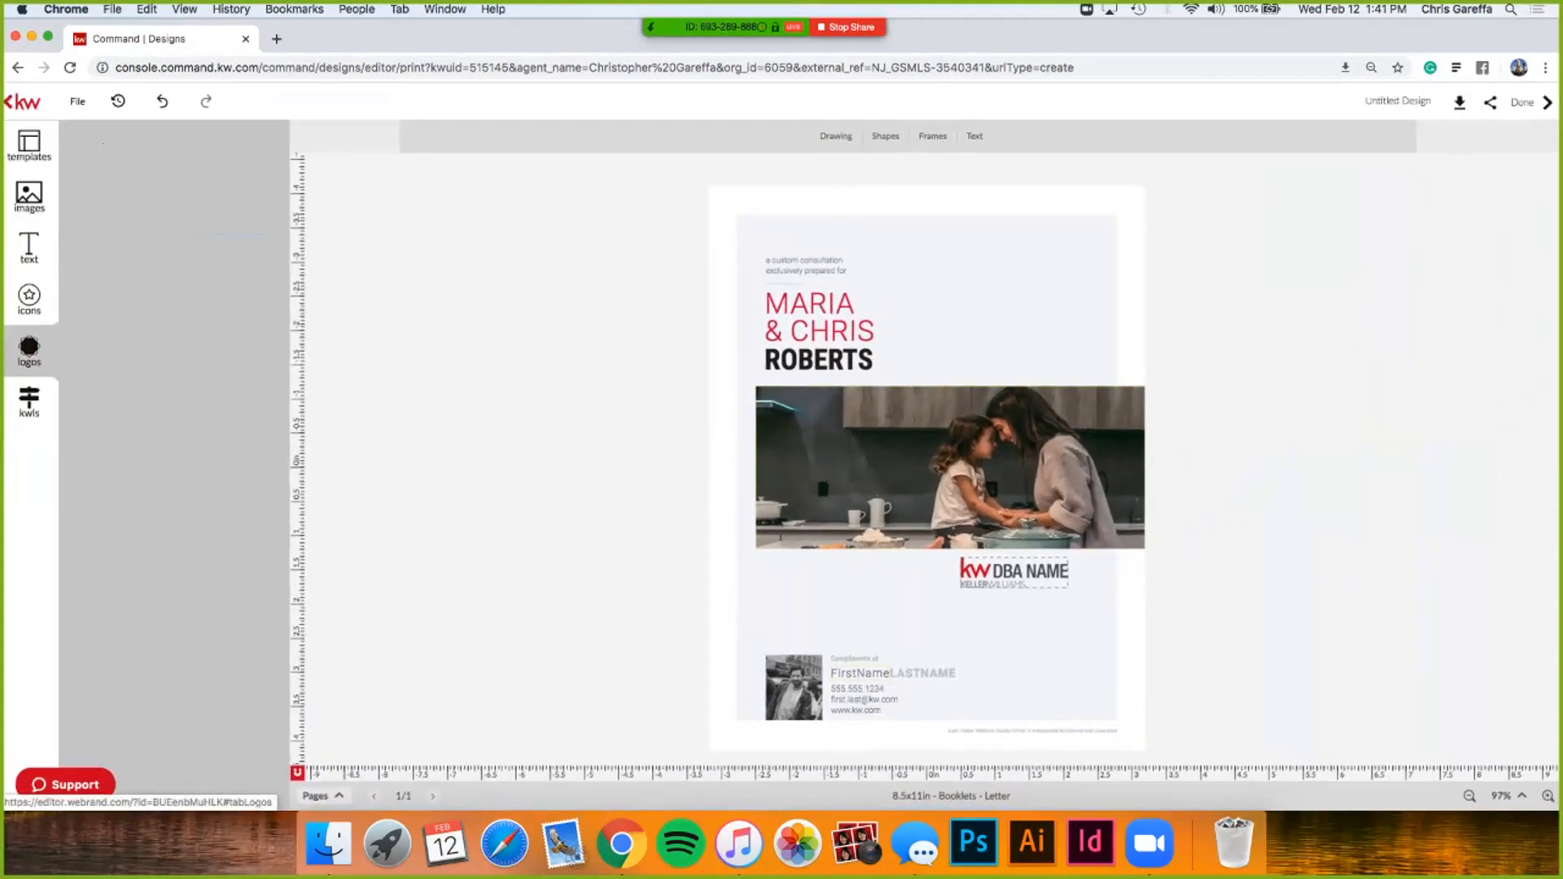
drag(124, 316, 1014, 572)
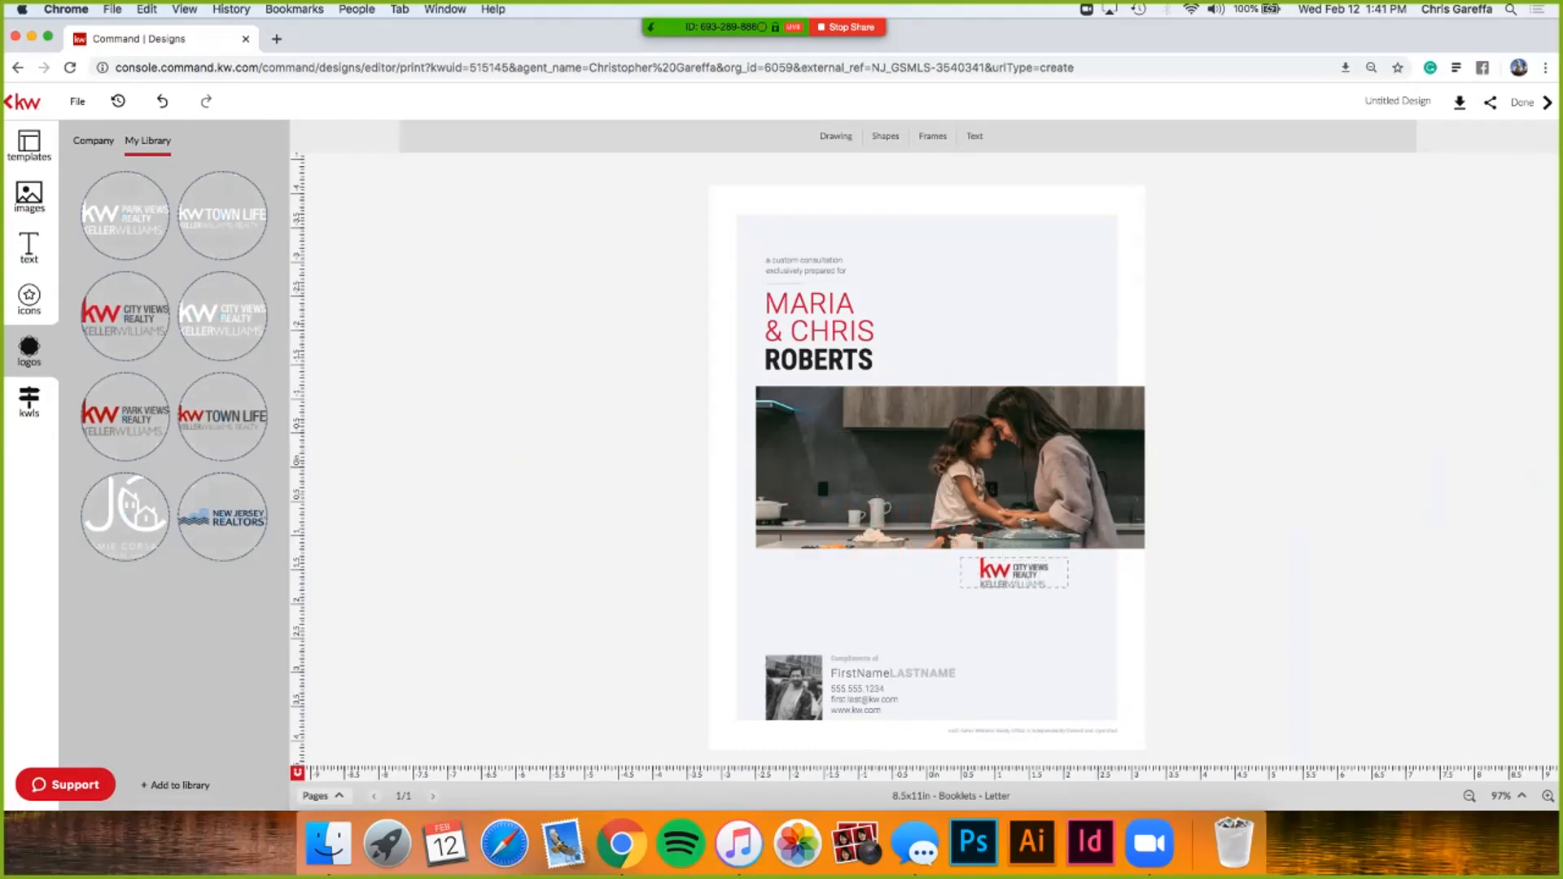
click(30, 145)
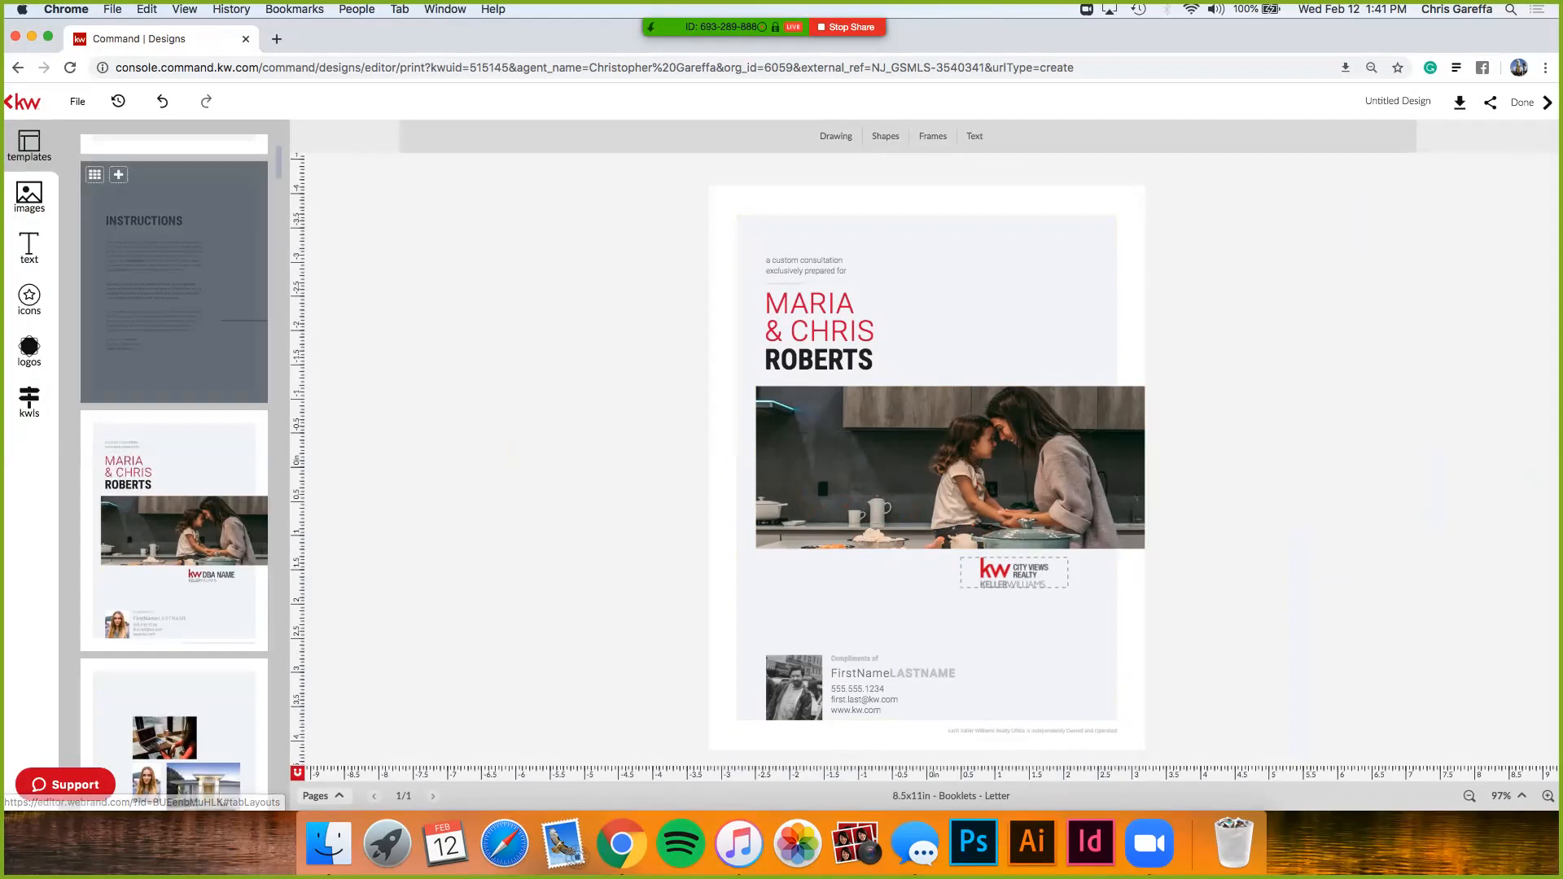
- Add the property overview page to the booklet and check the page list
scroll(174, 427, down, 3)
scroll(175, 428, down, 1)
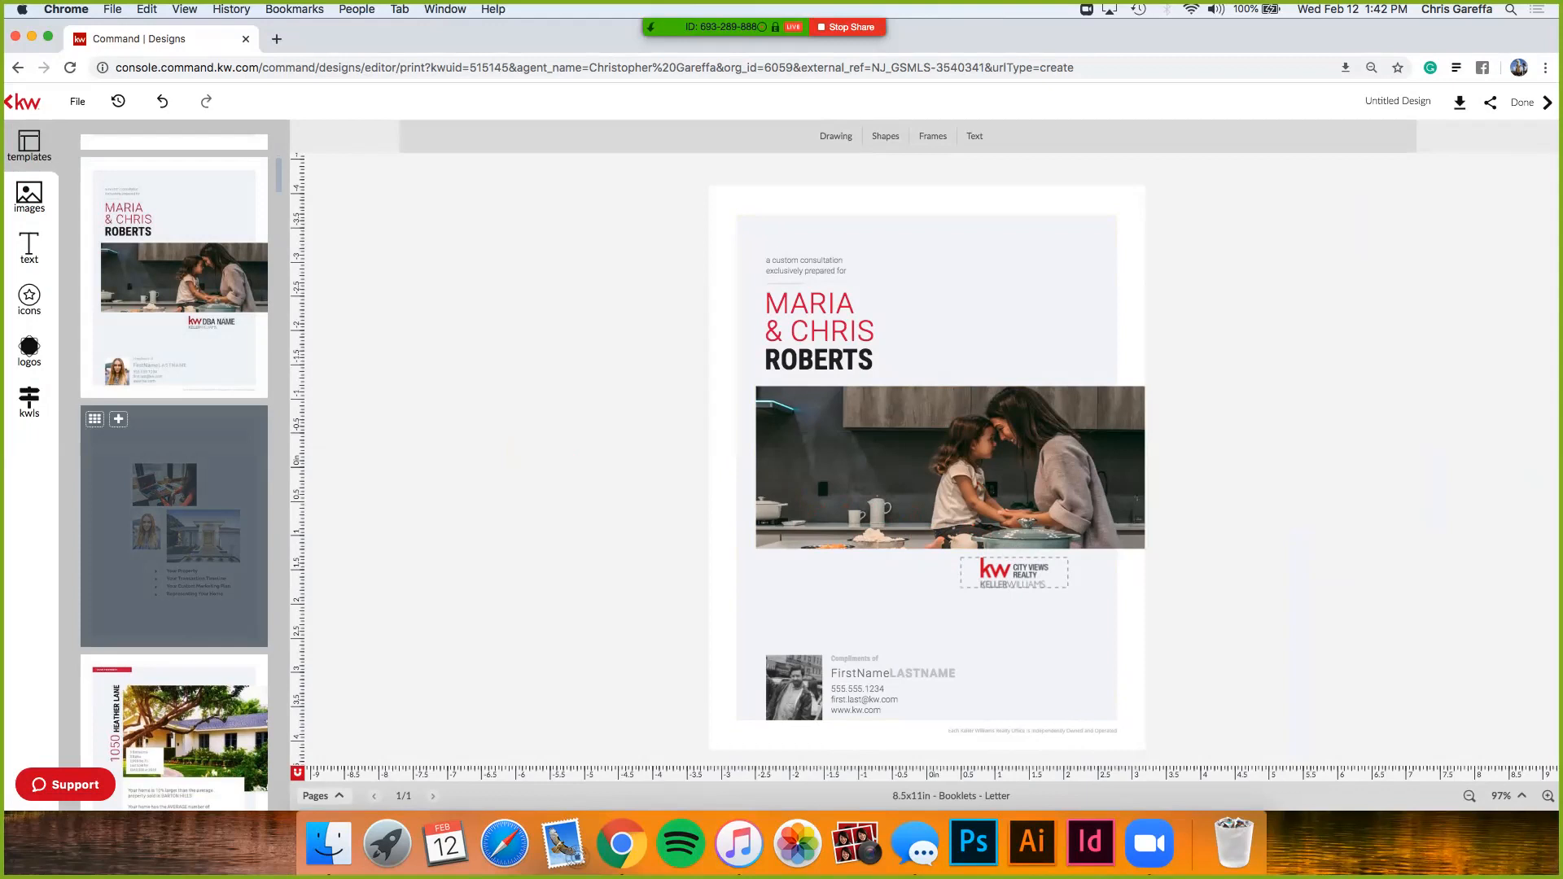
scroll(174, 407, down, 2)
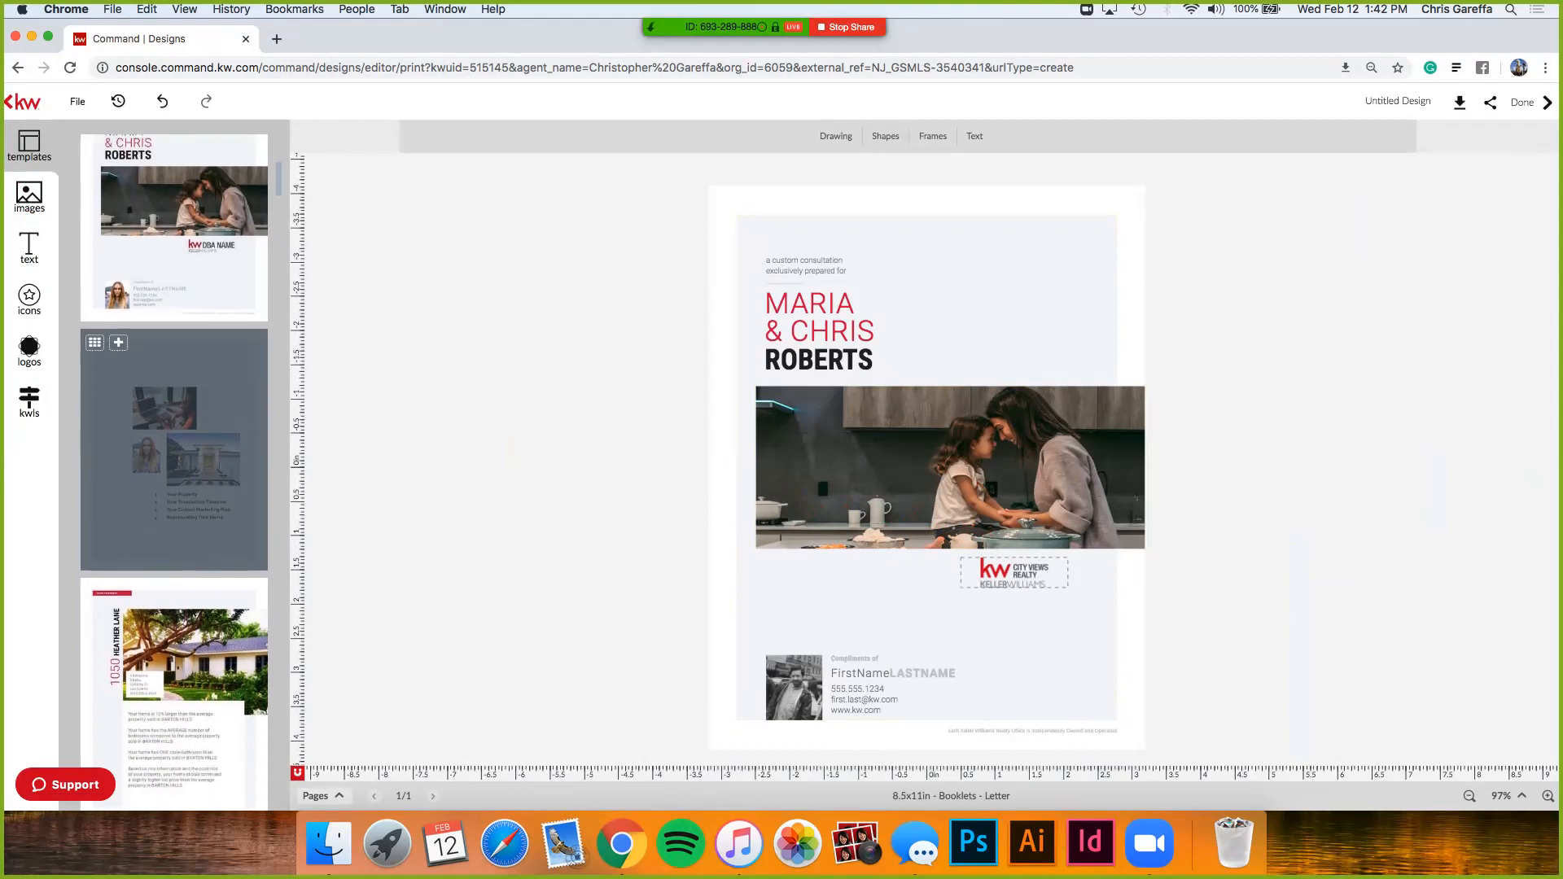
click(118, 343)
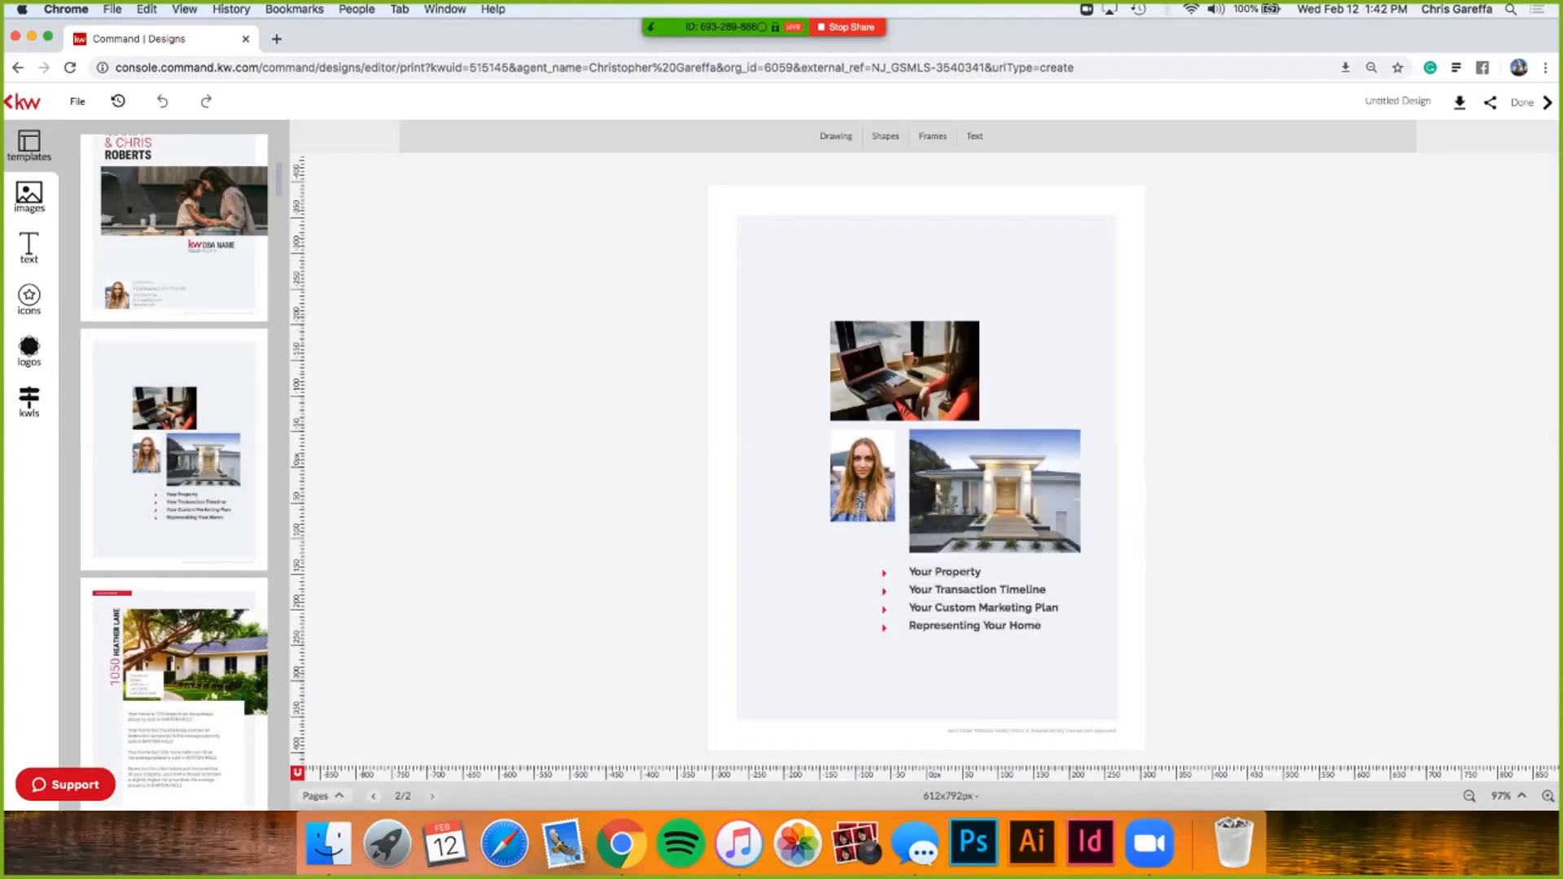
scroll(333, 799, up, 5)
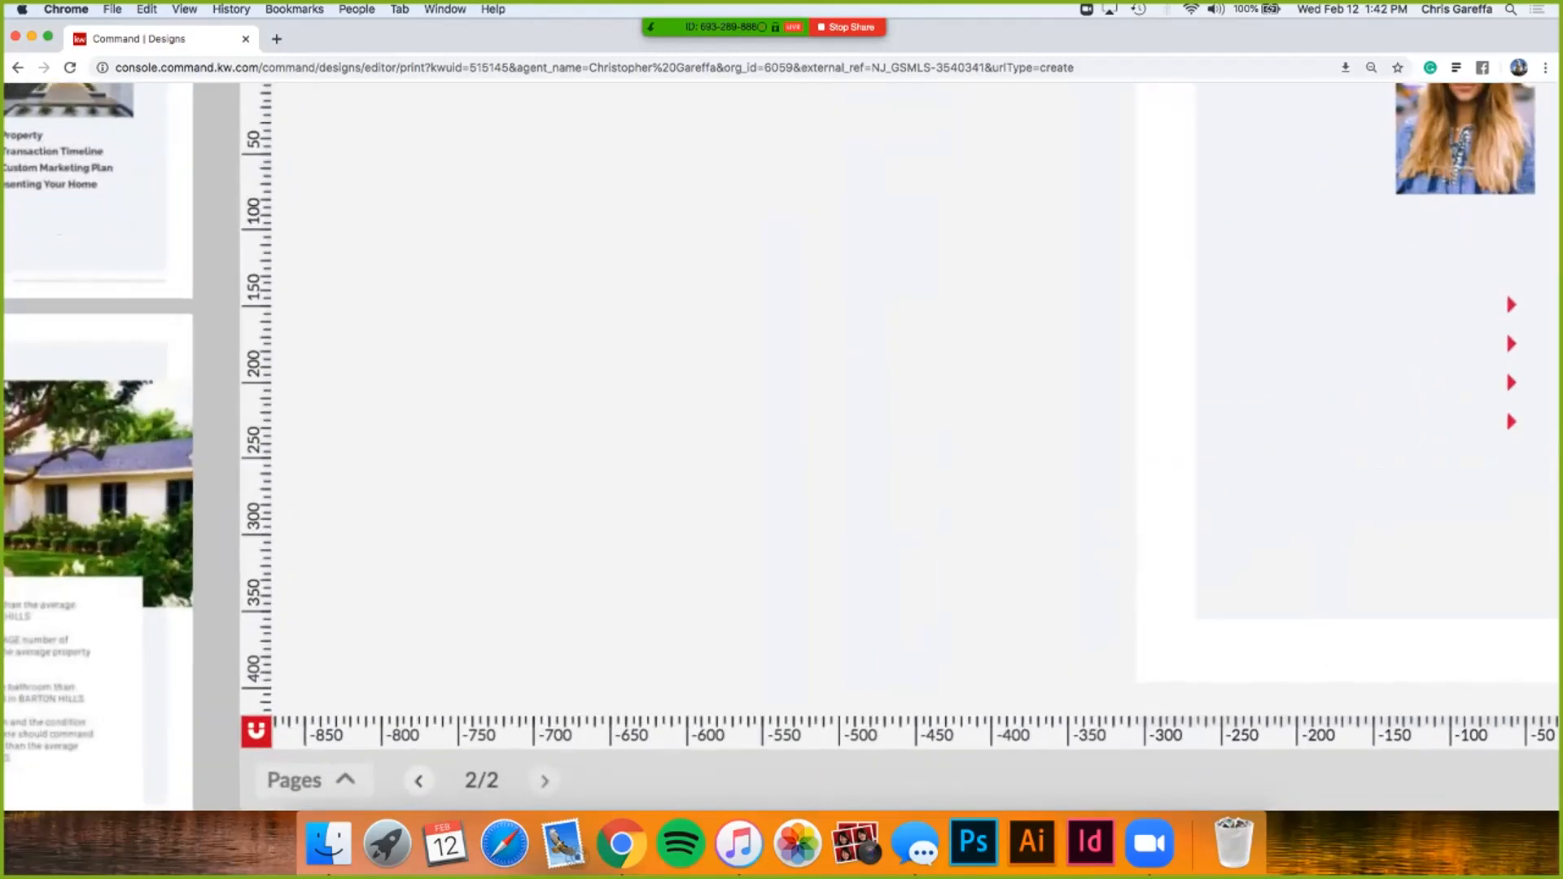
scroll(334, 800, down, 5)
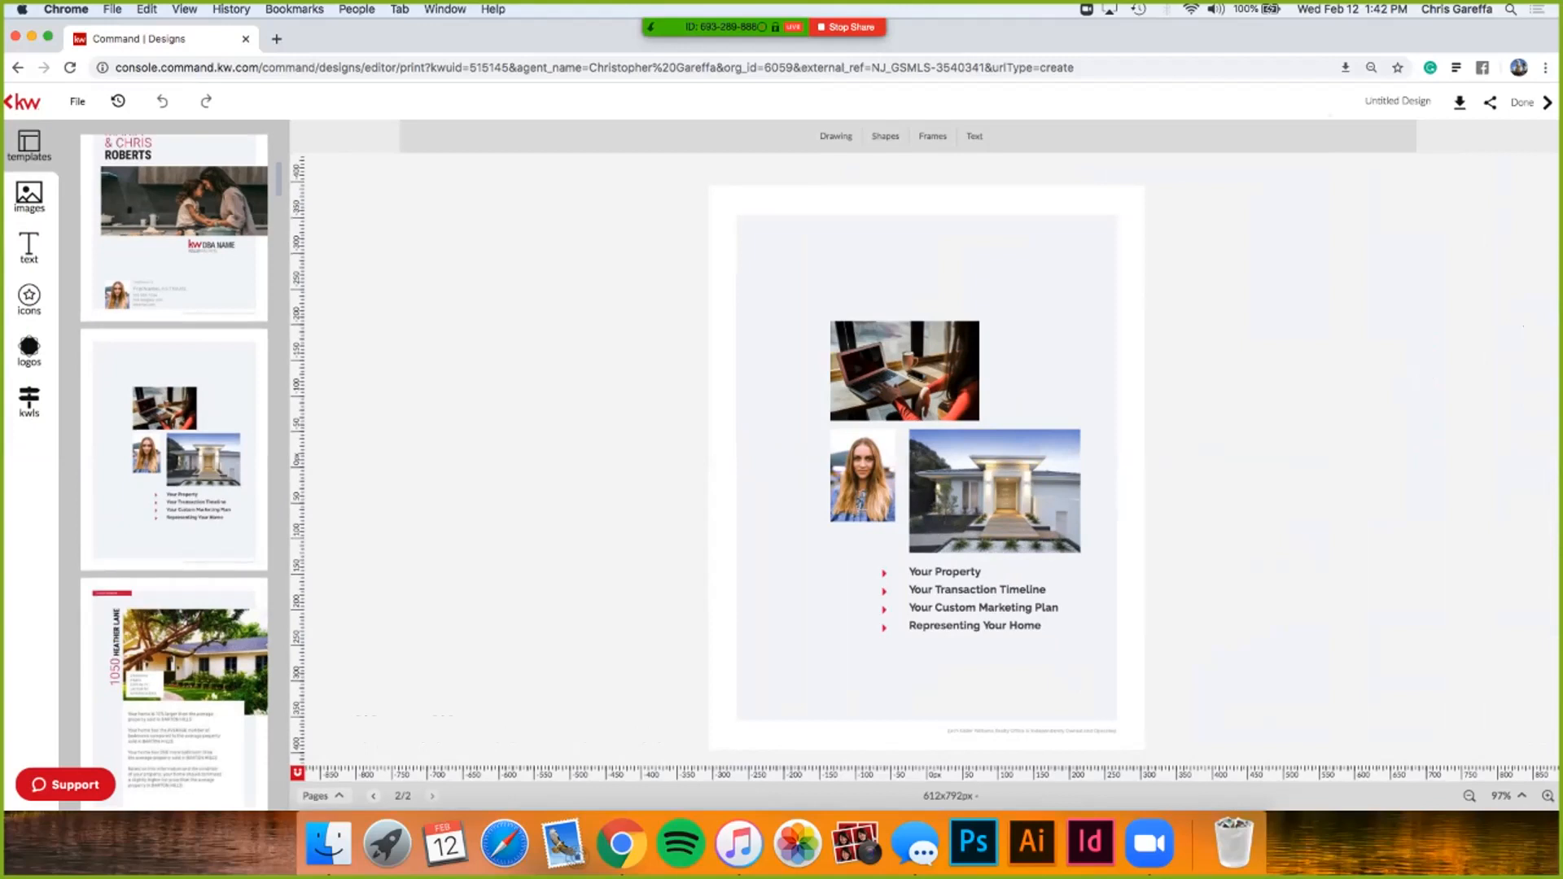
click(321, 795)
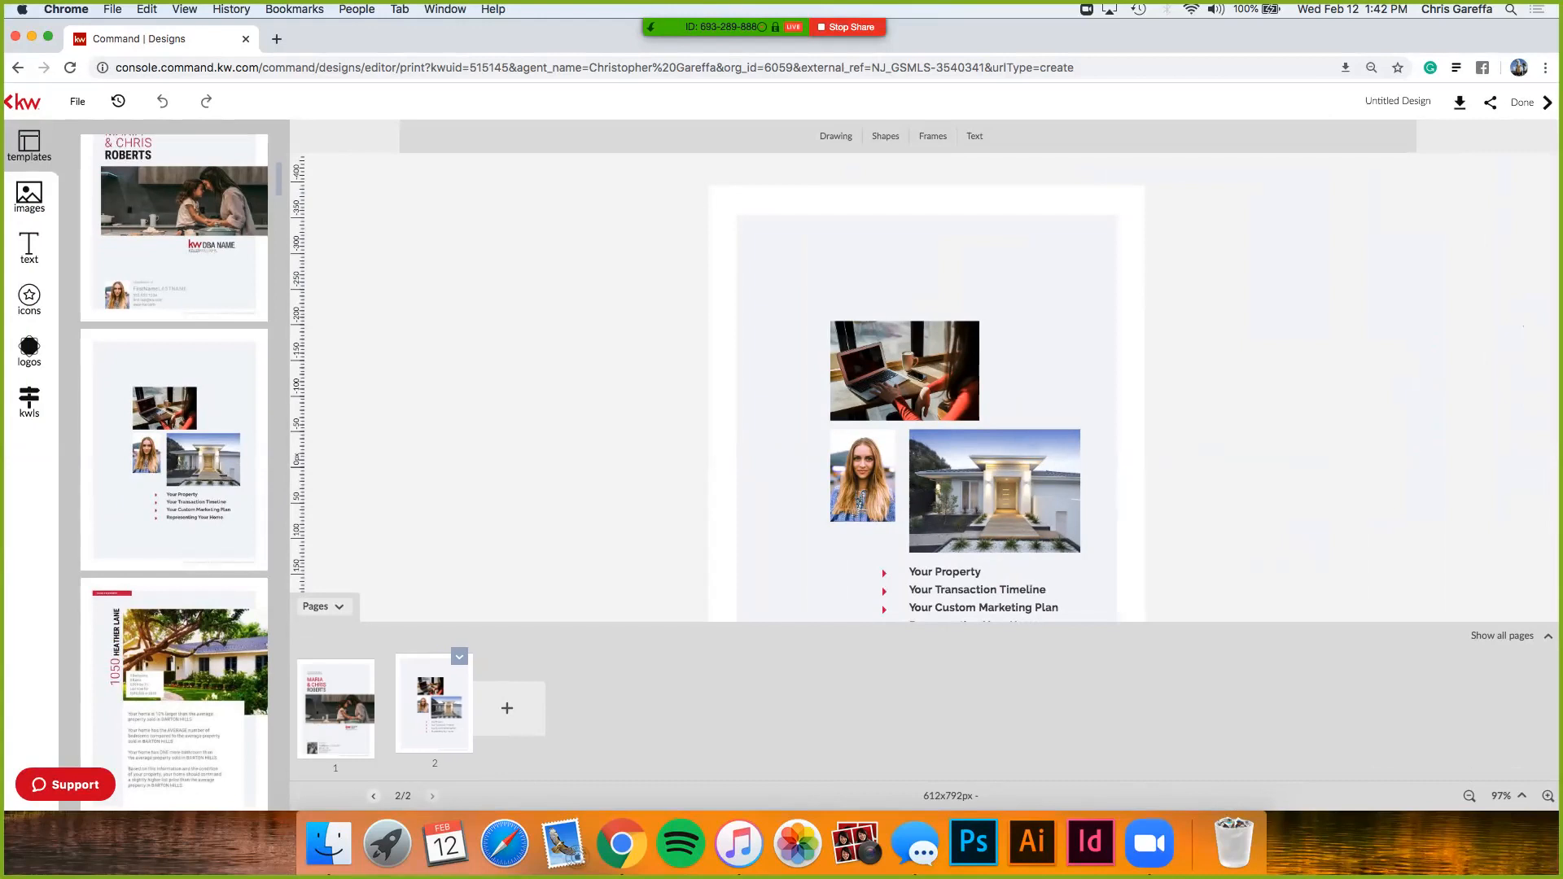
click(324, 606)
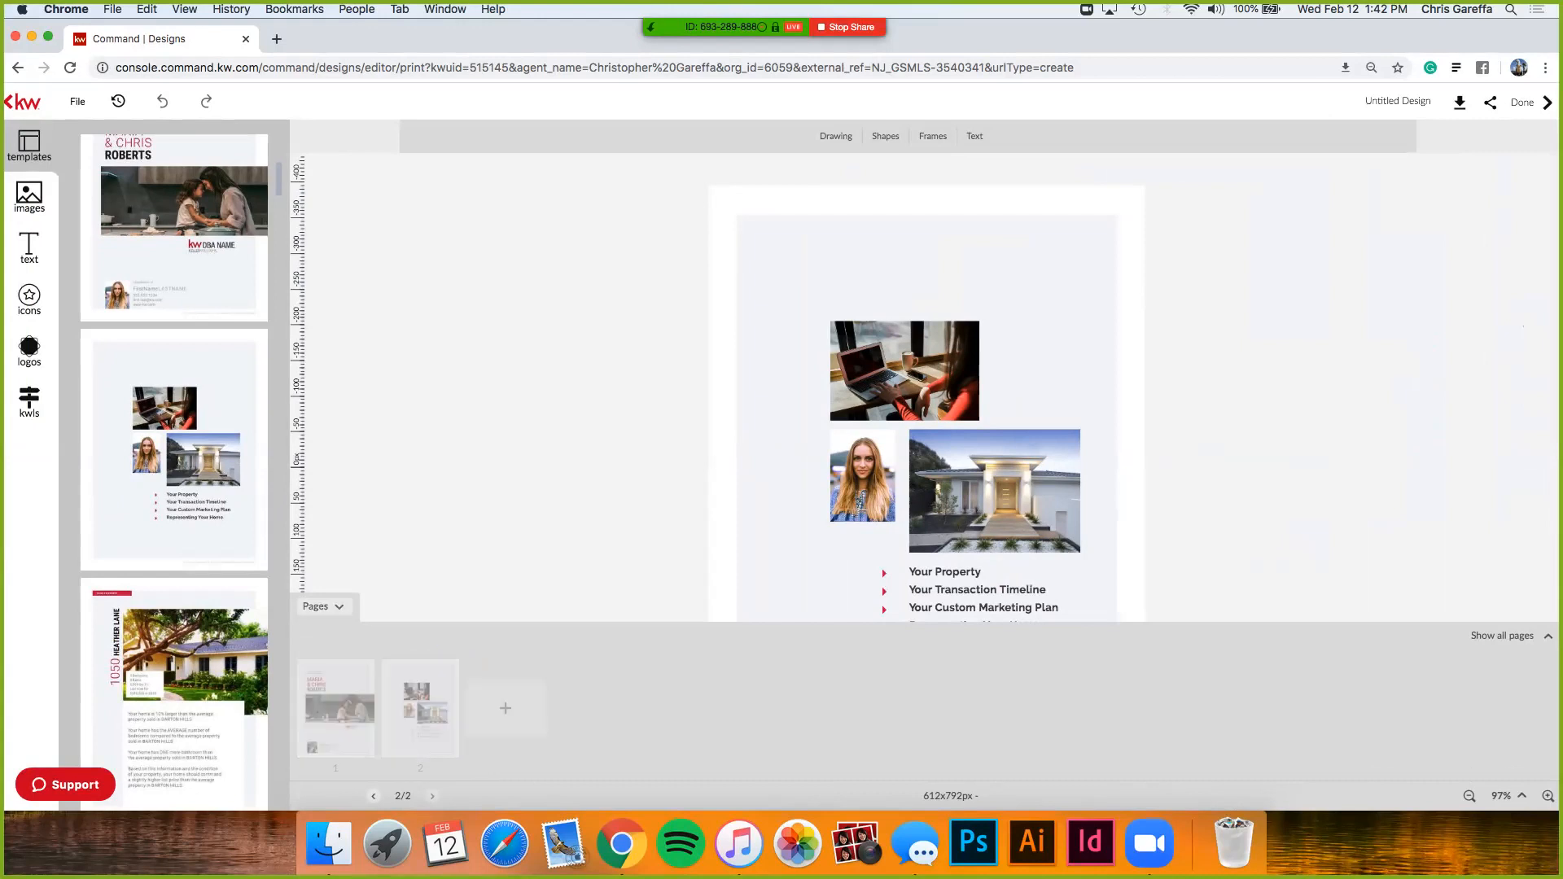
- Append the Your Needs Come First and The Process checklist pages, making four pages
scroll(174, 634, down, 2)
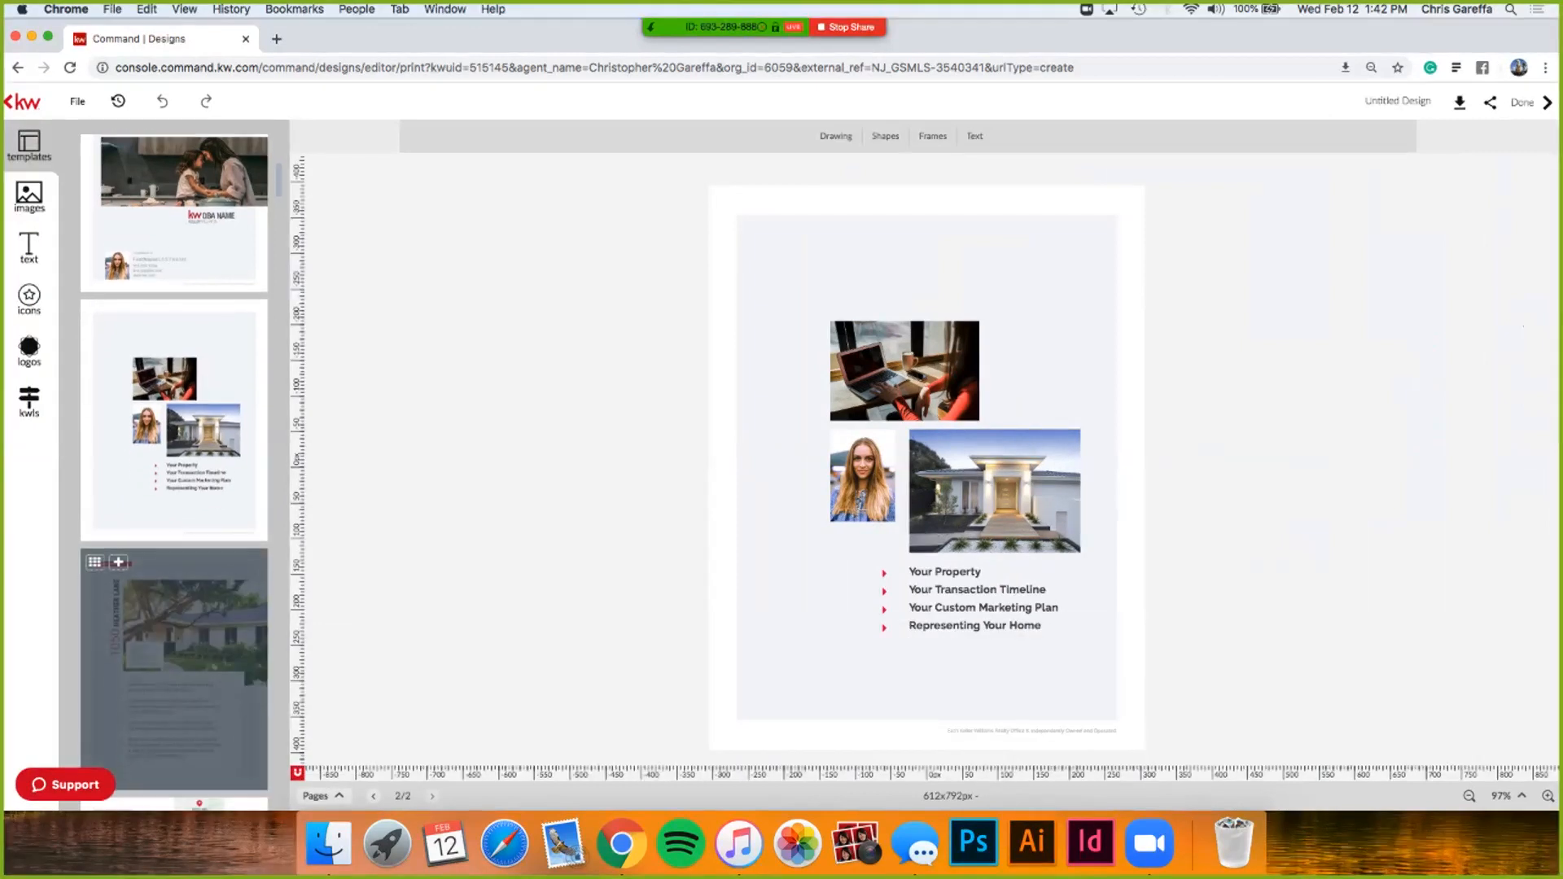
scroll(174, 635, down, 10)
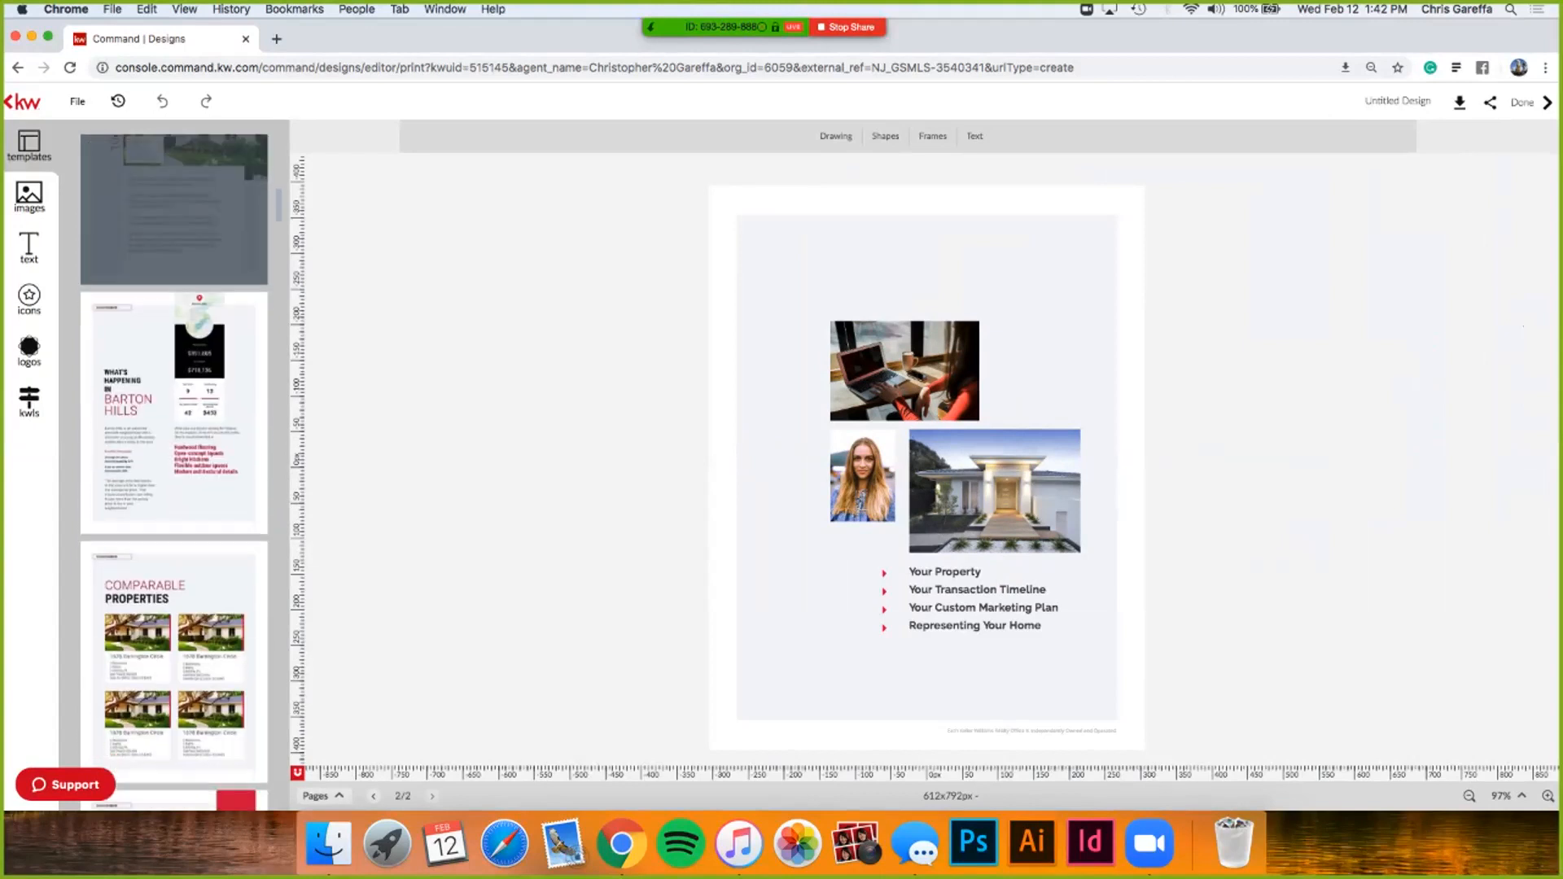
scroll(174, 635, down, 7)
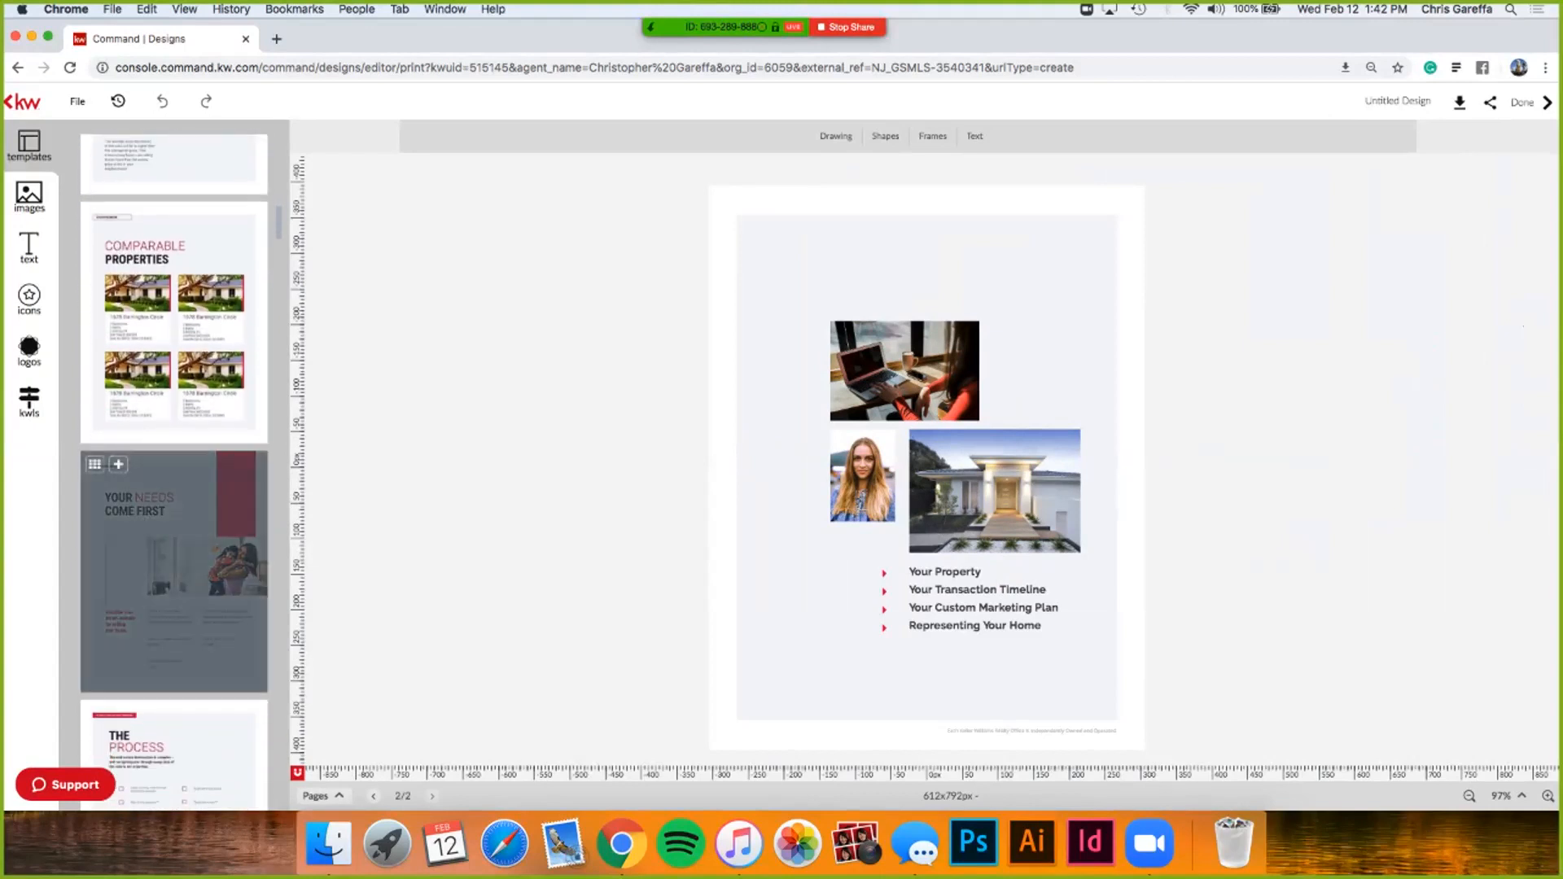
click(118, 464)
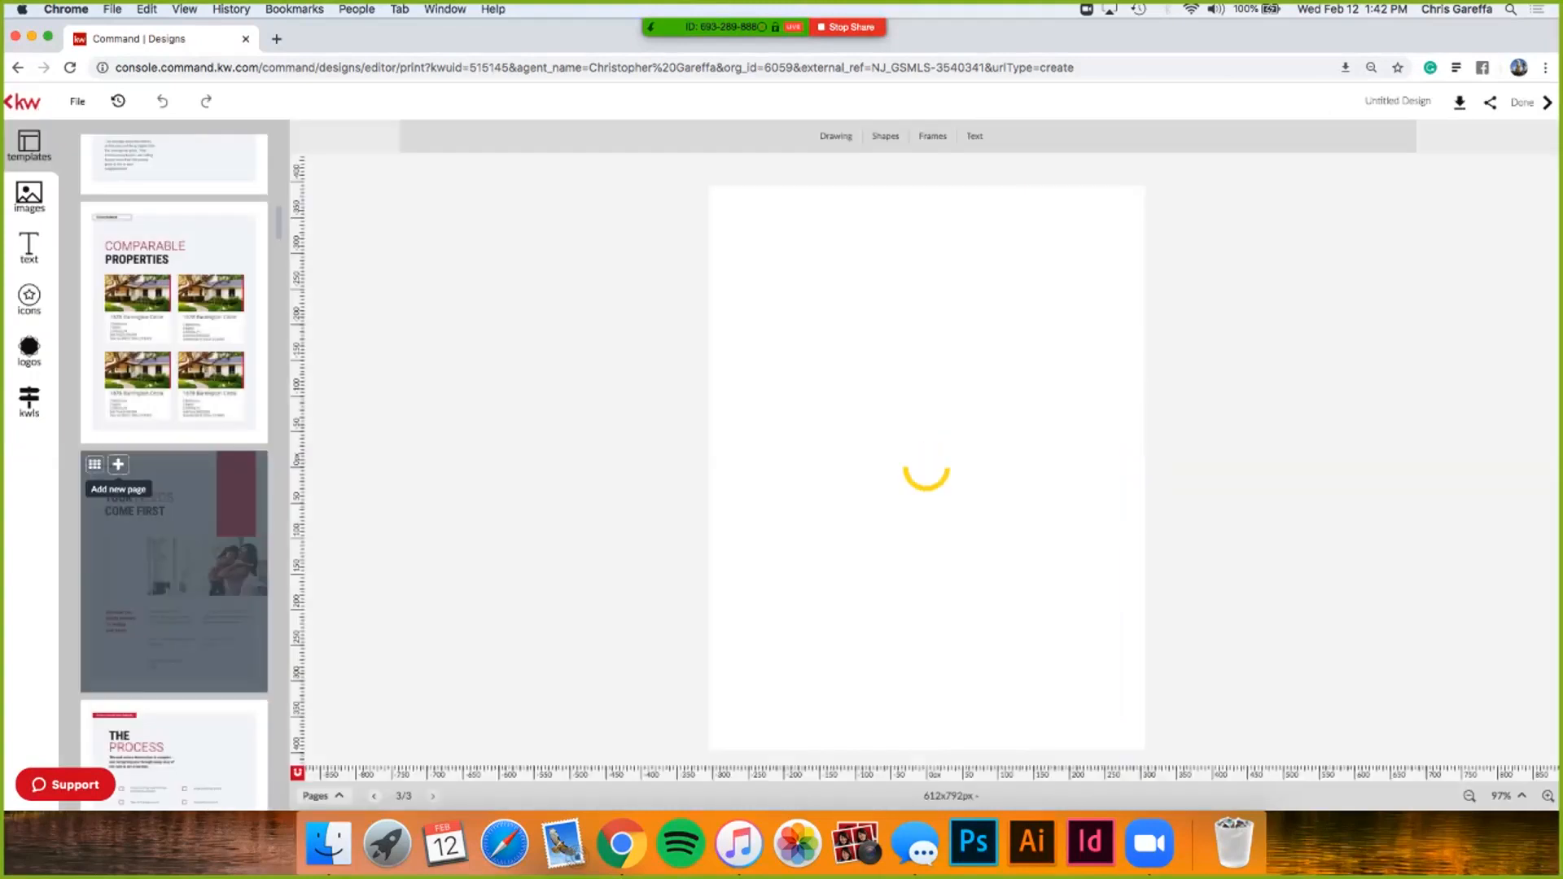
scroll(118, 464, down, 1)
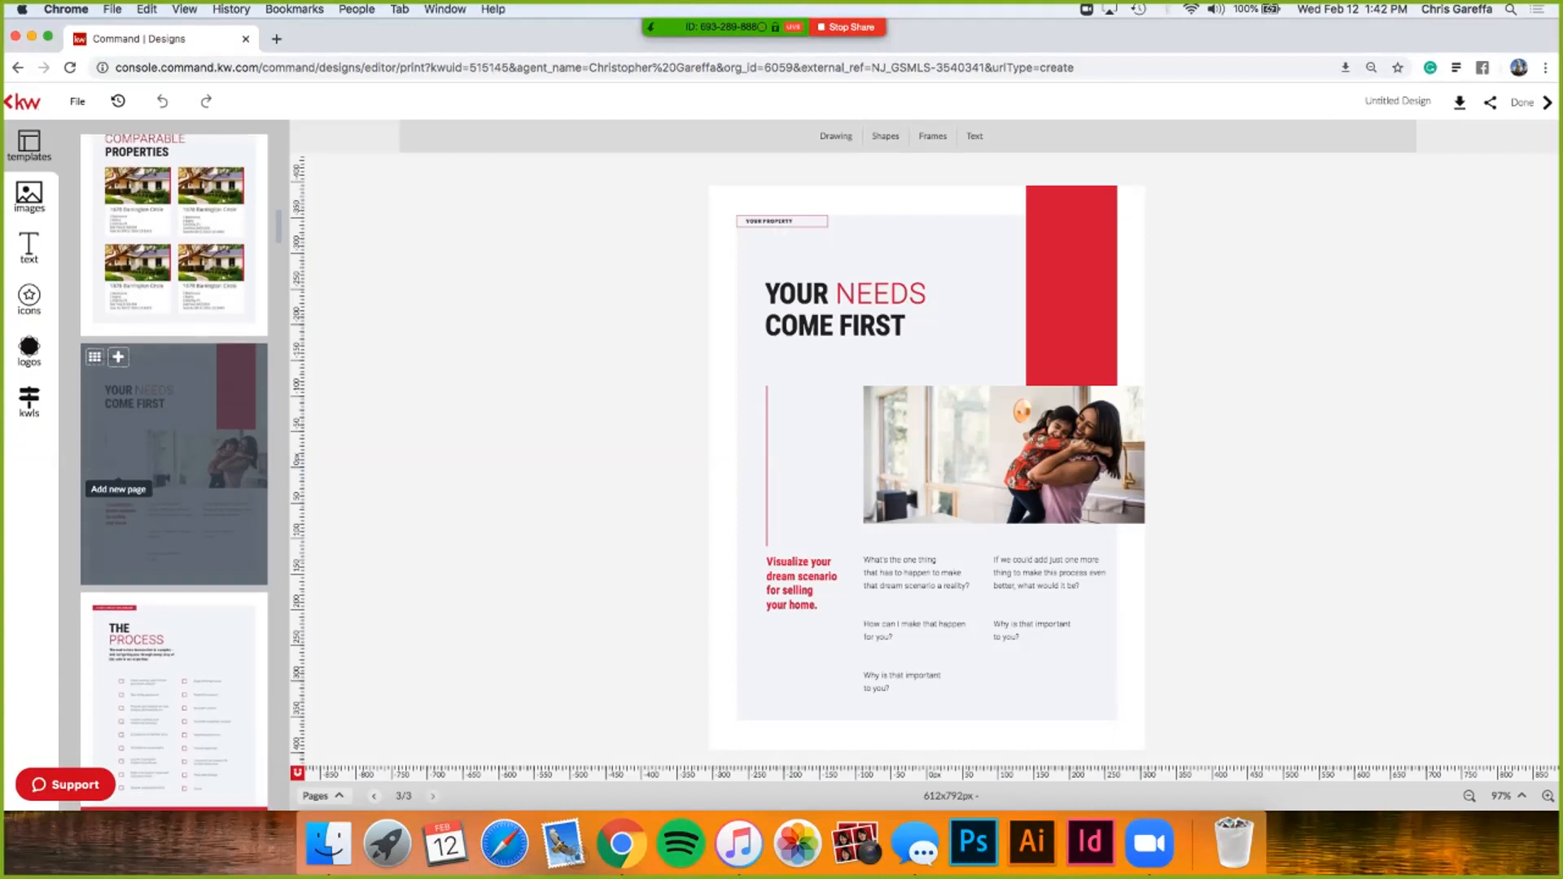
scroll(118, 480, down, 1)
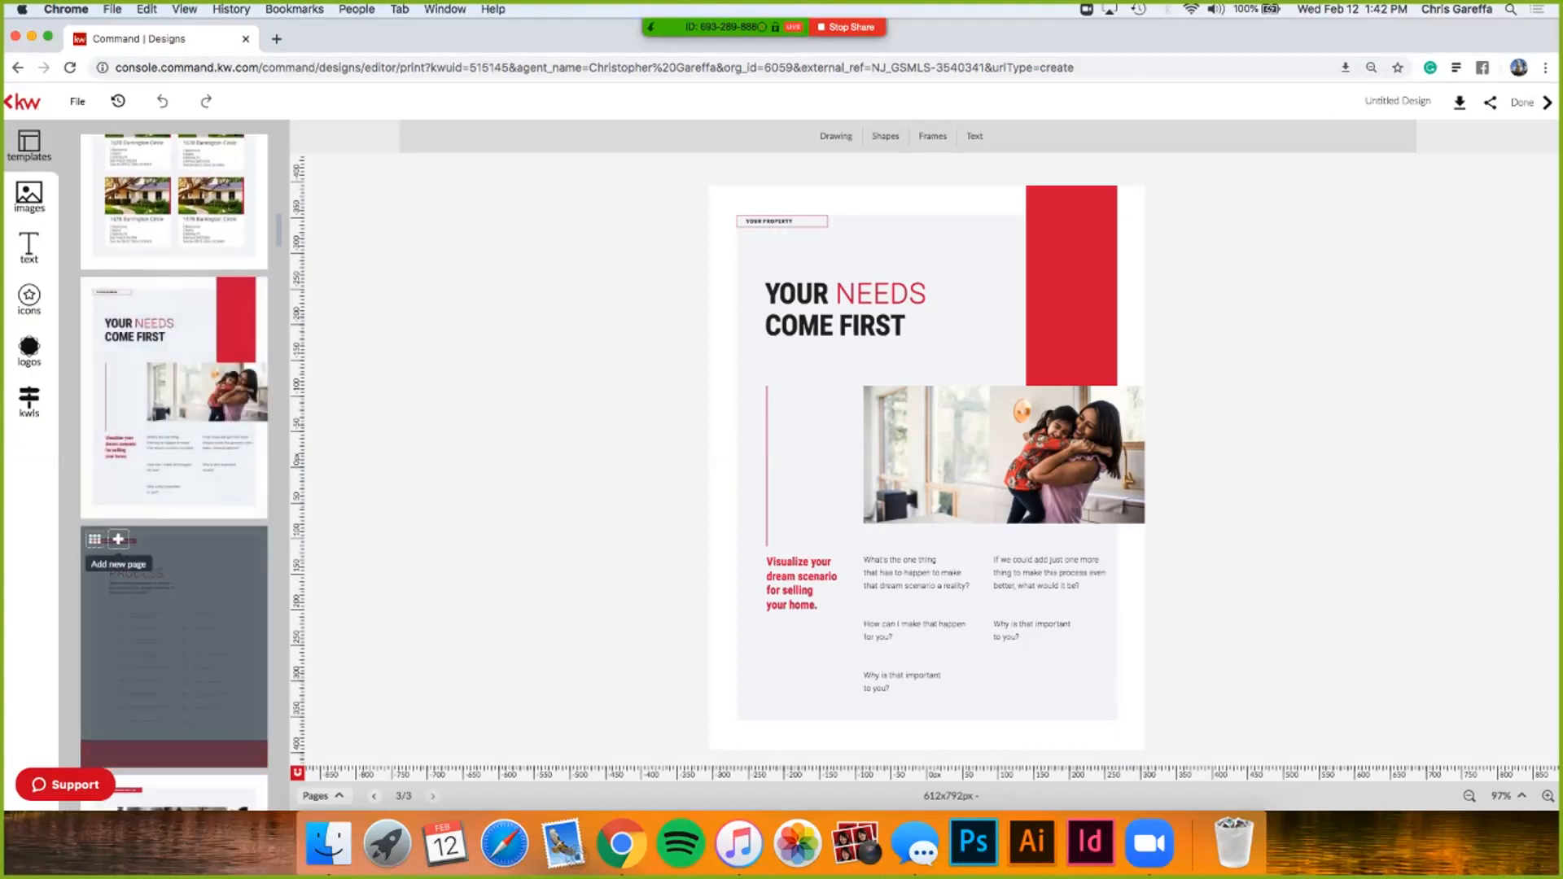
click(117, 538)
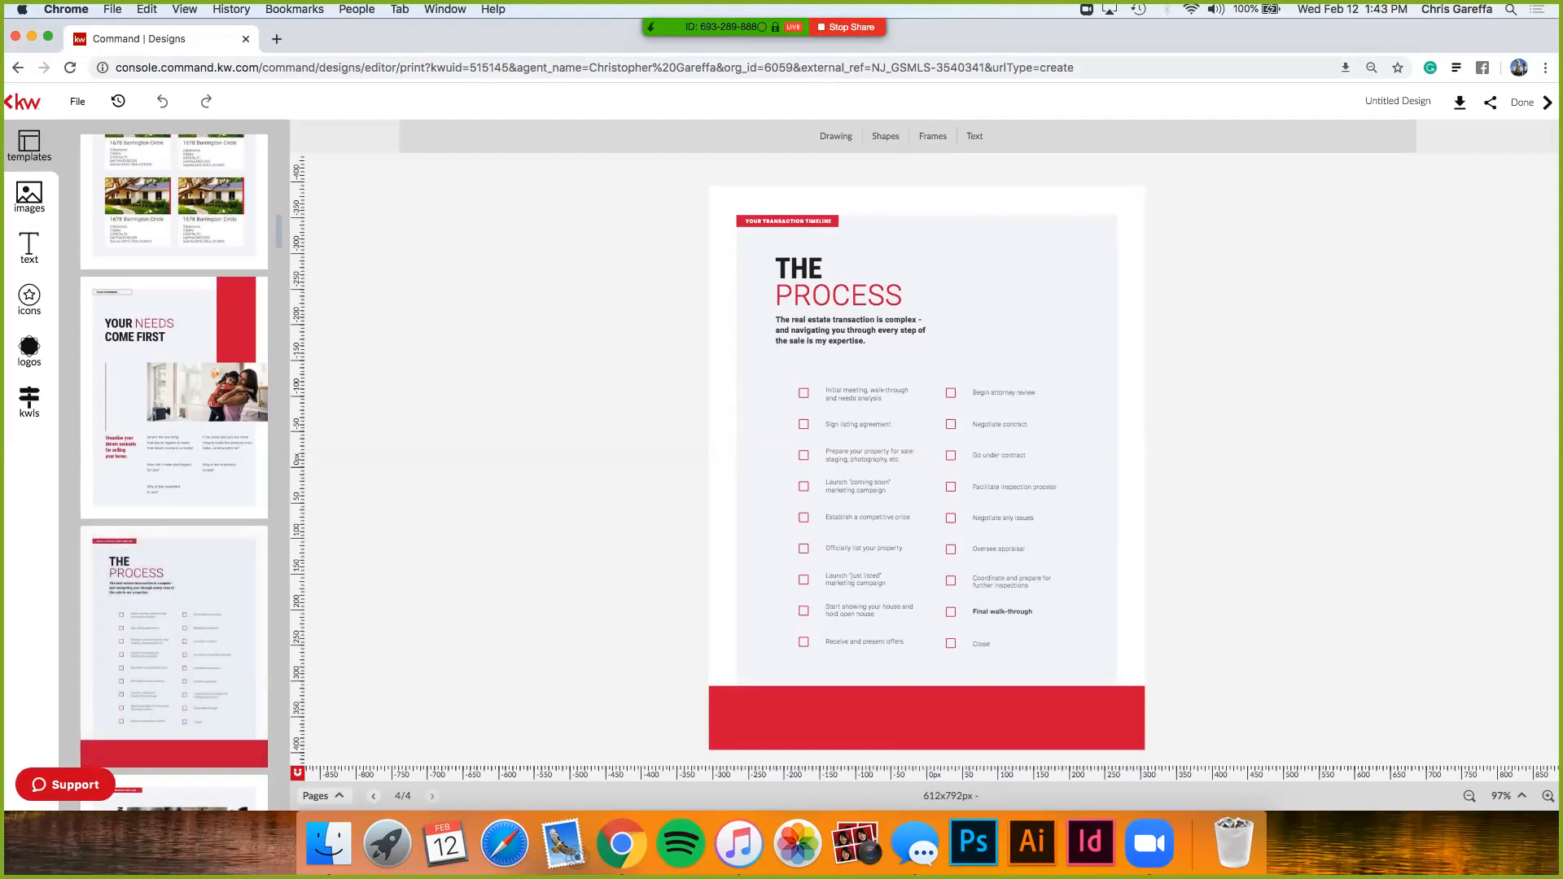
- Select the whole project's view link under Share > The Project and open a new browser tab
click(1432, 102)
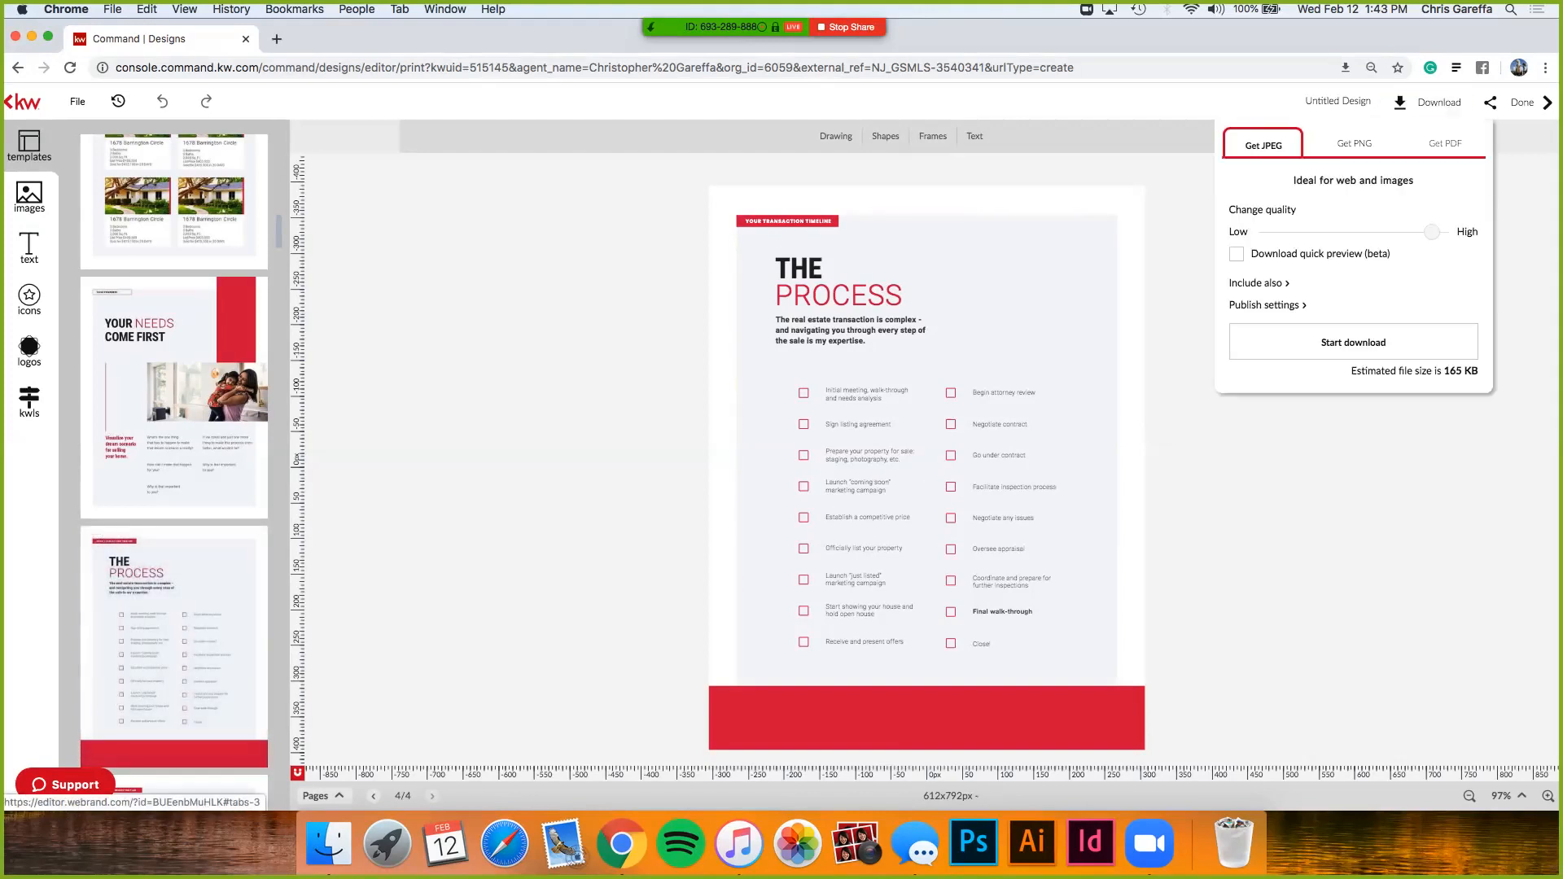
click(1485, 102)
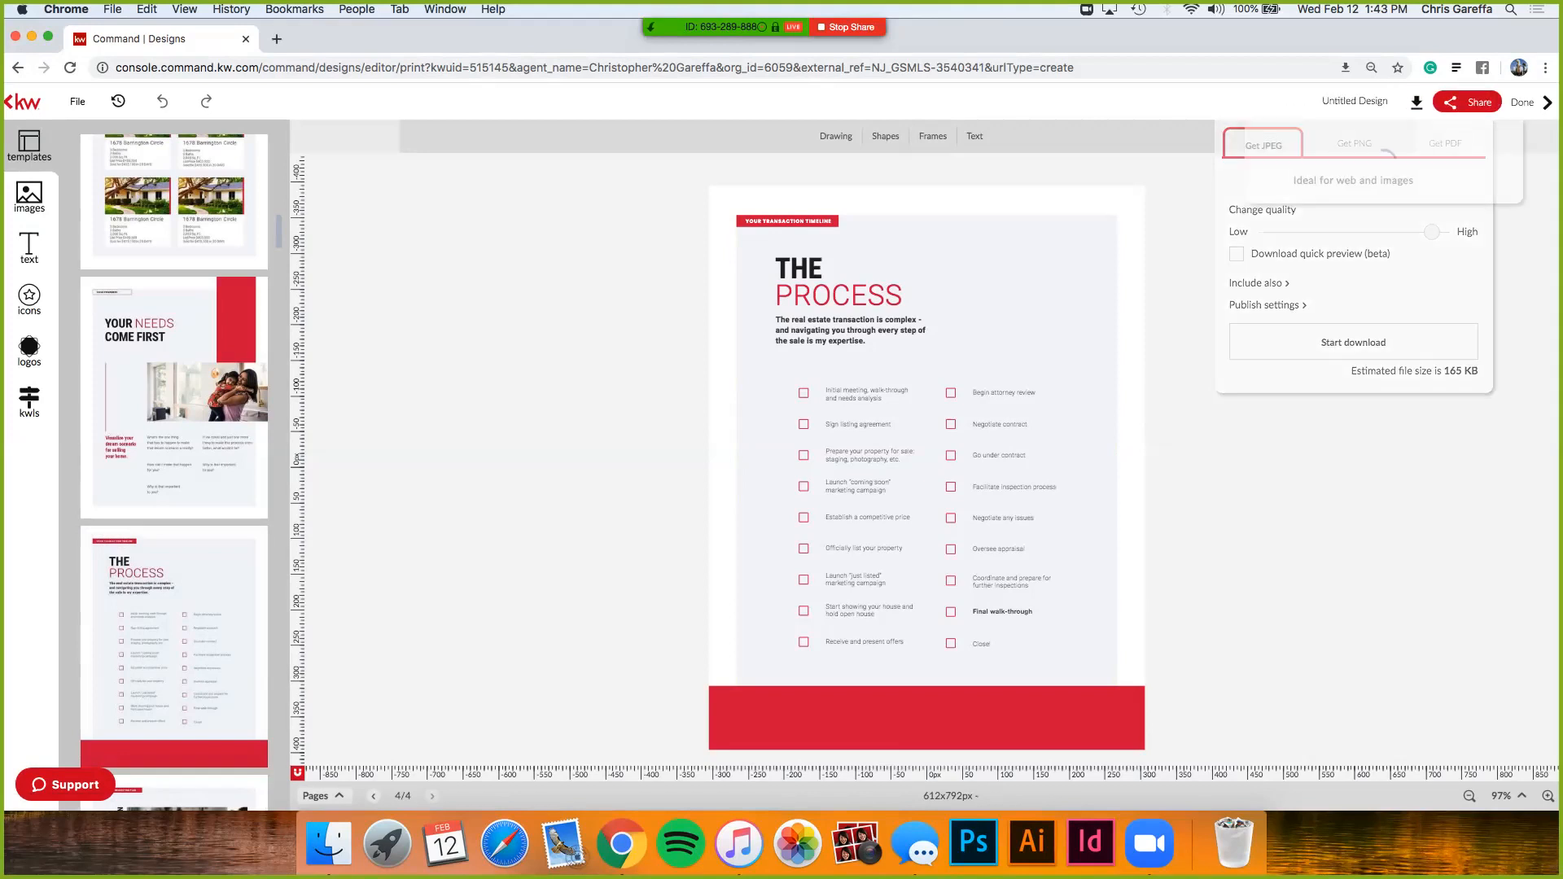
click(1457, 144)
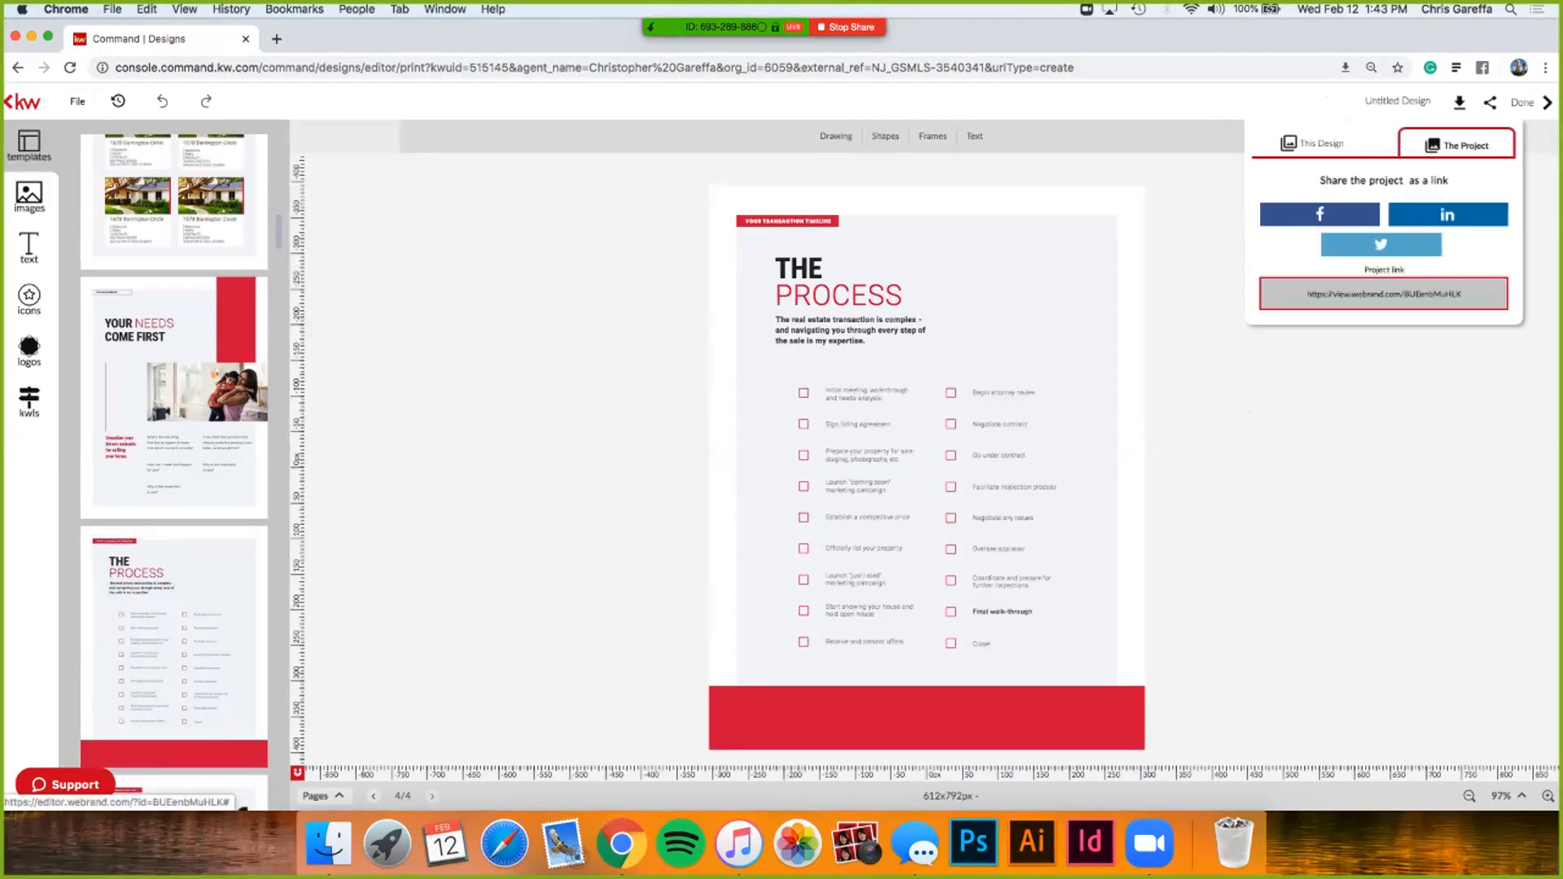
click(1384, 294)
key(super+c)
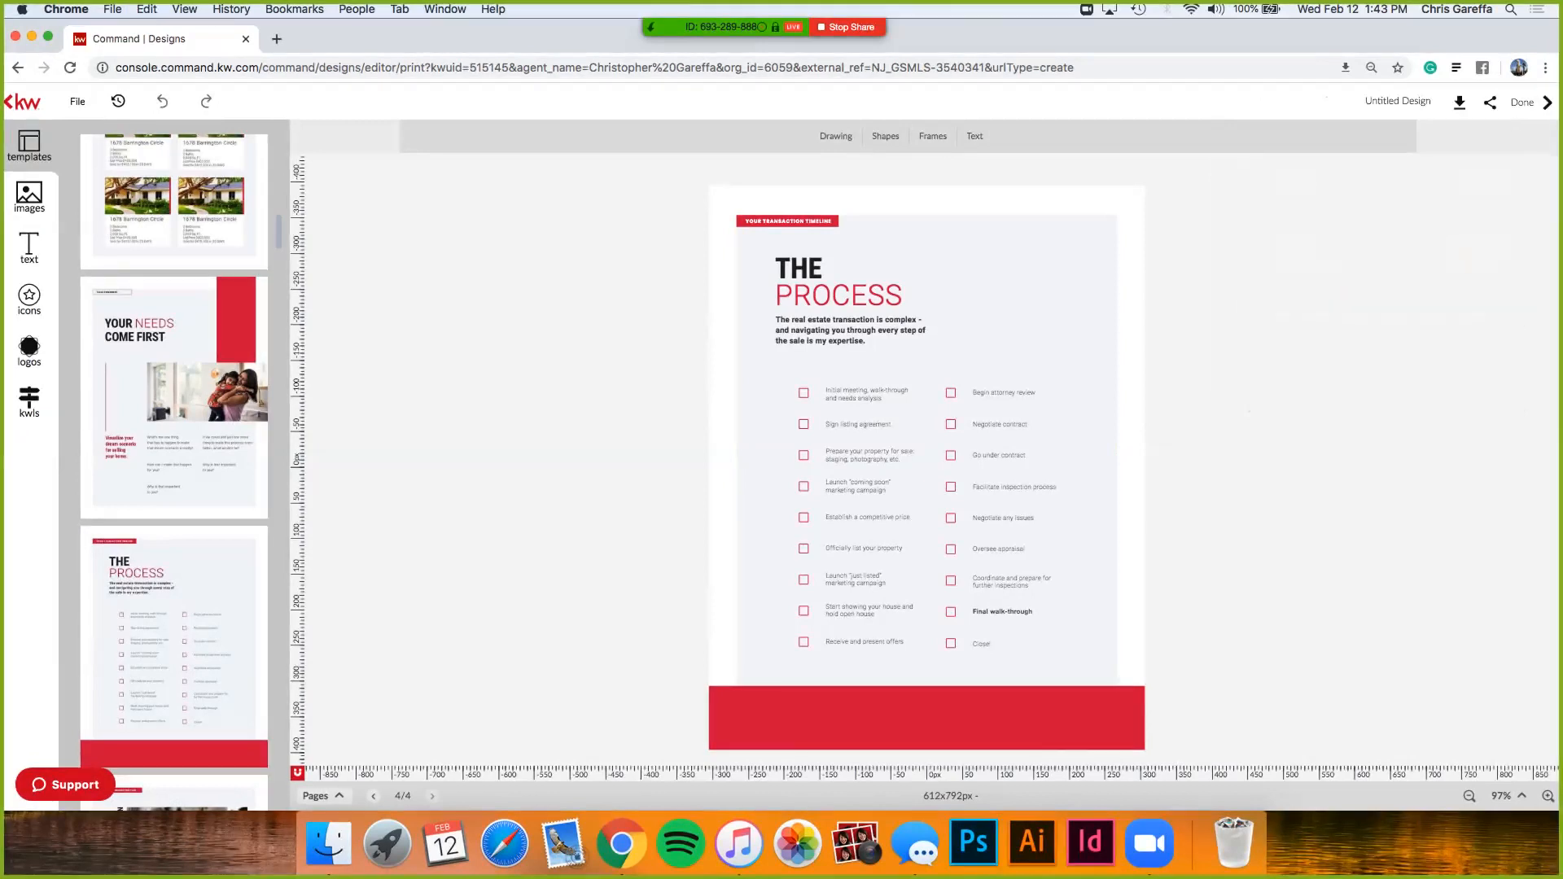
click(77, 101)
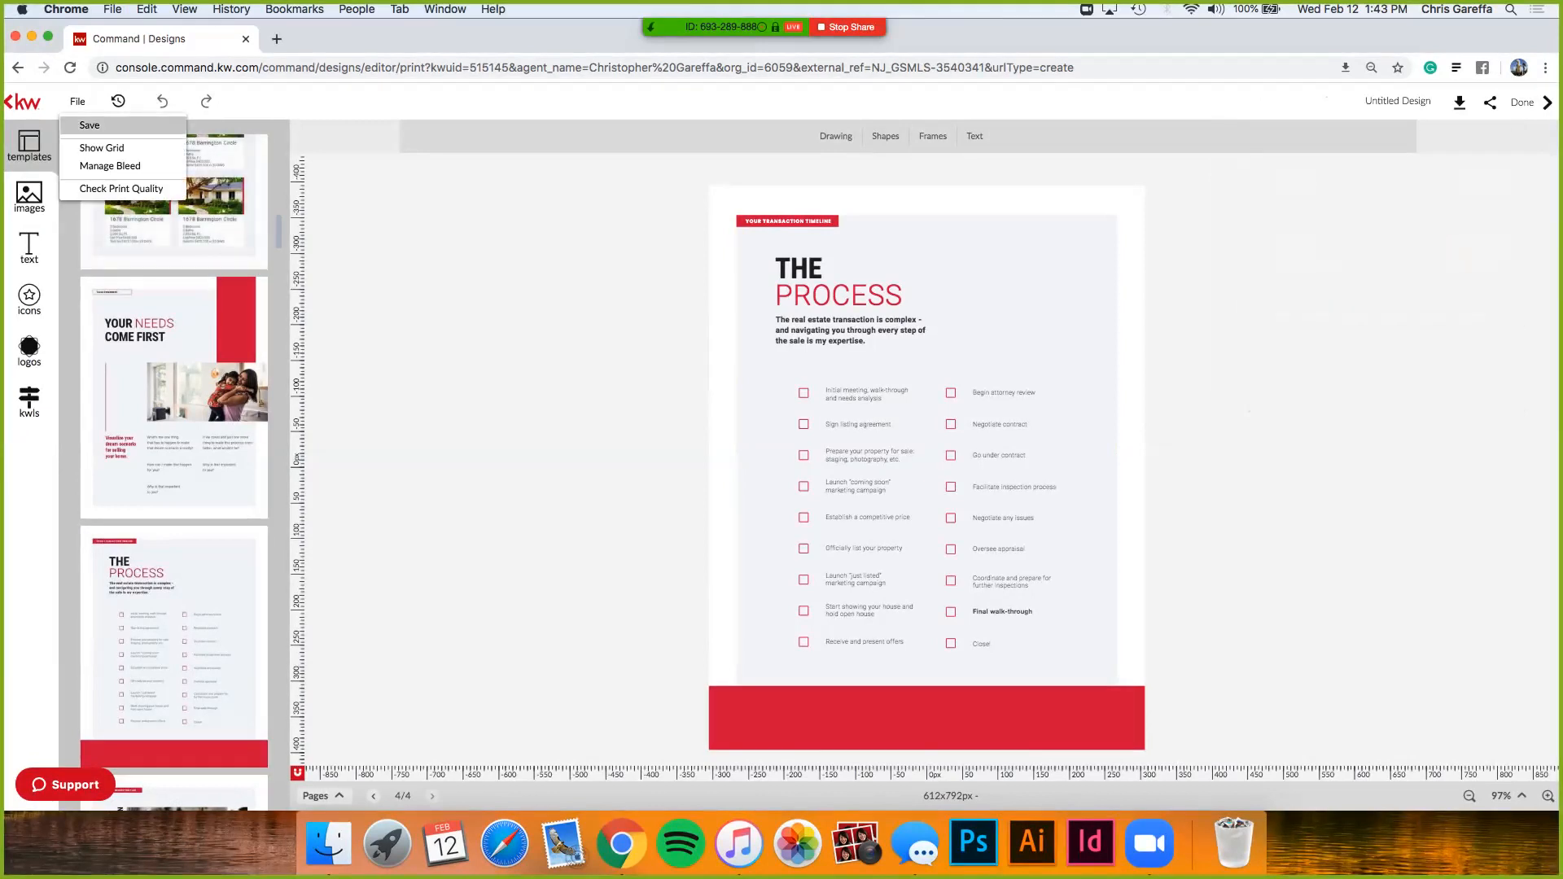
click(277, 38)
- Load the shared project link, page through to The Process, then close the viewer tab
key(super+v)
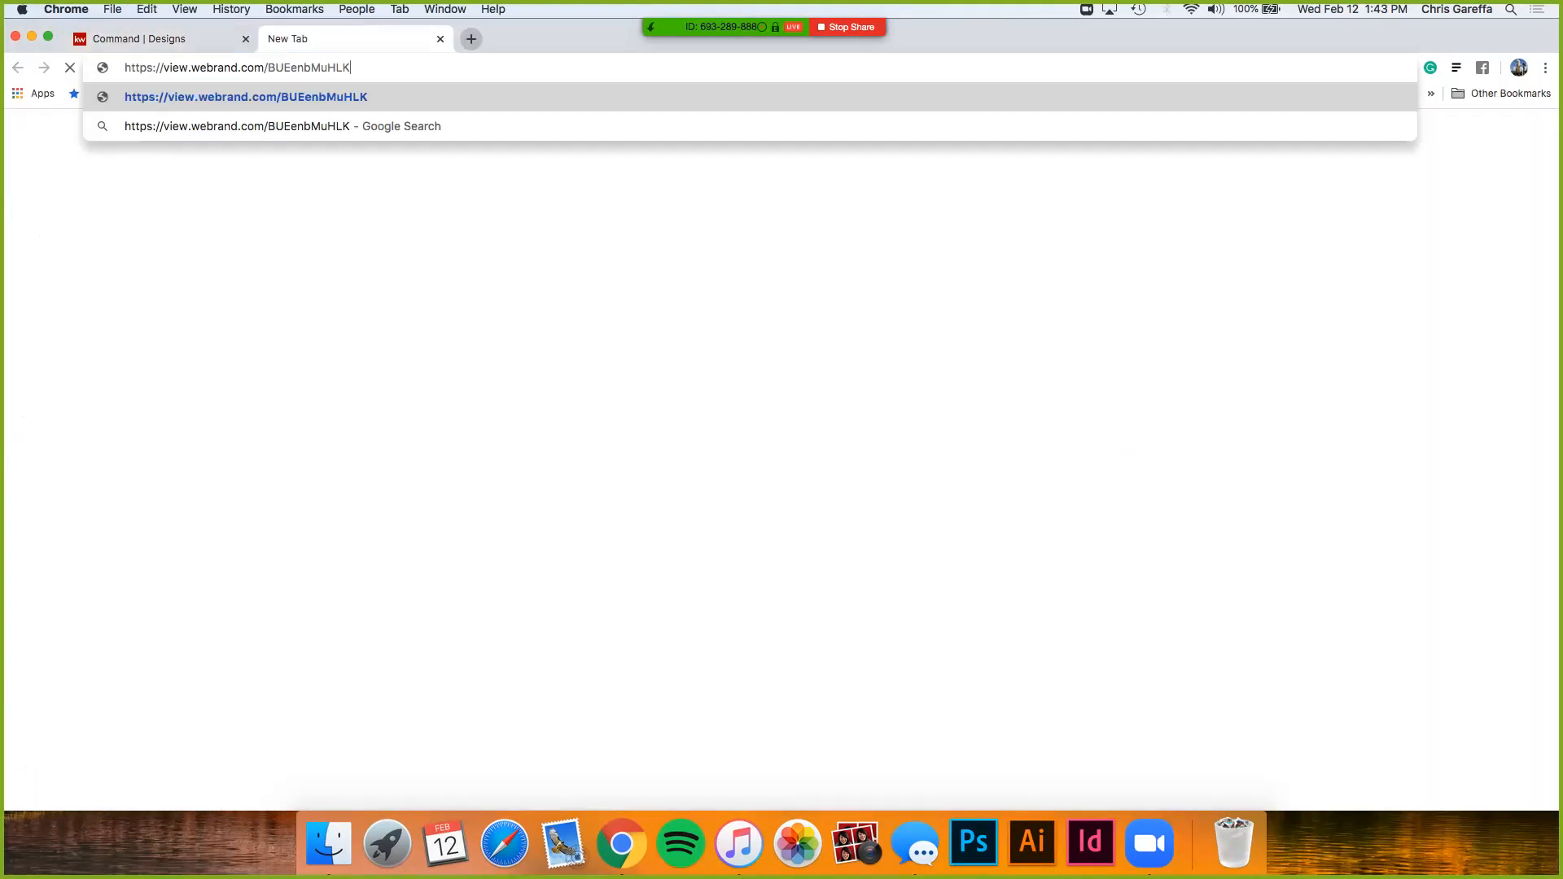
key(Return)
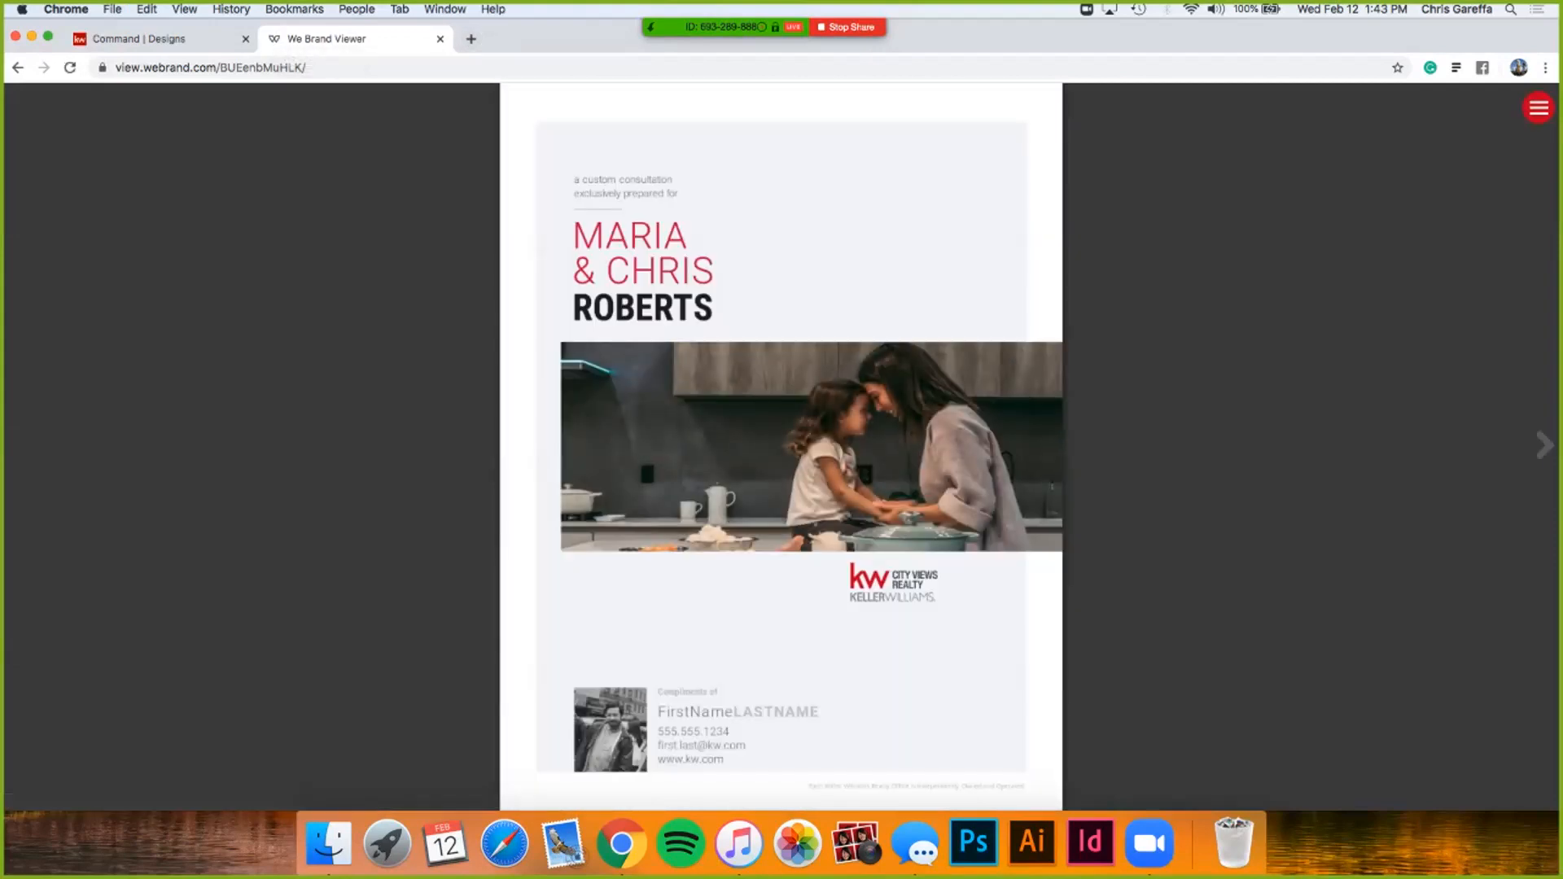
click(1543, 445)
click(1544, 445)
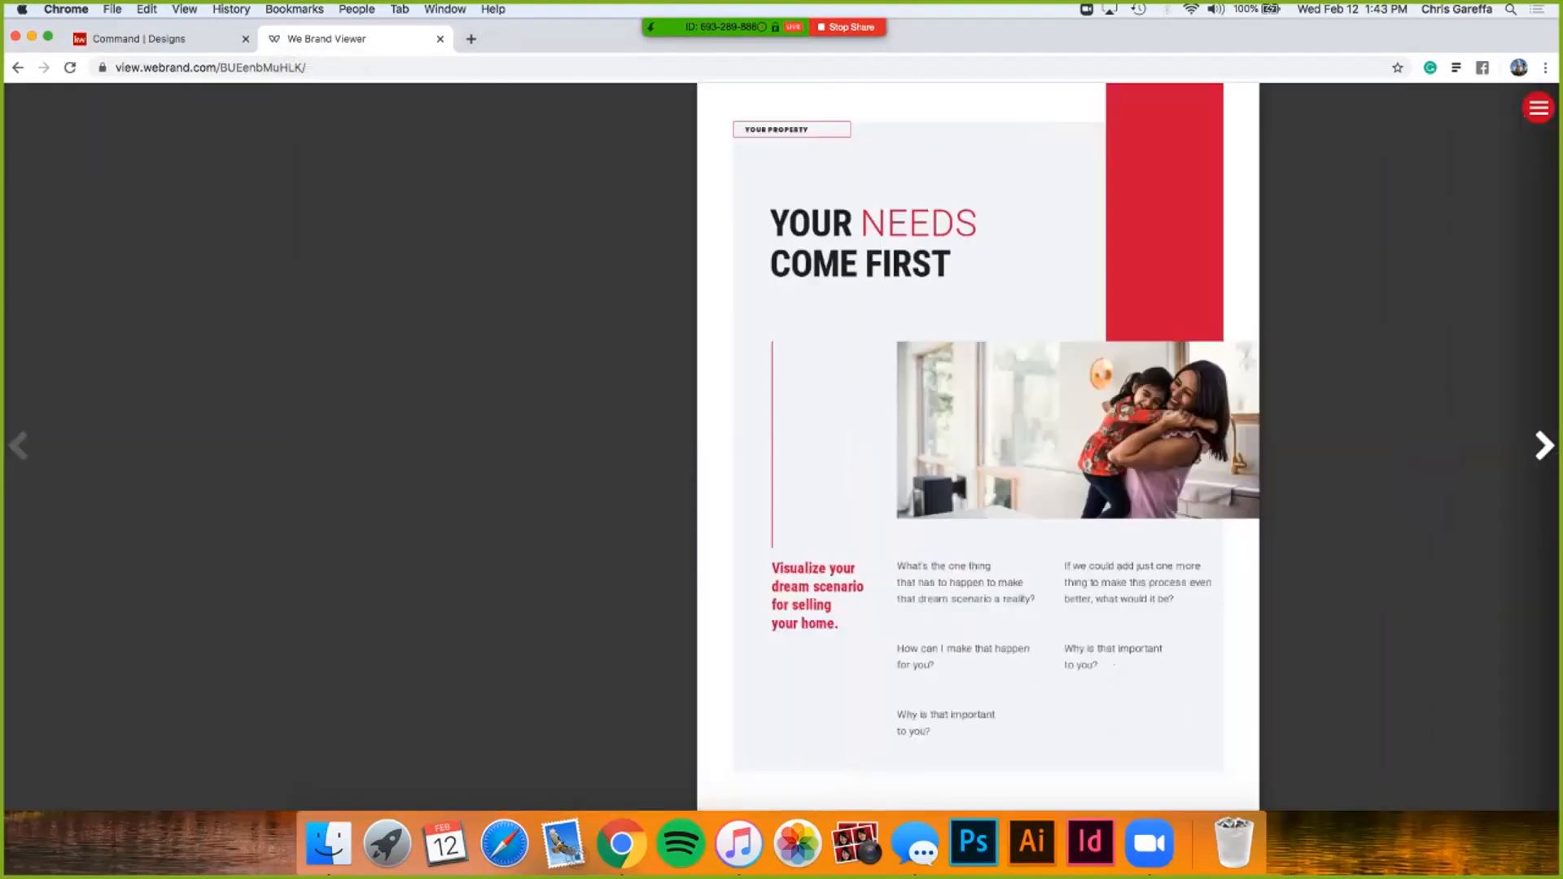
click(1544, 445)
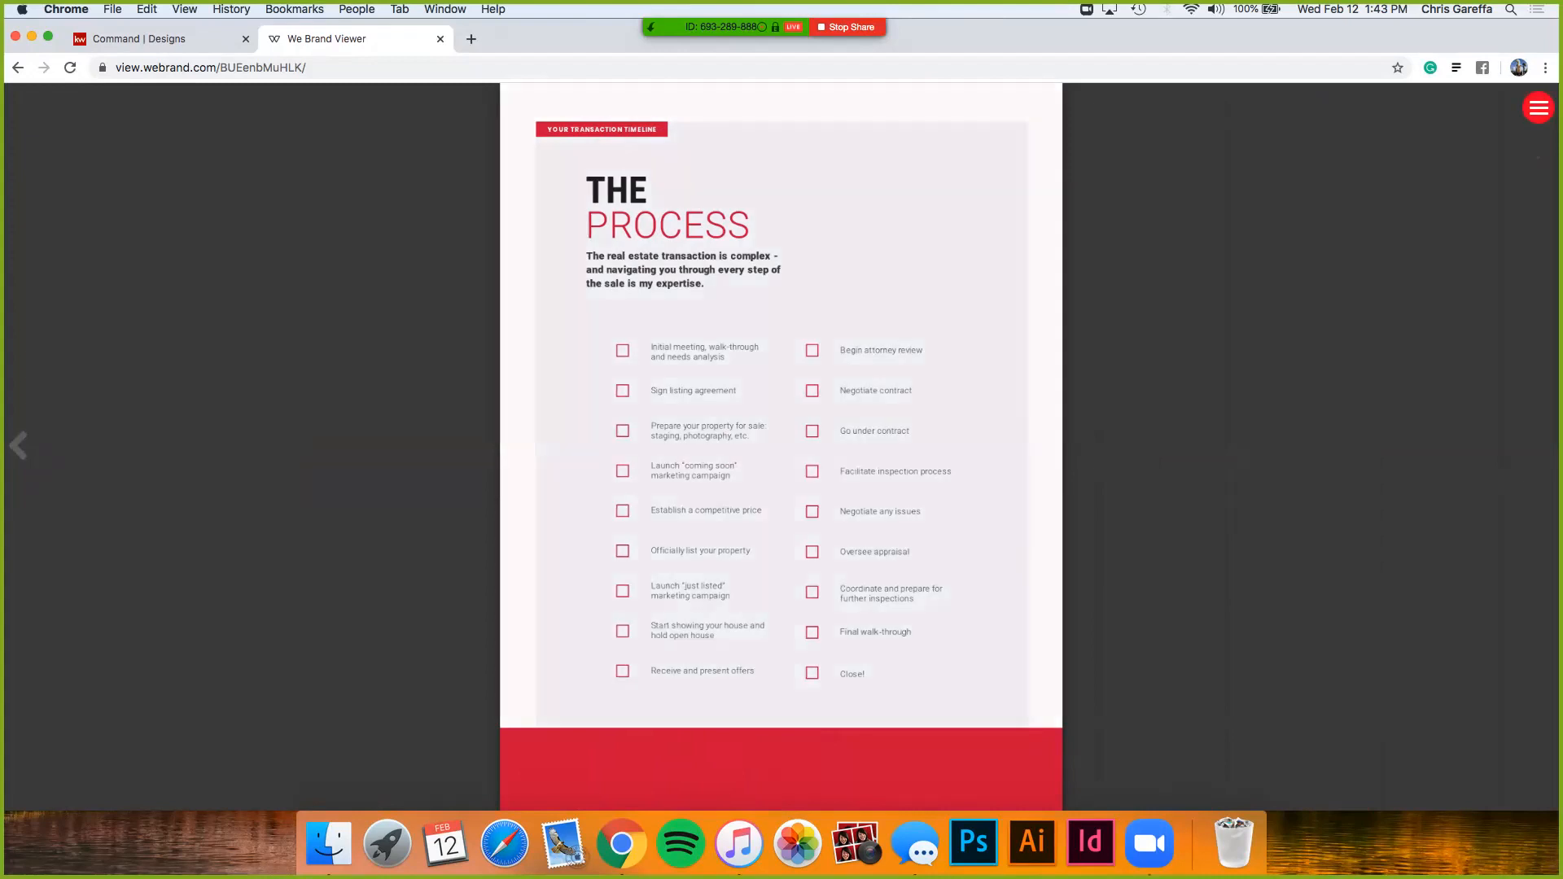
click(1538, 107)
click(1538, 107)
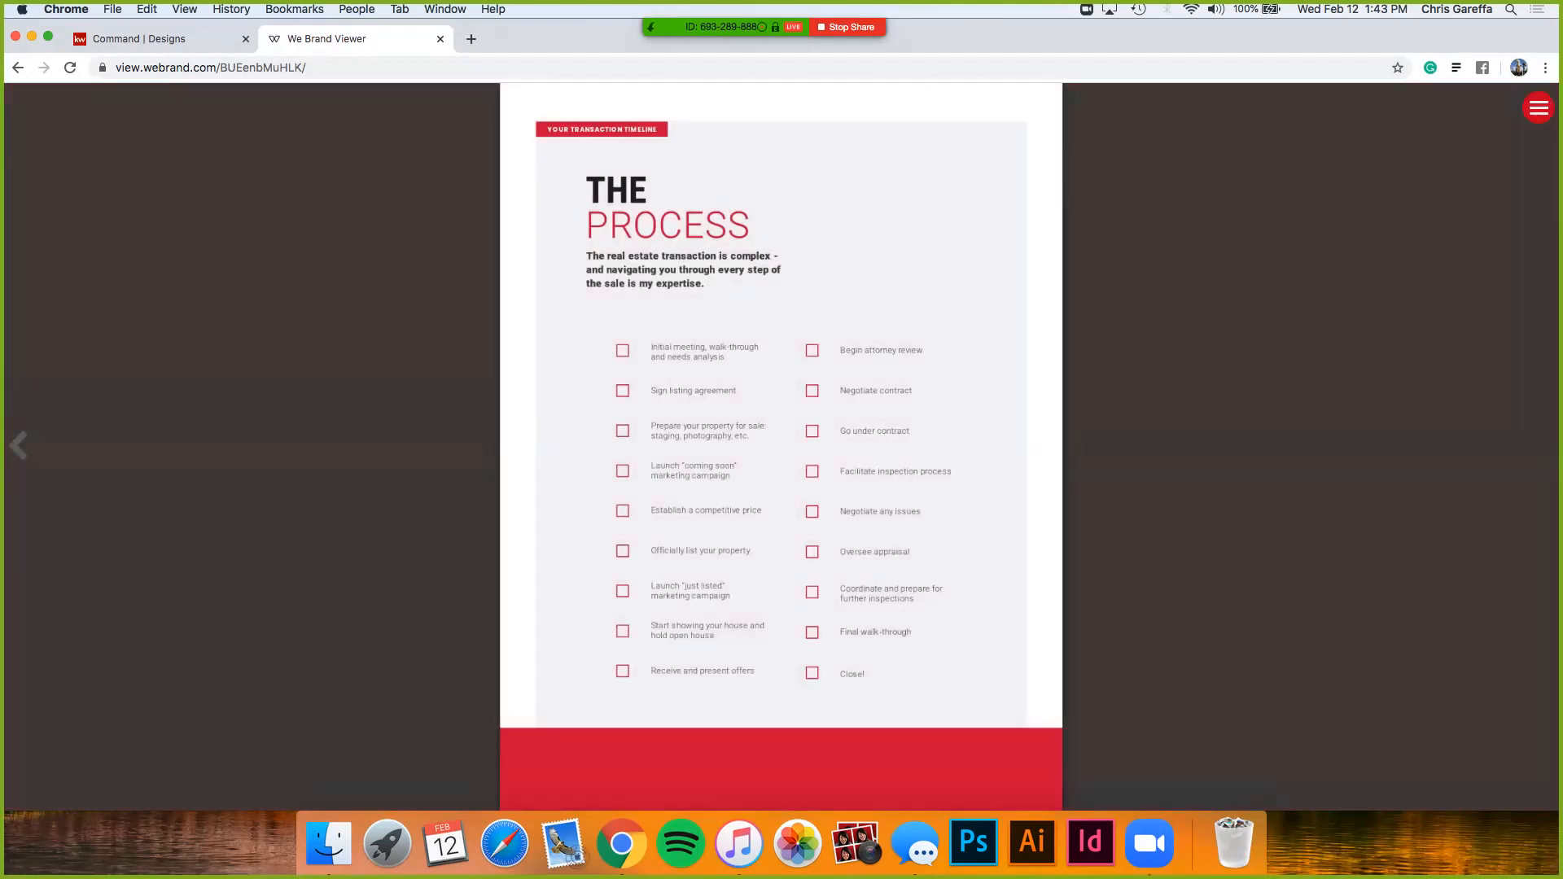
click(441, 39)
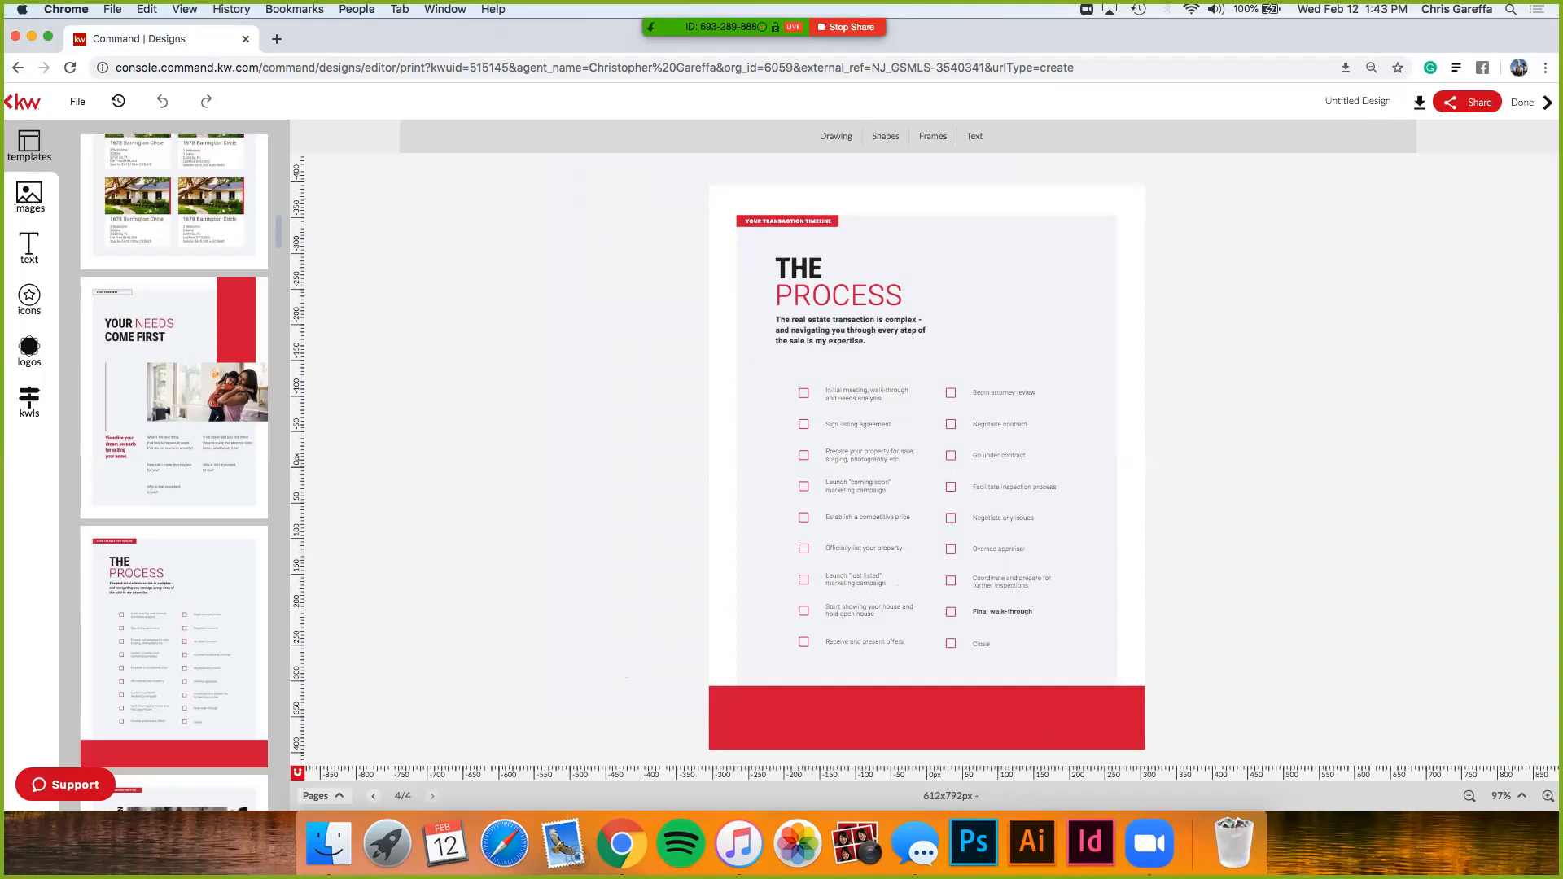
click(1468, 101)
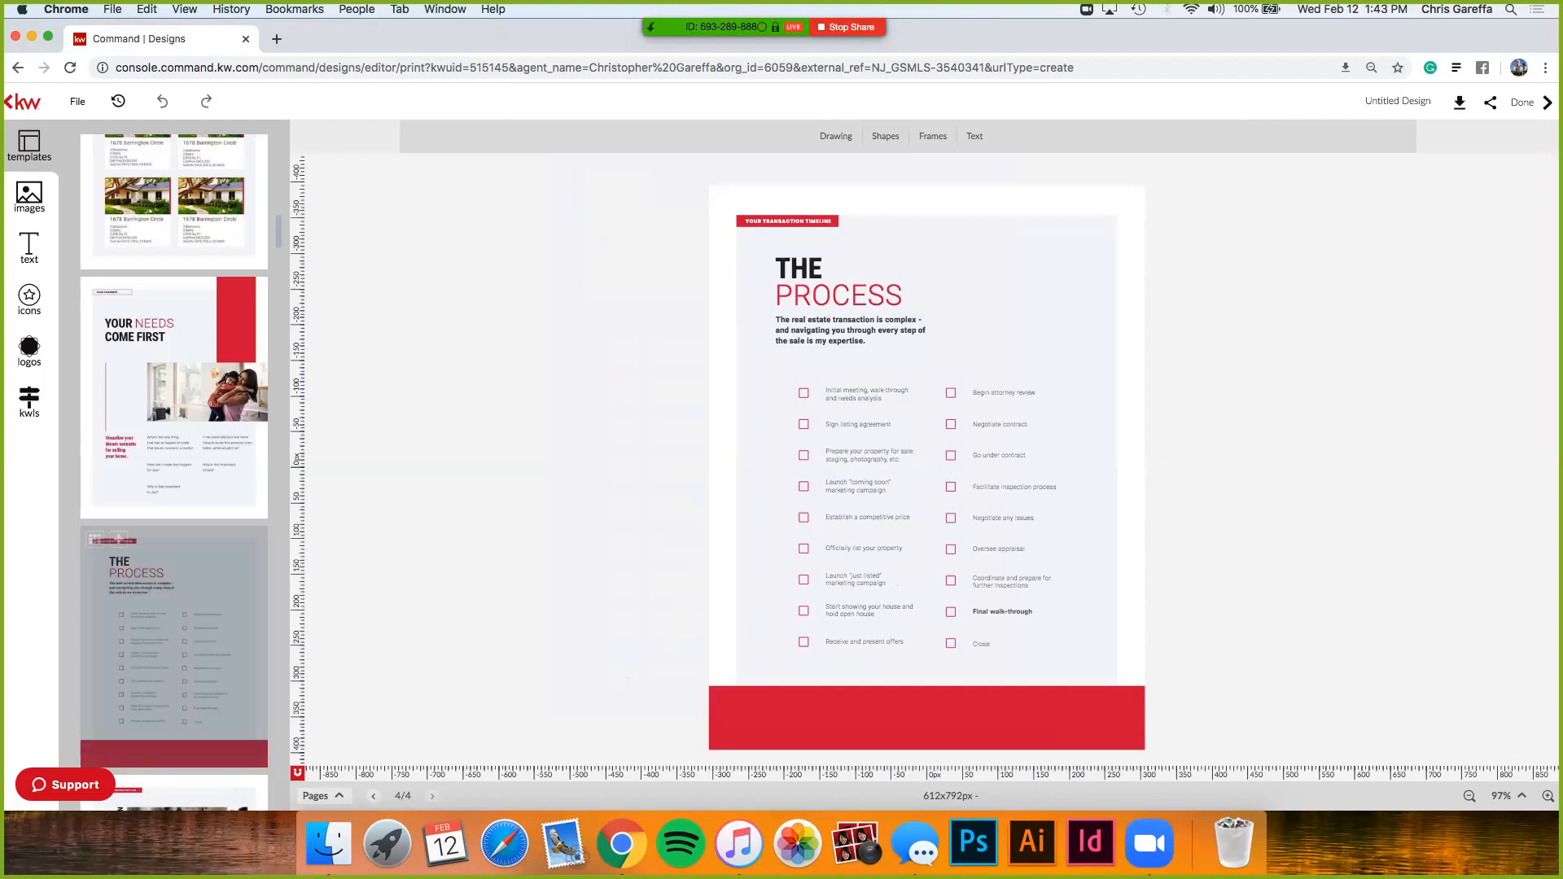
scroll(174, 472, down, 10)
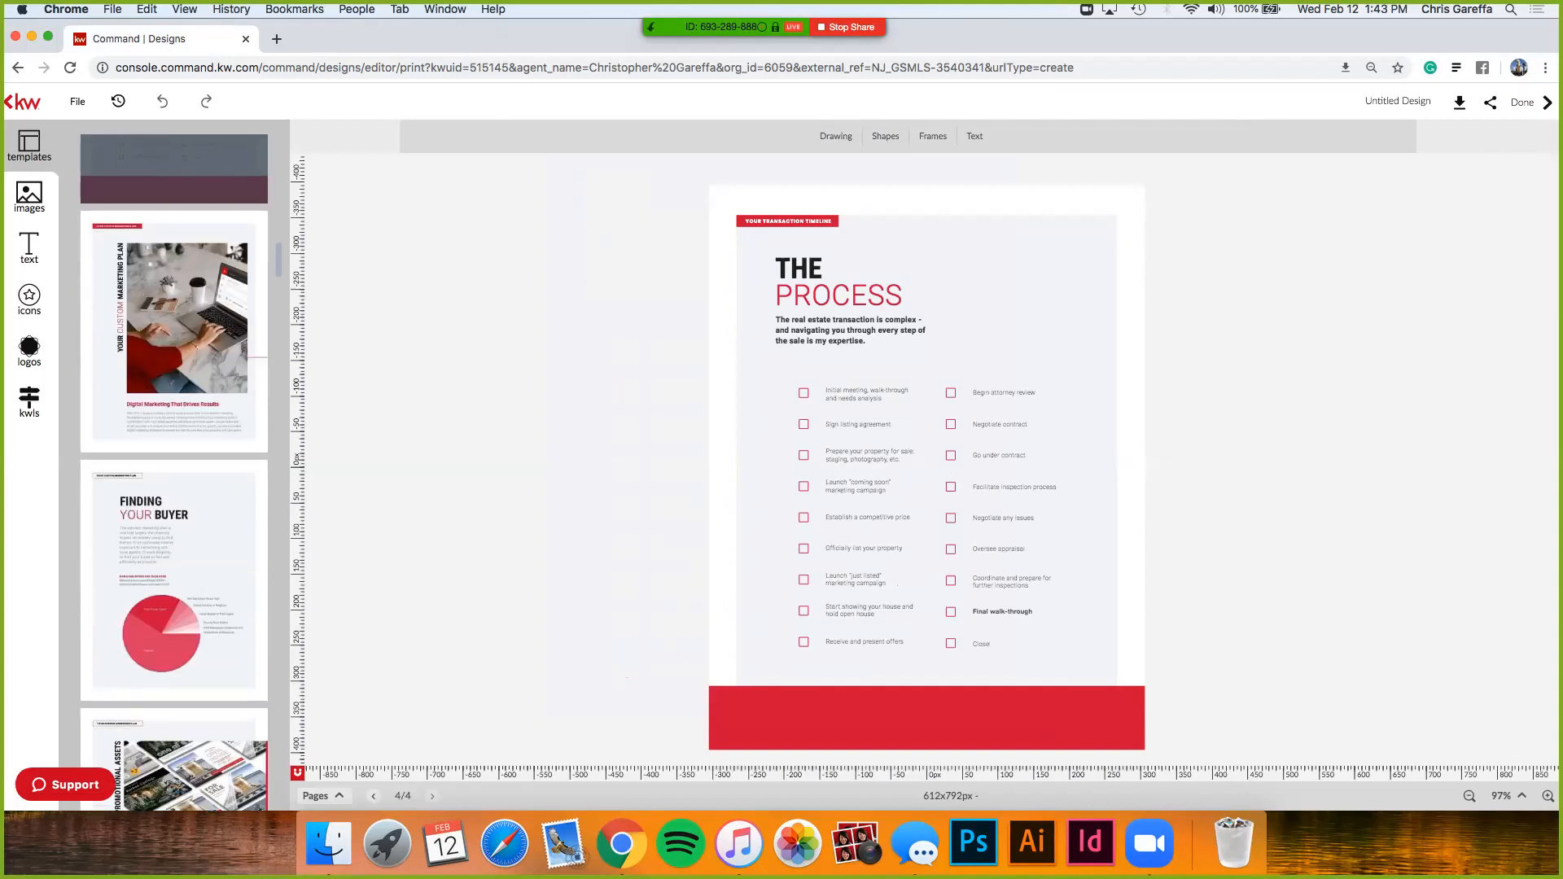
scroll(175, 473, down, 5)
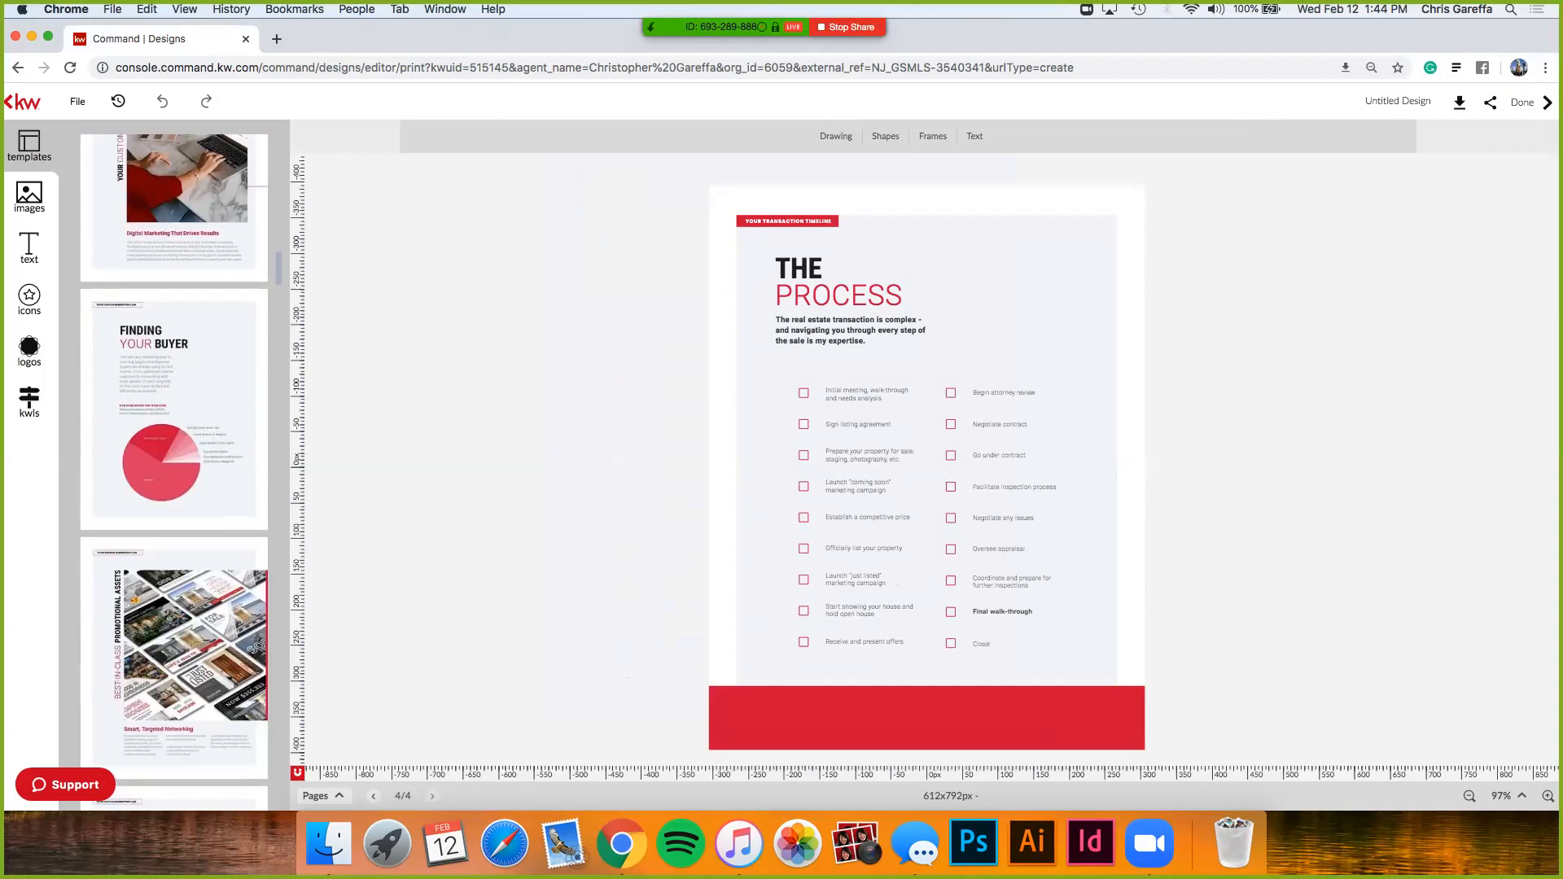
scroll(174, 473, down, 12)
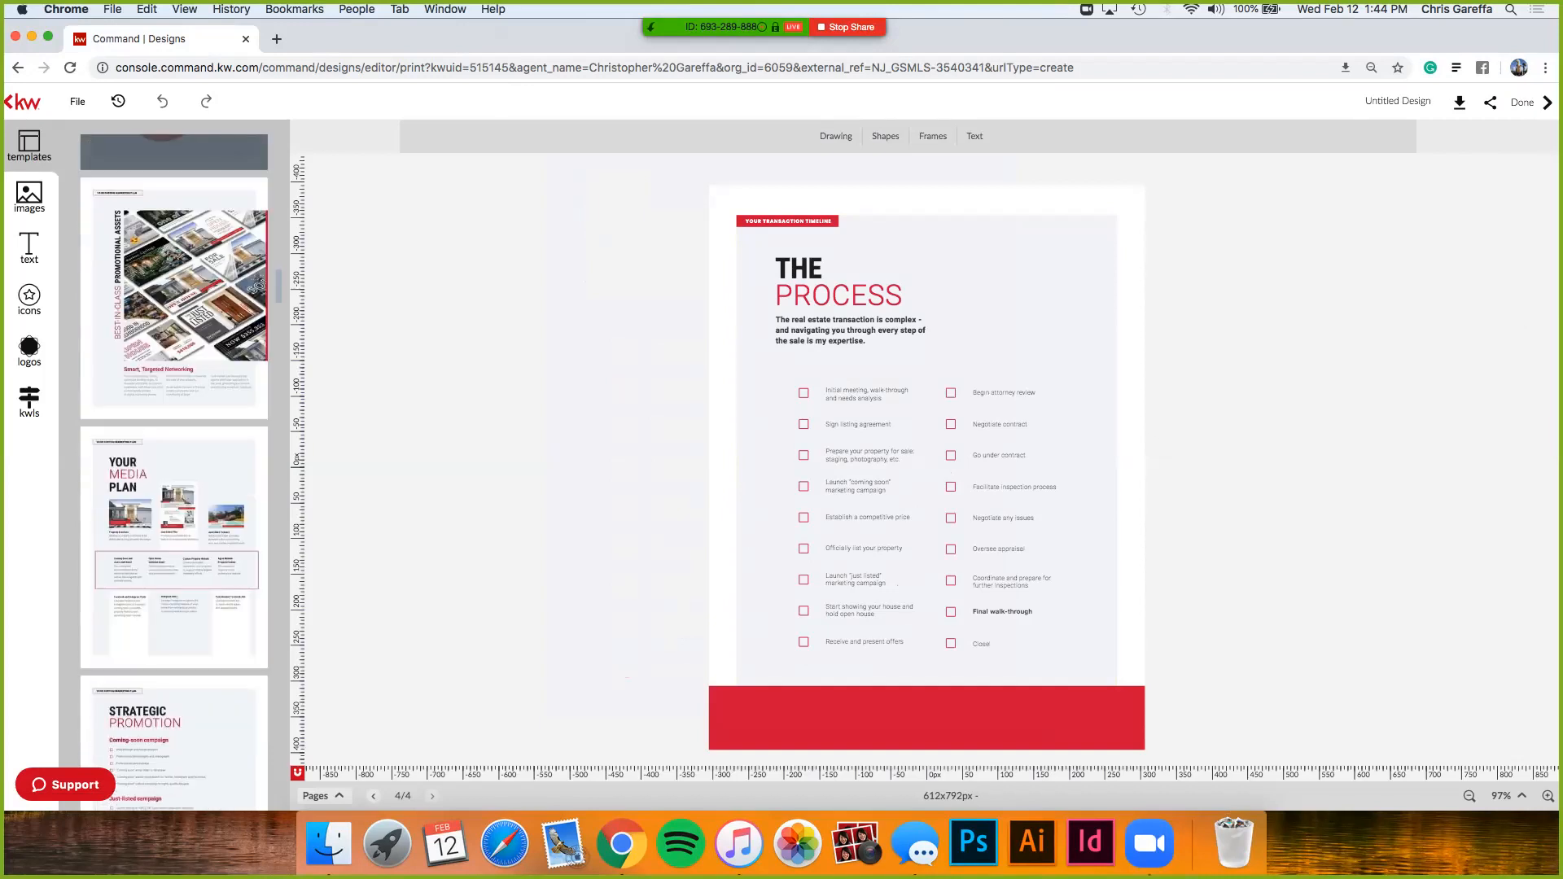
scroll(175, 473, down, 6)
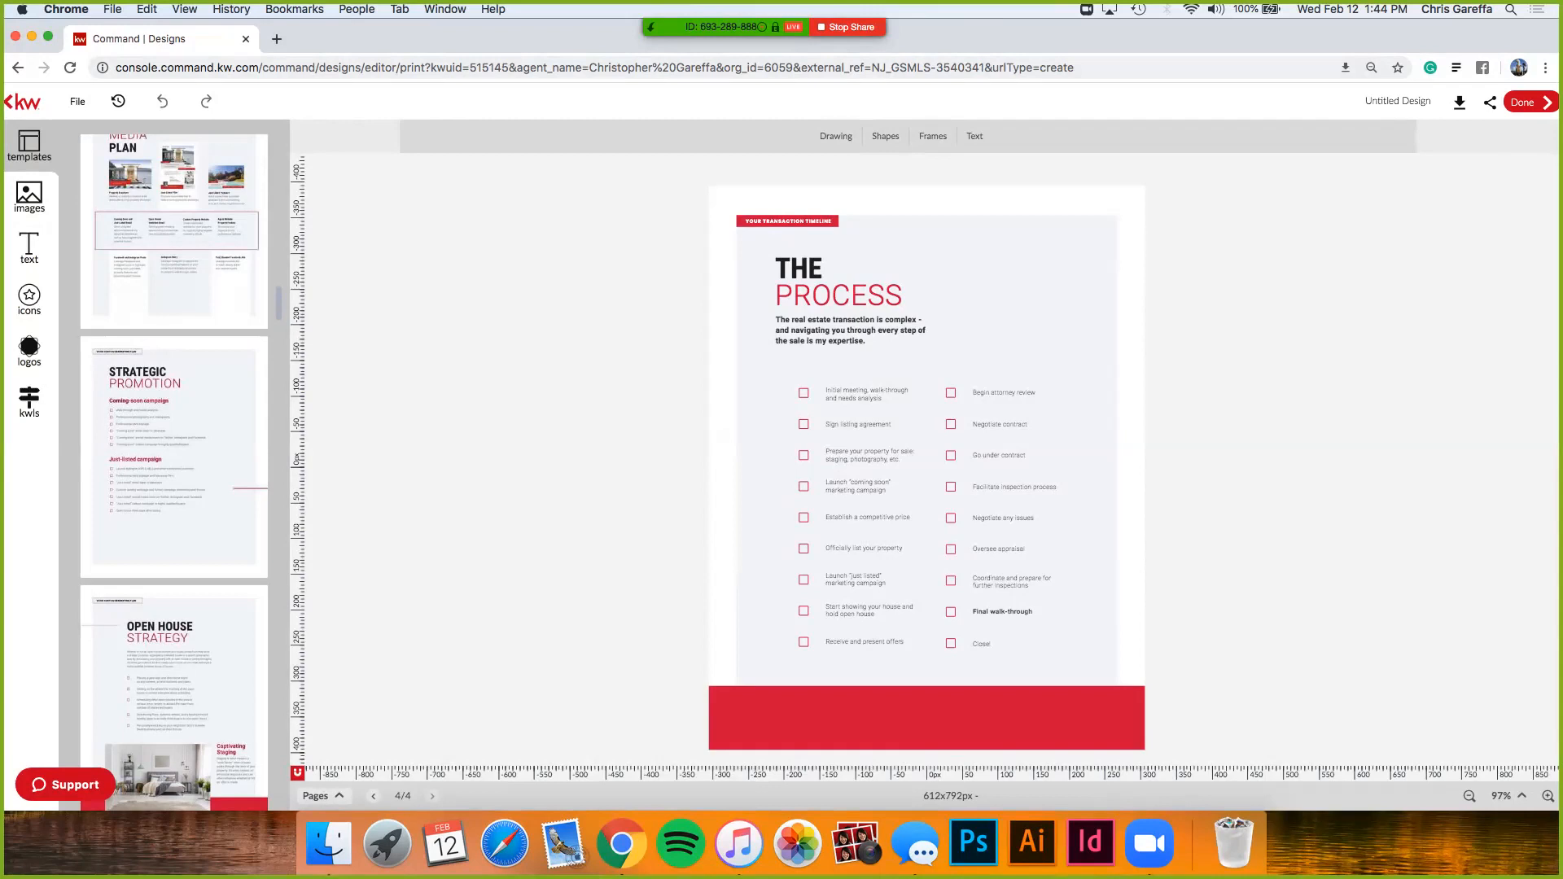
- Leave the editor and reopen the Untitled Design booklet from My Design Templates
click(1530, 102)
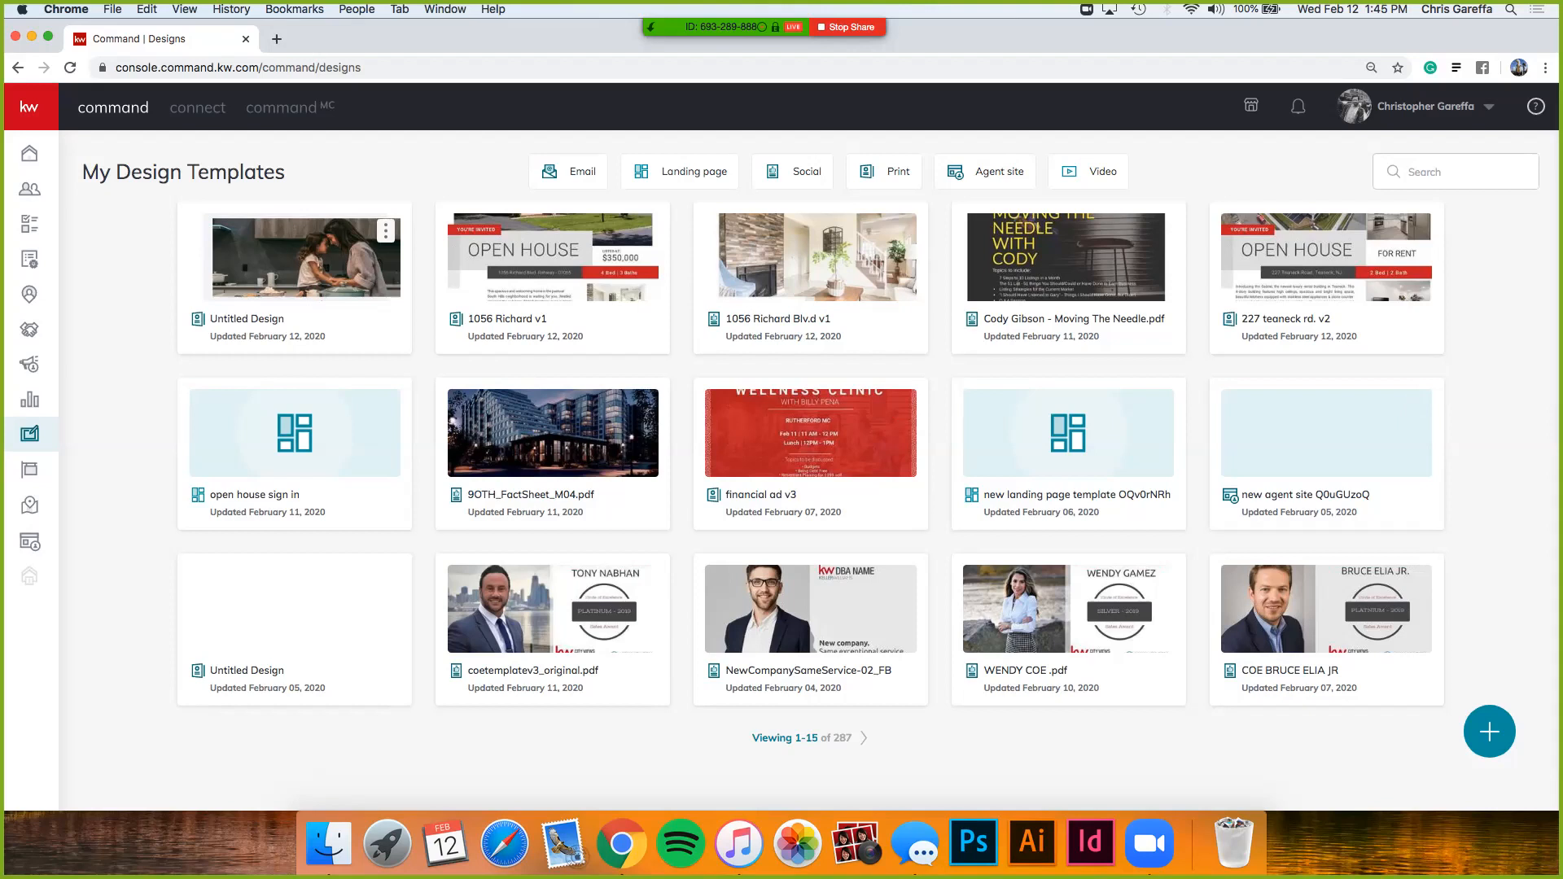
click(386, 232)
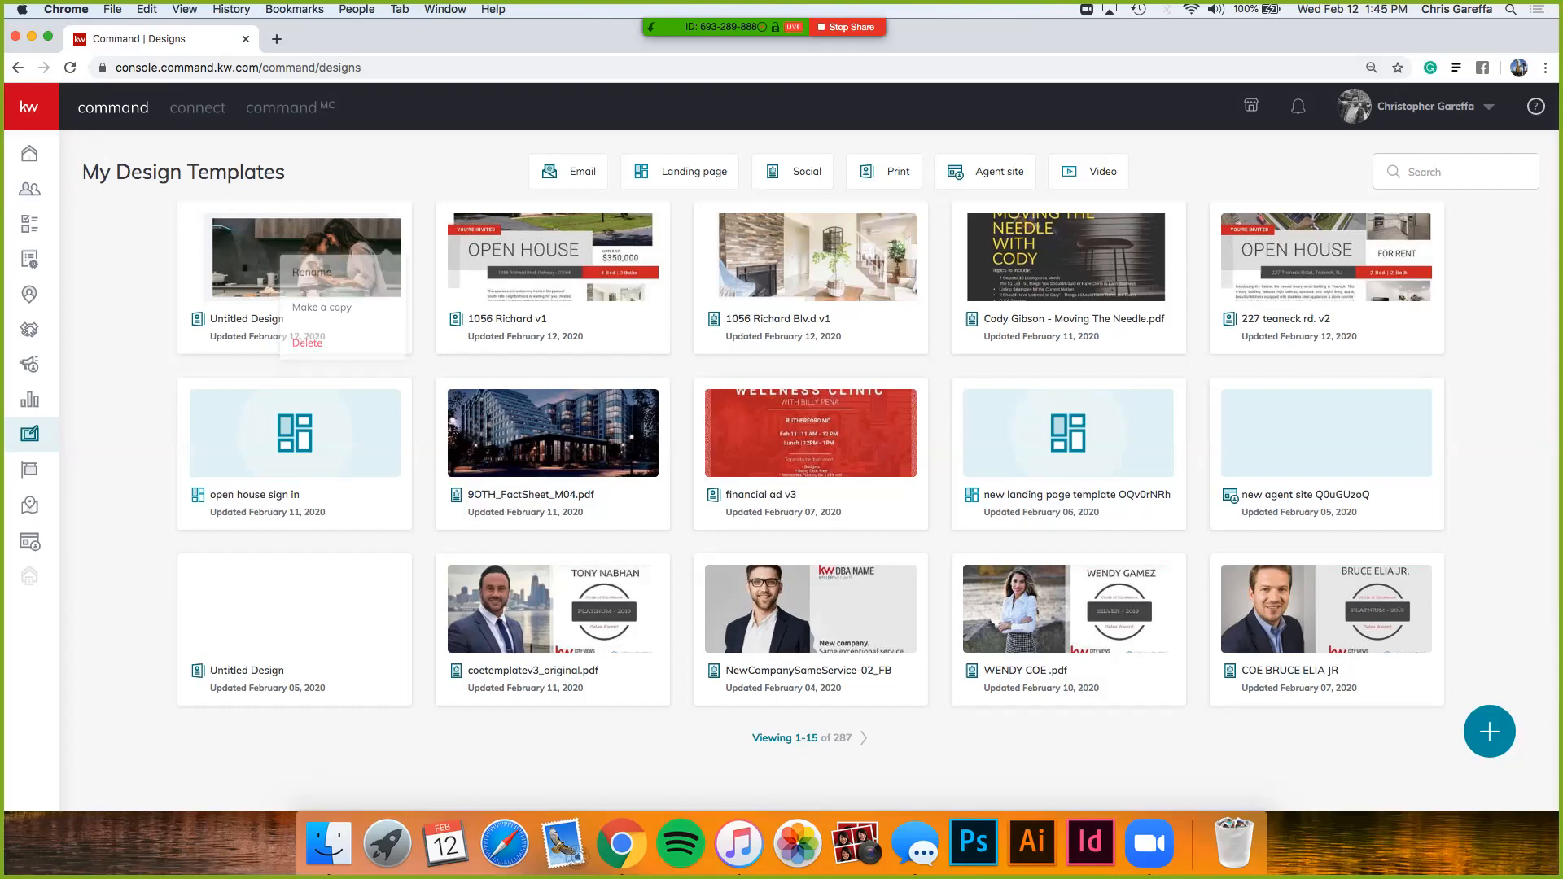
click(306, 262)
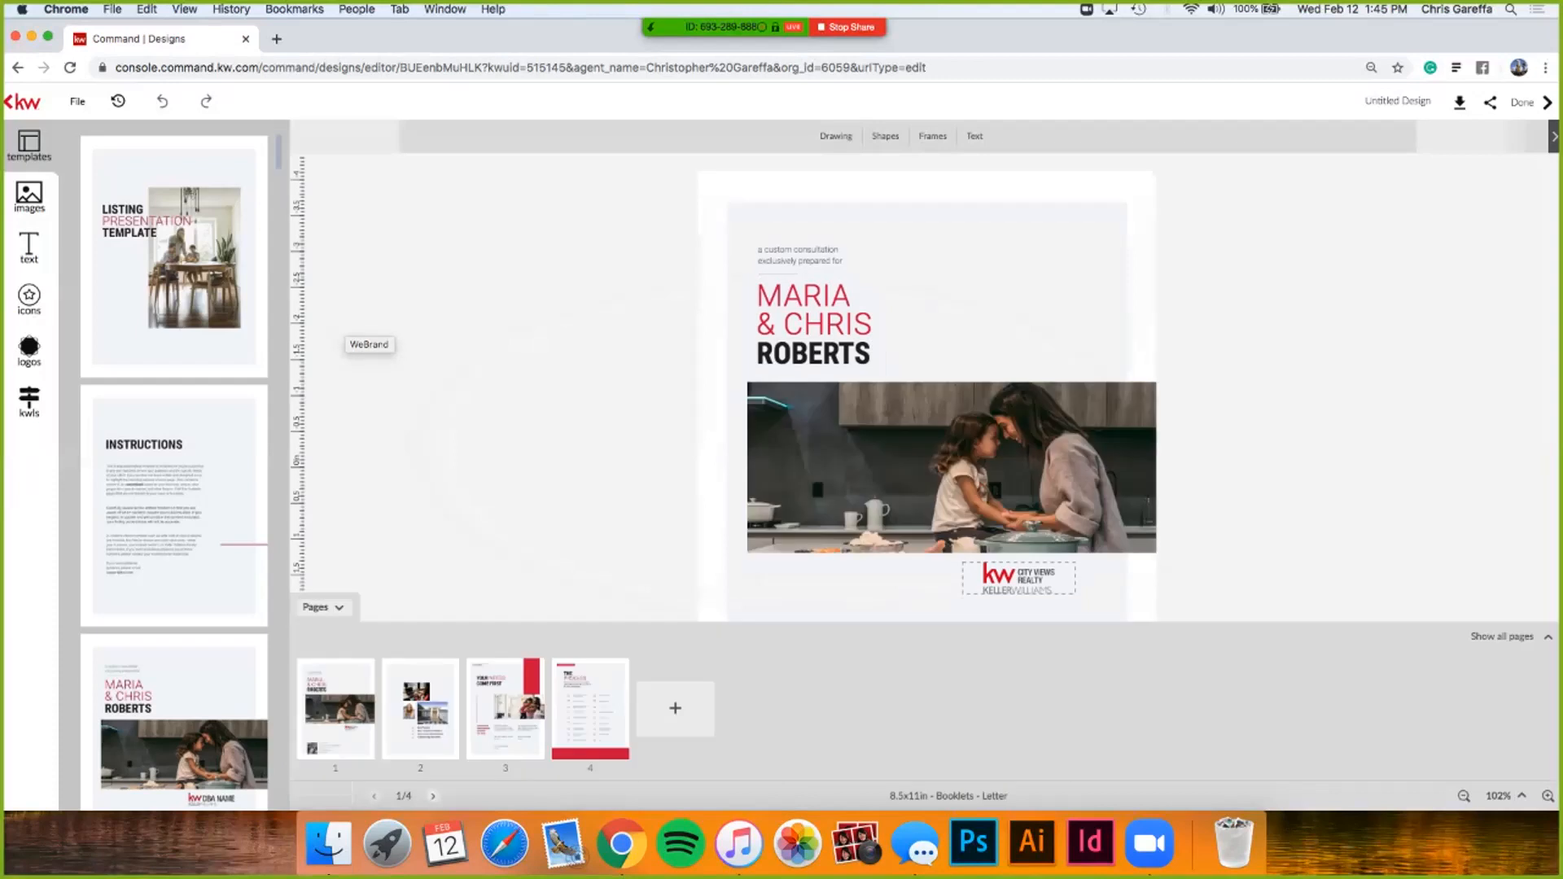
- Add the 'What's Happening in Barton Hills' neighborhood market-stats page as page five
scroll(174, 472, down, 7)
scroll(174, 472, down, 15)
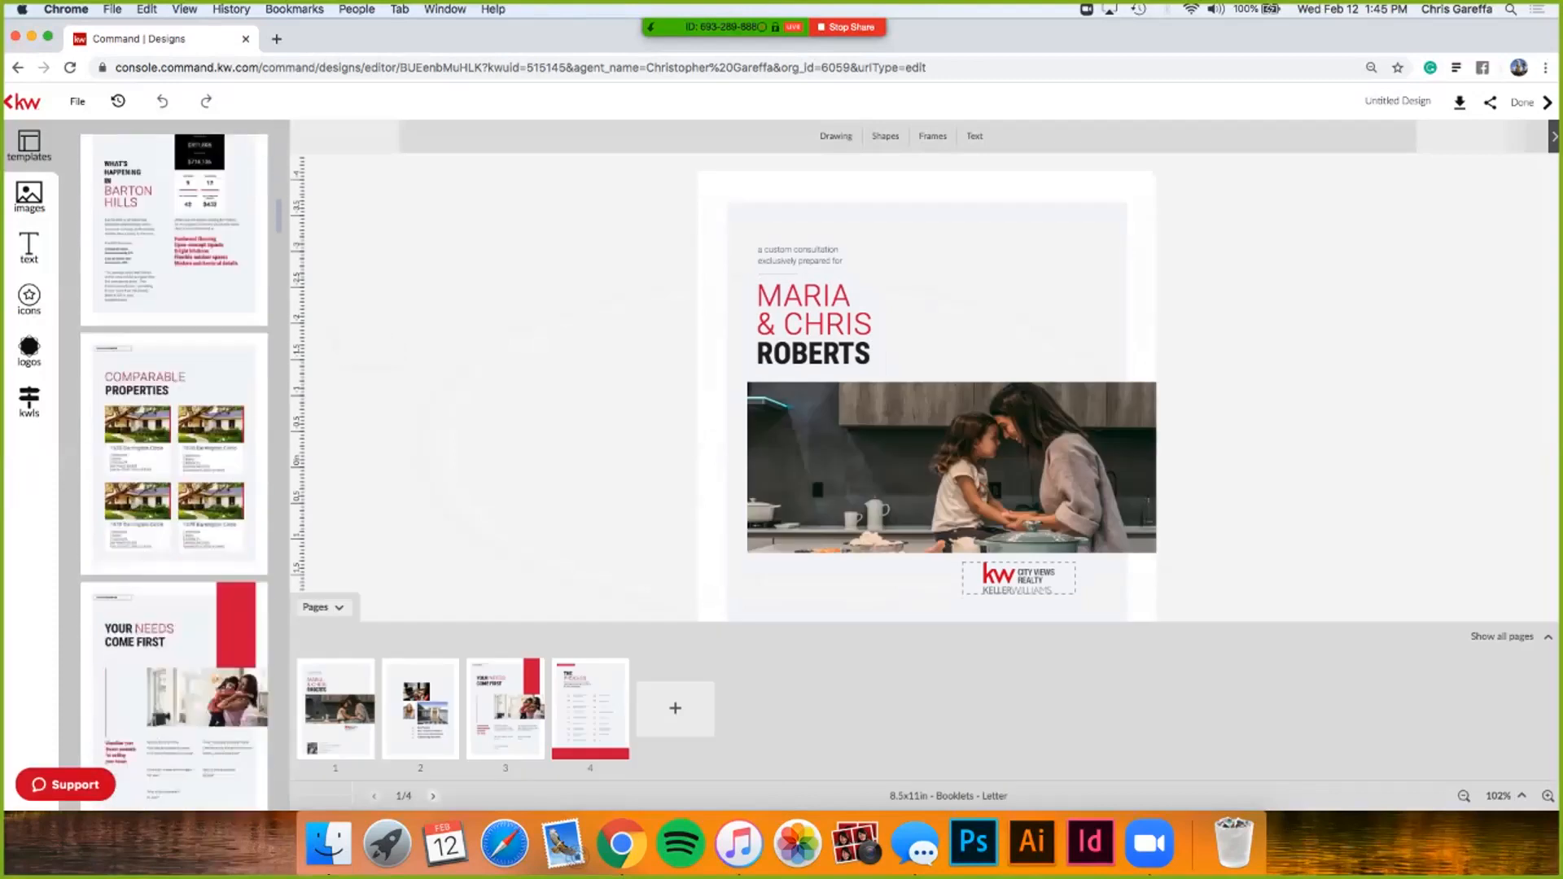
scroll(174, 472, down, 1)
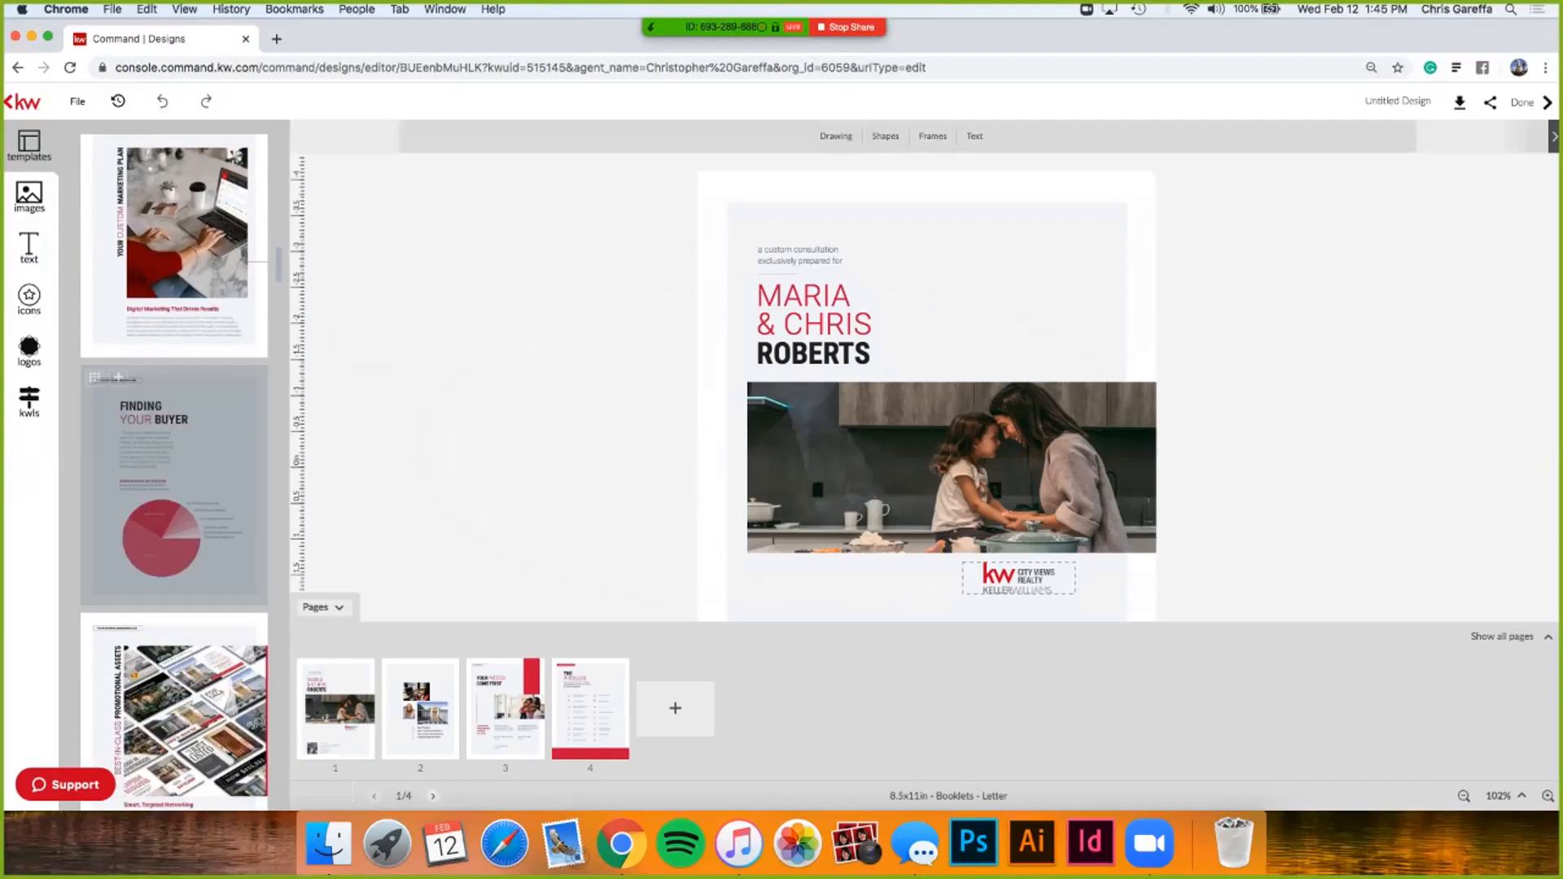
scroll(174, 473, down, 15)
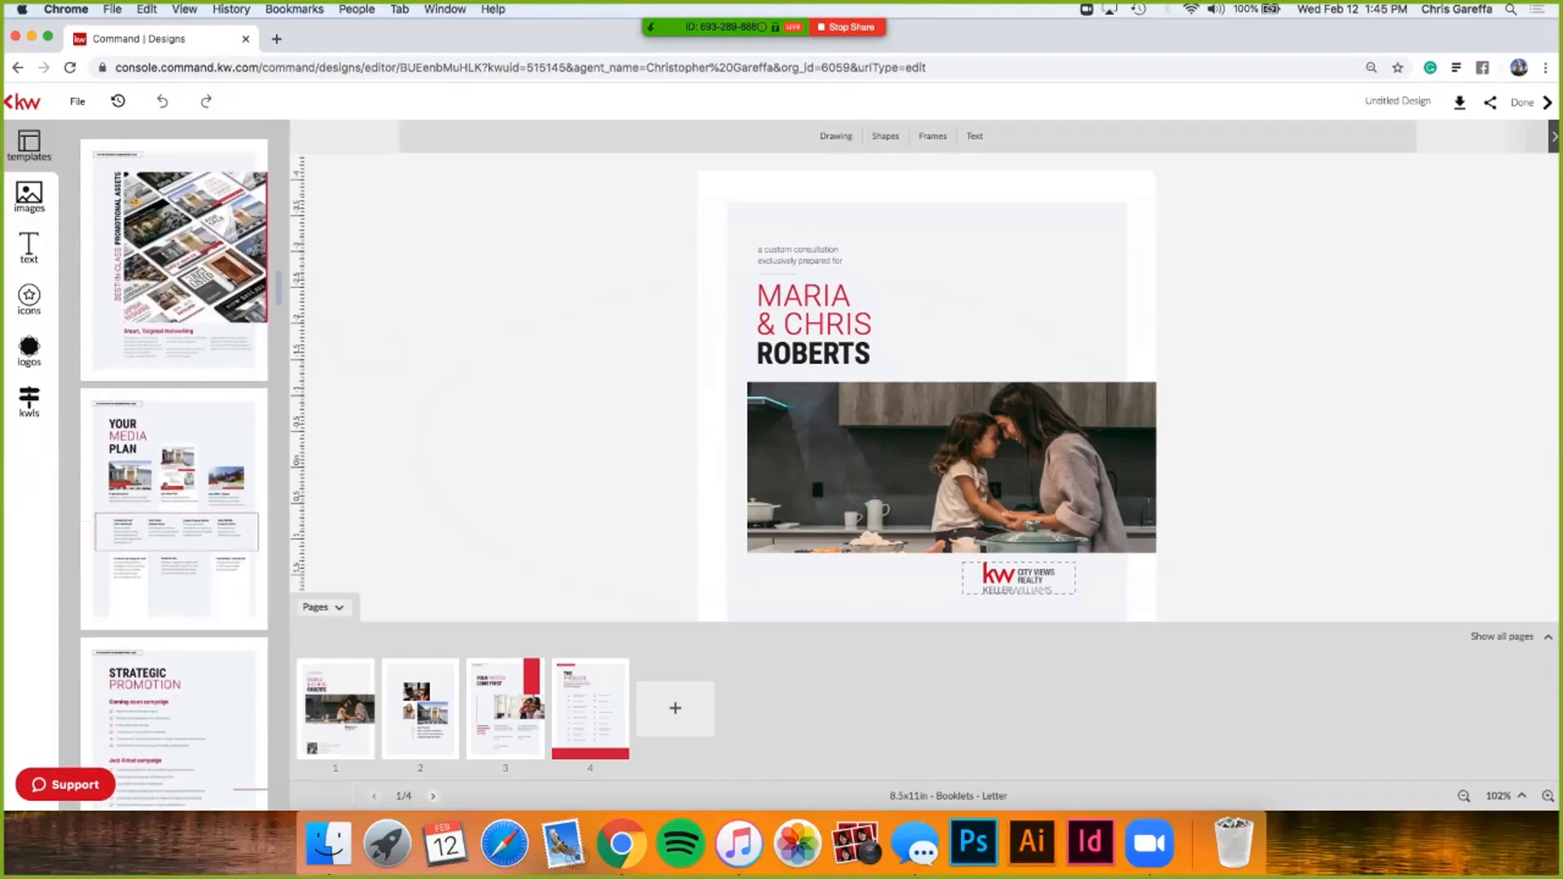
scroll(174, 473, down, 7)
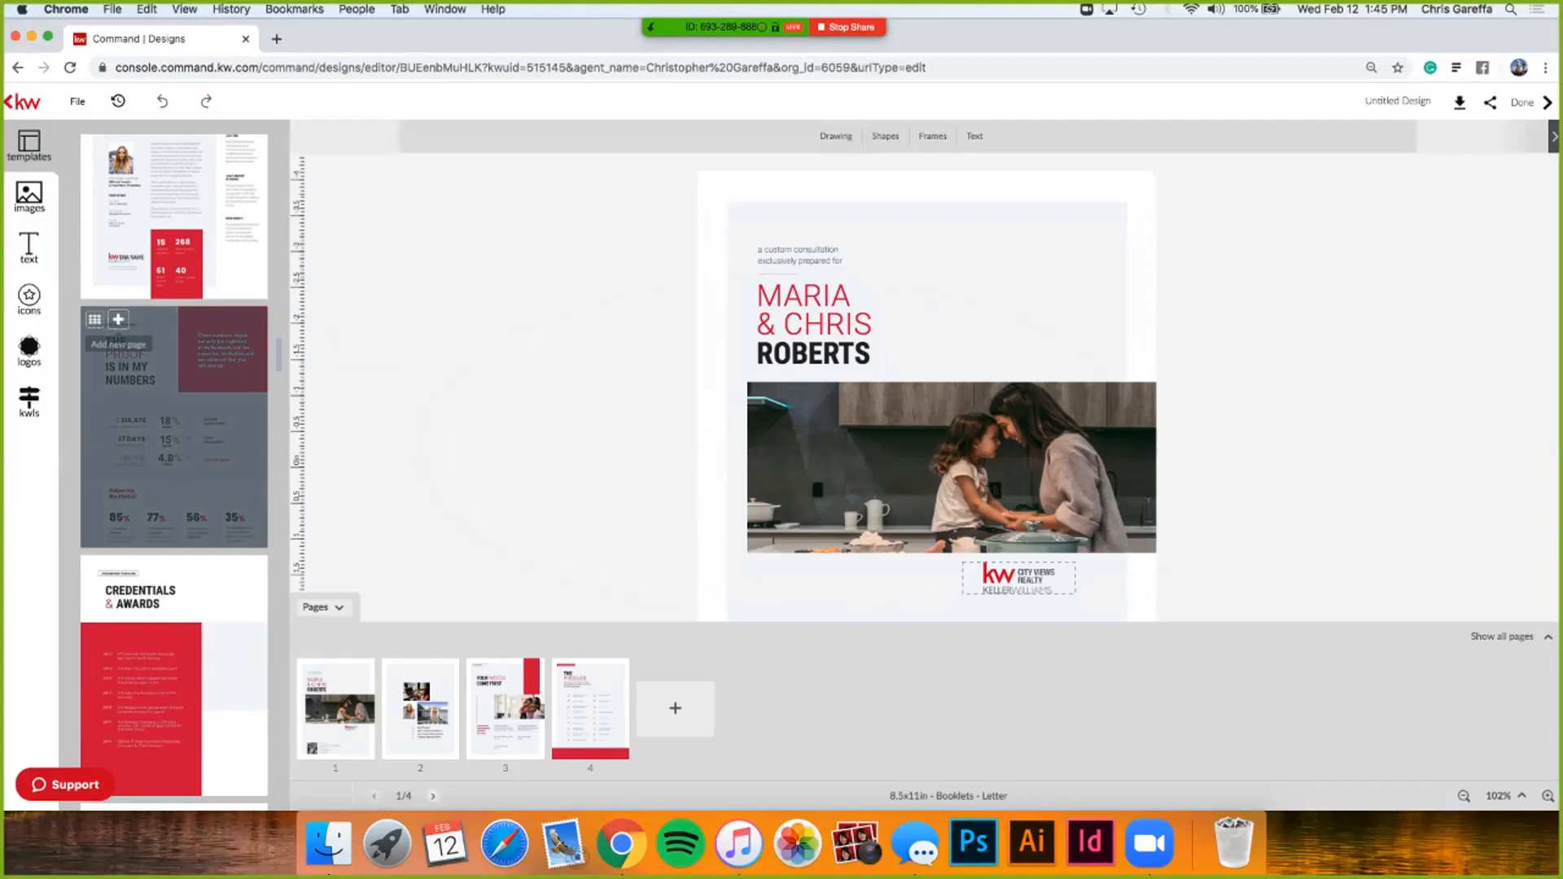
scroll(118, 330, down, 10)
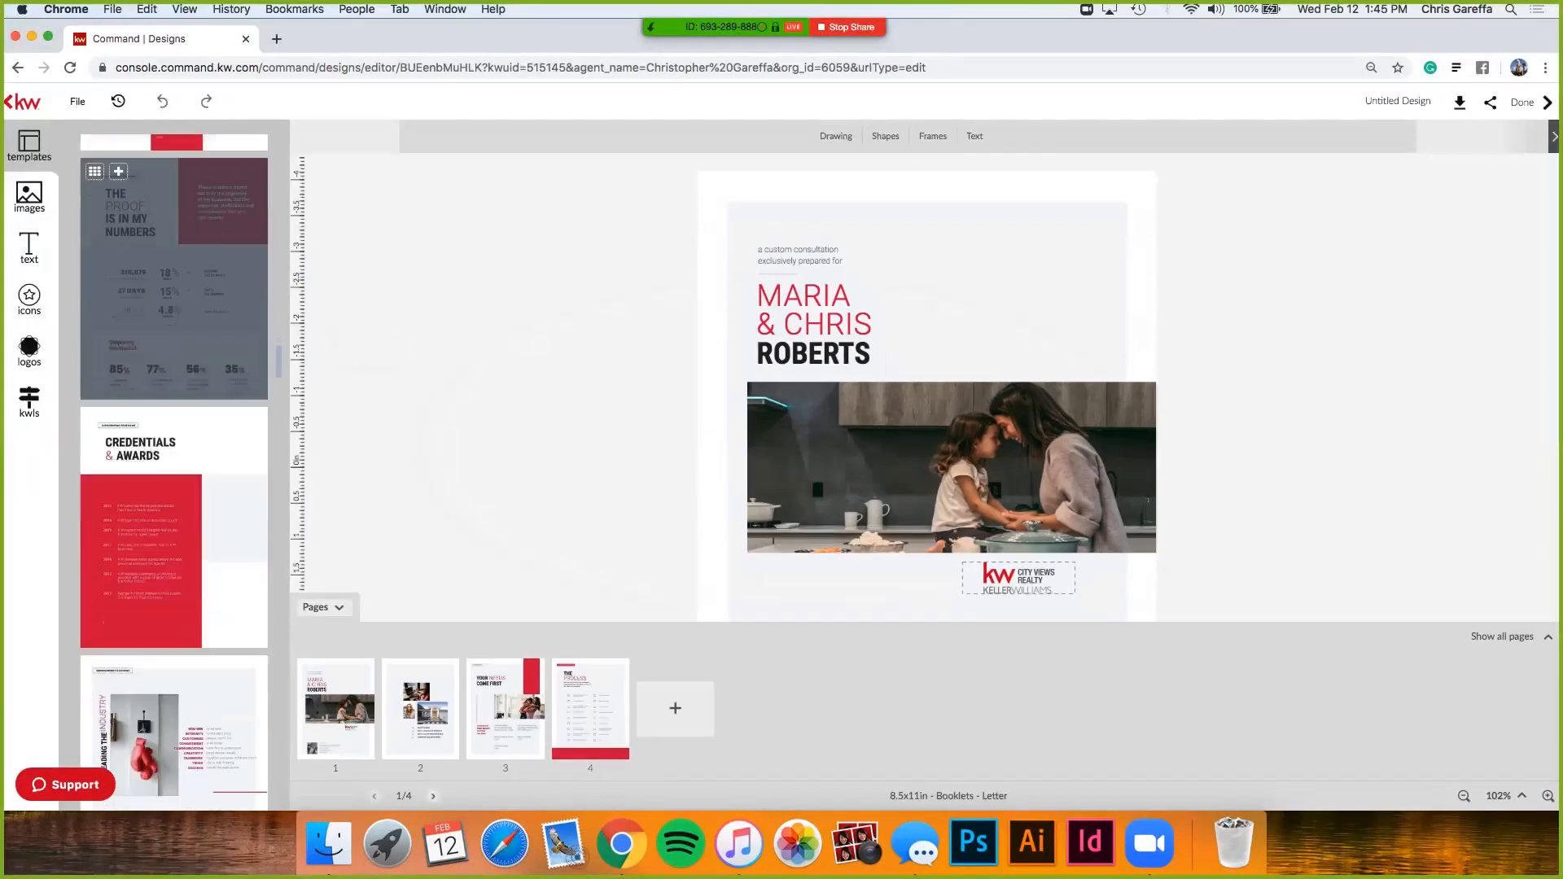
scroll(174, 472, down, 15)
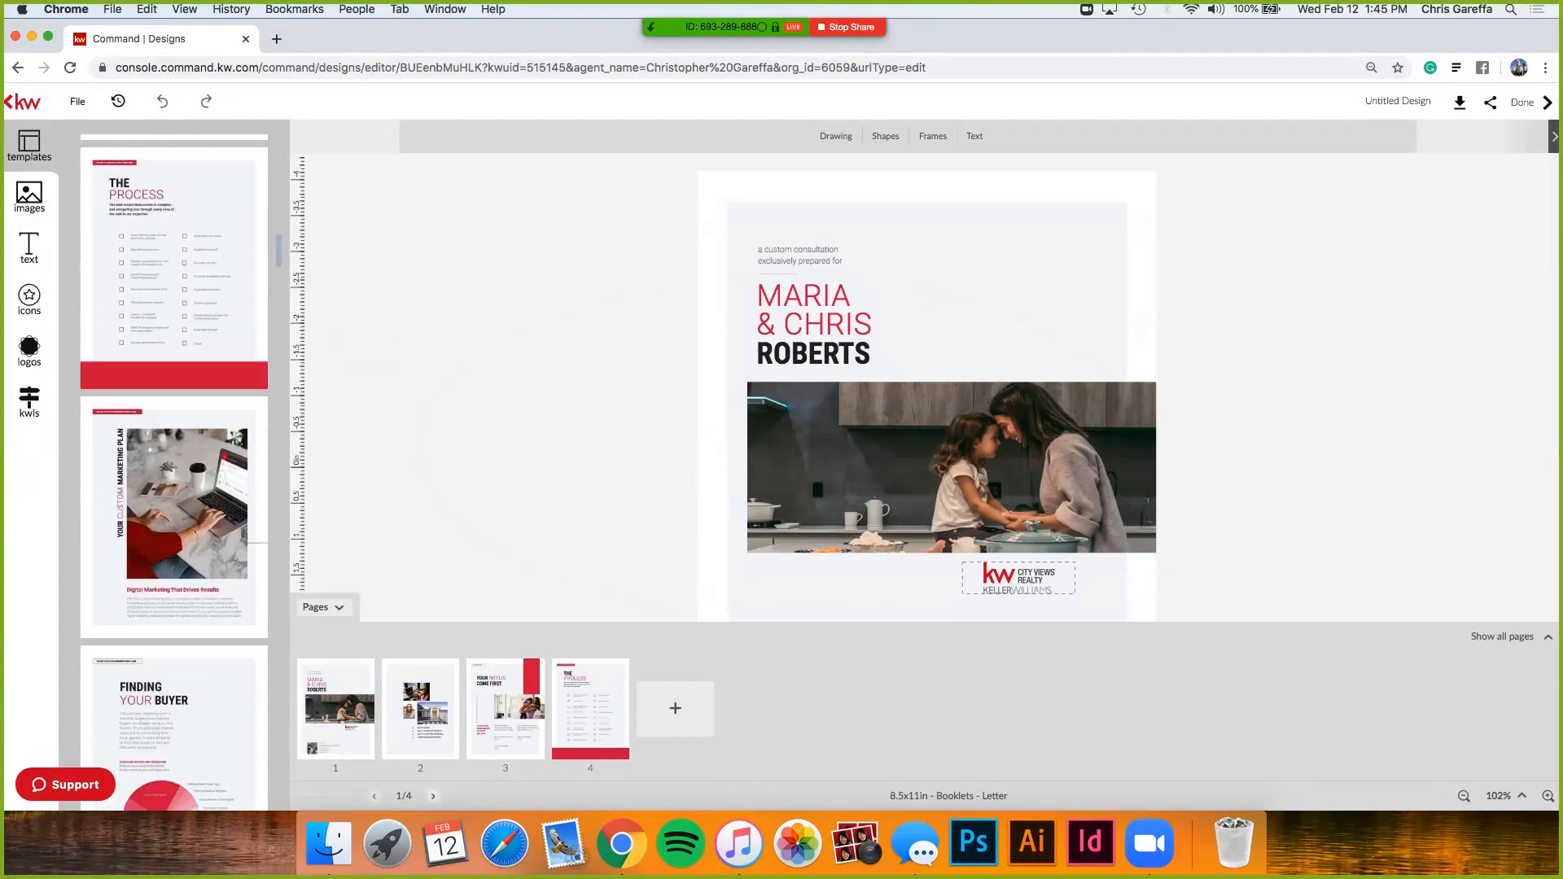
scroll(174, 472, up, 4)
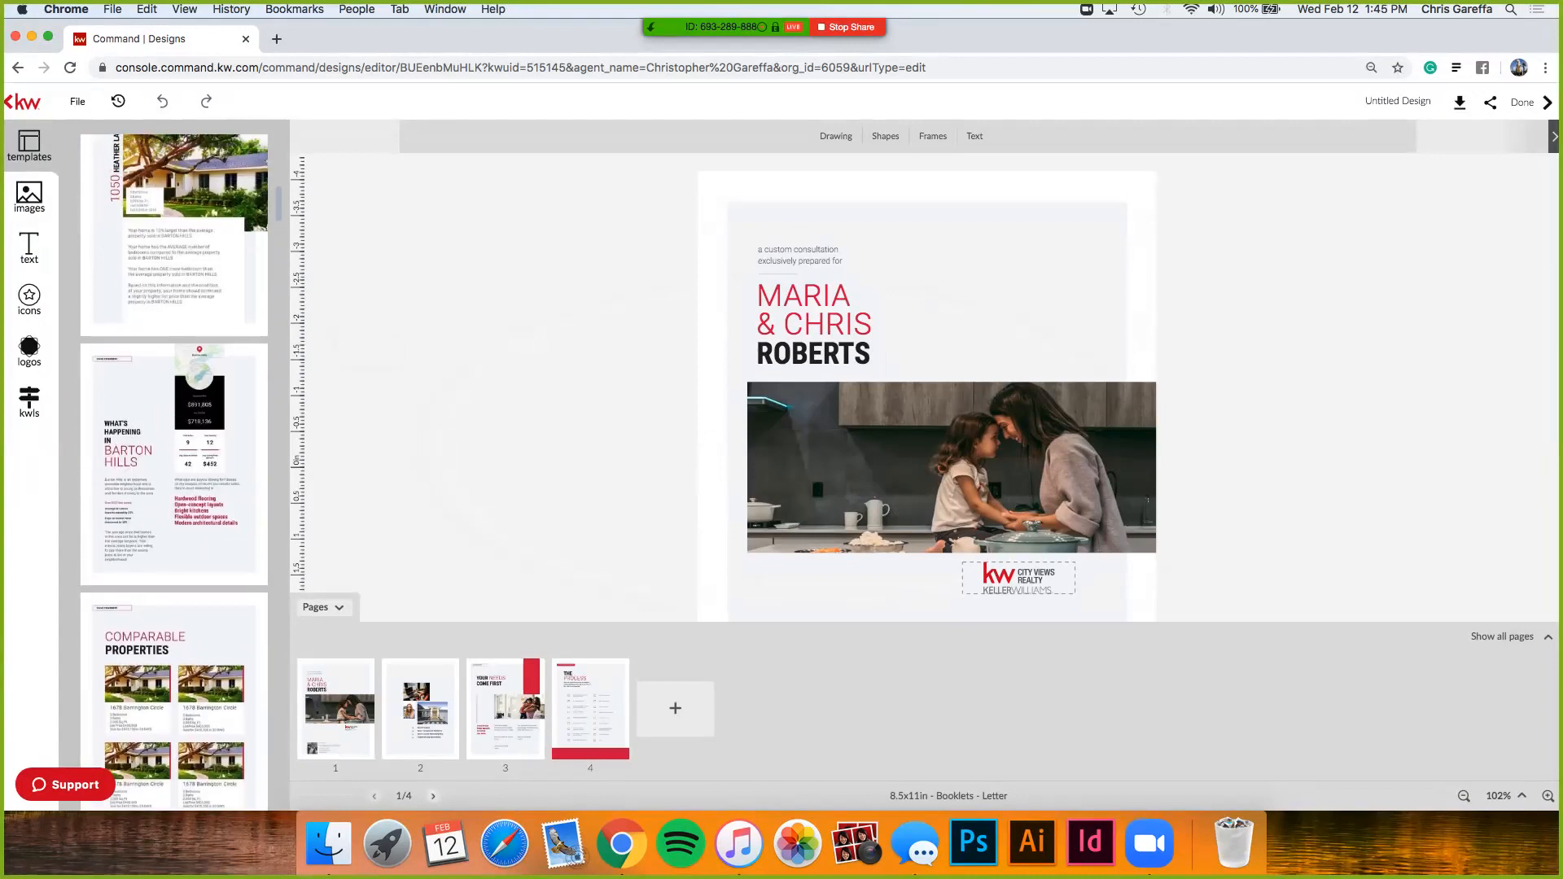
mouse_move(118, 360)
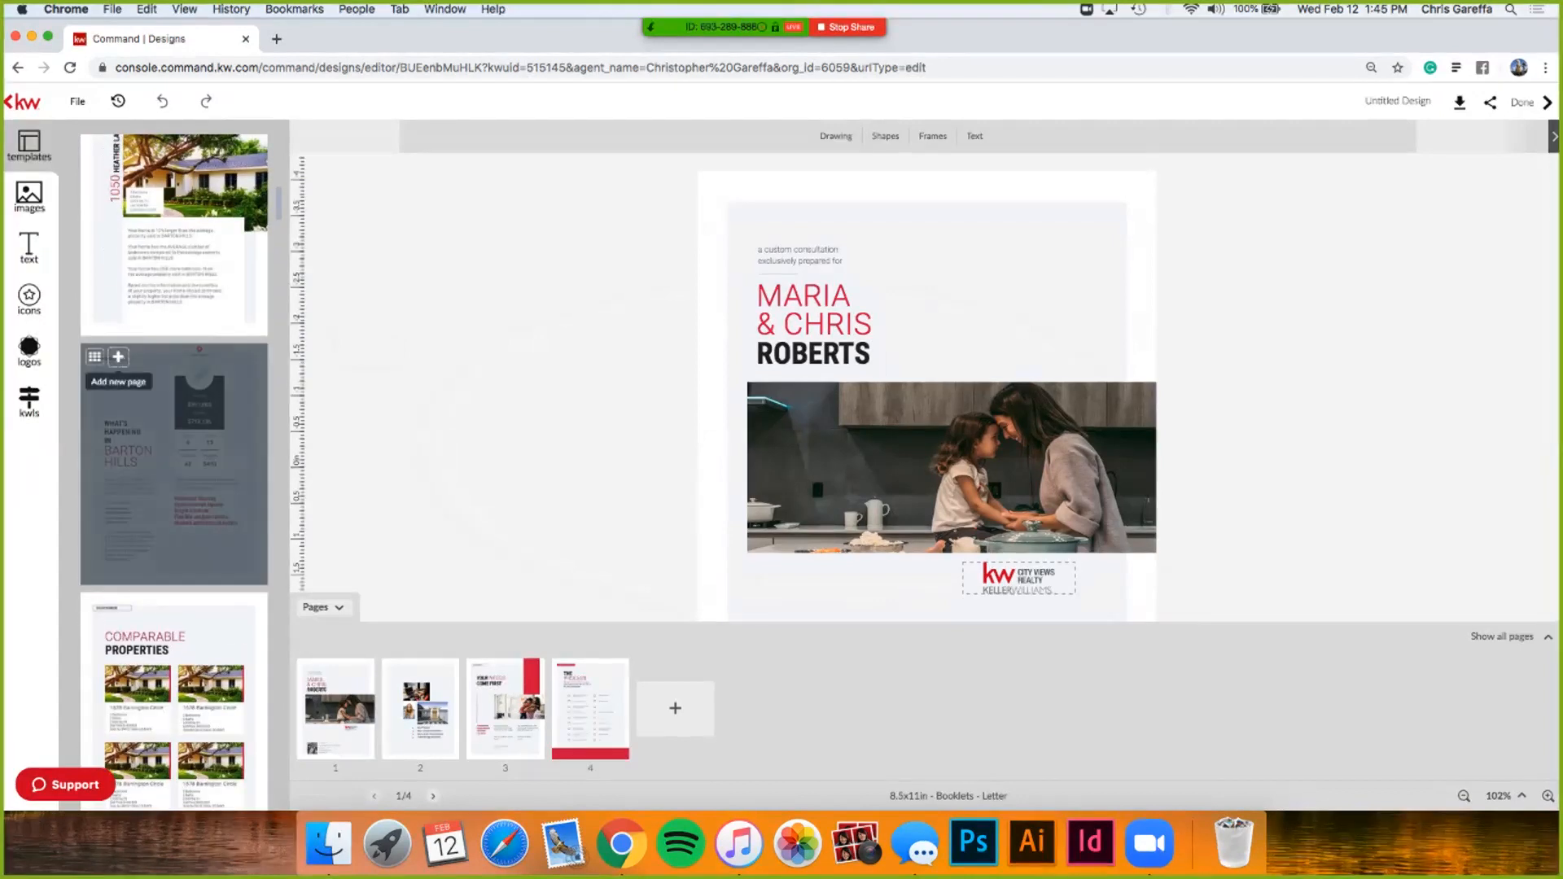
click(118, 356)
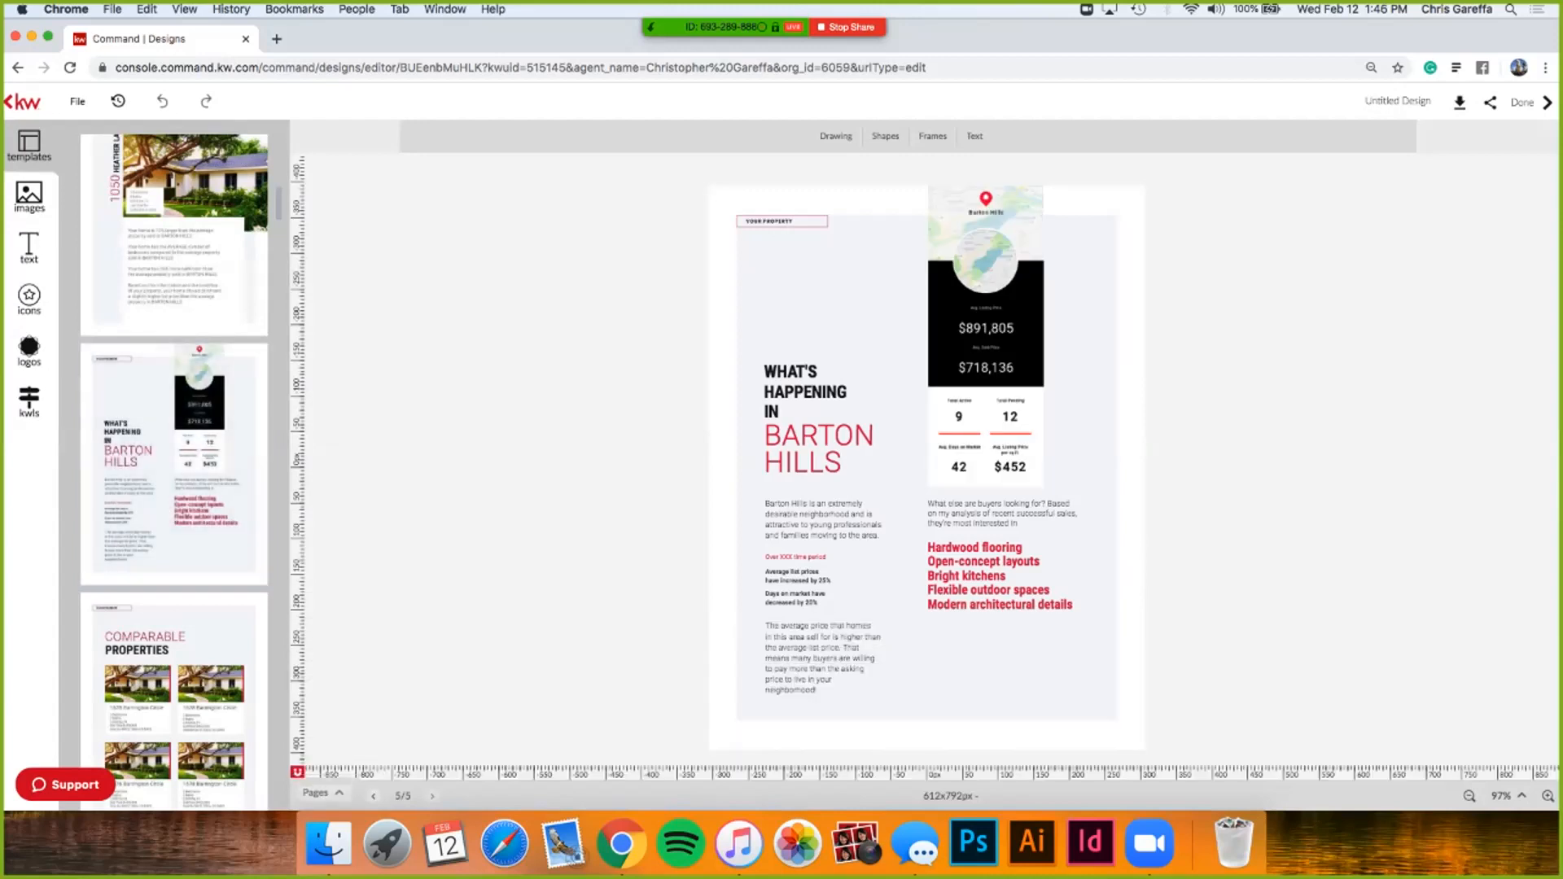
mouse_move(173, 464)
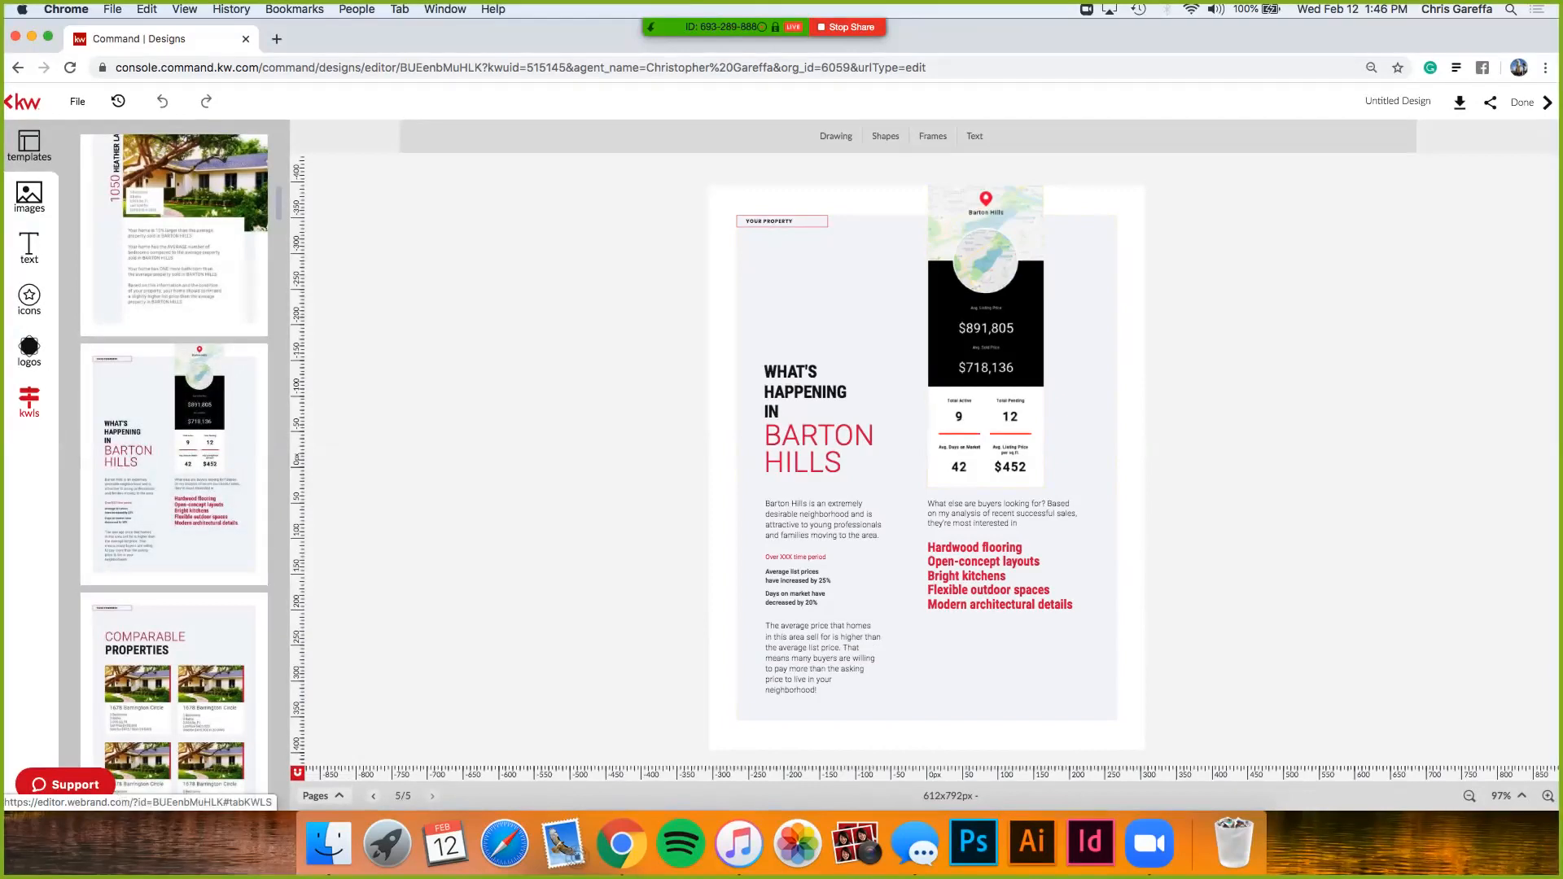
- Search neighborhood snapshots by postal code 07024, which returns no results
click(30, 400)
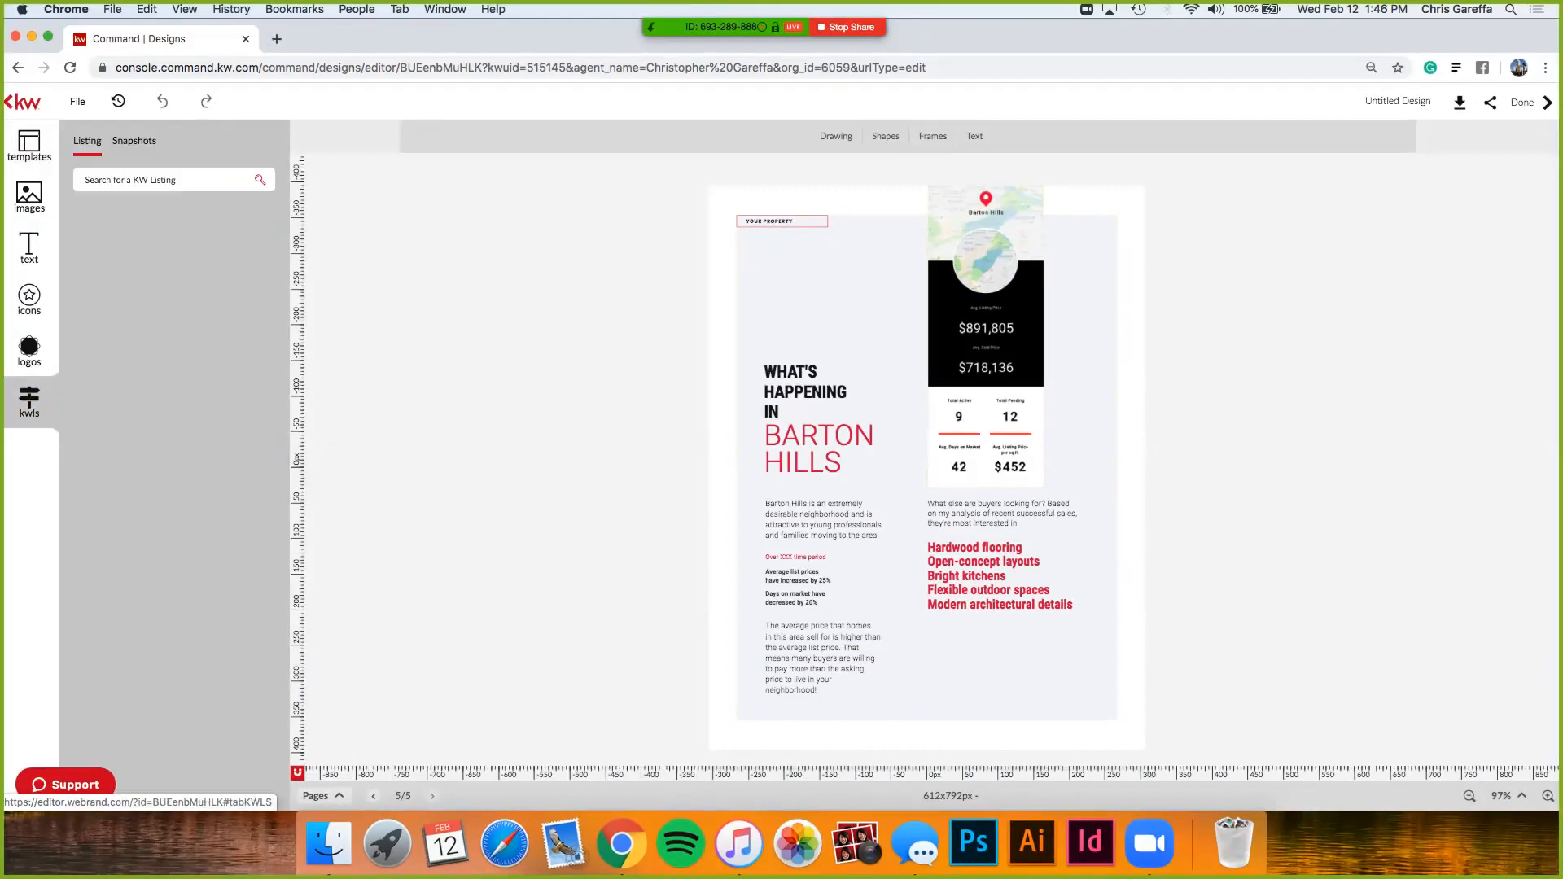
click(134, 141)
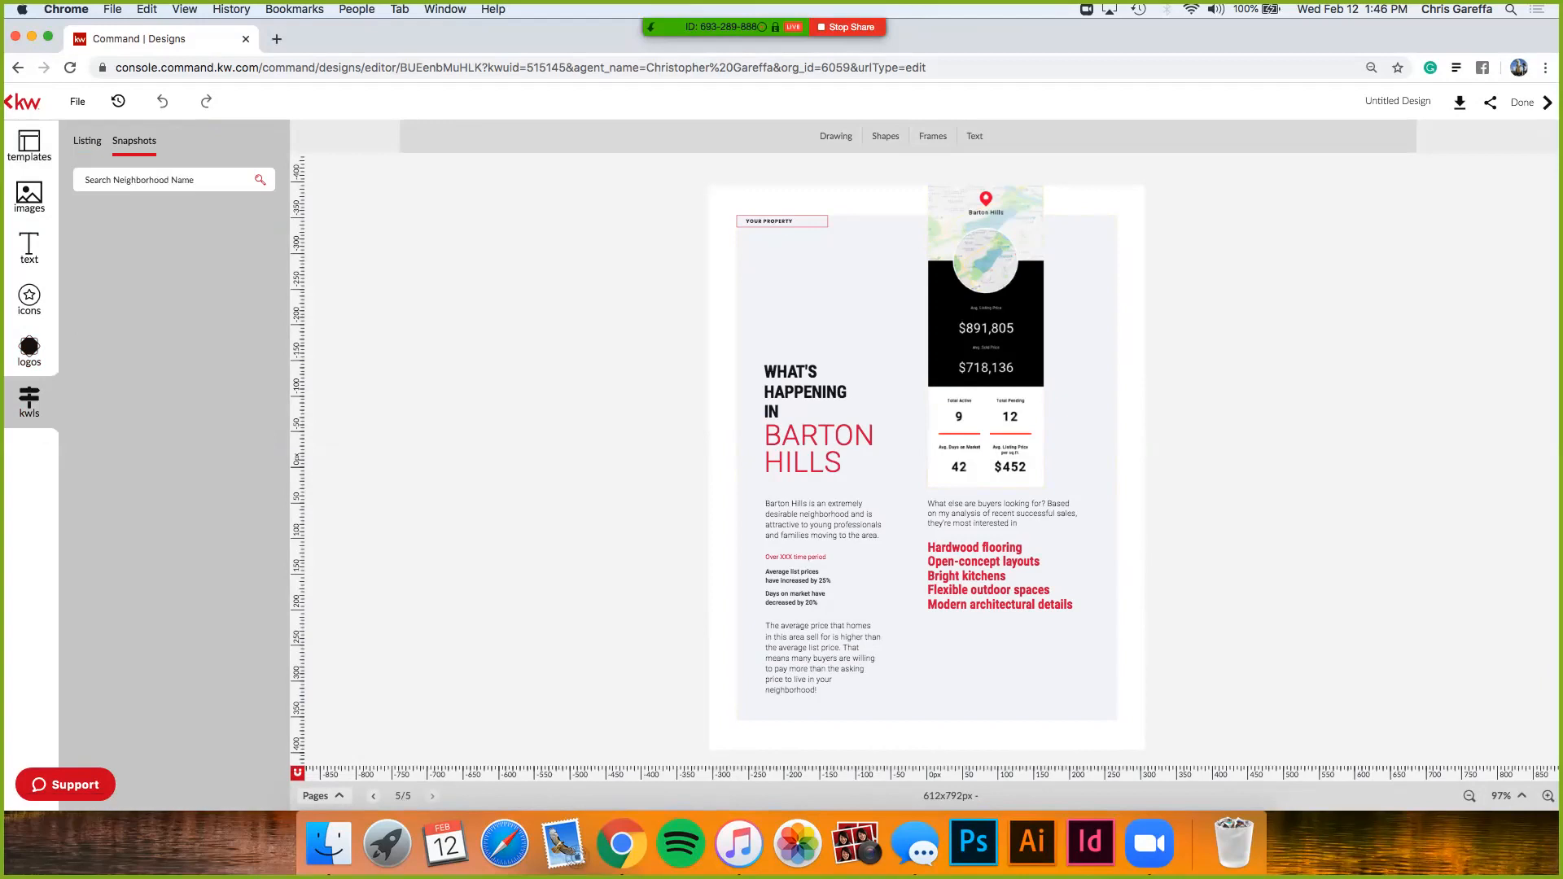
click(167, 180)
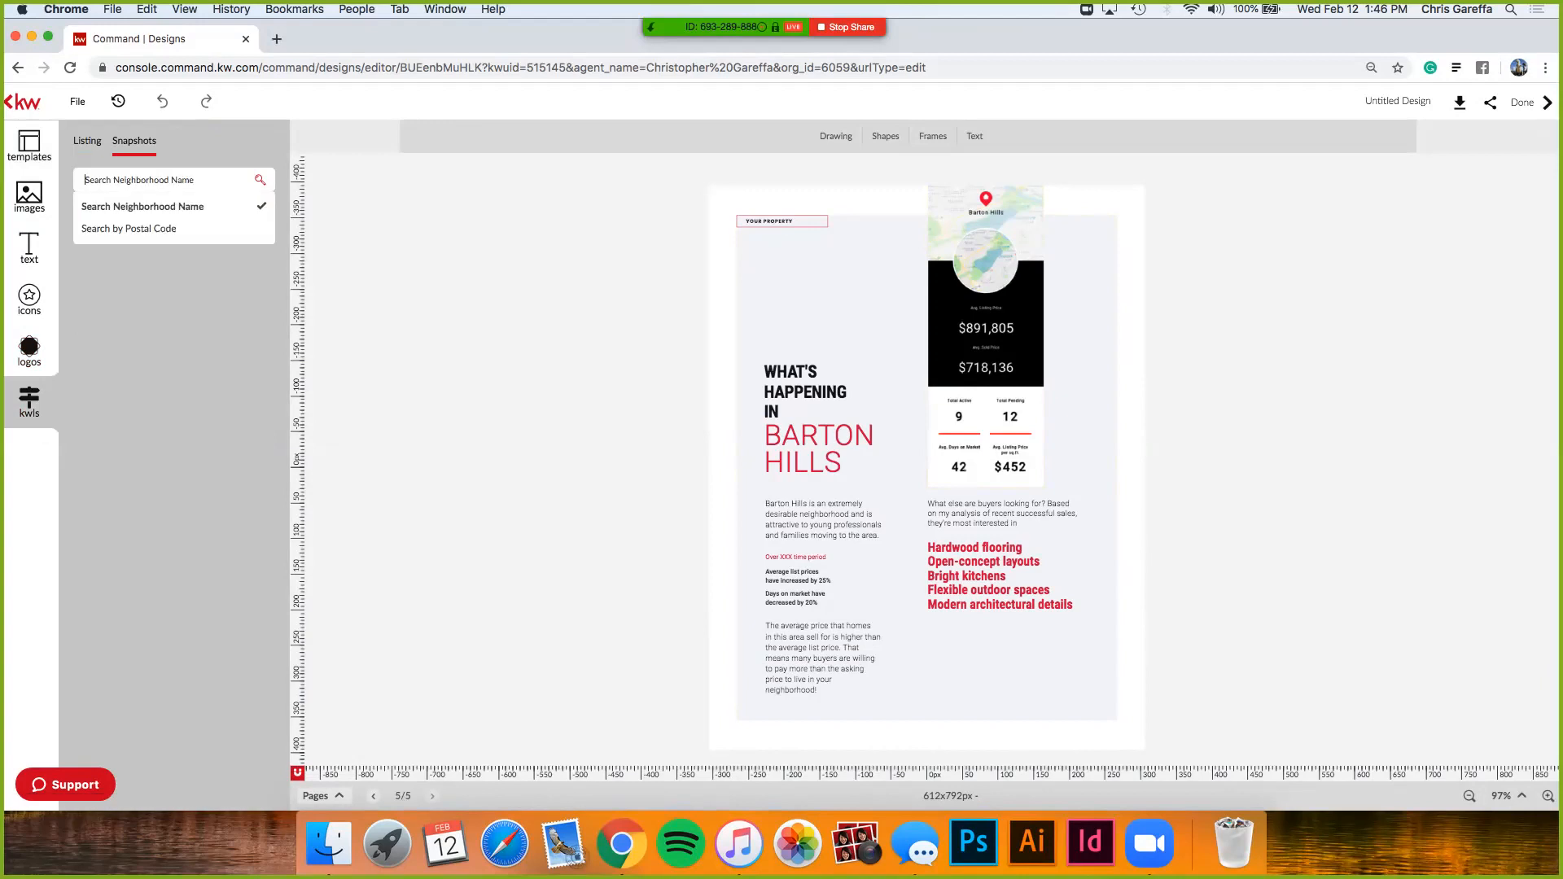
click(130, 229)
text(07024)
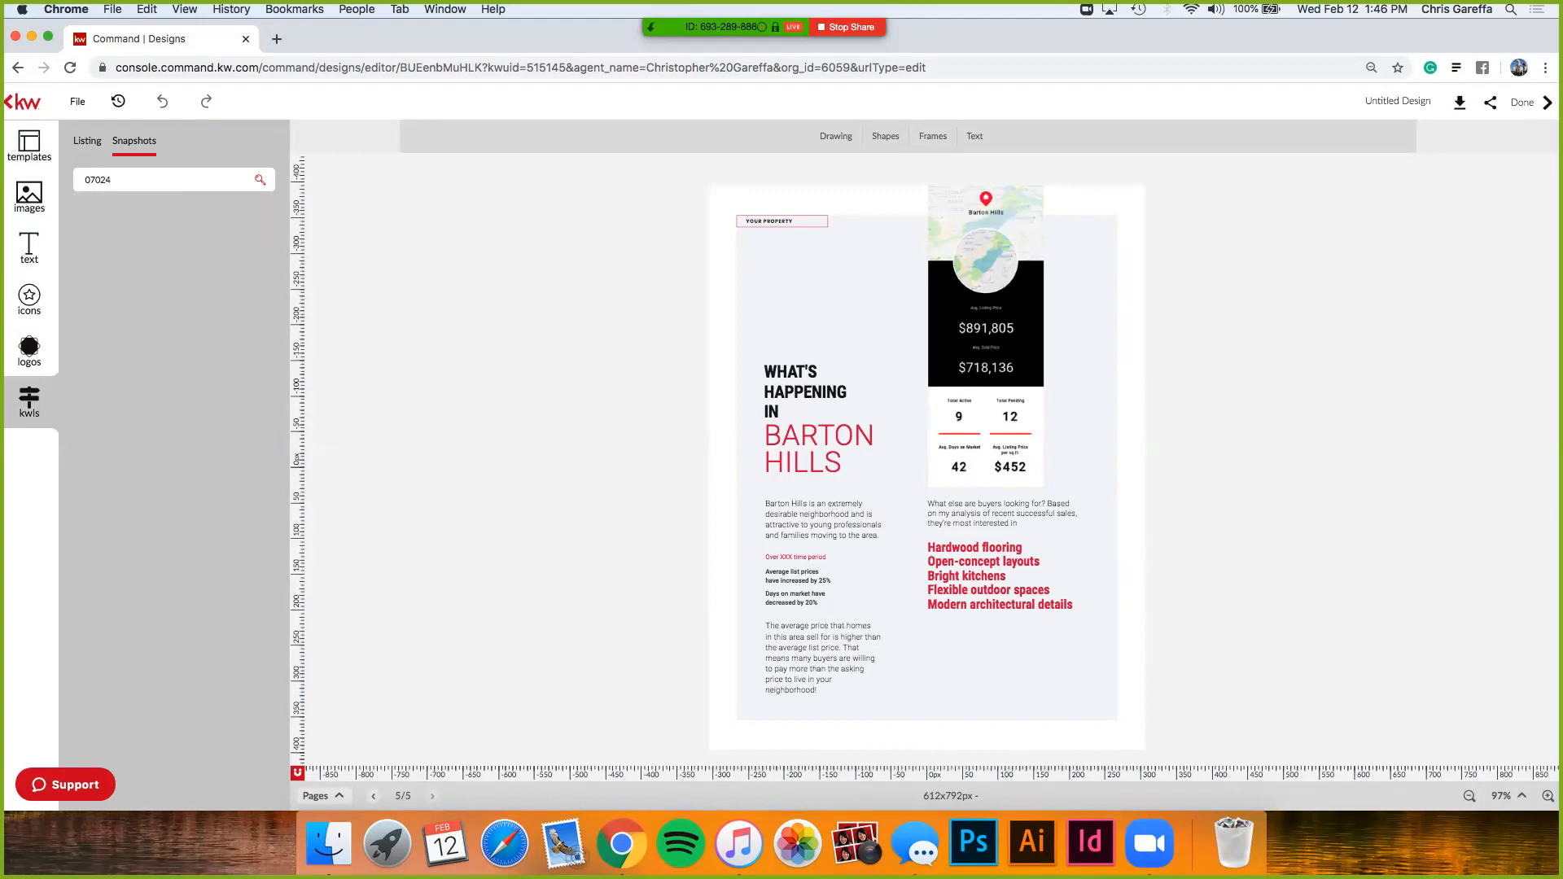
key(Return)
click(114, 180)
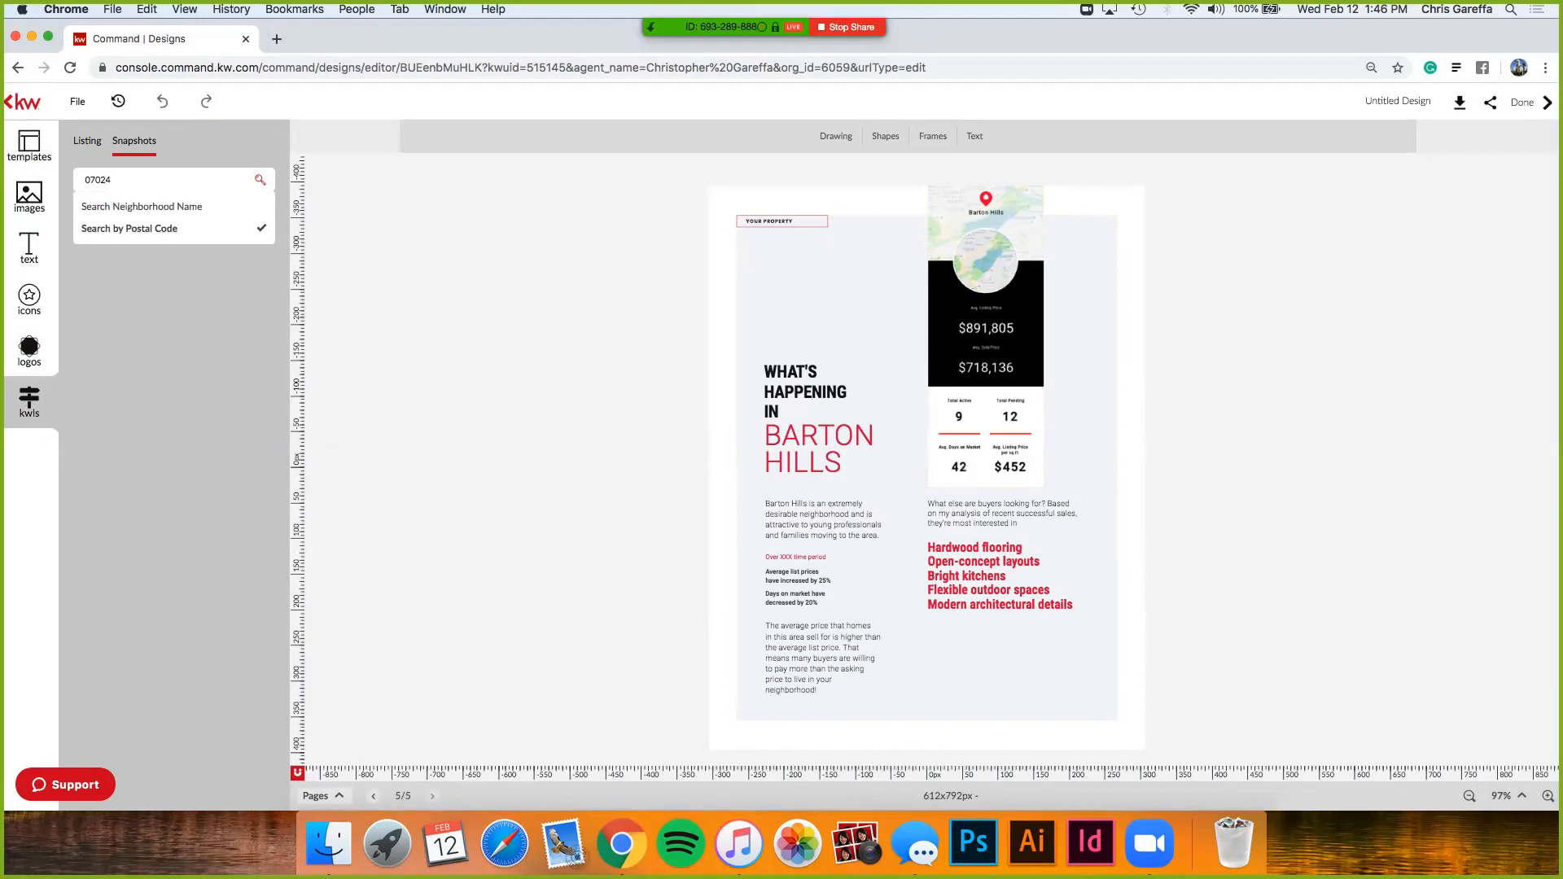
key(Return)
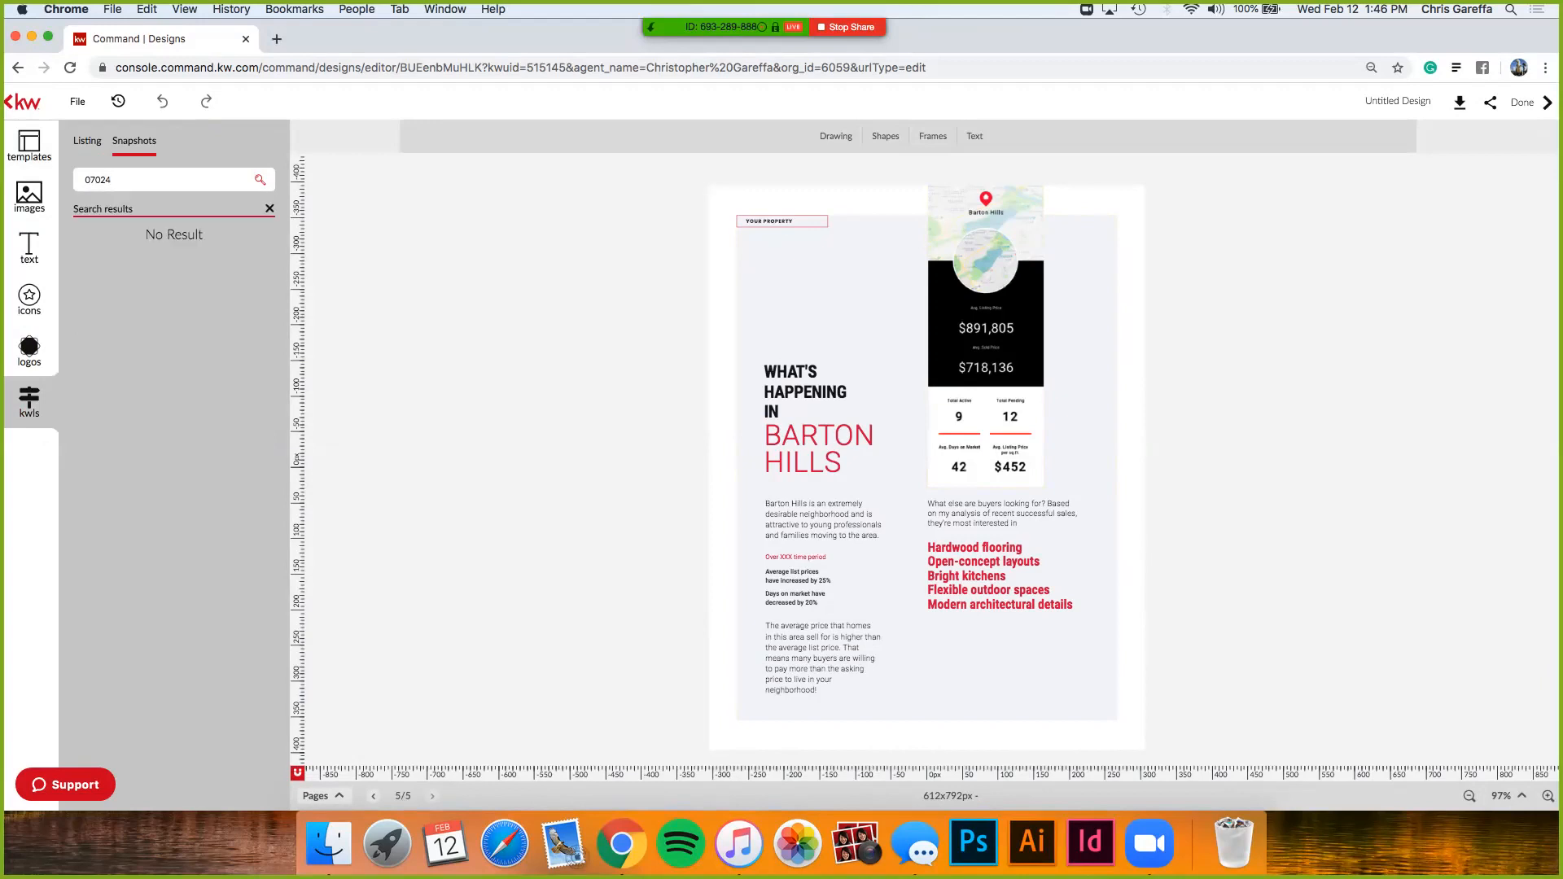
click(114, 180)
key(Return)
click(114, 180)
- Search snapshots by neighborhood name 'linwood' and expand the Linwood, Fort Lee result
click(141, 206)
key(super+a)
key(BackSpace)
text(linwood)
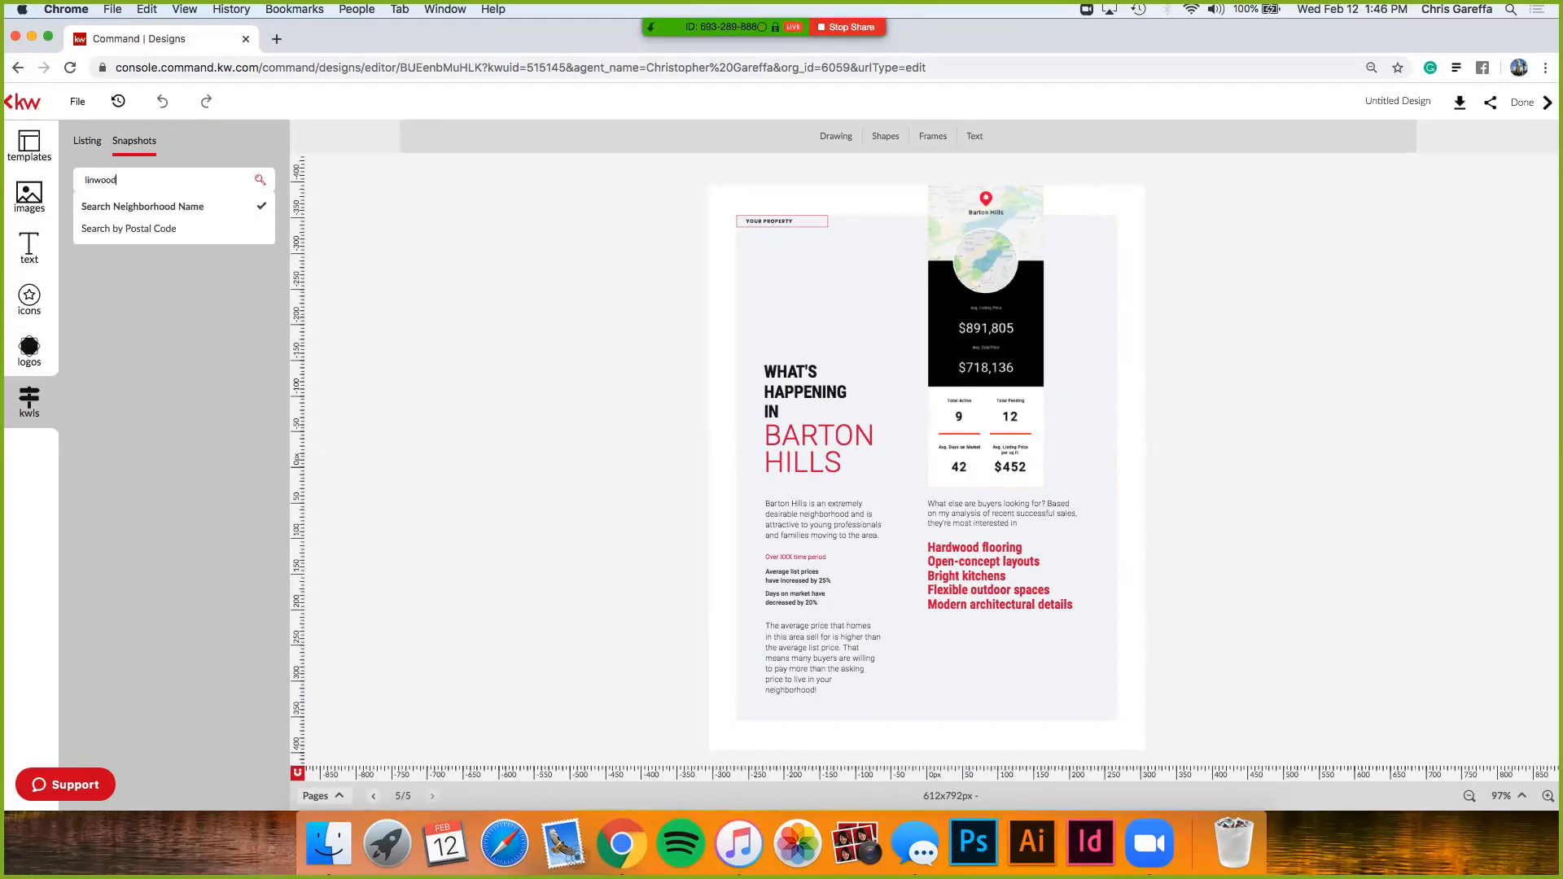
key(Return)
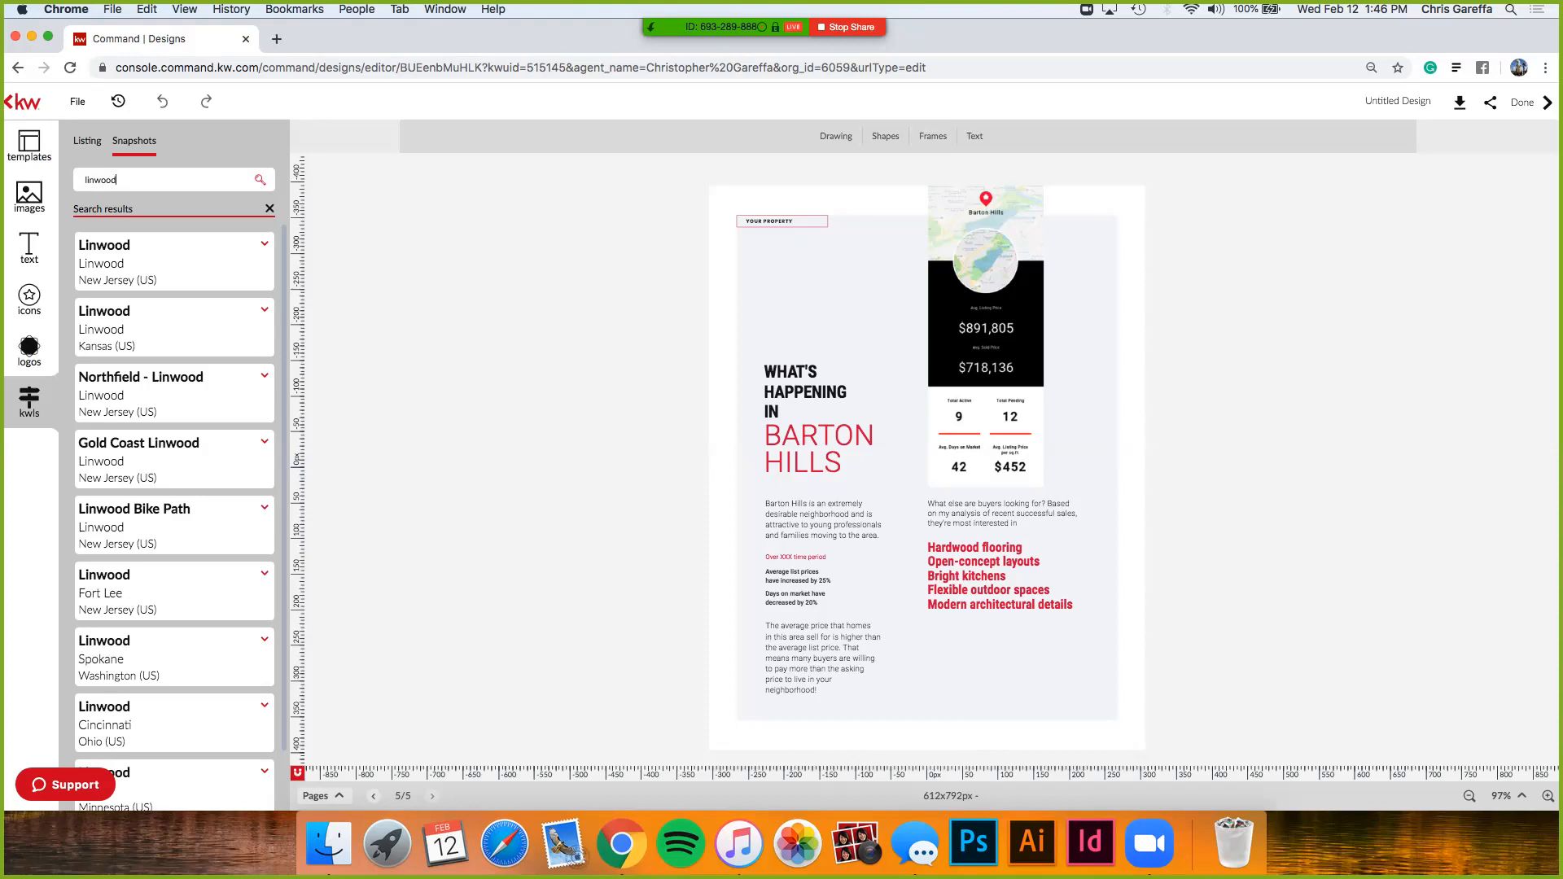
click(264, 573)
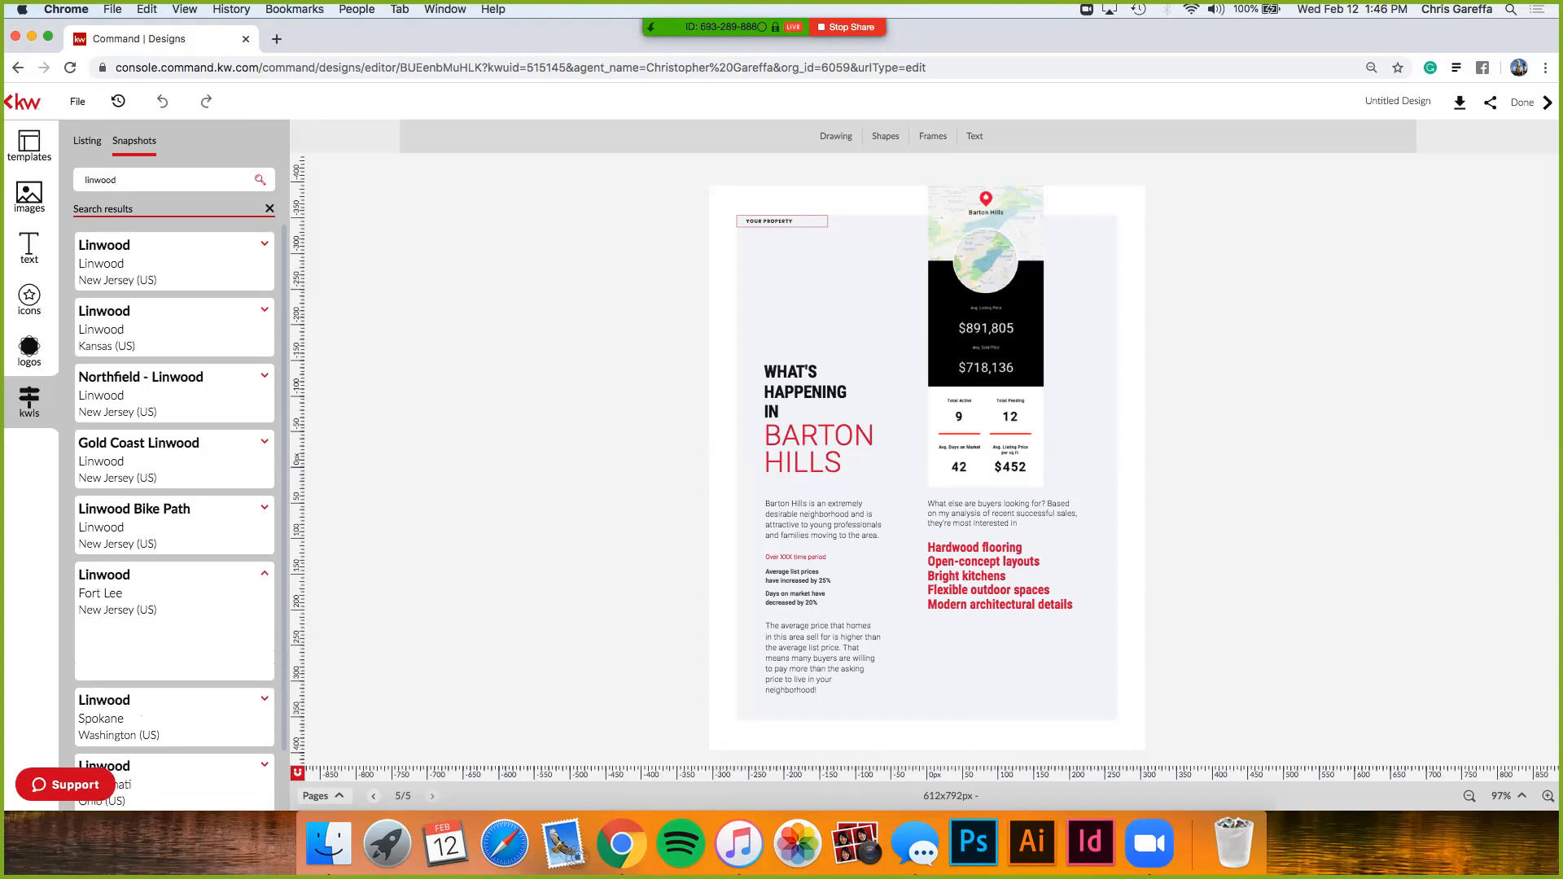
scroll(265, 574, down, 1)
scroll(144, 488, down, 5)
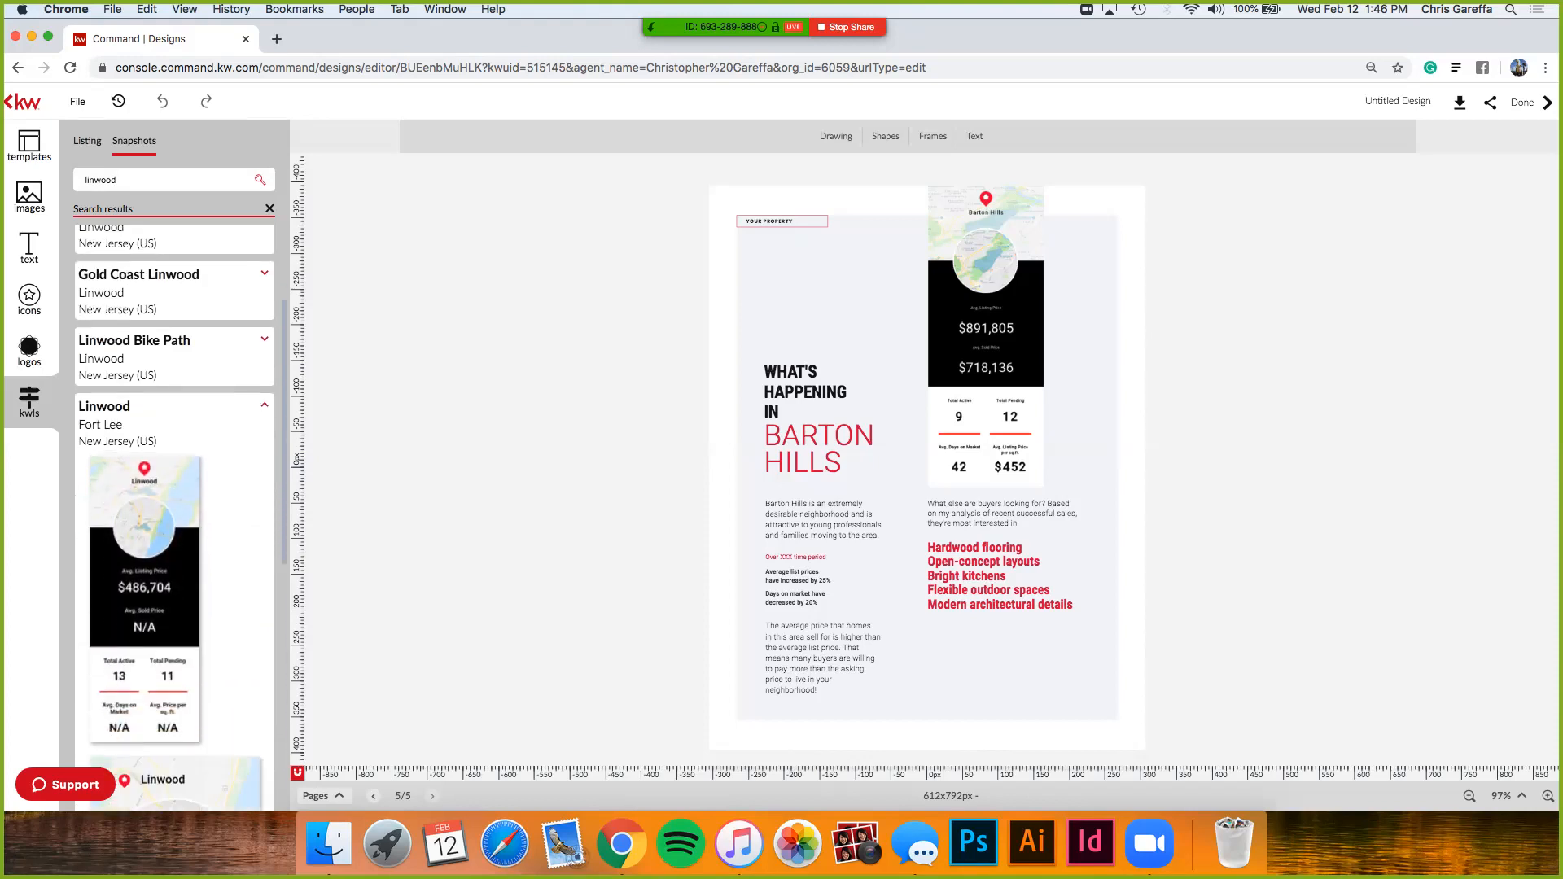
scroll(144, 472, down, 1)
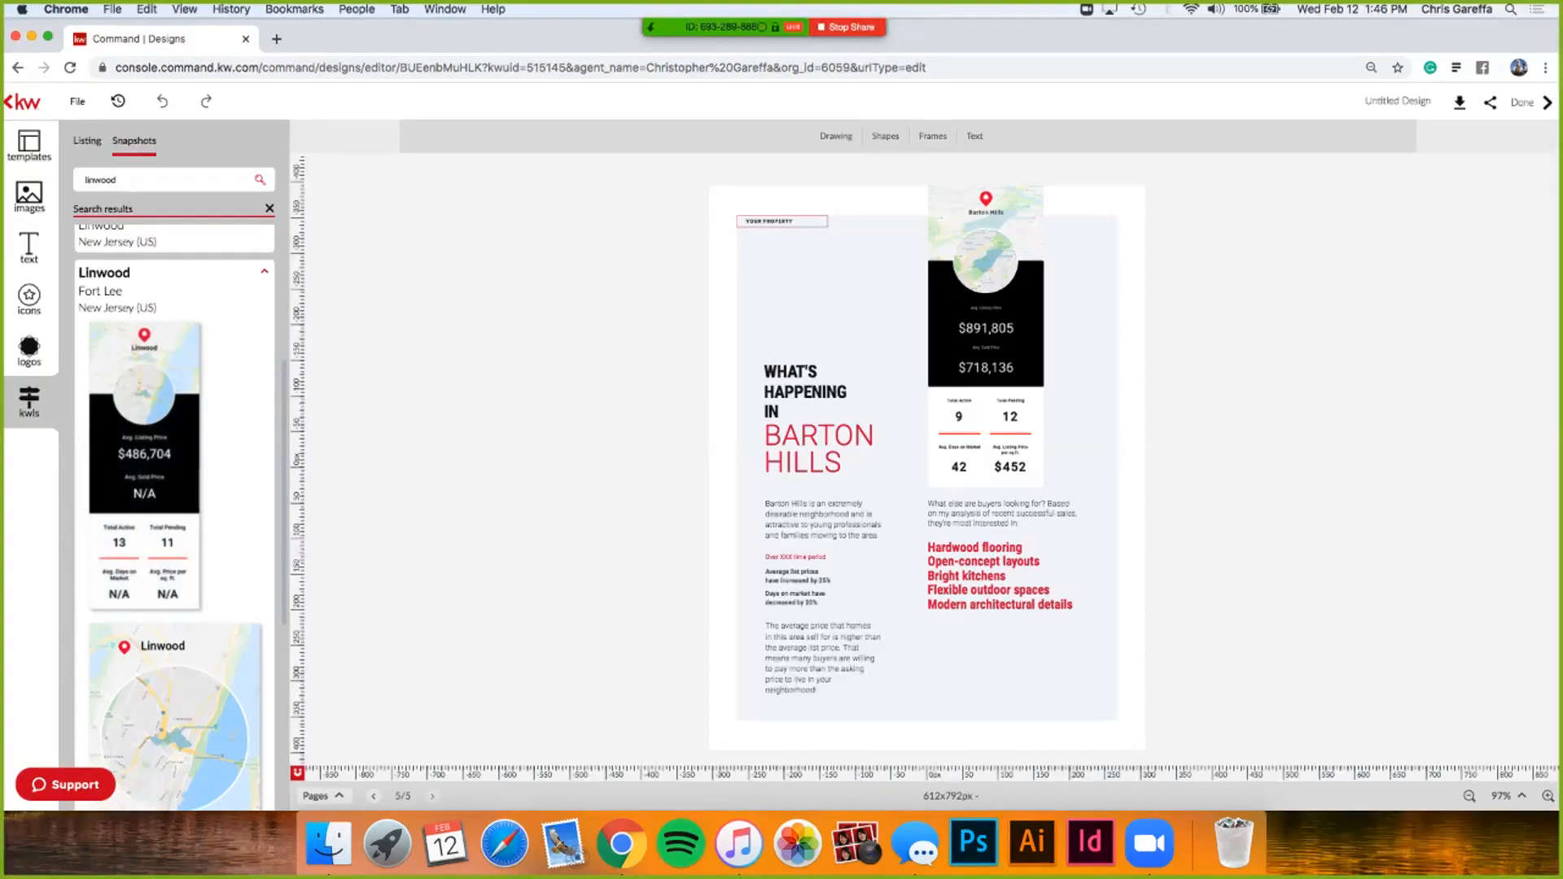
- Place the Linwood snapshot over the Barton Hills stats and retitle the heading 'What's Happening in Linwood'
drag(144, 467, 794, 355)
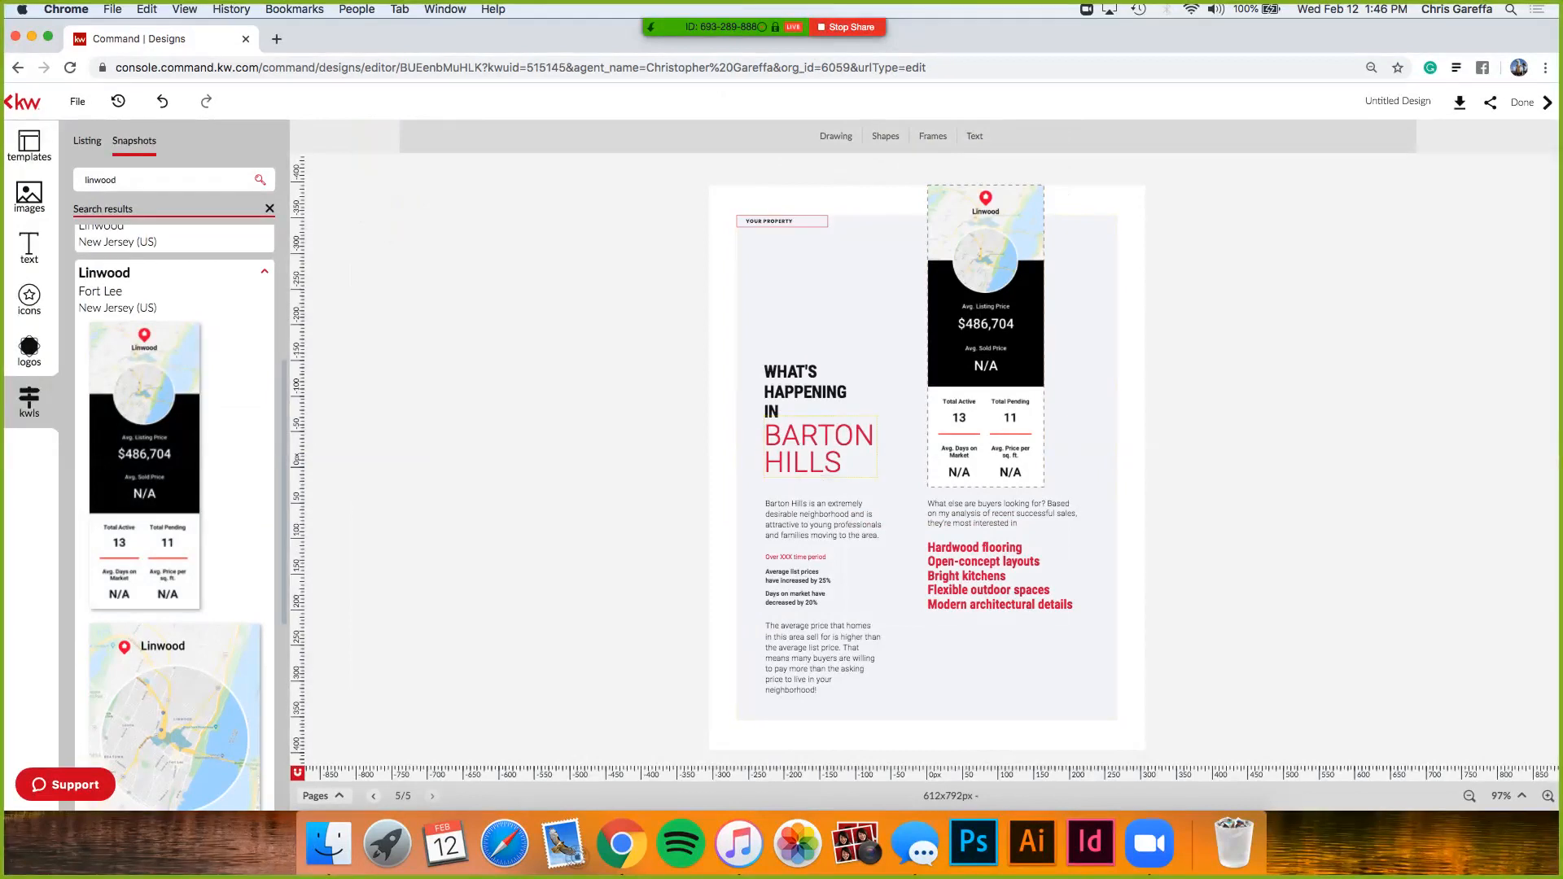
click(809, 462)
drag(841, 462, 763, 436)
text(L)
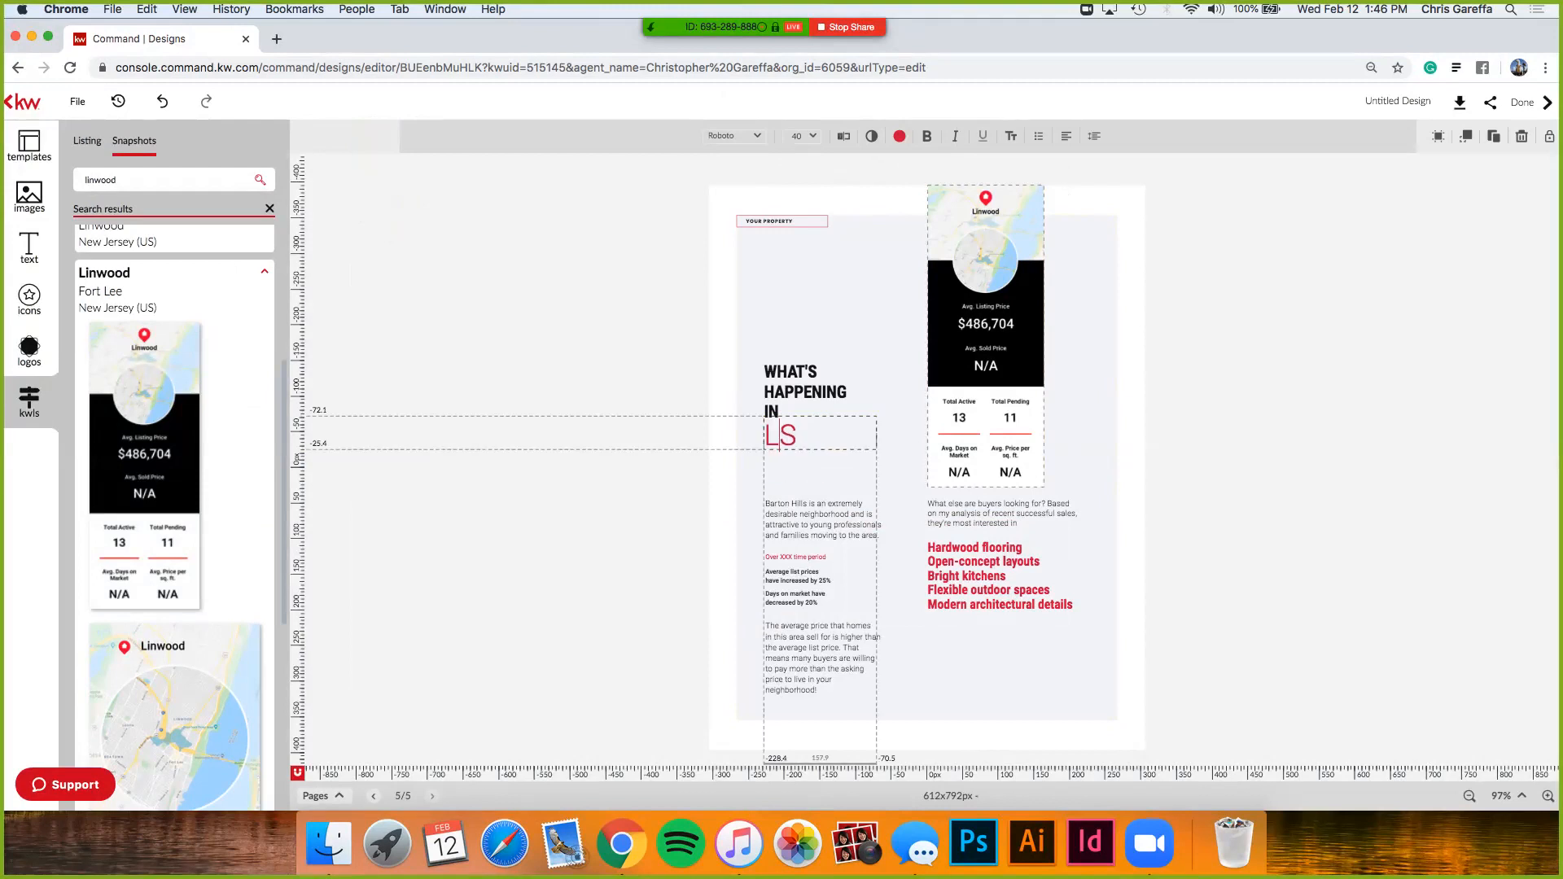
text(in)
key(Delete)
text(wood)
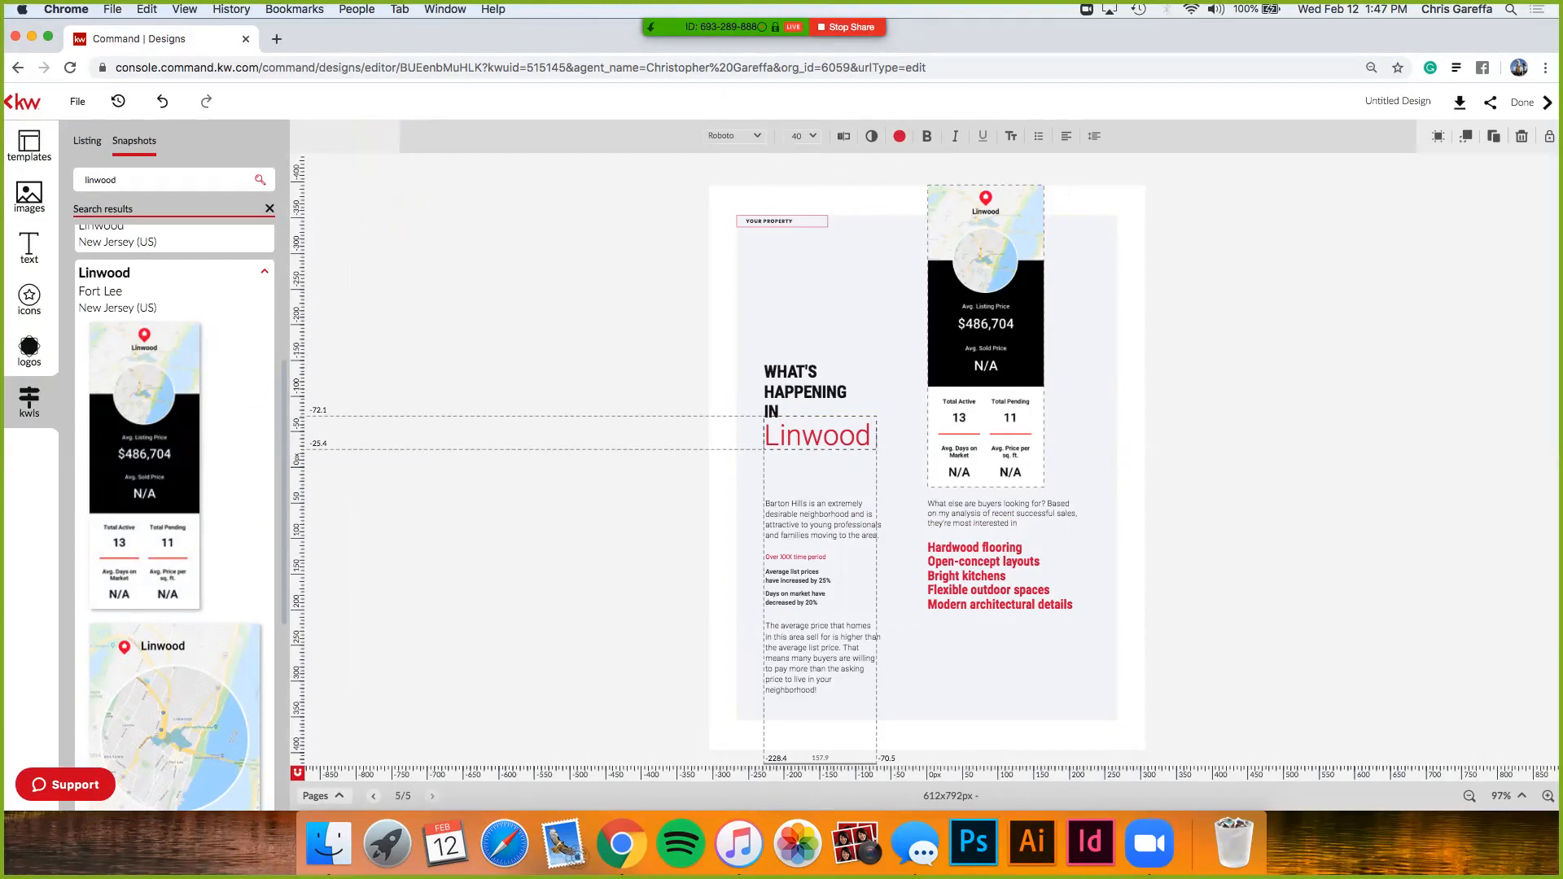
key(Escape)
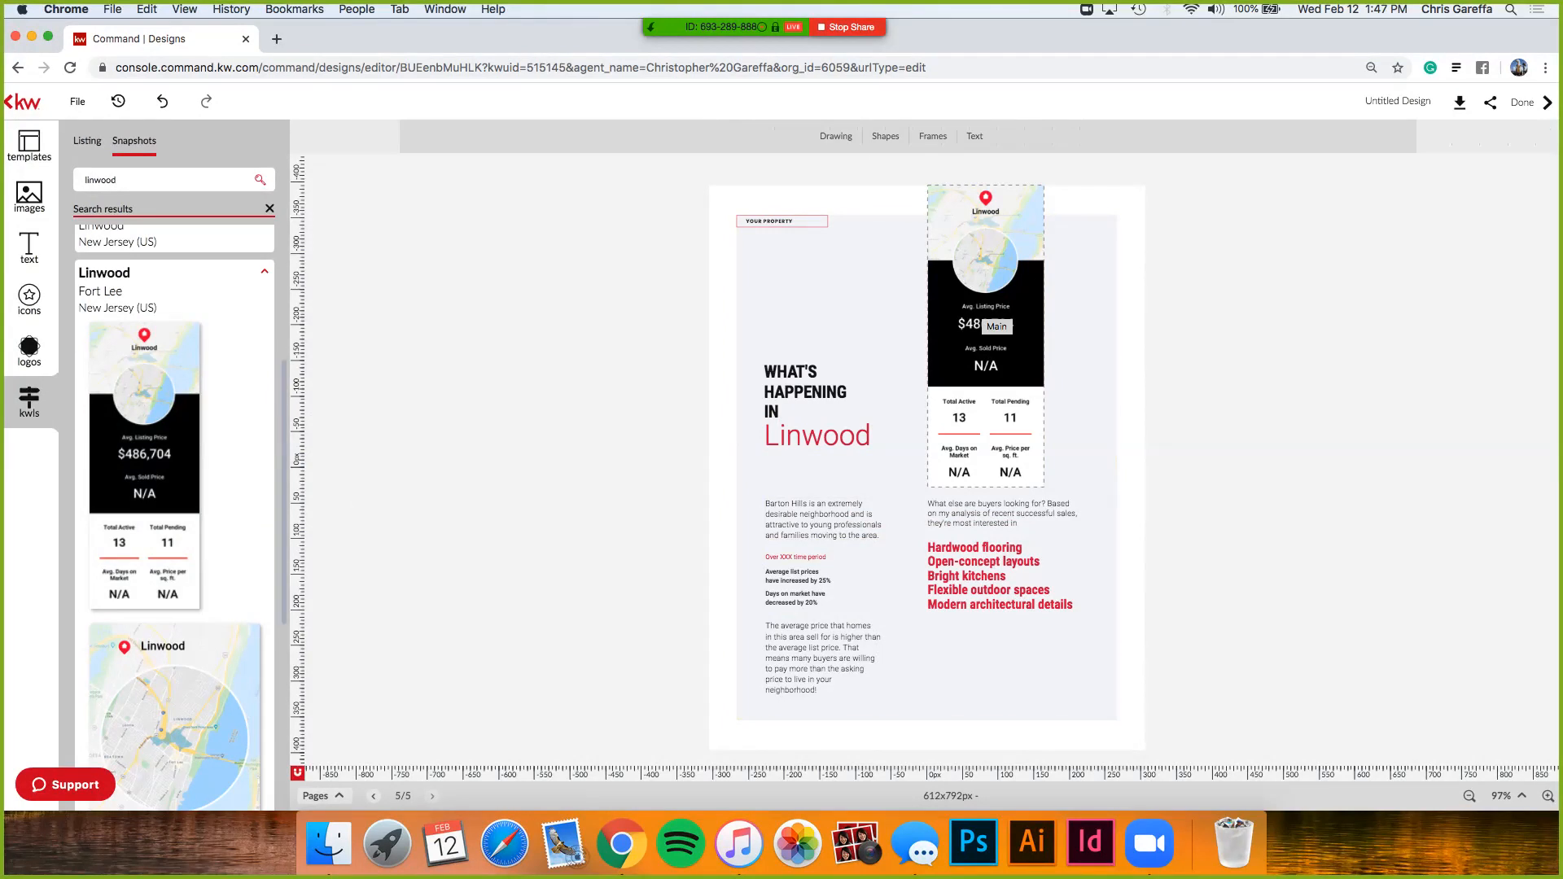
- Clear the Linwood snapshot search results
scroll(175, 518, down, 5)
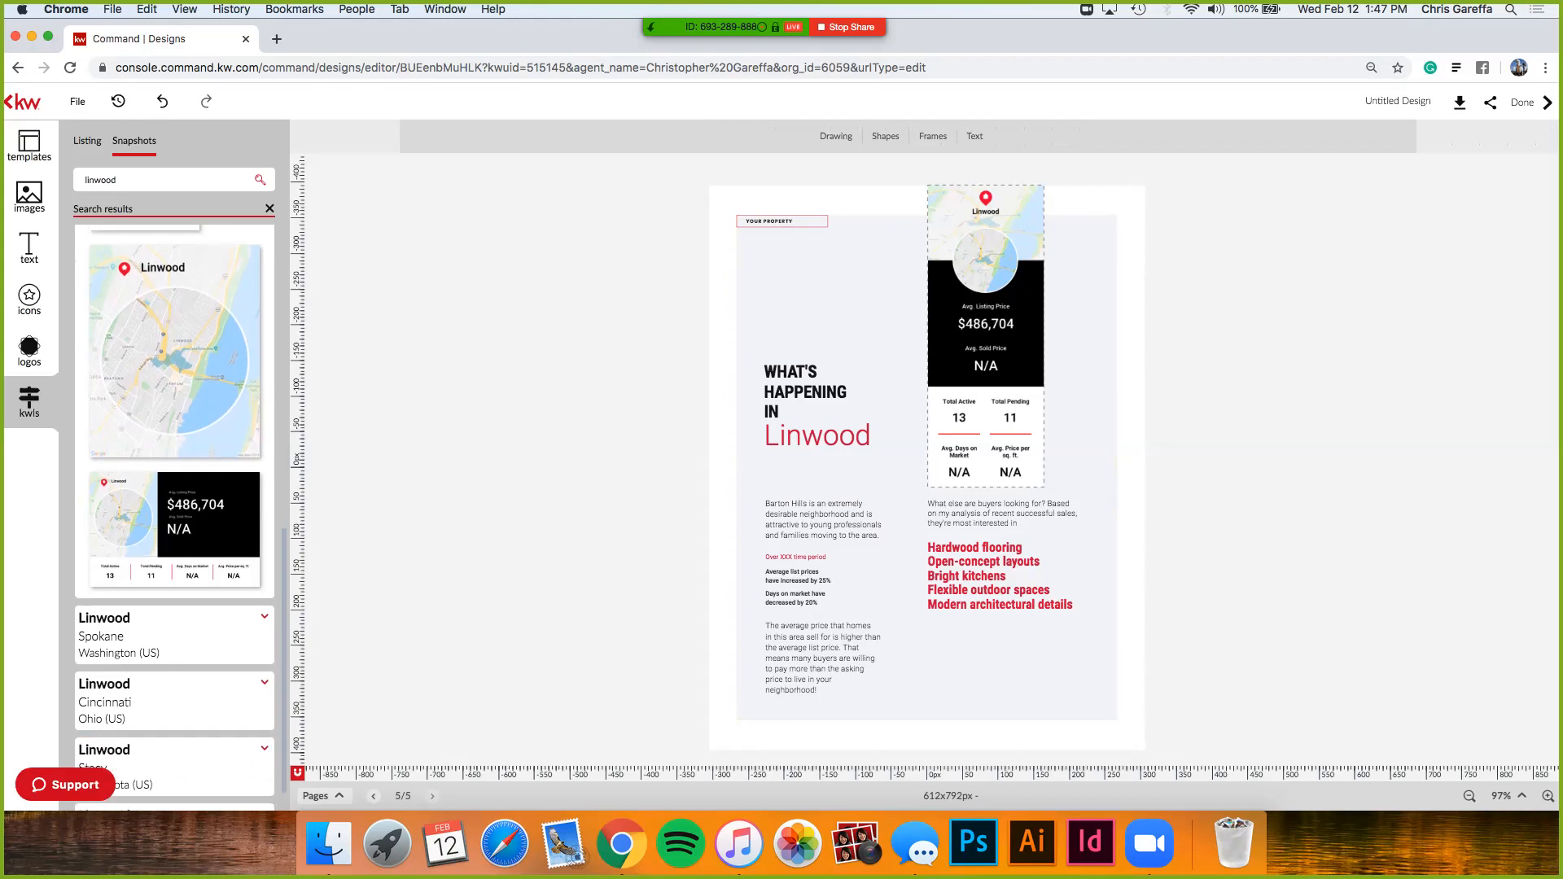
scroll(175, 517, up, 6)
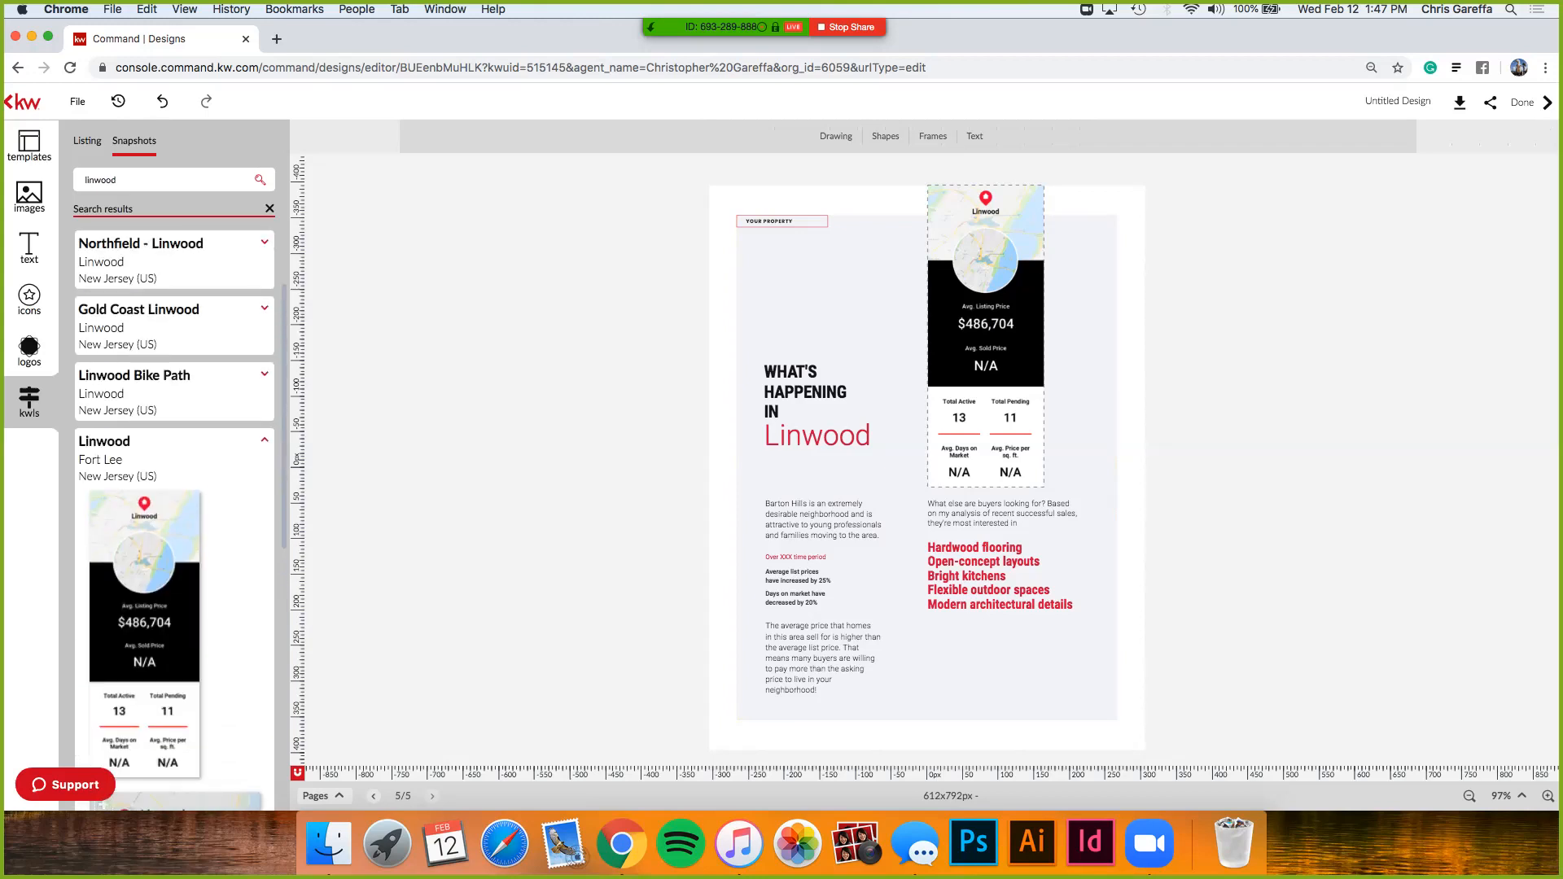
click(270, 209)
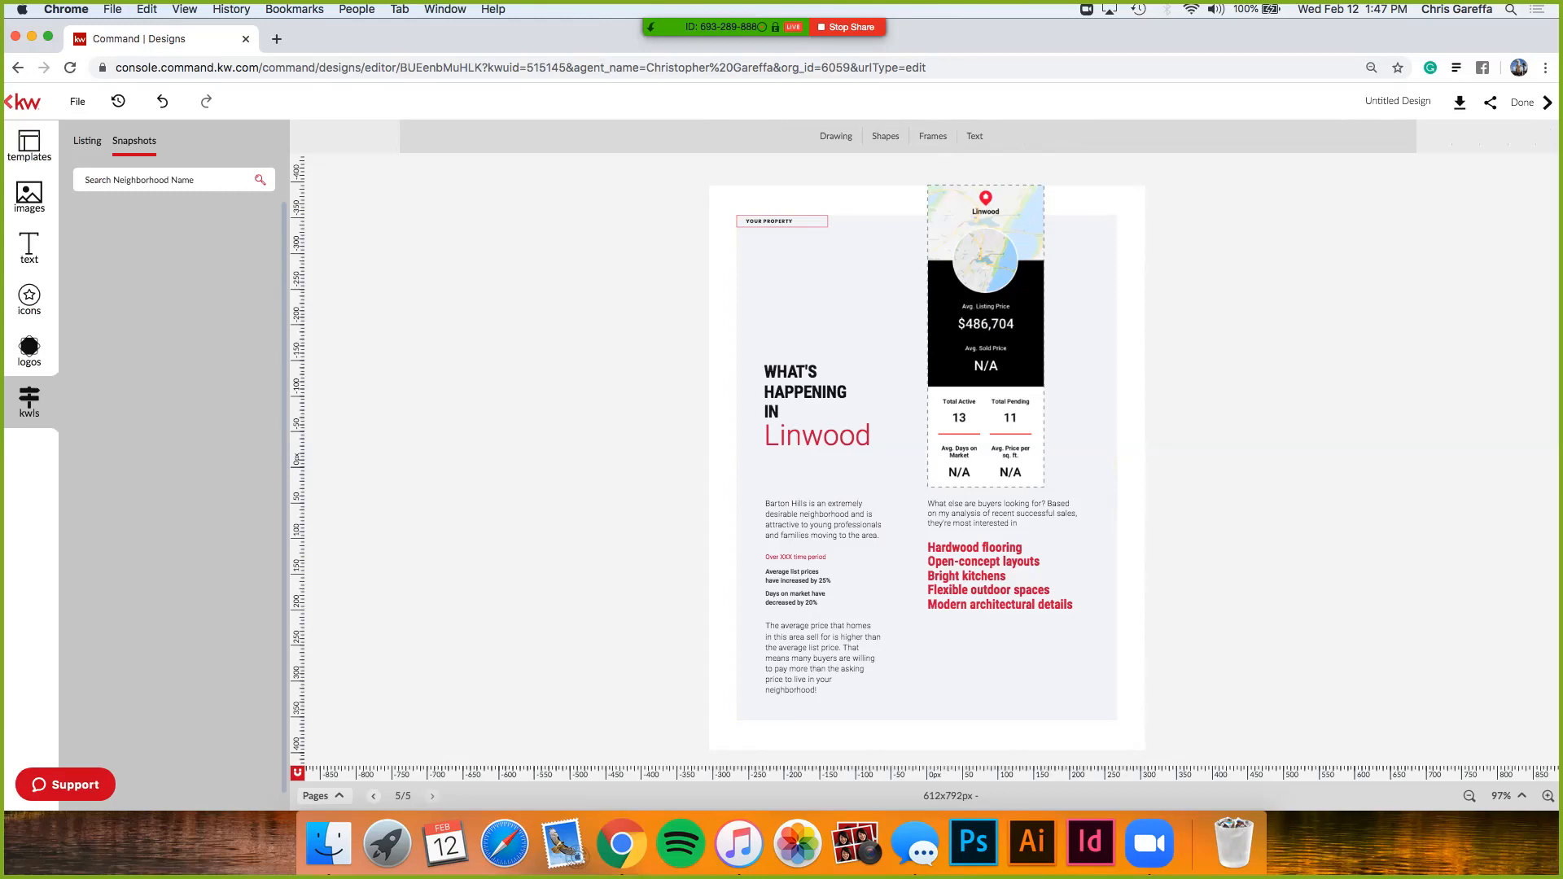
- Exit the five-page booklet editor, discarding unsaved changes, to return to the Listing Presentation gallery
click(6, 102)
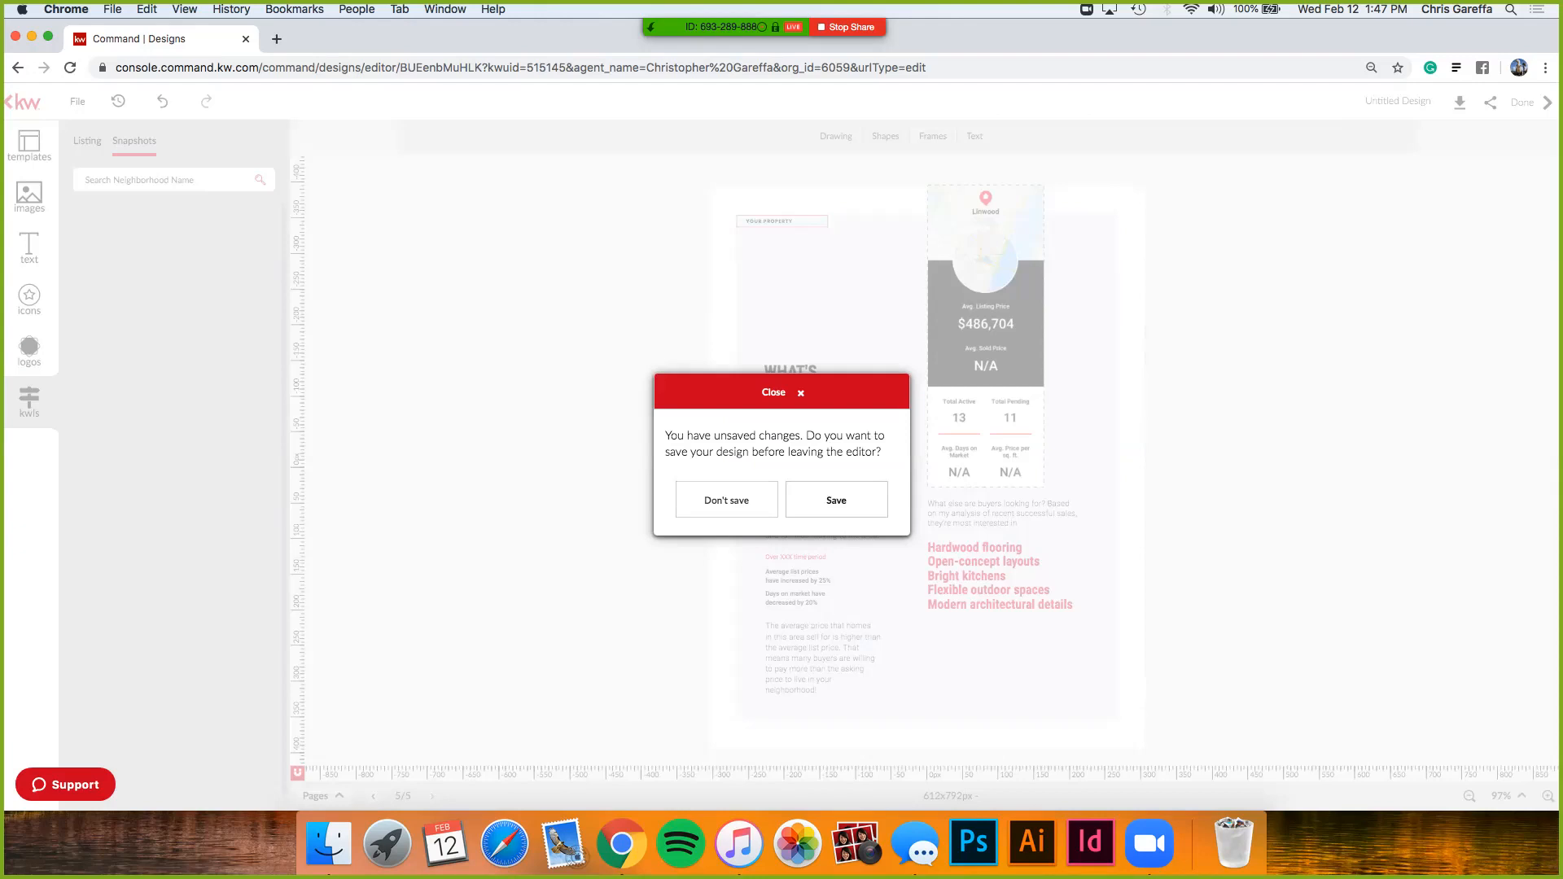
click(726, 500)
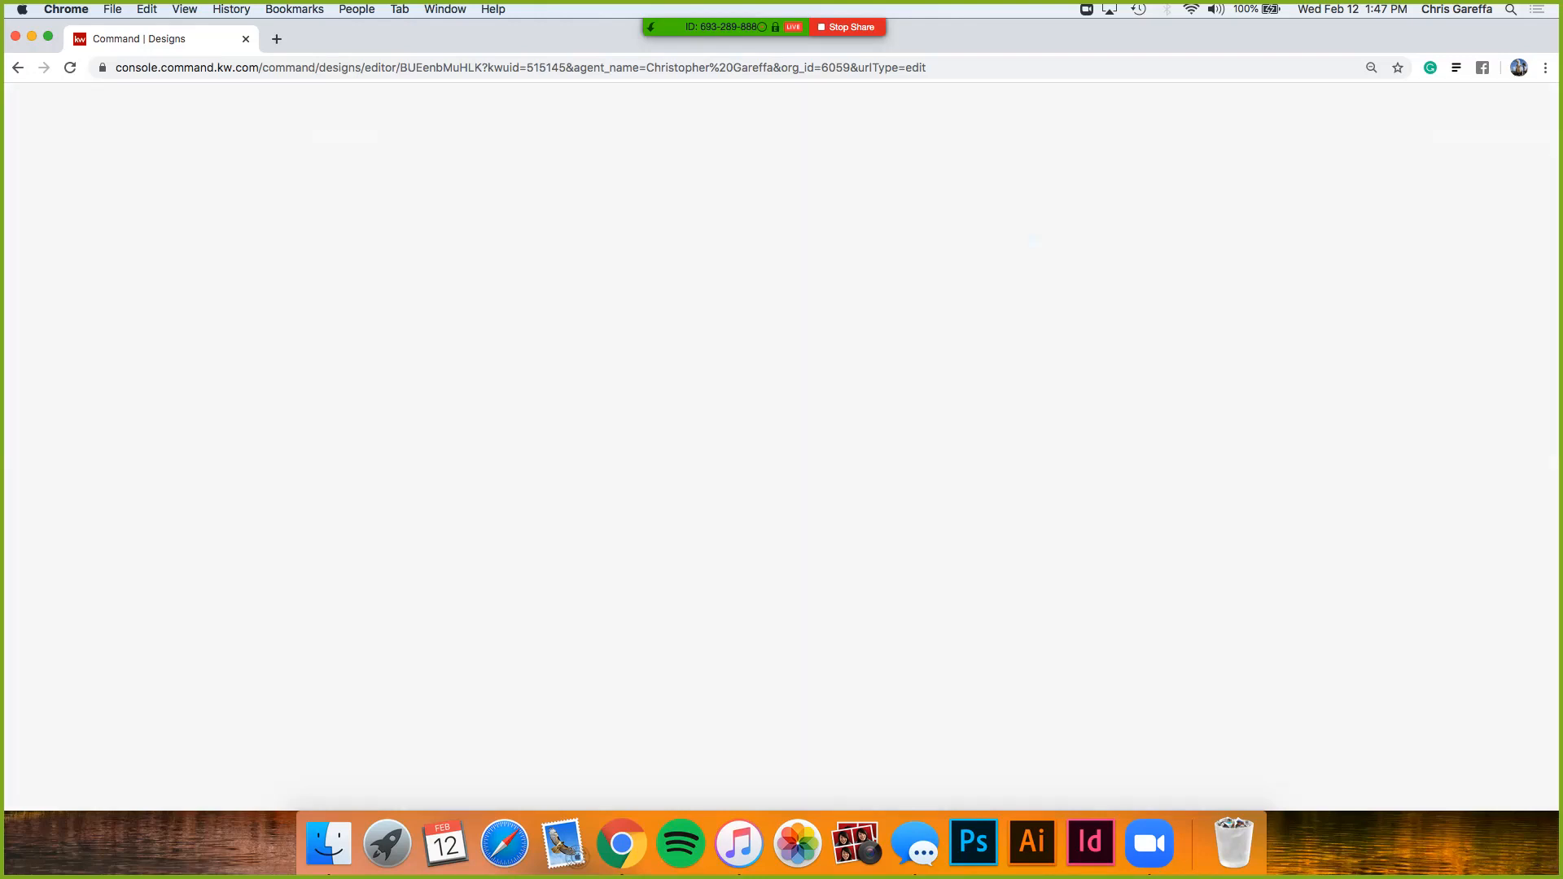